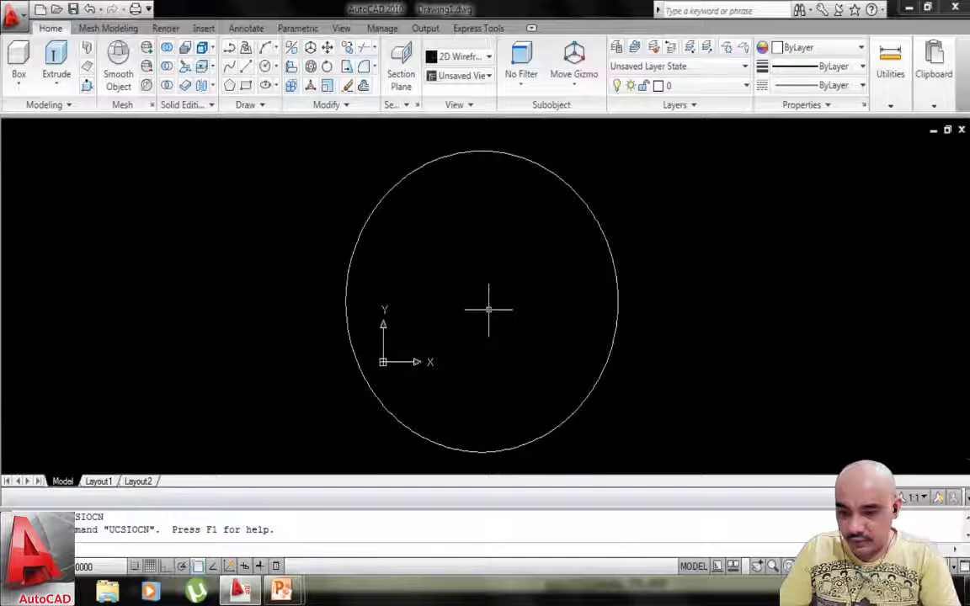
Turn off the UCS icon display in the drawing area.
{"action": "key", "text": "Return"}
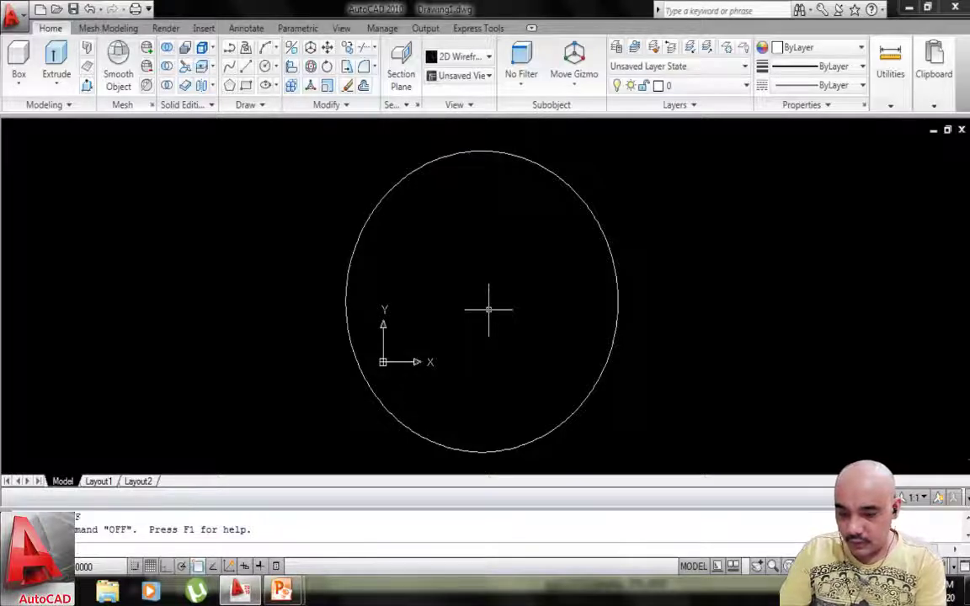
{"action": "key", "text": "Escape"}
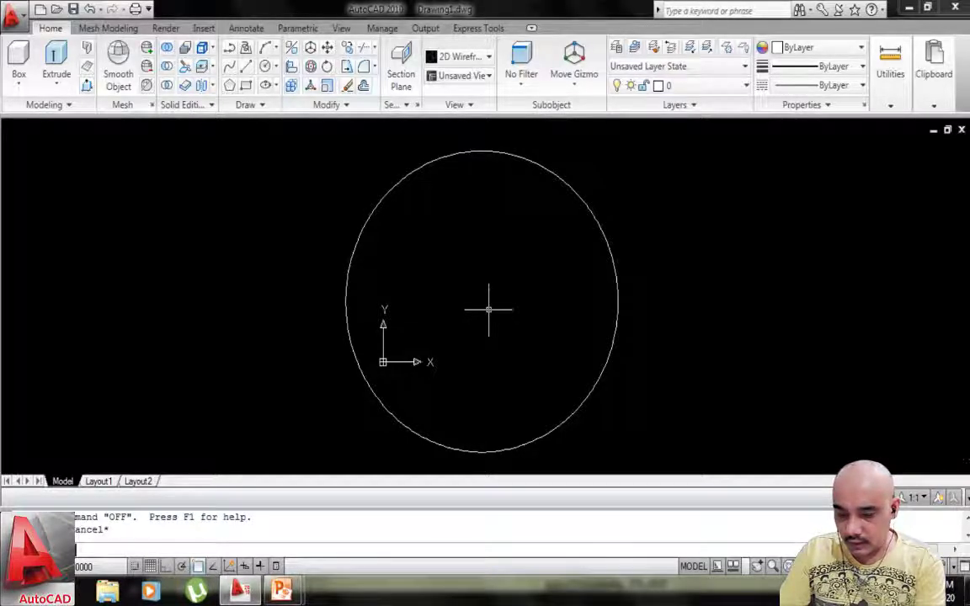
{"action": "type", "text": "sl"}
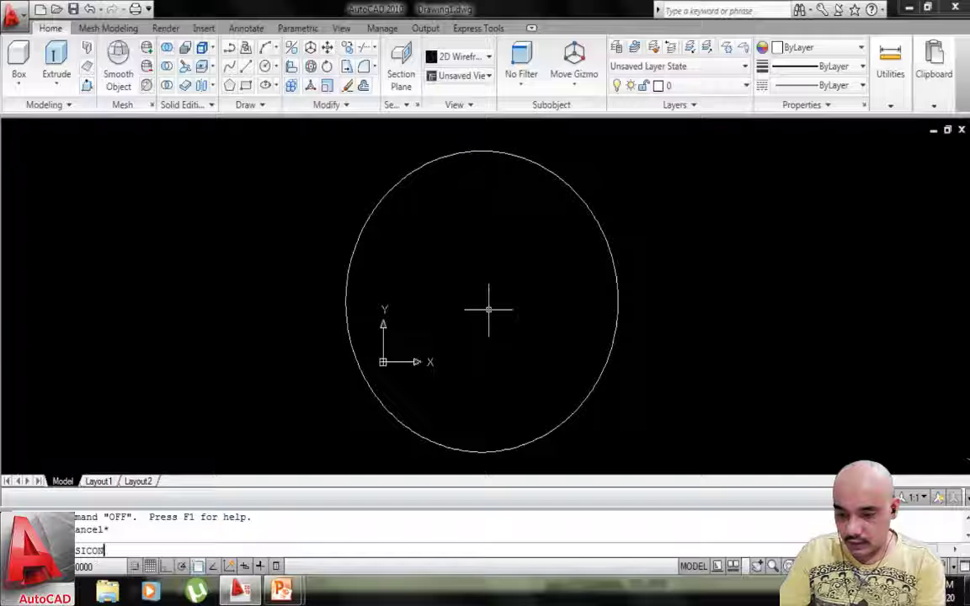
{"action": "type", "text": "CON"}
{"action": "key", "text": "Return"}
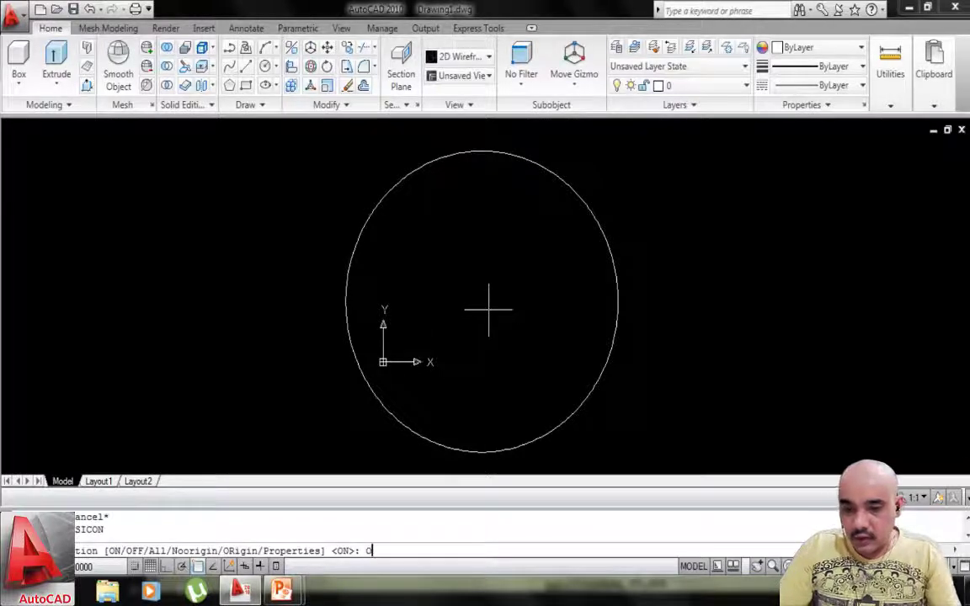
{"action": "key", "text": "Return"}
Draw a circle of diameter 64 concentric with the existing circle.
{"action": "type", "text": "z"}
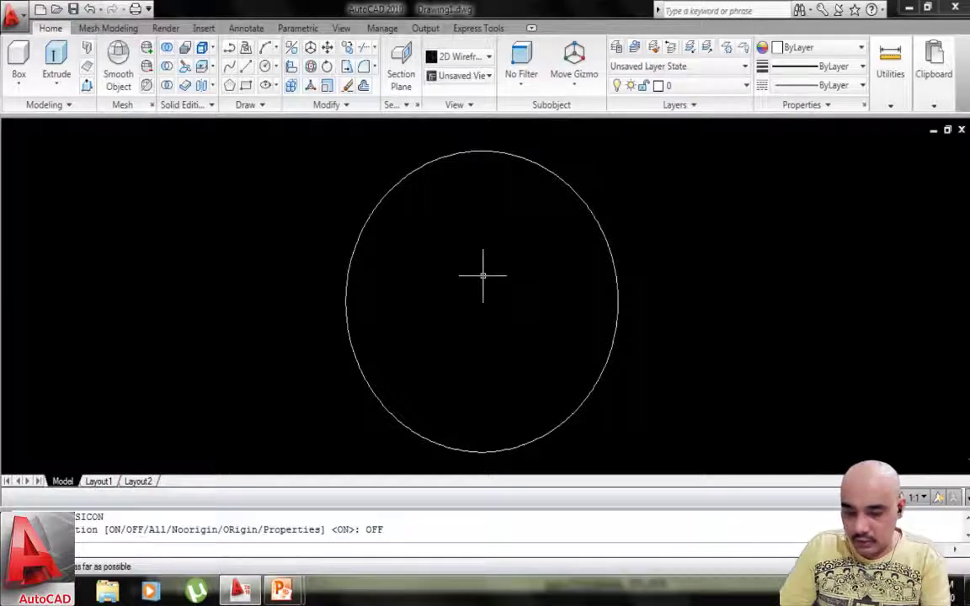
{"action": "key", "text": "Return"}
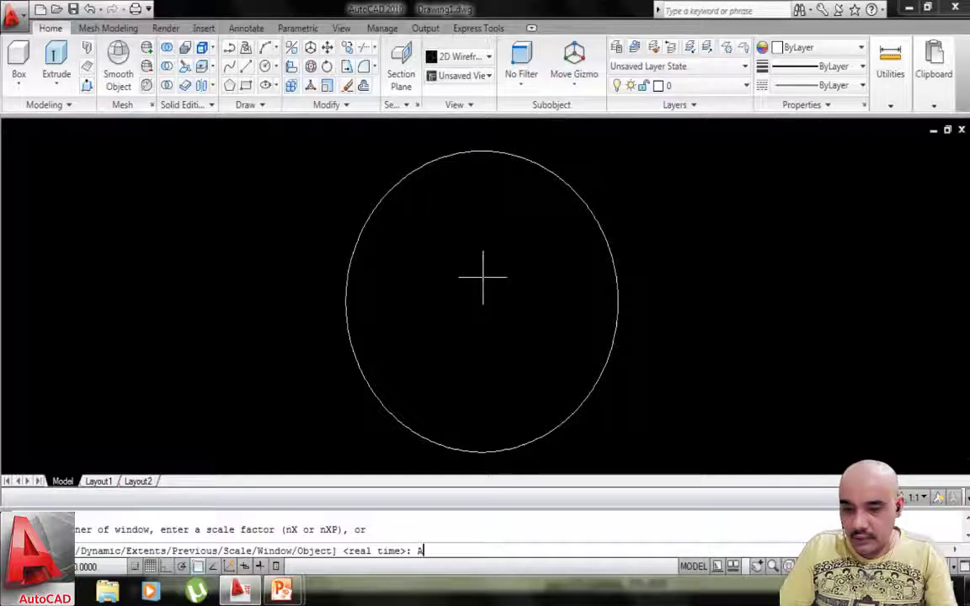
{"action": "key", "text": "Return"}
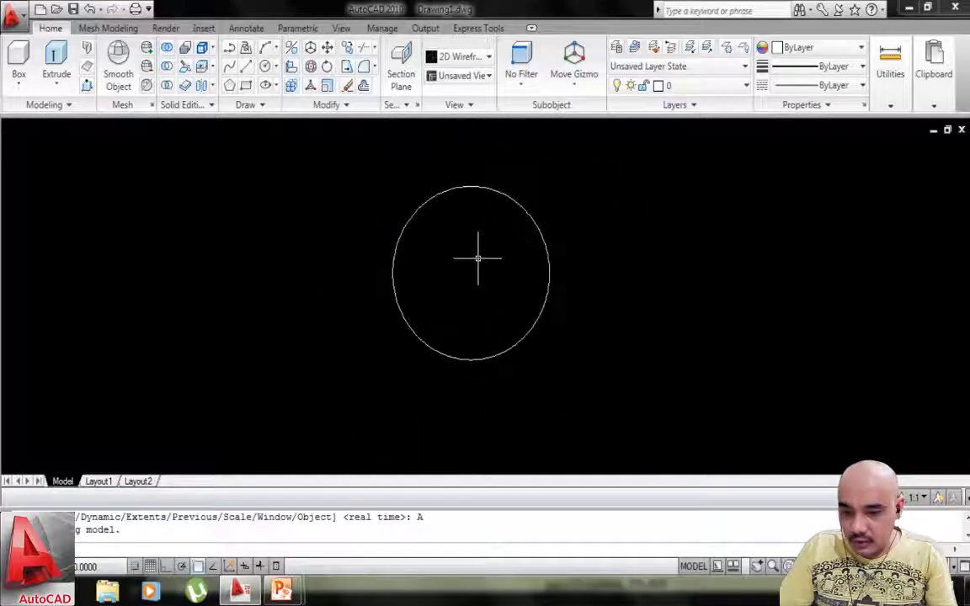
{"action": "scroll", "coordinate": [480, 257], "scroll_direction": "up", "scroll_amount": 2}
{"action": "mouse_move", "coordinate": [476, 259]}
{"action": "middle_mouse_down"}
{"action": "mouse_move", "coordinate": [442, 260]}
{"action": "mouse_move", "coordinate": [474, 263]}
{"action": "mouse_move", "coordinate": [478, 248]}
{"action": "middle_mouse_up"}
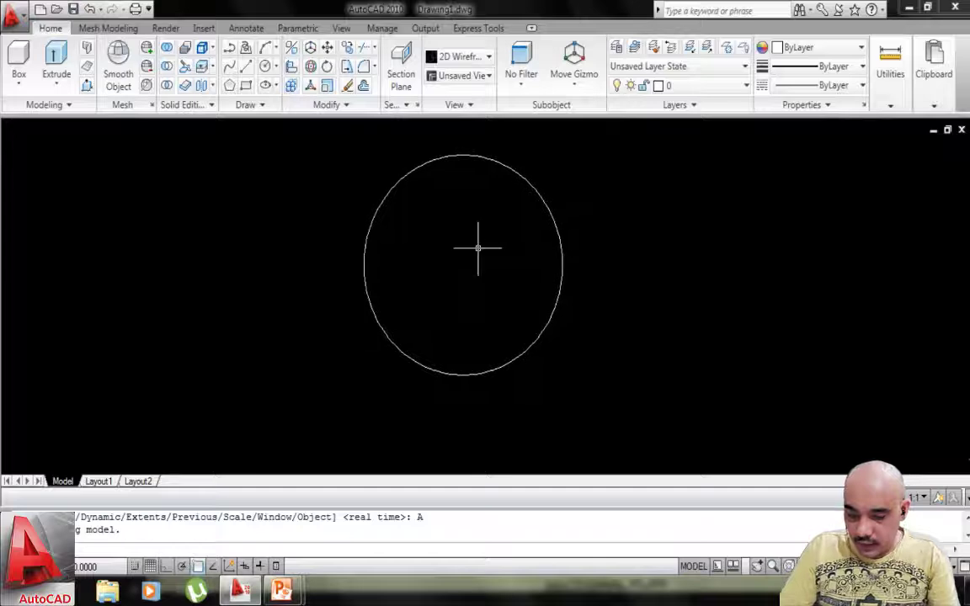
{"action": "type", "text": "c"}
{"action": "key", "text": "Return"}
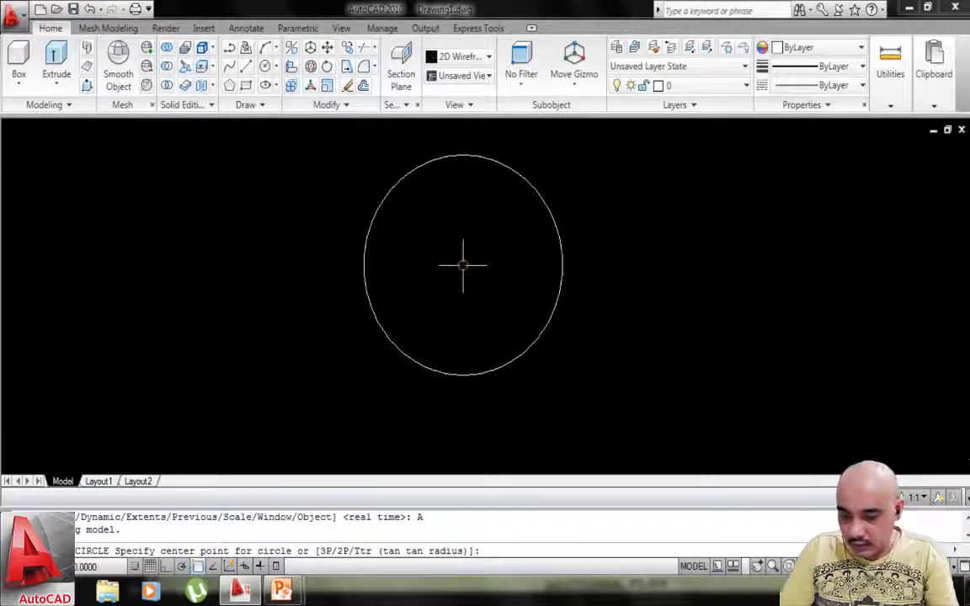
{"action": "left_click", "coordinate": [463, 263]}
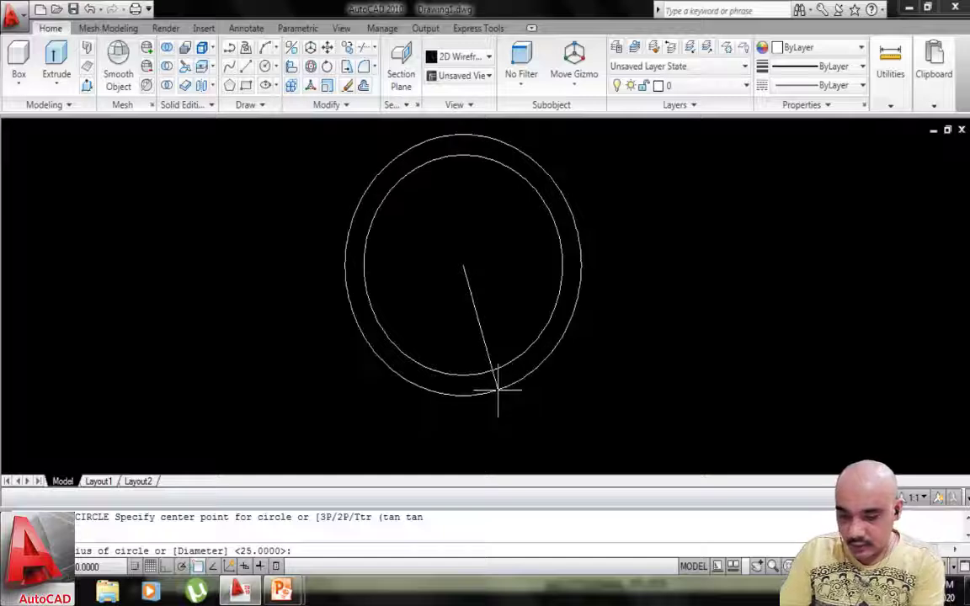
{"action": "type", "text": "D"}
{"action": "key", "text": "Return"}
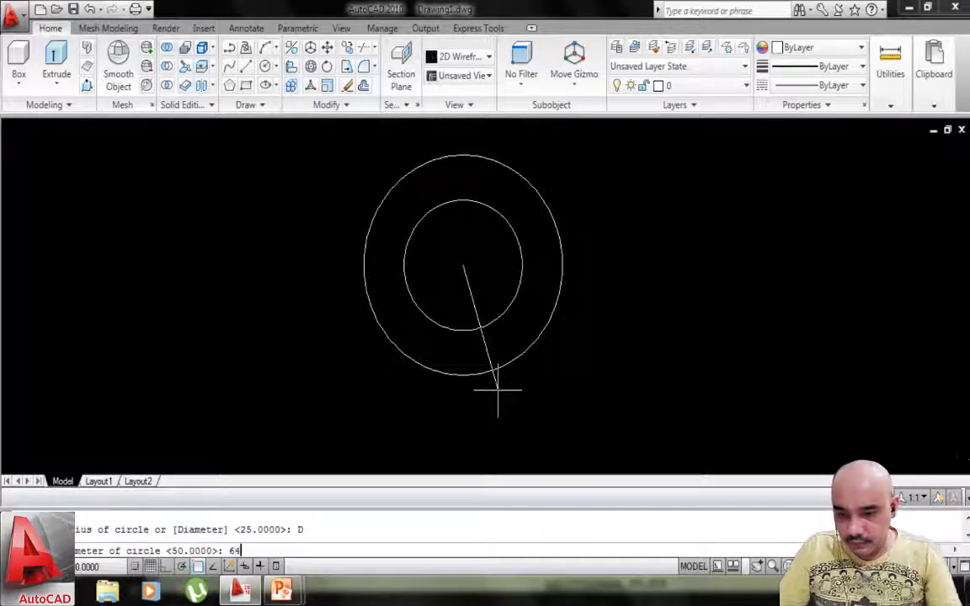
{"action": "key", "text": "Return"}
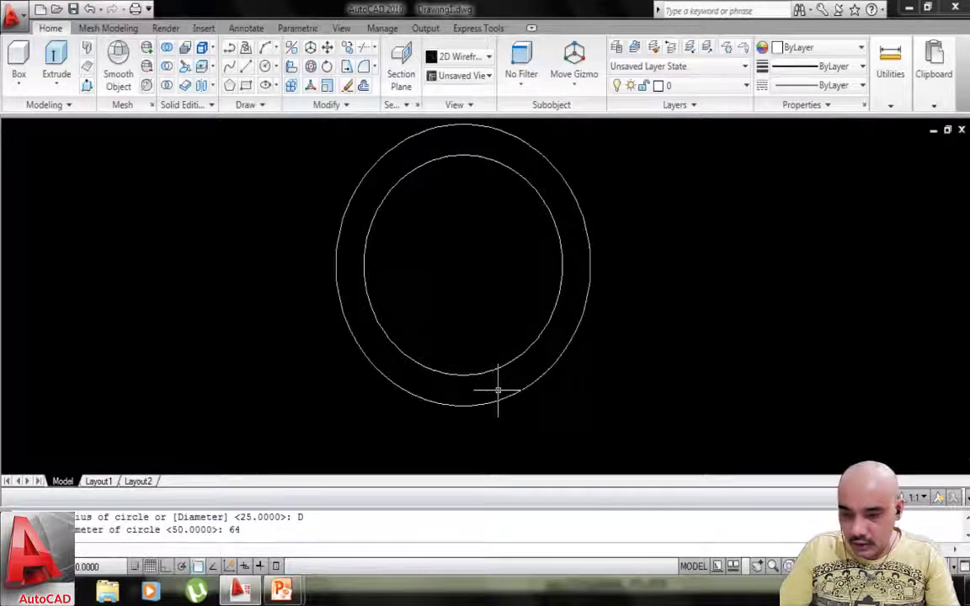
Draw a third concentric circle with a diameter of 96 on the same center.
{"action": "key", "text": "Return"}
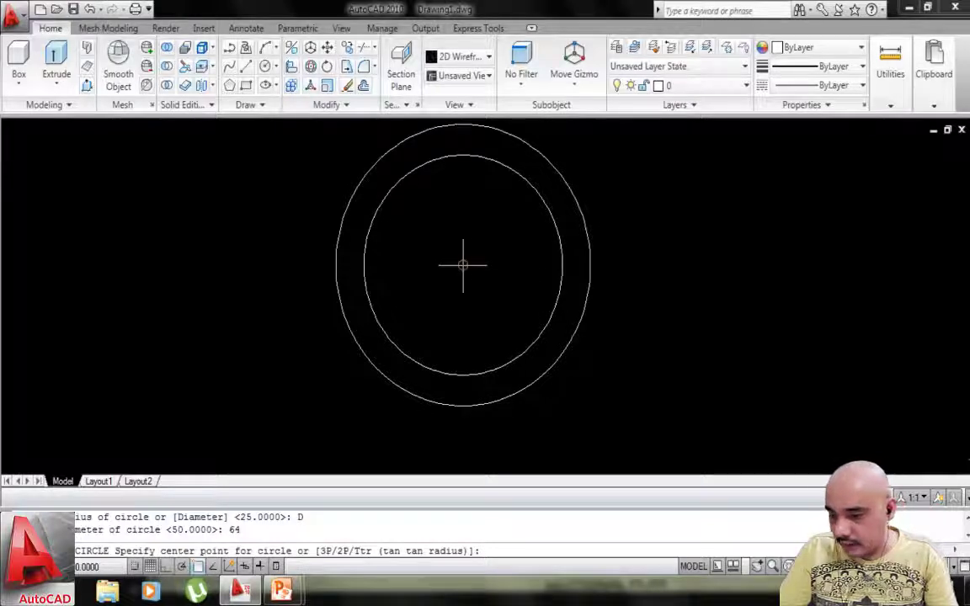
{"action": "left_click", "coordinate": [463, 266]}
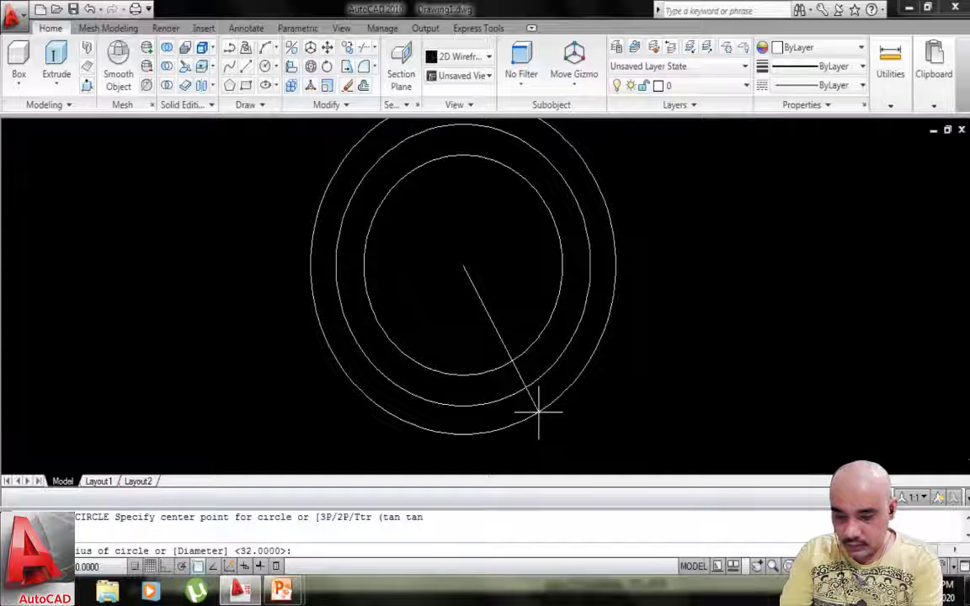
{"action": "type", "text": "D"}
{"action": "key", "text": "Return"}
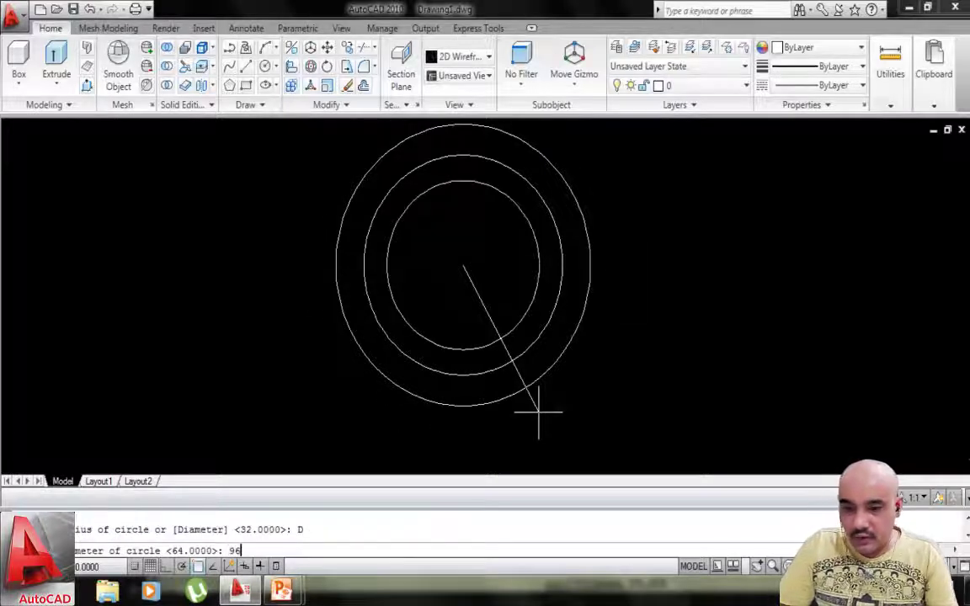
{"action": "type", "text": "96"}
{"action": "key", "text": "Return"}
With Ortho on, draw a horizontal line from the outer circle's left quadrant through the center to beyond its right side.
{"action": "scroll", "coordinate": [538, 412], "scroll_direction": "down", "scroll_amount": 4}
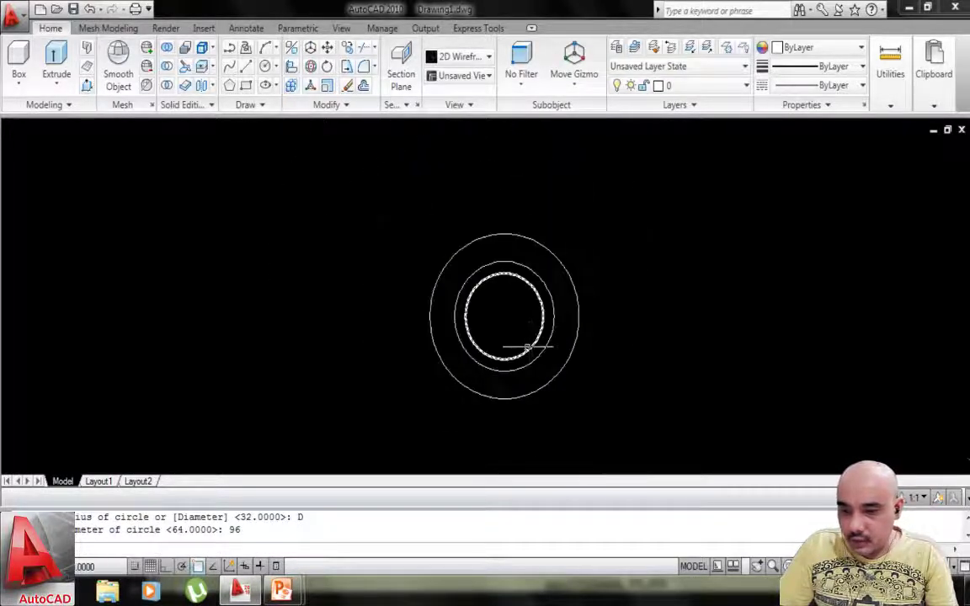
{"action": "middle_click_drag", "start_coordinate": [519, 318], "coordinate": [501, 258]}
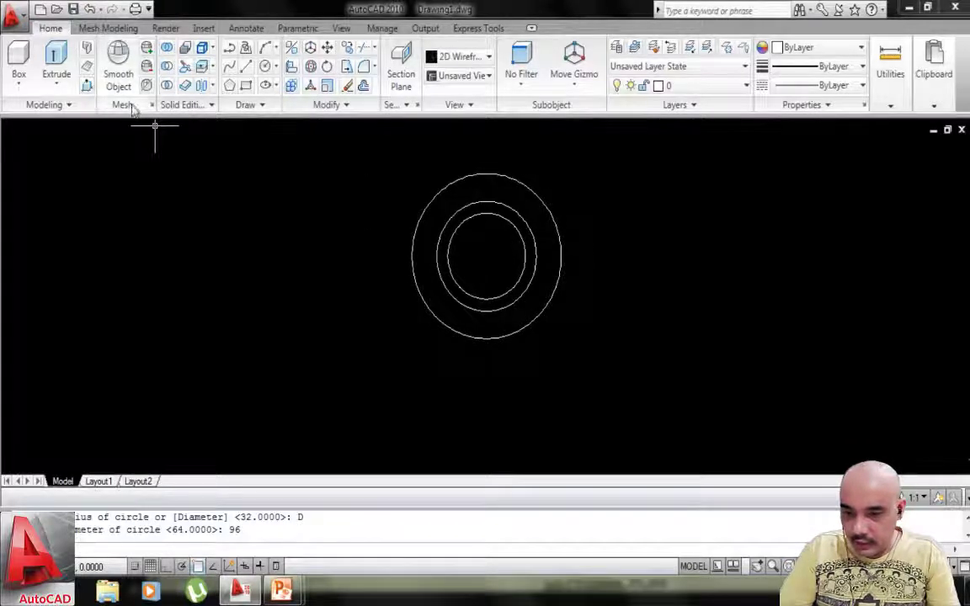
{"action": "type", "text": "l"}
{"action": "key", "text": "Return"}
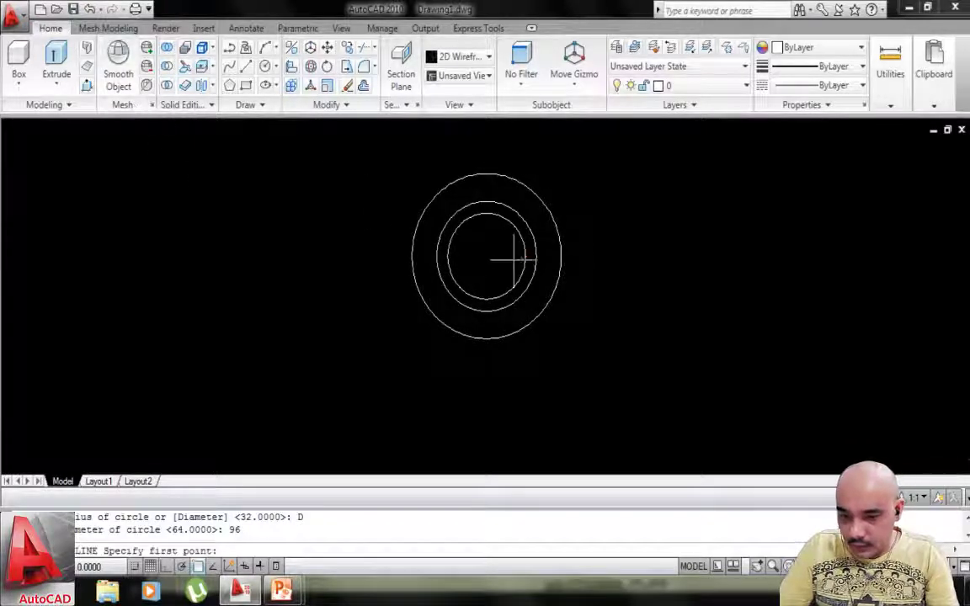
{"action": "left_click", "coordinate": [412, 255]}
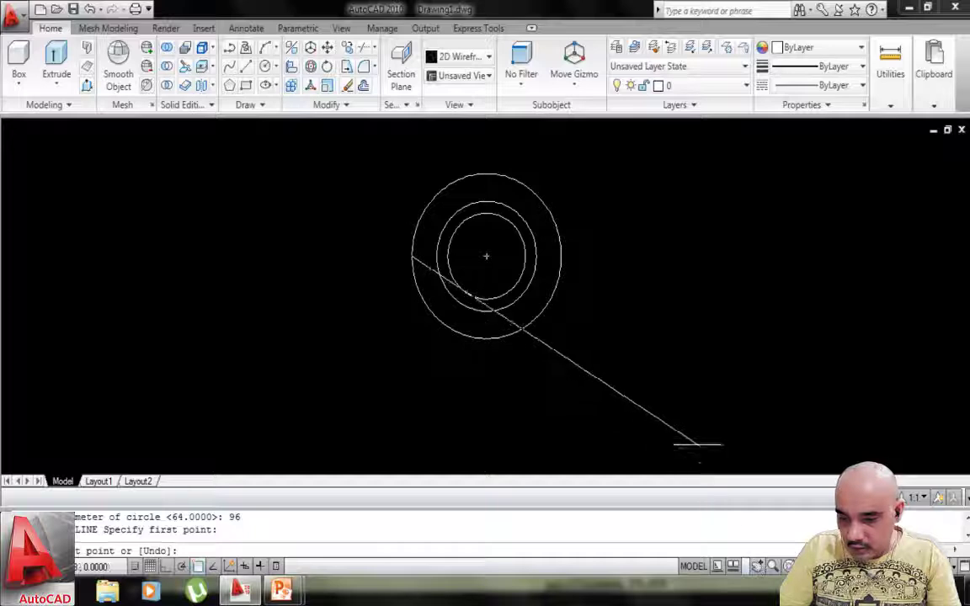
{"action": "left_click", "coordinate": [166, 566]}
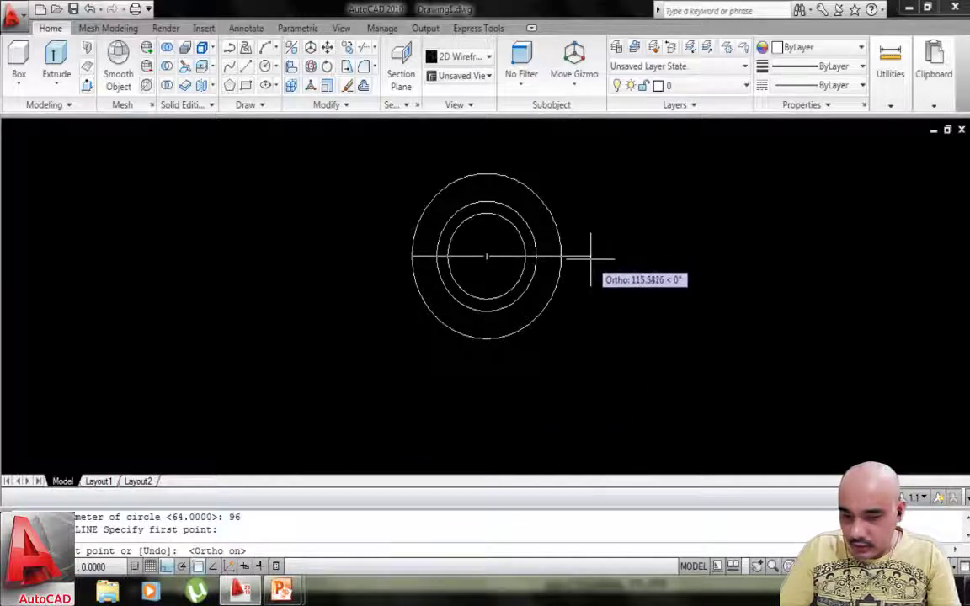
{"action": "left_click", "coordinate": [627, 255]}
{"action": "key", "text": "Escape"}
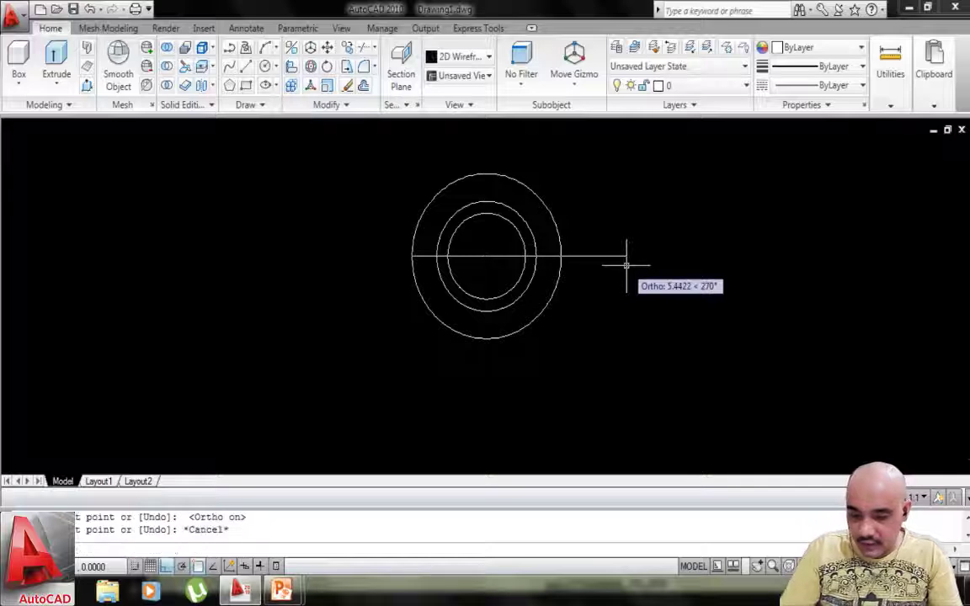
Offset the horizontal centerline 35 units downward.
{"action": "type", "text": "o"}
{"action": "key", "text": "Return"}
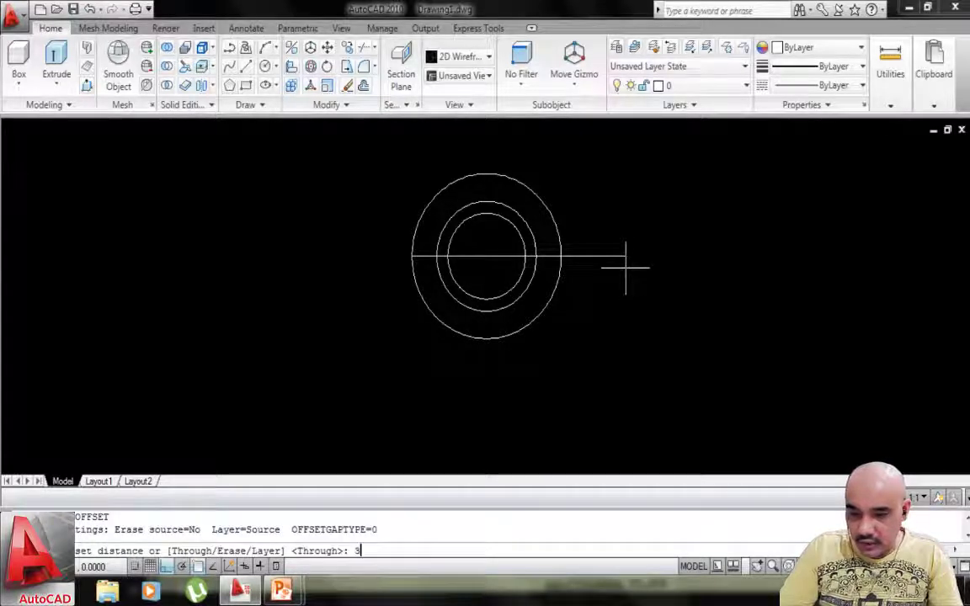
{"action": "type", "text": "35"}
{"action": "key", "text": "Return"}
{"action": "left_click", "coordinate": [602, 255]}
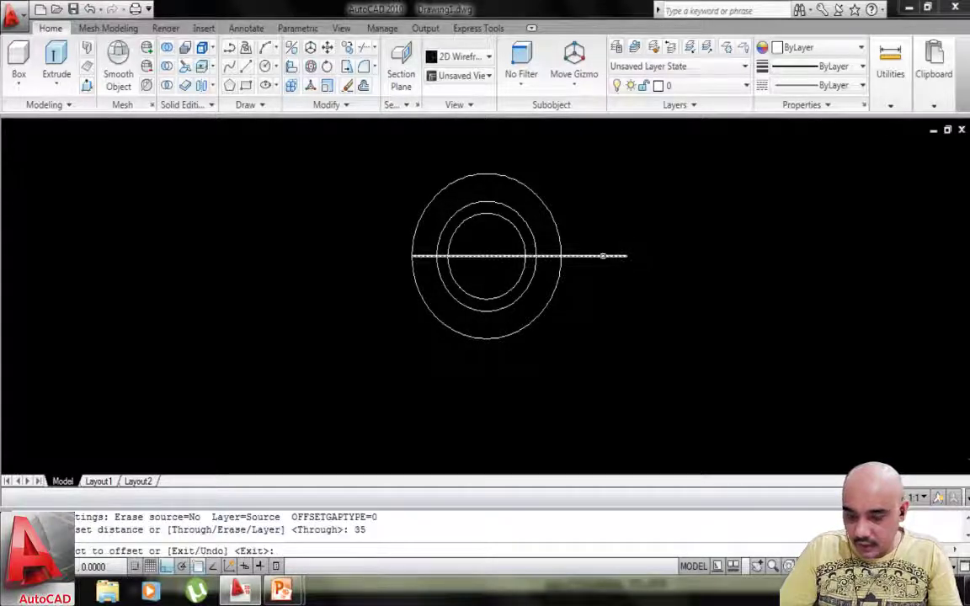
{"action": "left_click", "coordinate": [599, 327]}
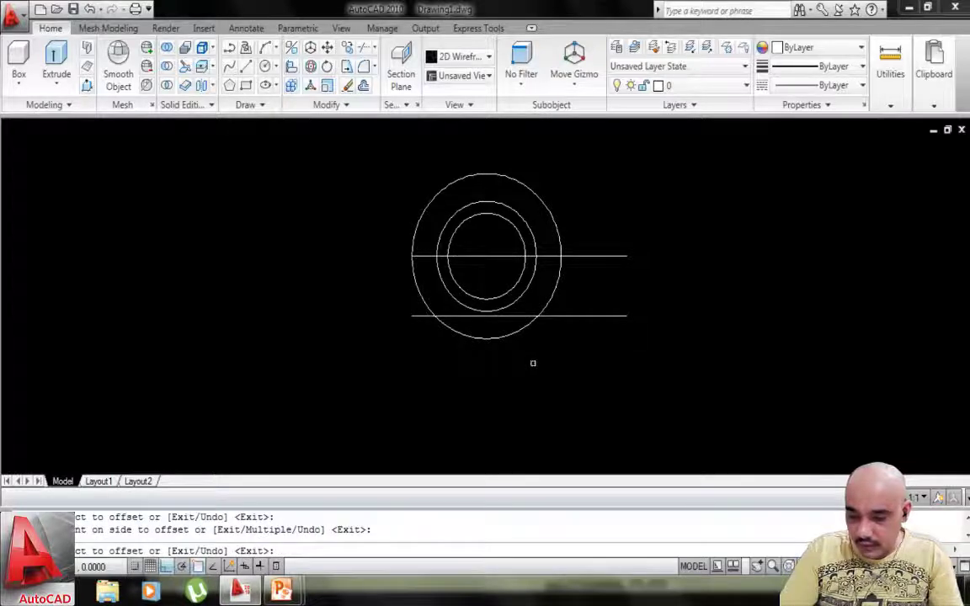
{"action": "key", "text": "Escape"}
Offset the lower horizontal line another 25 units downward.
{"action": "key", "text": "Return"}
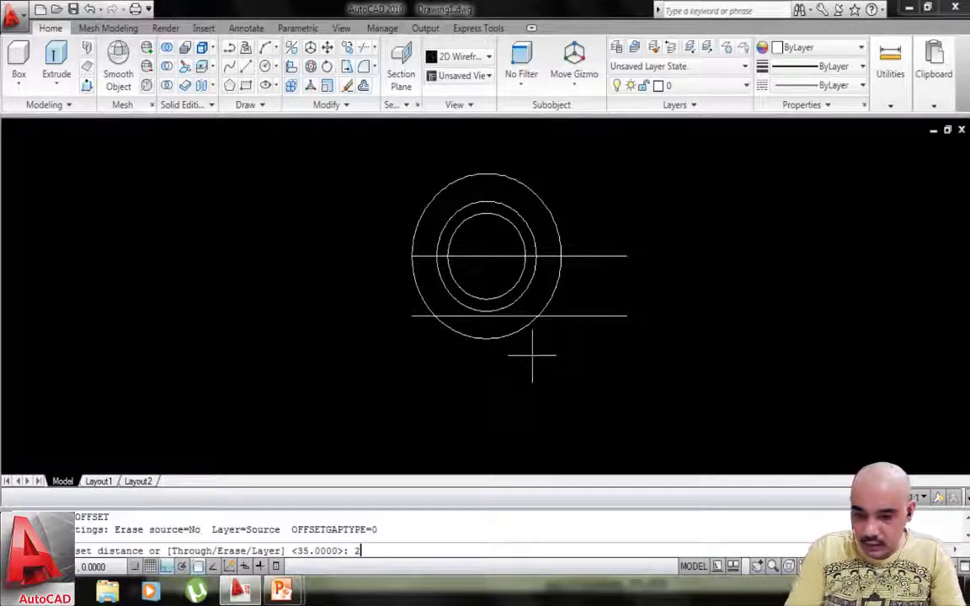
{"action": "type", "text": "25"}
{"action": "key", "text": "Return"}
{"action": "left_click", "coordinate": [571, 315]}
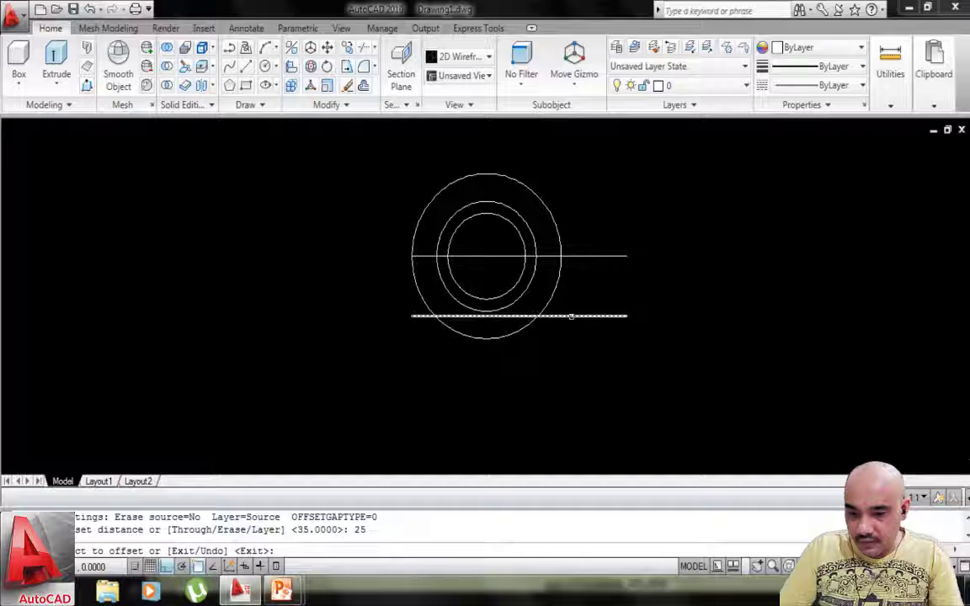
{"action": "left_click", "coordinate": [560, 359]}
{"action": "mouse_move", "coordinate": [560, 359]}
{"action": "middle_mouse_down"}
{"action": "mouse_move", "coordinate": [509, 381]}
{"action": "mouse_move", "coordinate": [539, 390]}
{"action": "middle_mouse_up"}
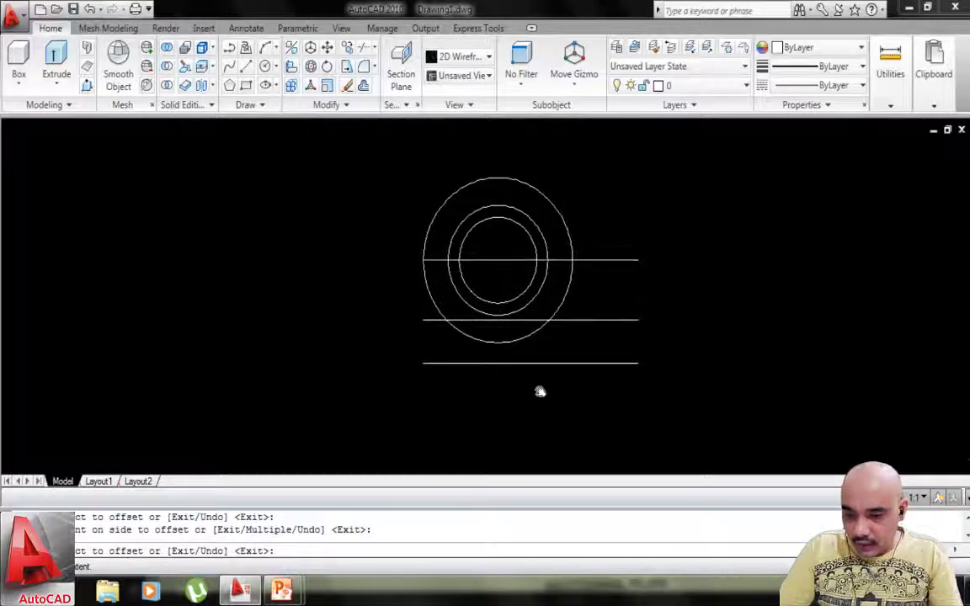
{"action": "left_click", "coordinate": [429, 363]}
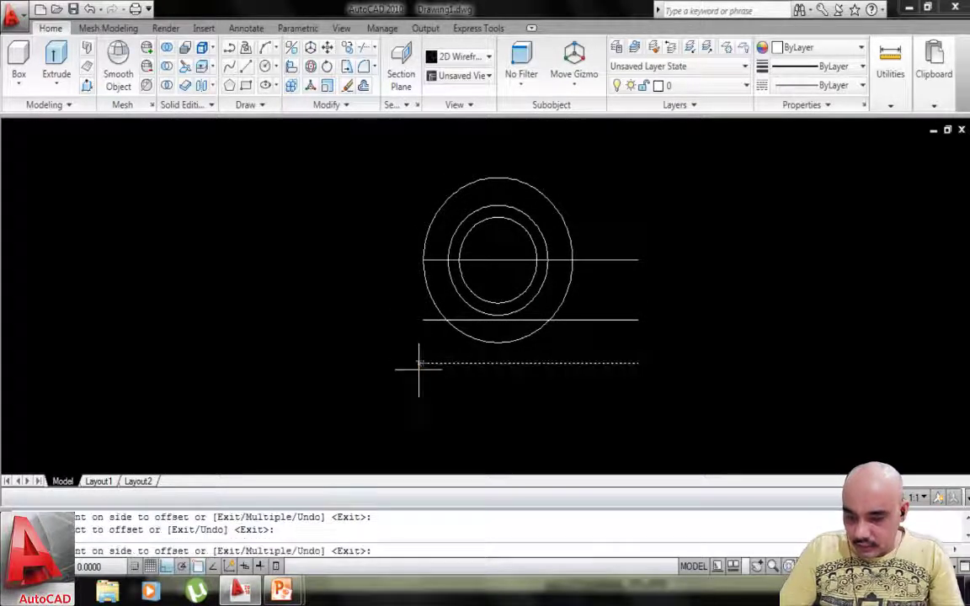
{"action": "key", "text": "Escape"}
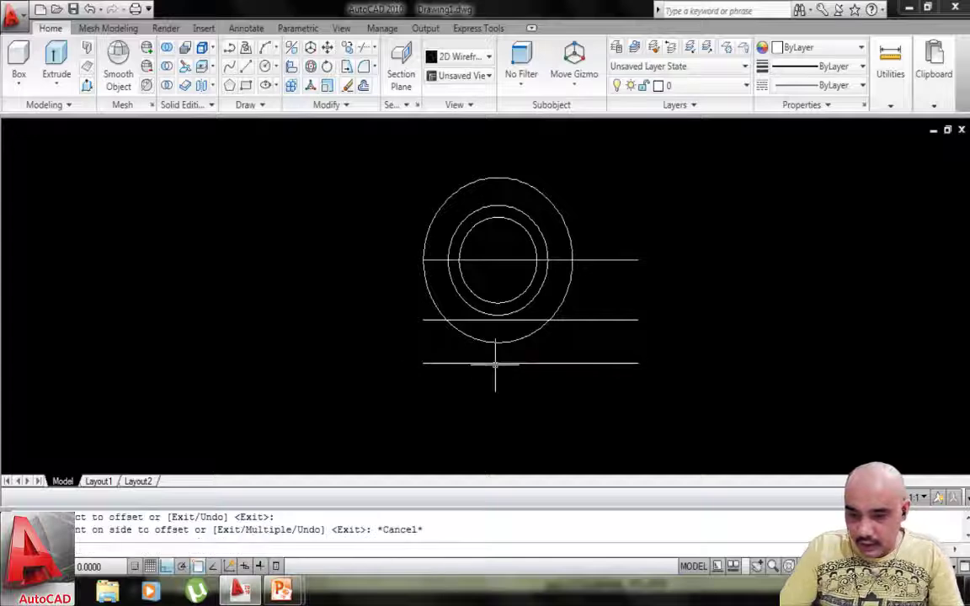
Draw a vertical line from the circles' center down past the lowest horizontal line, ending with a short horizontal segment to the right.
{"action": "type", "text": "l"}
{"action": "key", "text": "Return"}
{"action": "left_click", "coordinate": [498, 261]}
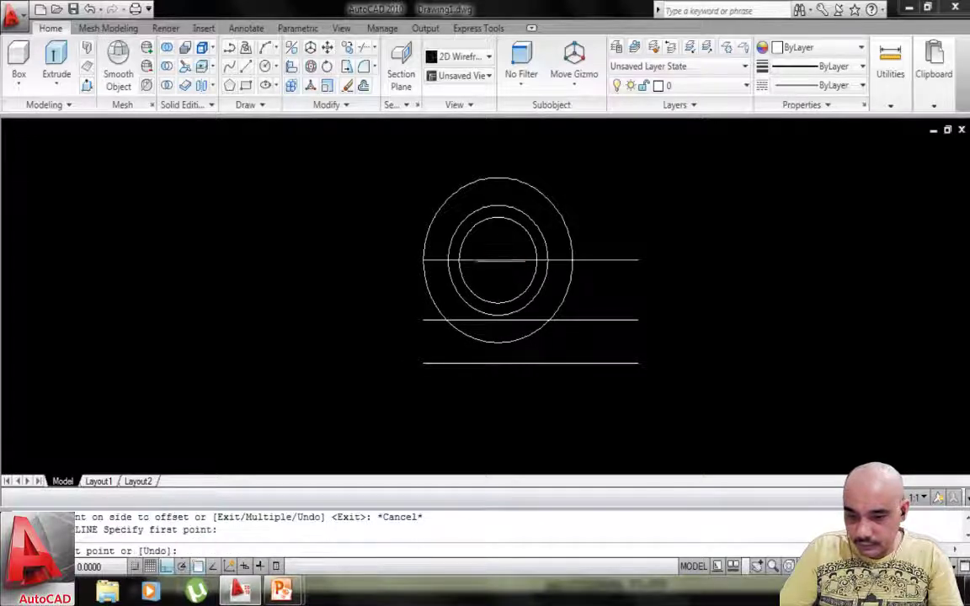
{"action": "left_click", "coordinate": [498, 375]}
{"action": "left_click", "coordinate": [498, 390]}
{"action": "key", "text": "Return"}
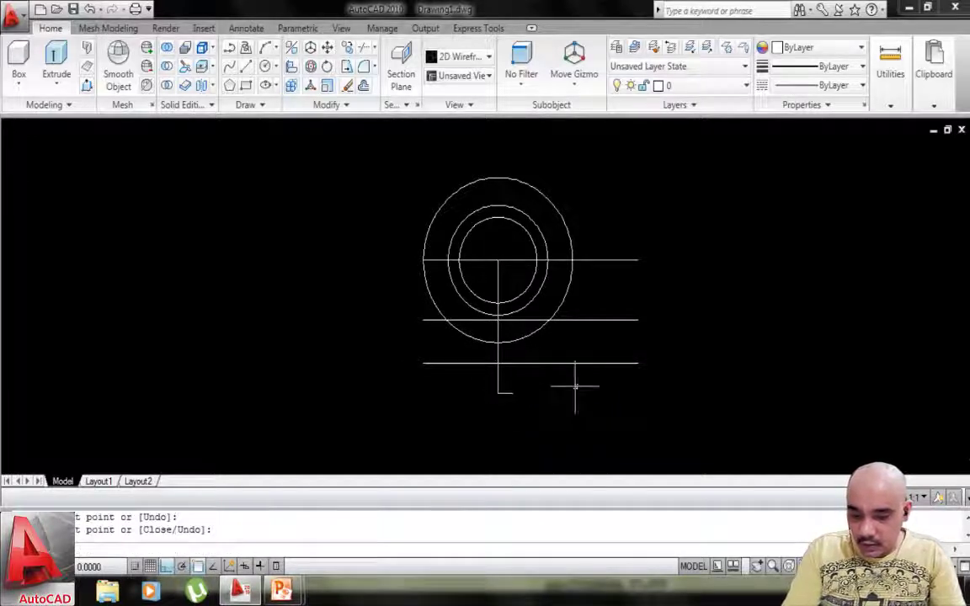
Offset the vertical centerline to the left by a distance of 160/2.
{"action": "type", "text": "o"}
{"action": "key", "text": "Return"}
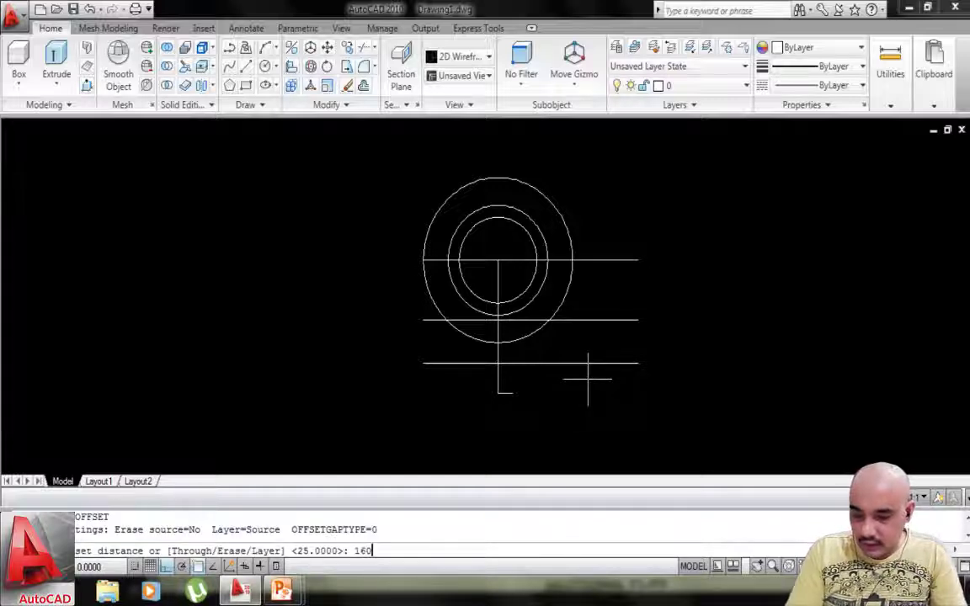
{"action": "type", "text": "160/2"}
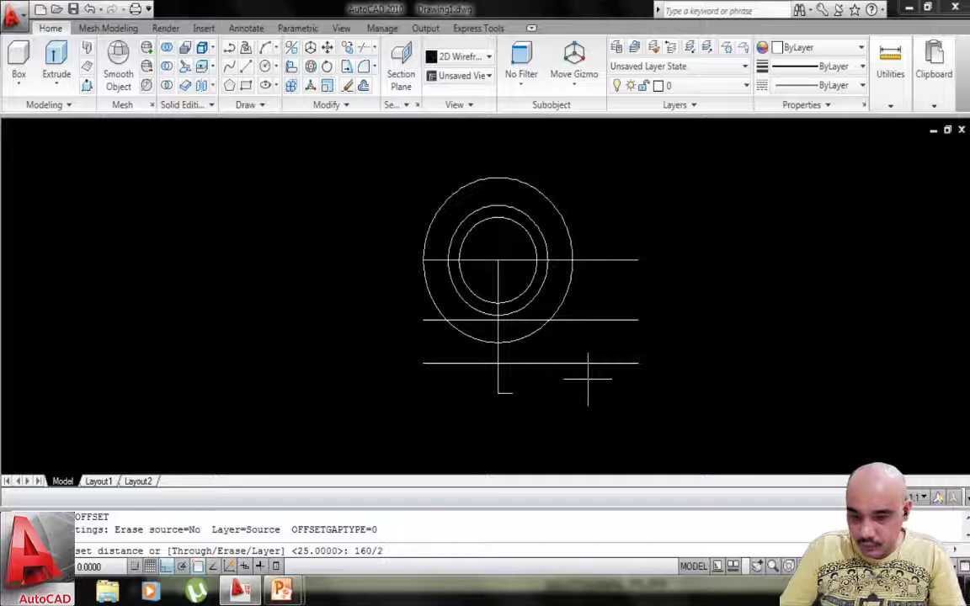
{"action": "key", "text": "Return"}
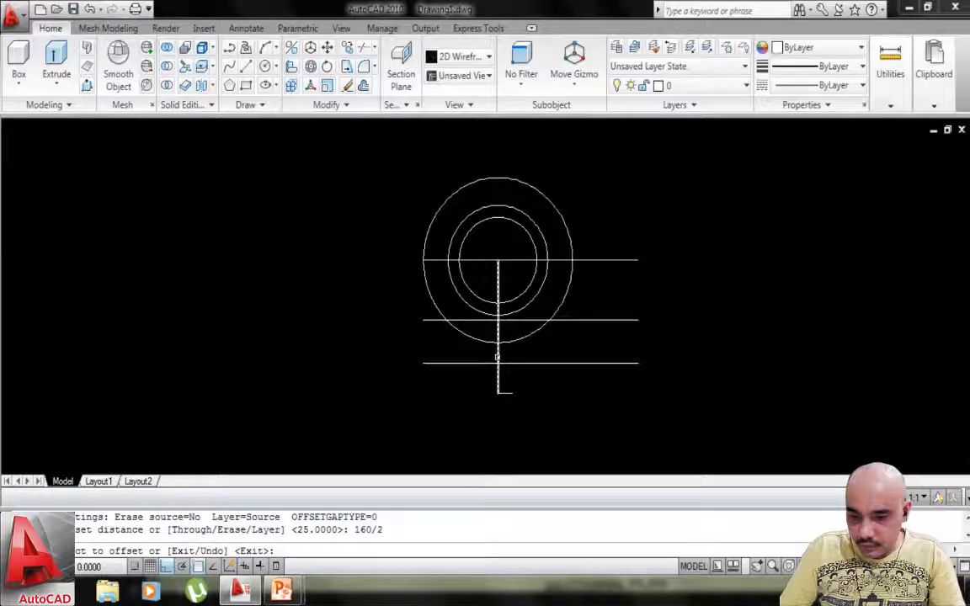
{"action": "left_click", "coordinate": [497, 358]}
{"action": "left_click", "coordinate": [412, 338]}
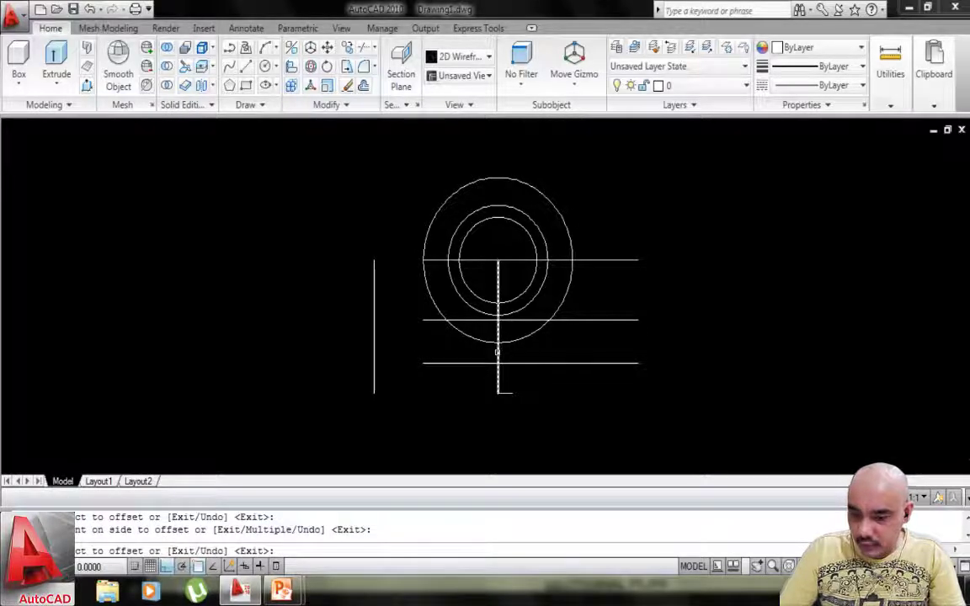
Offset the vertical centerline 80 units to the right.
{"action": "left_click", "coordinate": [497, 352]}
{"action": "left_click", "coordinate": [587, 346]}
{"action": "key", "text": "Escape"}
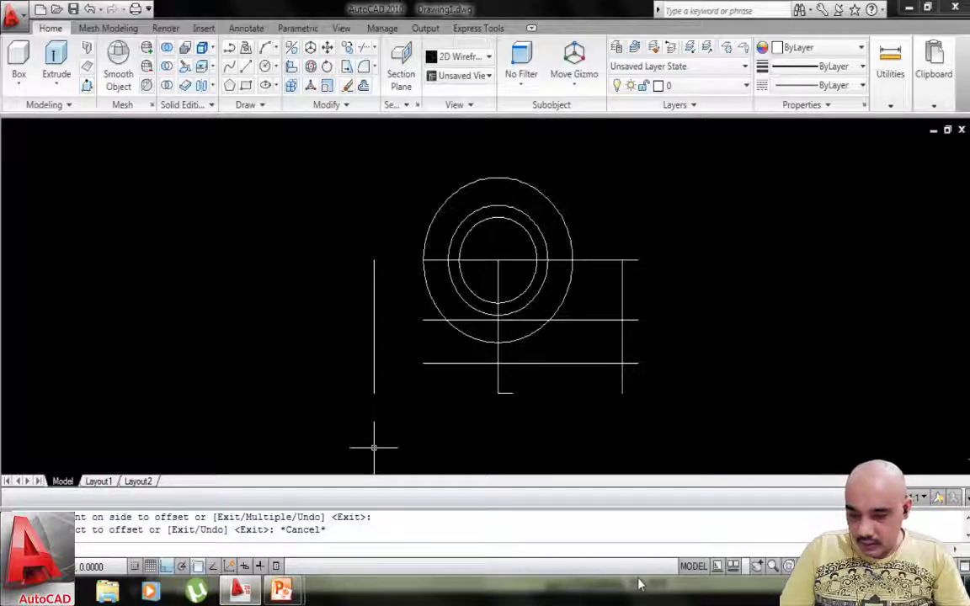
Check the base dimensions on the bushed bearing slide in PowerPoint and return to AutoCAD.
{"action": "key", "text": "super"}
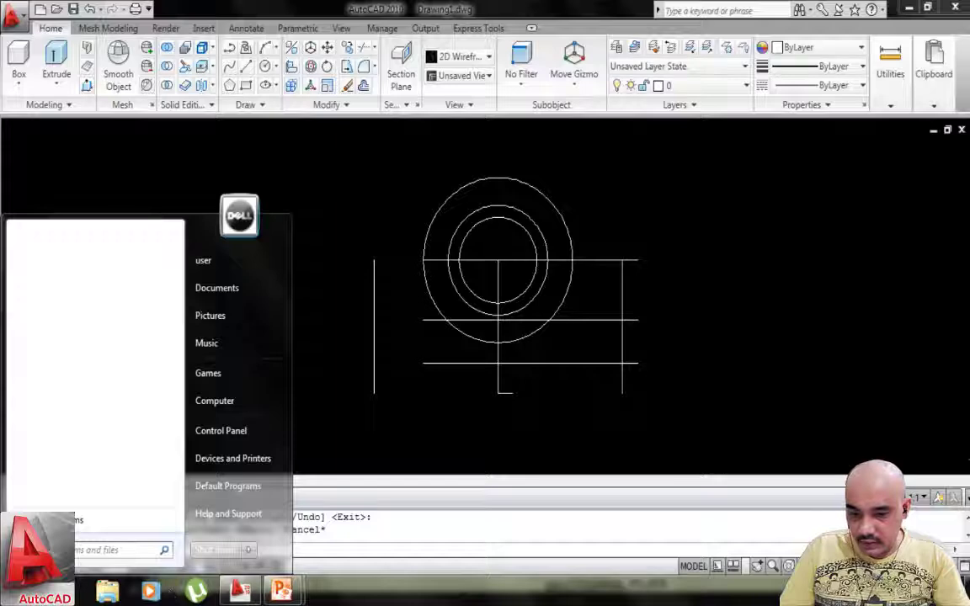
{"action": "left_click", "coordinate": [849, 591]}
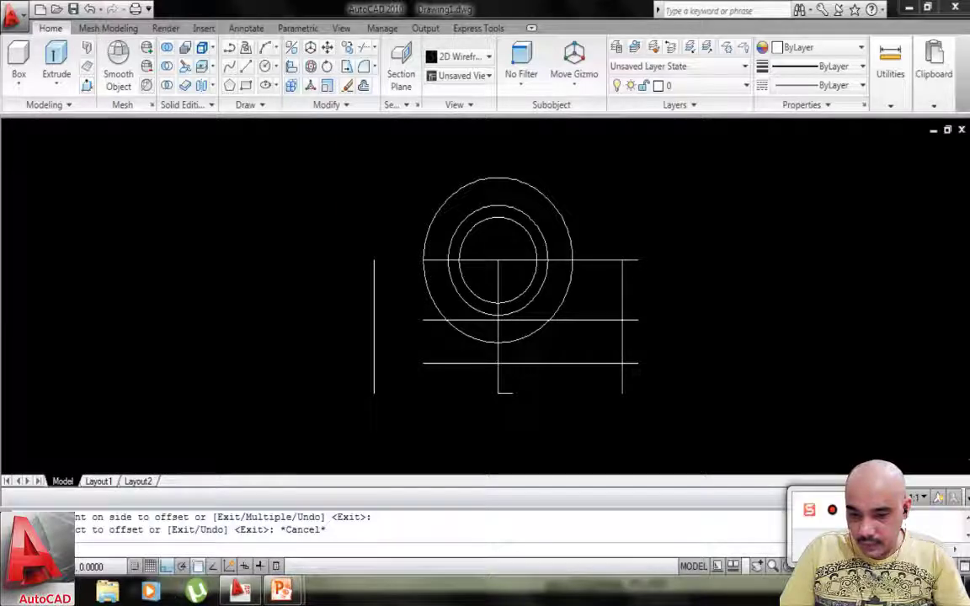
{"action": "left_click", "coordinate": [831, 513]}
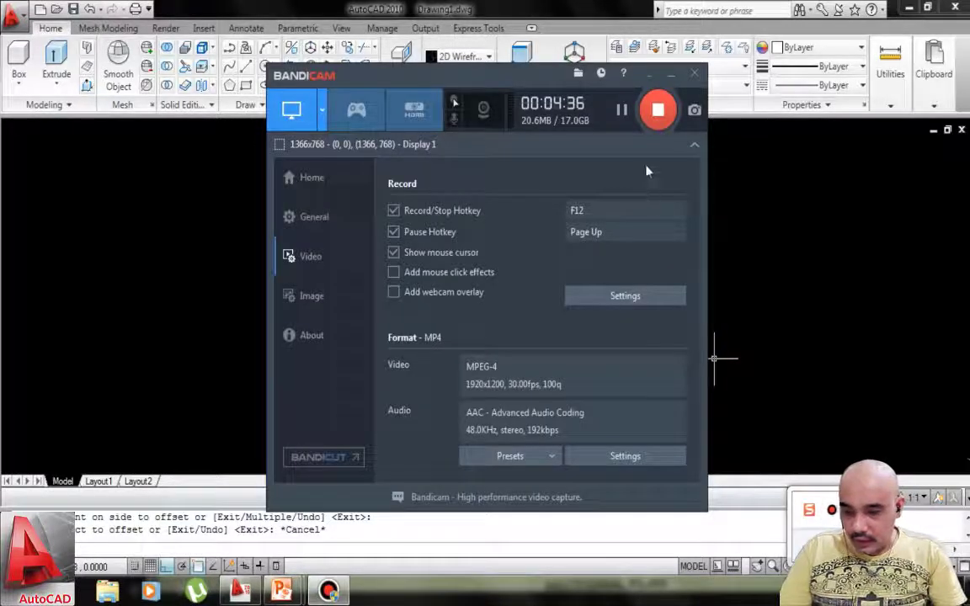
{"action": "left_click", "coordinate": [625, 111]}
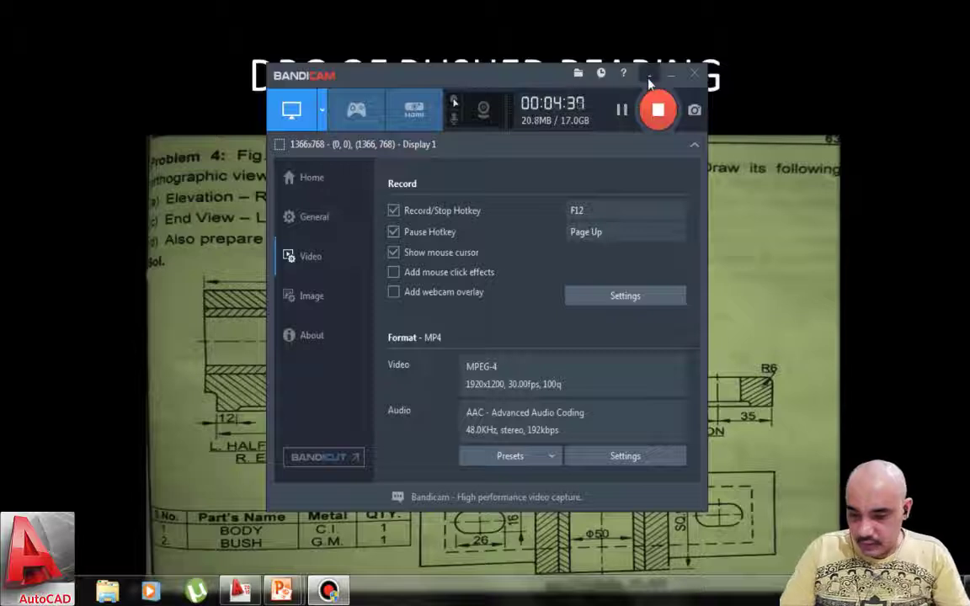
{"action": "left_click", "coordinate": [648, 77]}
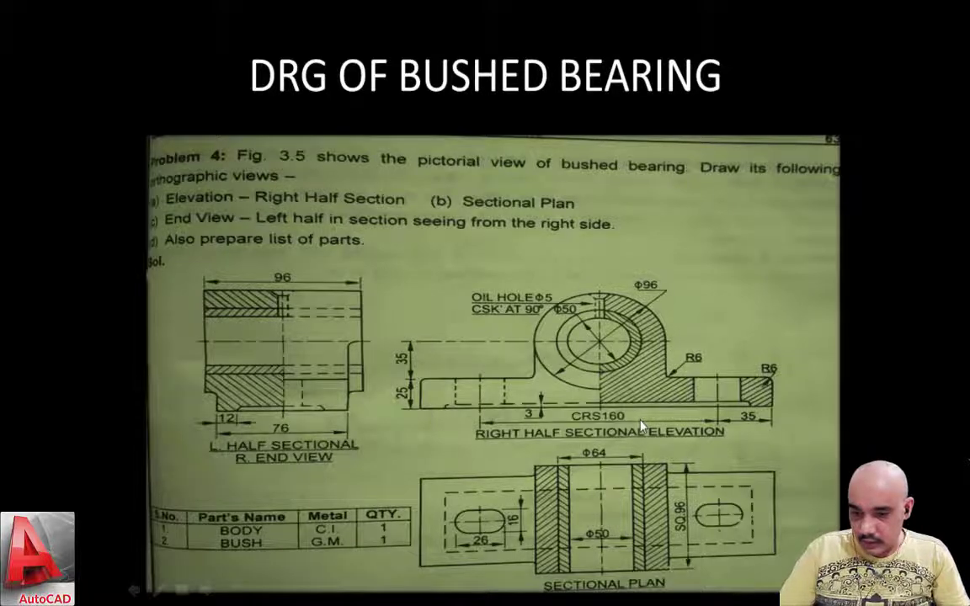
{"action": "key", "text": "super"}
{"action": "left_click", "coordinate": [241, 590]}
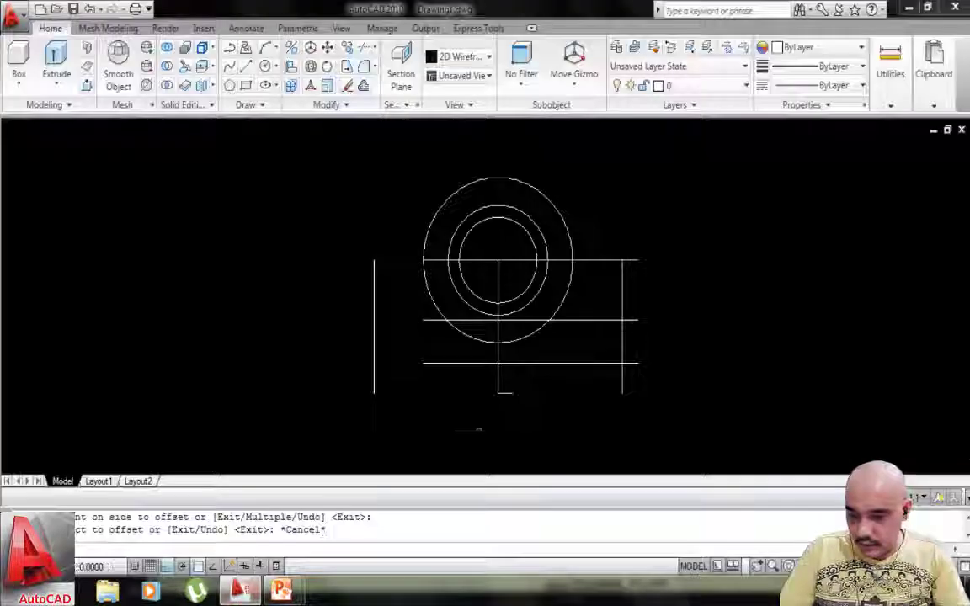
Erase the short horizontal segment at the lower end of the vertical centerline.
{"action": "left_click", "coordinate": [509, 394]}
{"action": "key", "text": "Delete"}
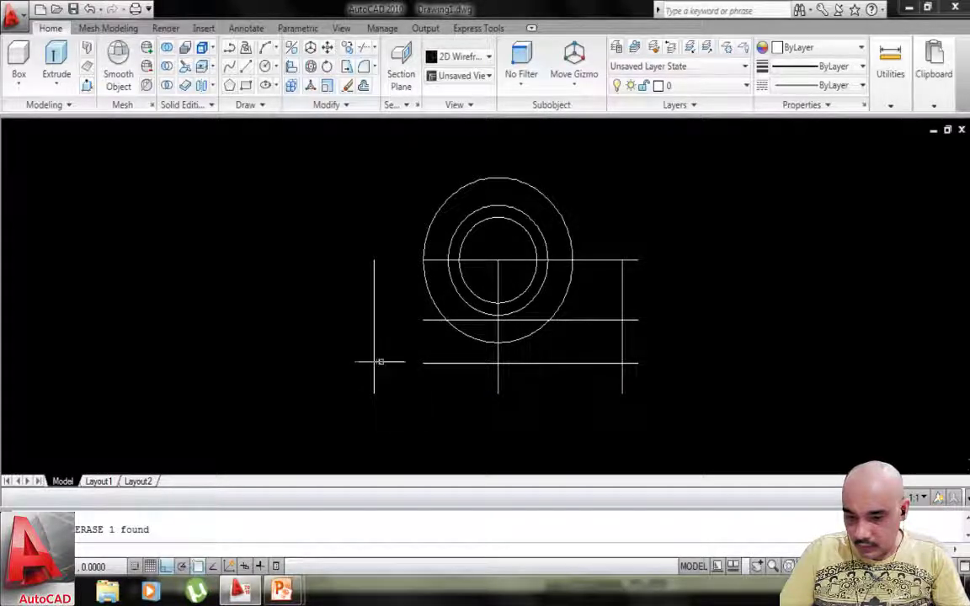
Offset the vertical line left of the circles another 35 units to the left.
{"action": "type", "text": "o"}
{"action": "key", "text": "Return"}
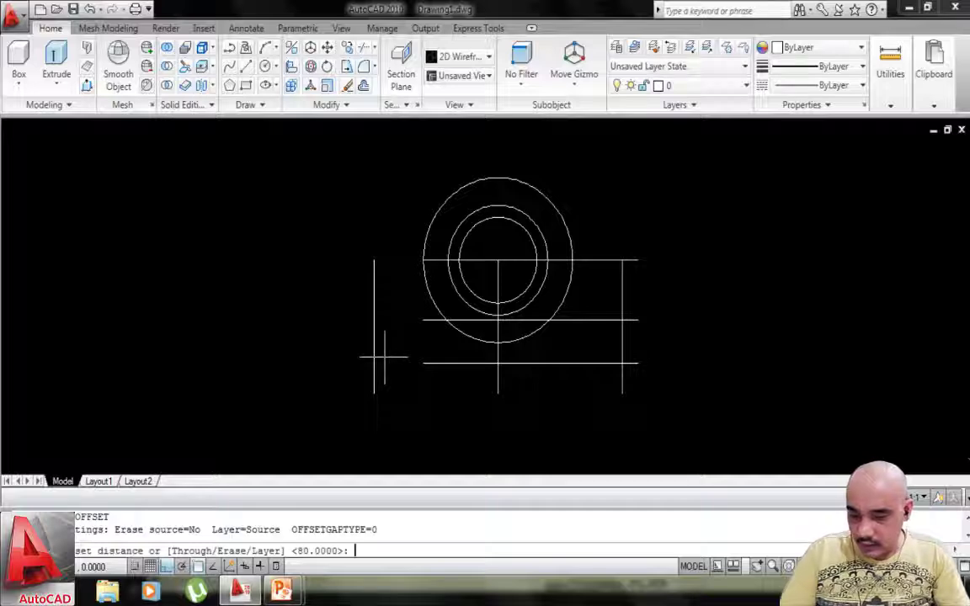
{"action": "type", "text": "35"}
{"action": "key", "text": "Return"}
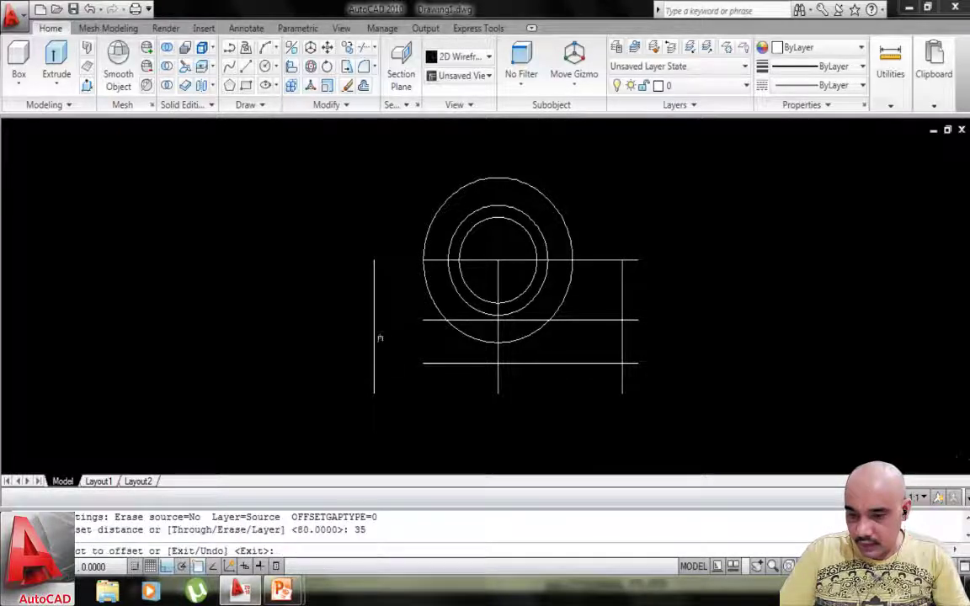
{"action": "left_click", "coordinate": [375, 334]}
{"action": "left_click", "coordinate": [347, 331]}
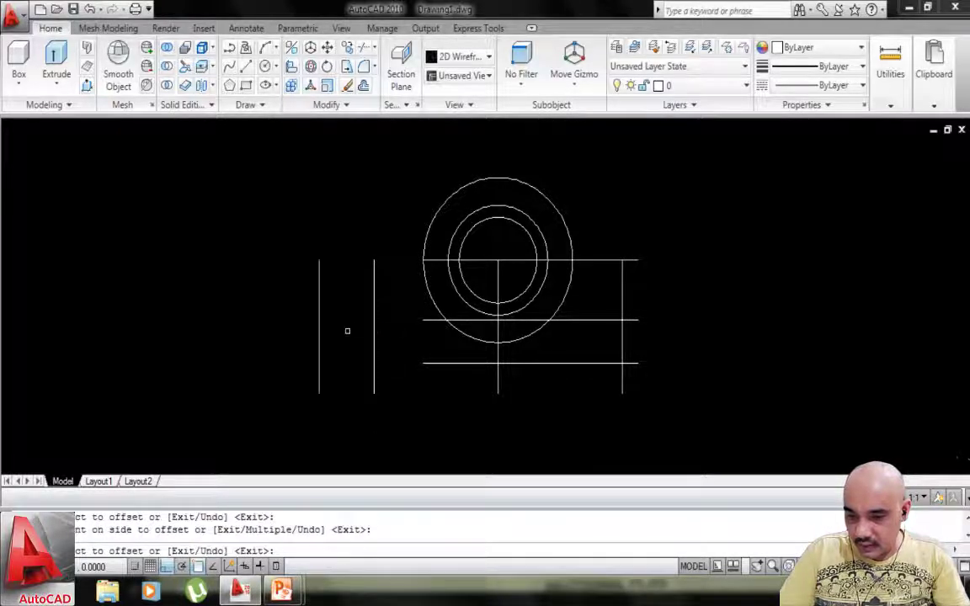
{"action": "key", "text": "Escape"}
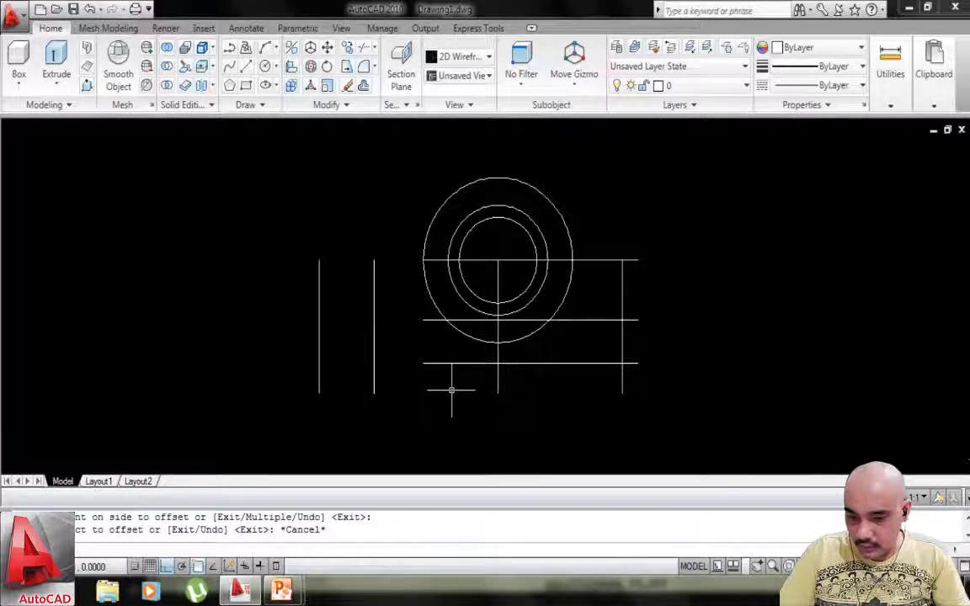
Extend the two lower horizontal lines to the leftmost vertical line.
{"action": "type", "text": "tr"}
{"action": "key", "text": "Return"}
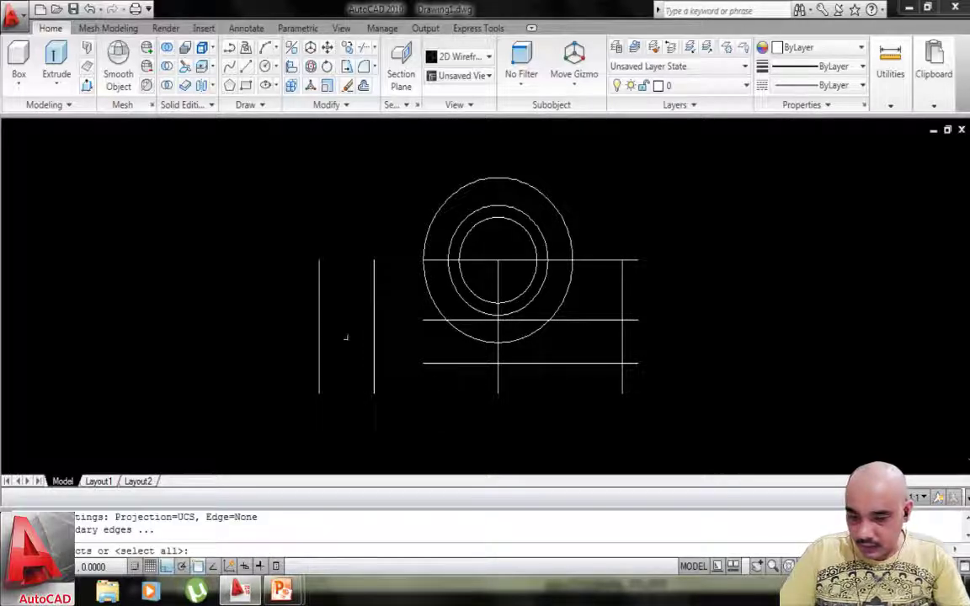
{"action": "left_click", "coordinate": [319, 331]}
{"action": "key", "text": "Return"}
{"action": "left_click", "coordinate": [417, 334]}
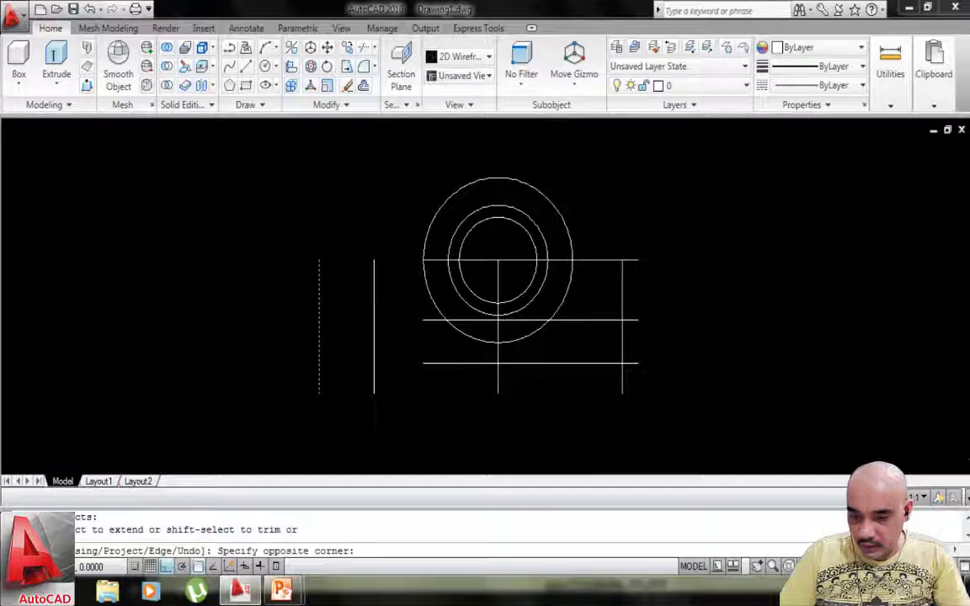
{"action": "left_click", "coordinate": [453, 363], "text": "shift"}
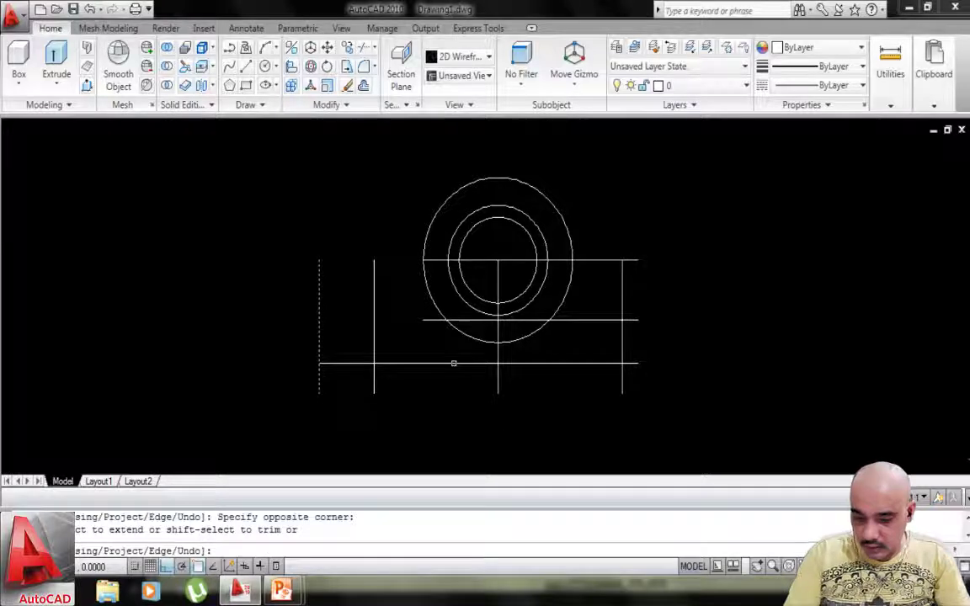
{"action": "left_click", "coordinate": [426, 320], "text": "shift"}
{"action": "key", "text": "Escape"}
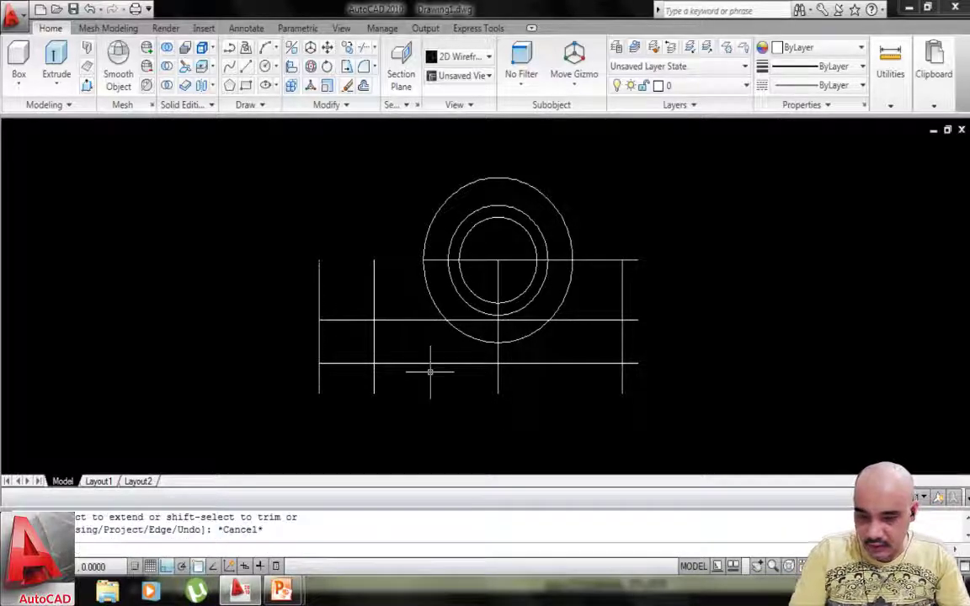
Trim the two left vertical lines above and below the base's horizontal lines.
{"action": "key", "text": "Return"}
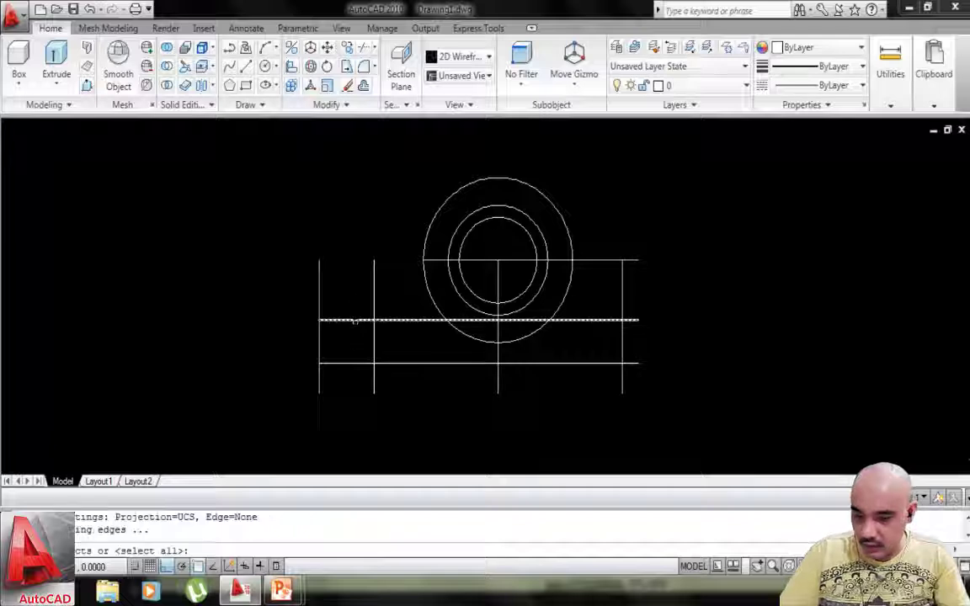
{"action": "key", "text": "Return"}
{"action": "left_click", "coordinate": [394, 279]}
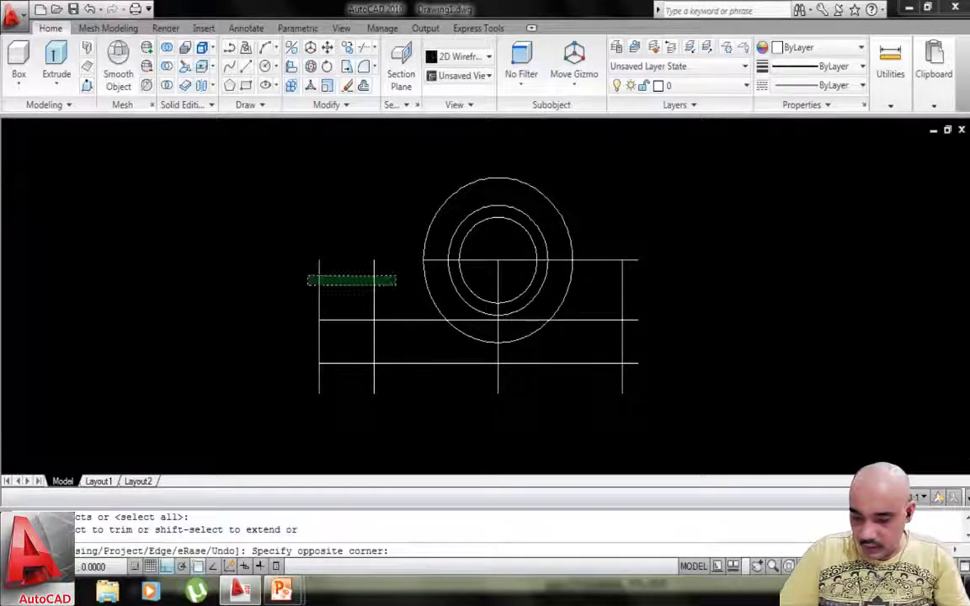
{"action": "left_click", "coordinate": [309, 274]}
{"action": "left_click", "coordinate": [408, 392]}
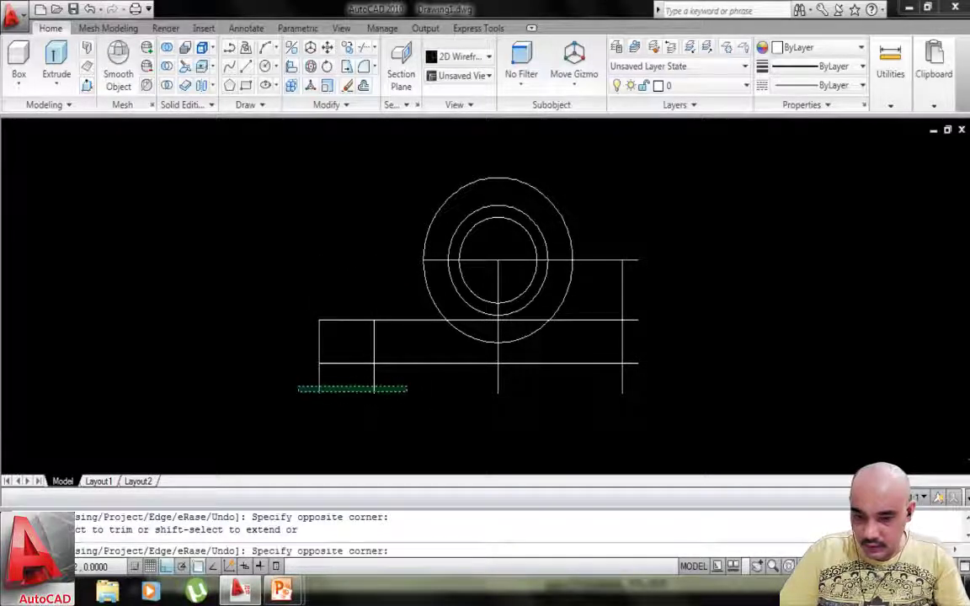
{"action": "left_click", "coordinate": [296, 388]}
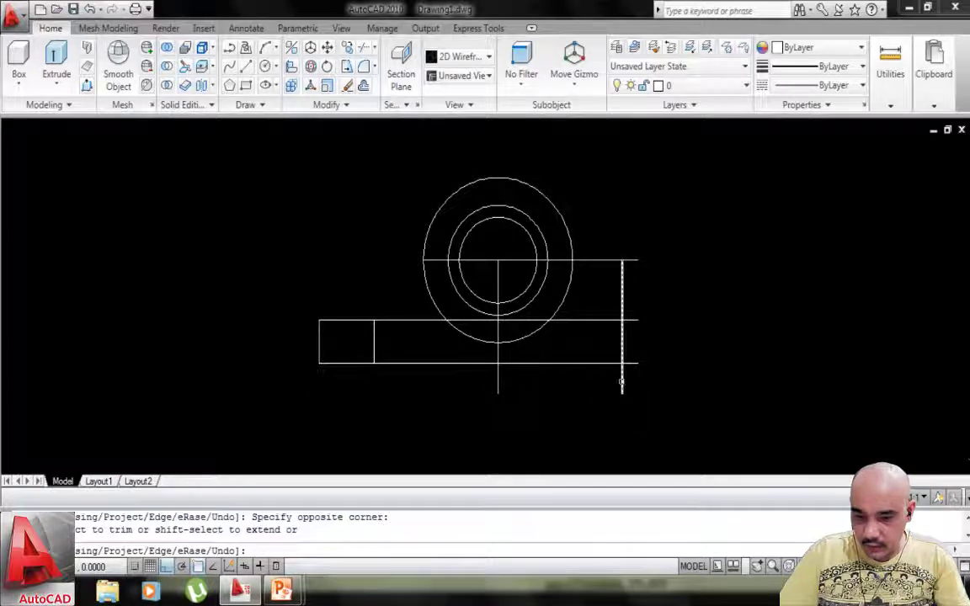
{"action": "key", "text": "Escape"}
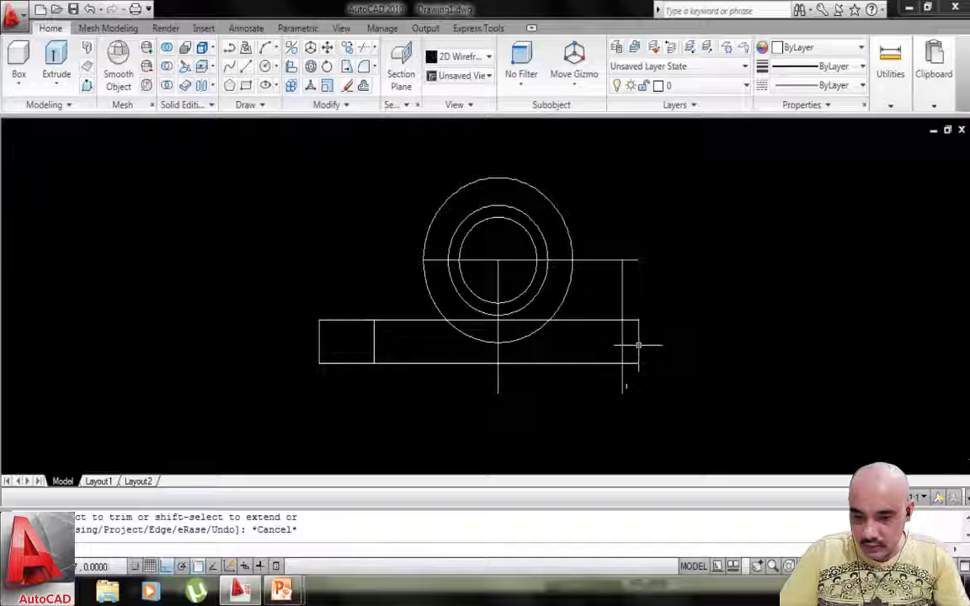
Offset the vertical line right of the circles 35 units to the right.
{"action": "type", "text": "o"}
{"action": "key", "text": "Return"}
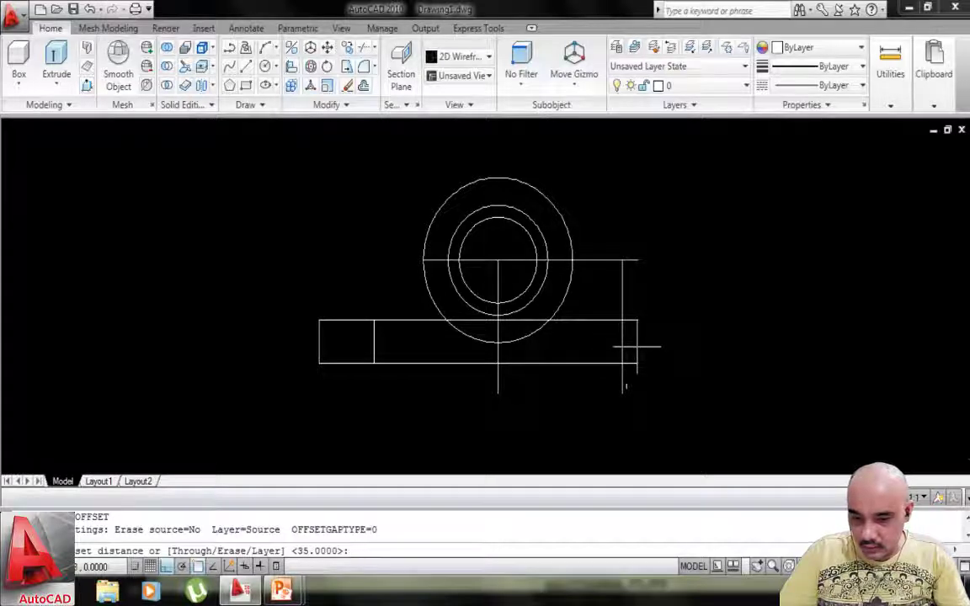
{"action": "type", "text": "35"}
{"action": "key", "text": "Return"}
{"action": "left_click", "coordinate": [624, 302]}
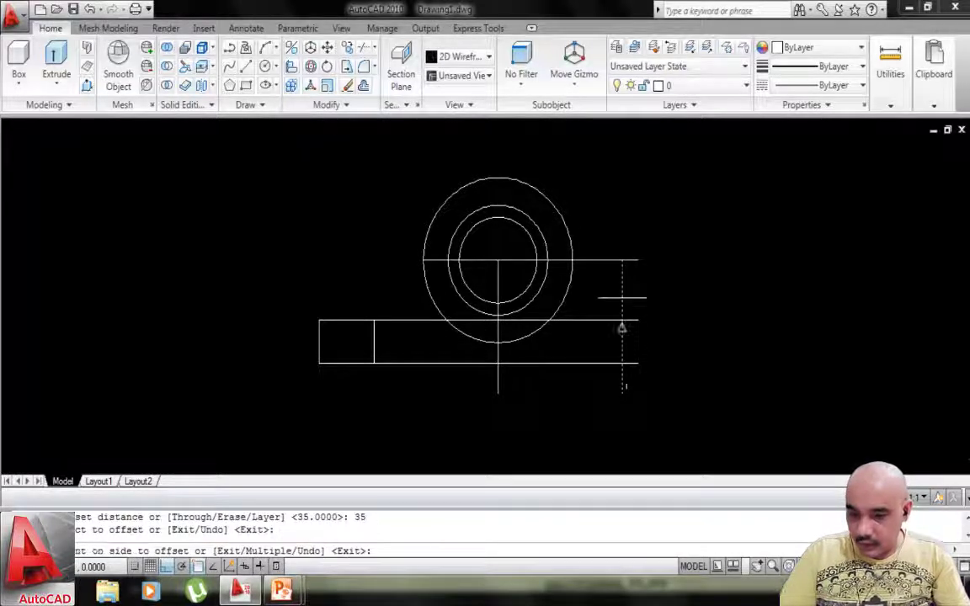
{"action": "left_click", "coordinate": [666, 309]}
{"action": "key", "text": "Escape"}
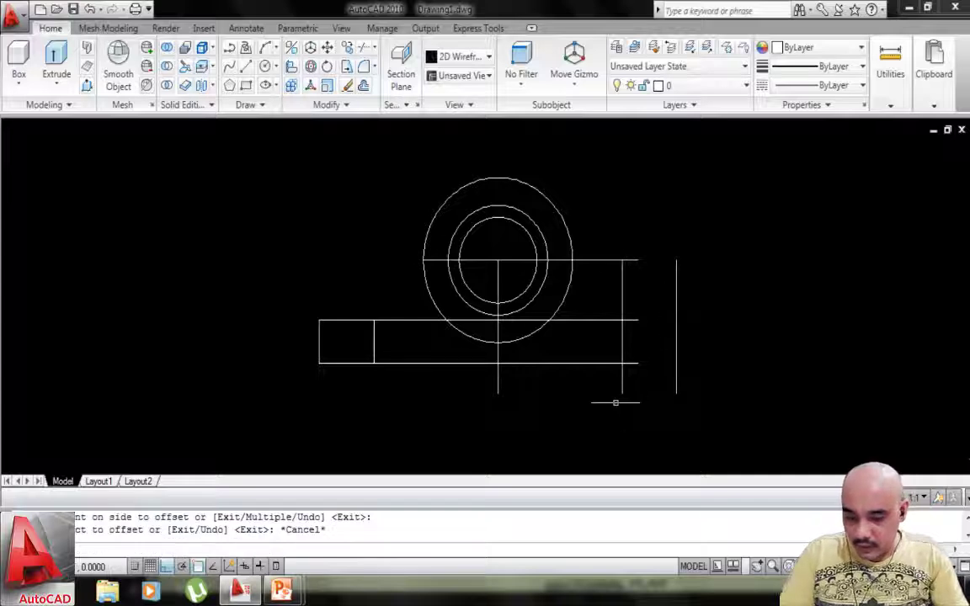
Extend the two base horizontal lines to the rightmost vertical line.
{"action": "type", "text": "ex"}
{"action": "key", "text": "Return"}
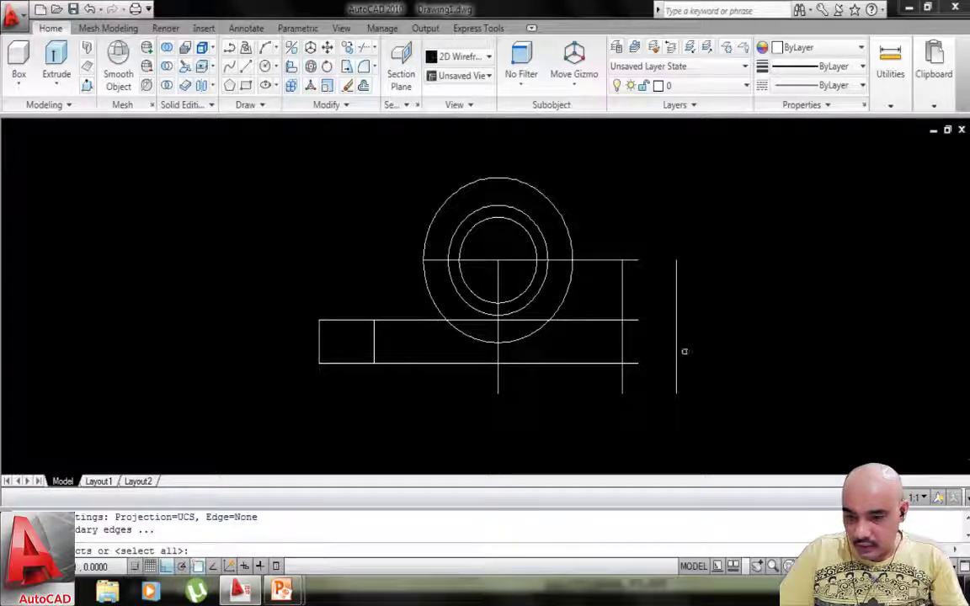
{"action": "left_click", "coordinate": [676, 349]}
{"action": "key", "text": "Return"}
{"action": "left_click", "coordinate": [602, 363]}
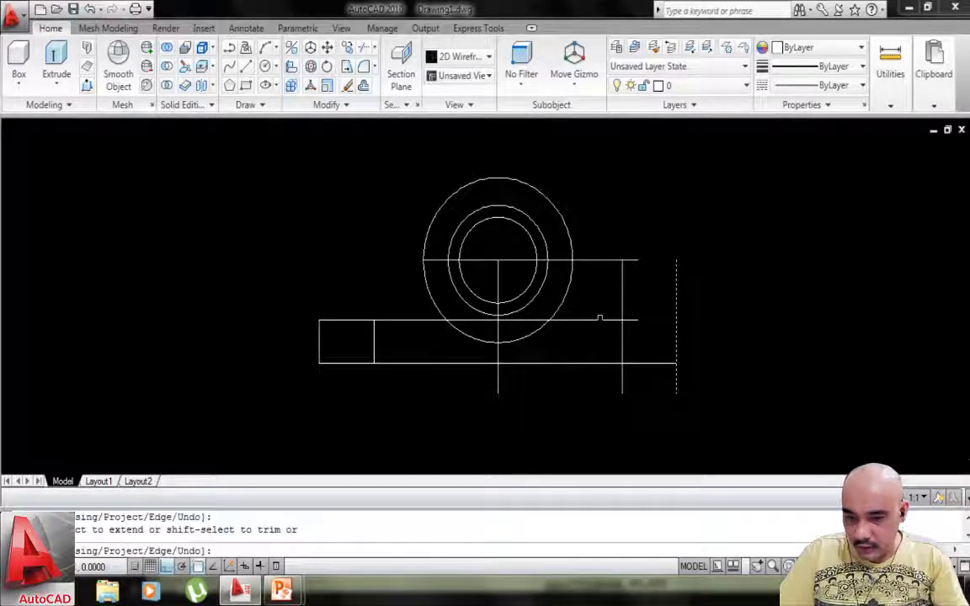
{"action": "left_click", "coordinate": [600, 320]}
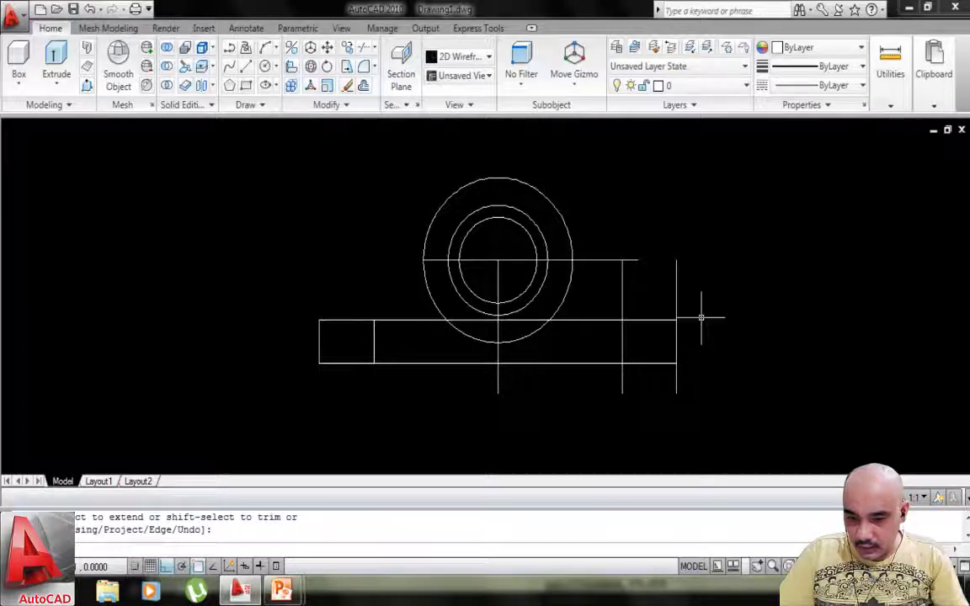
Trim the right vertical lines outside the base, the horizontal centerline beyond the outer circle, and the vertical centerline below the base.
{"action": "type", "text": "tr"}
{"action": "key", "text": "Return"}
{"action": "key", "text": "Return"}
{"action": "left_click", "coordinate": [697, 251]}
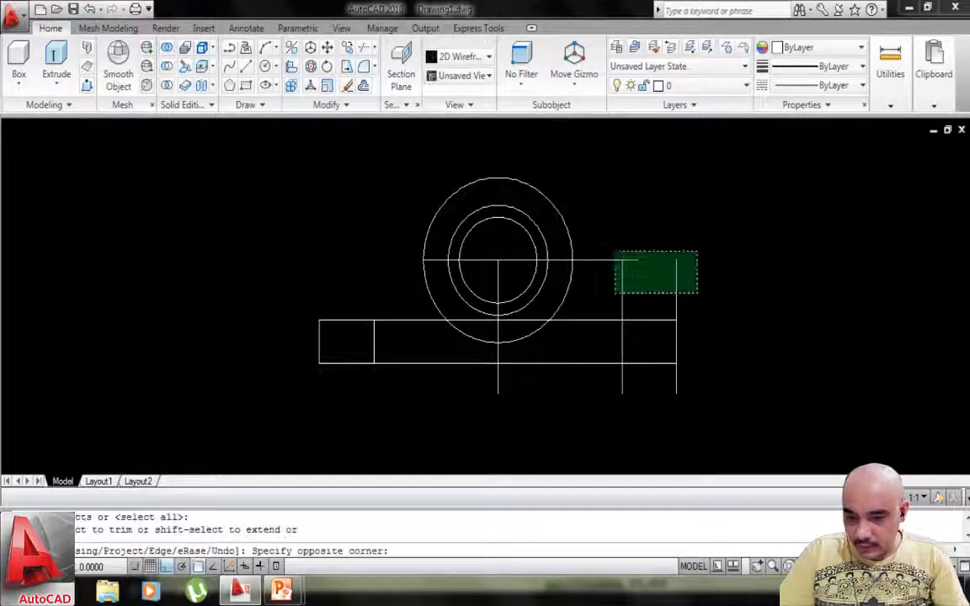
{"action": "left_click", "coordinate": [602, 289]}
{"action": "left_click", "coordinate": [698, 379]}
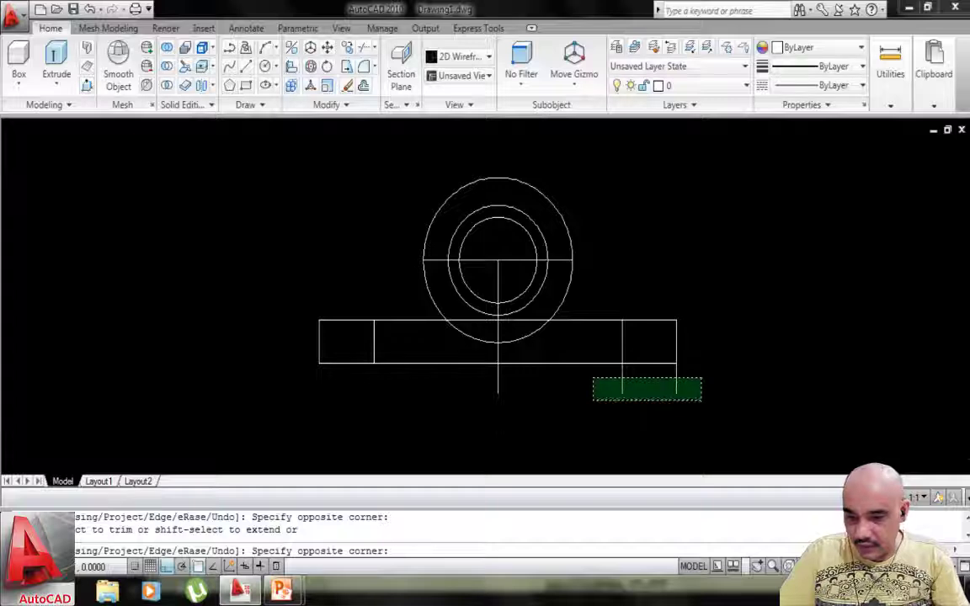
{"action": "left_click", "coordinate": [571, 406]}
{"action": "left_click", "coordinate": [516, 391]}
{"action": "left_click", "coordinate": [482, 402]}
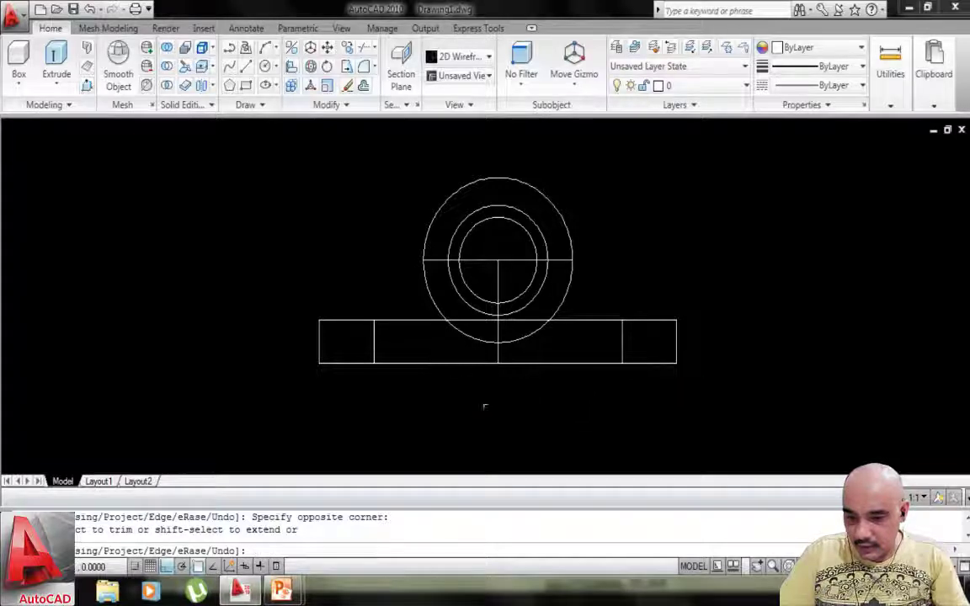
{"action": "key", "text": "Escape"}
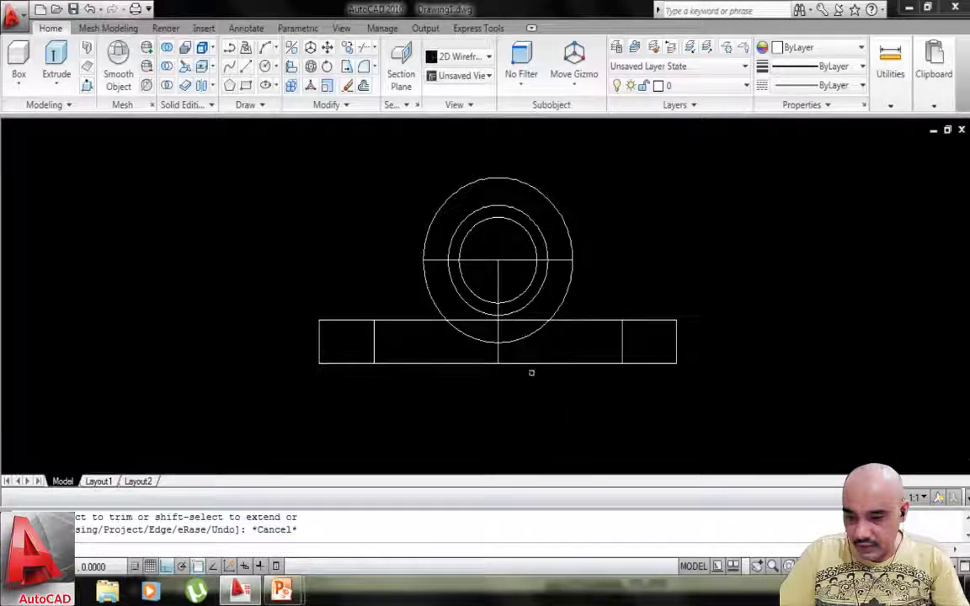
Draw vertical lines from the outer circle's left and right quadrants down into the base.
{"action": "type", "text": "l"}
{"action": "key", "text": "Return"}
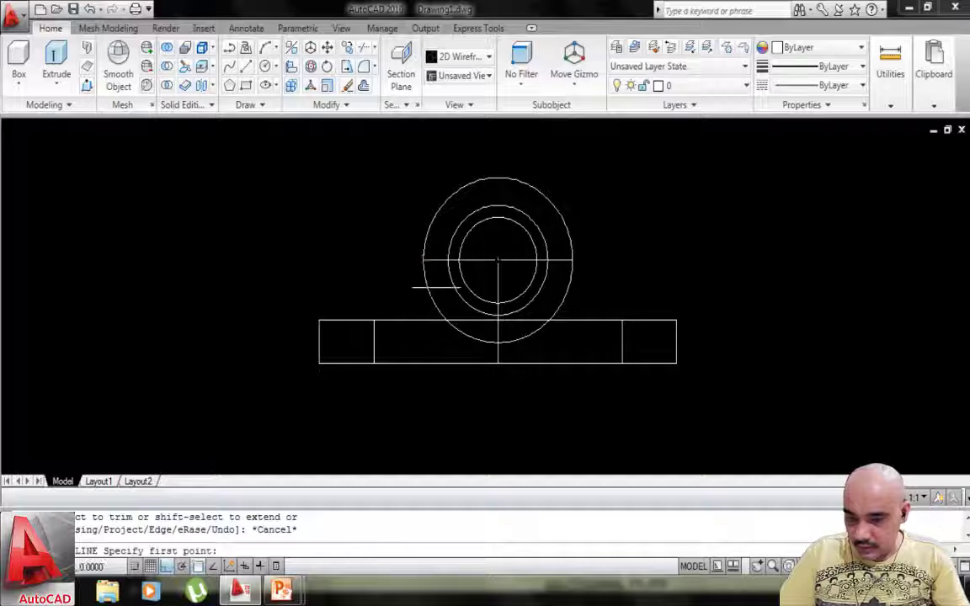
{"action": "left_click", "coordinate": [422, 260]}
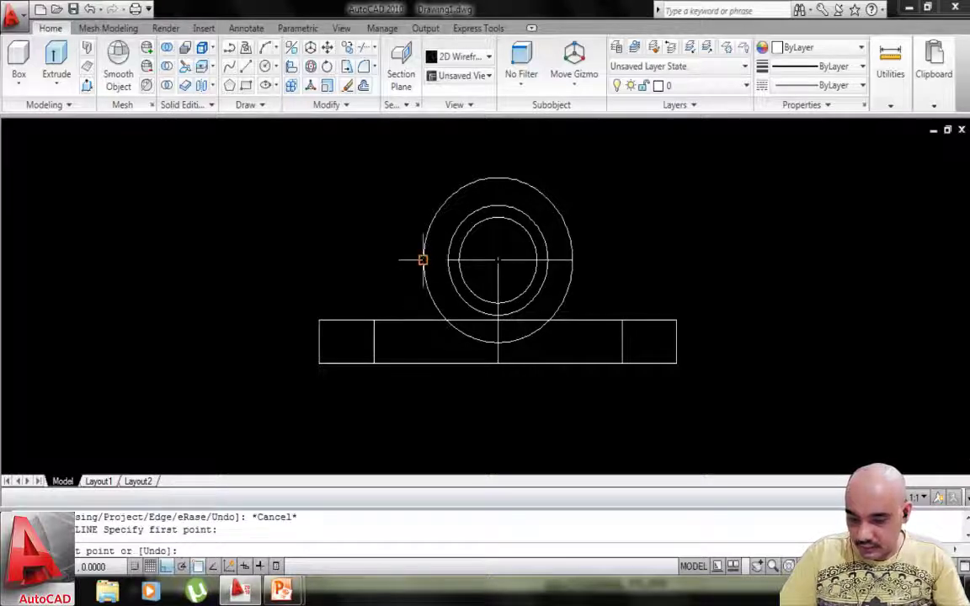
{"action": "left_click", "coordinate": [429, 351]}
{"action": "key", "text": "Return"}
{"action": "key", "text": "Return"}
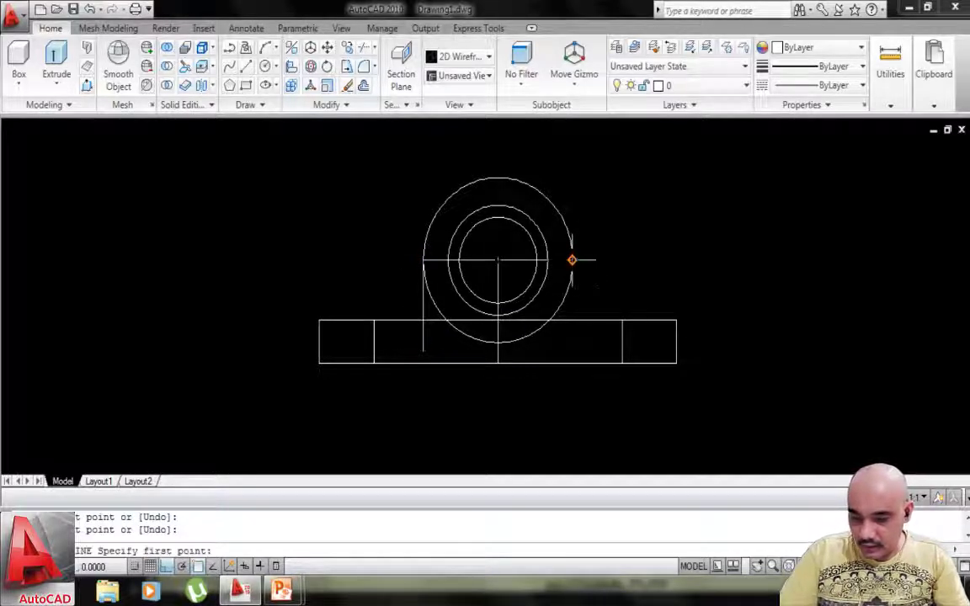
{"action": "left_click", "coordinate": [572, 260]}
{"action": "left_click", "coordinate": [573, 344]}
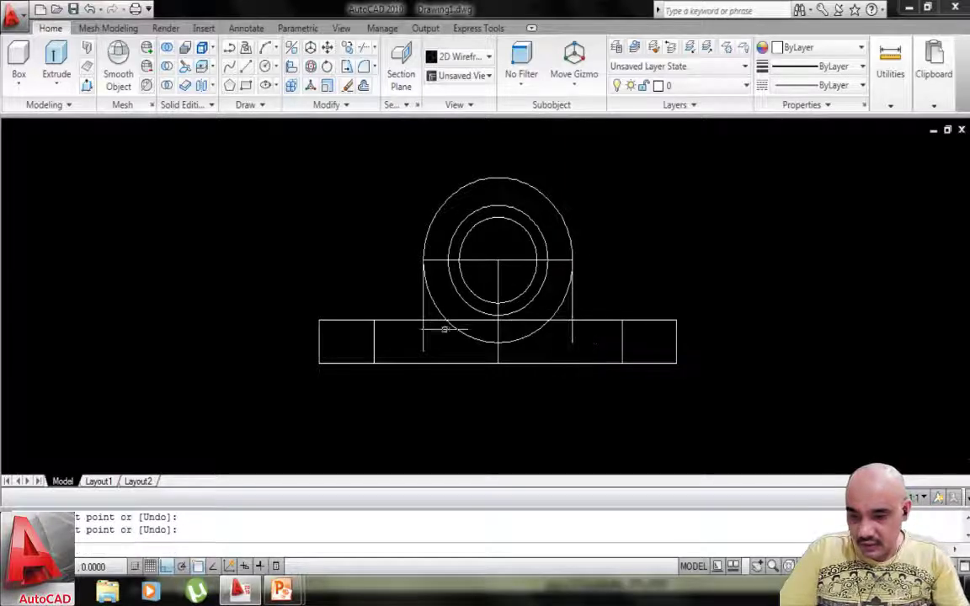
Try to fillet the base's top line and the outer circle's left vertical line with zero radius.
{"action": "scroll", "coordinate": [428, 325], "scroll_direction": "up", "scroll_amount": 3}
{"action": "middle_click_drag", "start_coordinate": [400, 332], "coordinate": [426, 357]}
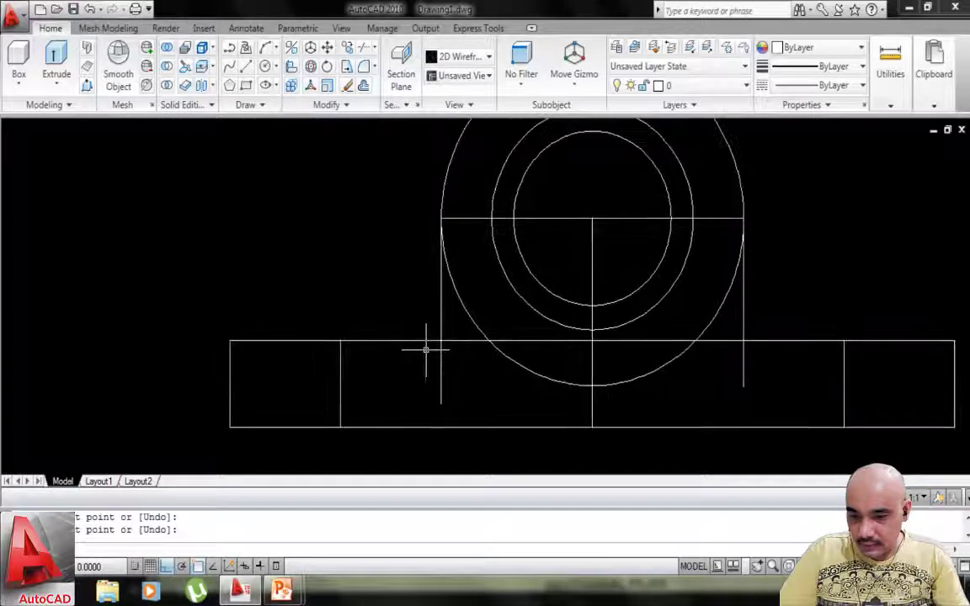
{"action": "type", "text": "f"}
{"action": "key", "text": "Return"}
{"action": "left_click", "coordinate": [413, 341]}
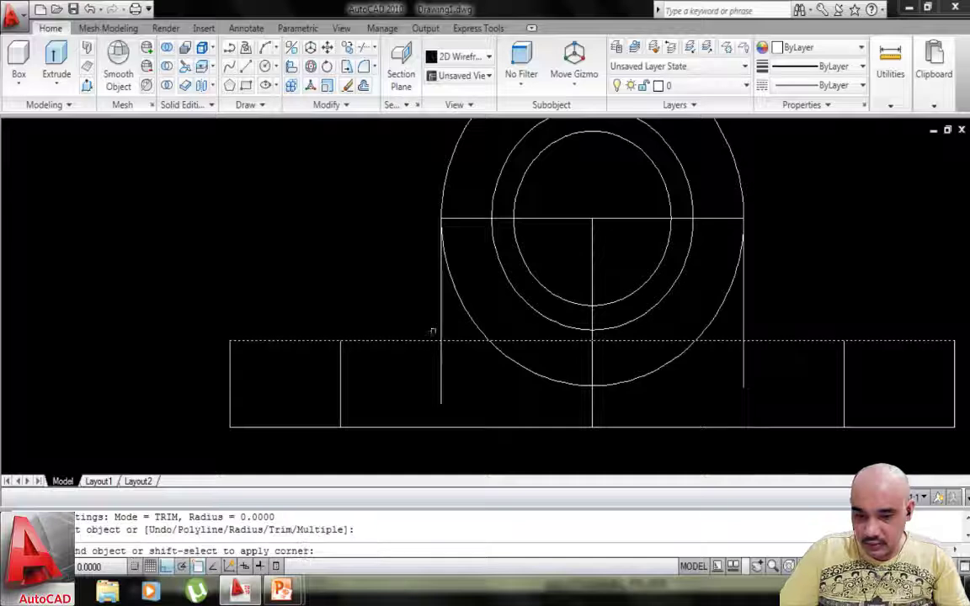
{"action": "left_click", "coordinate": [437, 316]}
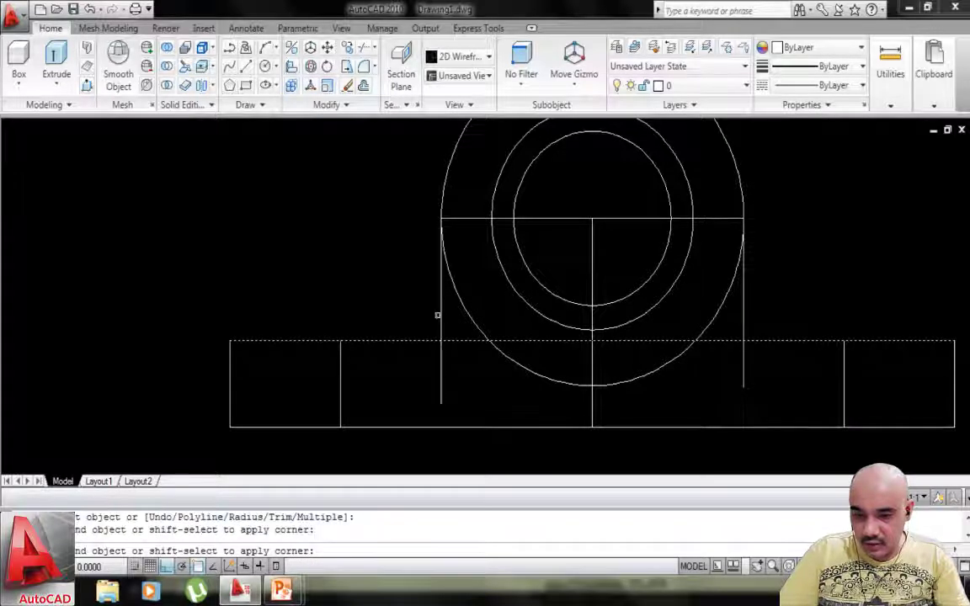
{"action": "left_click", "coordinate": [440, 315]}
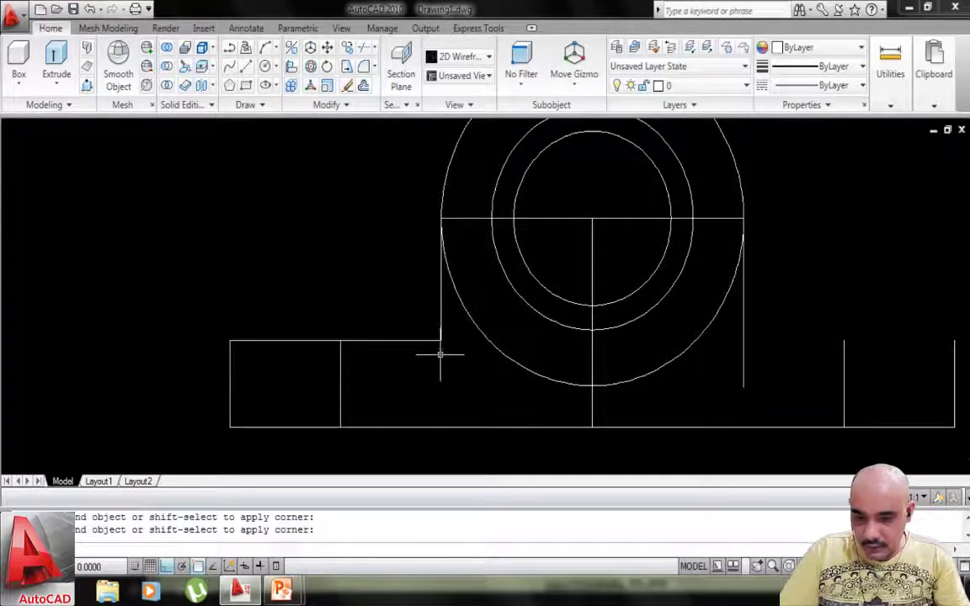
{"action": "key", "text": "ctrl+z"}
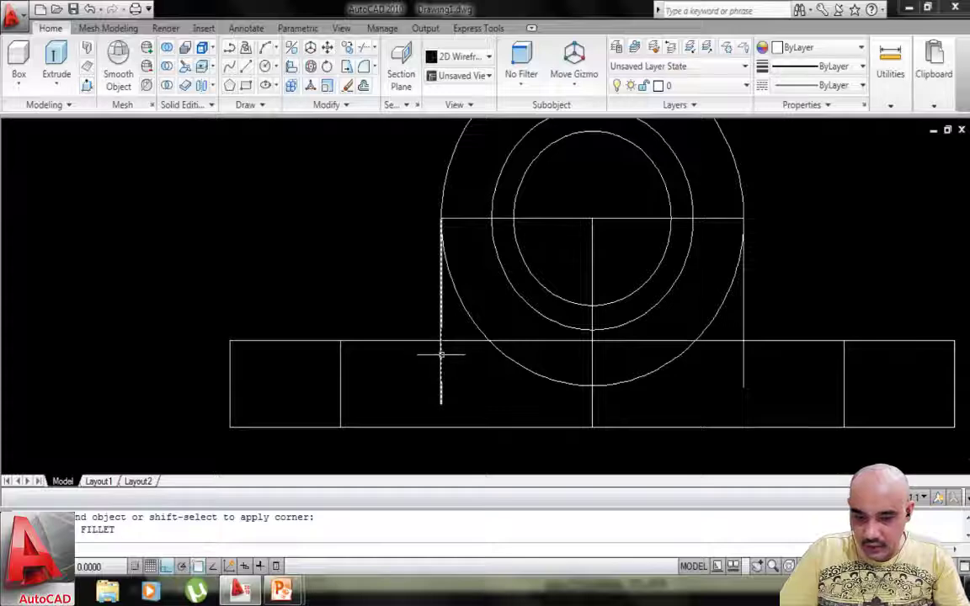
Fillet the corner between the base's top line and the outer circle's left vertical line with radius 6.
{"action": "key", "text": "Return"}
{"action": "key", "text": "Return"}
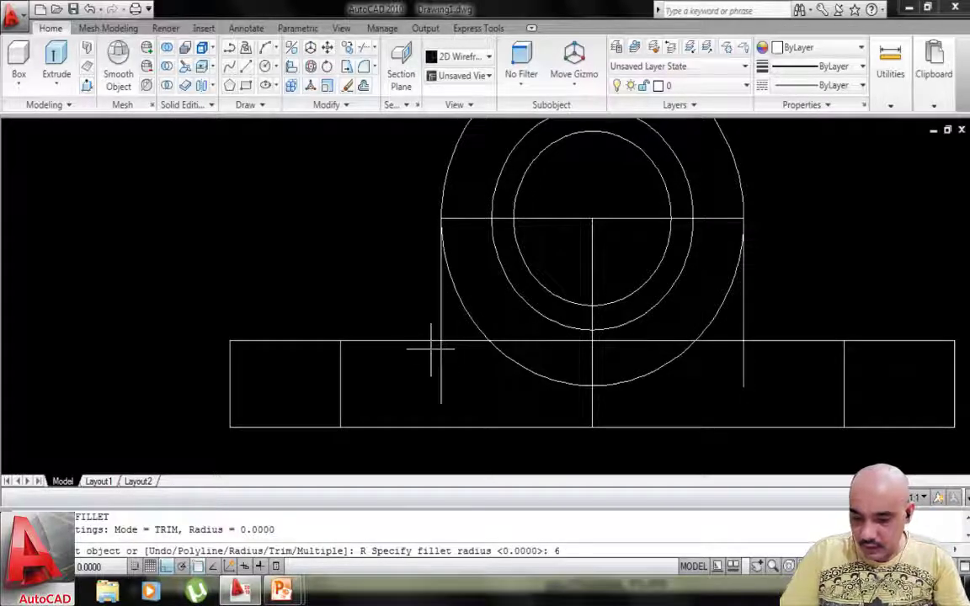
{"action": "type", "text": "6"}
{"action": "key", "text": "Return"}
{"action": "left_click", "coordinate": [420, 341]}
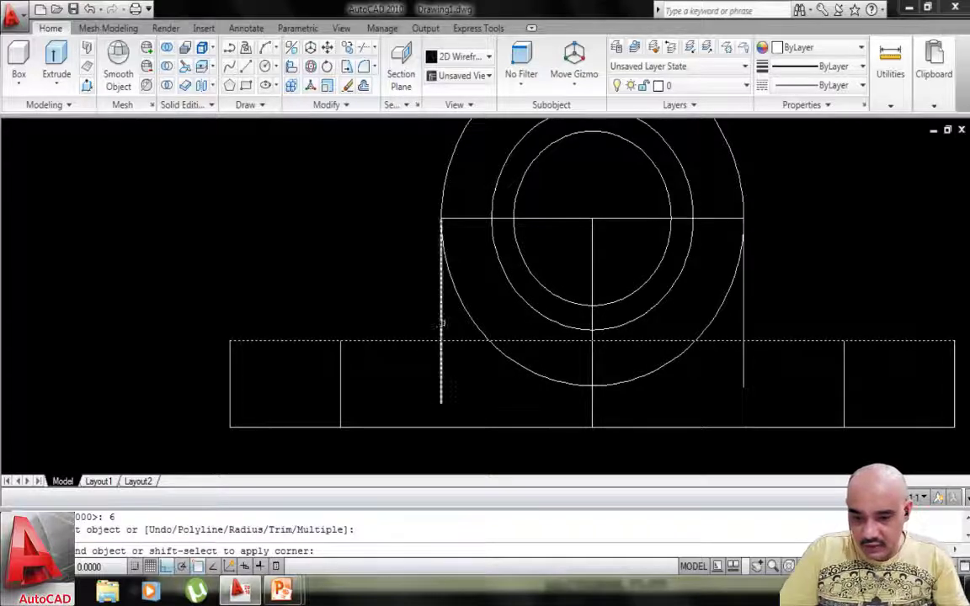
{"action": "left_click", "coordinate": [441, 323]}
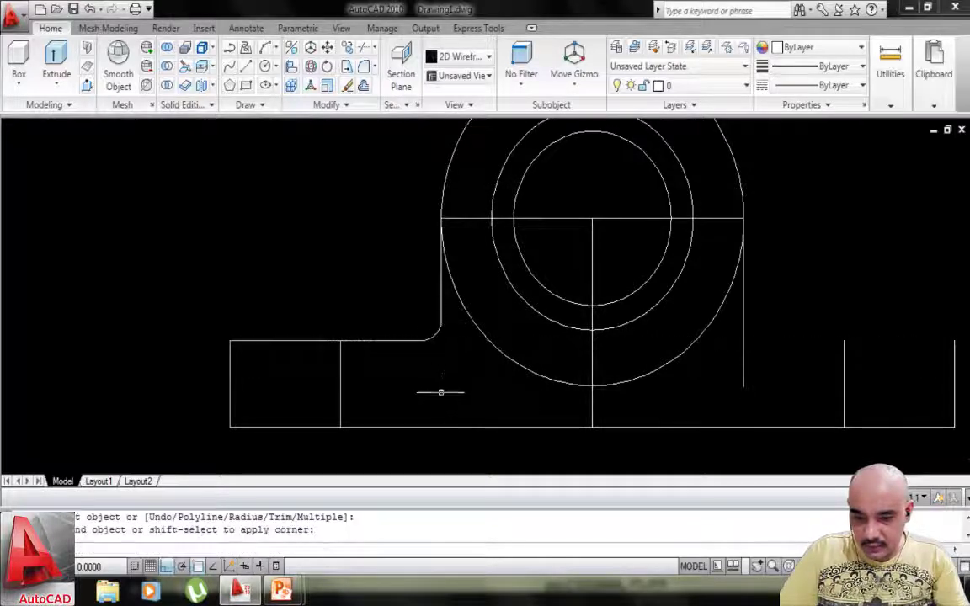
{"action": "key", "text": "Escape"}
Draw a horizontal line from the top of the base's right end, past the right vertical line, into the outer circle.
{"action": "mouse_move", "coordinate": [688, 346]}
{"action": "middle_mouse_down"}
{"action": "mouse_move", "coordinate": [621, 352]}
{"action": "mouse_move", "coordinate": [625, 343]}
{"action": "middle_mouse_up"}
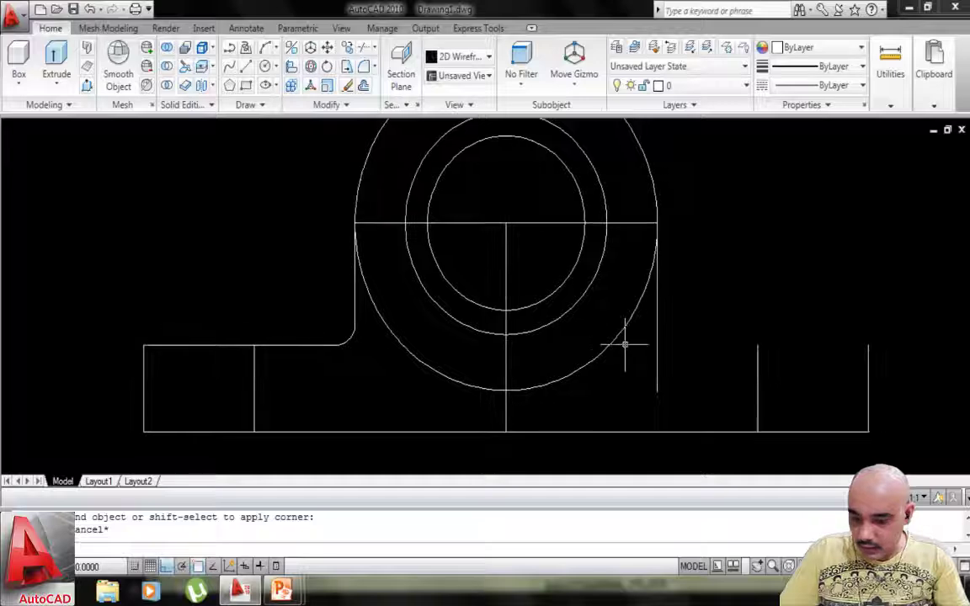
{"action": "scroll", "coordinate": [625, 344], "scroll_direction": "up", "scroll_amount": 2}
{"action": "scroll", "coordinate": [628, 342], "scroll_direction": "down", "scroll_amount": 5}
{"action": "scroll", "coordinate": [636, 343], "scroll_direction": "up", "scroll_amount": 2}
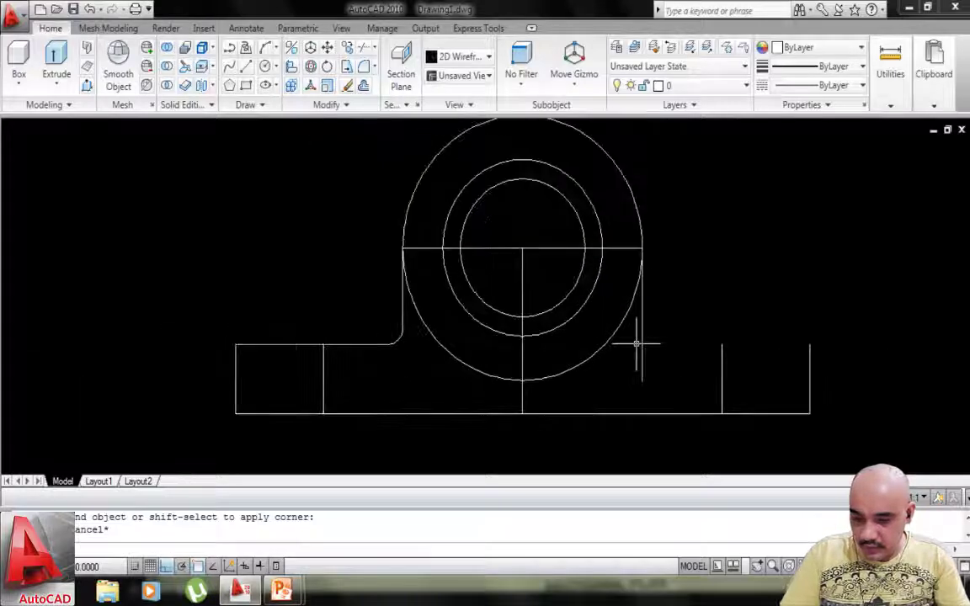
{"action": "type", "text": "l"}
{"action": "key", "text": "Return"}
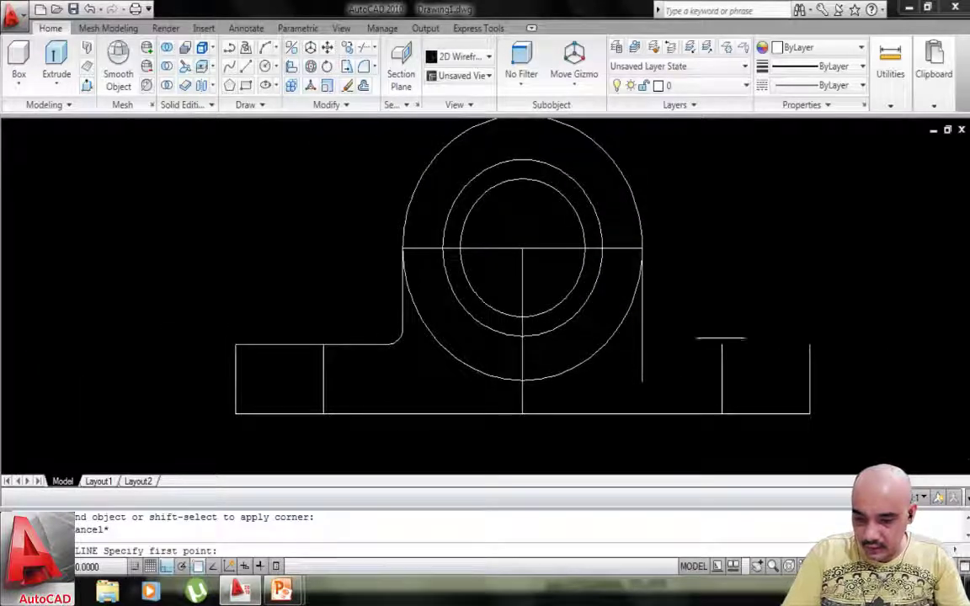
{"action": "left_click", "coordinate": [809, 343]}
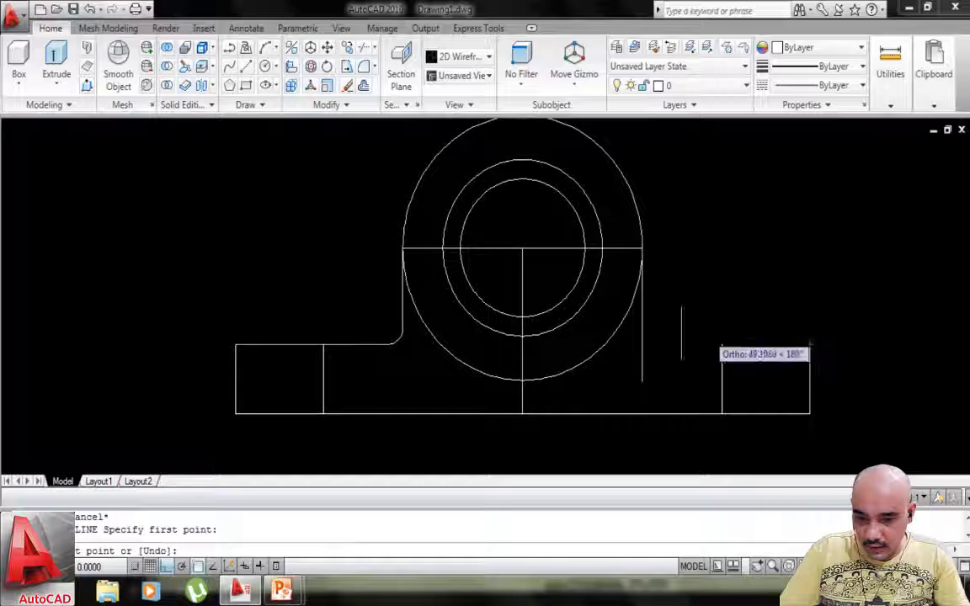
{"action": "left_click", "coordinate": [586, 344]}
{"action": "key", "text": "Escape"}
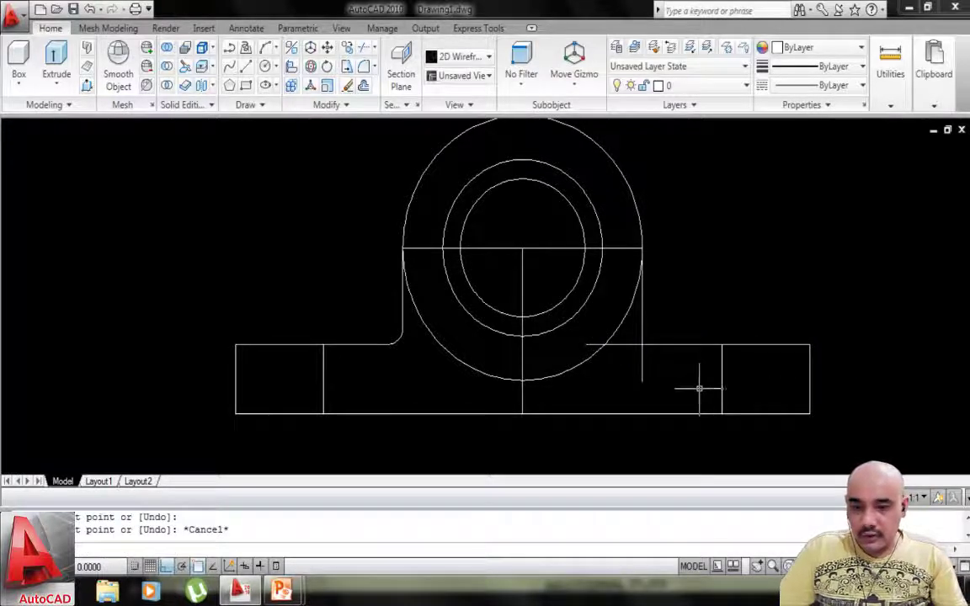
Try a radius 6 fillet between the new horizontal line and the lower part of the outer circle's right vertical line.
{"action": "type", "text": "f"}
{"action": "key", "text": "Return"}
{"action": "type", "text": "R"}
{"action": "key", "text": "Return"}
{"action": "type", "text": "6"}
{"action": "key", "text": "Return"}
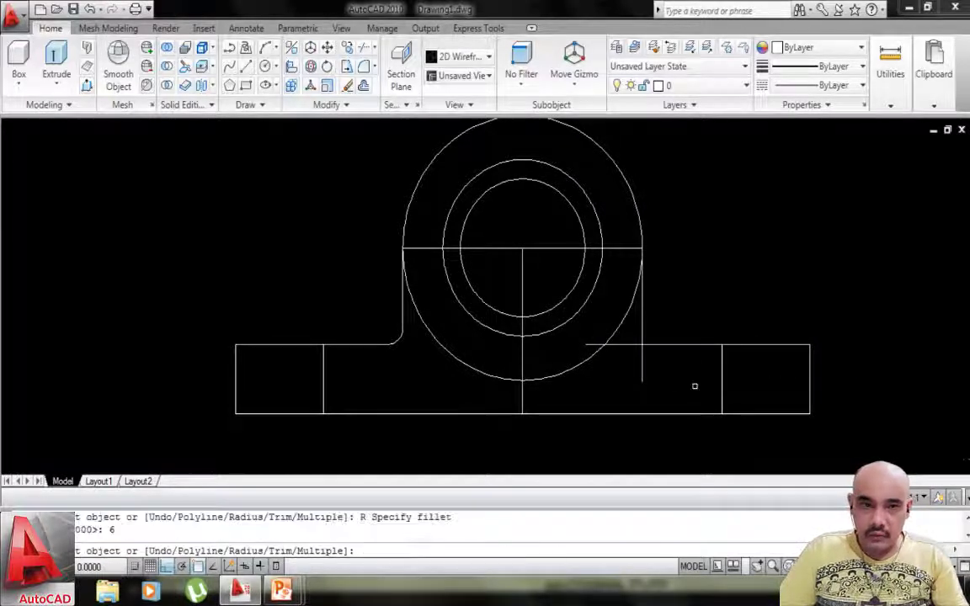
{"action": "left_click", "coordinate": [630, 344]}
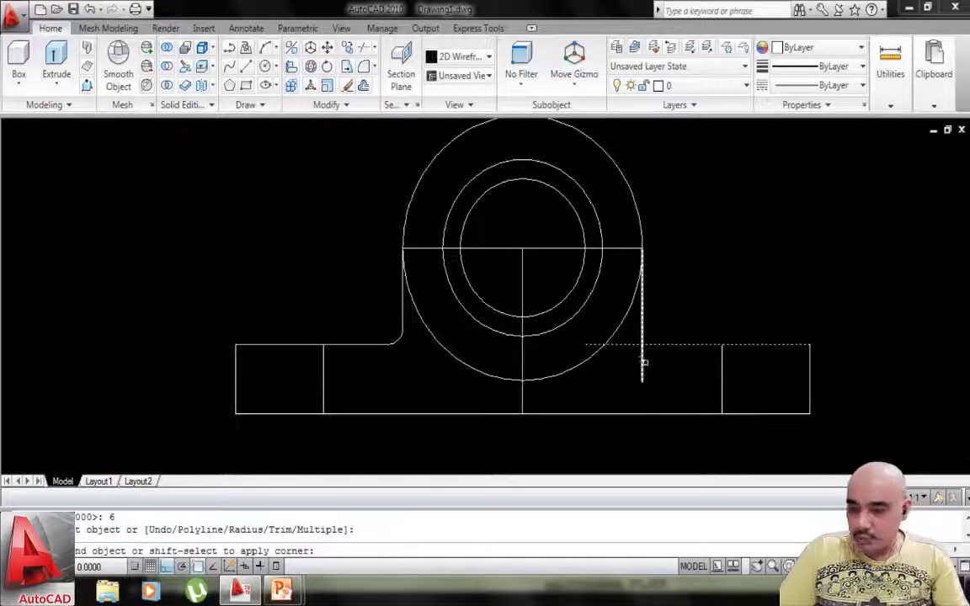
{"action": "left_click", "coordinate": [642, 363]}
{"action": "key", "text": "ctrl+z"}
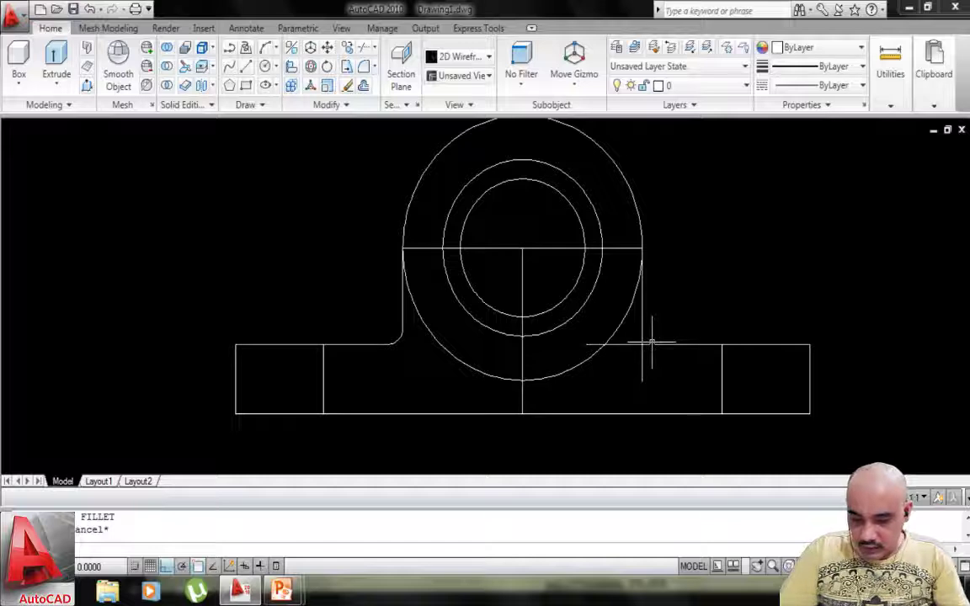
Fillet the outer corner between the base's right top line and the outer circle's right vertical line with radius 6.
{"action": "key", "text": "Return"}
{"action": "type", "text": "R"}
{"action": "key", "text": "Return"}
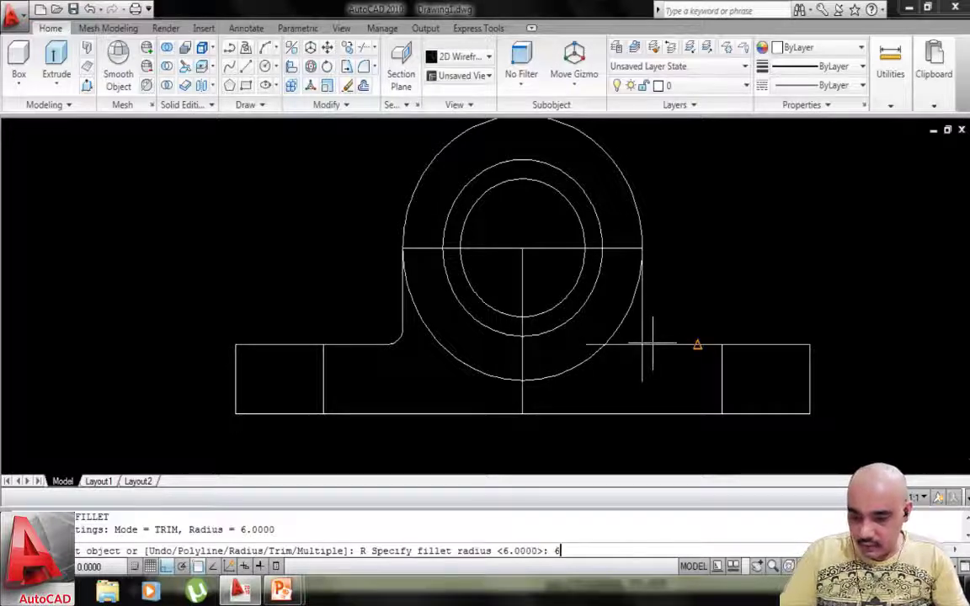
{"action": "type", "text": "6"}
{"action": "key", "text": "Return"}
{"action": "left_click", "coordinate": [653, 345]}
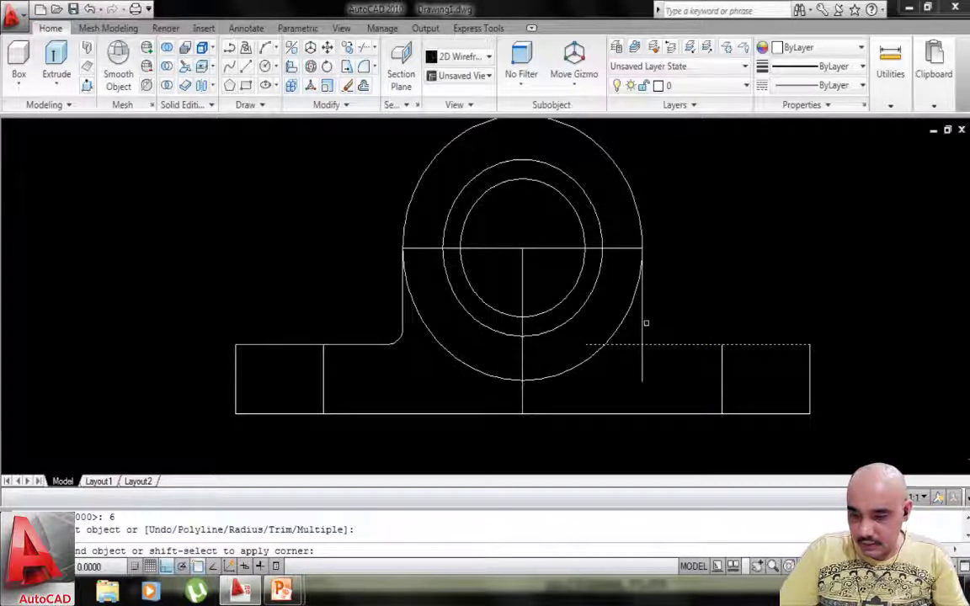
{"action": "left_click", "coordinate": [643, 322]}
{"action": "key", "text": "Escape"}
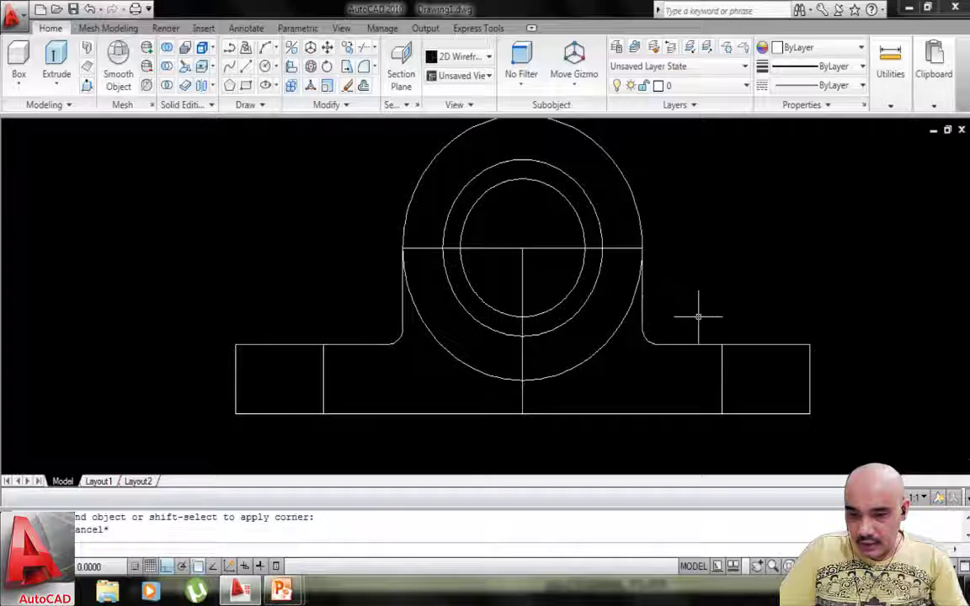
{"action": "scroll", "coordinate": [646, 331], "scroll_direction": "up", "scroll_amount": 1}
{"action": "scroll", "coordinate": [645, 330], "scroll_direction": "down", "scroll_amount": 2}
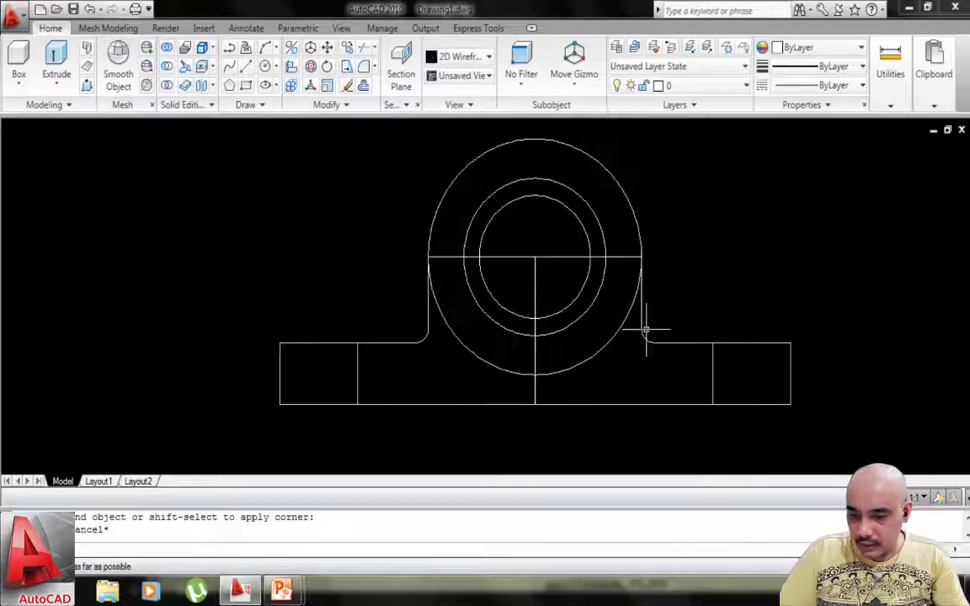
{"action": "middle_click_drag", "start_coordinate": [628, 331], "coordinate": [630, 334]}
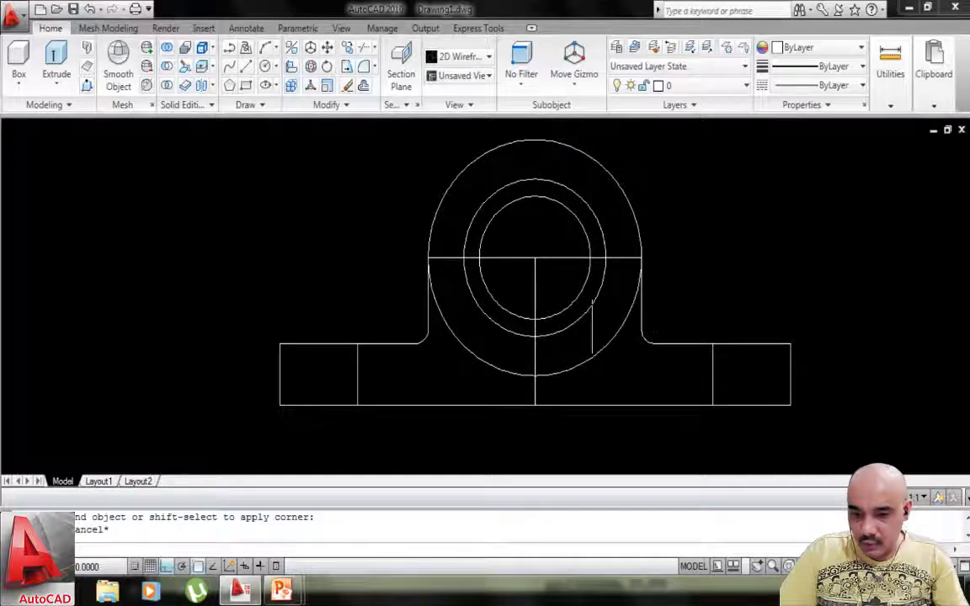
{"action": "middle_click_drag", "start_coordinate": [562, 275], "coordinate": [570, 307]}
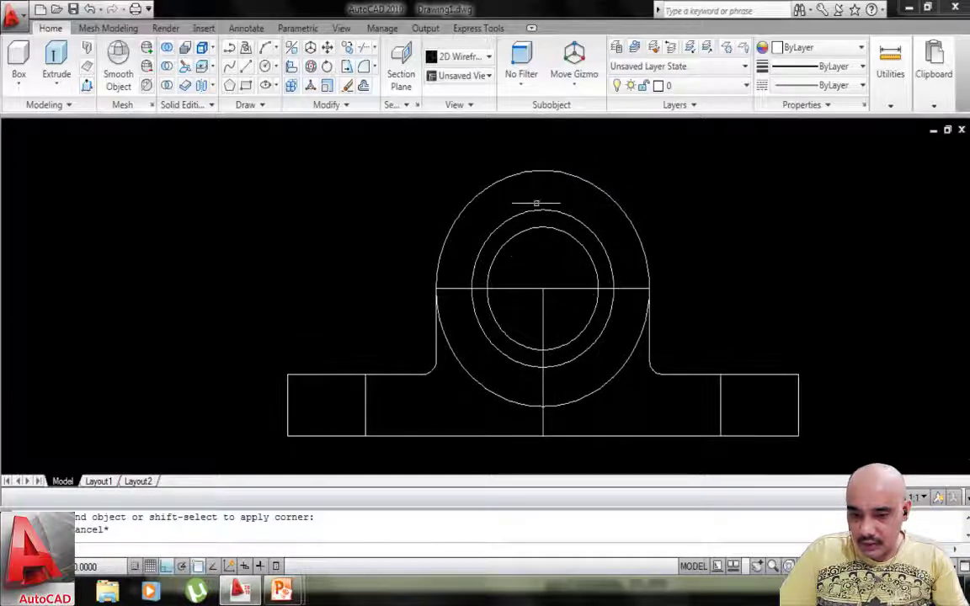
{"action": "key", "text": "l"}
{"action": "key", "text": "Return"}
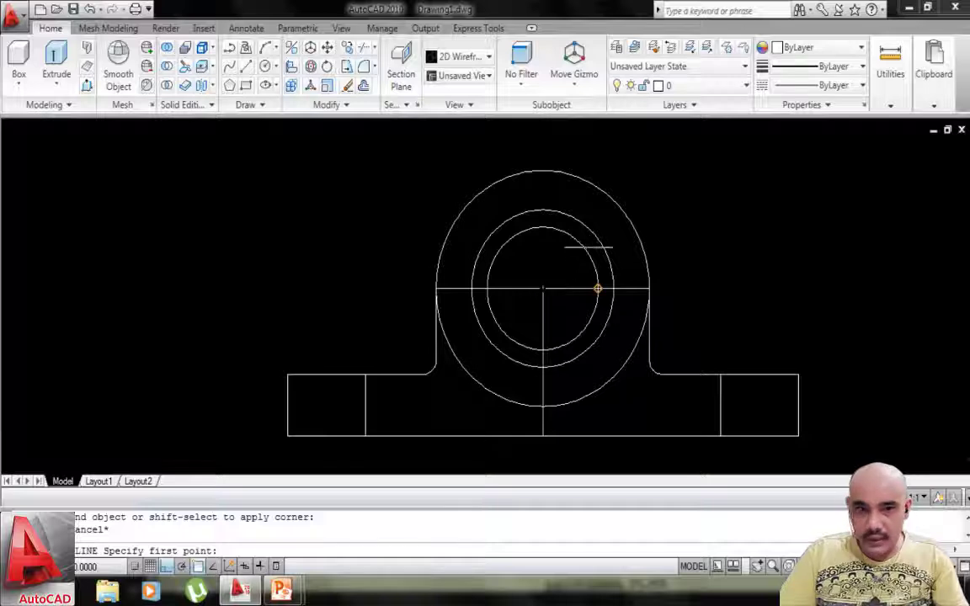
{"action": "key", "text": "Escape"}
{"action": "key", "text": "Escape"}
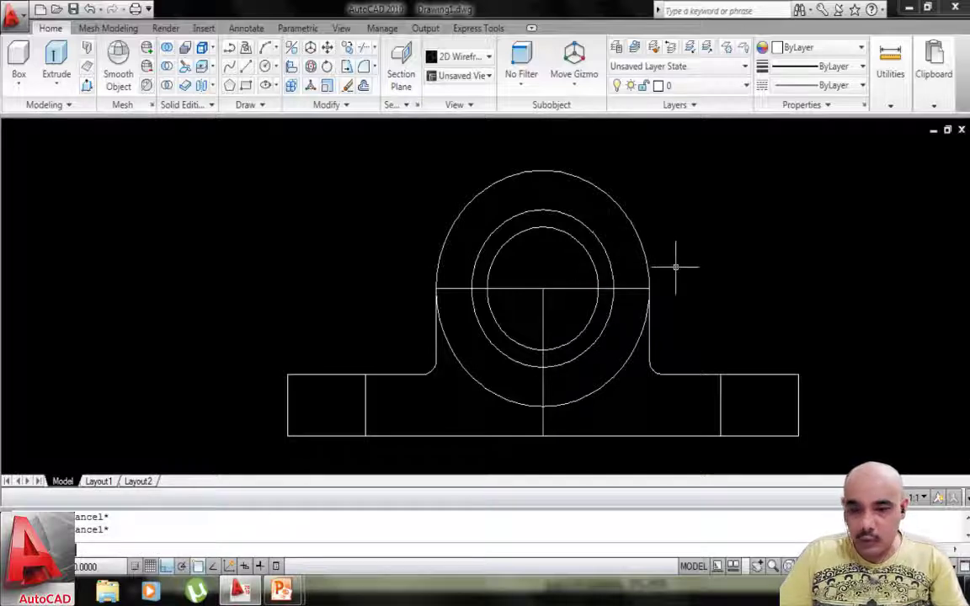
{"action": "type", "text": "tr"}
{"action": "key", "text": "Return"}
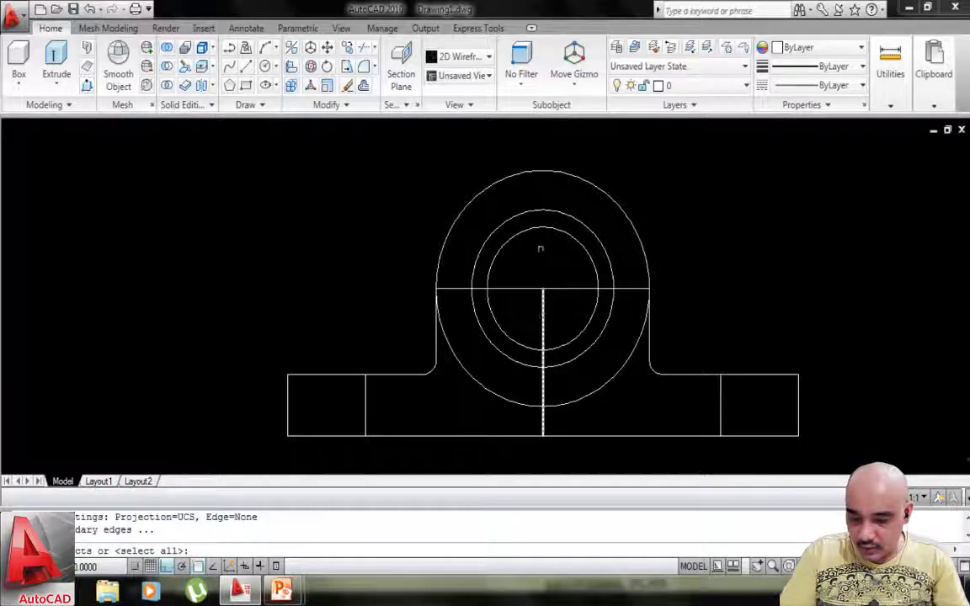
{"action": "left_click", "coordinate": [544, 171]}
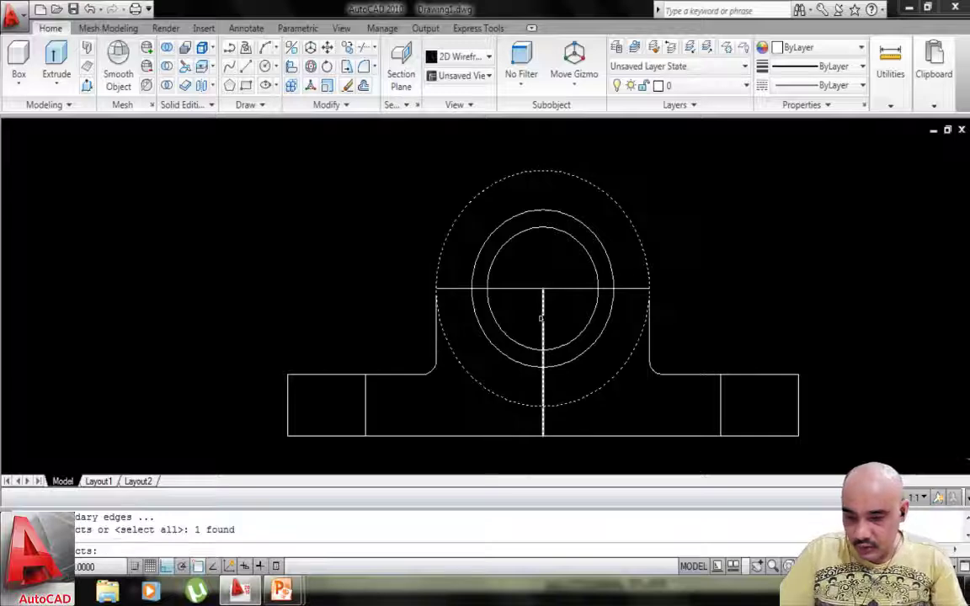
{"action": "left_click", "coordinate": [544, 319]}
{"action": "key", "text": "Escape"}
{"action": "key", "text": "Escape"}
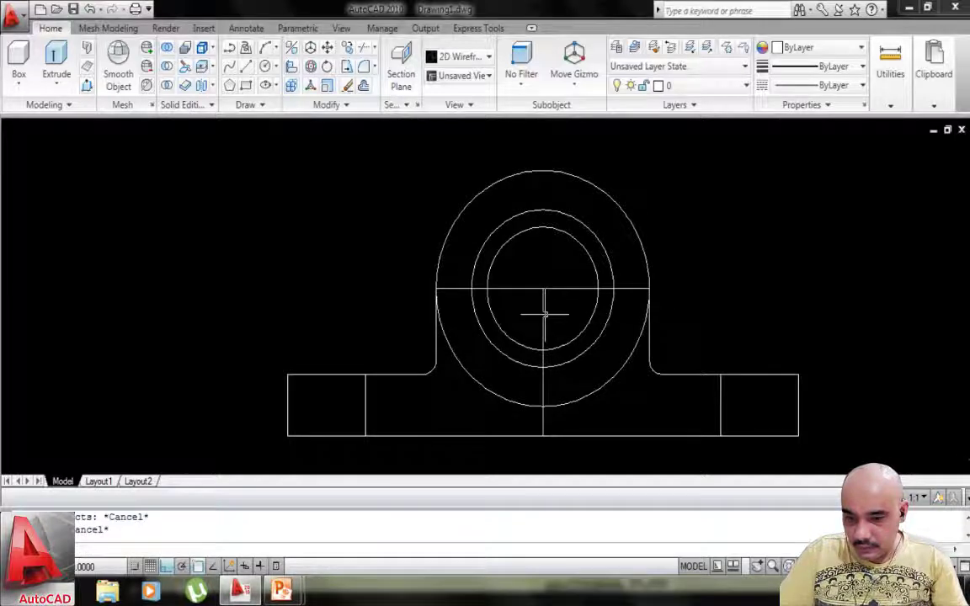
Extend the vertical centerline upward to the top of the outer circle.
{"action": "key", "text": "Return"}
{"action": "left_click", "coordinate": [569, 173]}
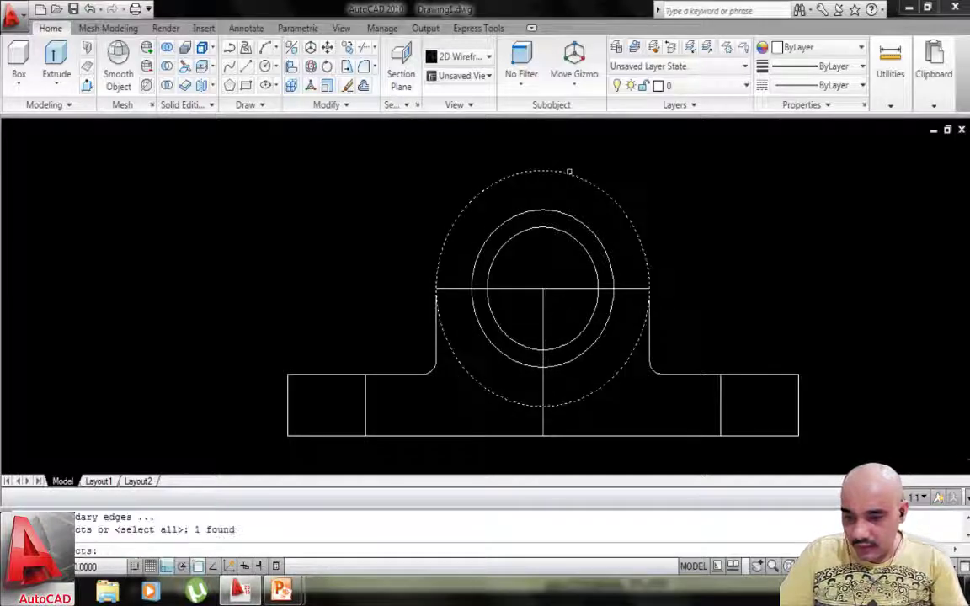
{"action": "key", "text": "Return"}
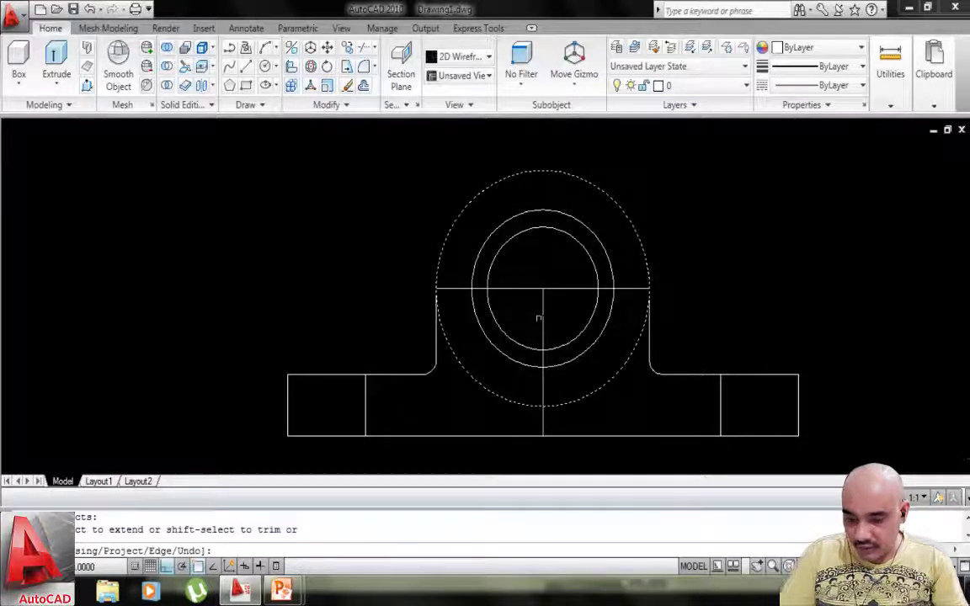
{"action": "left_click", "coordinate": [544, 320]}
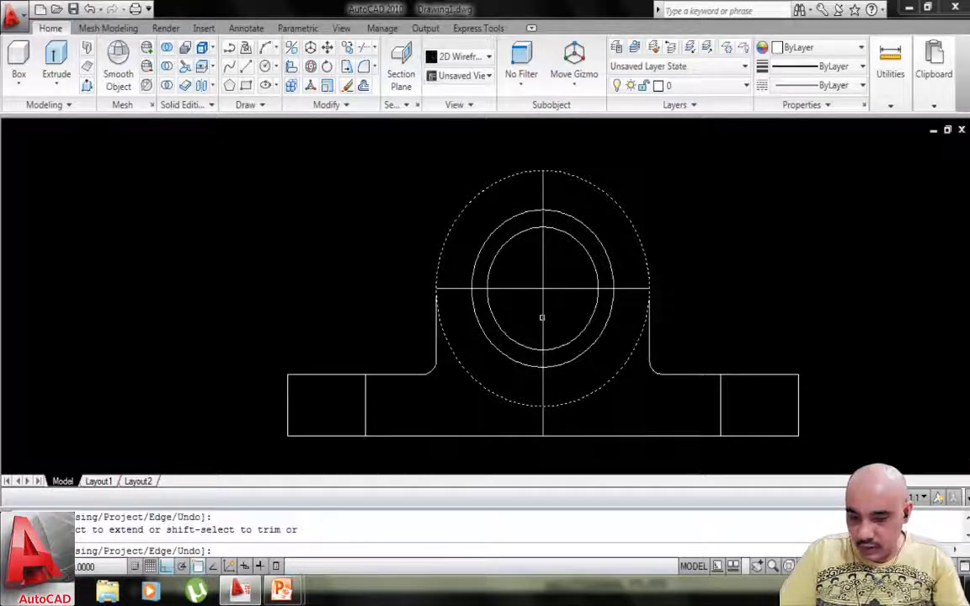
{"action": "key", "text": "Escape"}
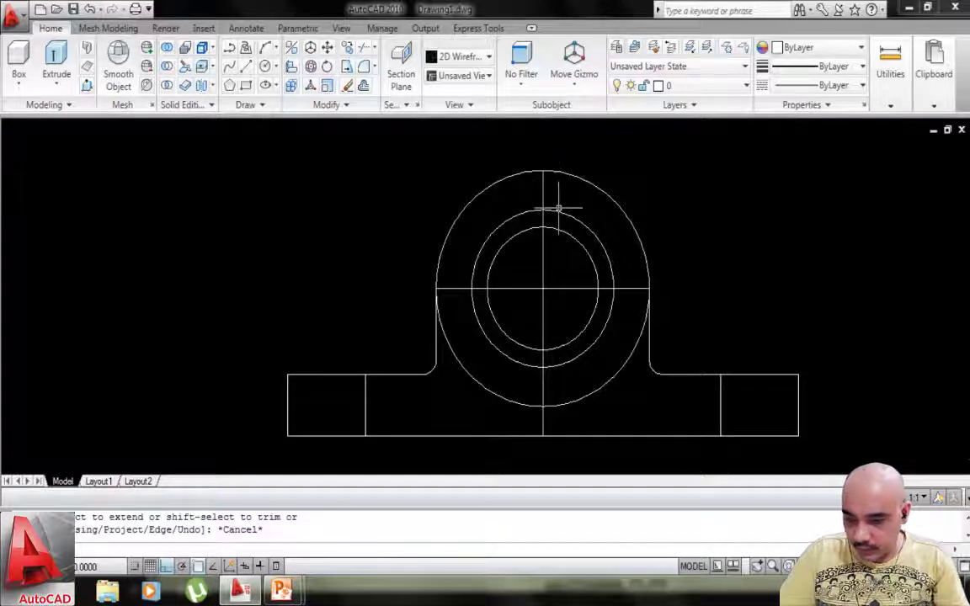
Offset the vertical centerline 4 units to both its left and right sides.
{"action": "type", "text": "o"}
{"action": "key", "text": "Return"}
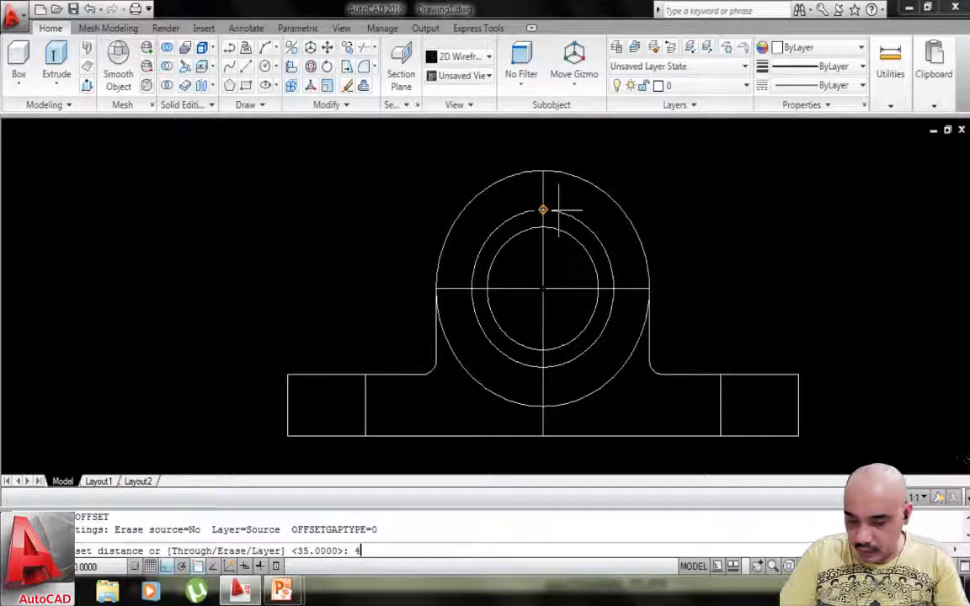
{"action": "type", "text": "4"}
{"action": "key", "text": "Return"}
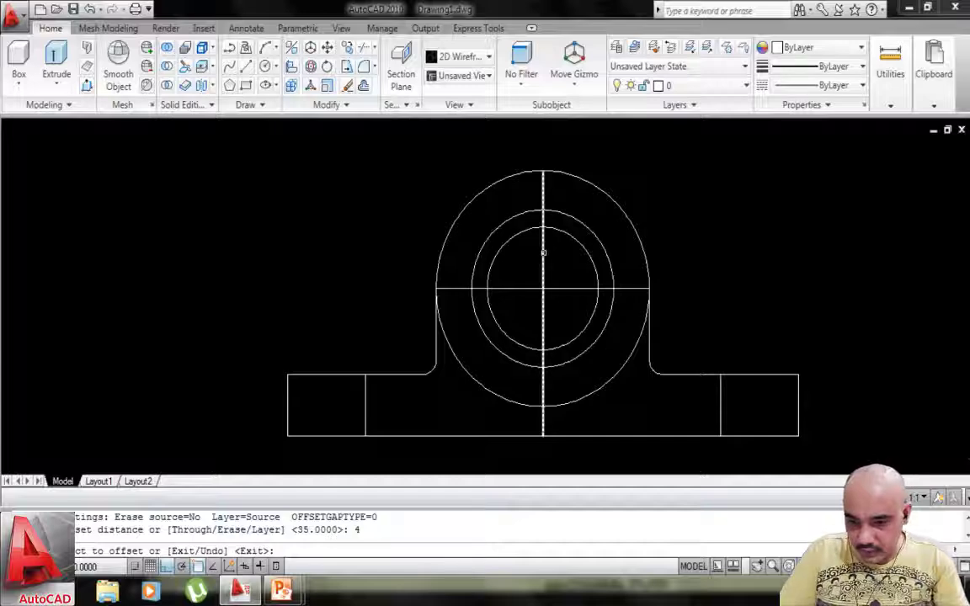
{"action": "left_click", "coordinate": [543, 249]}
{"action": "left_click", "coordinate": [527, 255]}
{"action": "left_click", "coordinate": [543, 255]}
{"action": "left_click", "coordinate": [561, 259]}
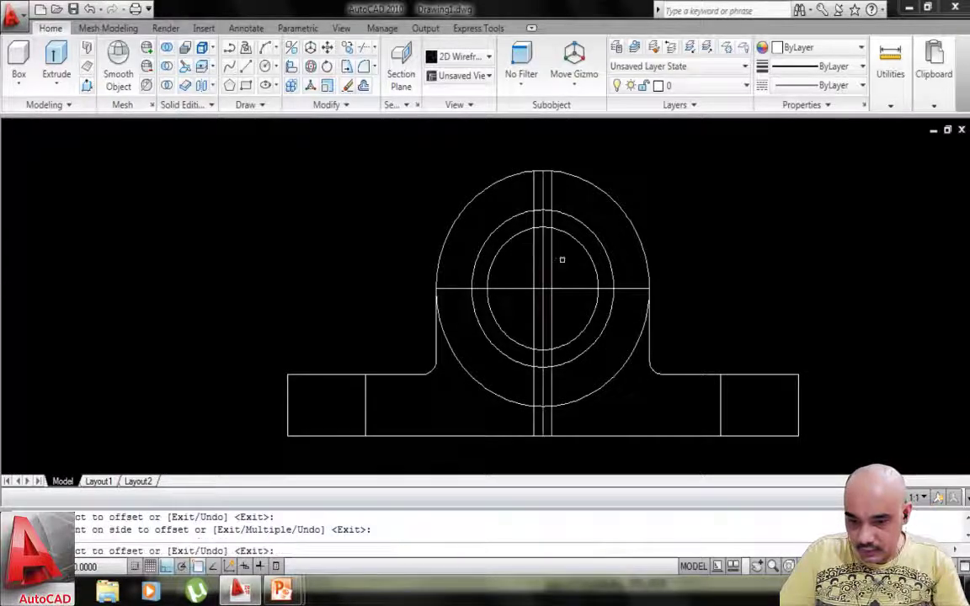
{"action": "key", "text": "Escape"}
{"action": "scroll", "coordinate": [553, 240], "scroll_direction": "up", "scroll_amount": 3}
{"action": "scroll", "coordinate": [553, 240], "scroll_direction": "down", "scroll_amount": 2}
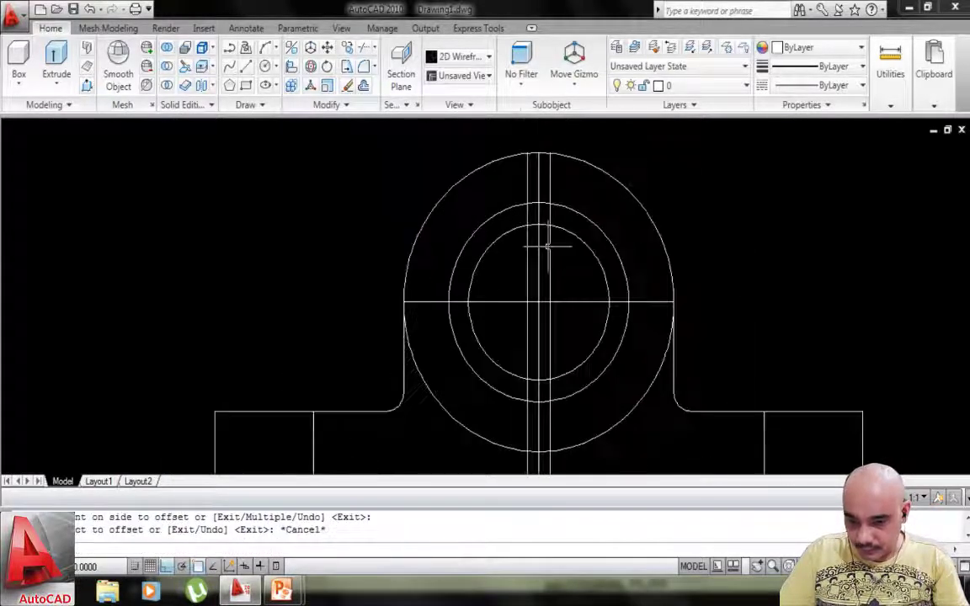
Offset the vertical centerline 2.5 units to its right.
{"action": "middle_click_drag", "start_coordinate": [552, 246], "coordinate": [548, 281]}
{"action": "type", "text": "o"}
{"action": "key", "text": "space"}
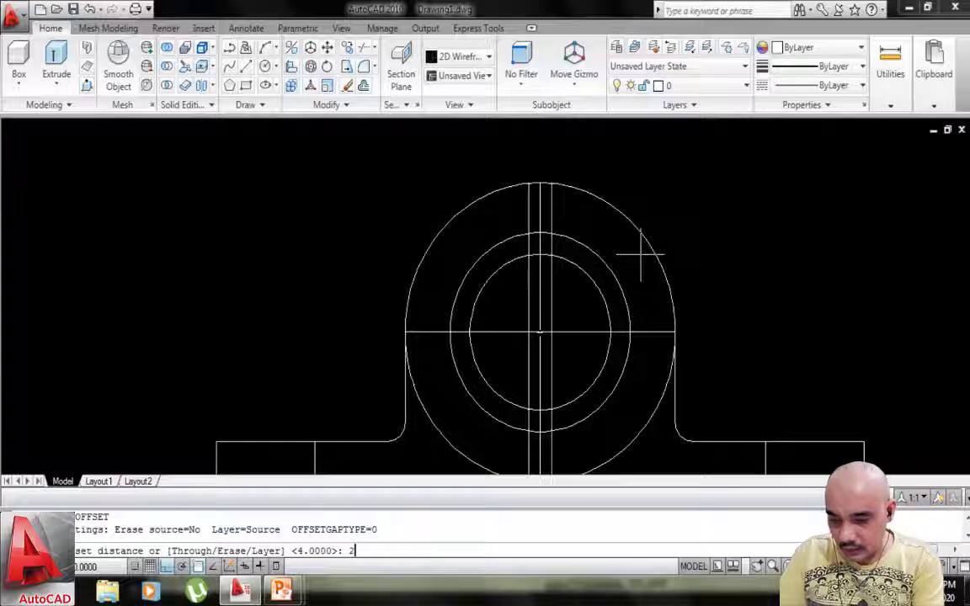
{"action": "type", "text": "2.5"}
{"action": "key", "text": "space"}
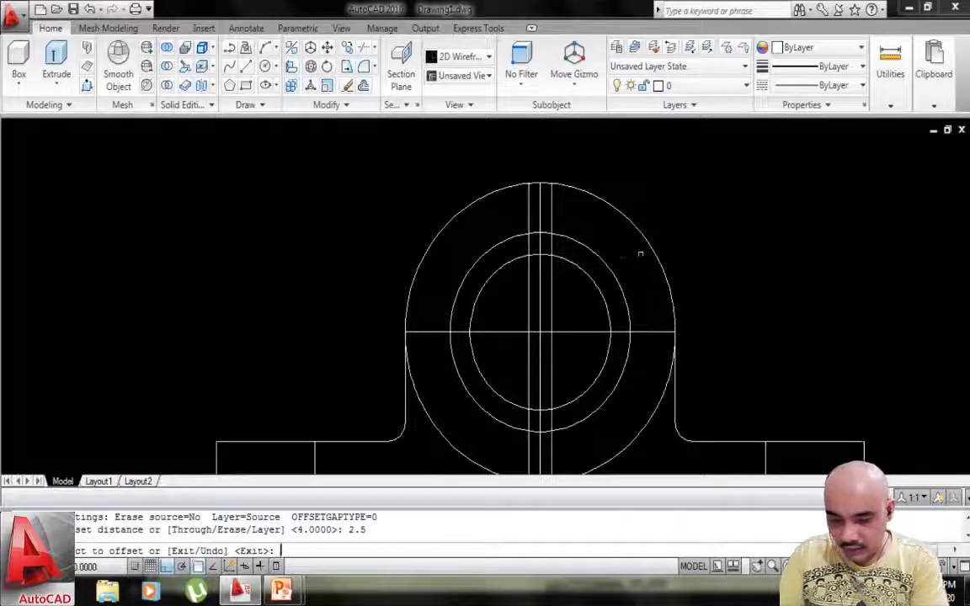
{"action": "left_click", "coordinate": [542, 292]}
{"action": "left_click", "coordinate": [538, 292]}
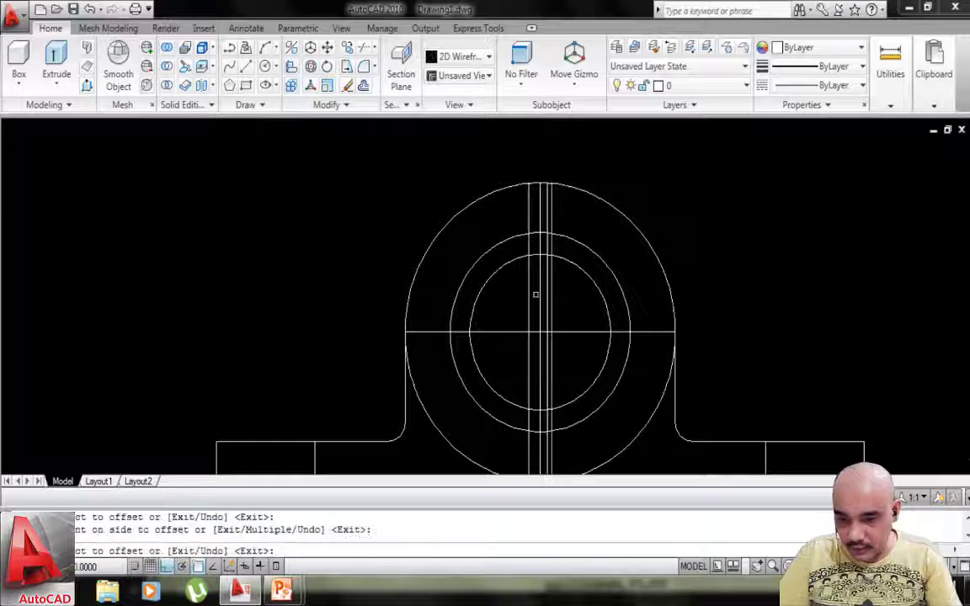
{"action": "scroll", "coordinate": [552, 271], "scroll_direction": "up", "scroll_amount": 3}
{"action": "middle_click_drag", "start_coordinate": [550, 253], "coordinate": [545, 348]}
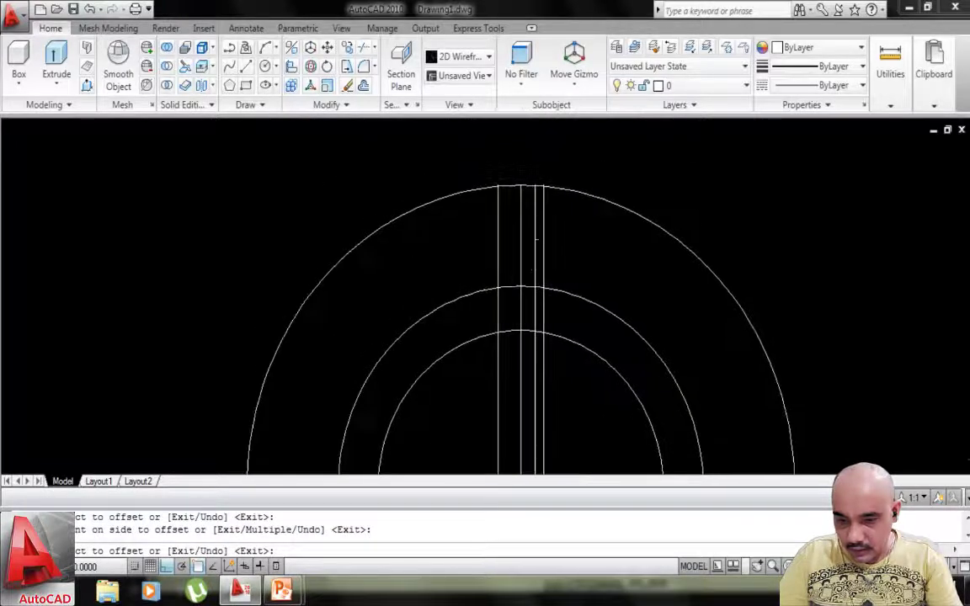
{"action": "scroll", "coordinate": [540, 228], "scroll_direction": "up", "scroll_amount": 3}
{"action": "middle_click_drag", "start_coordinate": [541, 273], "coordinate": [541, 281]}
{"action": "scroll", "coordinate": [539, 261], "scroll_direction": "down", "scroll_amount": 2}
{"action": "middle_click_drag", "start_coordinate": [537, 244], "coordinate": [531, 250]}
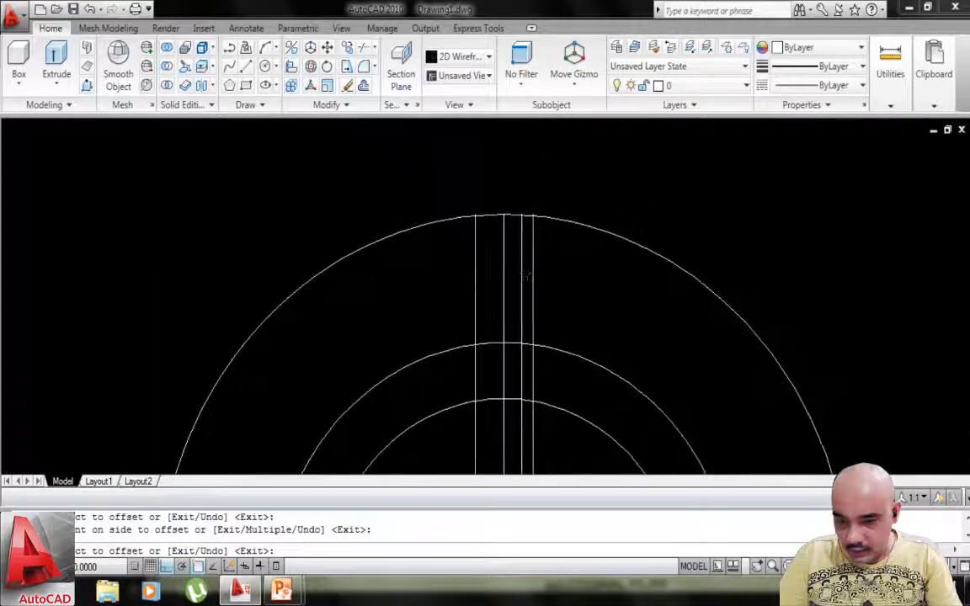
{"action": "key", "text": "Escape"}
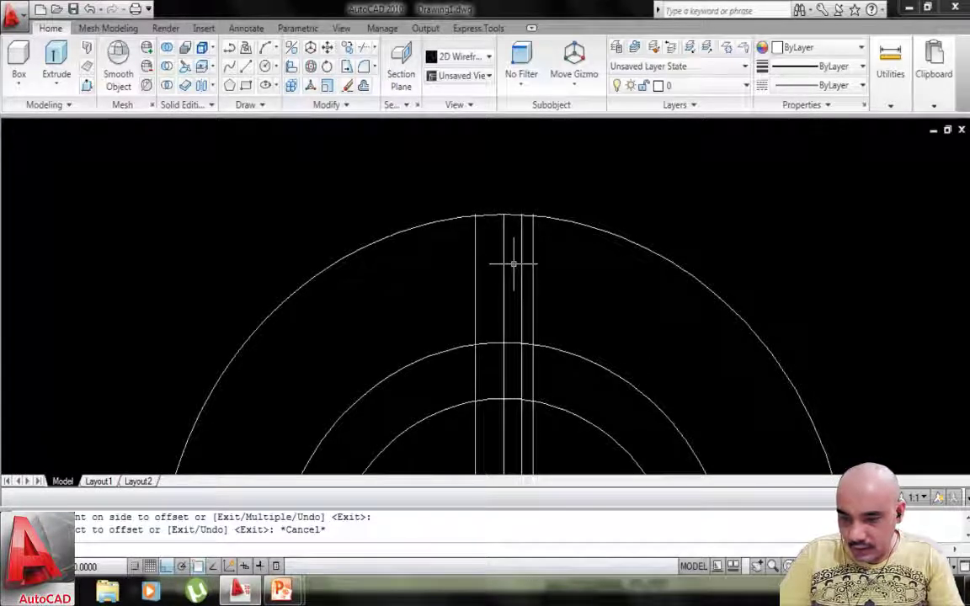
Draw a construction line at -45 degrees through the top end of the left offset line.
{"action": "type", "text": "xl"}
{"action": "key", "text": "Return"}
{"action": "type", "text": "A"}
{"action": "key", "text": "Return"}
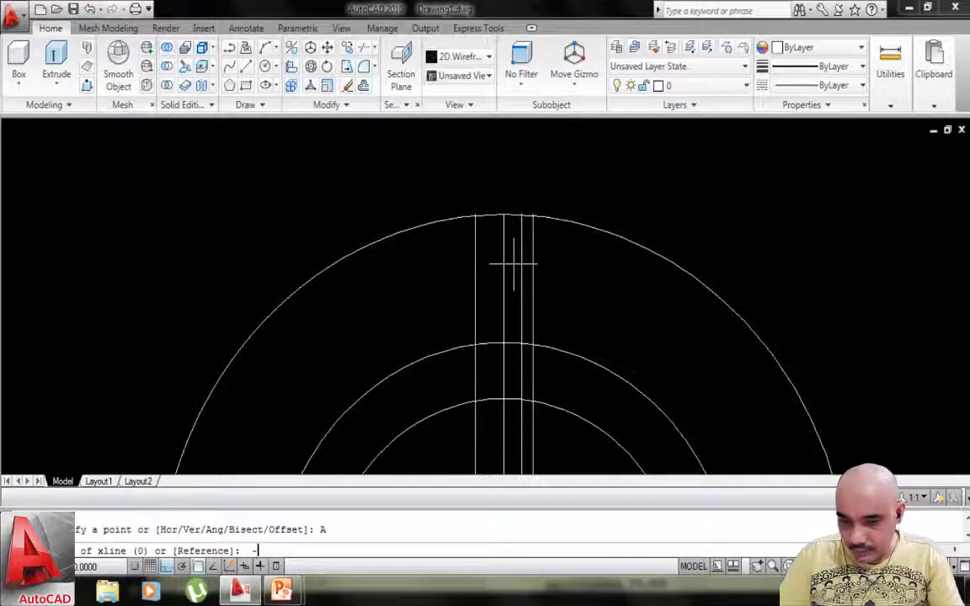
{"action": "key", "text": "Return"}
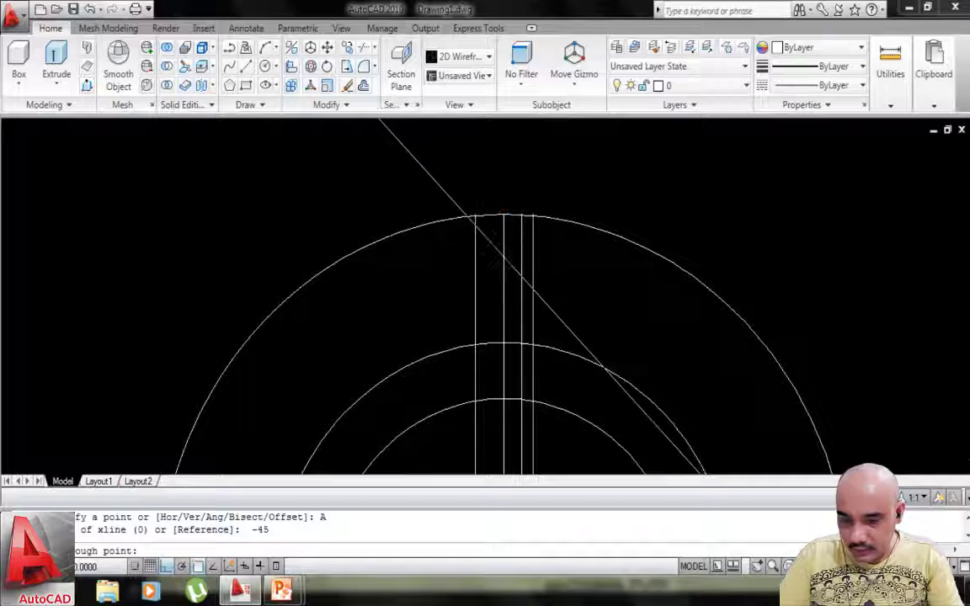
{"action": "left_click", "coordinate": [475, 215]}
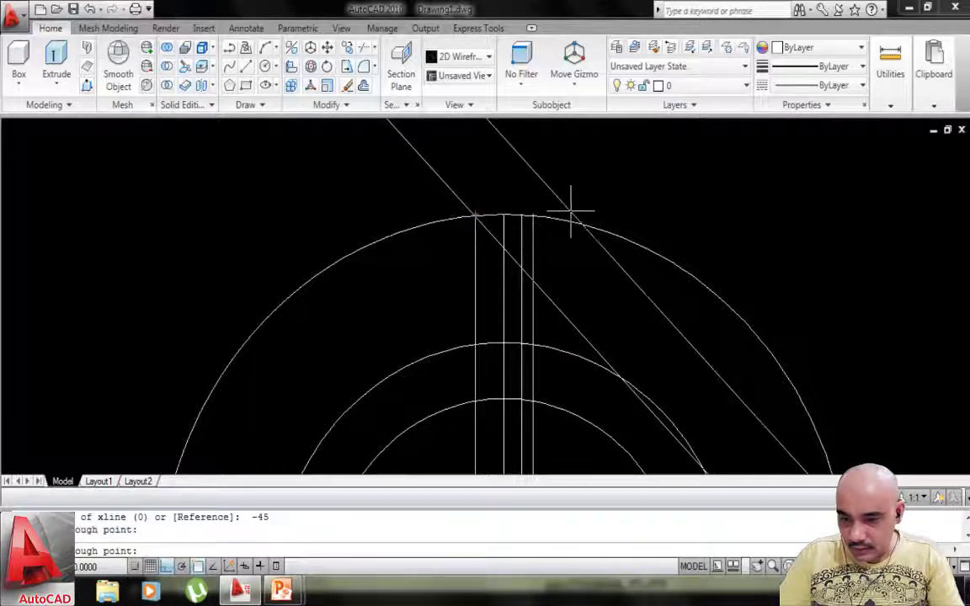
{"action": "key", "text": "Escape"}
Trim the angled construction line above the outer circle and between the outermost right offset line and the middle circle.
{"action": "type", "text": "tr"}
{"action": "key", "text": "Return"}
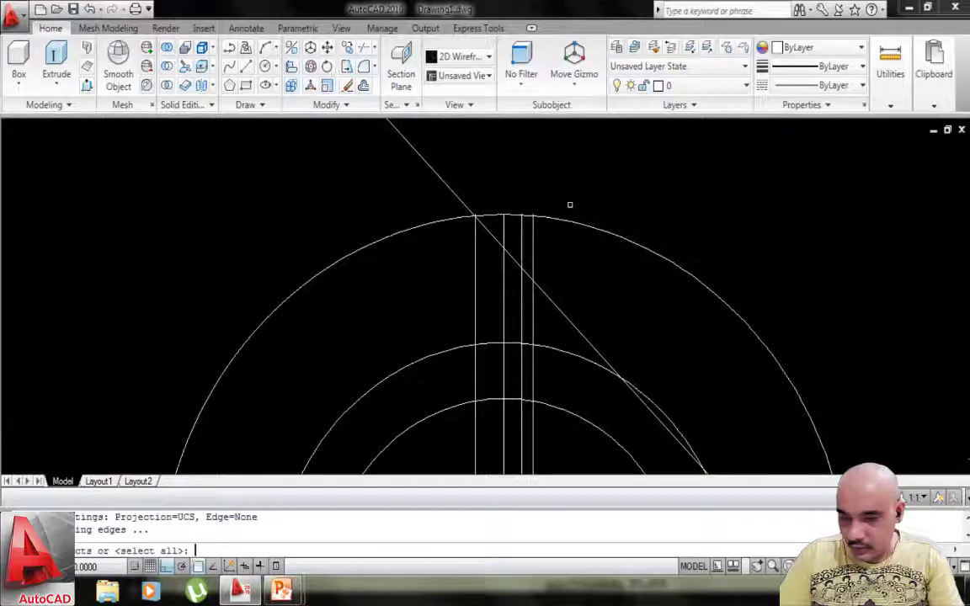
{"action": "key", "text": "Return"}
{"action": "left_click", "coordinate": [479, 151]}
{"action": "left_click", "coordinate": [390, 175]}
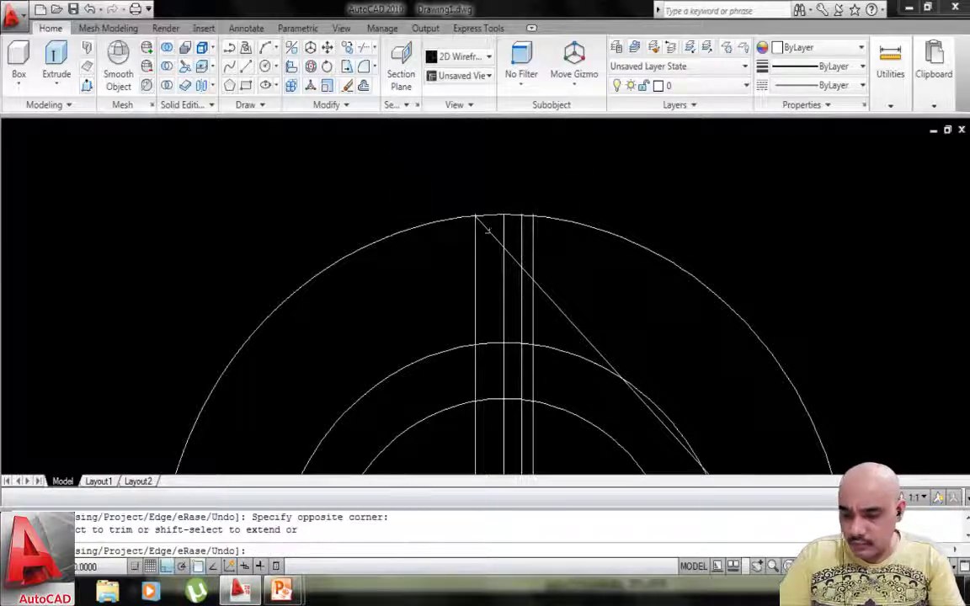
{"action": "left_click", "coordinate": [573, 289]}
{"action": "left_click", "coordinate": [545, 316]}
{"action": "key", "text": "Escape"}
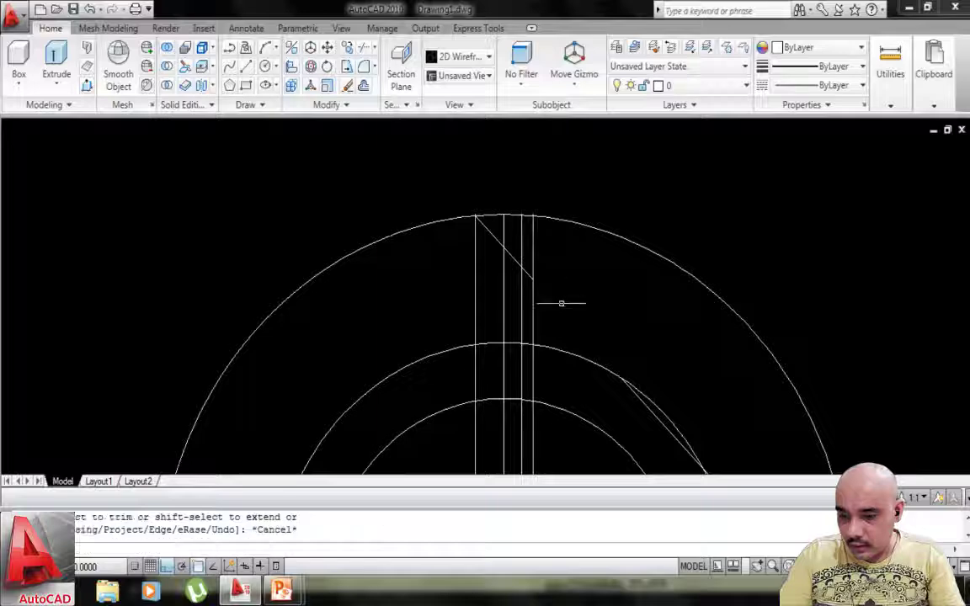
Erase the leftover angled construction line running down to the right across the base.
{"action": "scroll", "coordinate": [537, 270], "scroll_direction": "down", "scroll_amount": 3}
{"action": "middle_click_drag", "start_coordinate": [539, 274], "coordinate": [498, 201]}
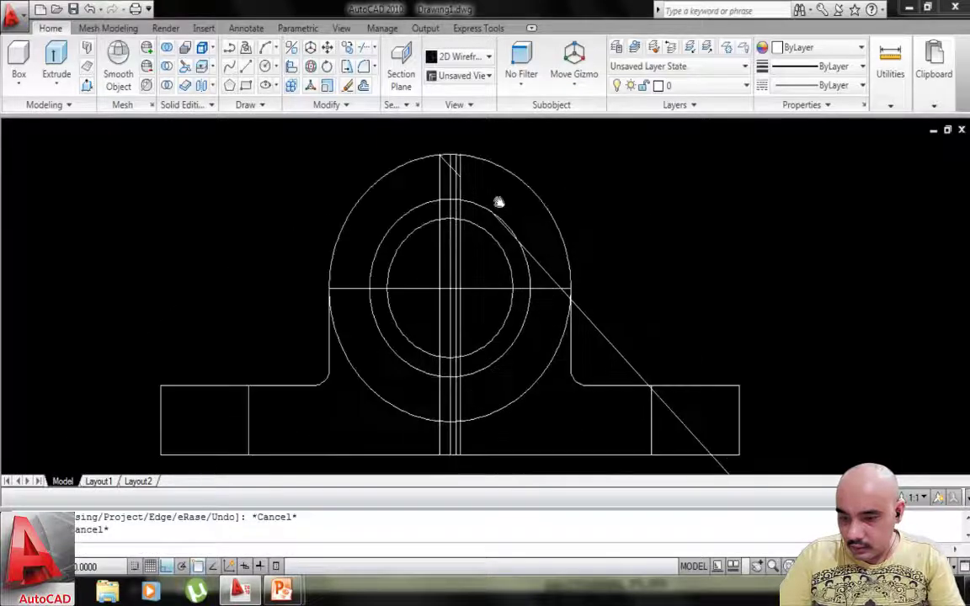
{"action": "left_click", "coordinate": [602, 333]}
{"action": "key", "text": "Delete"}
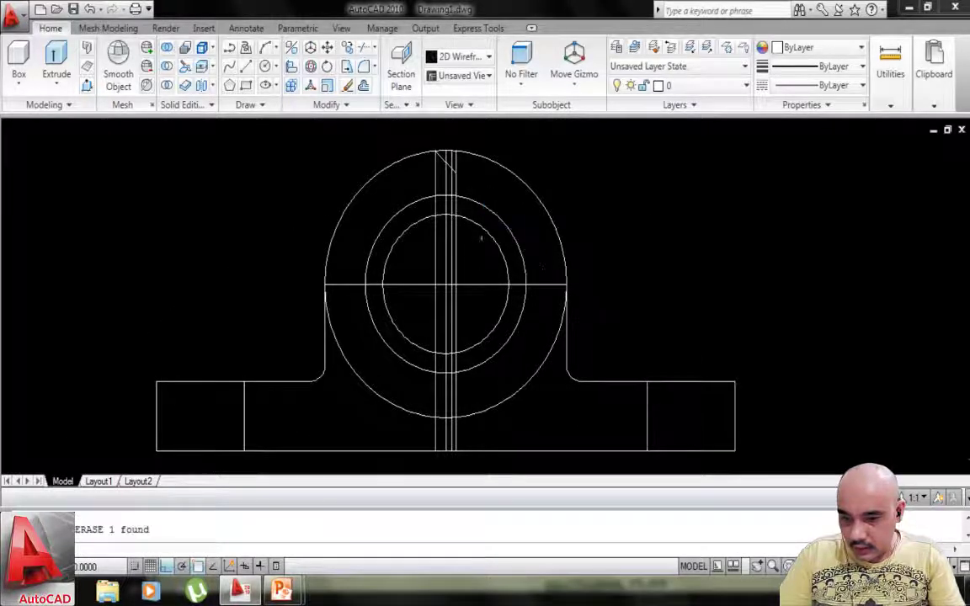
Trim the angled line back to the vertical centerline, and trim the centerline above their intersection.
{"action": "scroll", "coordinate": [429, 212], "scroll_direction": "up", "scroll_amount": 6}
{"action": "middle_click_drag", "start_coordinate": [481, 315], "coordinate": [491, 354]}
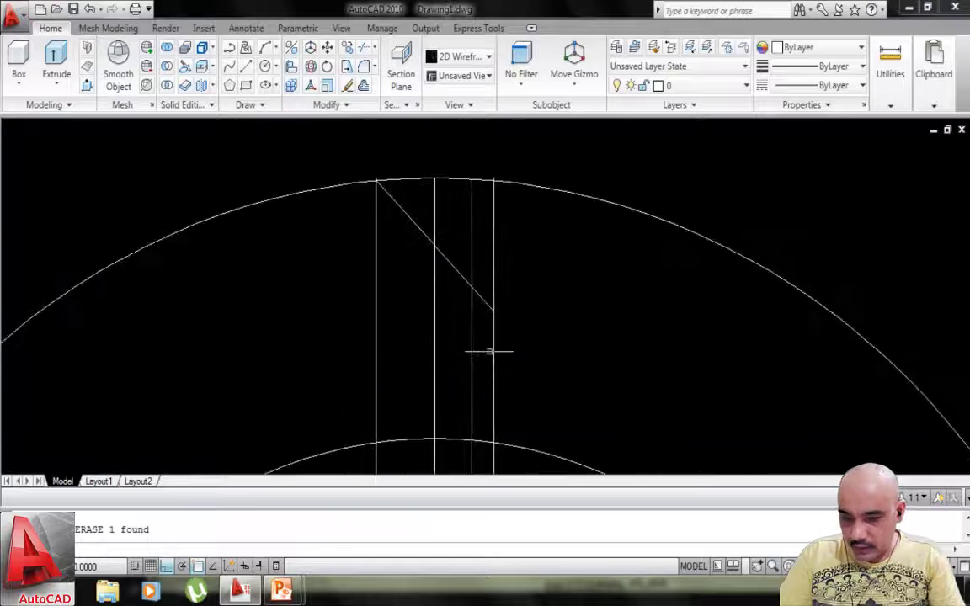
{"action": "type", "text": "tr"}
{"action": "key", "text": "Return"}
{"action": "key", "text": "Return"}
{"action": "left_click", "coordinate": [481, 297]}
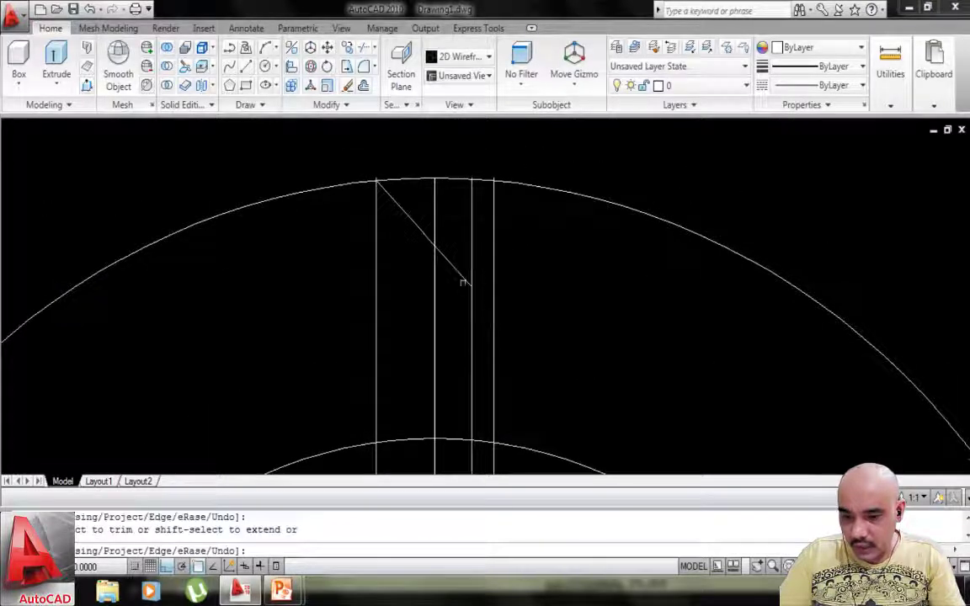
{"action": "left_click", "coordinate": [455, 268]}
{"action": "left_click", "coordinate": [435, 211]}
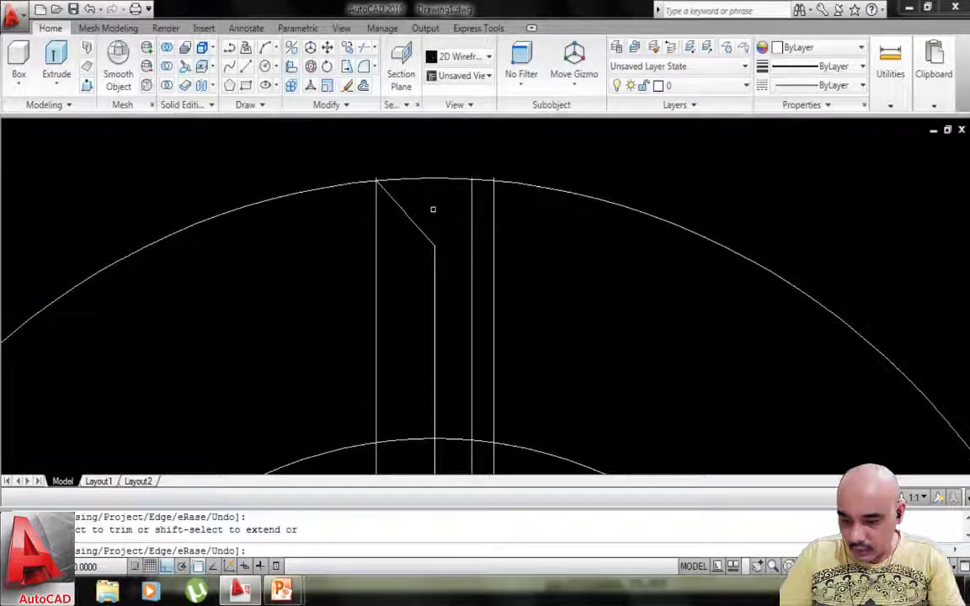
{"action": "key", "text": "Escape"}
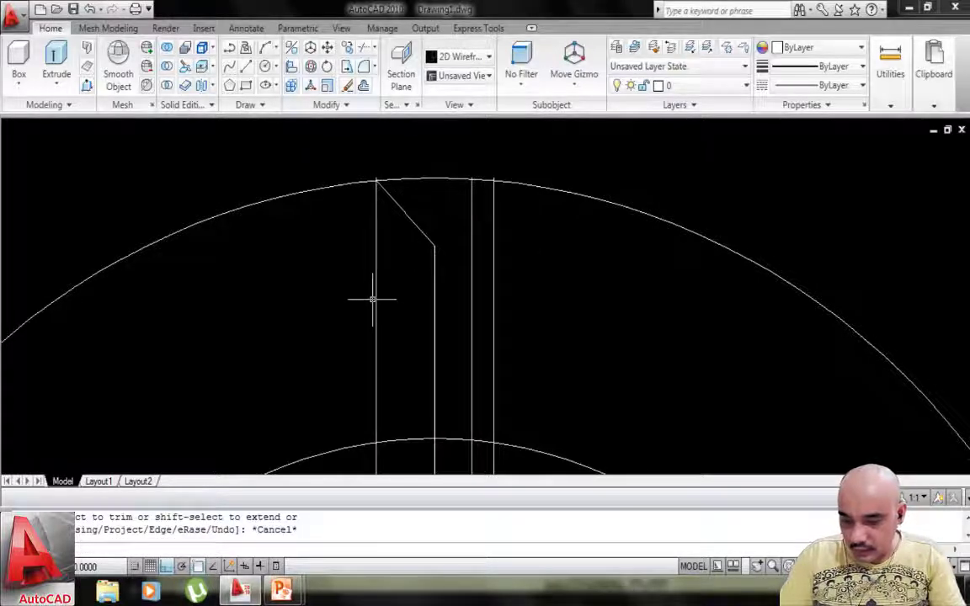
Erase the two vertical lines offset 4 units to either side of the centerline.
{"action": "key", "text": "Return"}
{"action": "key", "text": "Return"}
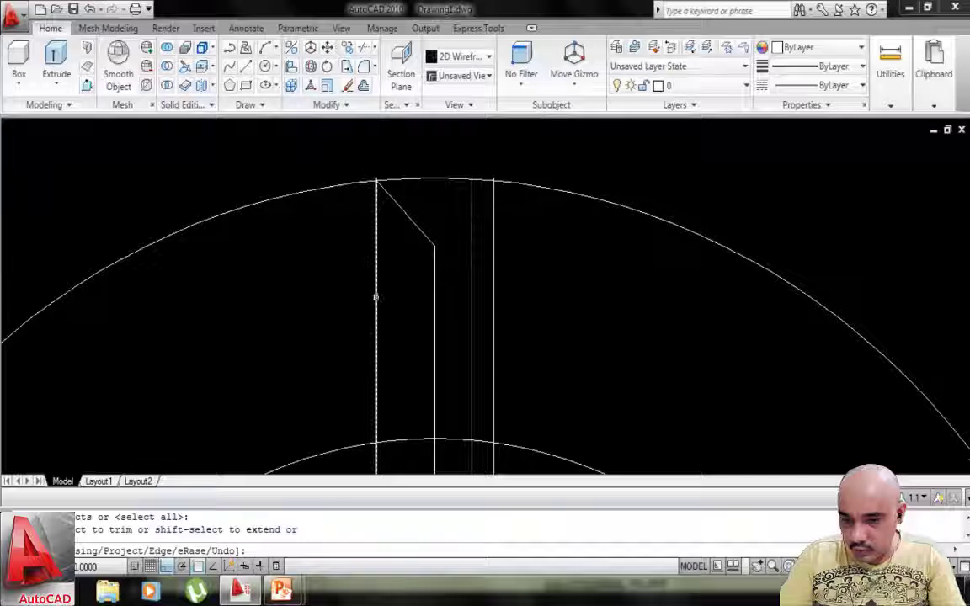
{"action": "key", "text": "Escape"}
{"action": "left_click", "coordinate": [376, 297]}
{"action": "key", "text": "Delete"}
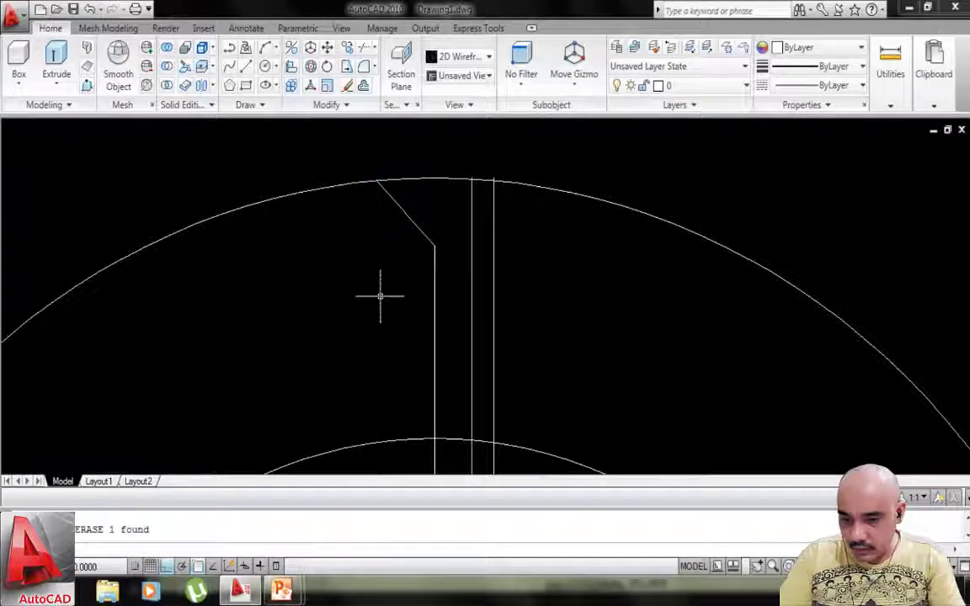
{"action": "left_click", "coordinate": [492, 259]}
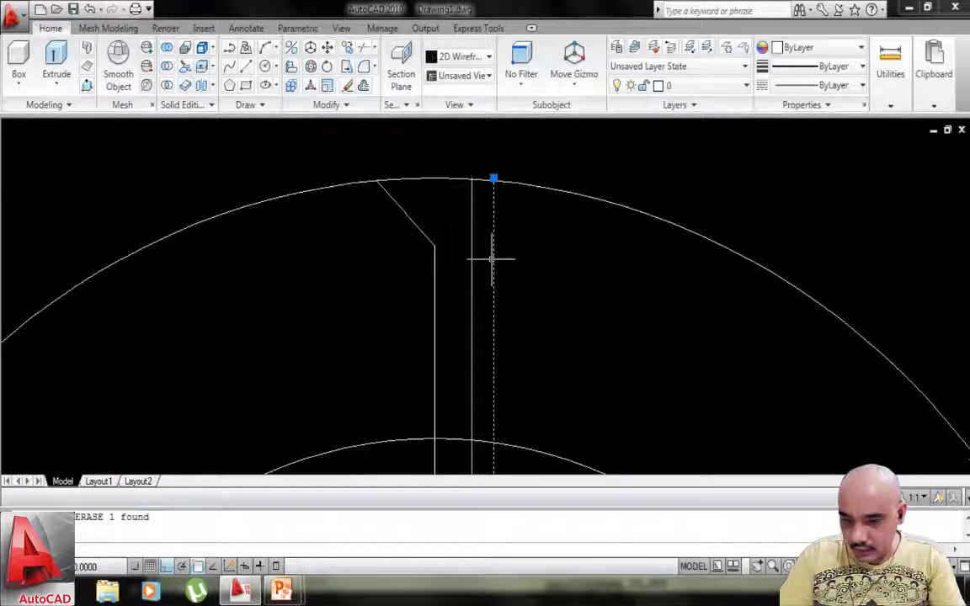
{"action": "key", "text": "Delete"}
{"action": "scroll", "coordinate": [499, 262], "scroll_direction": "down", "scroll_amount": 1}
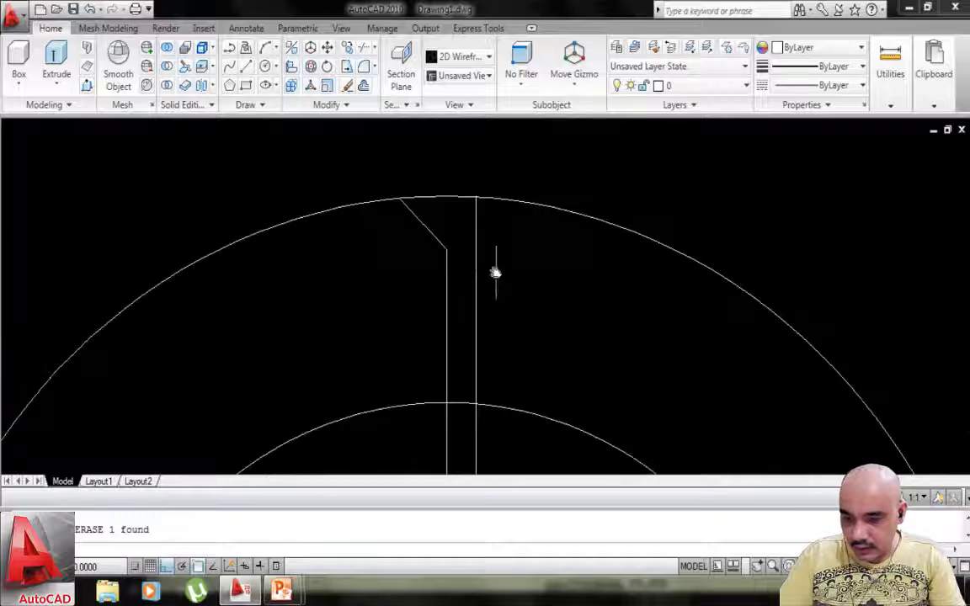
{"action": "scroll", "coordinate": [469, 236], "scroll_direction": "down", "scroll_amount": 2}
{"action": "scroll", "coordinate": [465, 214], "scroll_direction": "up", "scroll_amount": 3}
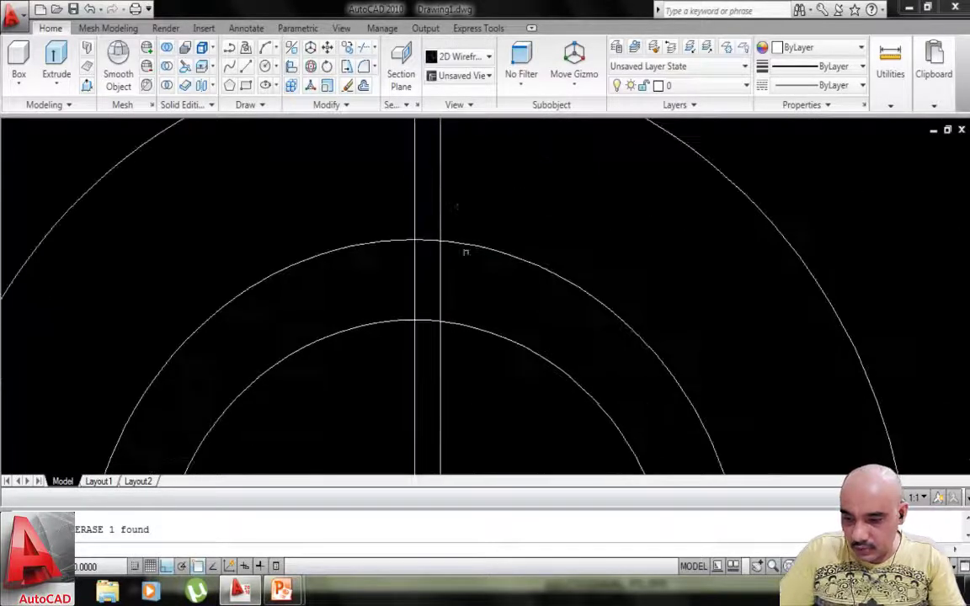
{"action": "scroll", "coordinate": [465, 252], "scroll_direction": "down", "scroll_amount": 2}
{"action": "type", "text": "e"}
{"action": "key", "text": "Return"}
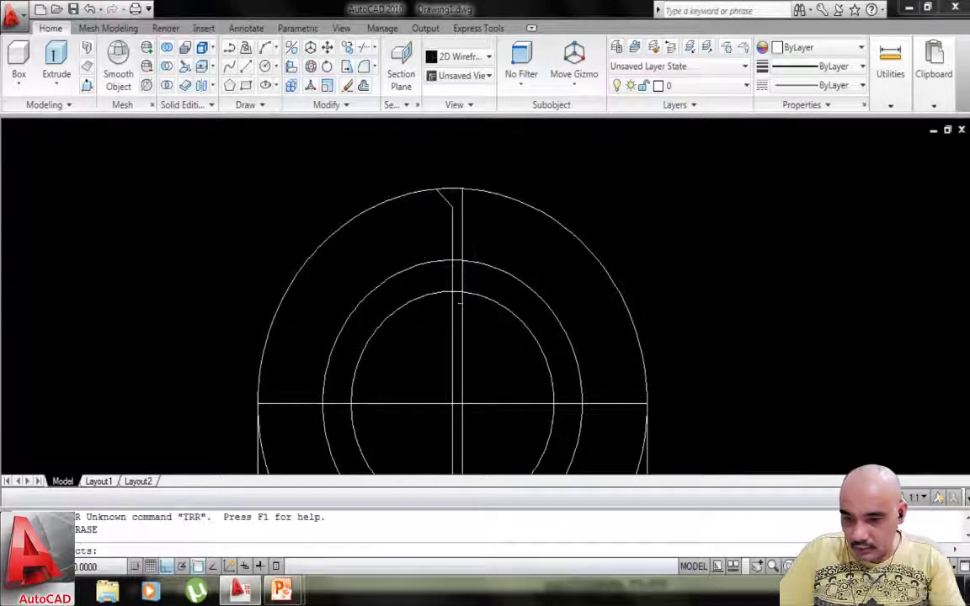
{"action": "left_click", "coordinate": [452, 353]}
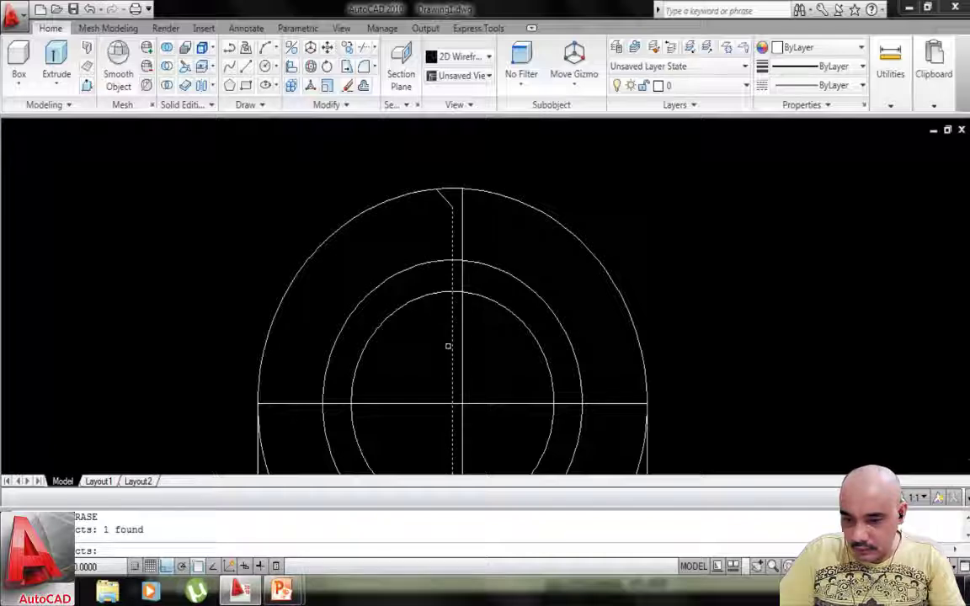
{"action": "key", "text": "Escape"}
Trim the original vertical centerline between the inner circle and the horizontal centerline, and erase its remaining lower part.
{"action": "type", "text": "tr"}
{"action": "key", "text": "Return"}
{"action": "key", "text": "Return"}
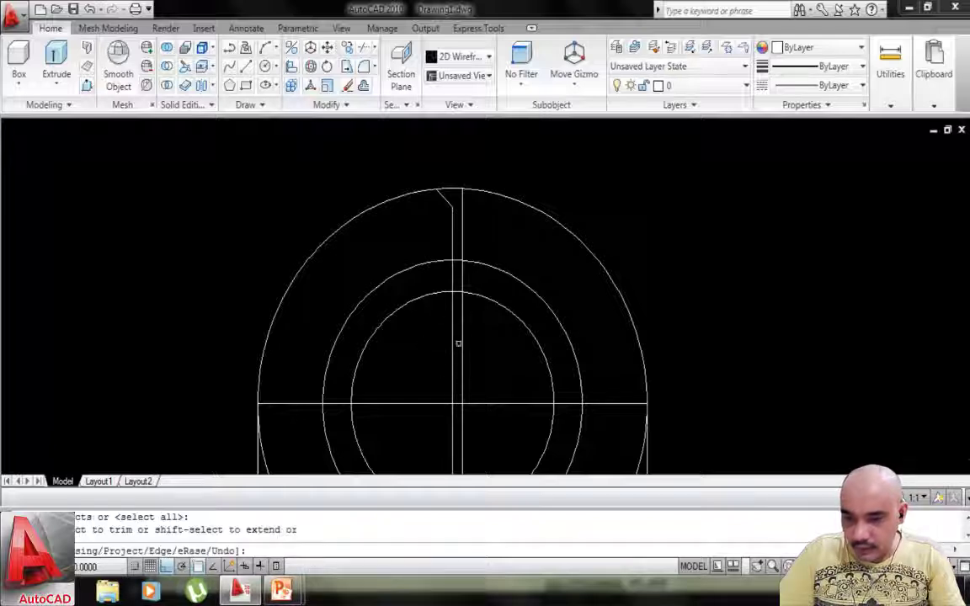
{"action": "left_click", "coordinate": [451, 338]}
{"action": "left_click", "coordinate": [453, 330]}
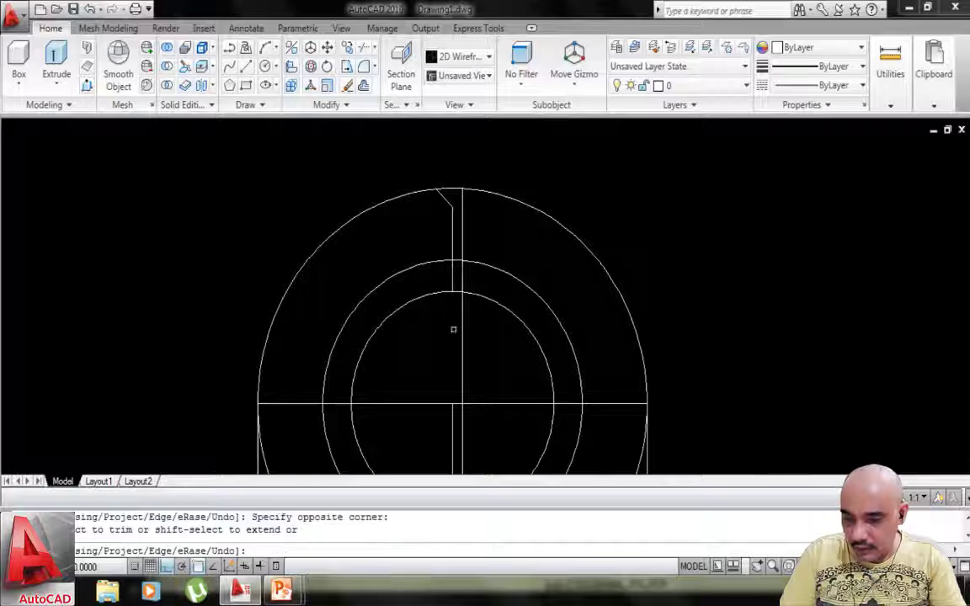
{"action": "middle_click_drag", "start_coordinate": [450, 326], "coordinate": [430, 236]}
{"action": "key", "text": "Escape"}
{"action": "left_click", "coordinate": [432, 337]}
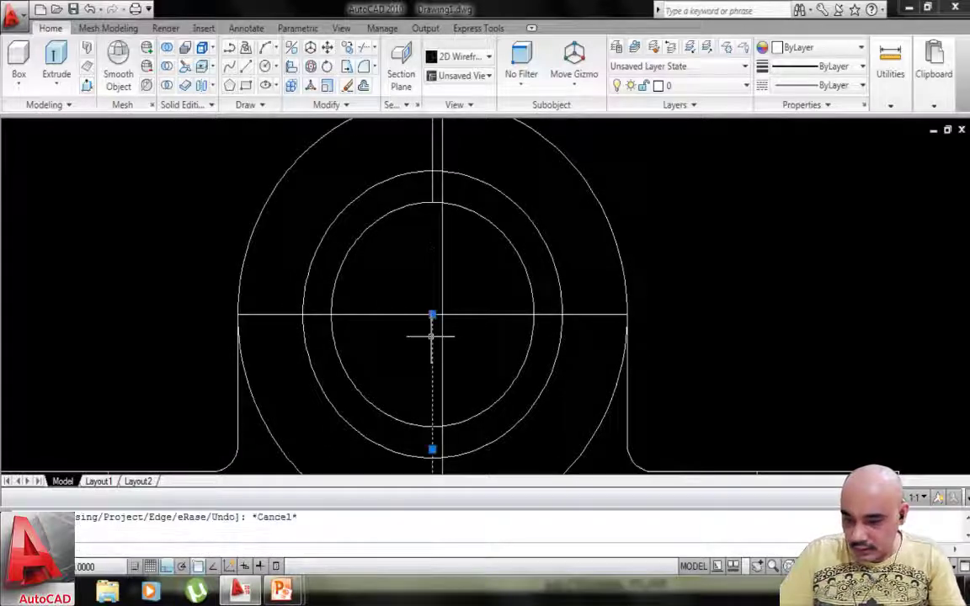
{"action": "key", "text": "Delete"}
Mirror the angled line and the short vertical line about the 2.5-unit offset line, keeping the originals.
{"action": "scroll", "coordinate": [427, 386], "scroll_direction": "up", "scroll_amount": 1}
{"action": "scroll", "coordinate": [440, 262], "scroll_direction": "up", "scroll_amount": 2}
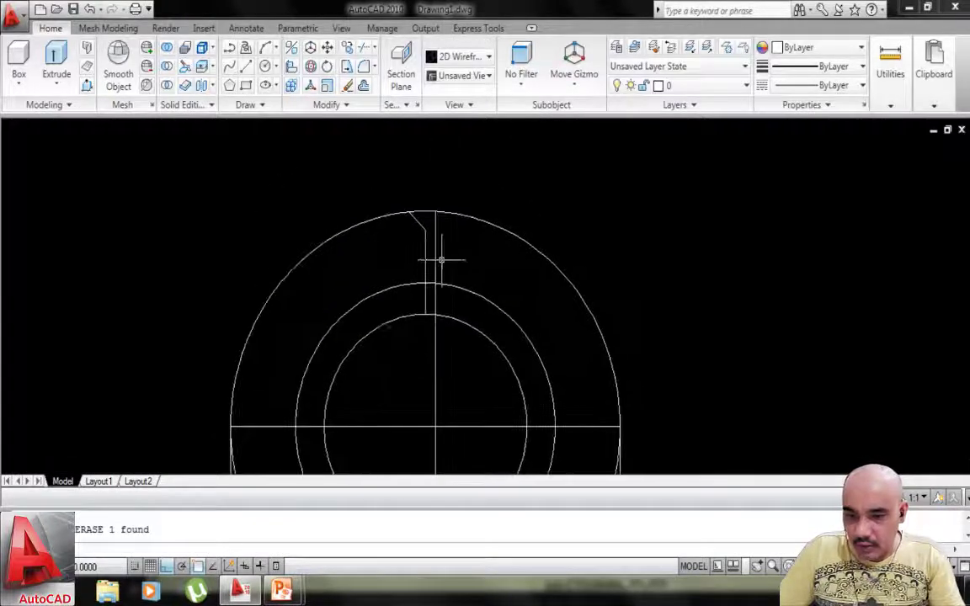
{"action": "middle_click_drag", "start_coordinate": [440, 266], "coordinate": [408, 286]}
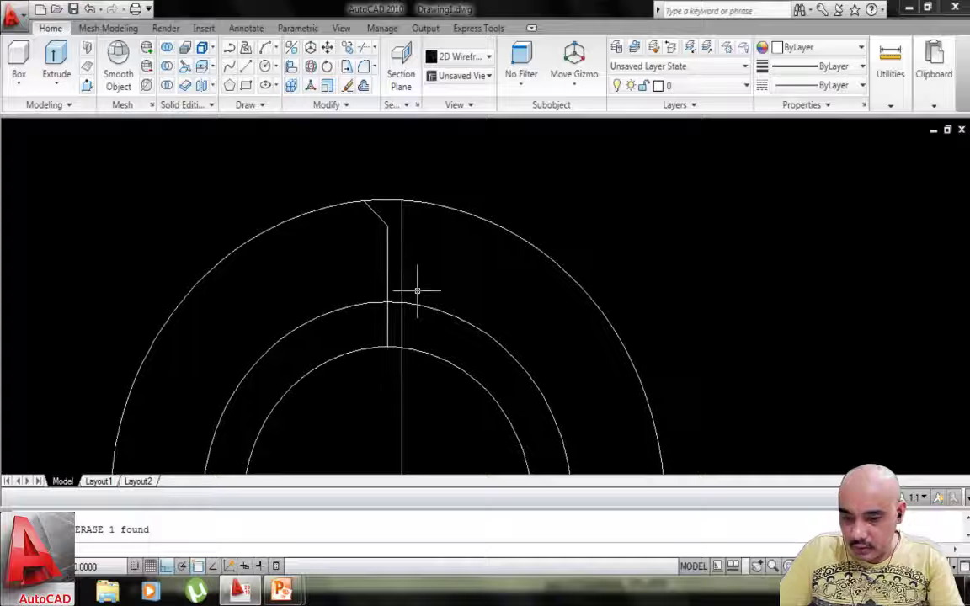
{"action": "type", "text": "mi"}
{"action": "key", "text": "Return"}
{"action": "left_click", "coordinate": [373, 210]}
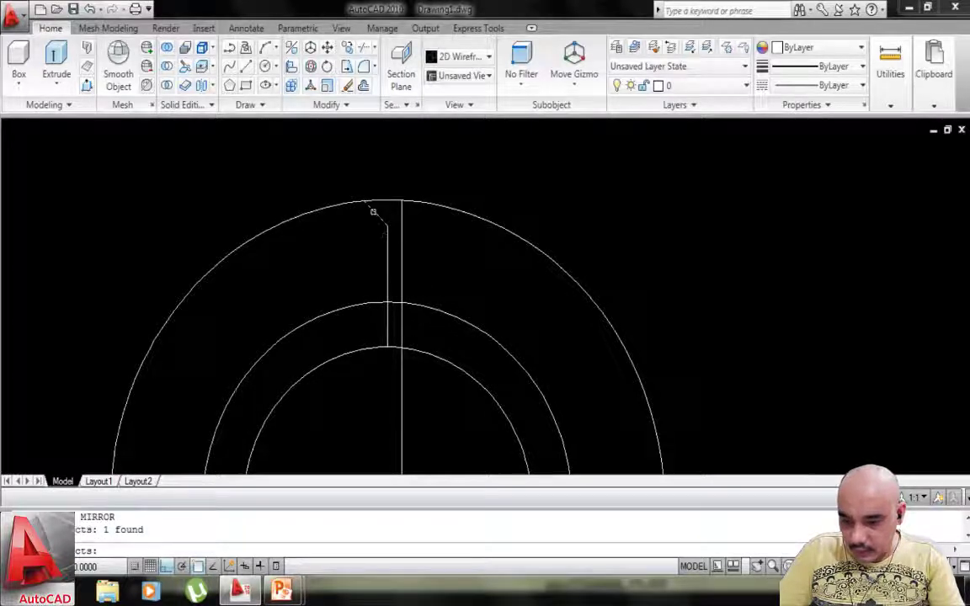
{"action": "left_click", "coordinate": [386, 252]}
{"action": "key", "text": "Return"}
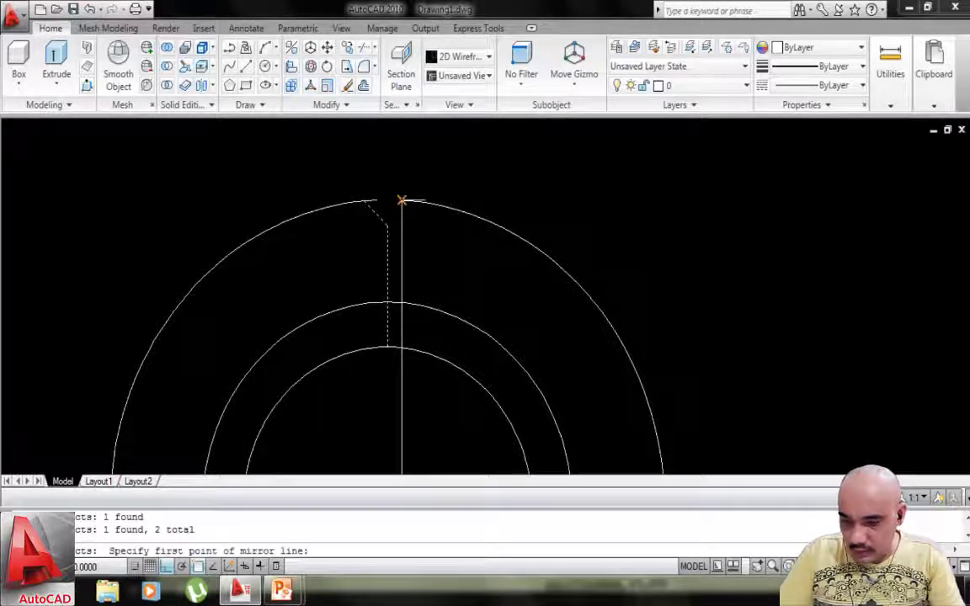
{"action": "left_click", "coordinate": [402, 201]}
{"action": "left_click", "coordinate": [402, 301]}
{"action": "key", "text": "Return"}
Trim the end of the mirrored angled line that projects beyond the outer circle.
{"action": "scroll", "coordinate": [450, 209], "scroll_direction": "up", "scroll_amount": 6}
{"action": "type", "text": "tr"}
{"action": "key", "text": "Return"}
{"action": "key", "text": "Return"}
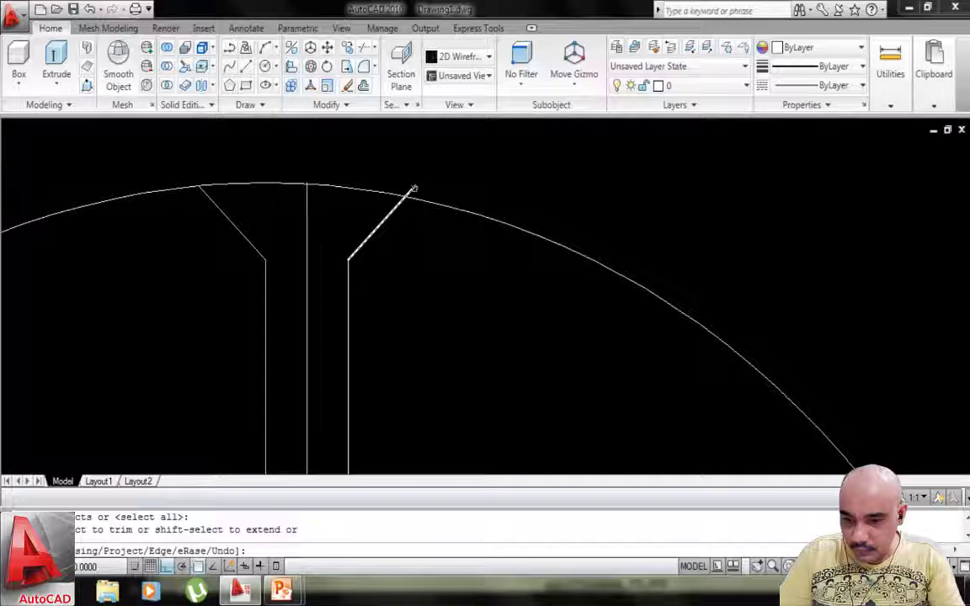
{"action": "left_click", "coordinate": [415, 189]}
{"action": "key", "text": "Escape"}
{"action": "key", "text": "Escape"}
{"action": "scroll", "coordinate": [466, 190], "scroll_direction": "down", "scroll_amount": 6}
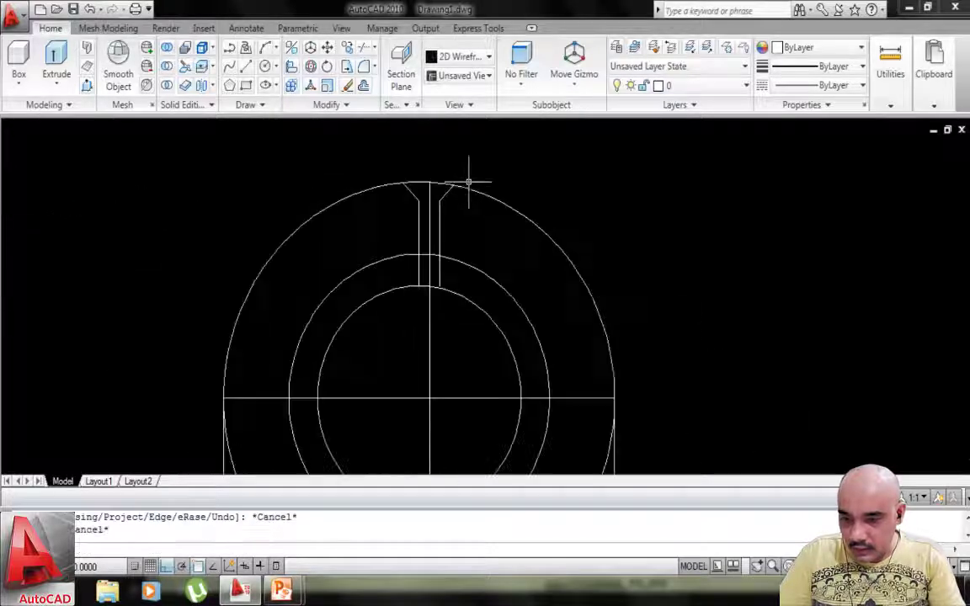
{"action": "scroll", "coordinate": [473, 286], "scroll_direction": "up", "scroll_amount": 5}
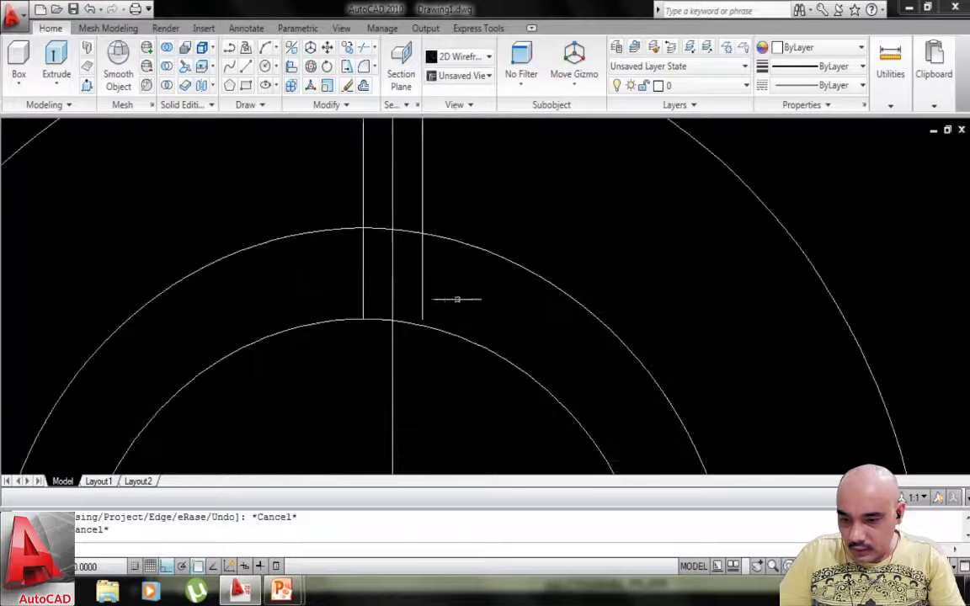
Extend the right vertical line of the oil hole down to the inner circle.
{"action": "scroll", "coordinate": [444, 304], "scroll_direction": "down", "scroll_amount": 4}
{"action": "scroll", "coordinate": [440, 290], "scroll_direction": "up", "scroll_amount": 6}
{"action": "type", "text": "ex"}
{"action": "key", "text": "Return"}
{"action": "left_click", "coordinate": [457, 390]}
{"action": "key", "text": "Return"}
{"action": "left_click", "coordinate": [430, 329]}
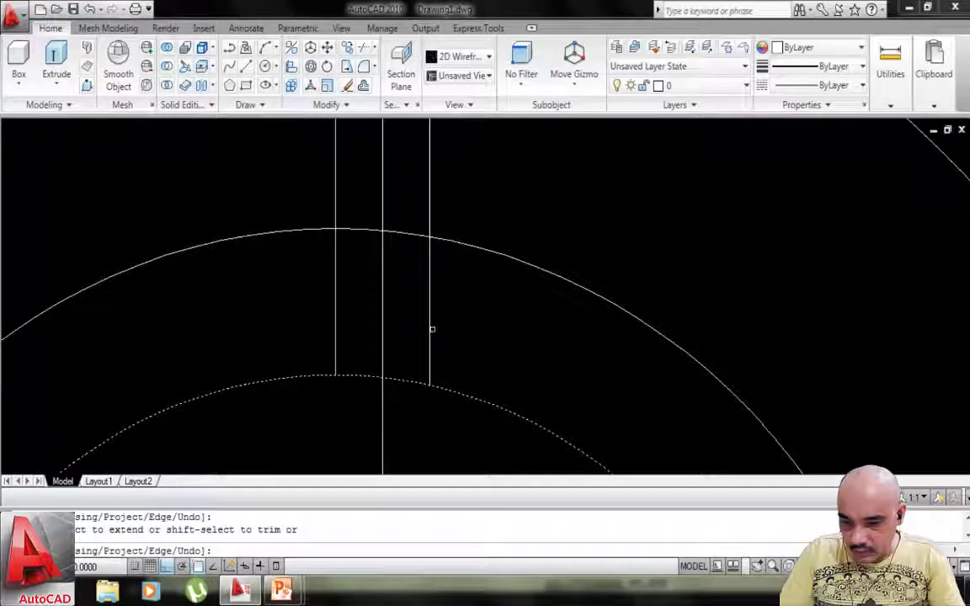
{"action": "key", "text": "Escape"}
Erase the oil hole's mirrored angled line and mirrored vertical line, together with the 2.5-unit offset line used as the mirror axis.
{"action": "scroll", "coordinate": [439, 321], "scroll_direction": "up", "scroll_amount": 5}
{"action": "scroll", "coordinate": [459, 249], "scroll_direction": "down", "scroll_amount": 9}
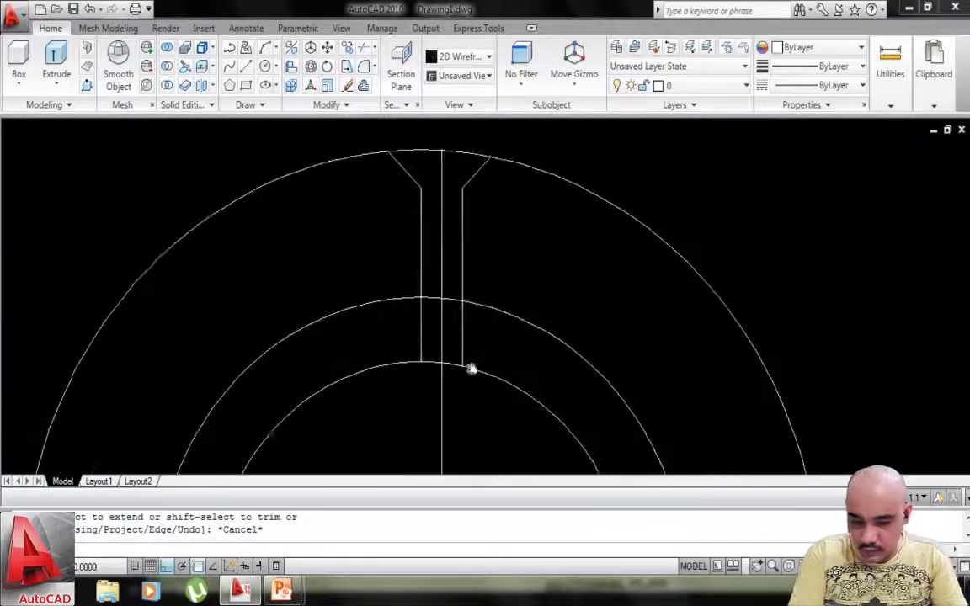
{"action": "scroll", "coordinate": [462, 205], "scroll_direction": "up", "scroll_amount": 5}
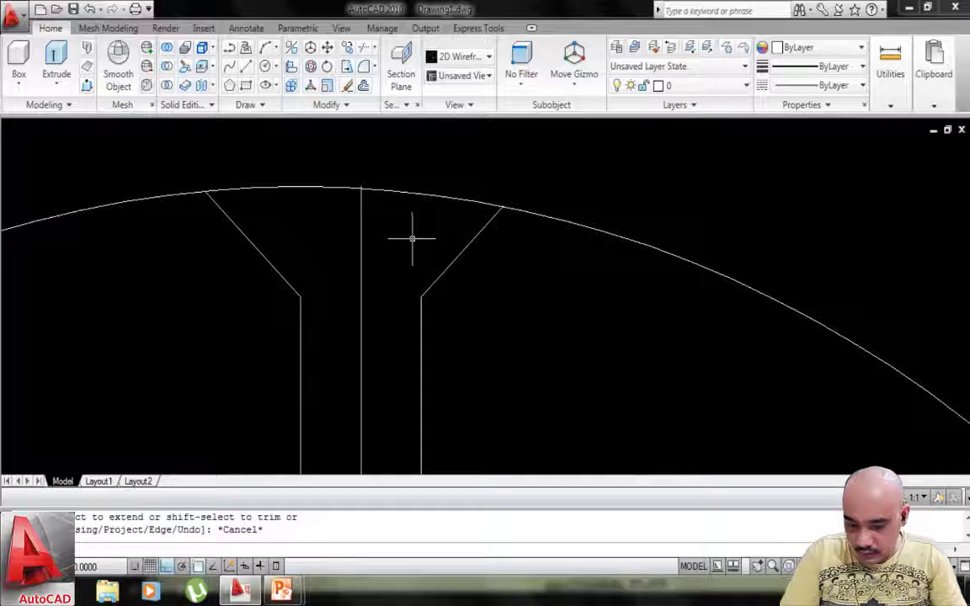
{"action": "scroll", "coordinate": [421, 252], "scroll_direction": "down", "scroll_amount": 2}
{"action": "scroll", "coordinate": [431, 269], "scroll_direction": "down", "scroll_amount": 4}
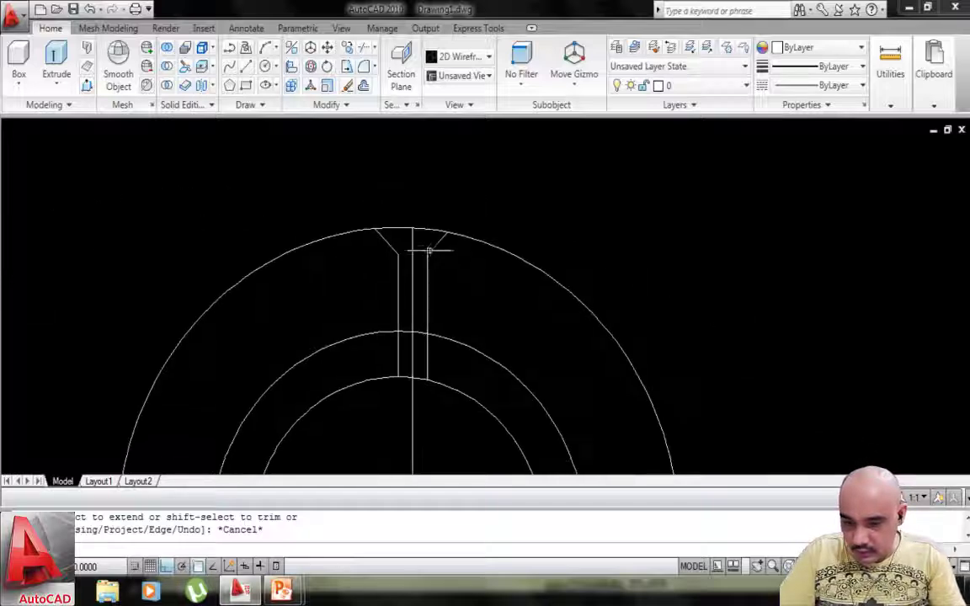
{"action": "scroll", "coordinate": [430, 250], "scroll_direction": "up", "scroll_amount": 5}
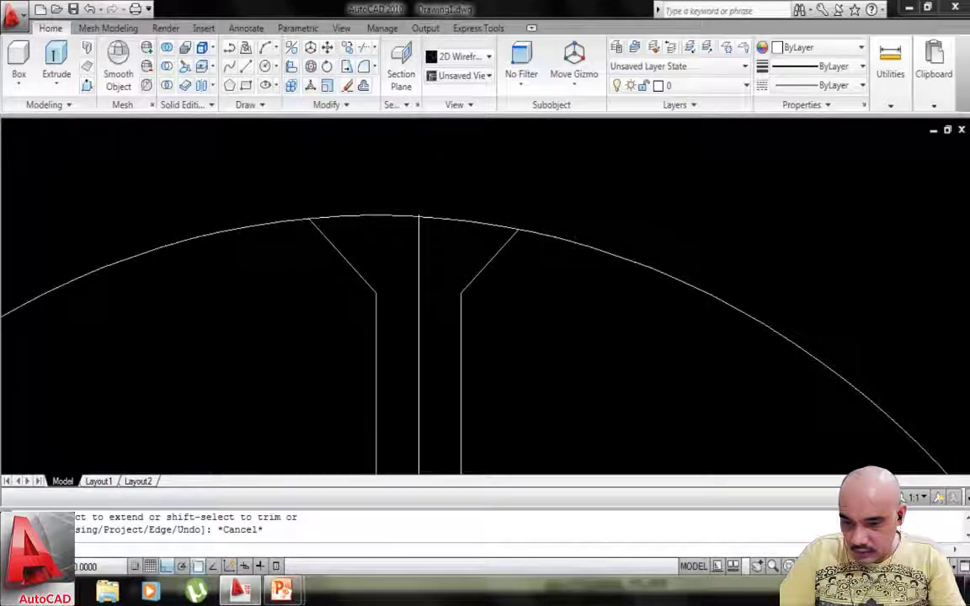
{"action": "left_click", "coordinate": [482, 270]}
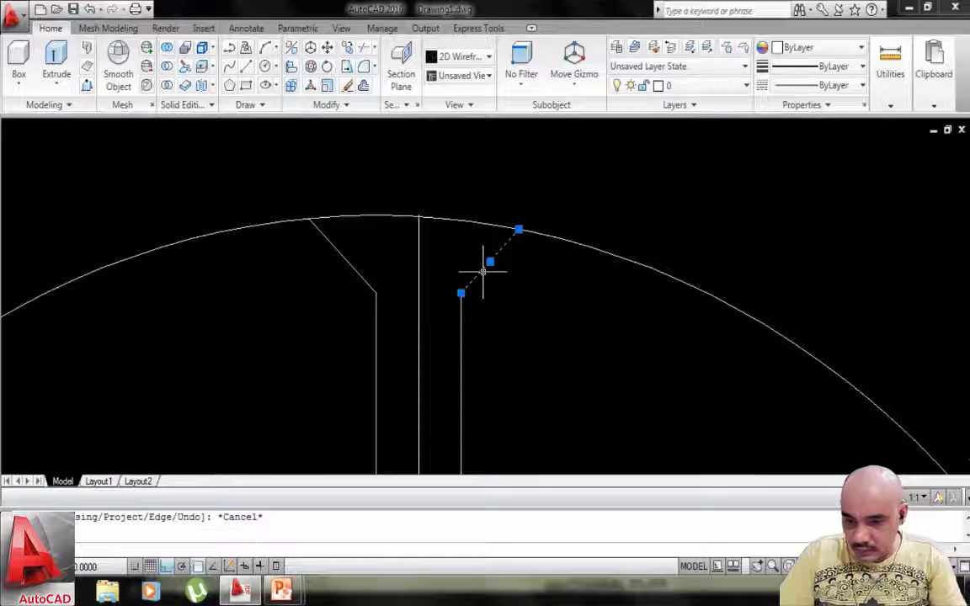
{"action": "key", "text": "Delete"}
{"action": "left_click", "coordinate": [461, 313]}
{"action": "key", "text": "Delete"}
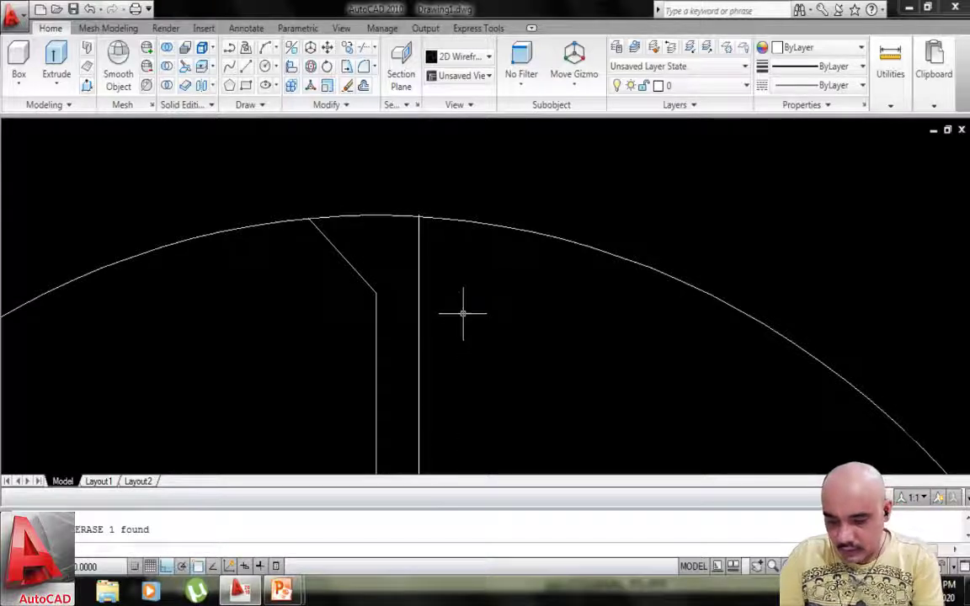
{"action": "scroll", "coordinate": [463, 314], "scroll_direction": "down", "scroll_amount": 5}
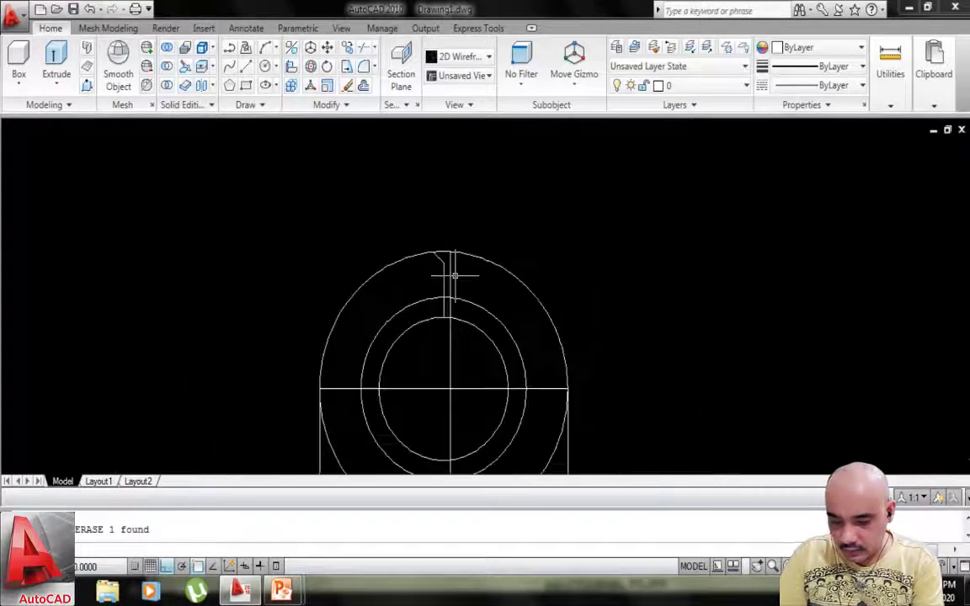
{"action": "left_click", "coordinate": [450, 348]}
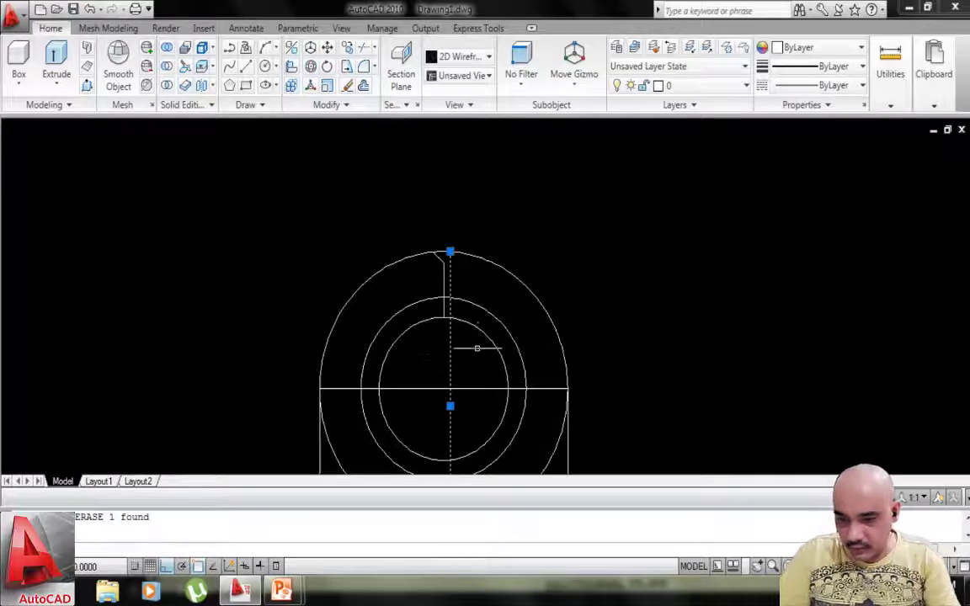
{"action": "key", "text": "Delete"}
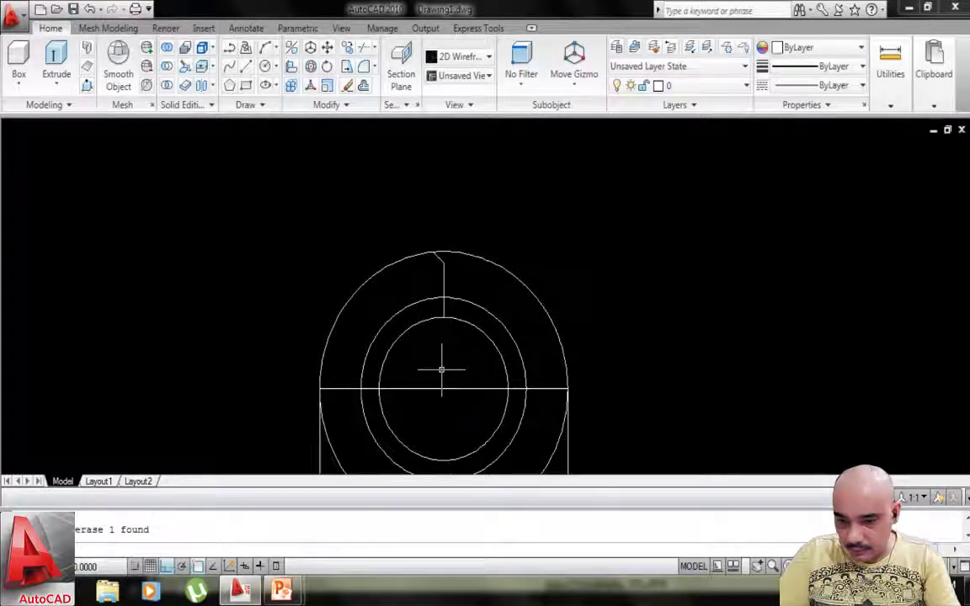
Draw a vertical line from the center of the circles straight up past the top of the outer circle.
{"action": "type", "text": "l"}
{"action": "key", "text": "Return"}
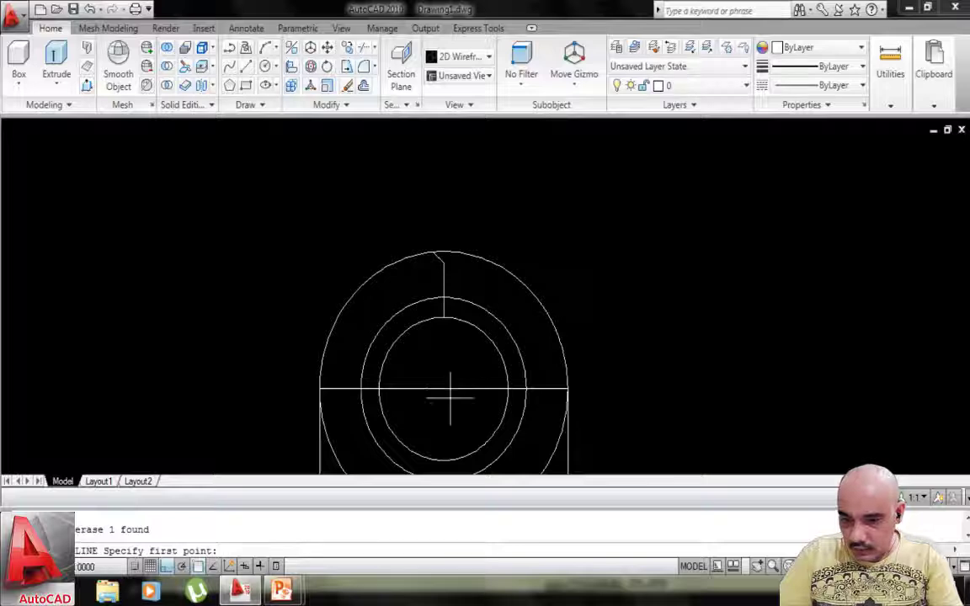
{"action": "left_click", "coordinate": [444, 389]}
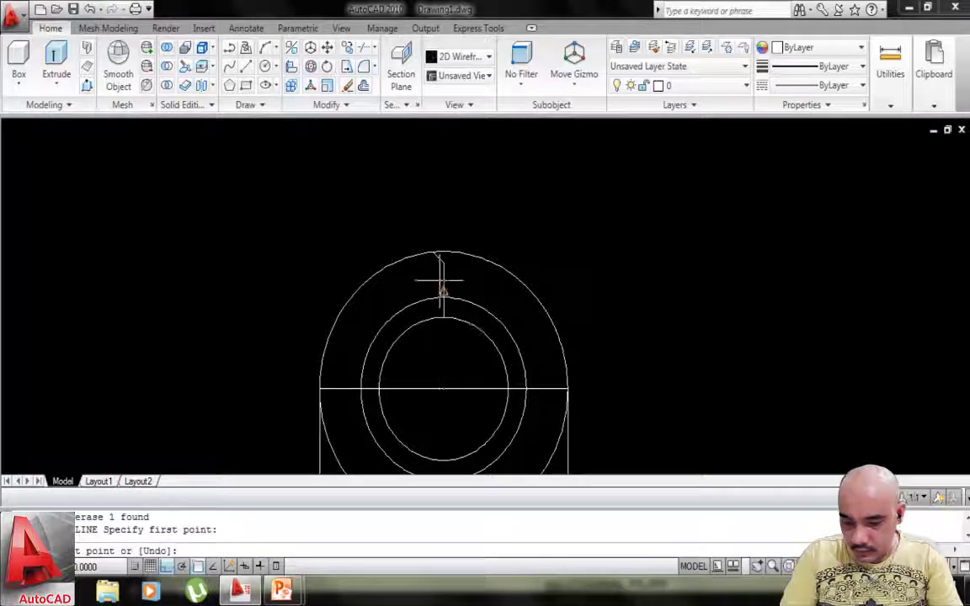
{"action": "left_click", "coordinate": [444, 202]}
{"action": "key", "text": "Escape"}
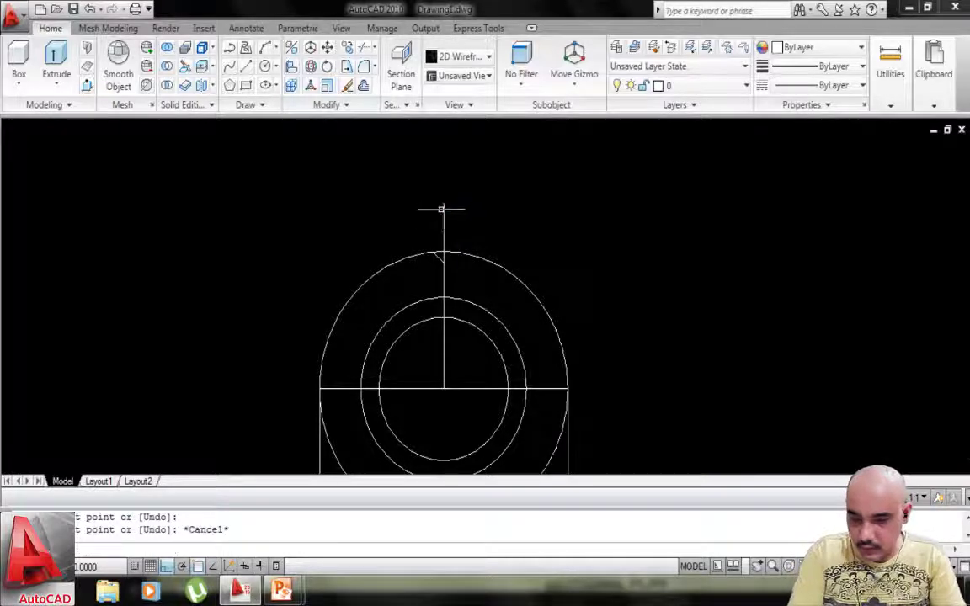
Offset the new vertical centerline 2.5 units to the left.
{"action": "scroll", "coordinate": [444, 252], "scroll_direction": "up", "scroll_amount": 4}
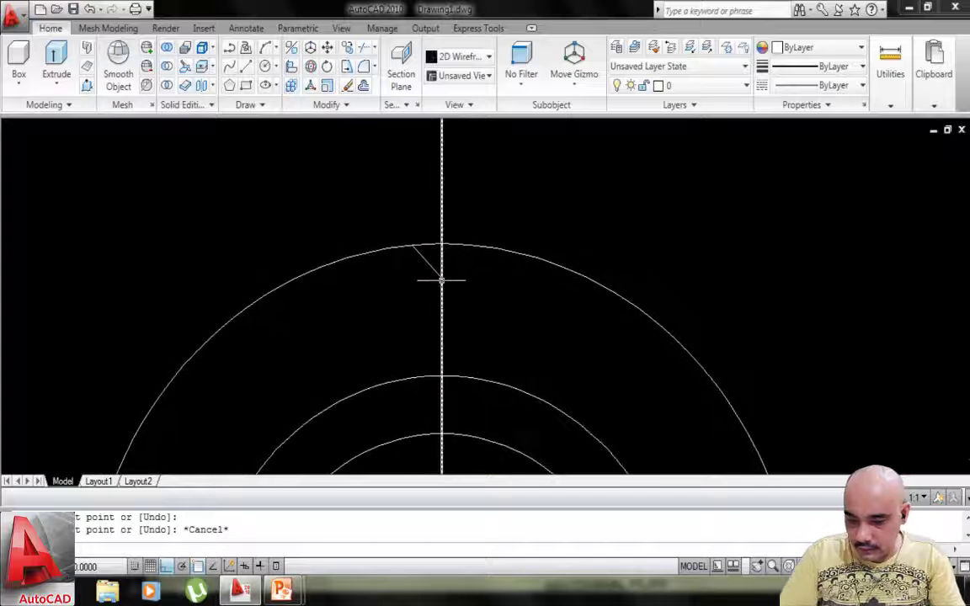
{"action": "mouse_move", "coordinate": [441, 279]}
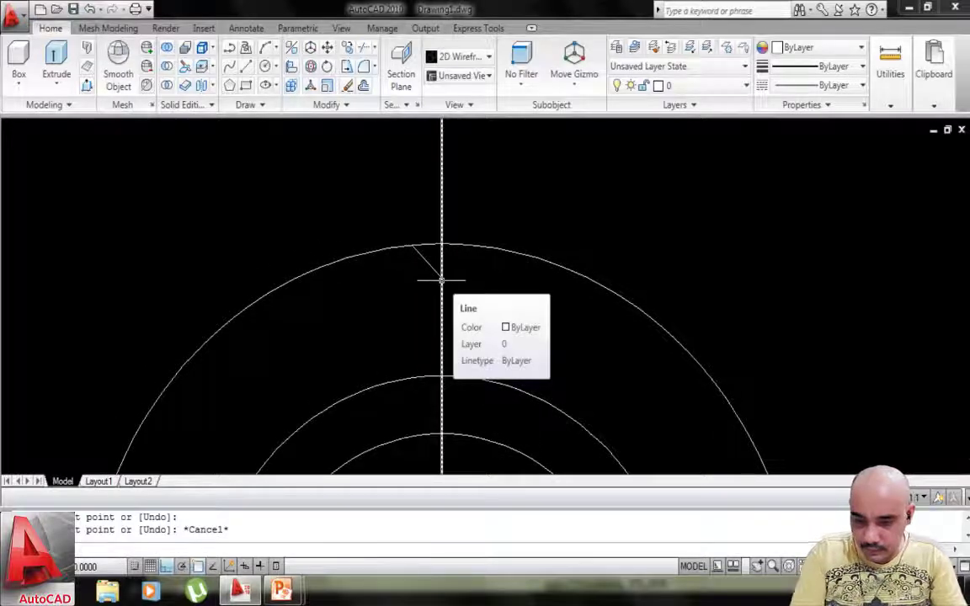
{"action": "type", "text": "o"}
{"action": "key", "text": "Return"}
{"action": "type", "text": "2.5"}
{"action": "key", "text": "Return"}
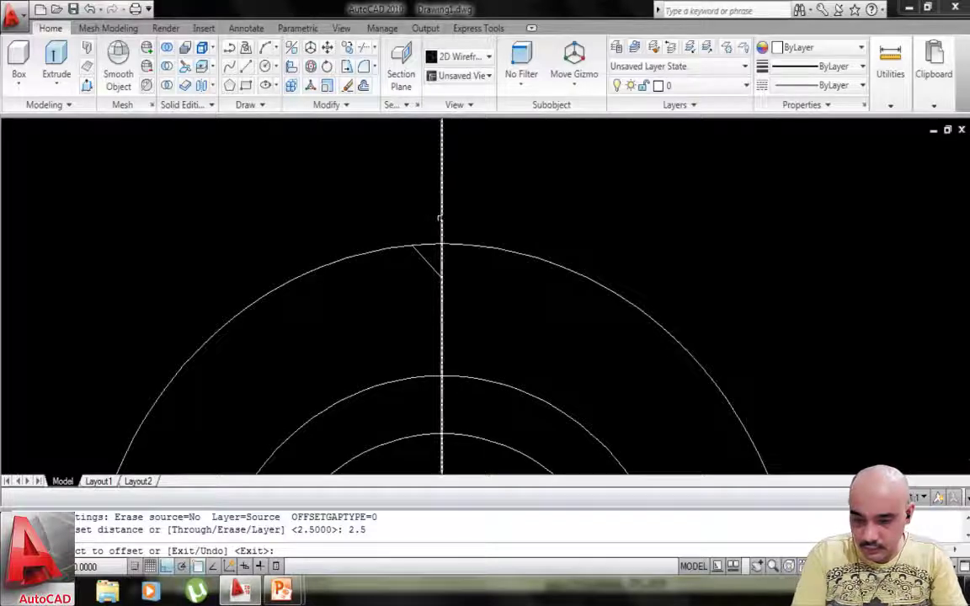
{"action": "left_click", "coordinate": [440, 216]}
{"action": "left_click", "coordinate": [430, 216]}
{"action": "key", "text": "Escape"}
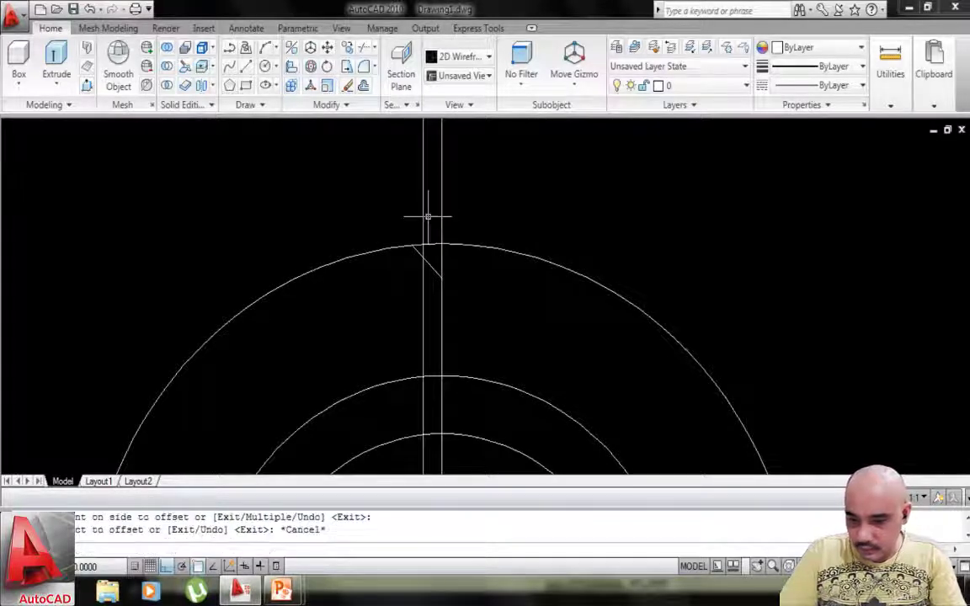
{"action": "scroll", "coordinate": [432, 271], "scroll_direction": "up", "scroll_amount": 1}
{"action": "scroll", "coordinate": [426, 274], "scroll_direction": "down", "scroll_amount": 2}
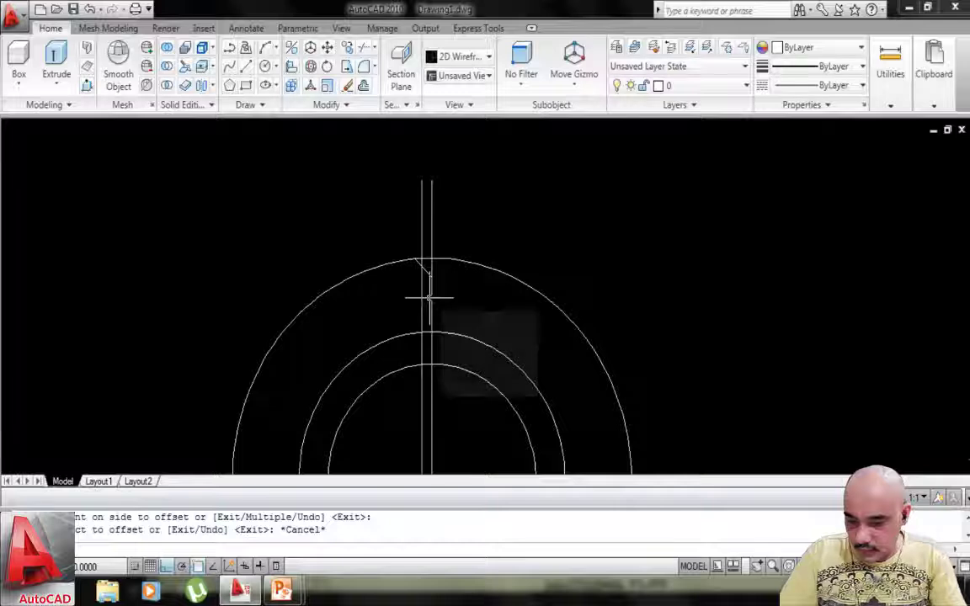
{"action": "key", "text": "Return"}
{"action": "type", "text": "4"}
{"action": "key", "text": "Return"}
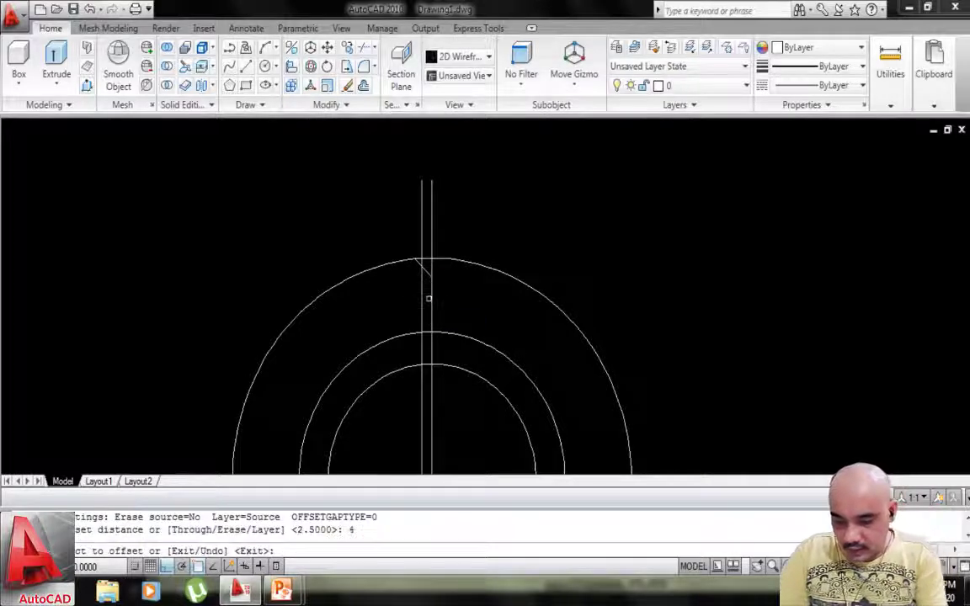
{"action": "left_click", "coordinate": [435, 299]}
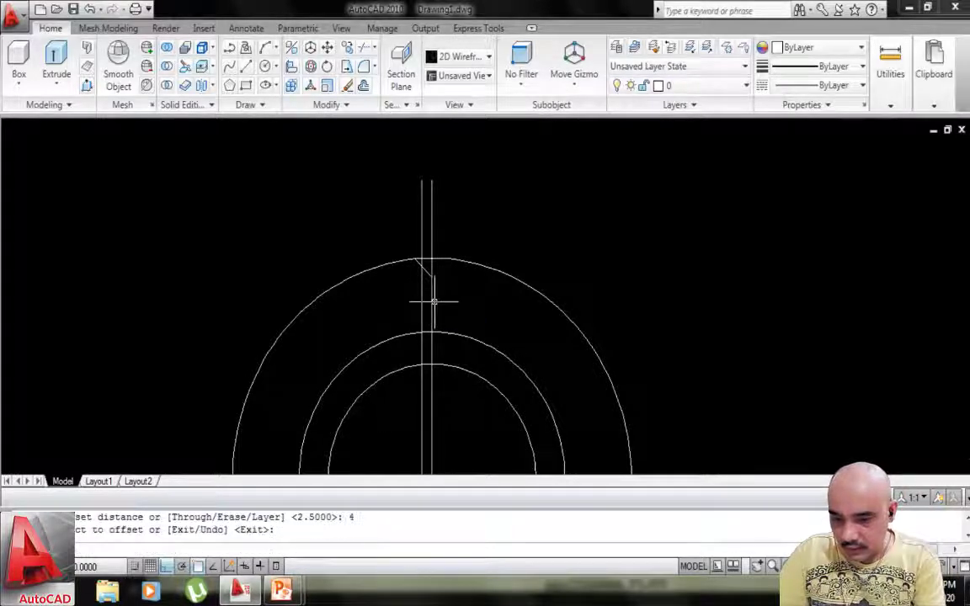
{"action": "key", "text": "Return"}
{"action": "key", "text": "Return"}
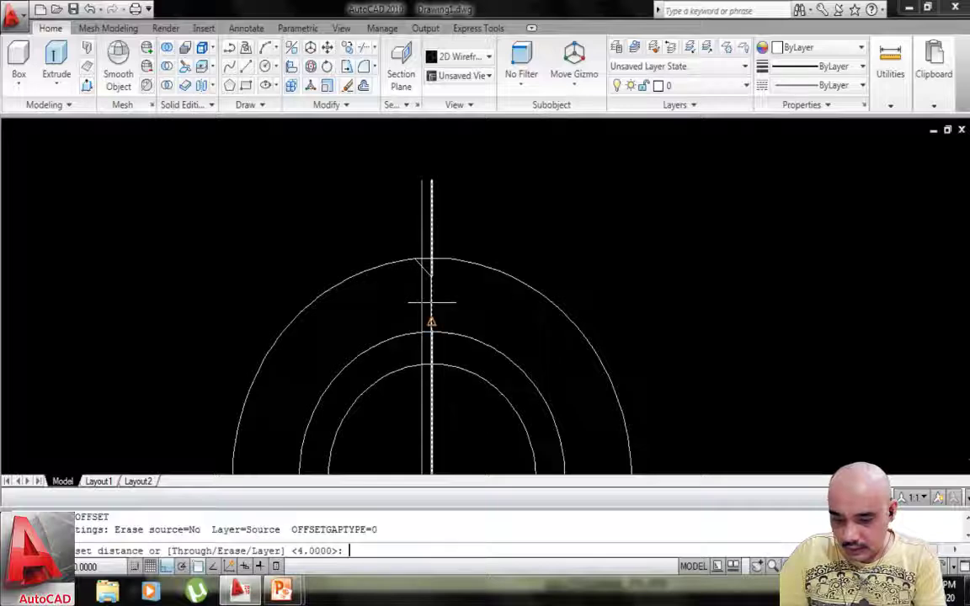
{"action": "type", "text": "4"}
{"action": "key", "text": "Return"}
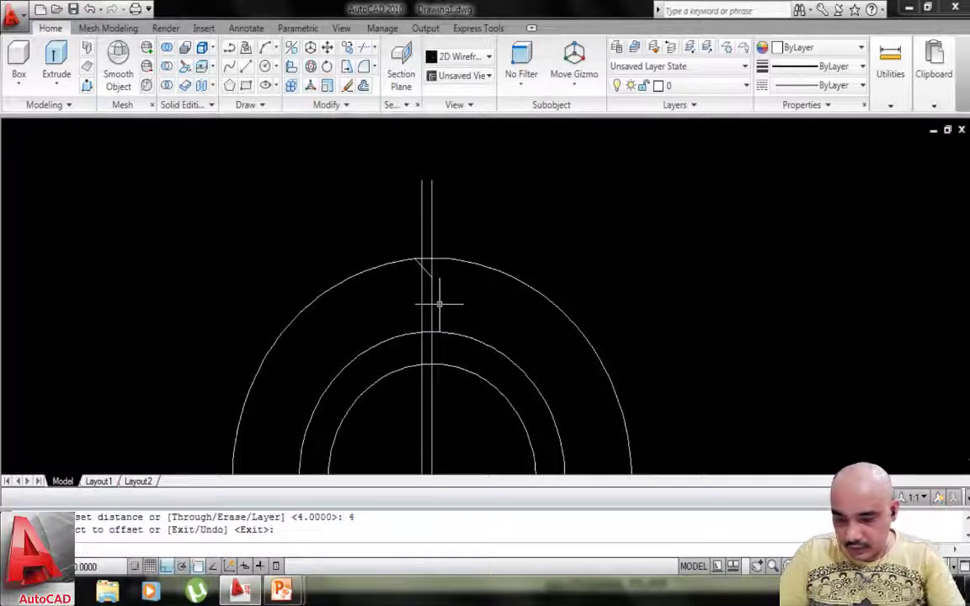
Offset the new vertical centerline 4 units to the left.
{"action": "key", "text": "Return"}
{"action": "key", "text": "Return"}
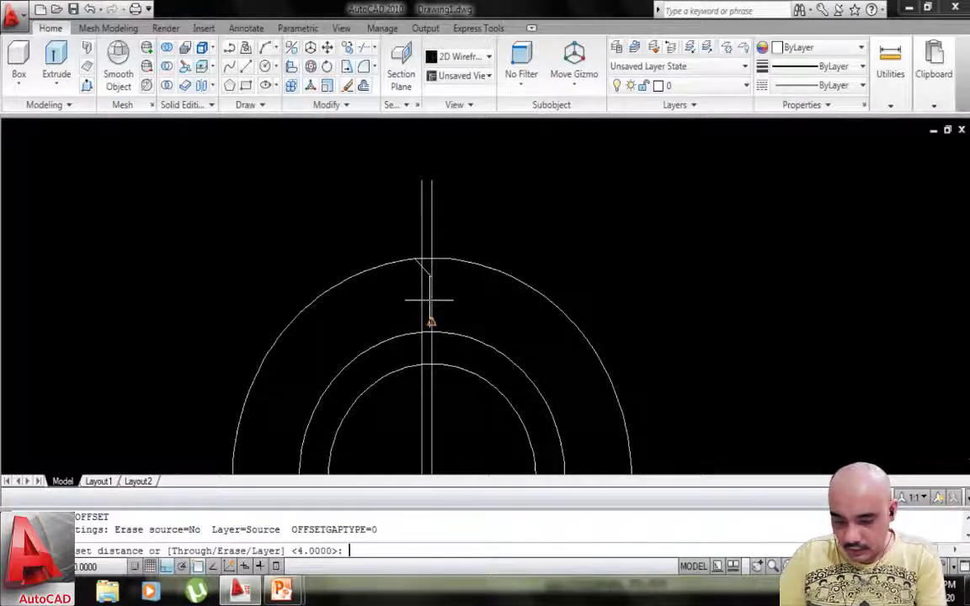
{"action": "type", "text": "4"}
{"action": "key", "text": "Return"}
{"action": "left_click", "coordinate": [424, 274]}
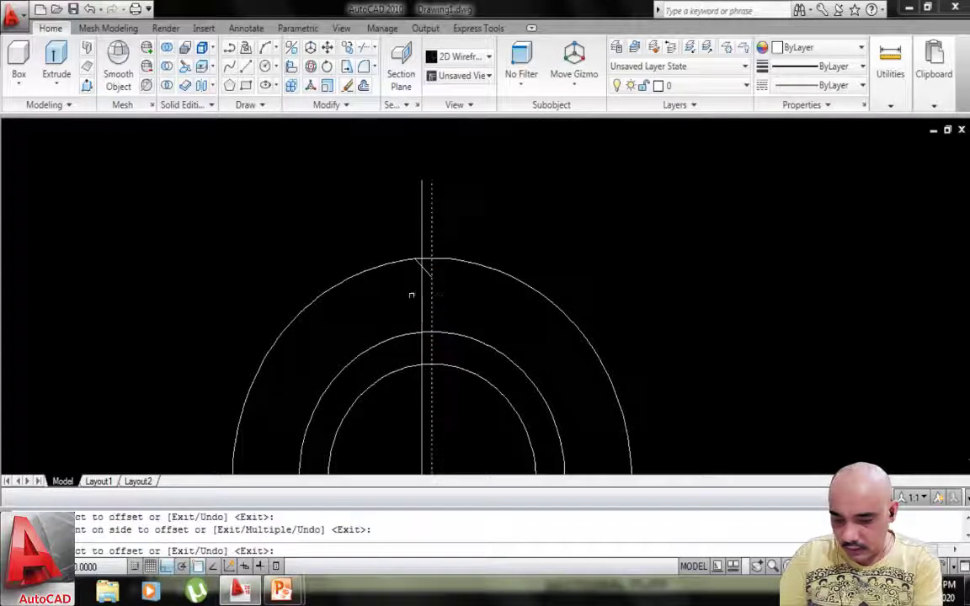
{"action": "left_click", "coordinate": [412, 286]}
{"action": "scroll", "coordinate": [418, 270], "scroll_direction": "up", "scroll_amount": 3}
{"action": "key", "text": "Escape"}
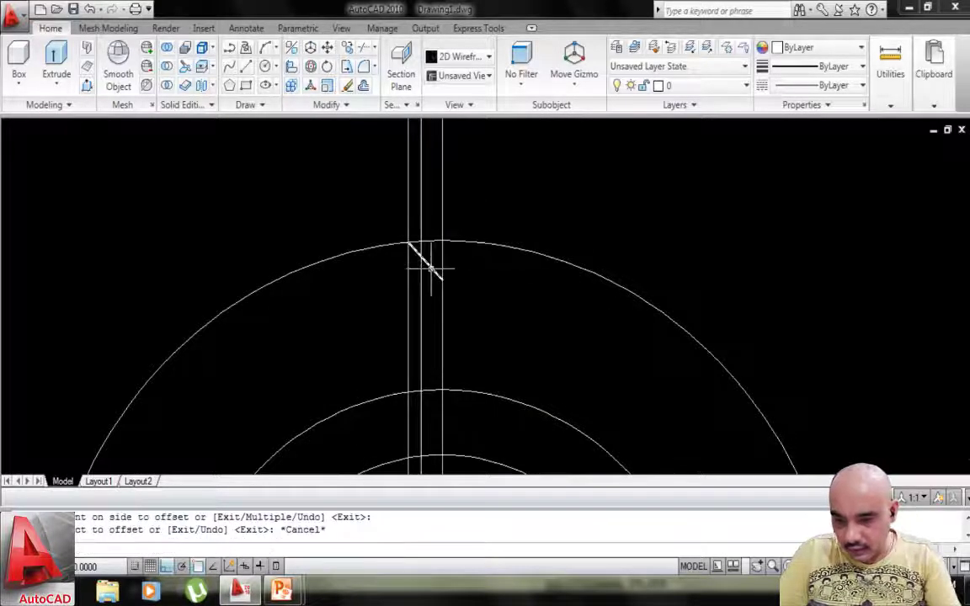
Erase the old angled countersink line between the outer circle and the centerline.
{"action": "left_click", "coordinate": [430, 268]}
{"action": "key", "text": "Delete"}
{"action": "middle_click_drag", "start_coordinate": [419, 251], "coordinate": [419, 286]}
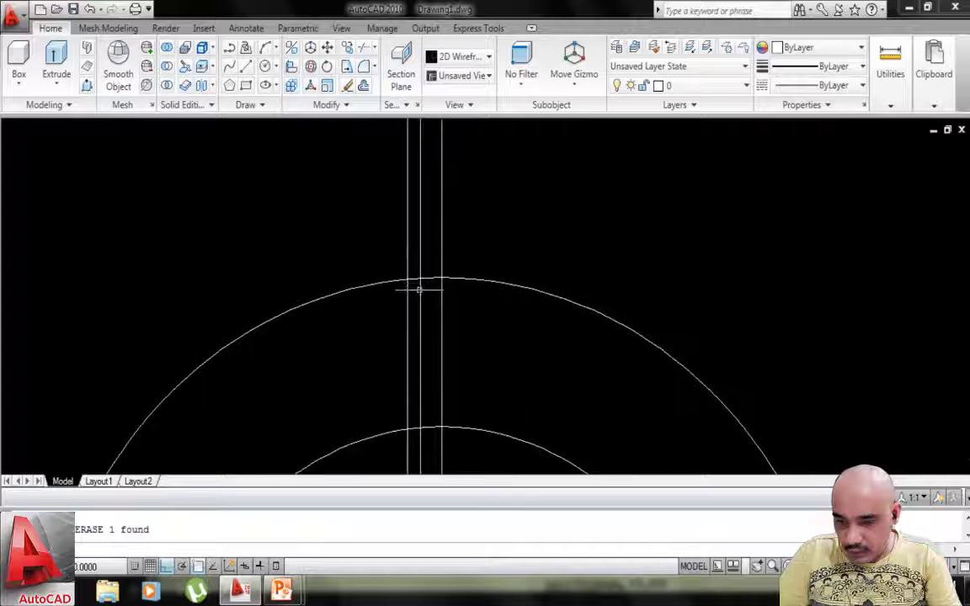
{"action": "type", "text": "xl"}
{"action": "key", "text": "Return"}
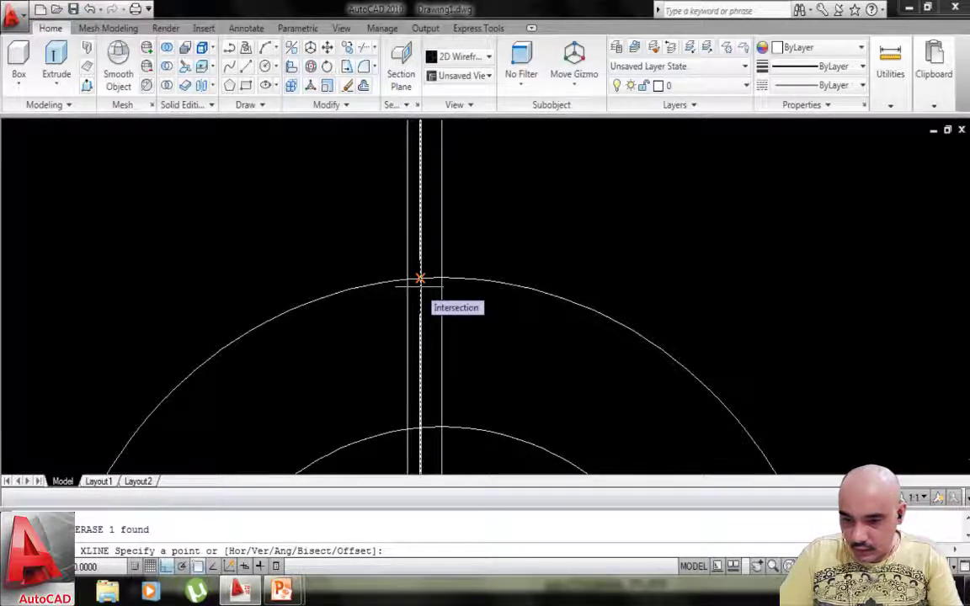
{"action": "type", "text": "A"}
{"action": "key", "text": "Return"}
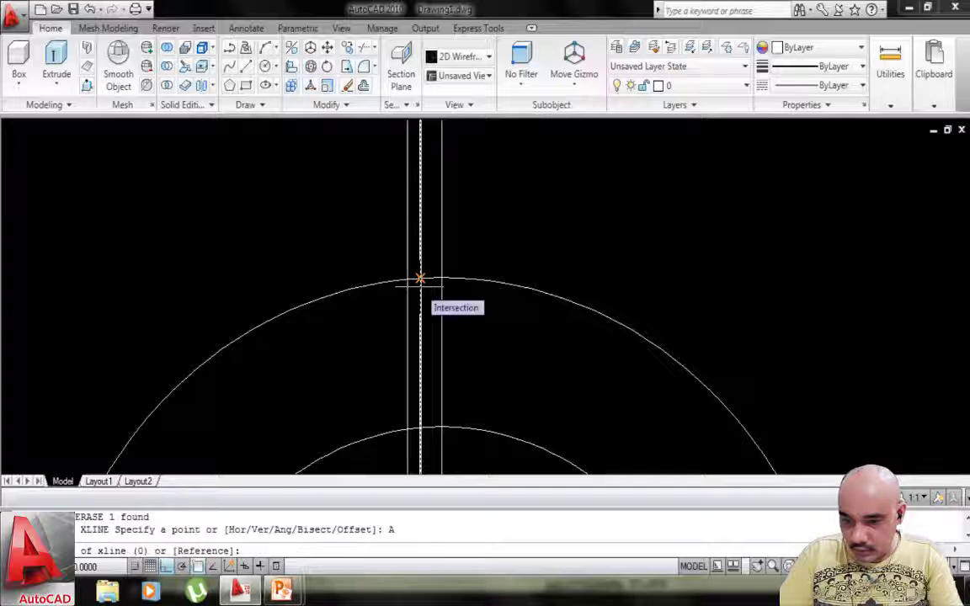
{"action": "type", "text": "45"}
{"action": "key", "text": "Return"}
{"action": "key", "text": "Escape"}
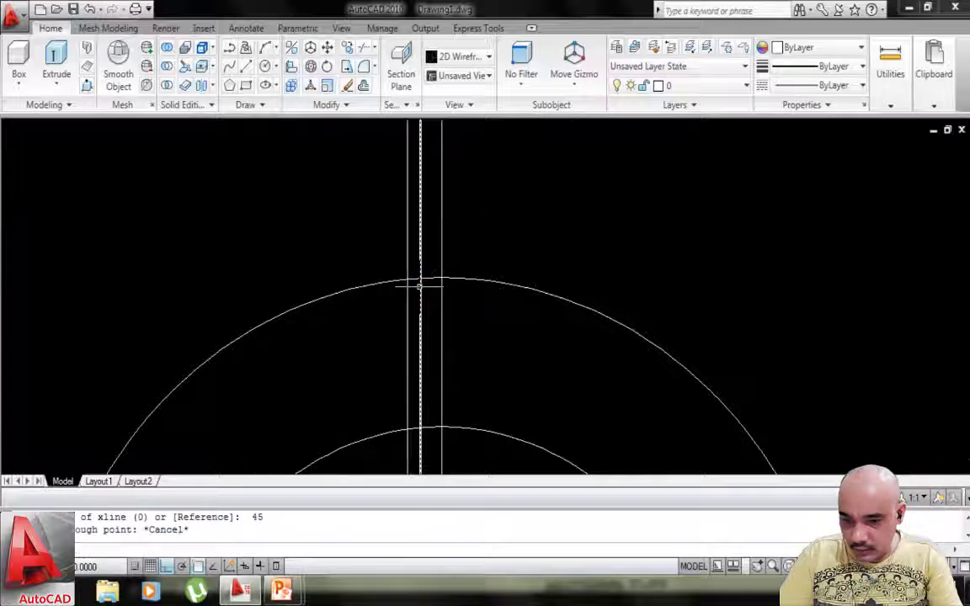
Place a construction line at -45 degrees through the intersection of the 4-unit offset line and the outer circle.
{"action": "key", "text": "Return"}
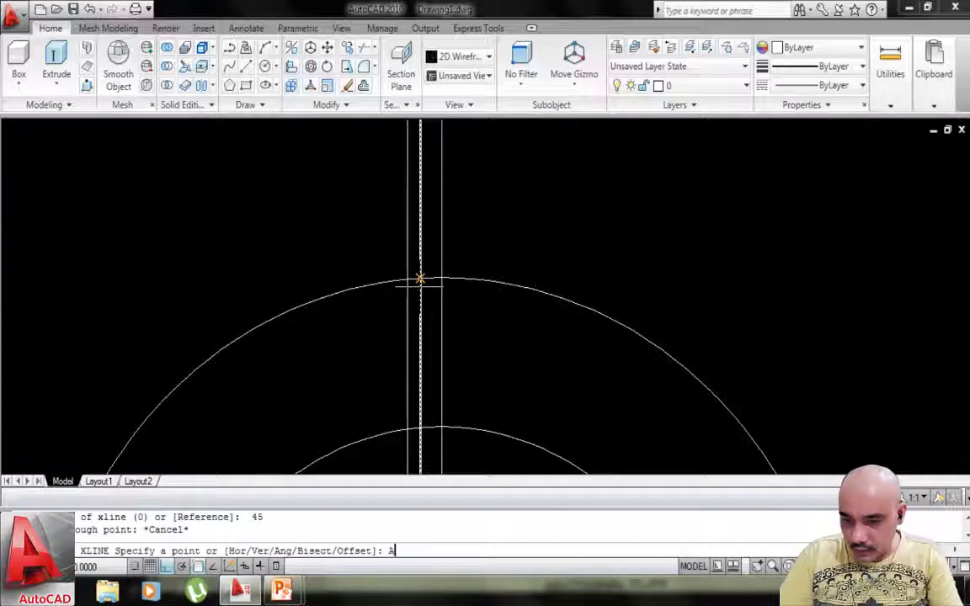
{"action": "type", "text": "A"}
{"action": "key", "text": "Return"}
{"action": "type", "text": "-45"}
{"action": "key", "text": "Return"}
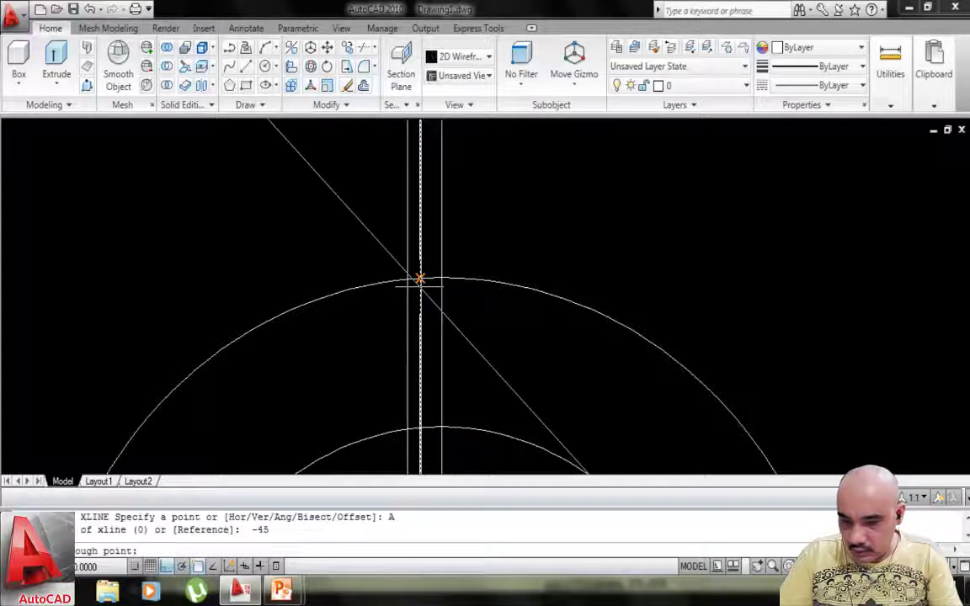
{"action": "scroll", "coordinate": [420, 278], "scroll_direction": "up", "scroll_amount": 5}
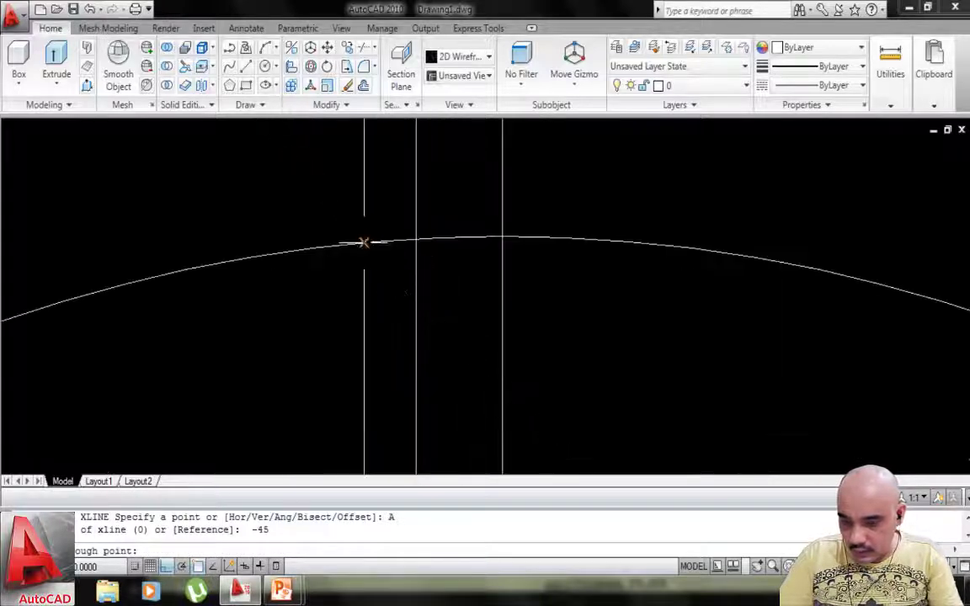
{"action": "left_click", "coordinate": [363, 242]}
{"action": "key", "text": "Escape"}
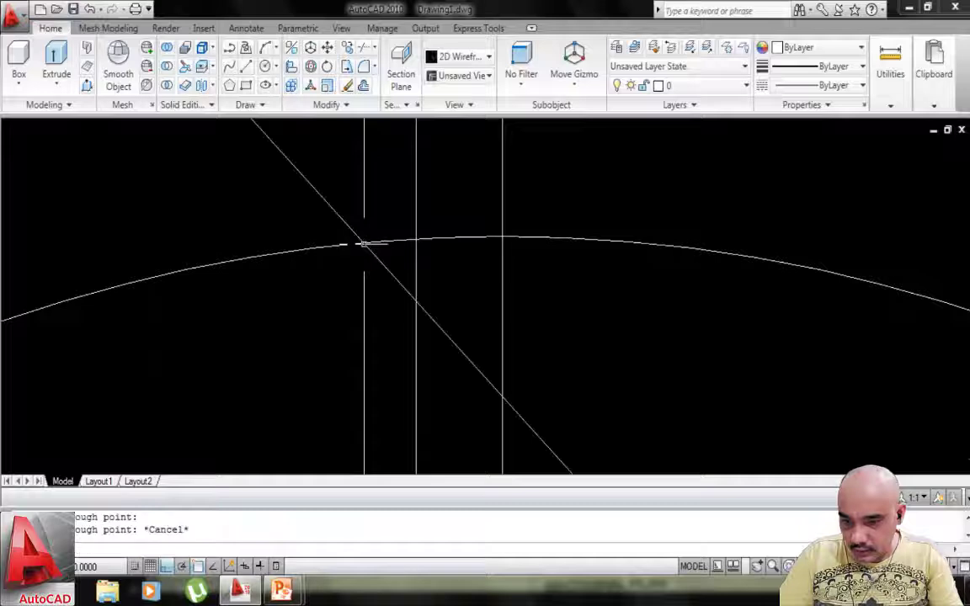
Trim the angled construction line and the three vertical lines where they project above the outer circle.
{"action": "type", "text": "tr"}
{"action": "key", "text": "Return"}
{"action": "key", "text": "Return"}
{"action": "left_click", "coordinate": [341, 218]}
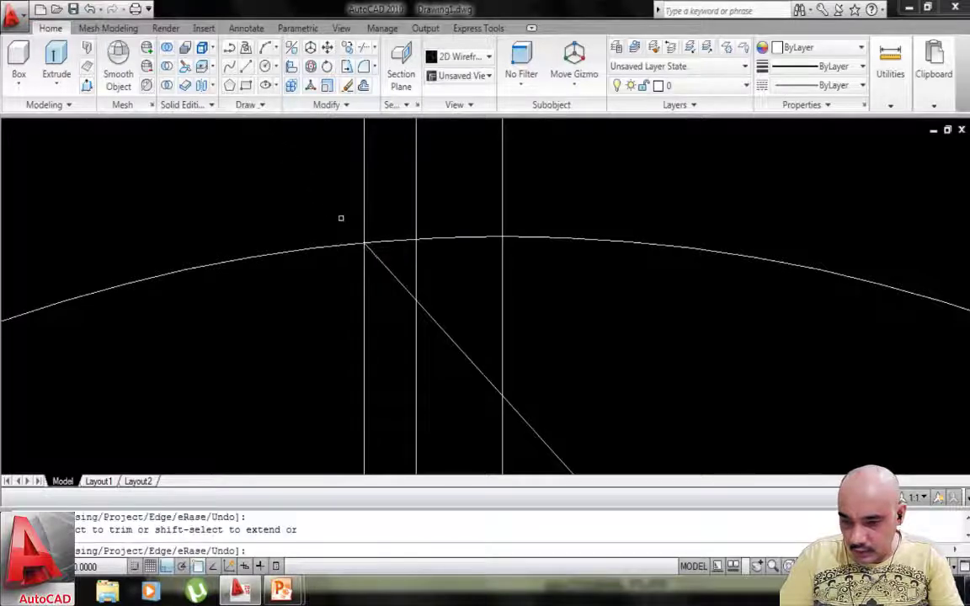
{"action": "left_click", "coordinate": [532, 167]}
{"action": "left_click", "coordinate": [337, 186]}
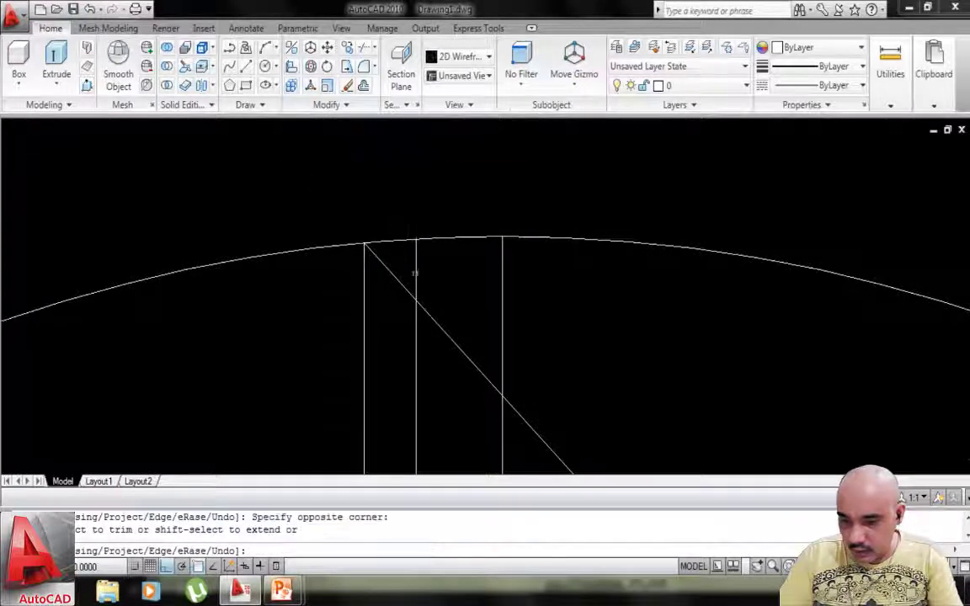
Trim the angled countersink line between the oil hole's side line and the centerline, and the side line above the countersink.
{"action": "left_click", "coordinate": [440, 327]}
{"action": "left_click", "coordinate": [417, 265]}
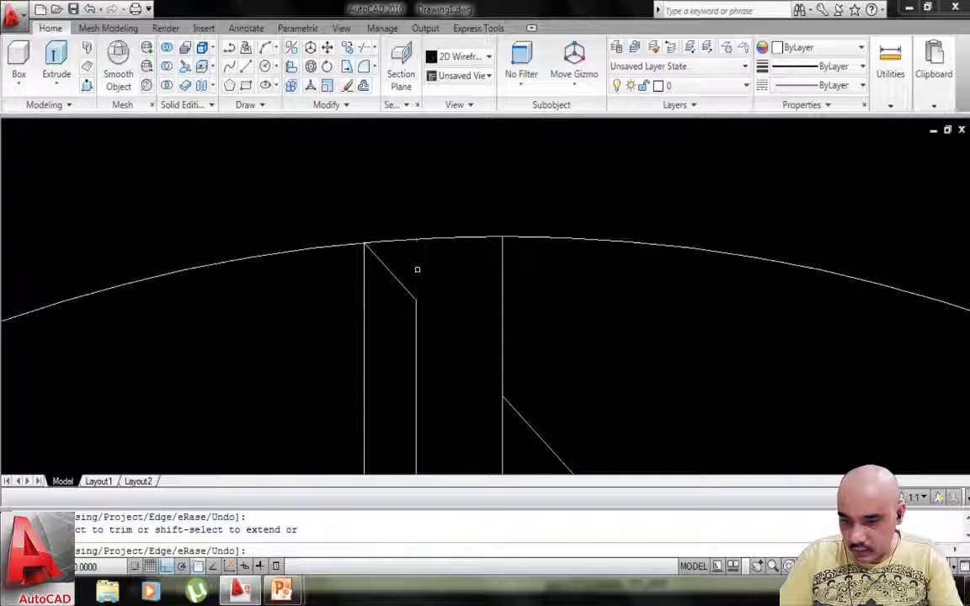
{"action": "scroll", "coordinate": [416, 270], "scroll_direction": "up", "scroll_amount": 2}
{"action": "scroll", "coordinate": [416, 269], "scroll_direction": "down", "scroll_amount": 4}
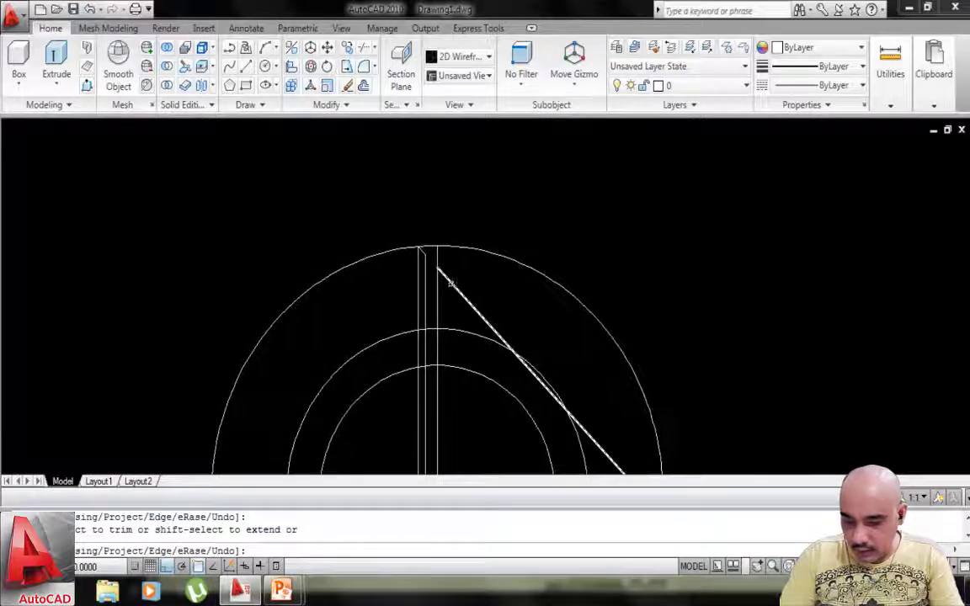
{"action": "key", "text": "Escape"}
Erase the leftover angled line to the right of the centerline and the 4-unit offset vertical line.
{"action": "left_click", "coordinate": [453, 281]}
{"action": "left_click", "coordinate": [452, 289]}
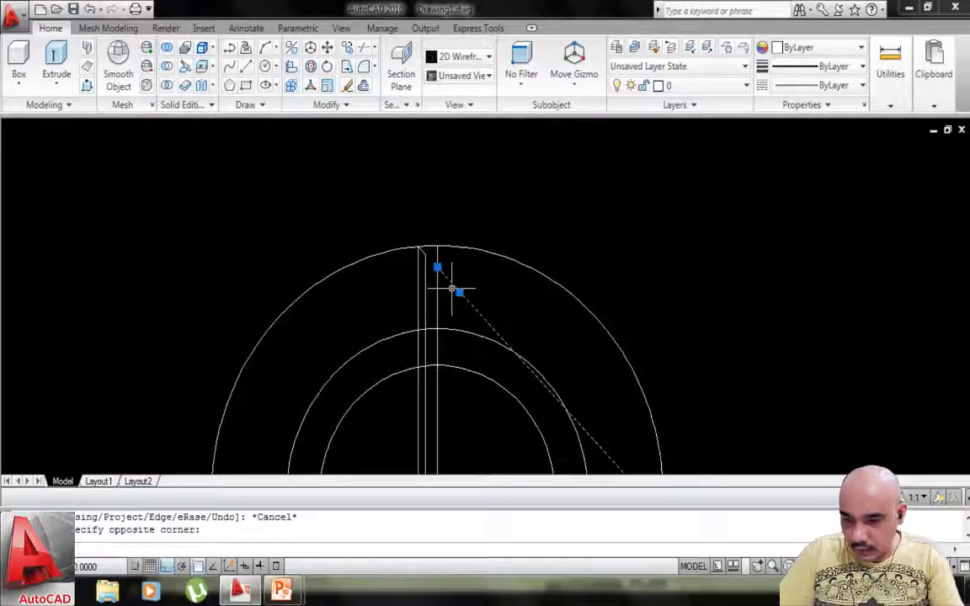
{"action": "key", "text": "Delete"}
{"action": "scroll", "coordinate": [430, 282], "scroll_direction": "up", "scroll_amount": 3}
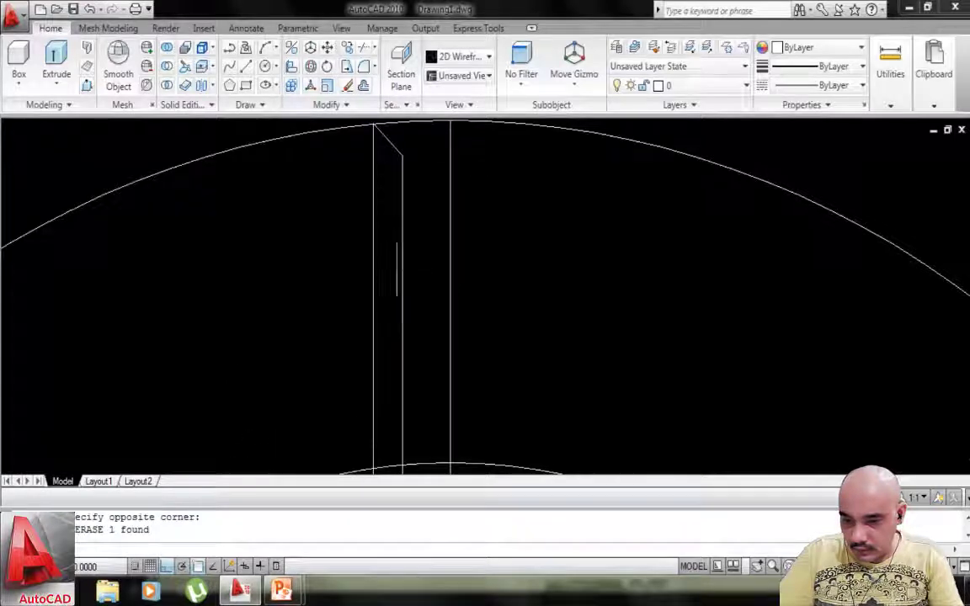
{"action": "left_click", "coordinate": [373, 262]}
{"action": "key", "text": "Escape"}
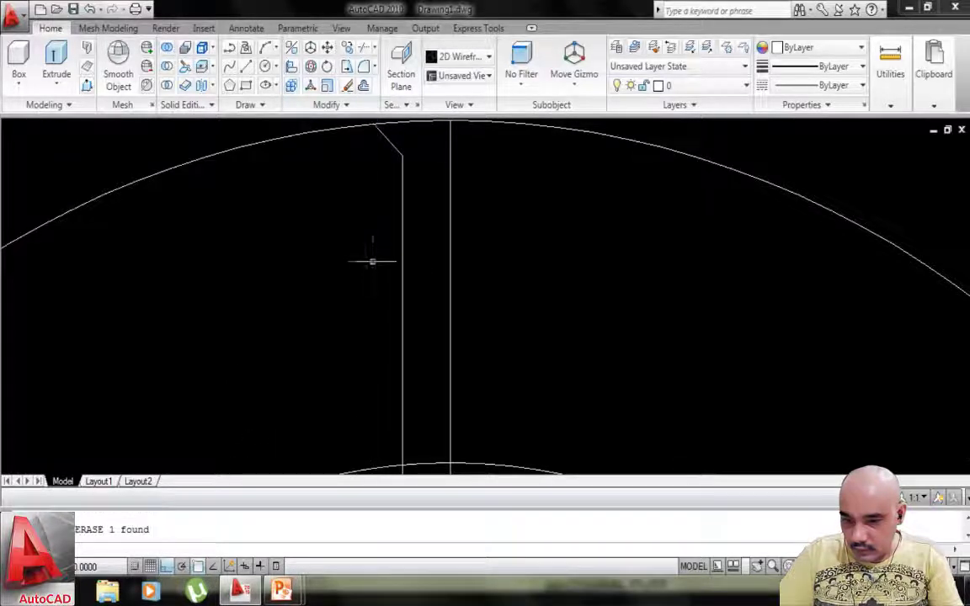
Trim the oil hole's left side line where it runs below the top of the innermost circle.
{"action": "scroll", "coordinate": [376, 261], "scroll_direction": "down", "scroll_amount": 5}
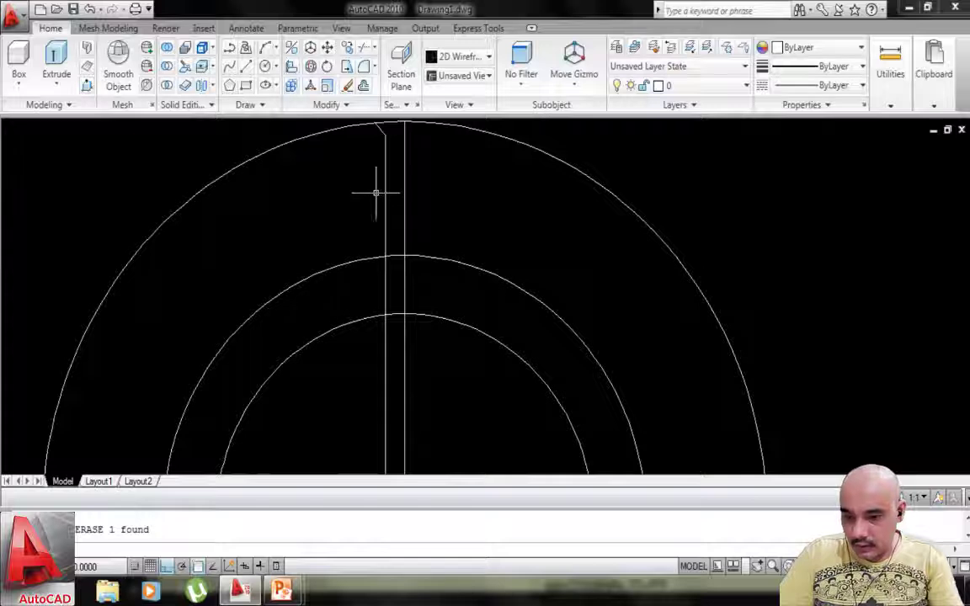
{"action": "type", "text": "tr"}
{"action": "key", "text": "Return"}
{"action": "key", "text": "Return"}
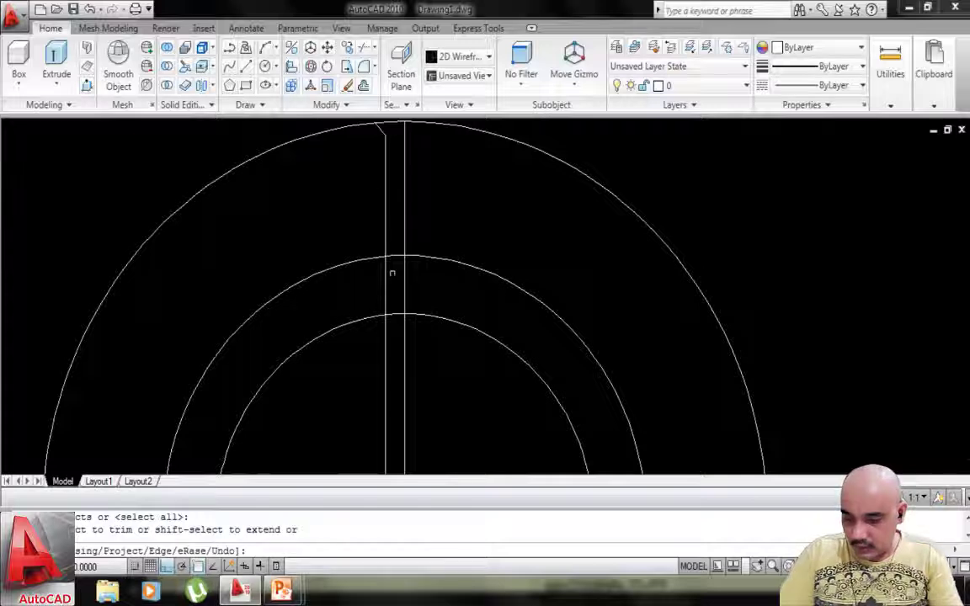
{"action": "left_click", "coordinate": [386, 336]}
{"action": "key", "text": "Escape"}
Mirror the countersink line and the oil hole's left side line about the vertical centerline, keeping the originals.
{"action": "scroll", "coordinate": [384, 282], "scroll_direction": "down", "scroll_amount": 5}
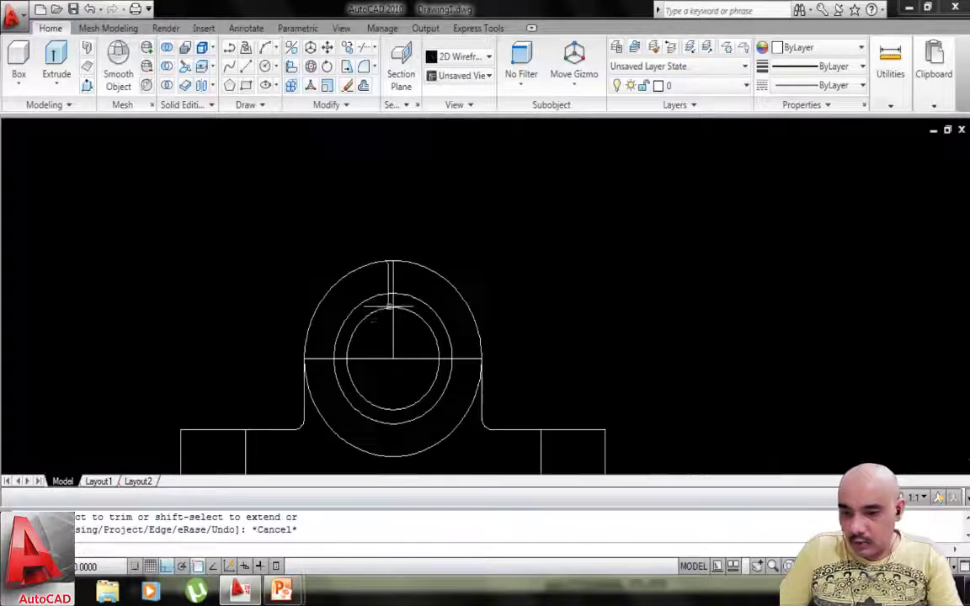
{"action": "scroll", "coordinate": [395, 300], "scroll_direction": "up", "scroll_amount": 5}
{"action": "middle_click_drag", "start_coordinate": [405, 331], "coordinate": [405, 355]}
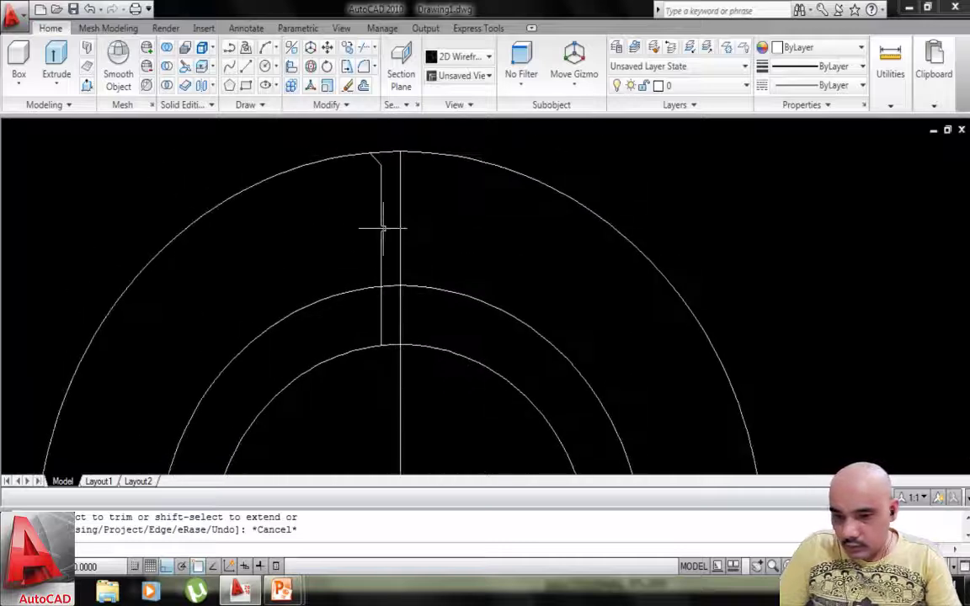
{"action": "type", "text": "mi"}
{"action": "key", "text": "Return"}
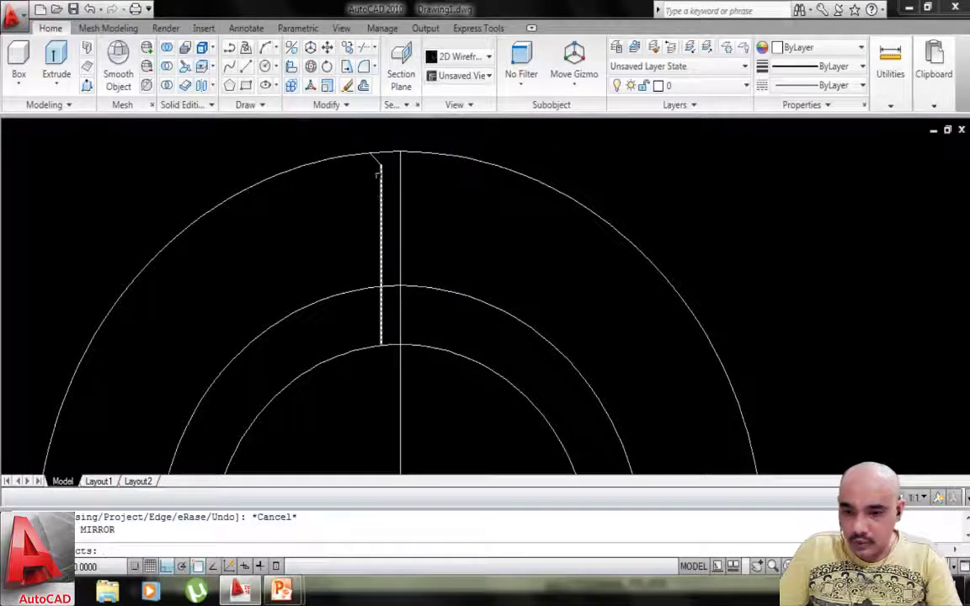
{"action": "left_click", "coordinate": [376, 161]}
{"action": "left_click", "coordinate": [382, 194]}
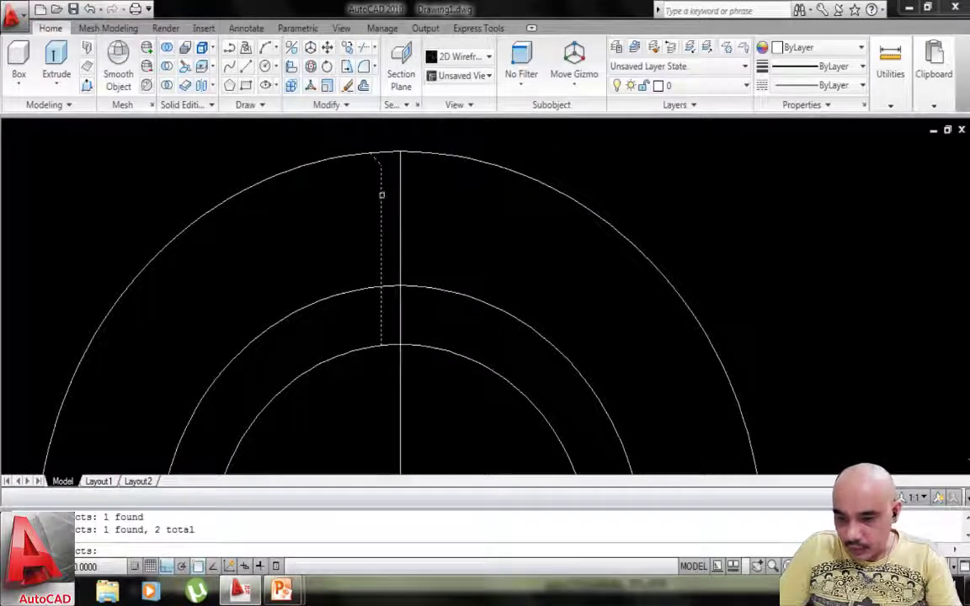
{"action": "key", "text": "Return"}
{"action": "left_click", "coordinate": [401, 345]}
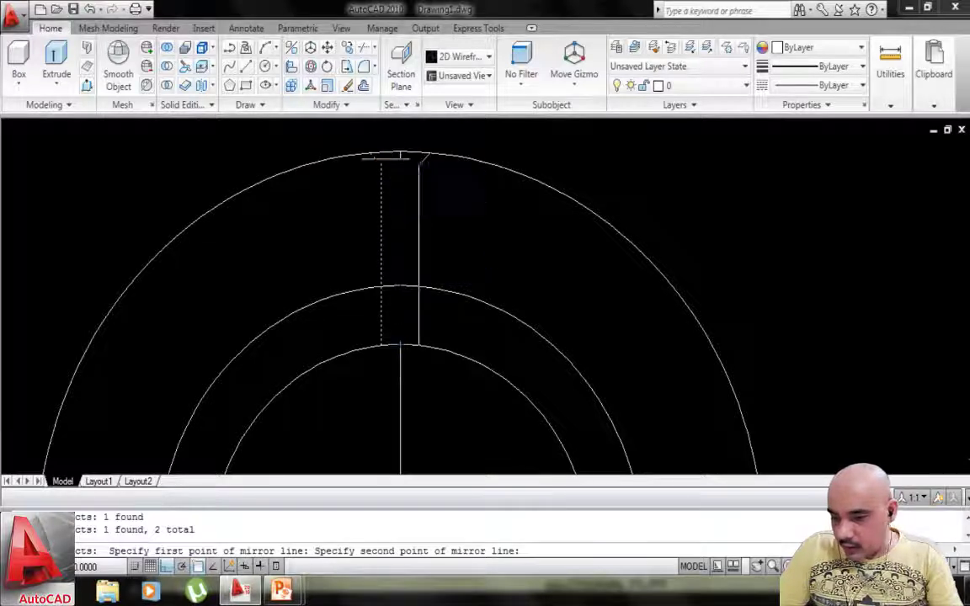
{"action": "left_click", "coordinate": [397, 130]}
{"action": "key", "text": "Return"}
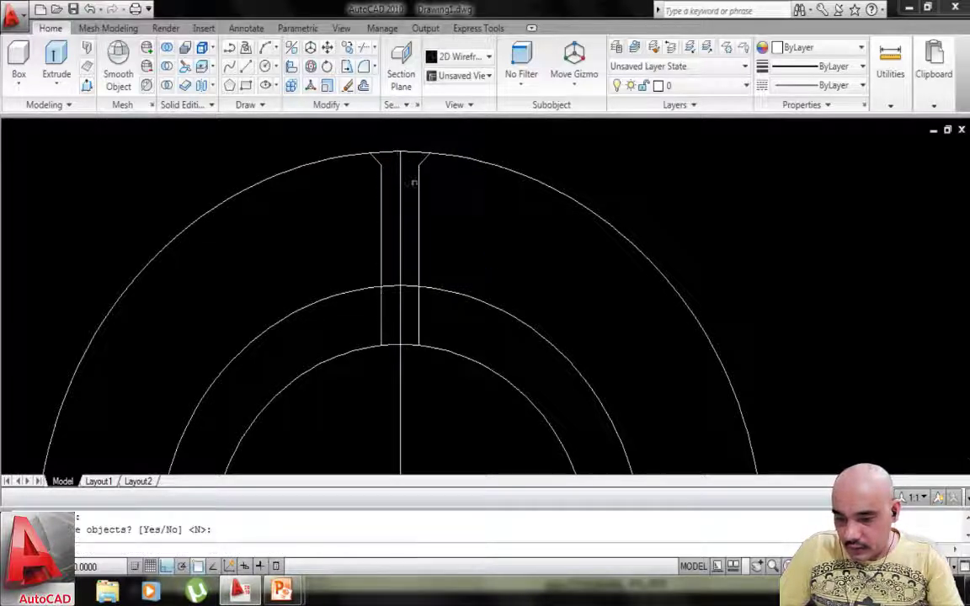
Erase the two overlapping vertical centerlines running through the oil hole and the bore.
{"action": "left_click", "coordinate": [404, 198]}
{"action": "left_click", "coordinate": [395, 206]}
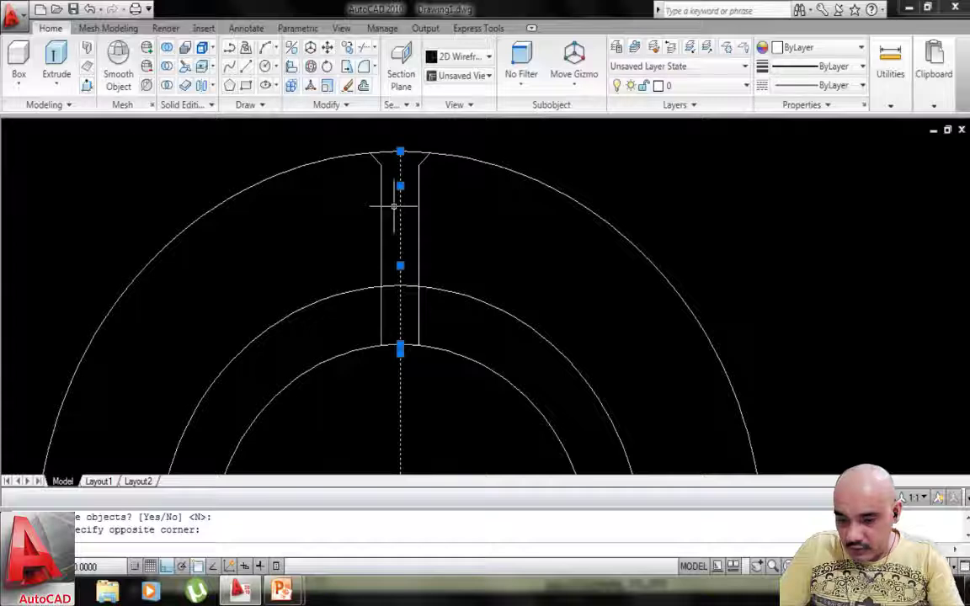
{"action": "type", "text": "e"}
{"action": "key", "text": "Return"}
{"action": "left_click", "coordinate": [393, 207]}
{"action": "scroll", "coordinate": [427, 252], "scroll_direction": "down", "scroll_amount": 4}
{"action": "key", "text": "Escape"}
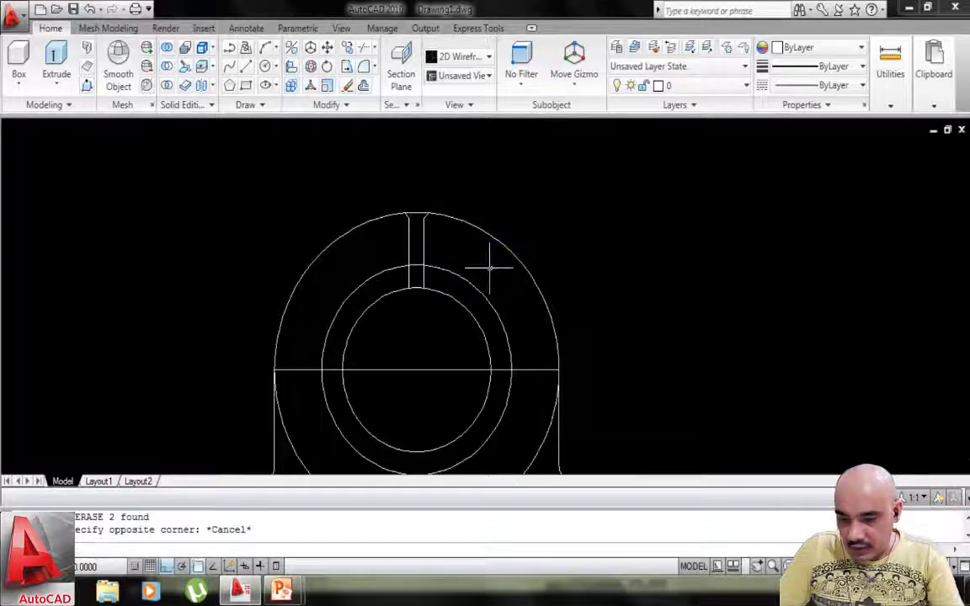
Switch to the PowerPoint slide show, examine the bushed bearing's base slot dimensions, and return to the AutoCAD drawing.
{"action": "mouse_move", "coordinate": [437, 270]}
{"action": "middle_mouse_down"}
{"action": "mouse_move", "coordinate": [455, 224]}
{"action": "mouse_move", "coordinate": [485, 226]}
{"action": "middle_mouse_up"}
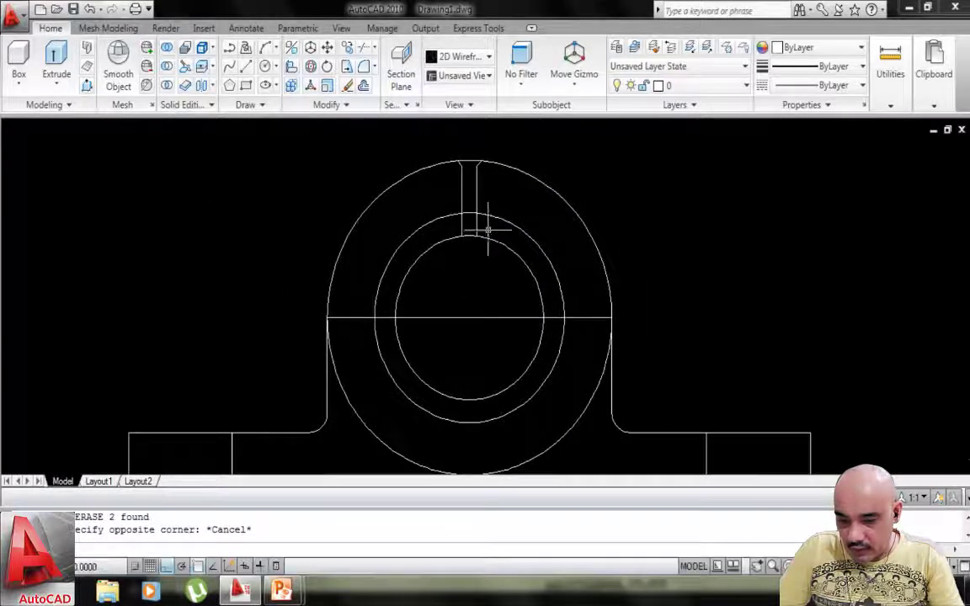
{"action": "mouse_move", "coordinate": [462, 270]}
{"action": "middle_mouse_down"}
{"action": "mouse_move", "coordinate": [481, 249]}
{"action": "mouse_move", "coordinate": [482, 271]}
{"action": "middle_mouse_up"}
{"action": "scroll", "coordinate": [477, 236], "scroll_direction": "down", "scroll_amount": 2}
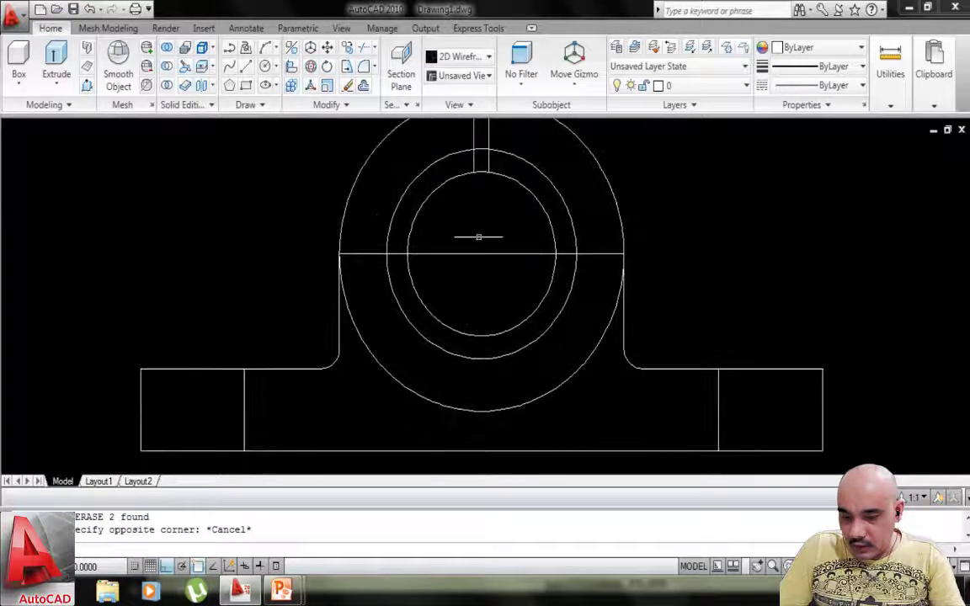
{"action": "middle_click_drag", "start_coordinate": [403, 320], "coordinate": [466, 314]}
{"action": "scroll", "coordinate": [407, 325], "scroll_direction": "up", "scroll_amount": 2}
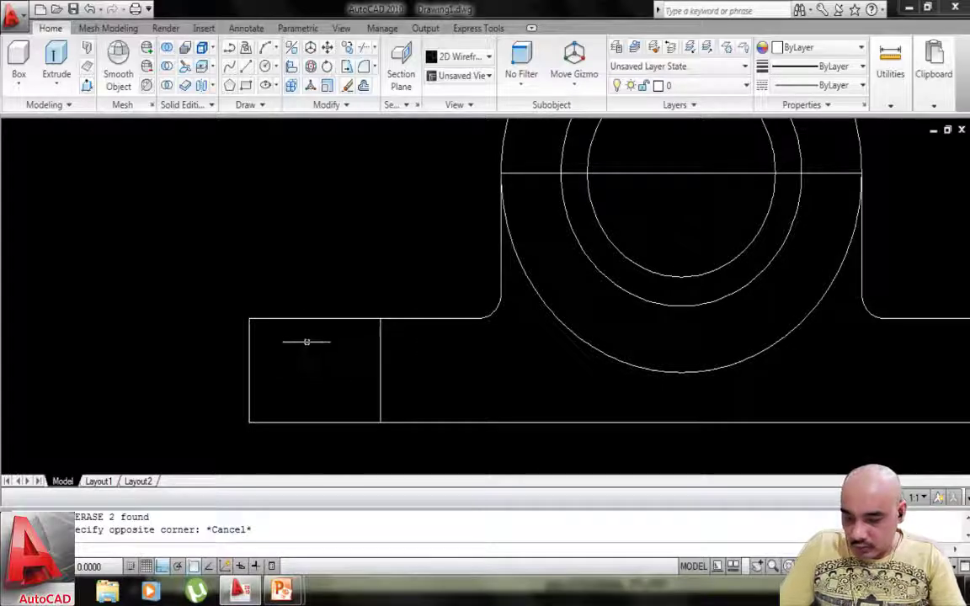
{"action": "mouse_move", "coordinate": [281, 589]}
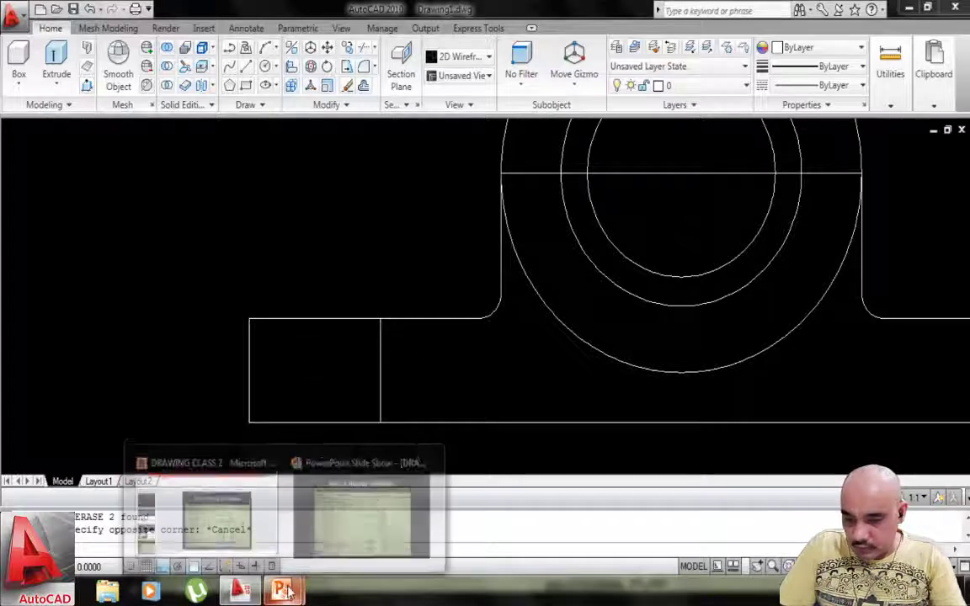
{"action": "left_click", "coordinate": [328, 537]}
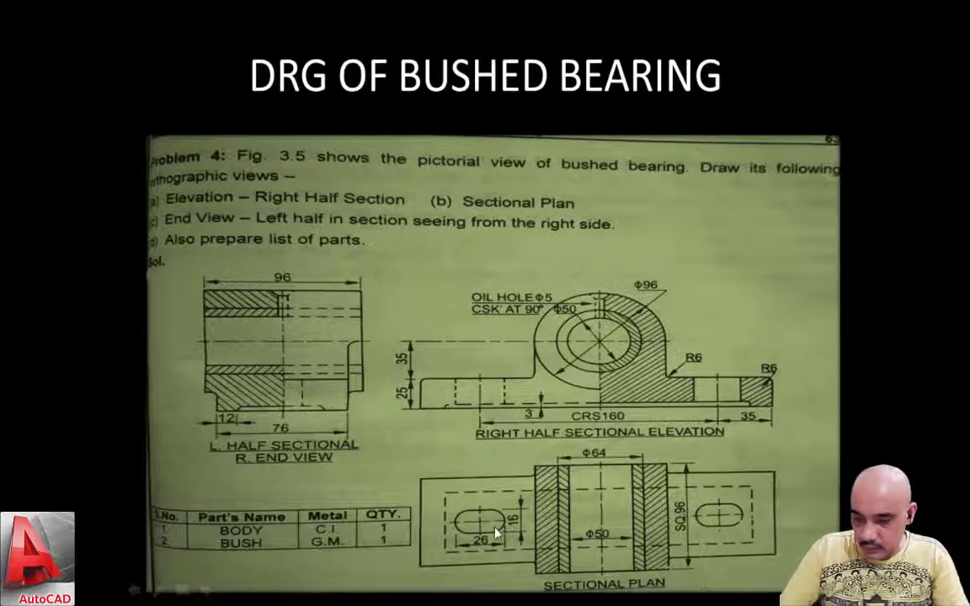
{"action": "key", "text": "super"}
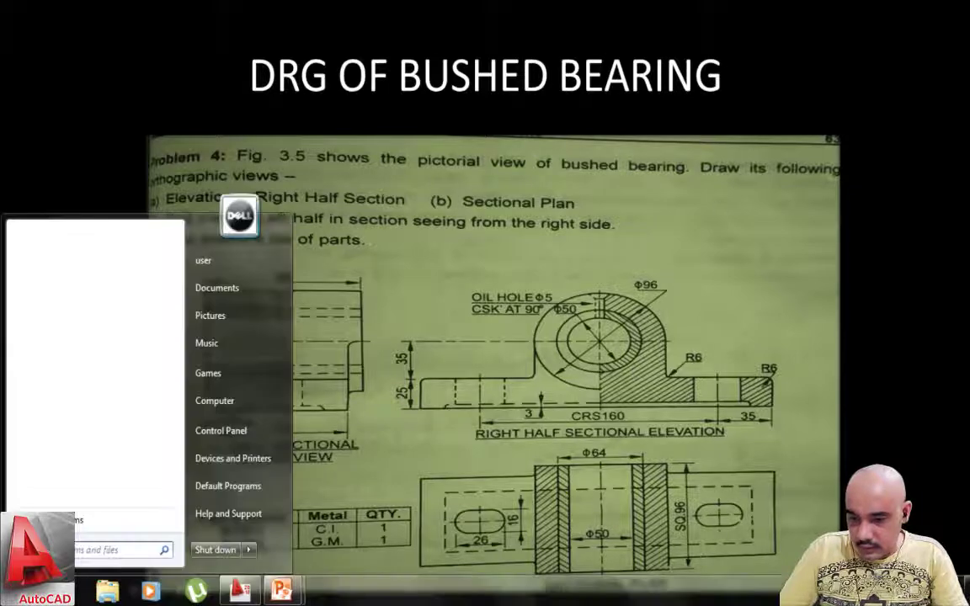
{"action": "left_click", "coordinate": [240, 592]}
{"action": "scroll", "coordinate": [405, 407], "scroll_direction": "down", "scroll_amount": 2}
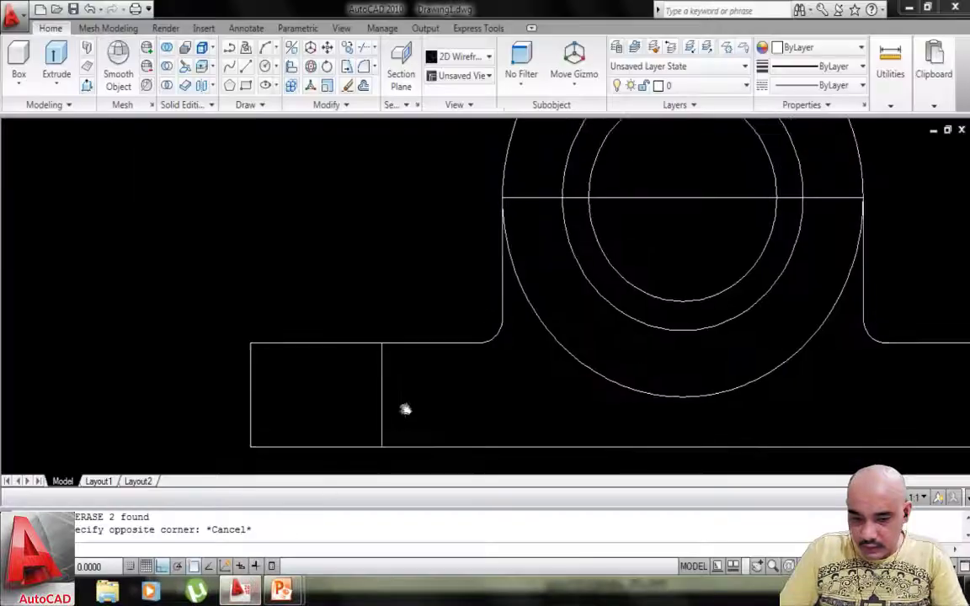
{"action": "middle_click_drag", "start_coordinate": [396, 385], "coordinate": [369, 378]}
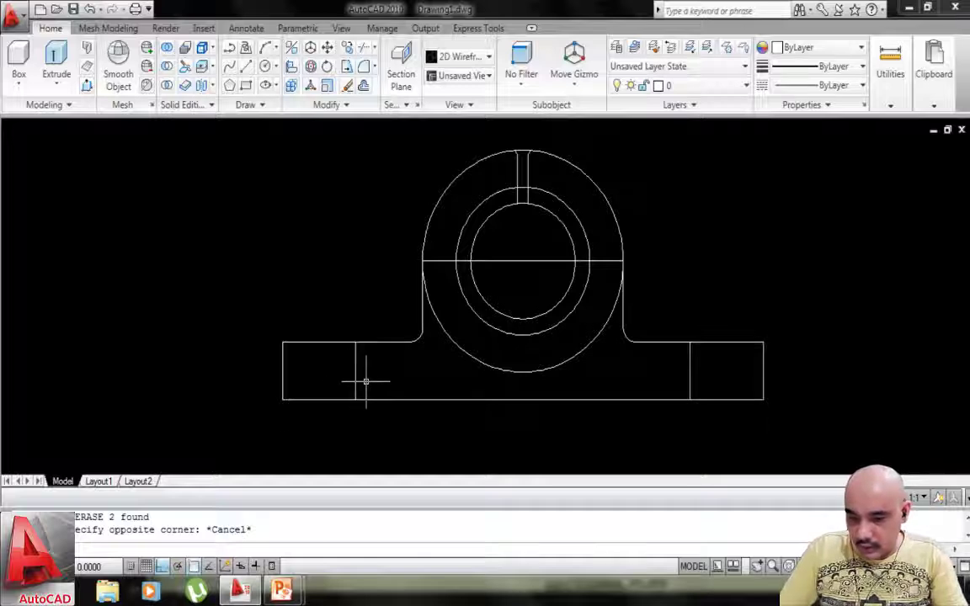
{"action": "type", "text": "0"}
{"action": "key", "text": "Return"}
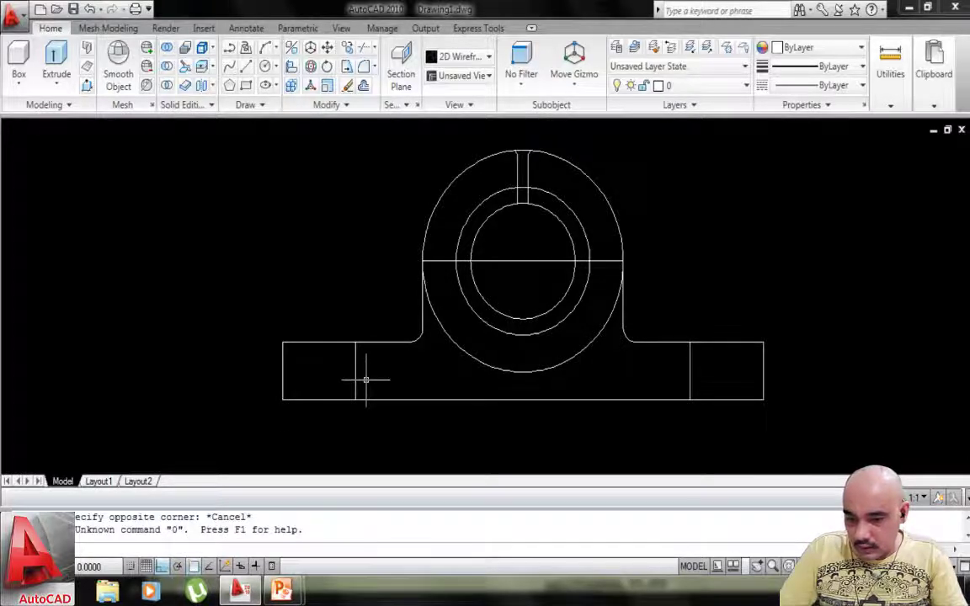
{"action": "type", "text": "15"}
{"action": "key", "text": "Return"}
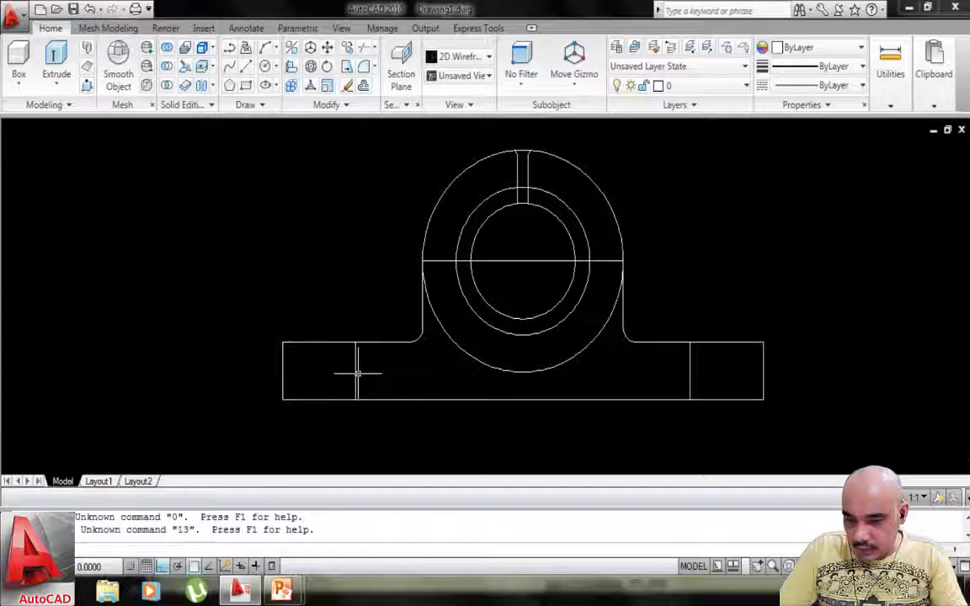
{"action": "key", "text": "Escape"}
{"action": "key", "text": "Escape"}
Offset the vertical centerline of the base's left foot 13 units to each side.
{"action": "type", "text": "o"}
{"action": "key", "text": "Return"}
{"action": "type", "text": "13"}
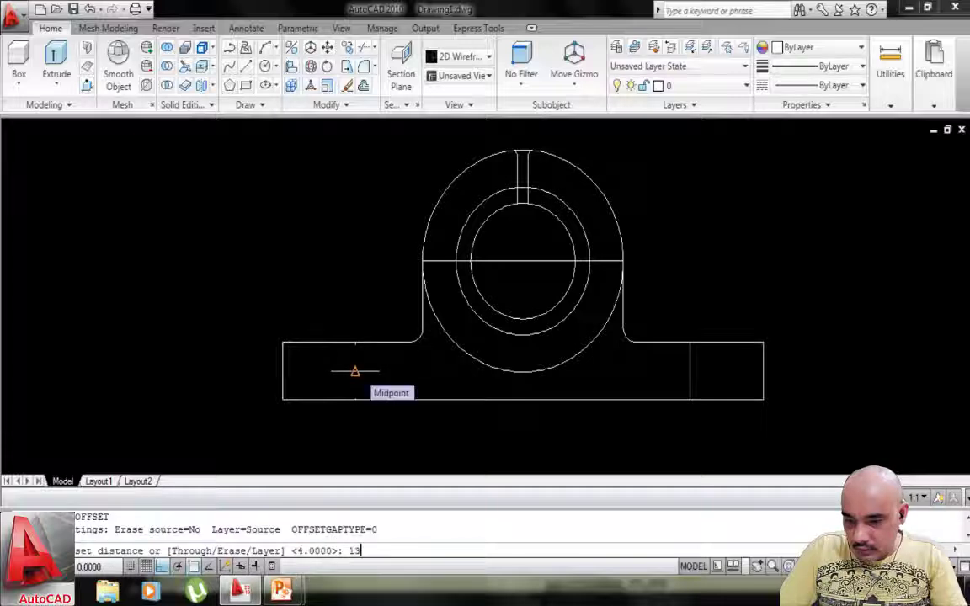
{"action": "key", "text": "Return"}
{"action": "left_click", "coordinate": [356, 370]}
{"action": "left_click", "coordinate": [341, 372]}
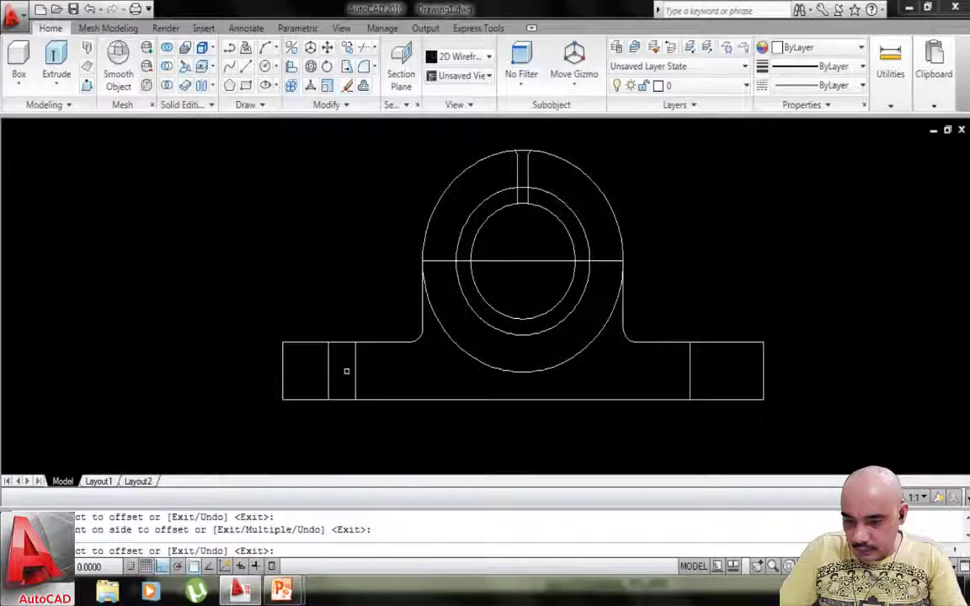
{"action": "left_click", "coordinate": [355, 373]}
{"action": "left_click", "coordinate": [371, 374]}
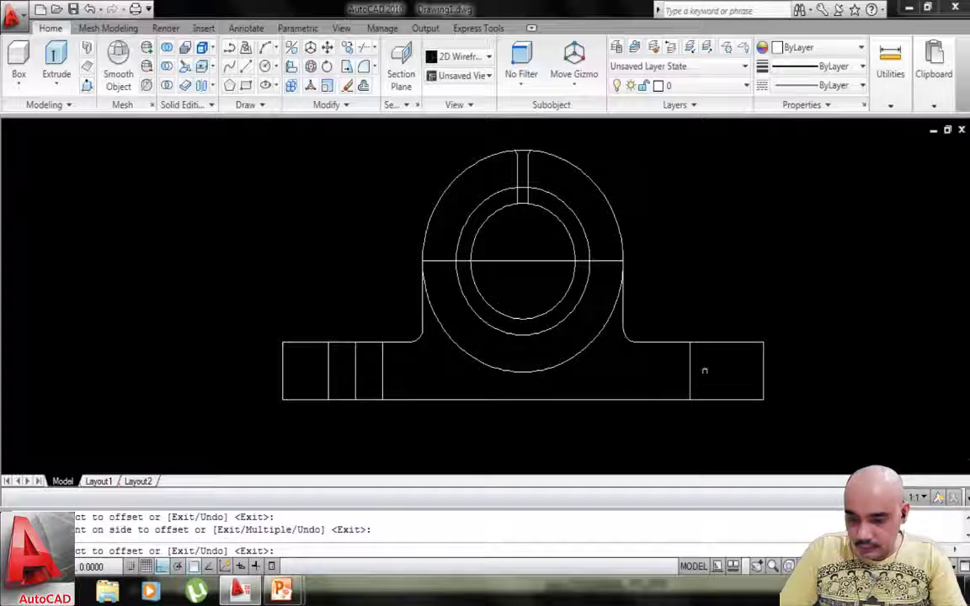
Offset the vertical centerline of the base's right foot to each side by the same 13 units.
{"action": "left_click", "coordinate": [691, 370]}
{"action": "left_click", "coordinate": [722, 372]}
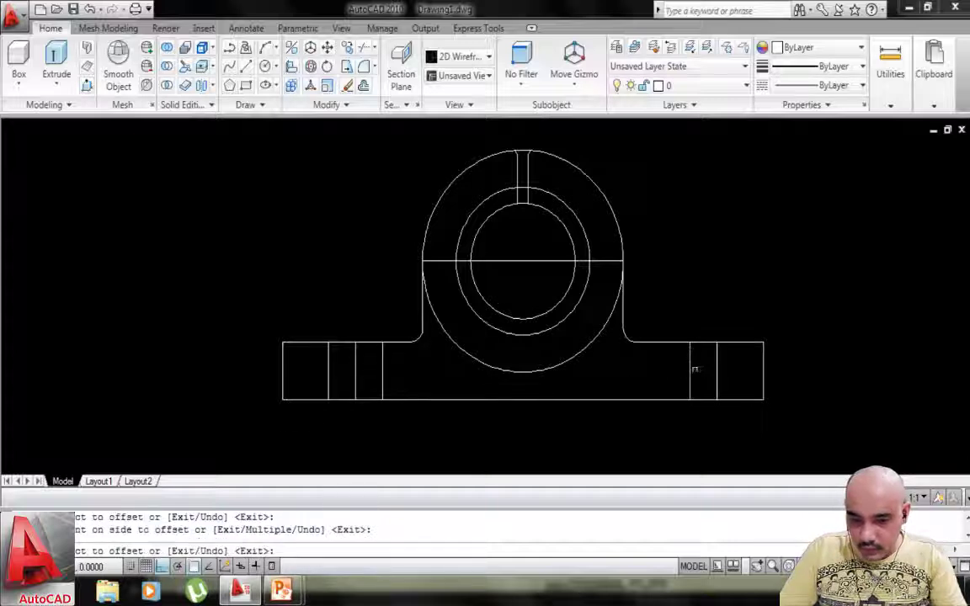
{"action": "left_click", "coordinate": [690, 371]}
{"action": "left_click", "coordinate": [663, 368]}
{"action": "key", "text": "Escape"}
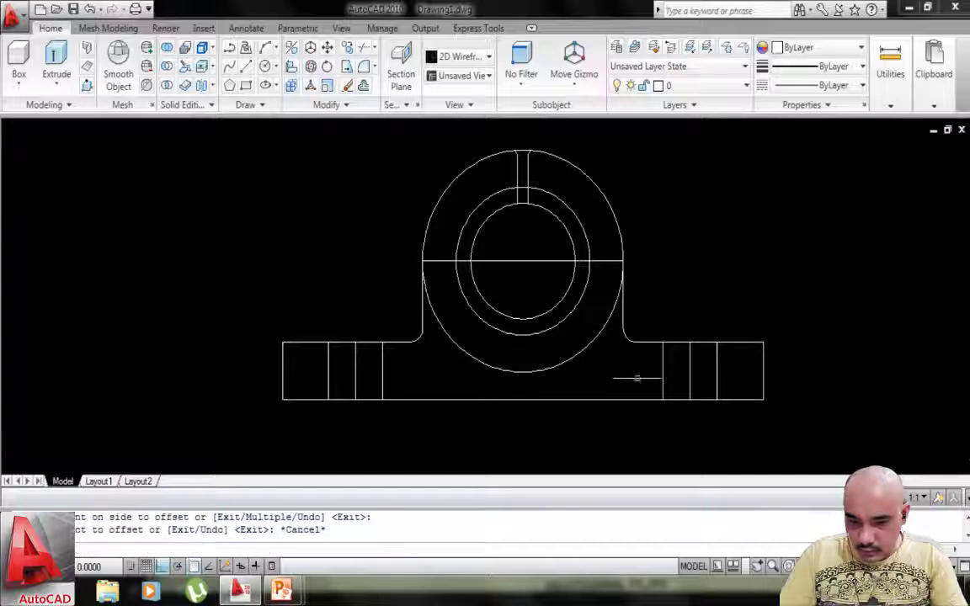
Extend the vertical centerline of the base's left foot beyond both its upper and lower edges.
{"action": "left_click", "coordinate": [360, 376]}
{"action": "left_click", "coordinate": [346, 373]}
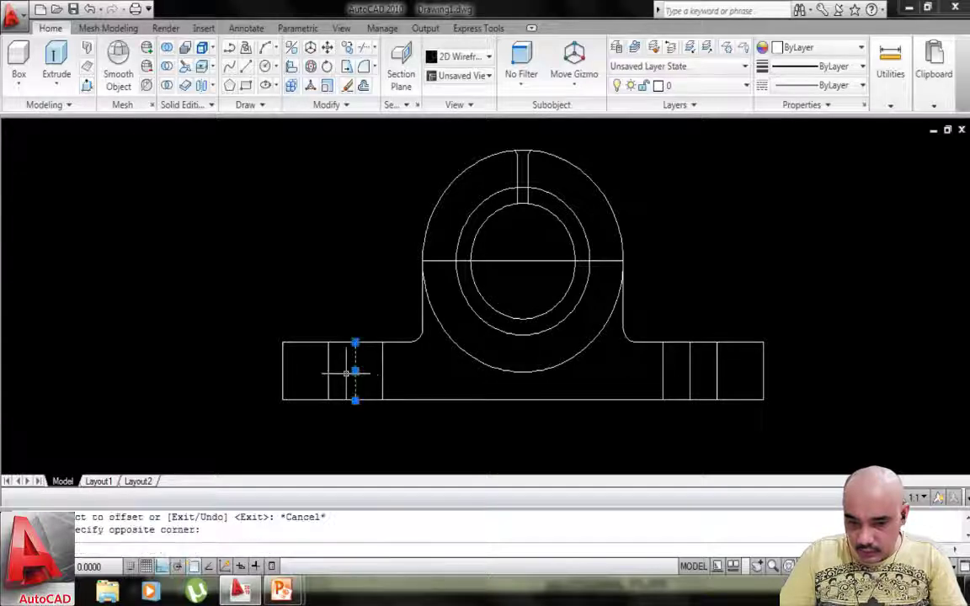
{"action": "left_click", "coordinate": [355, 342]}
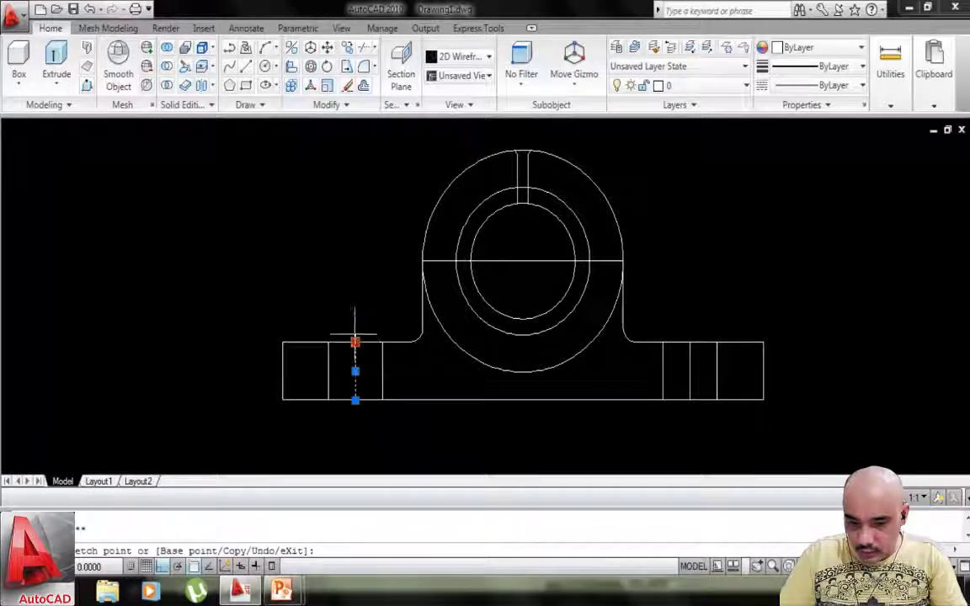
{"action": "left_click", "coordinate": [355, 316]}
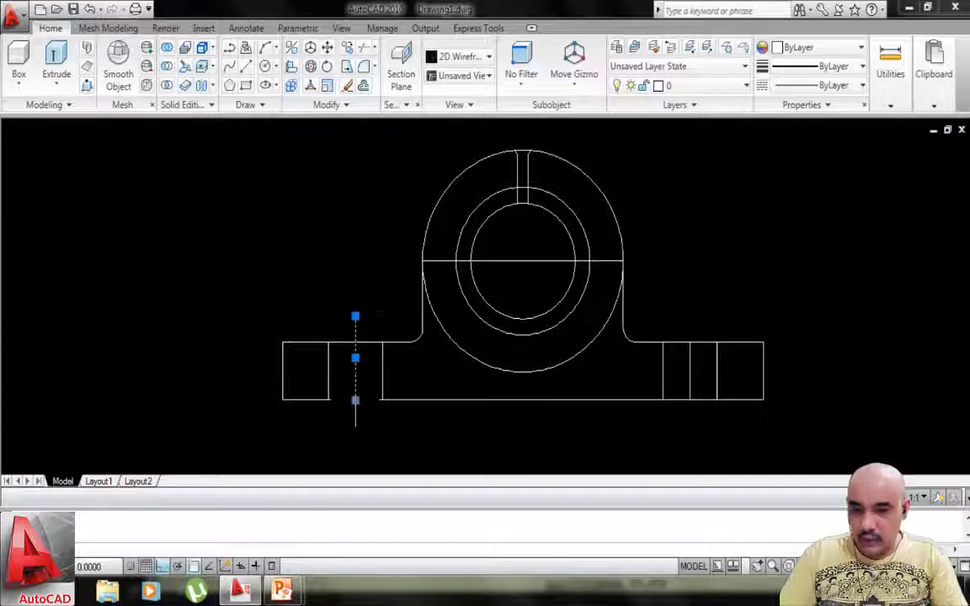
{"action": "left_click", "coordinate": [357, 411]}
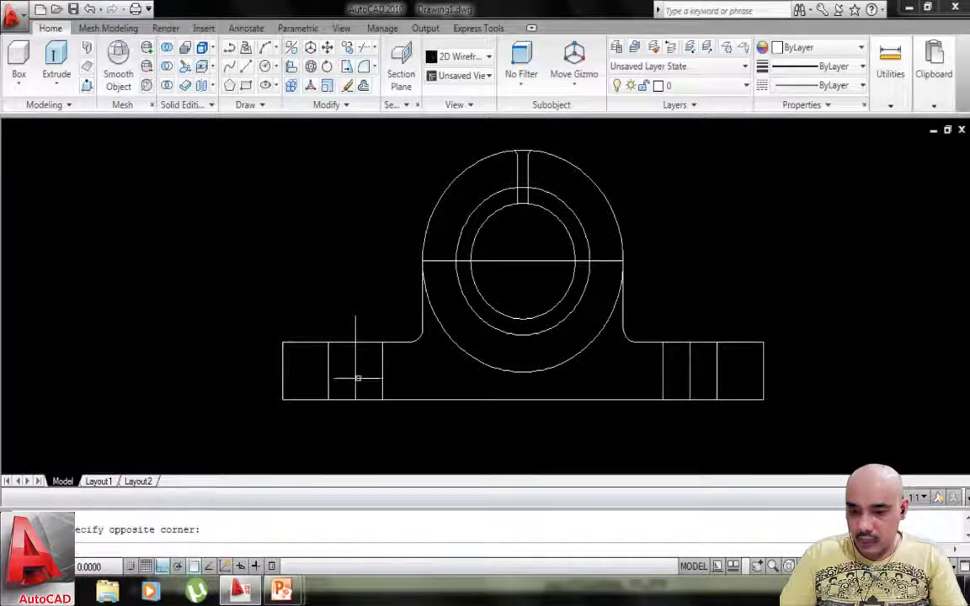
{"action": "left_click", "coordinate": [355, 400]}
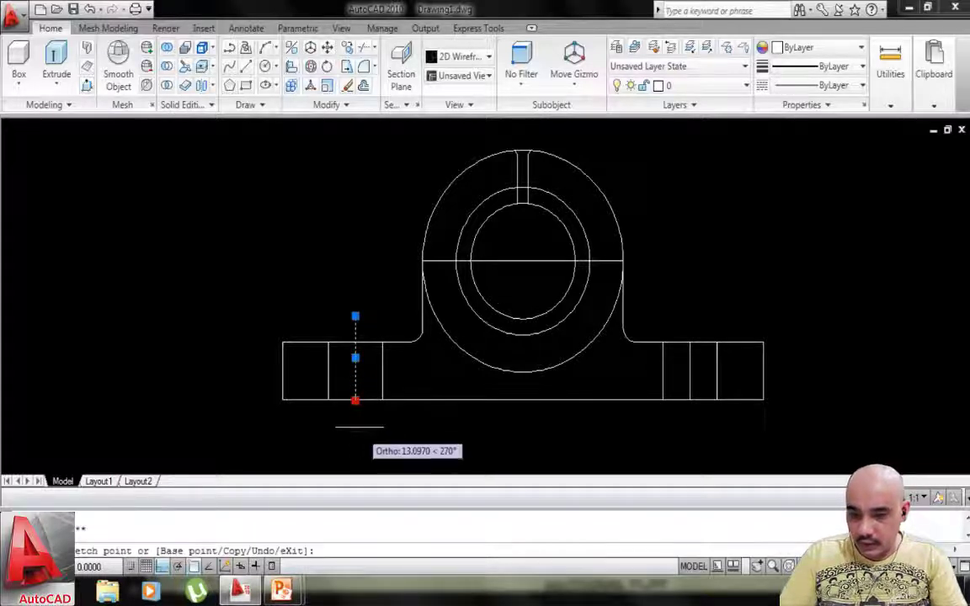
{"action": "left_click", "coordinate": [356, 426]}
{"action": "key", "text": "Escape"}
{"action": "type", "text": "o"}
{"action": "key", "text": "Return"}
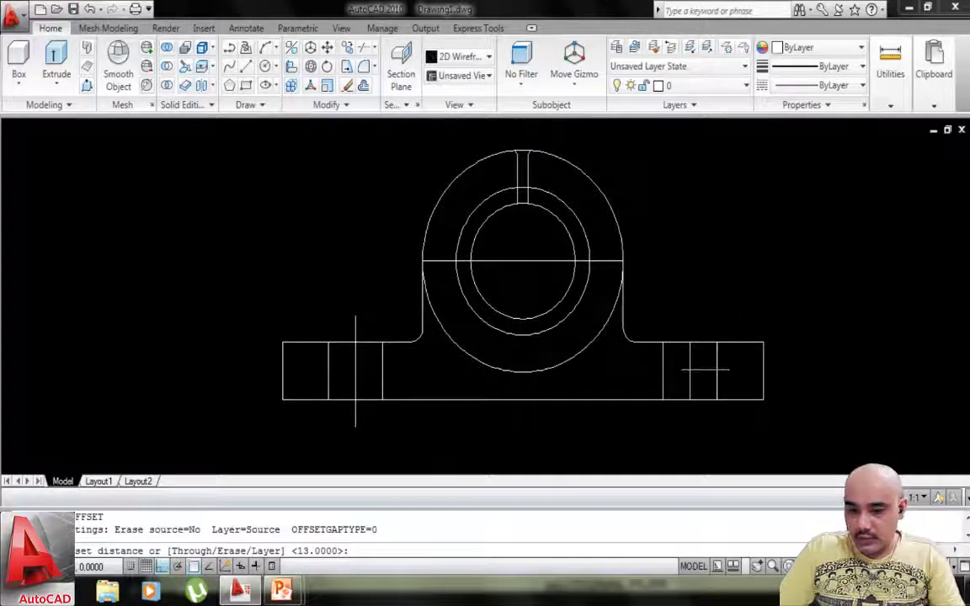
{"action": "left_click", "coordinate": [690, 371]}
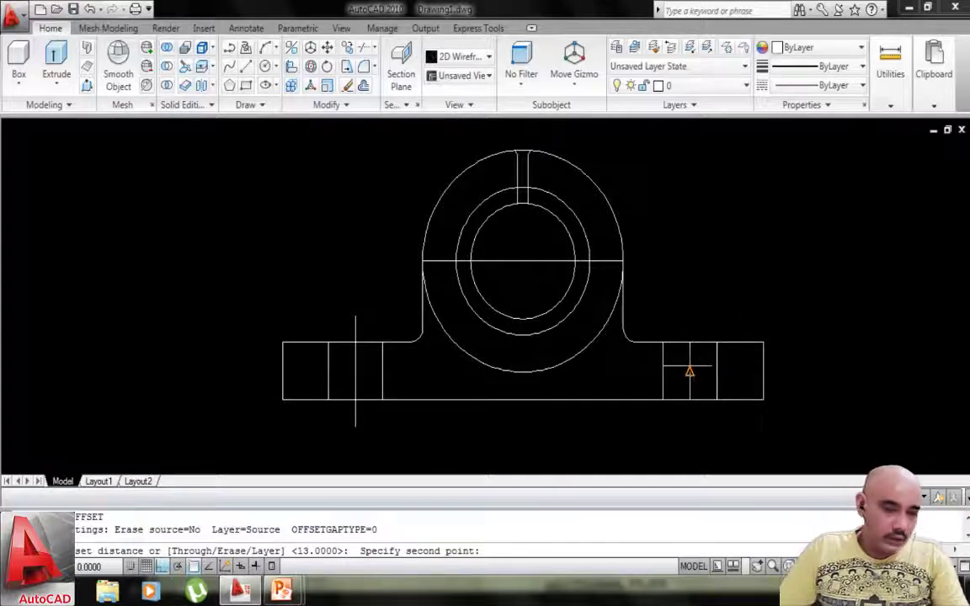
{"action": "key", "text": "Escape"}
Extend the vertical centerline of the base's right foot a short distance above and below the foot.
{"action": "left_click", "coordinate": [690, 371]}
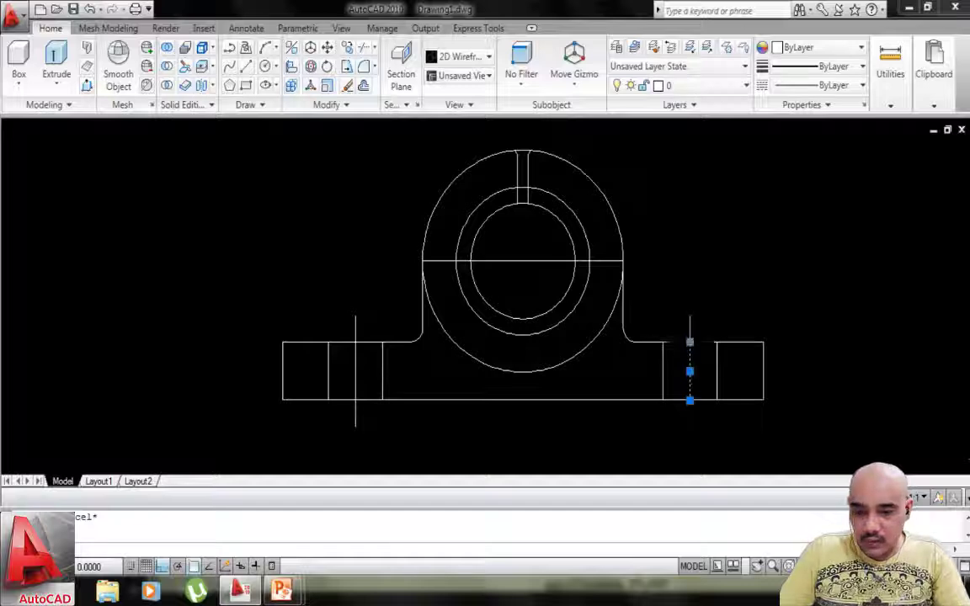
{"action": "left_click", "coordinate": [689, 342]}
{"action": "left_click", "coordinate": [689, 317]}
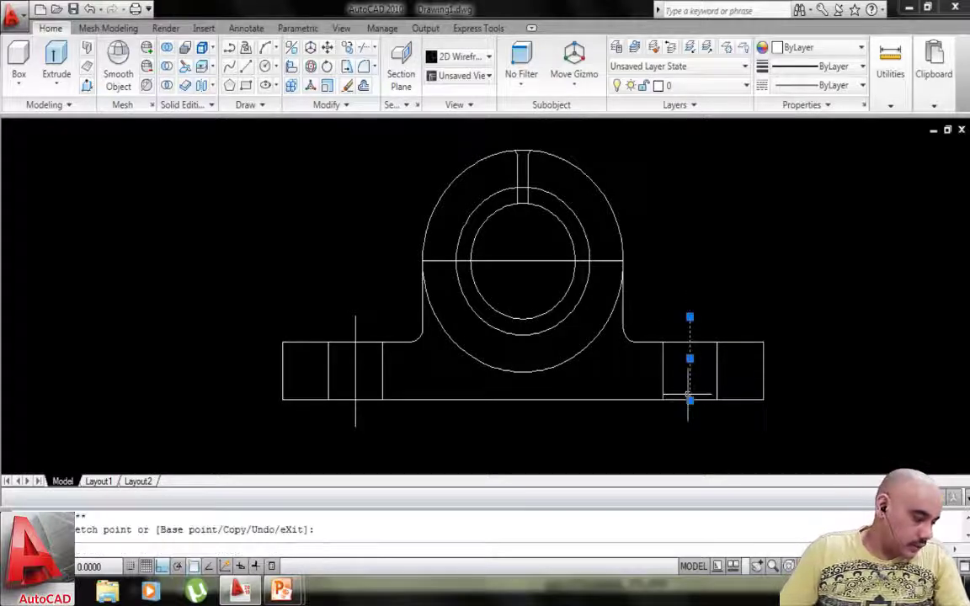
{"action": "left_click", "coordinate": [689, 401]}
{"action": "left_click", "coordinate": [689, 419]}
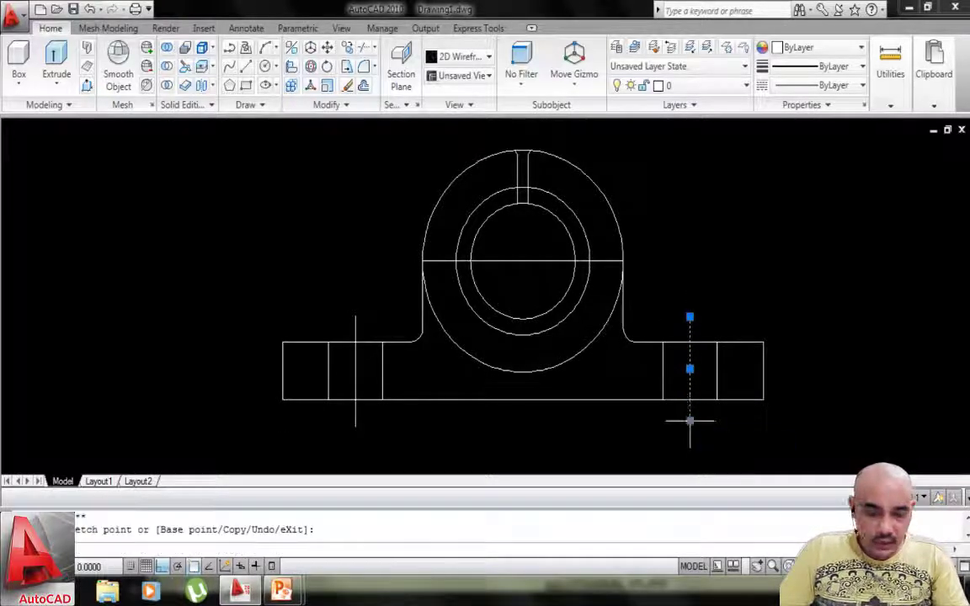
{"action": "key", "text": "Escape"}
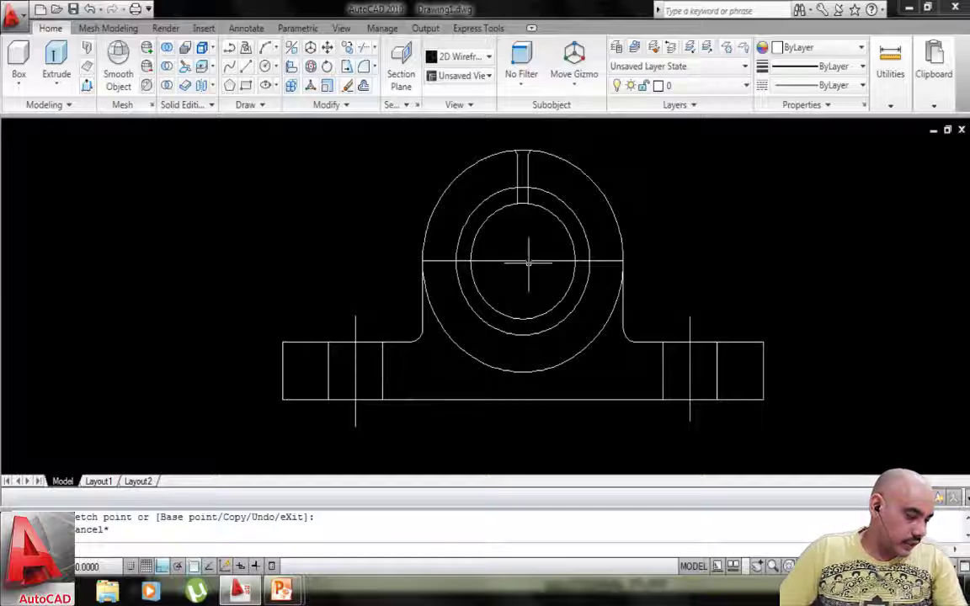
Erase the horizontal centerline running through the bore and the outer circle.
{"action": "left_click", "coordinate": [484, 261]}
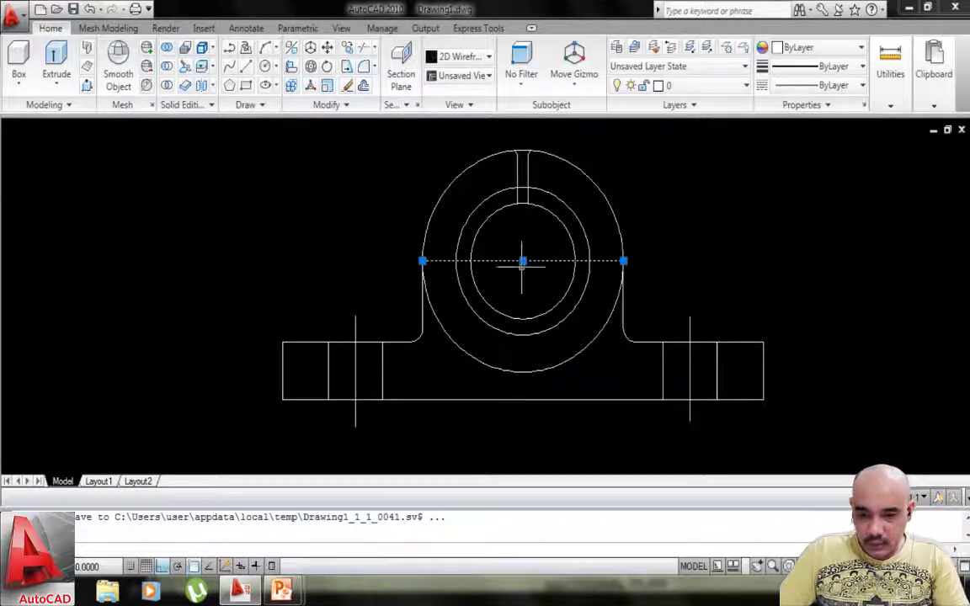
{"action": "key", "text": "Delete"}
{"action": "mouse_move", "coordinate": [524, 281]}
{"action": "middle_mouse_down"}
{"action": "mouse_move", "coordinate": [522, 264]}
{"action": "mouse_move", "coordinate": [538, 319]}
{"action": "middle_mouse_up"}
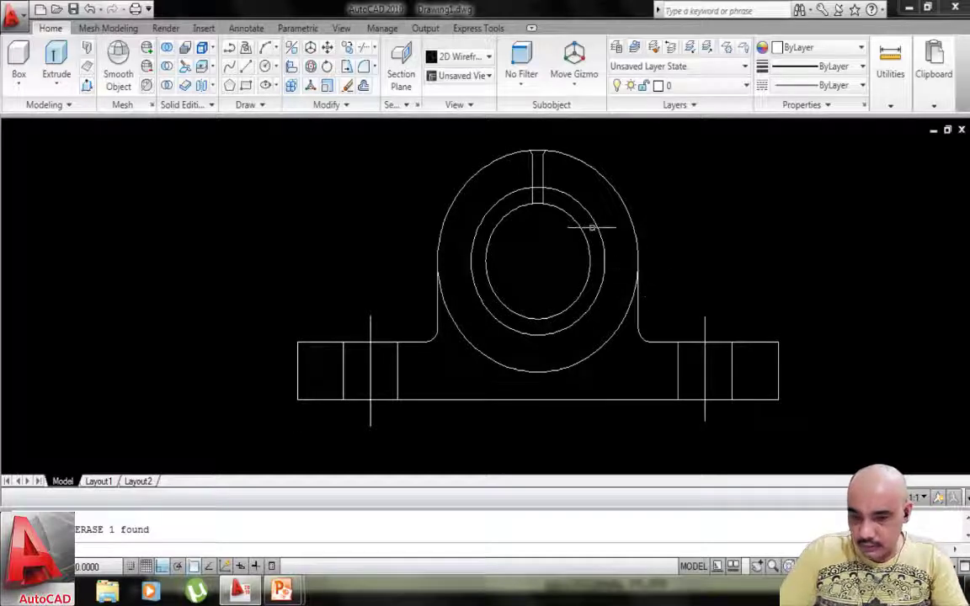
{"action": "scroll", "coordinate": [560, 198], "scroll_direction": "up", "scroll_amount": 4}
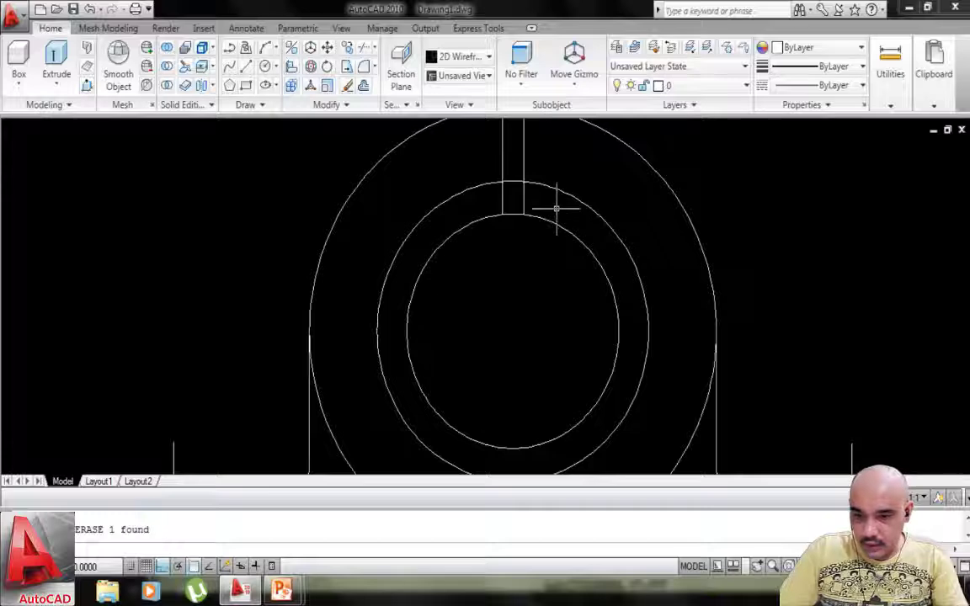
{"action": "scroll", "coordinate": [555, 204], "scroll_direction": "down", "scroll_amount": 3}
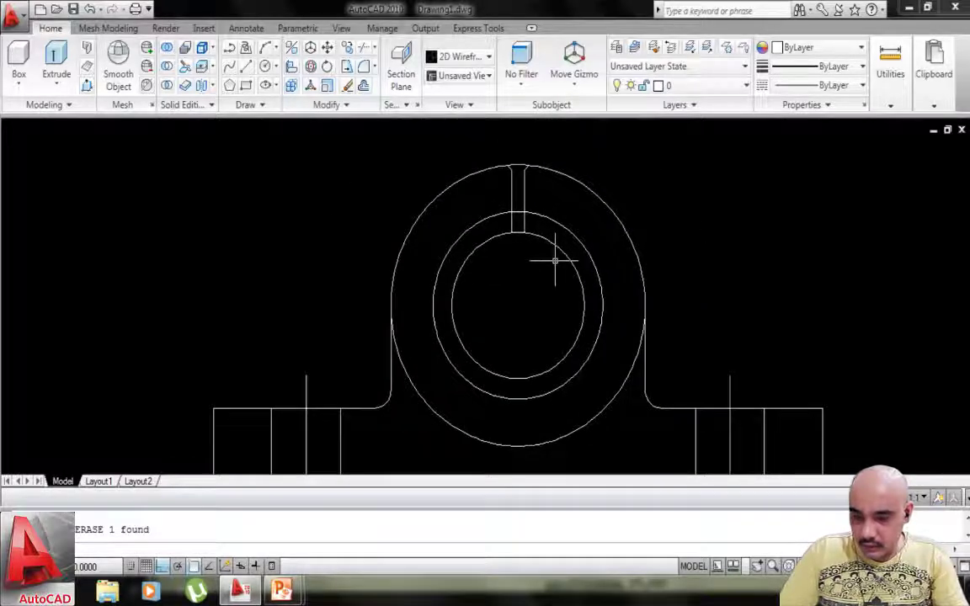
{"action": "type", "text": "h"}
{"action": "key", "text": "Return"}
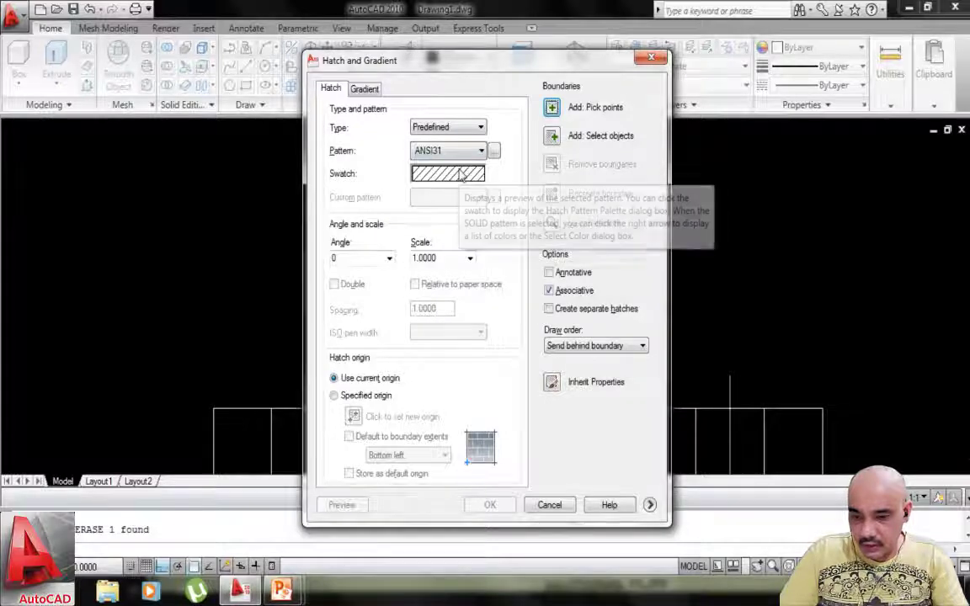
{"action": "left_click", "coordinate": [552, 107]}
{"action": "left_click", "coordinate": [576, 207]}
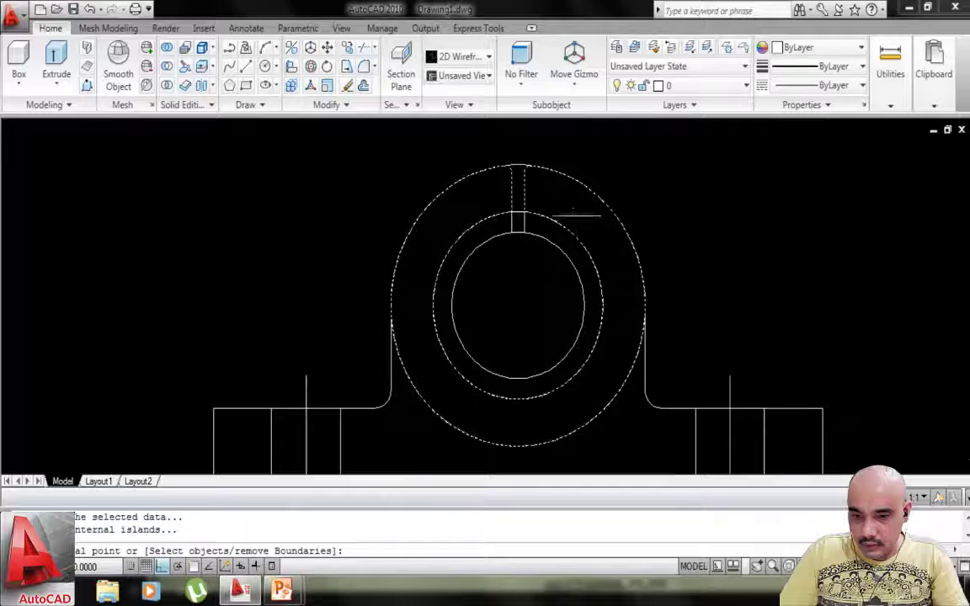
{"action": "key", "text": "Escape"}
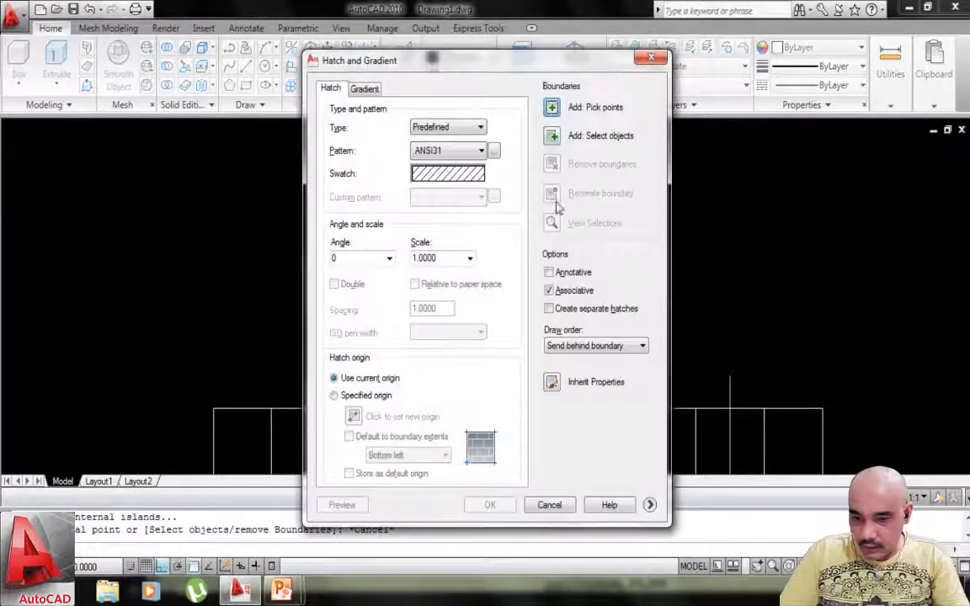
{"action": "left_click", "coordinate": [551, 136]}
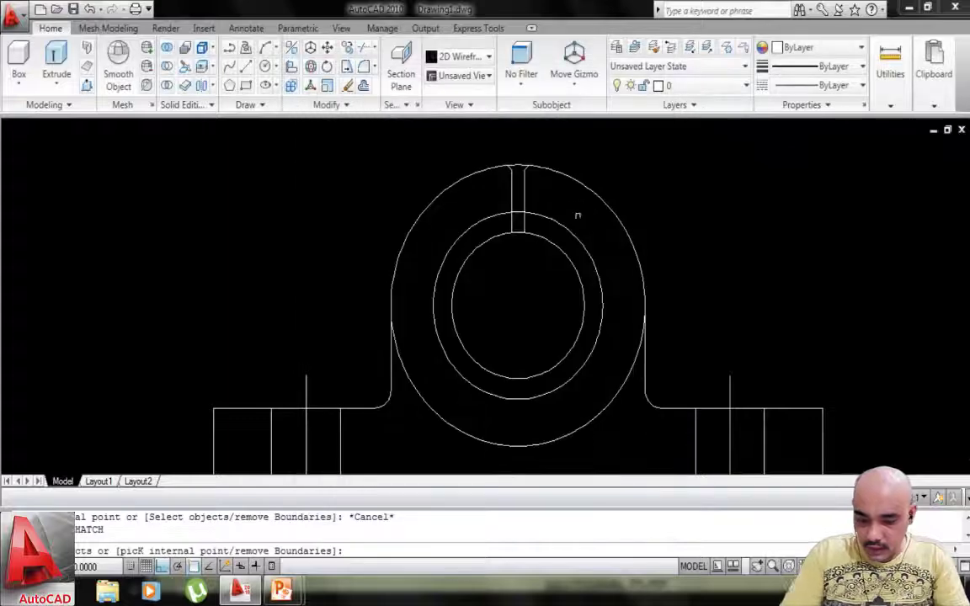
{"action": "key", "text": "Escape"}
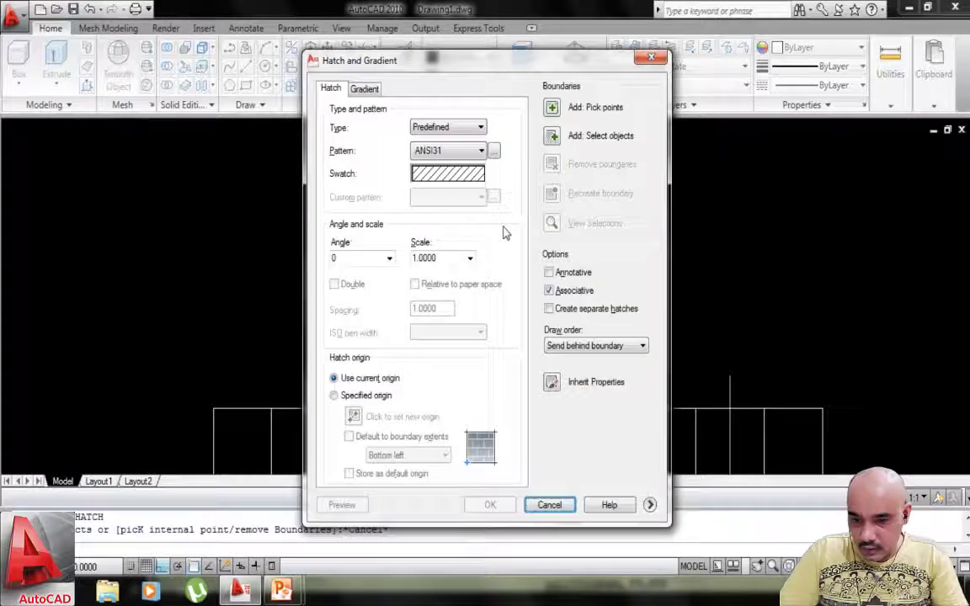
{"action": "left_click", "coordinate": [461, 151]}
{"action": "left_click", "coordinate": [462, 157]}
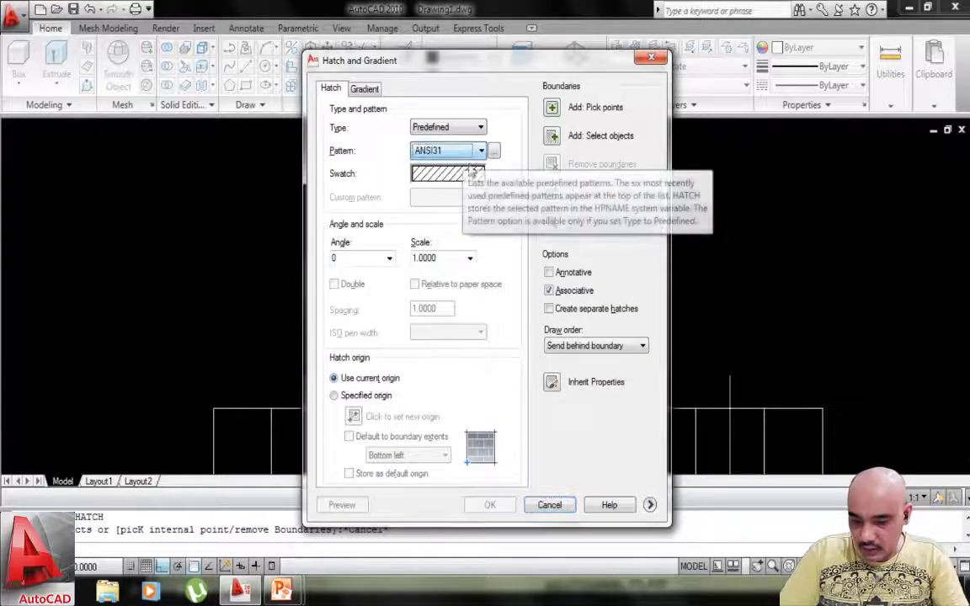
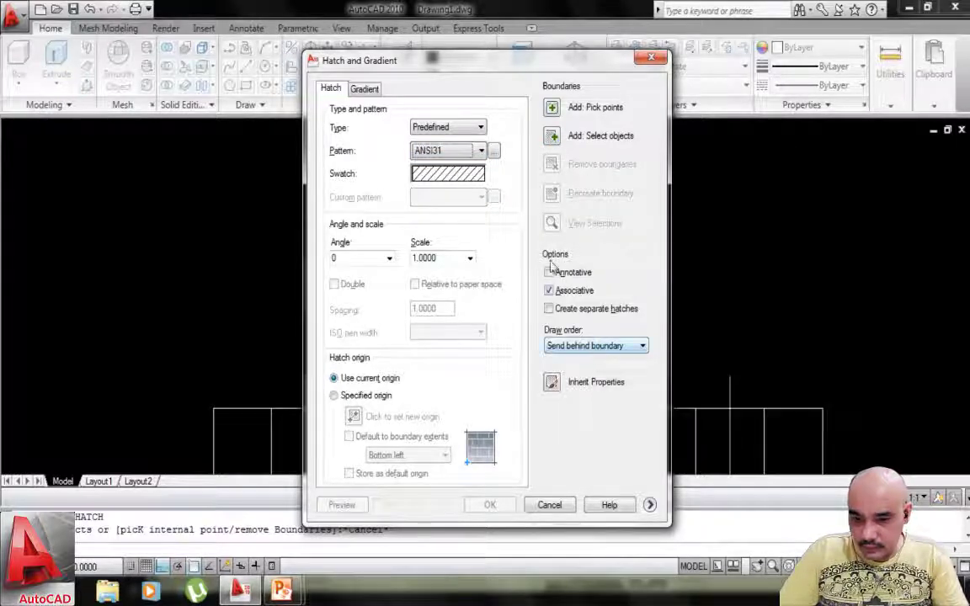
{"action": "left_click", "coordinate": [552, 107]}
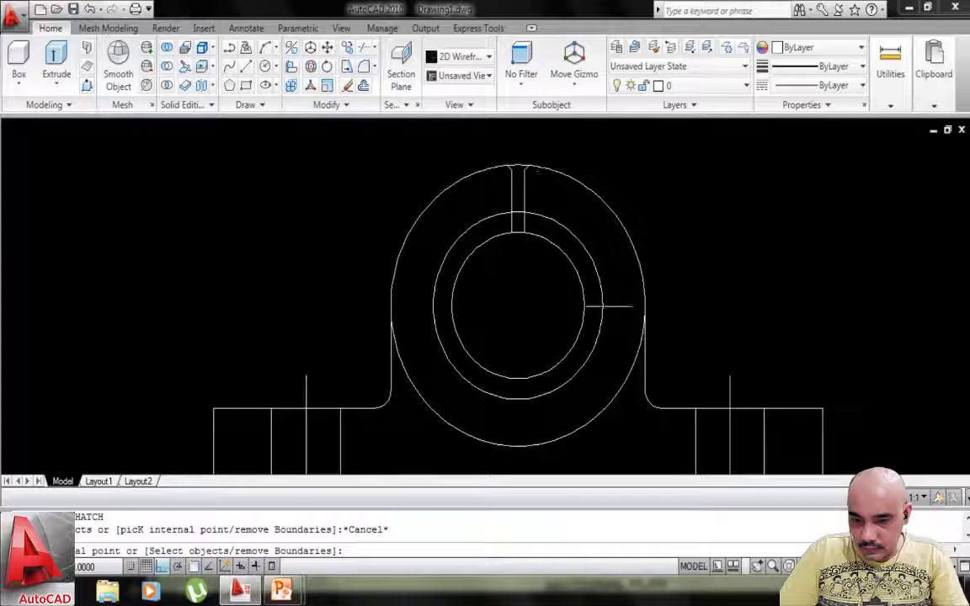
{"action": "left_click", "coordinate": [589, 336]}
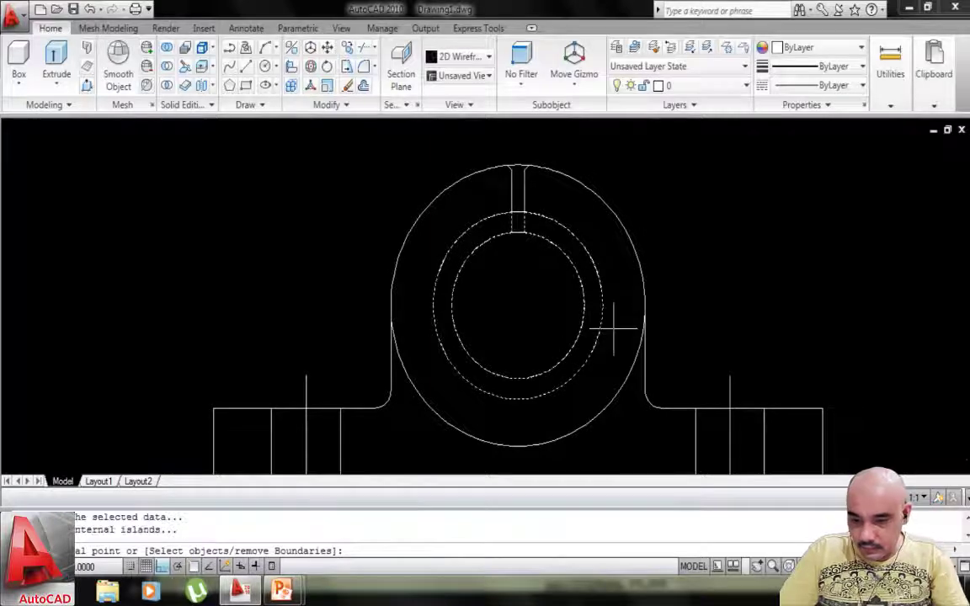
{"action": "key", "text": "Return"}
{"action": "key", "text": "Escape"}
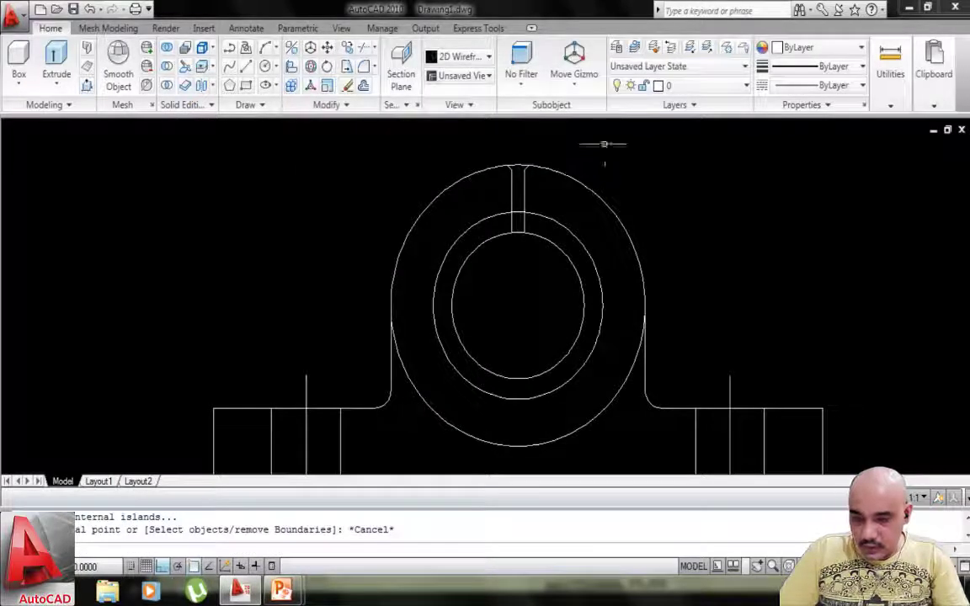
Draw a vertical line from the outer circle's top through the bore center to just below the outer circle.
{"action": "type", "text": "l"}
{"action": "key", "text": "Return"}
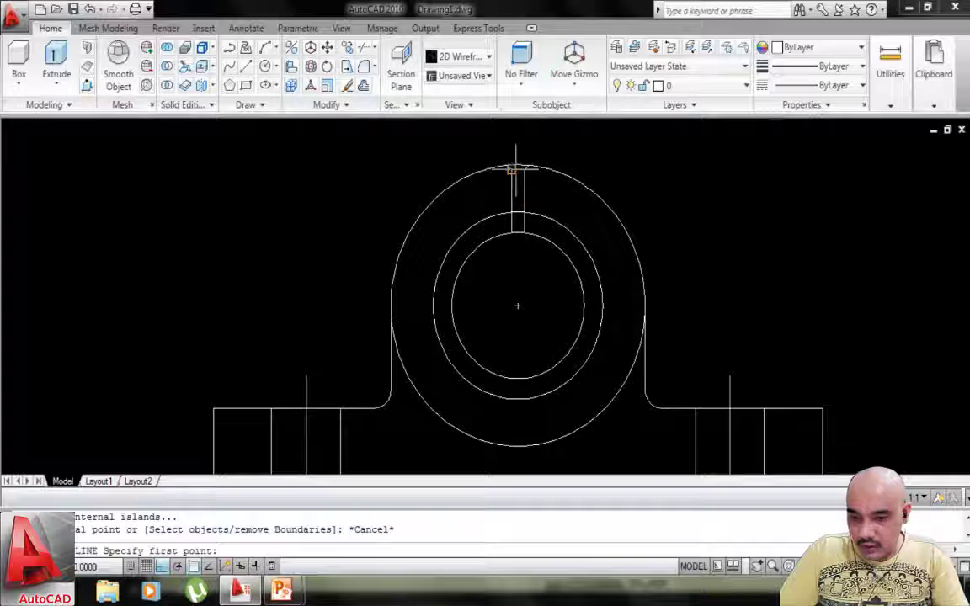
{"action": "left_click", "coordinate": [518, 165]}
{"action": "left_click", "coordinate": [518, 462]}
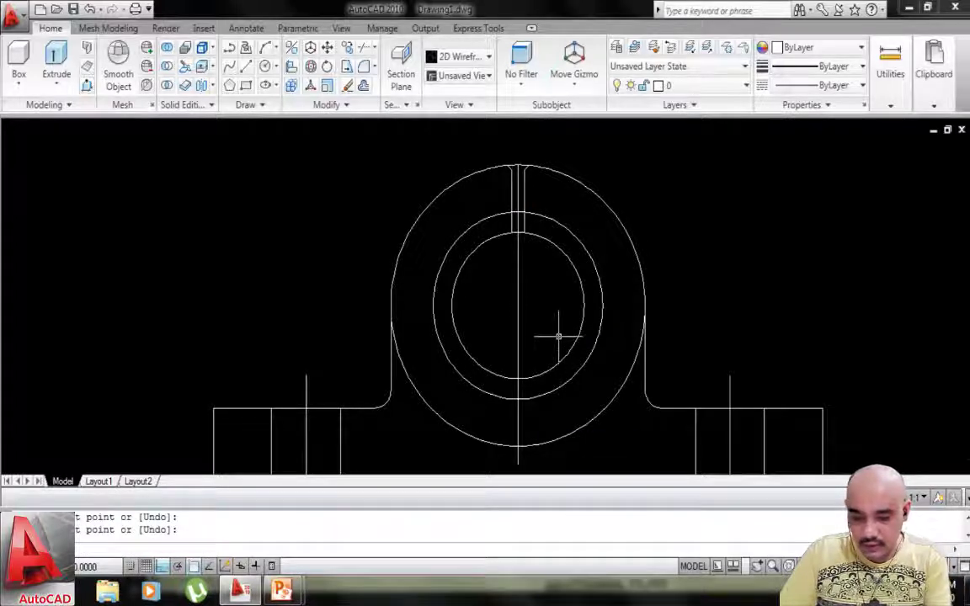
Hatch the right half of the housing ring and the bushing with the ANSI31 pattern at scale 1.
{"action": "type", "text": "h"}
{"action": "key", "text": "Return"}
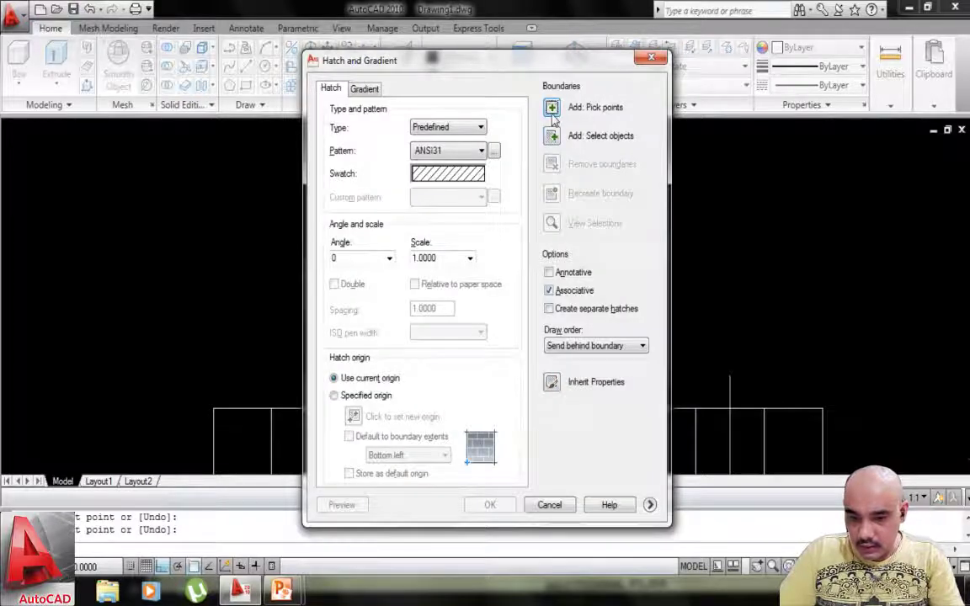
{"action": "left_click", "coordinate": [552, 110]}
{"action": "left_click", "coordinate": [582, 219]}
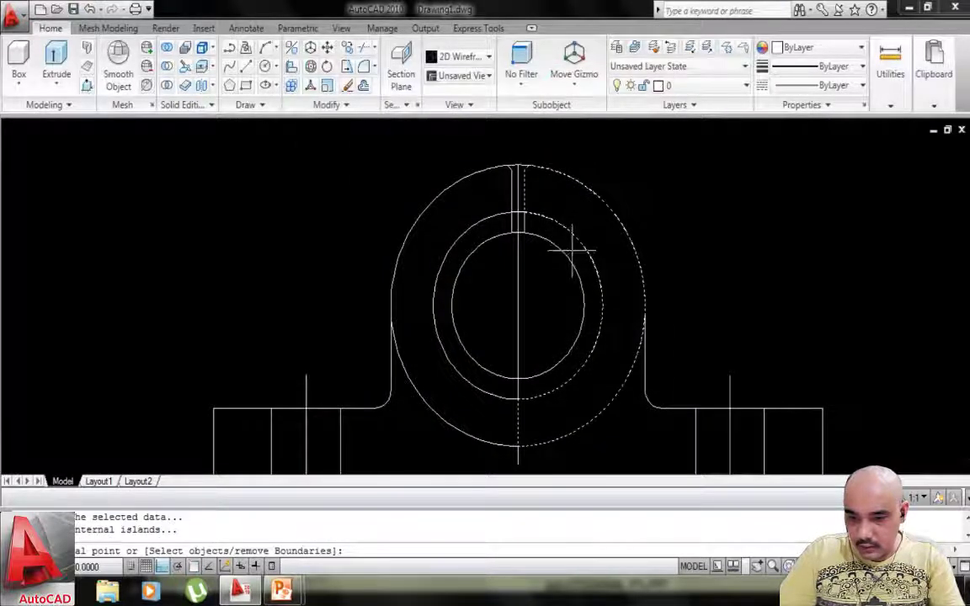
{"action": "key", "text": "Return"}
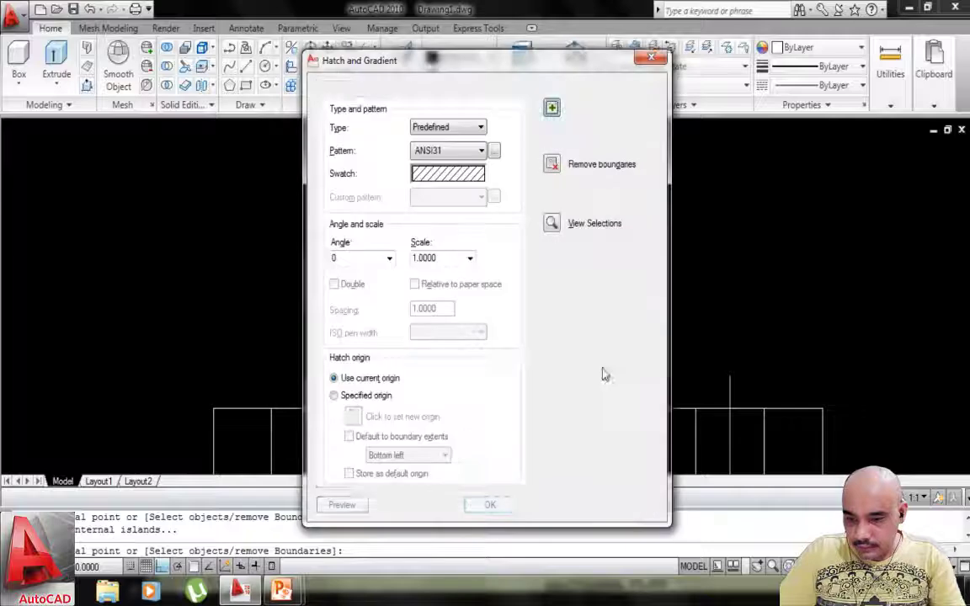
{"action": "left_click", "coordinate": [490, 504]}
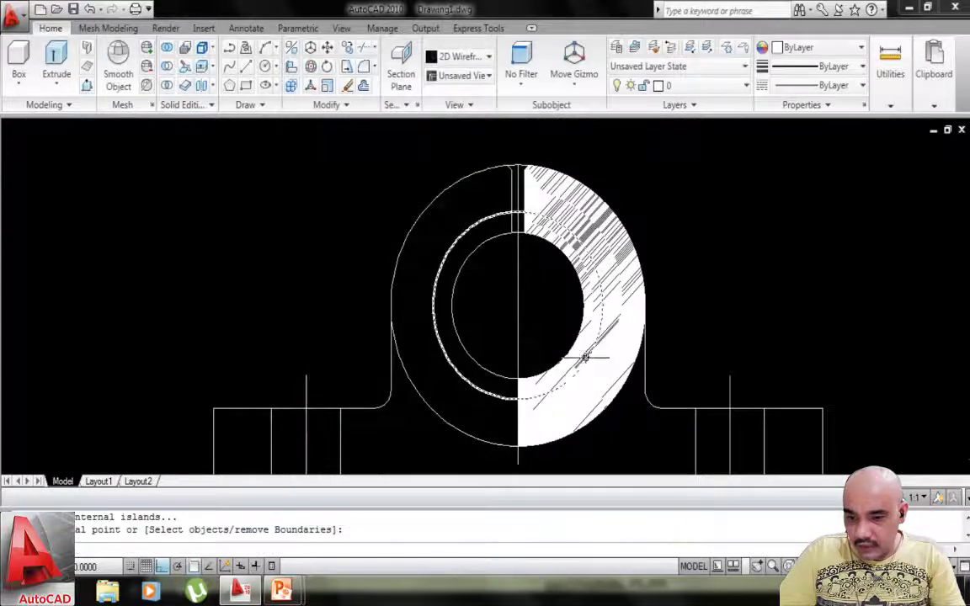
{"action": "key", "text": "Return"}
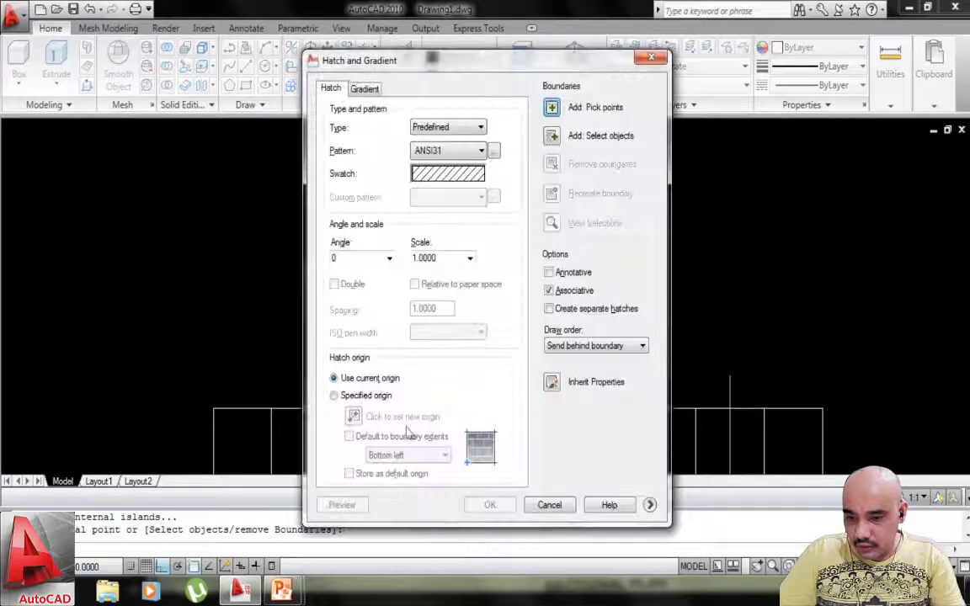
{"action": "double_click", "coordinate": [446, 261]}
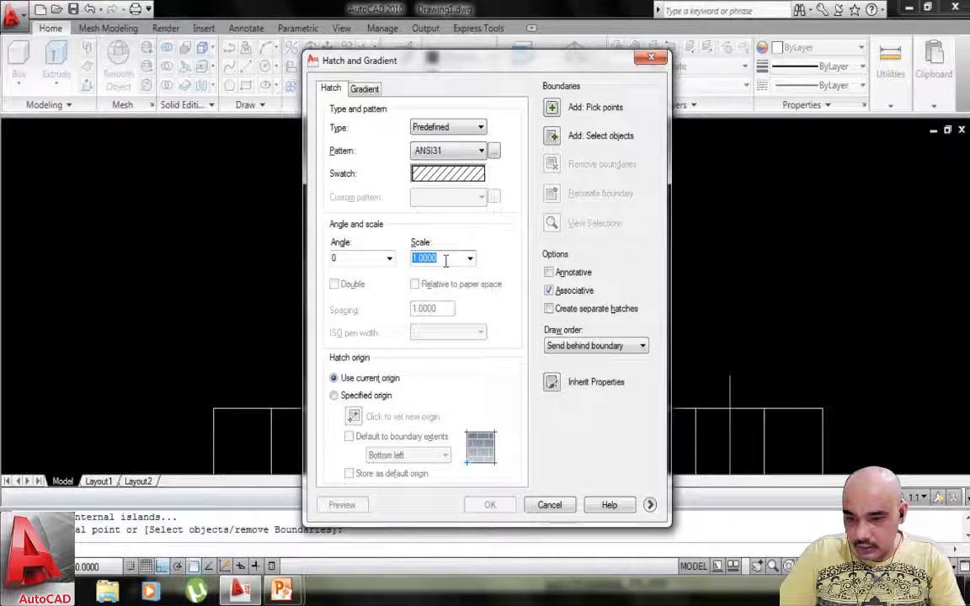
{"action": "type", "text": "3"}
{"action": "key", "text": "Return"}
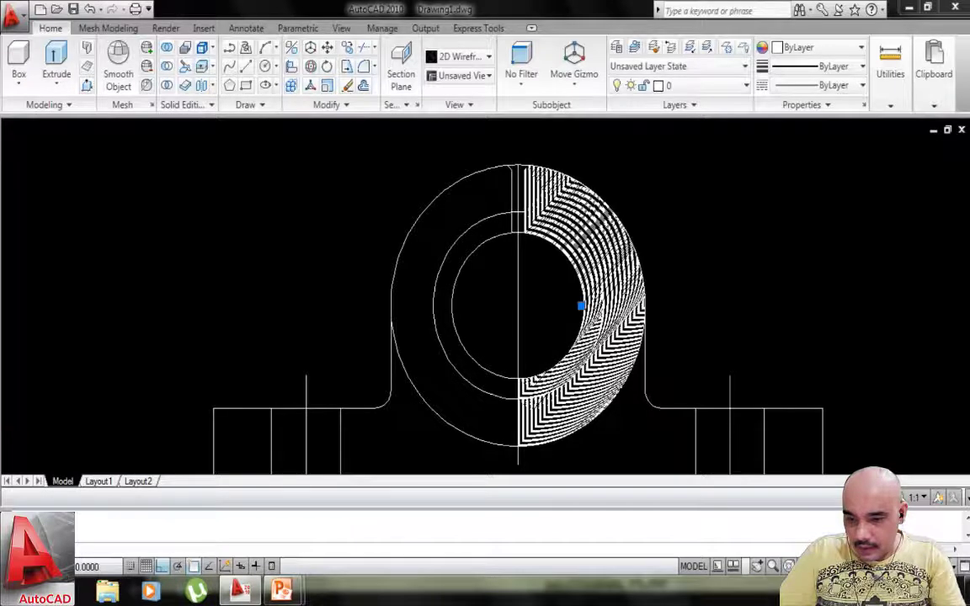
Try the Custom pattern type on the right-half hatch and switch it back to the Predefined ANSI31 pattern.
{"action": "double_click", "coordinate": [593, 251]}
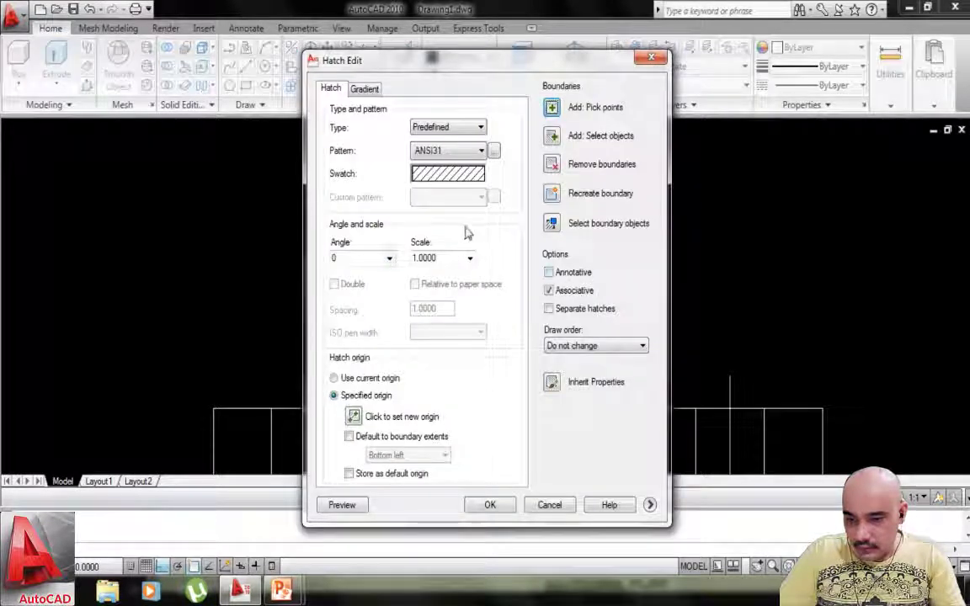
{"action": "left_click", "coordinate": [479, 128]}
{"action": "left_click", "coordinate": [450, 162]}
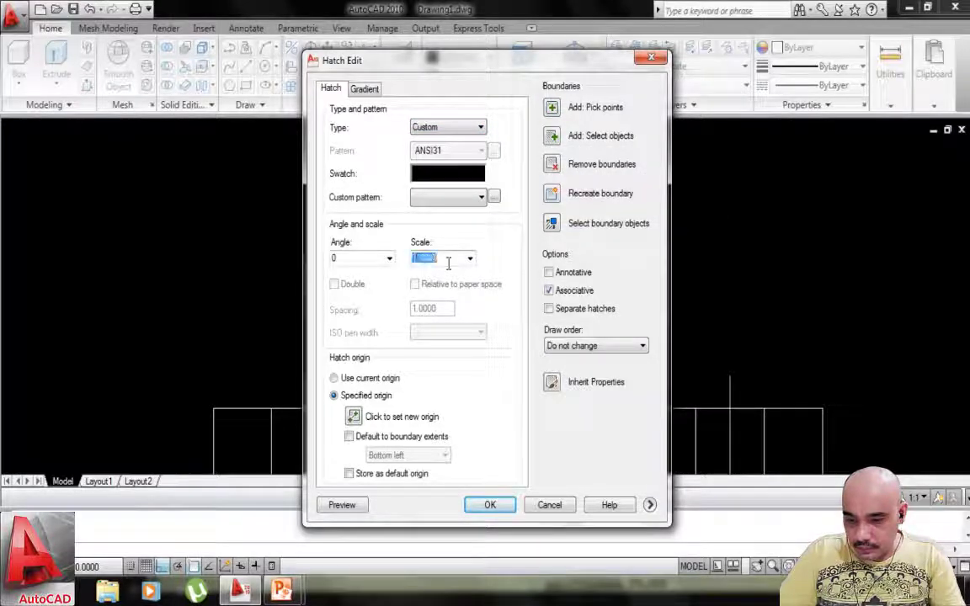
{"action": "left_click", "coordinate": [480, 127]}
{"action": "left_click", "coordinate": [480, 129]}
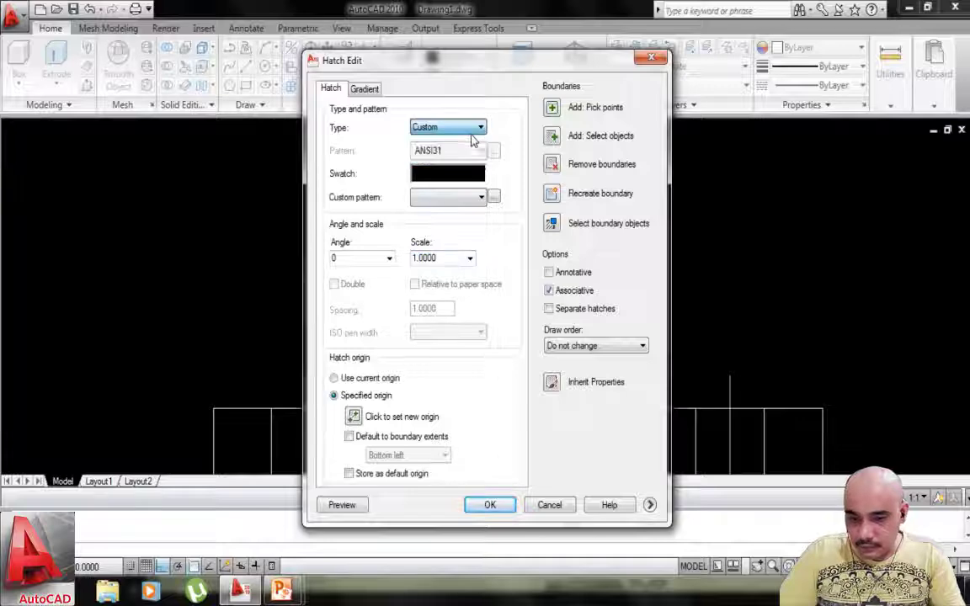
{"action": "left_click", "coordinate": [480, 199]}
{"action": "left_click", "coordinate": [429, 225]}
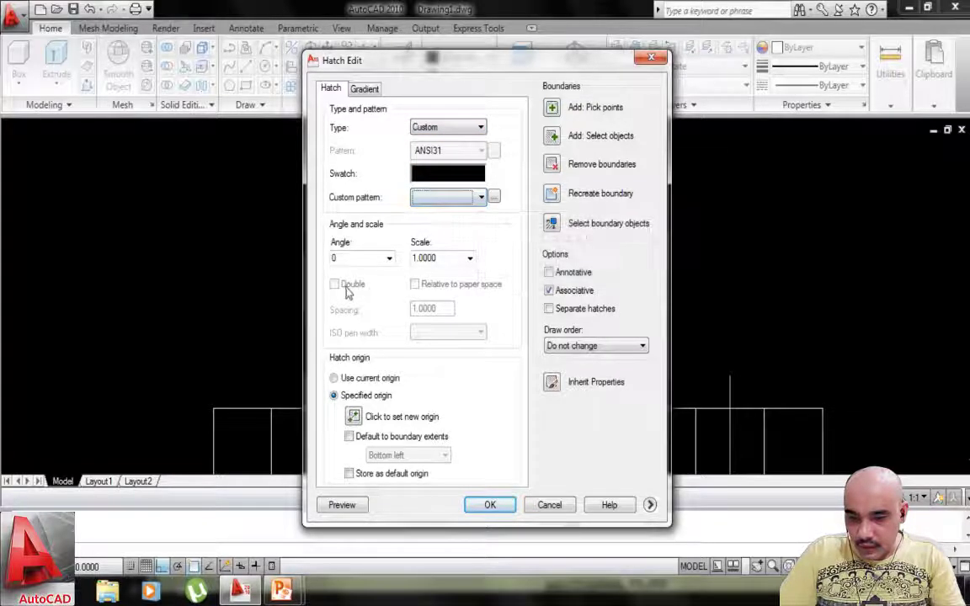
{"action": "left_click", "coordinate": [345, 378]}
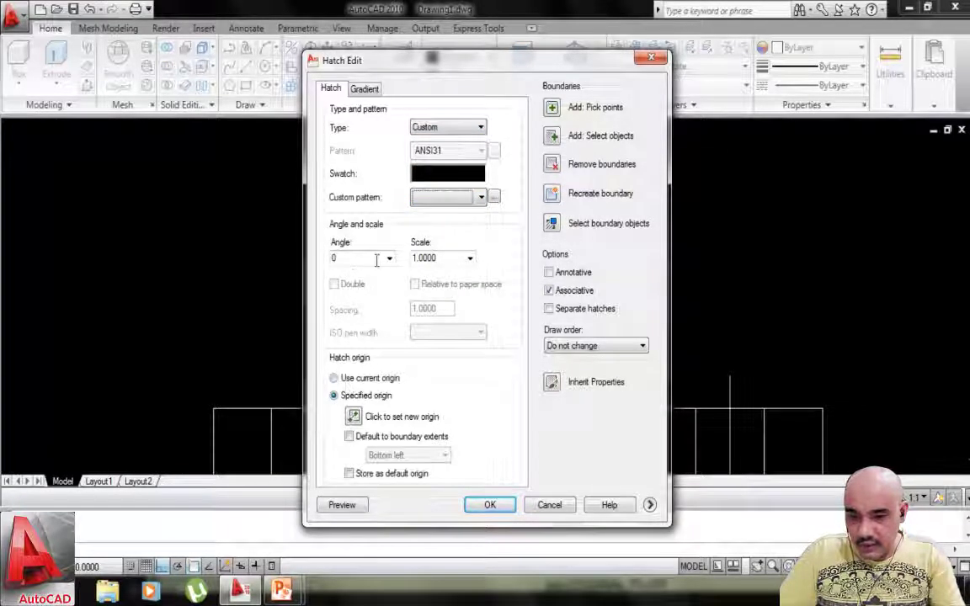
{"action": "left_click", "coordinate": [470, 258]}
{"action": "left_click", "coordinate": [454, 262]}
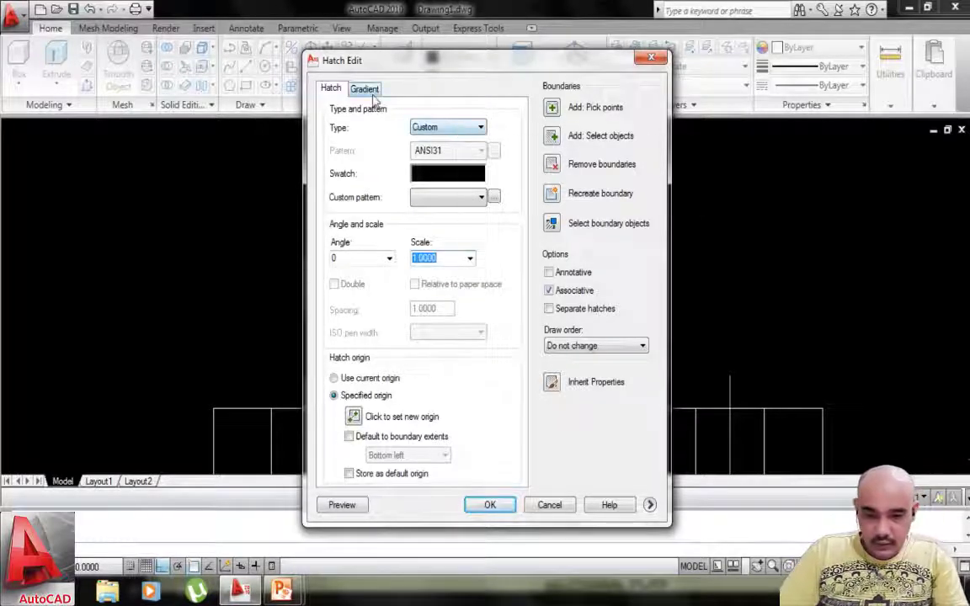
{"action": "left_click", "coordinate": [477, 128]}
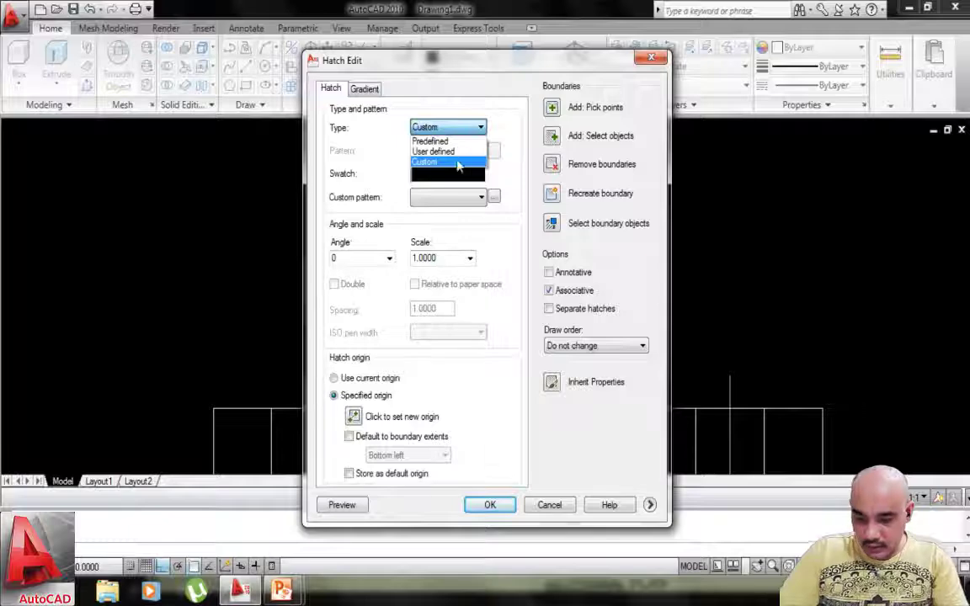
{"action": "left_click", "coordinate": [430, 141]}
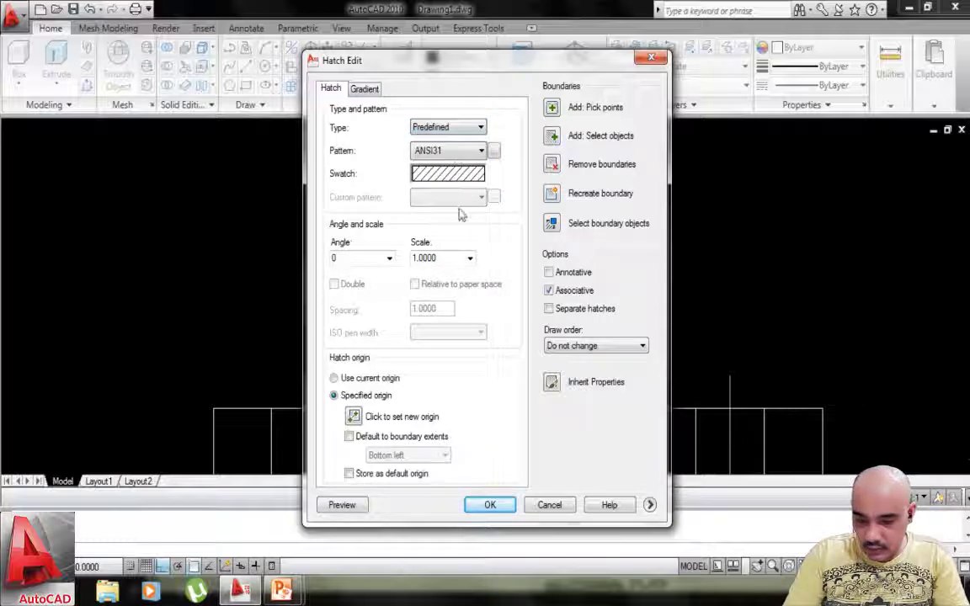
{"action": "left_click", "coordinate": [498, 506]}
Offset the base's bottom edge upward by 3.
{"action": "scroll", "coordinate": [623, 332], "scroll_direction": "up", "scroll_amount": 10}
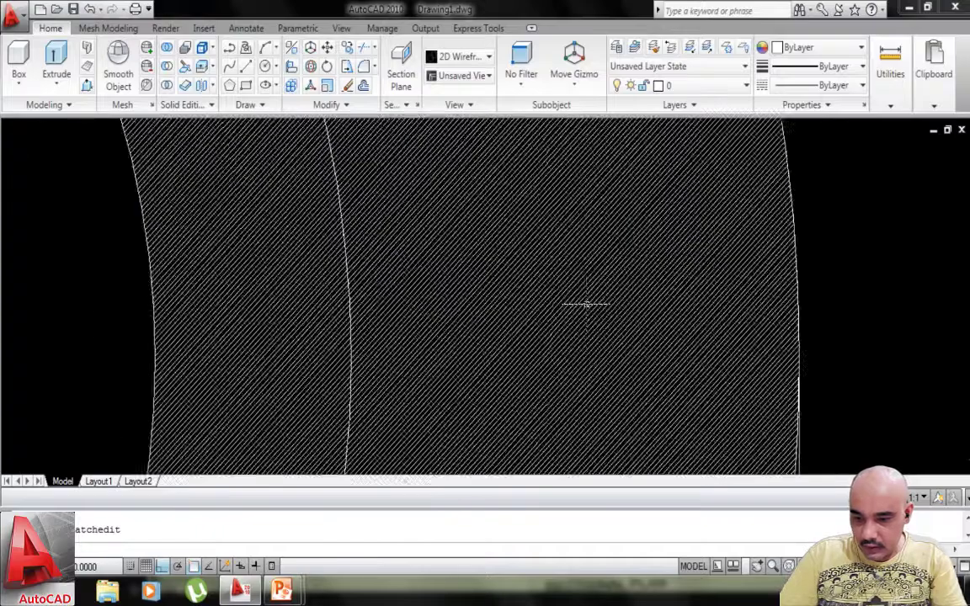
{"action": "scroll", "coordinate": [581, 303], "scroll_direction": "down", "scroll_amount": 10}
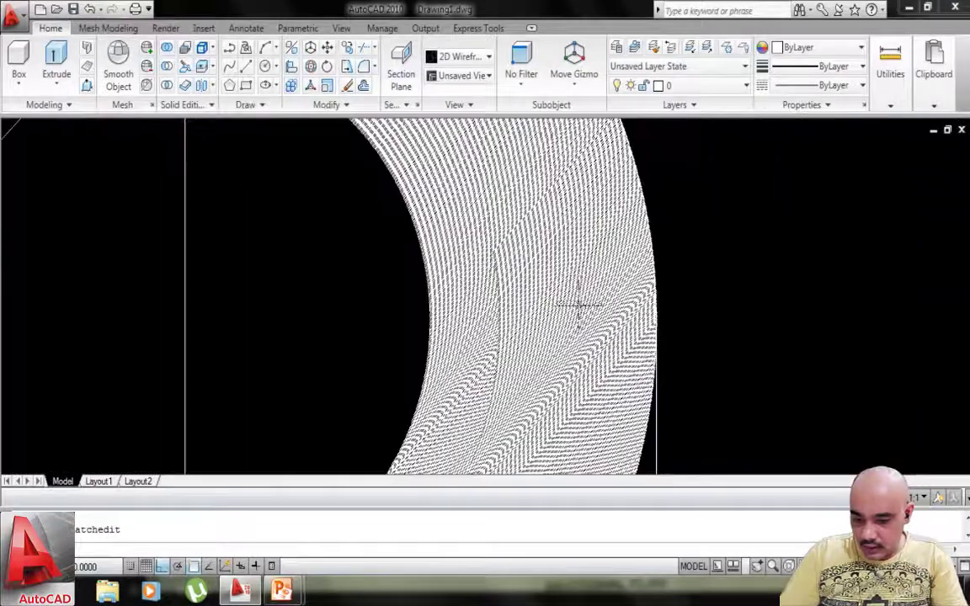
{"action": "middle_click_drag", "start_coordinate": [581, 303], "coordinate": [593, 224]}
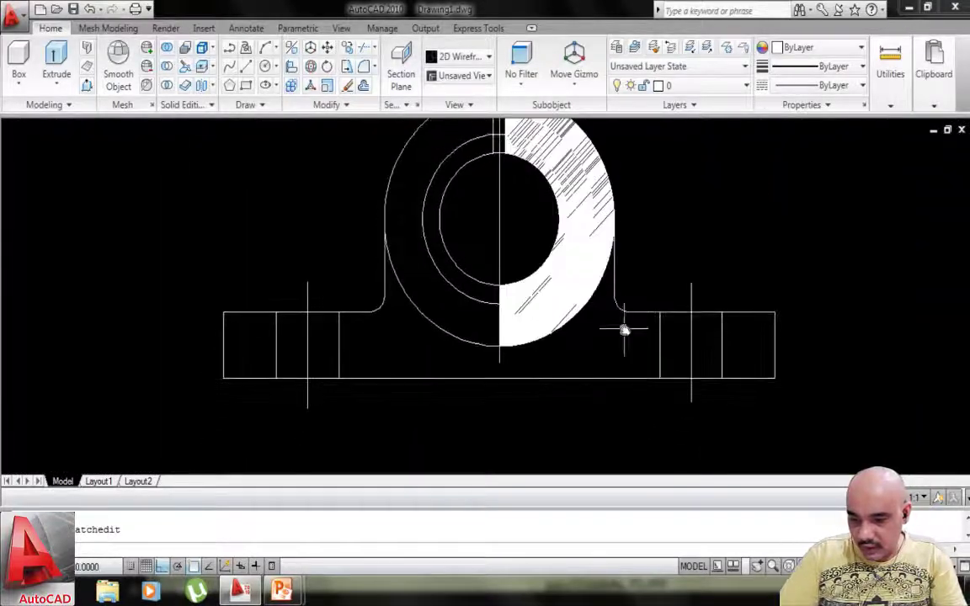
{"action": "middle_click_drag", "start_coordinate": [624, 329], "coordinate": [699, 325]}
{"action": "scroll", "coordinate": [699, 325], "scroll_direction": "up", "scroll_amount": 2}
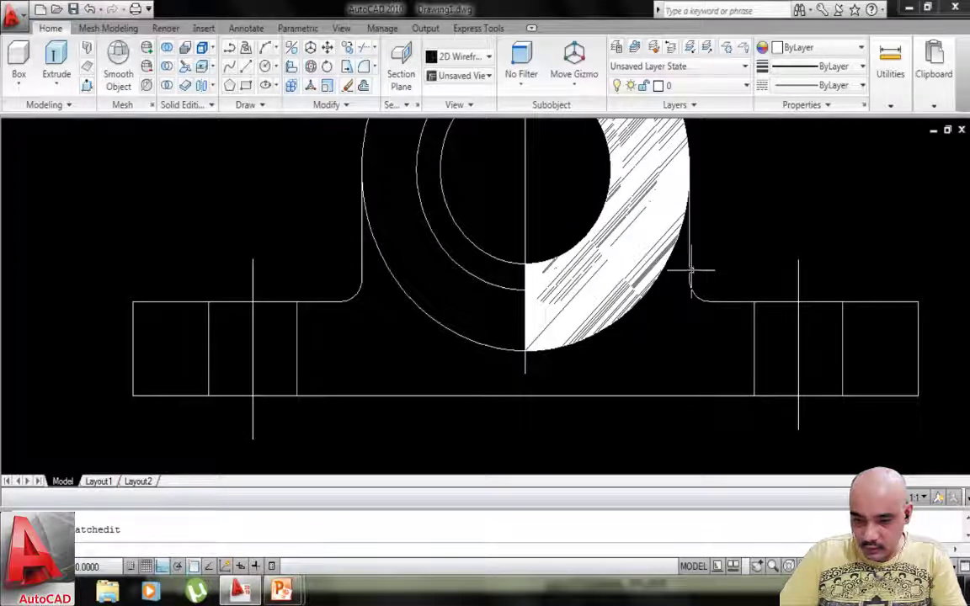
{"action": "middle_click_drag", "start_coordinate": [751, 322], "coordinate": [641, 312]}
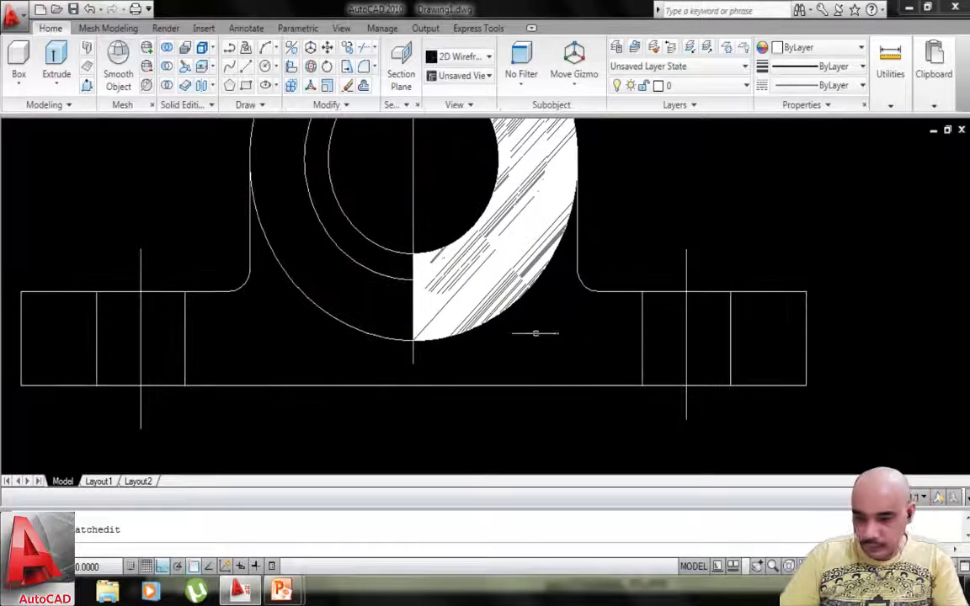
{"action": "middle_click_drag", "start_coordinate": [536, 334], "coordinate": [714, 326]}
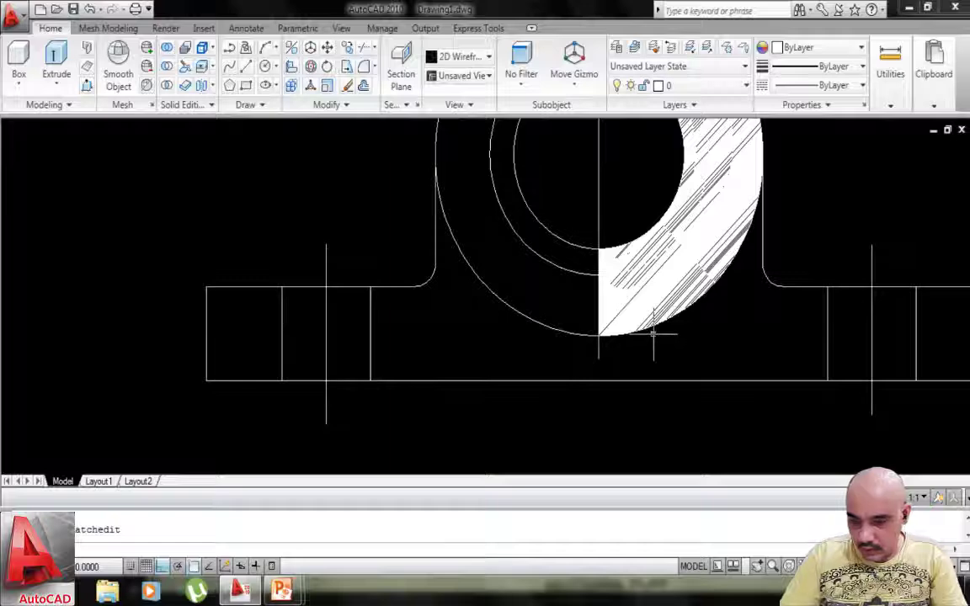
{"action": "type", "text": "o"}
{"action": "key", "text": "Return"}
{"action": "type", "text": "3"}
{"action": "key", "text": "Return"}
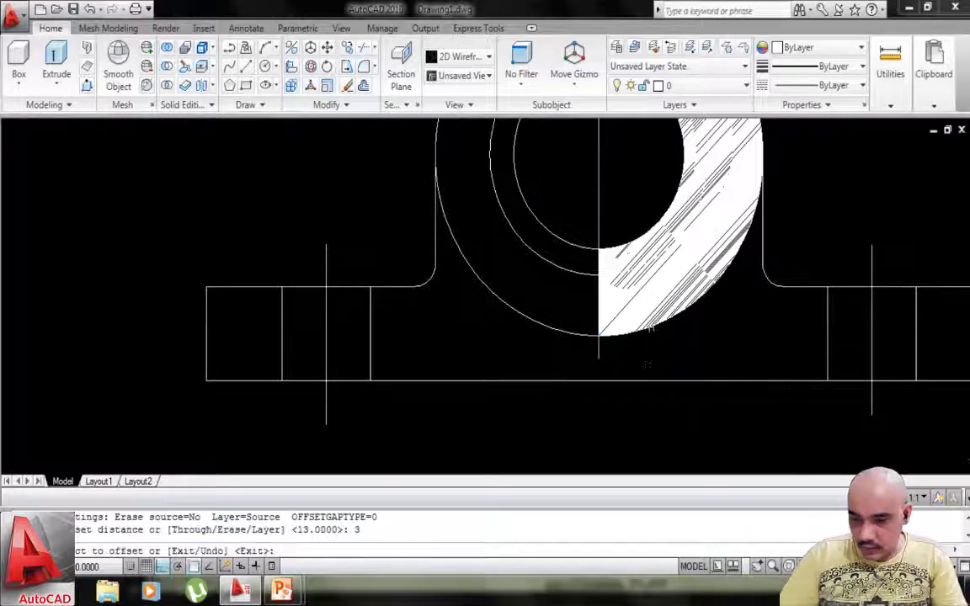
{"action": "left_click", "coordinate": [541, 382]}
{"action": "left_click", "coordinate": [517, 355]}
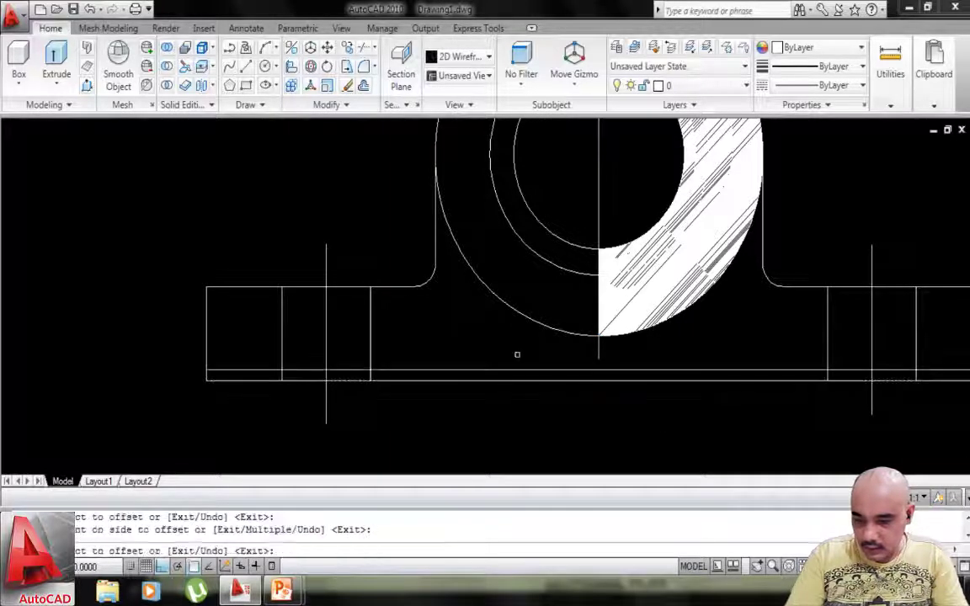
{"action": "scroll", "coordinate": [316, 371], "scroll_direction": "up", "scroll_amount": 2}
{"action": "key", "text": "Escape"}
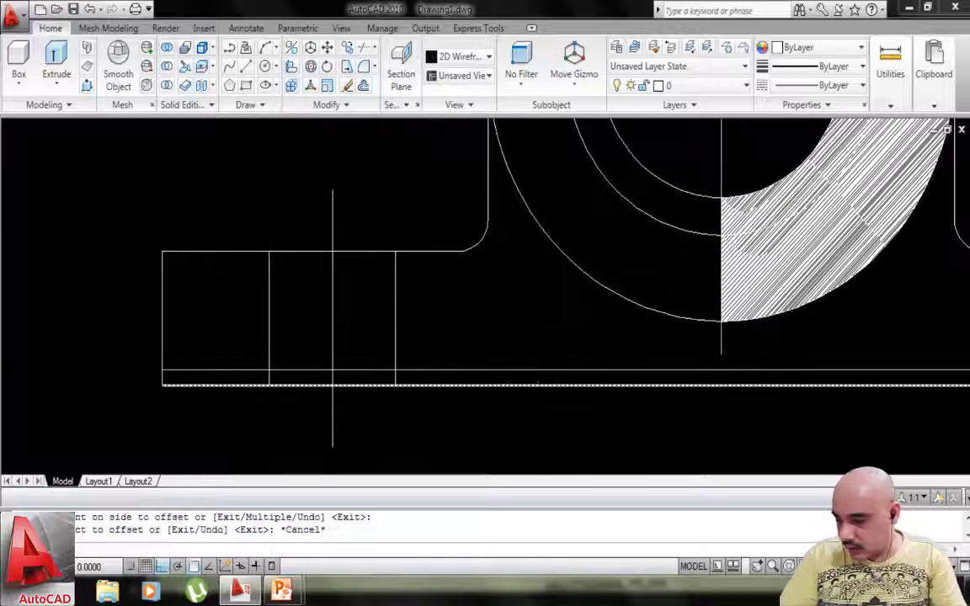
Trim both slot edges of the left foot below the line offset from the base's bottom edge.
{"action": "scroll", "coordinate": [334, 373], "scroll_direction": "up", "scroll_amount": 2}
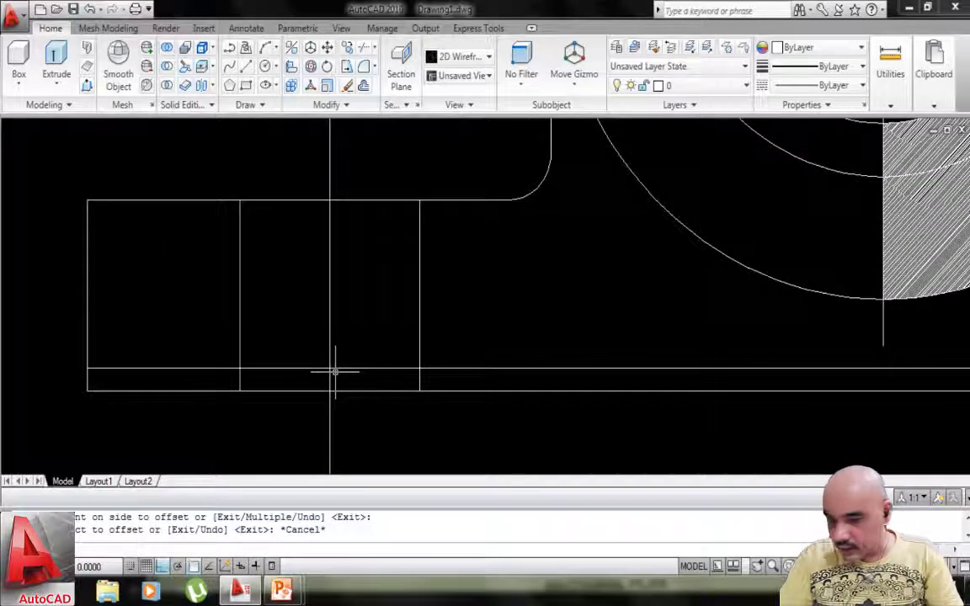
{"action": "type", "text": "tr"}
{"action": "key", "text": "Return"}
{"action": "key", "text": "Return"}
{"action": "left_click", "coordinate": [240, 379]}
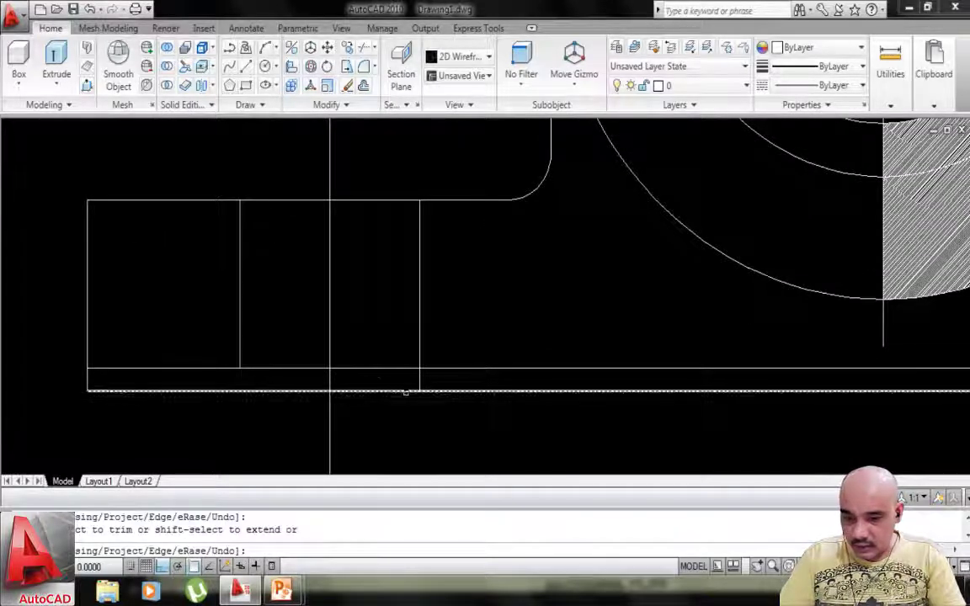
{"action": "left_click", "coordinate": [419, 383]}
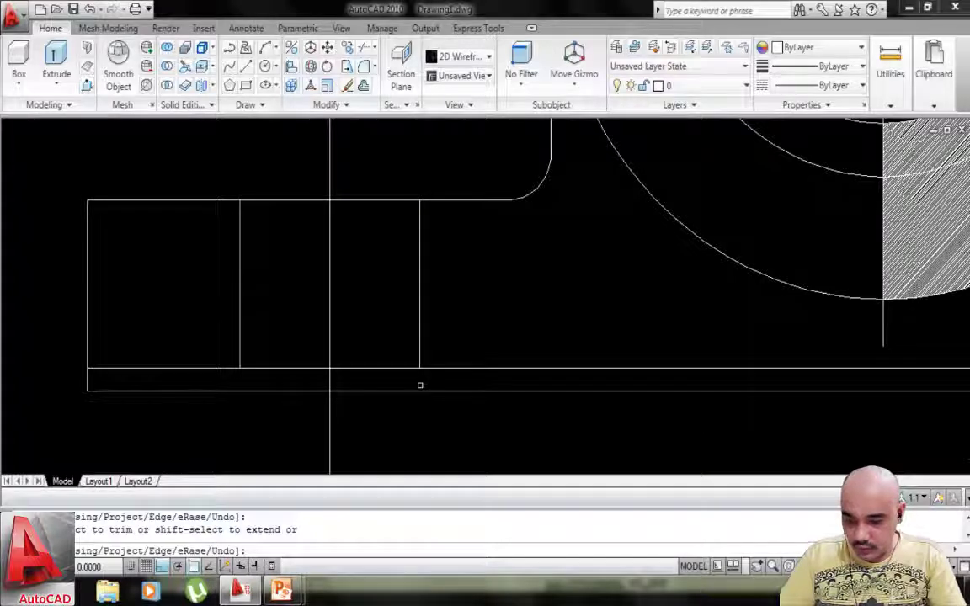
{"action": "key", "text": "Escape"}
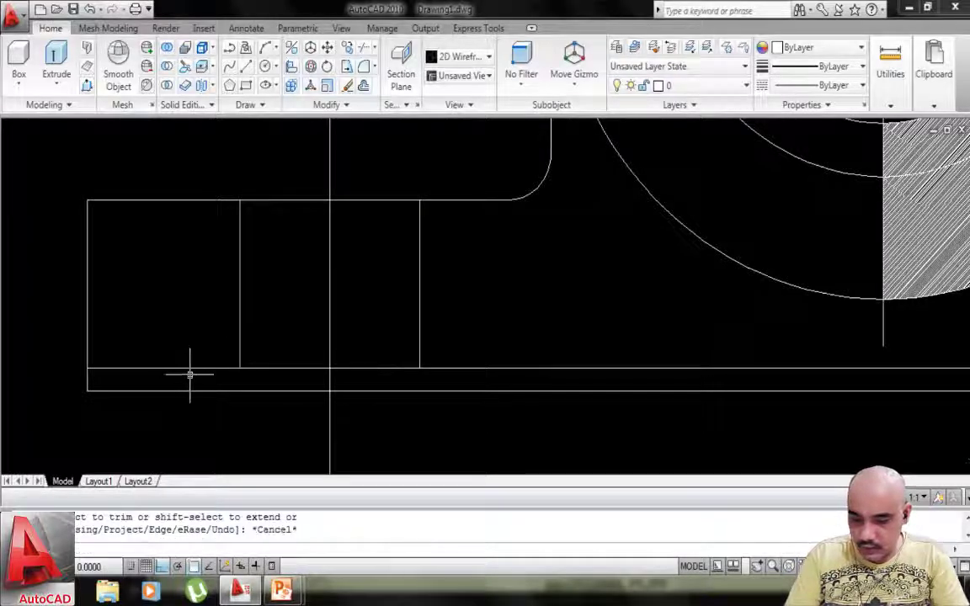
{"action": "type", "text": "l"}
{"action": "key", "text": "Return"}
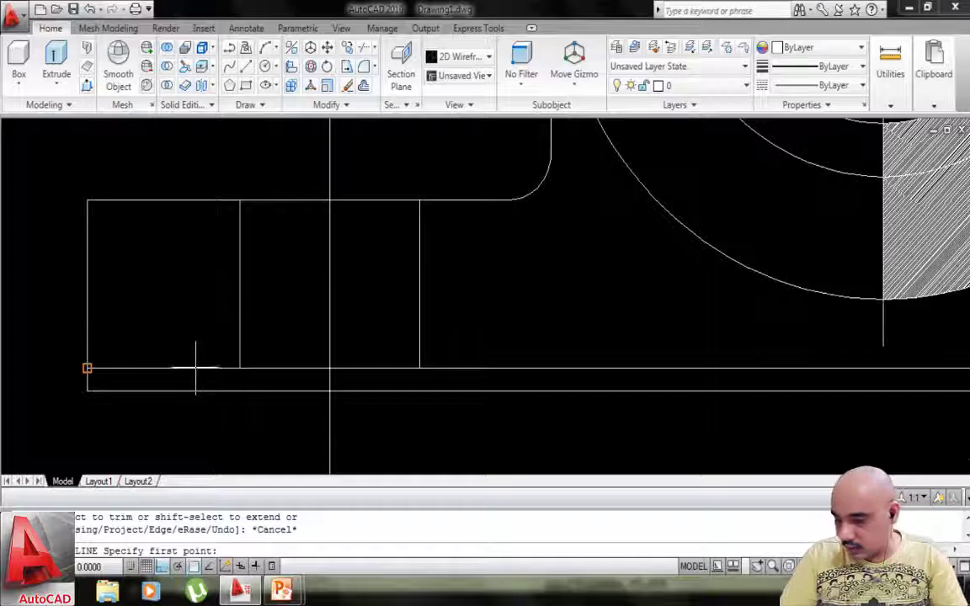
{"action": "key", "text": "Escape"}
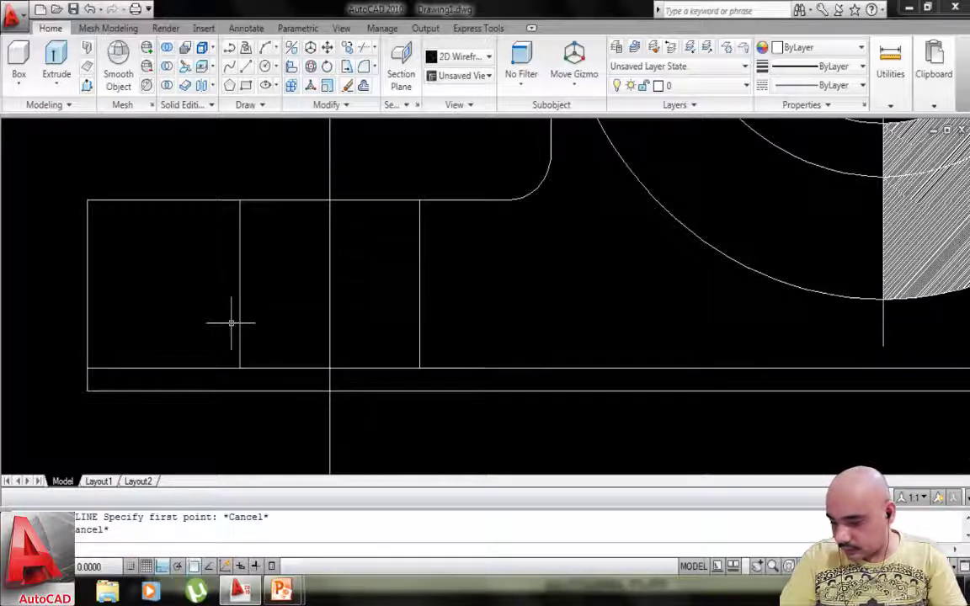
{"action": "type", "text": "o"}
{"action": "key", "text": "Return"}
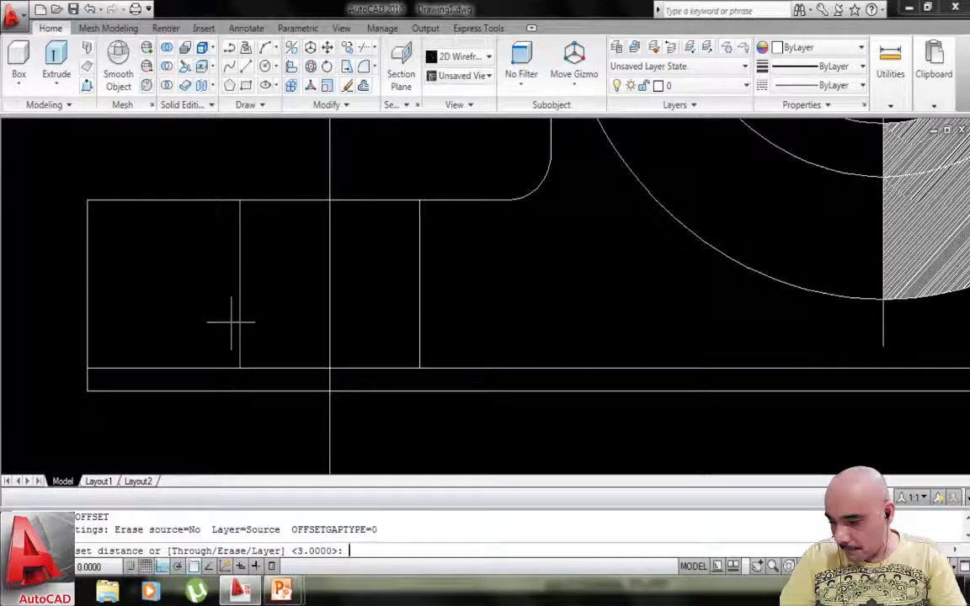
{"action": "key", "text": "Escape"}
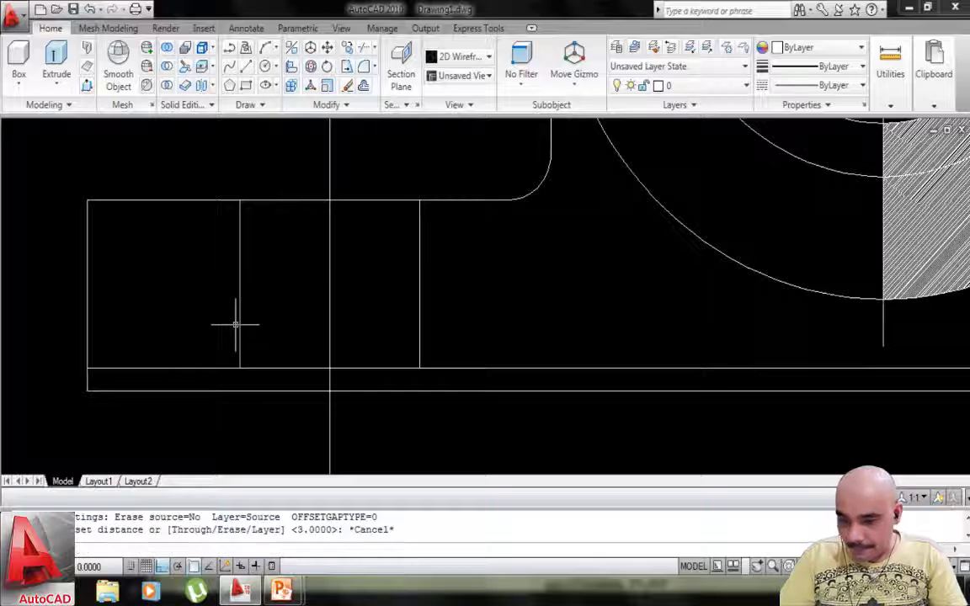
{"action": "scroll", "coordinate": [349, 329], "scroll_direction": "down", "scroll_amount": 4}
{"action": "scroll", "coordinate": [385, 332], "scroll_direction": "up", "scroll_amount": 5}
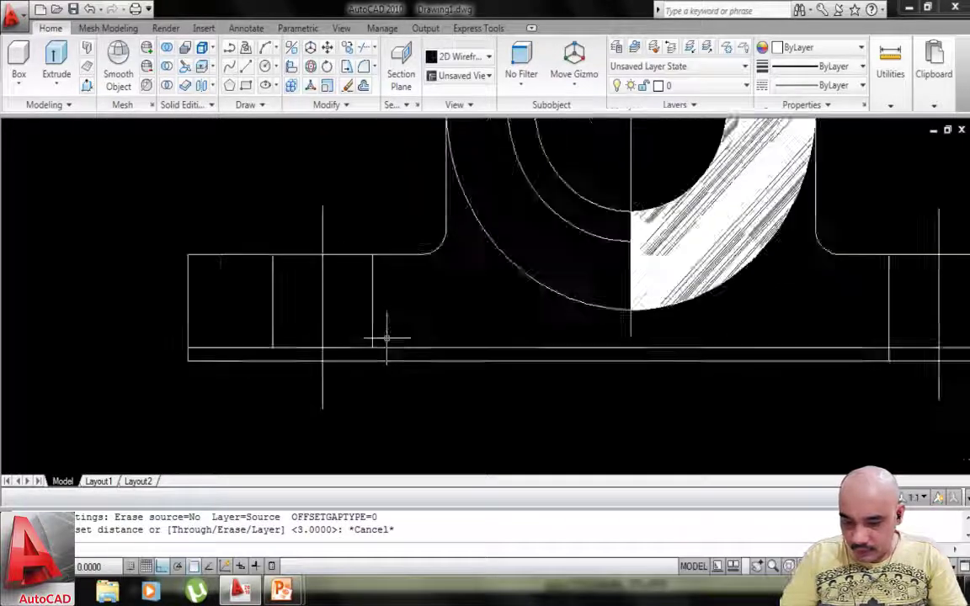
{"action": "scroll", "coordinate": [392, 334], "scroll_direction": "down", "scroll_amount": 2}
{"action": "scroll", "coordinate": [442, 330], "scroll_direction": "up", "scroll_amount": 1}
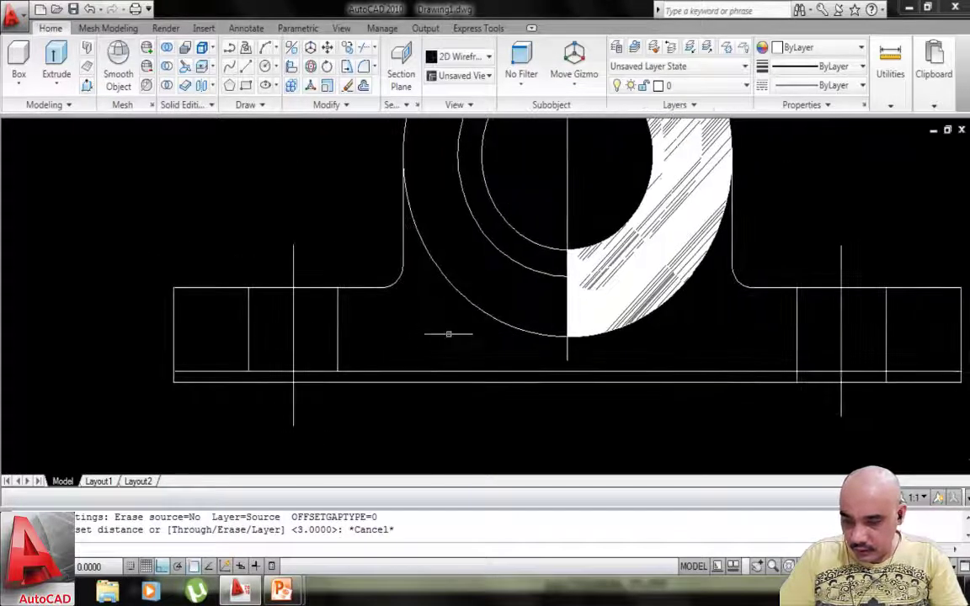
{"action": "key", "text": "Return"}
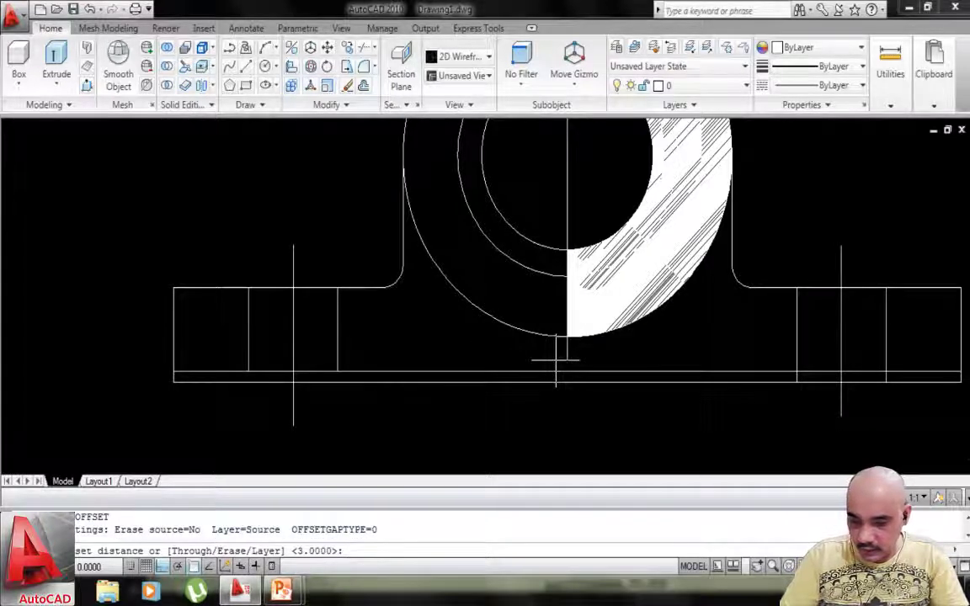
{"action": "key", "text": "Escape"}
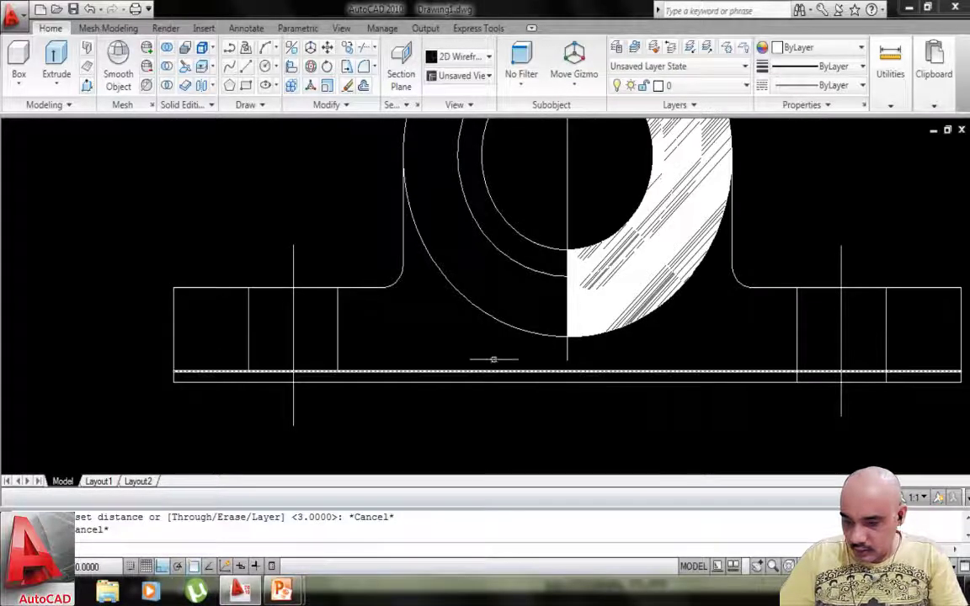
Draw a 45-degree construction line through the left end of the offset line at the base's left edge.
{"action": "scroll", "coordinate": [226, 380], "scroll_direction": "up", "scroll_amount": 3}
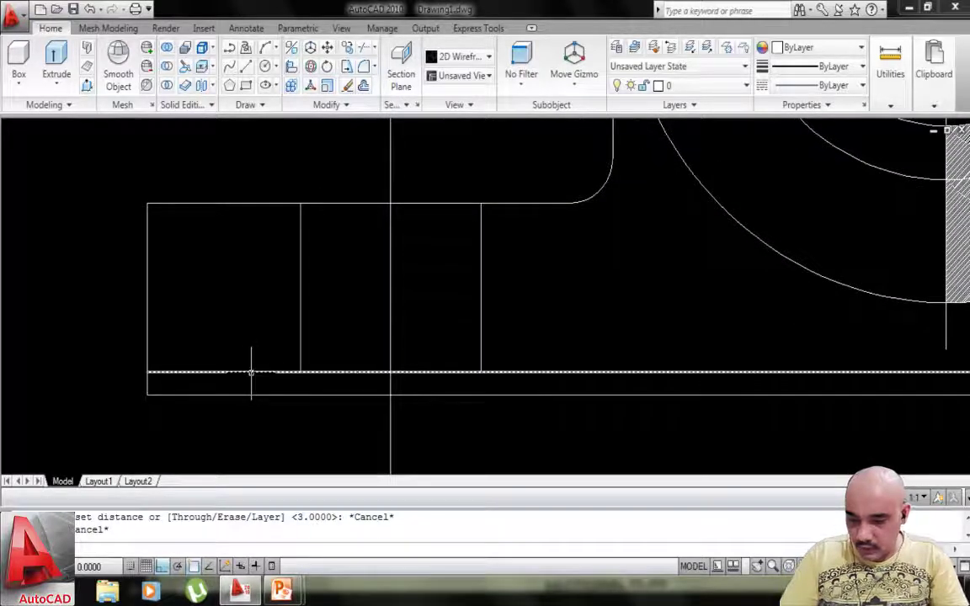
{"action": "key", "text": "Escape"}
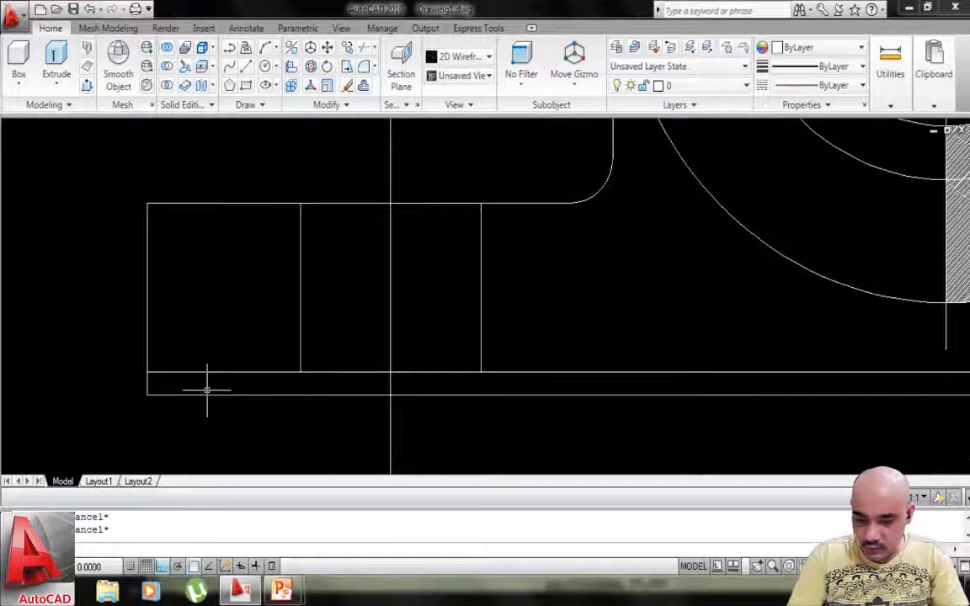
{"action": "type", "text": "xl"}
{"action": "key", "text": "Return"}
{"action": "type", "text": "a"}
{"action": "key", "text": "Return"}
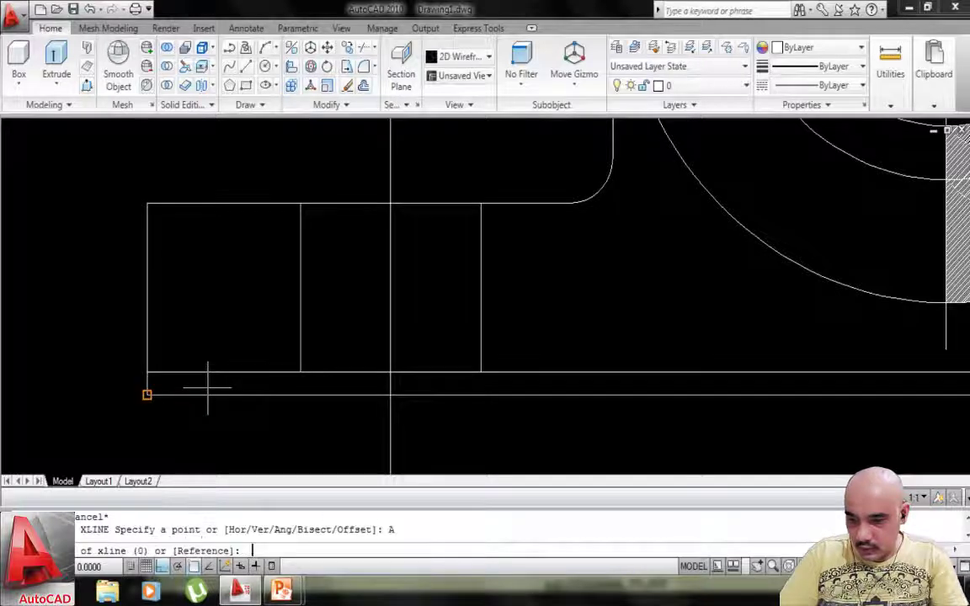
{"action": "type", "text": "45"}
{"action": "key", "text": "Return"}
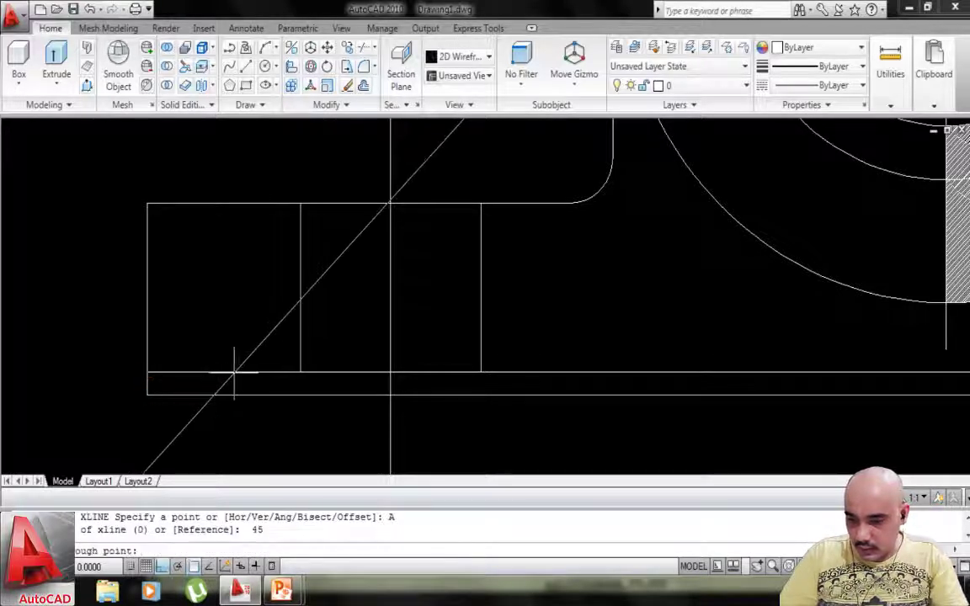
{"action": "left_click", "coordinate": [235, 373]}
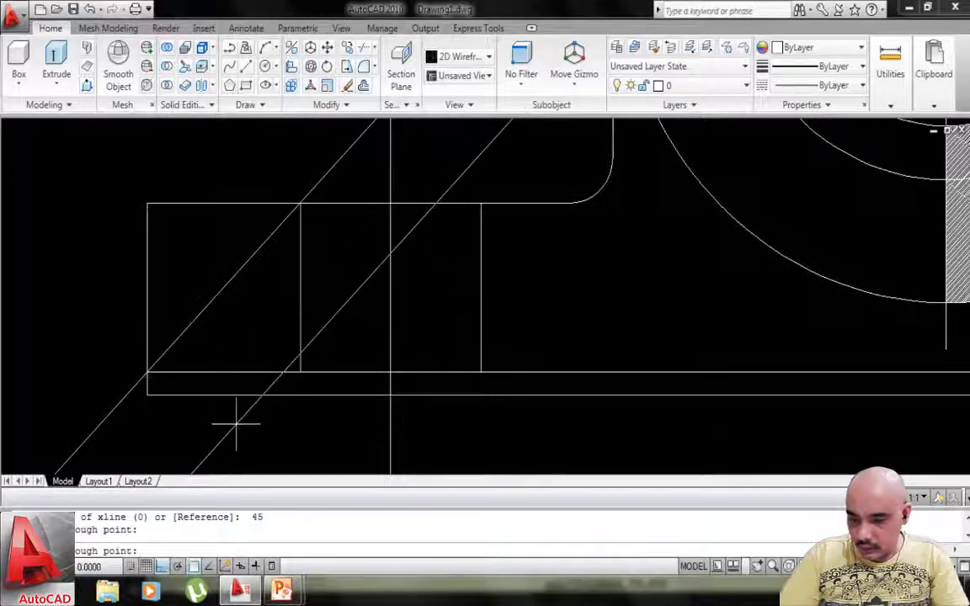
{"action": "key", "text": "Escape"}
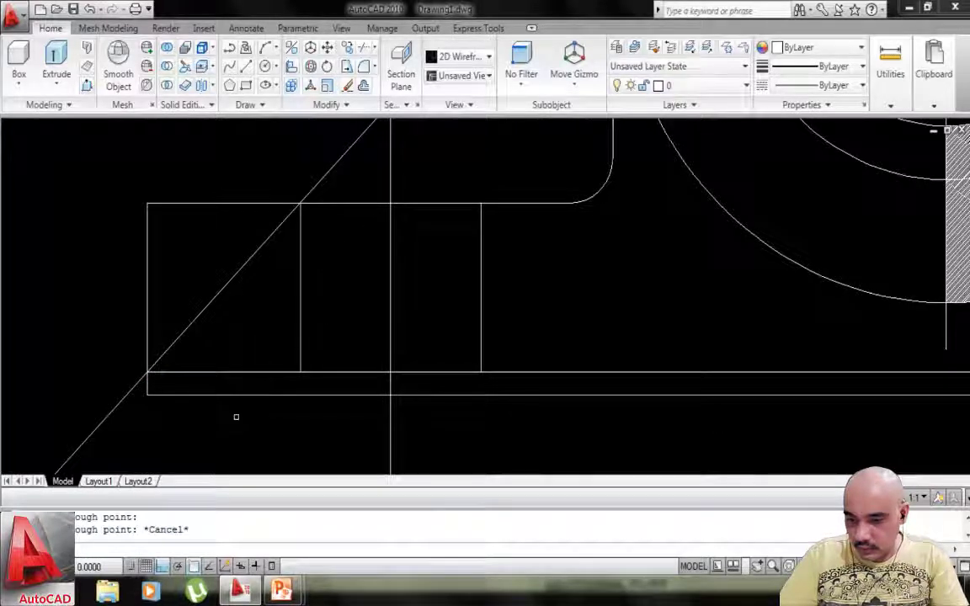
Offset the 45-degree construction line by 10 toward the inside of the base, and erase the original line.
{"action": "type", "text": "o"}
{"action": "key", "text": "Return"}
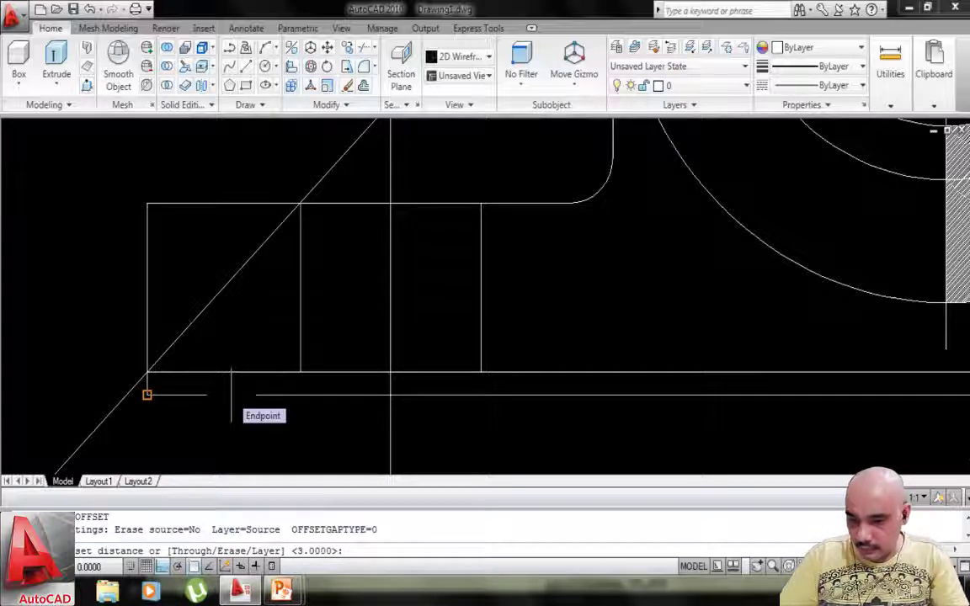
{"action": "type", "text": "10"}
{"action": "key", "text": "Return"}
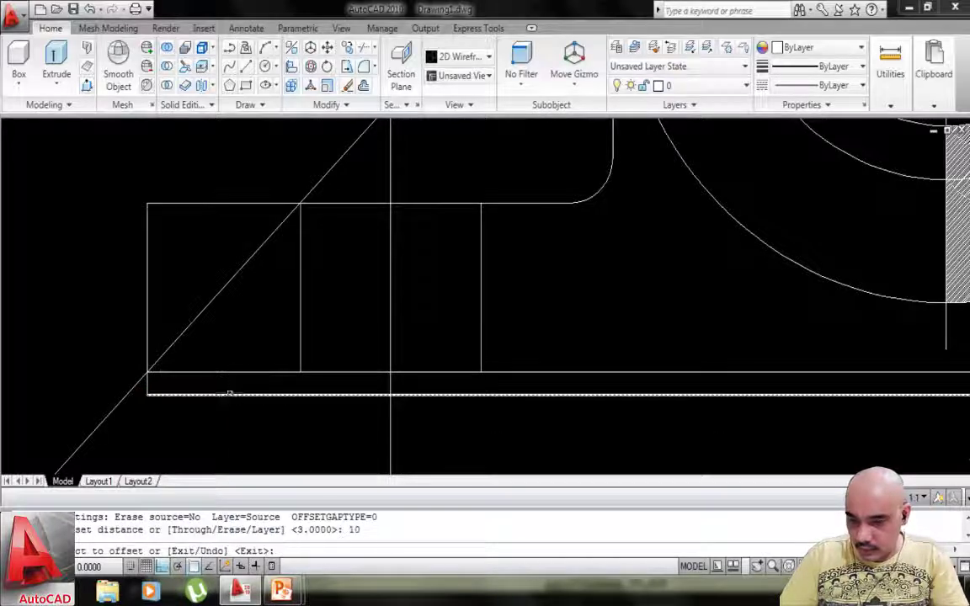
{"action": "left_click", "coordinate": [207, 312]}
{"action": "left_click", "coordinate": [233, 323]}
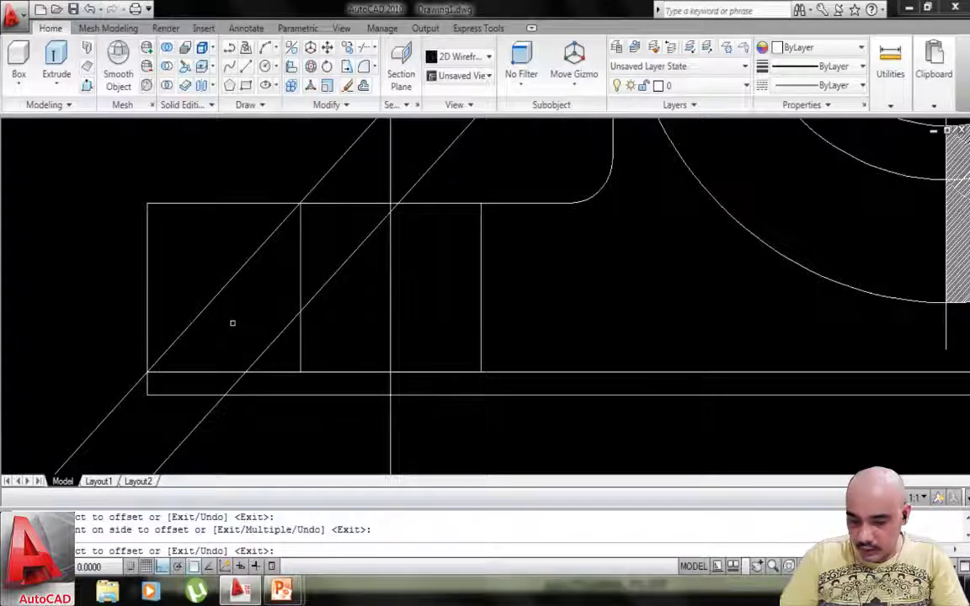
{"action": "key", "text": "Escape"}
{"action": "left_click", "coordinate": [208, 306]}
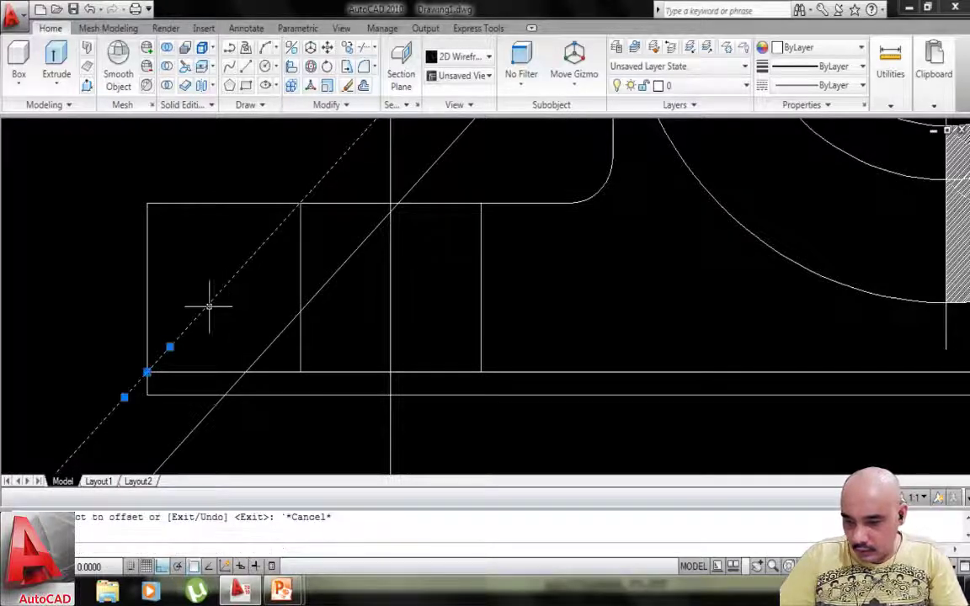
{"action": "key", "text": "Delete"}
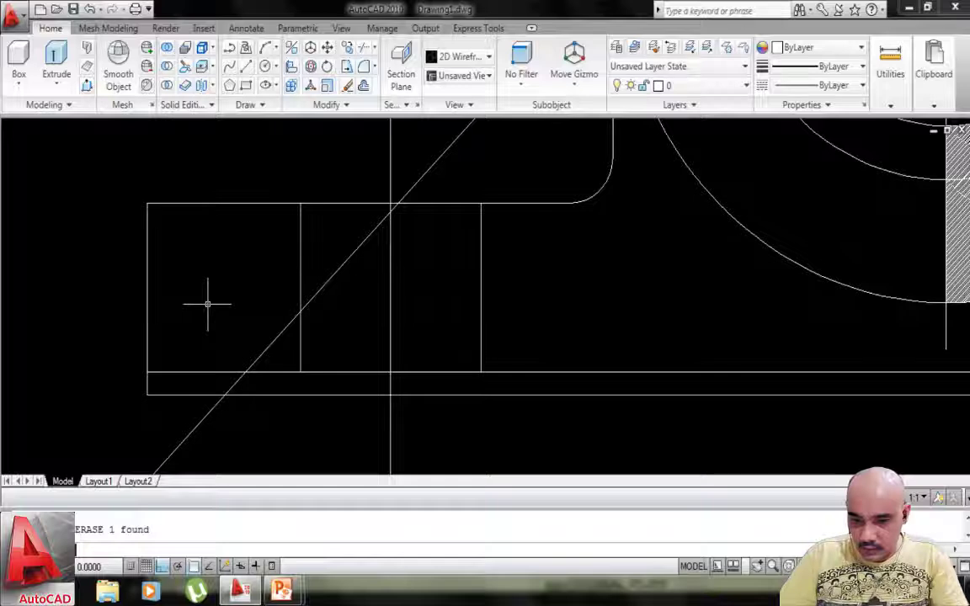
Trim the inclined line and the raised horizontal line into a bevelled recess corner at the left foot, and erase the leftover inclined piece.
{"action": "type", "text": "tr"}
{"action": "key", "text": "Return"}
{"action": "key", "text": "Return"}
{"action": "left_click", "coordinate": [178, 446]}
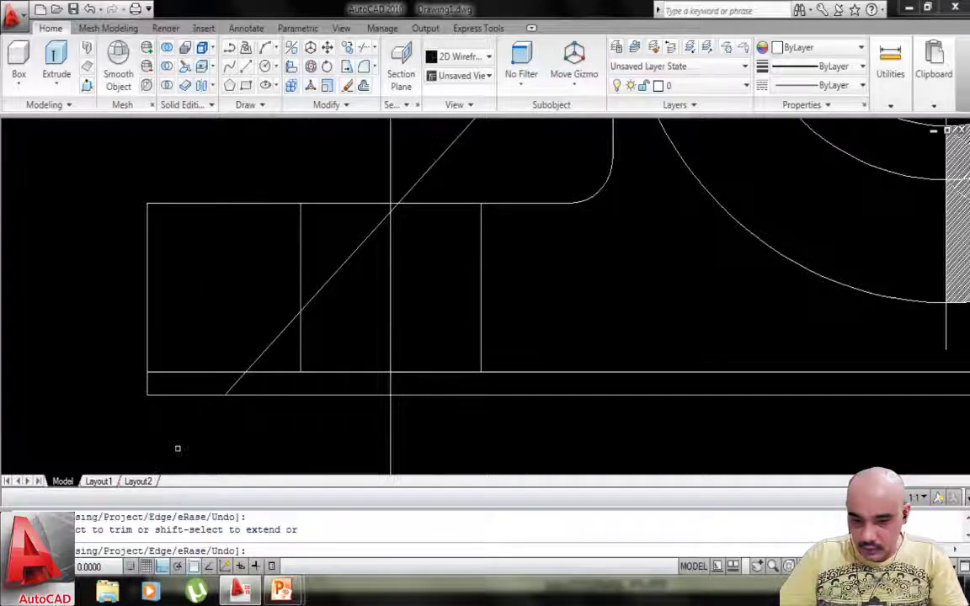
{"action": "left_click", "coordinate": [265, 350]}
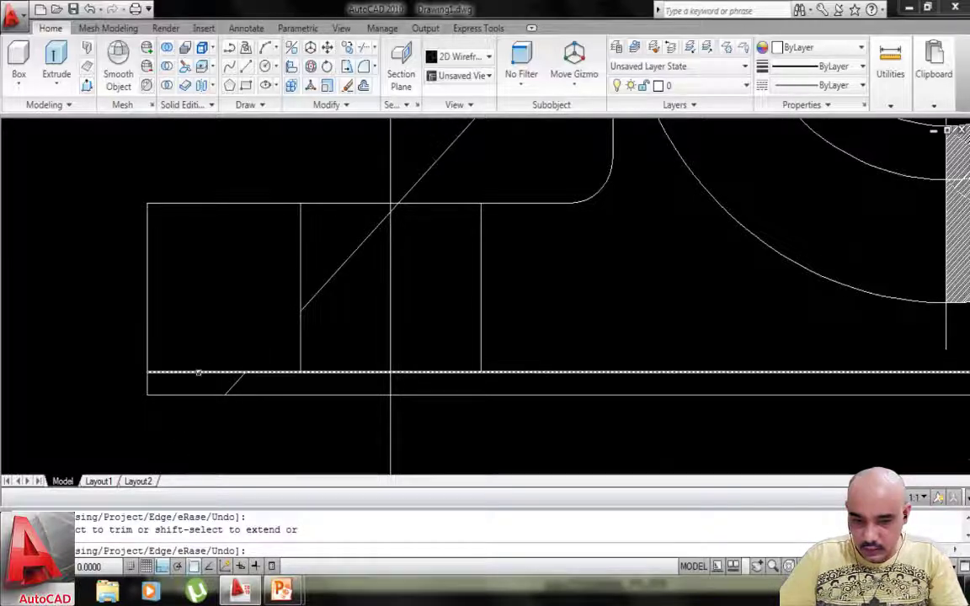
{"action": "left_click", "coordinate": [200, 371]}
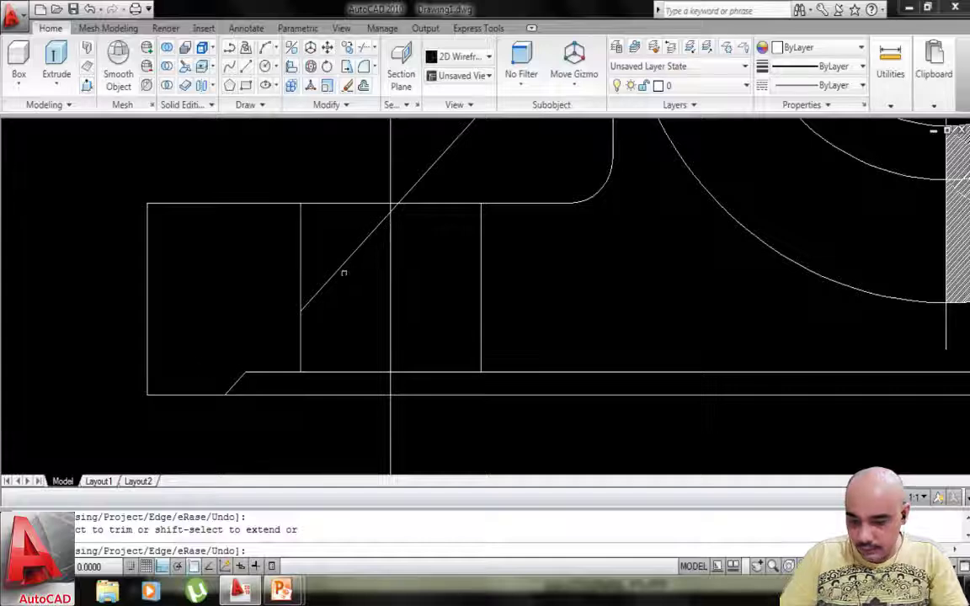
{"action": "key", "text": "Escape"}
{"action": "left_click", "coordinate": [337, 274]}
{"action": "left_click", "coordinate": [334, 275]}
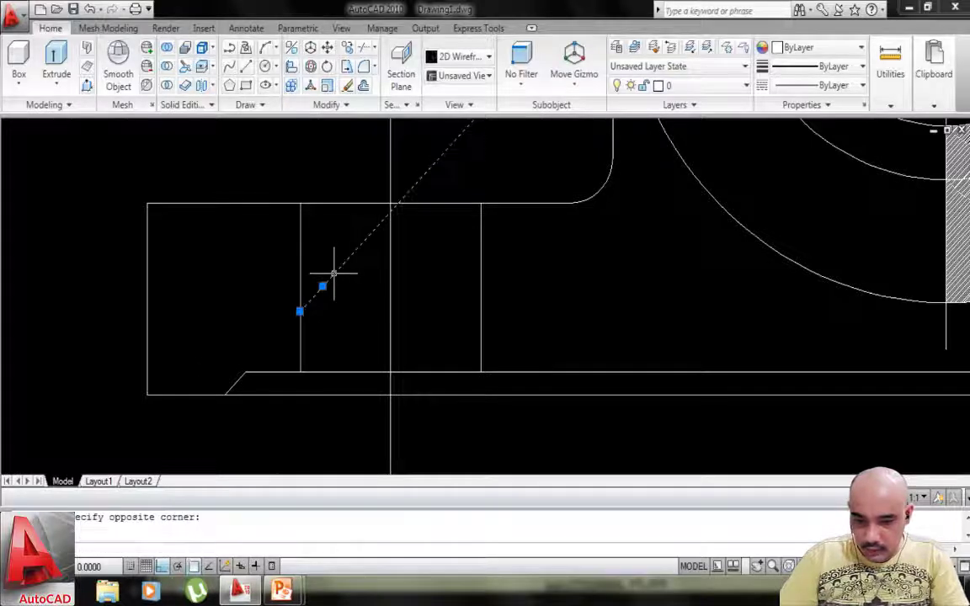
{"action": "key", "text": "Delete"}
Mirror the left foot's short bevel line about the bearing's vertical centerline, keeping the original.
{"action": "scroll", "coordinate": [397, 312], "scroll_direction": "down", "scroll_amount": 2}
{"action": "middle_click_drag", "start_coordinate": [397, 311], "coordinate": [330, 314]}
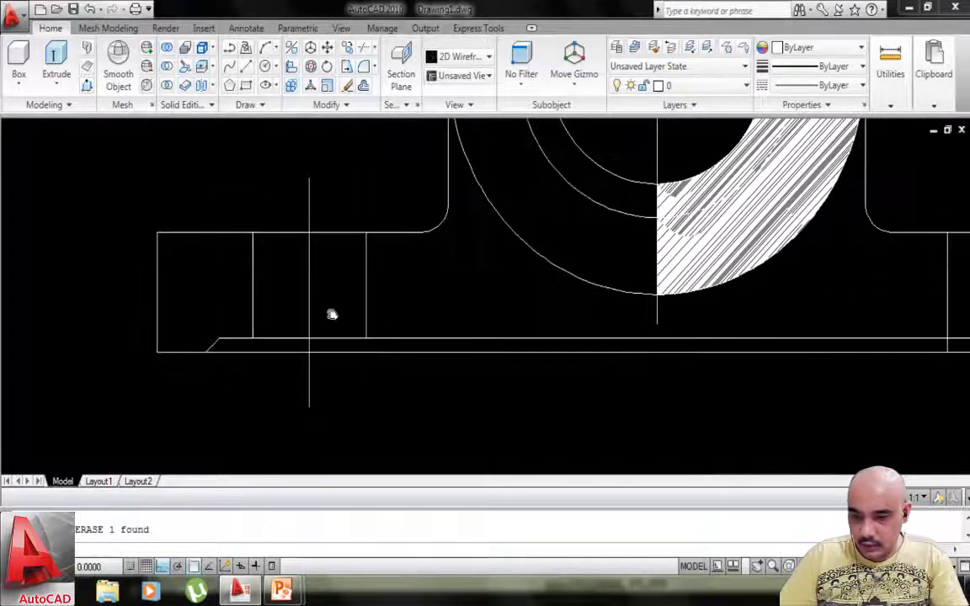
{"action": "type", "text": "mi"}
{"action": "key", "text": "Return"}
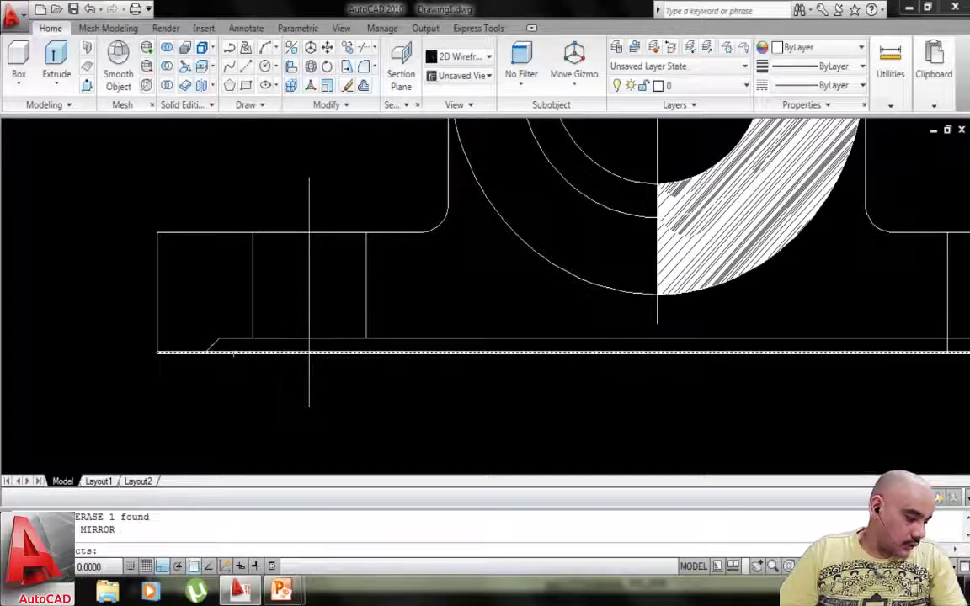
{"action": "left_click", "coordinate": [213, 345]}
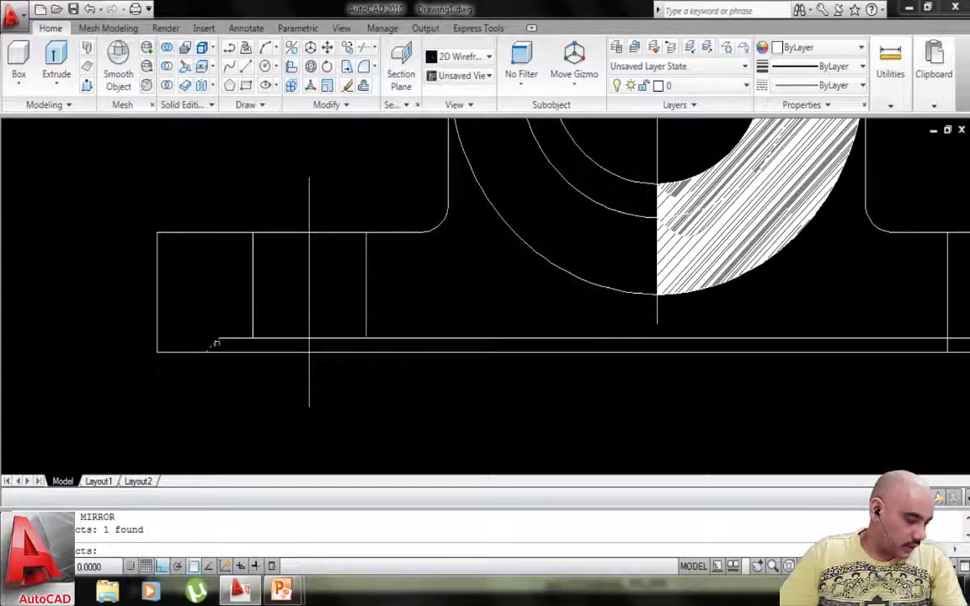
{"action": "key", "text": "Return"}
{"action": "left_click", "coordinate": [657, 324]}
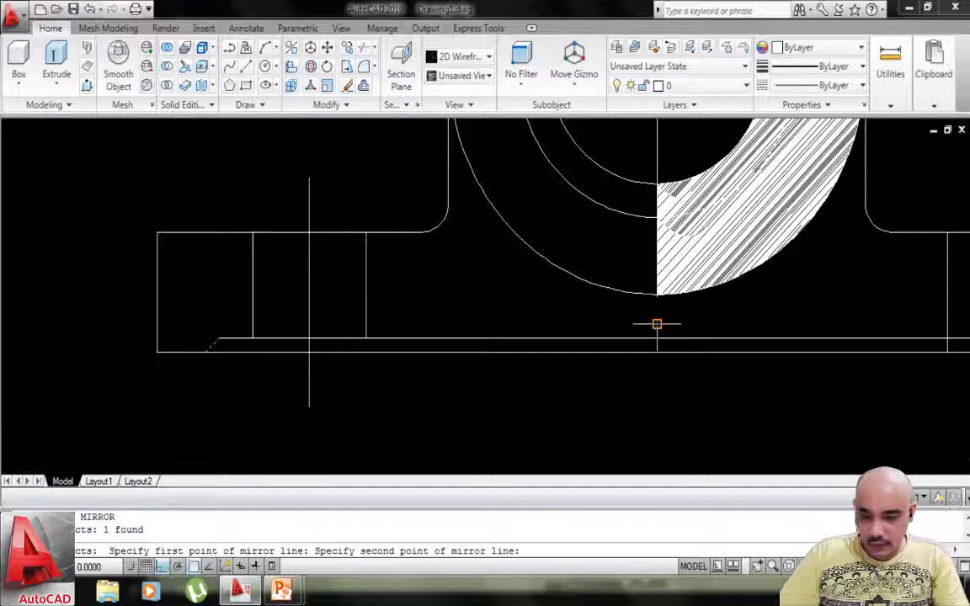
{"action": "left_click", "coordinate": [656, 413]}
{"action": "scroll", "coordinate": [656, 403], "scroll_direction": "down", "scroll_amount": 1}
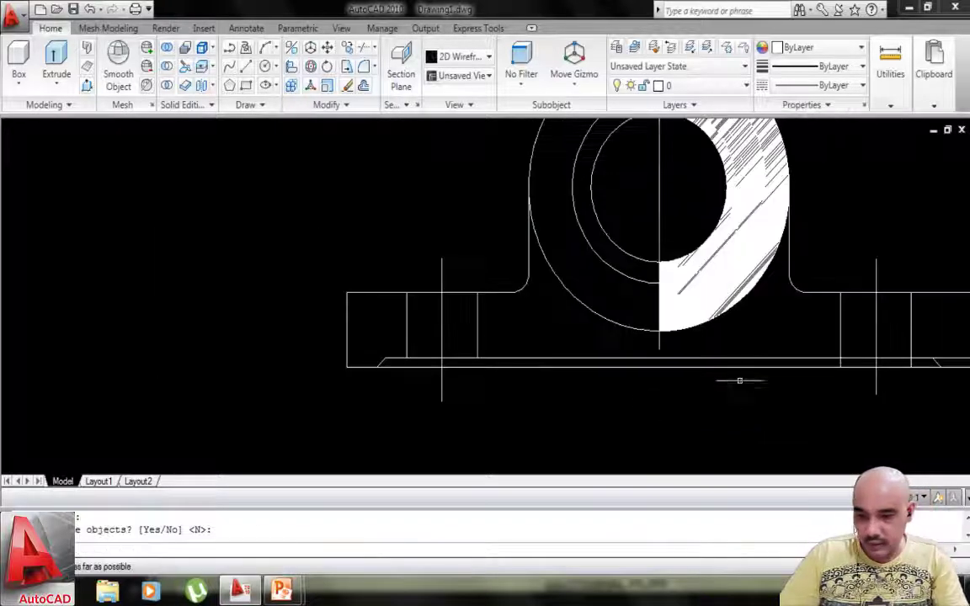
Trim the raised horizontal line beyond the mirrored bevel at the base's right end.
{"action": "middle_click_drag", "start_coordinate": [741, 381], "coordinate": [634, 375]}
{"action": "scroll", "coordinate": [741, 362], "scroll_direction": "up", "scroll_amount": 3}
{"action": "middle_click_drag", "start_coordinate": [821, 357], "coordinate": [565, 367]}
{"action": "scroll", "coordinate": [719, 362], "scroll_direction": "down", "scroll_amount": 2}
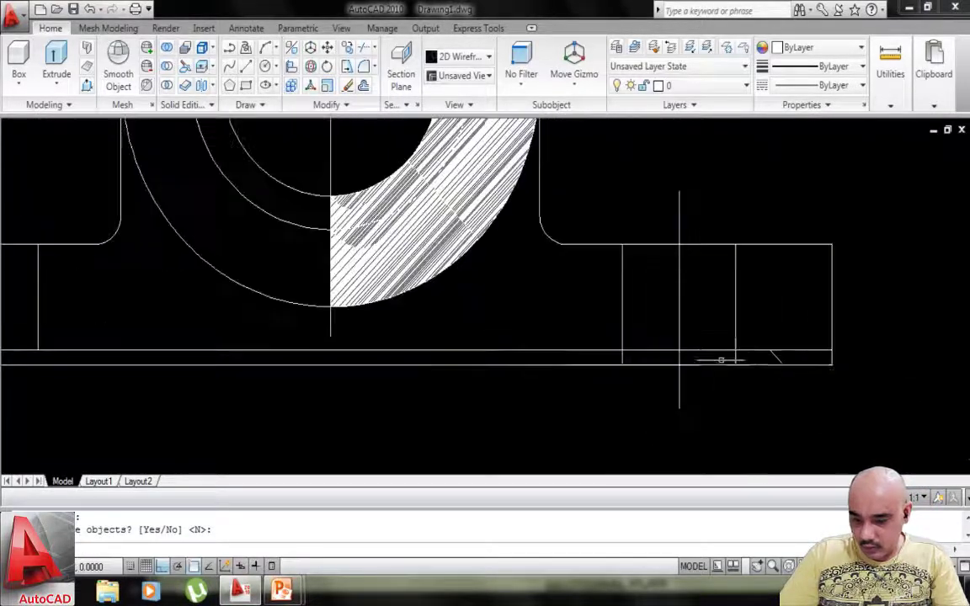
{"action": "middle_click_drag", "start_coordinate": [721, 364], "coordinate": [691, 388]}
{"action": "type", "text": "tr"}
{"action": "key", "text": "Return"}
{"action": "key", "text": "Return"}
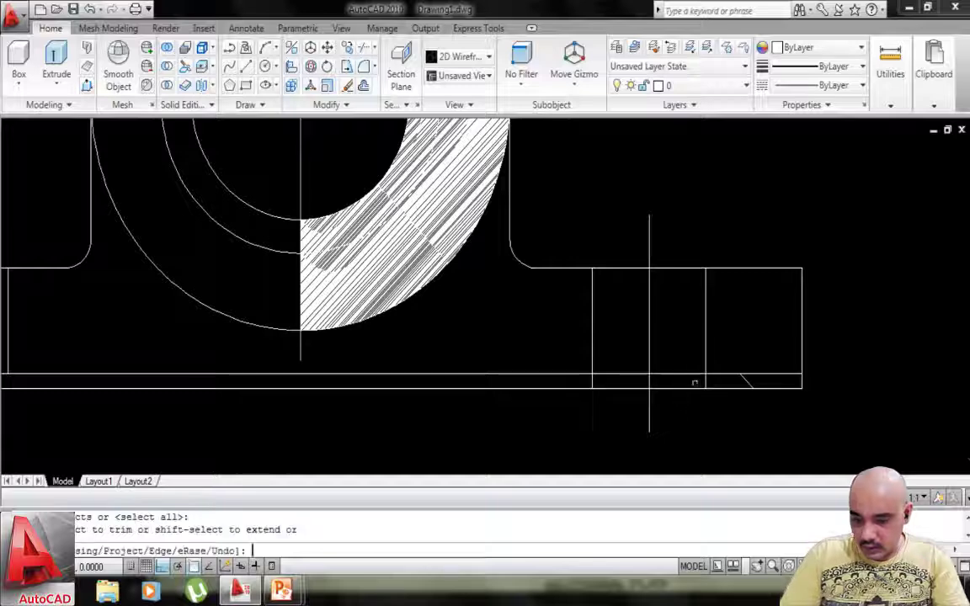
{"action": "left_click", "coordinate": [779, 371]}
{"action": "scroll", "coordinate": [753, 336], "scroll_direction": "down", "scroll_amount": 3}
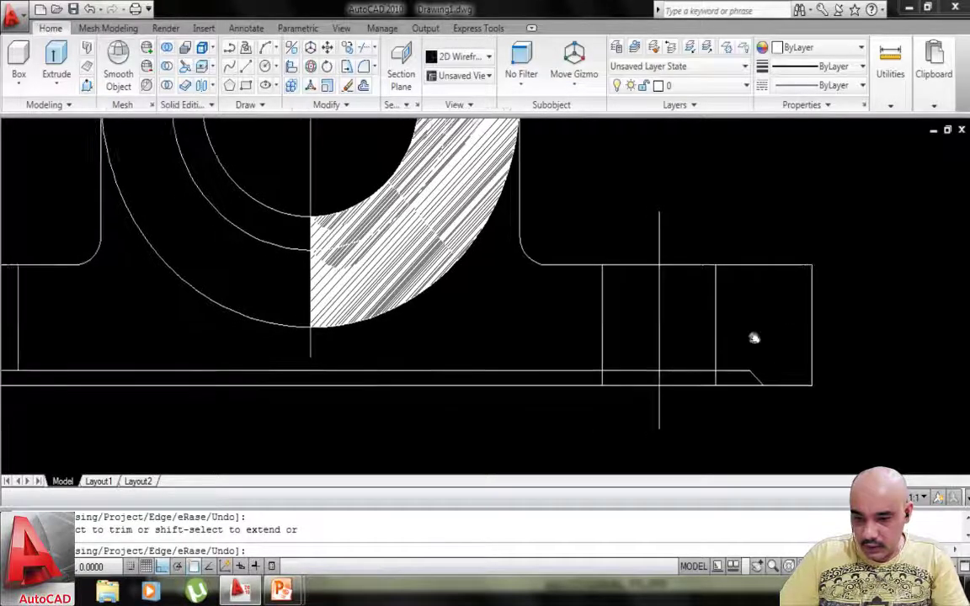
{"action": "scroll", "coordinate": [543, 352], "scroll_direction": "up", "scroll_amount": 2}
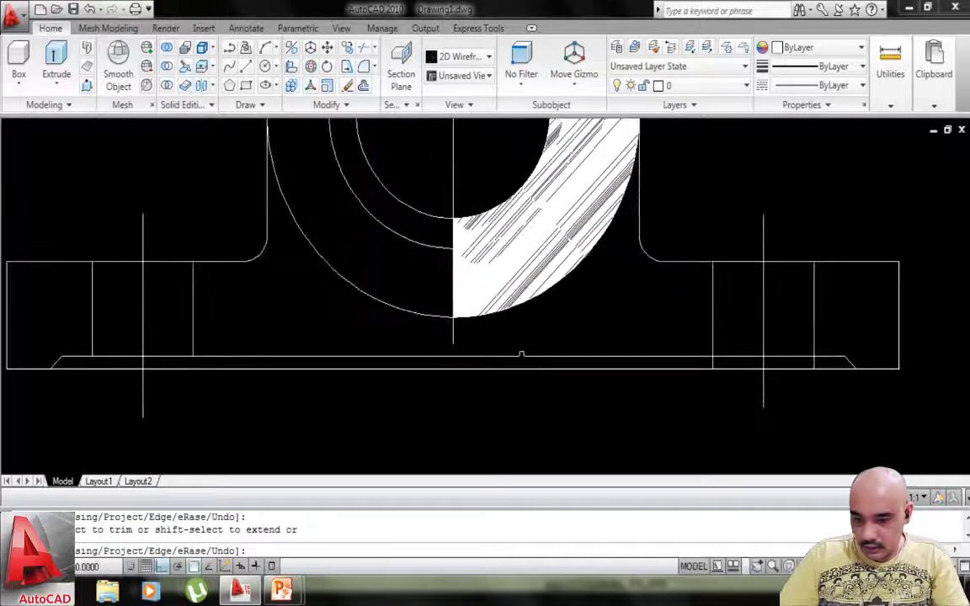
{"action": "middle_click_drag", "start_coordinate": [612, 338], "coordinate": [544, 348]}
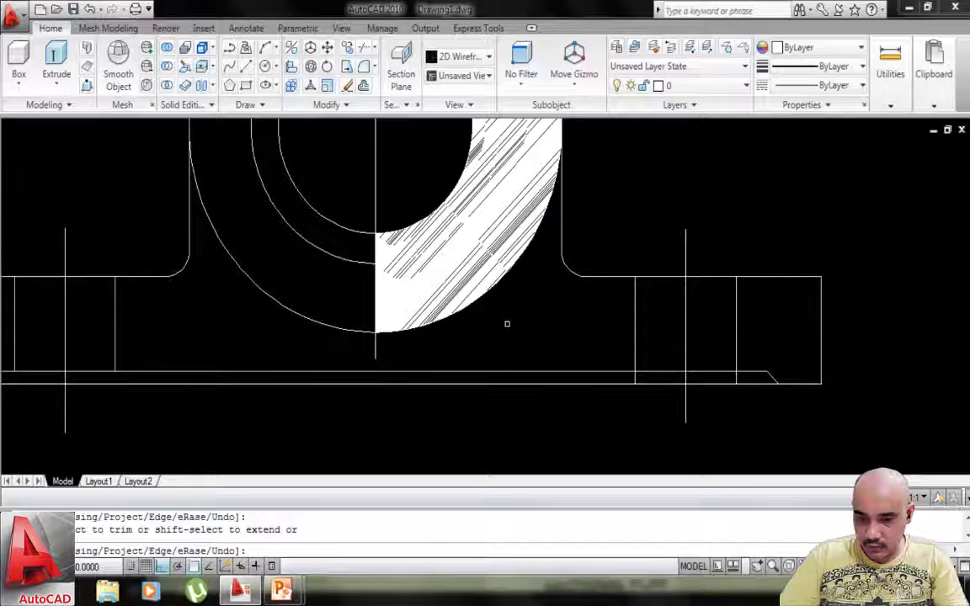
{"action": "key", "text": "Escape"}
Erase the hatch from the right half of the bearing.
{"action": "scroll", "coordinate": [487, 284], "scroll_direction": "up", "scroll_amount": 2}
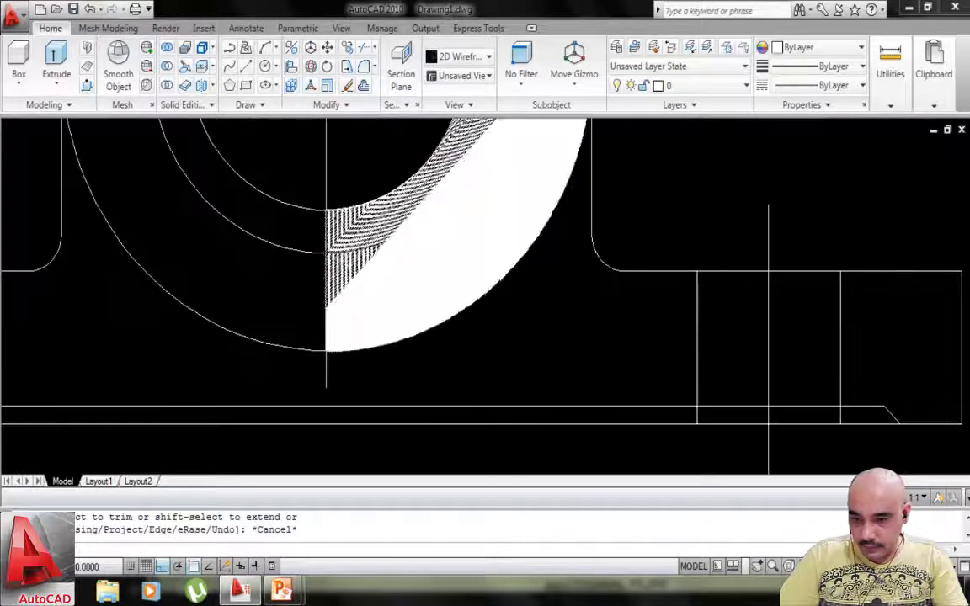
{"action": "scroll", "coordinate": [486, 284], "scroll_direction": "down", "scroll_amount": 5}
{"action": "left_click", "coordinate": [477, 195]}
{"action": "key", "text": "Delete"}
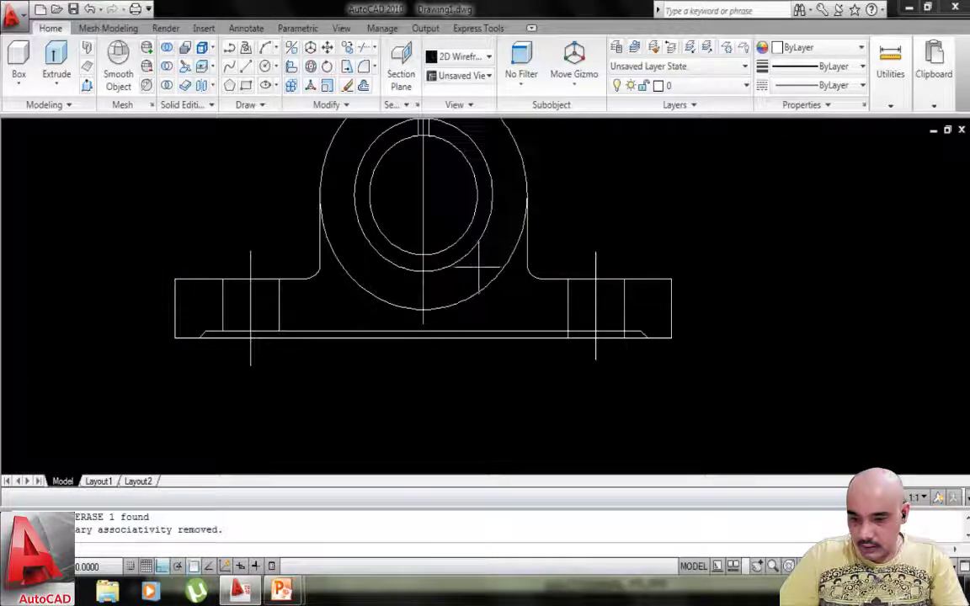
Trim away both lower arcs of the outer circle between the bearing's vertical sides.
{"action": "middle_click_drag", "start_coordinate": [481, 281], "coordinate": [479, 309]}
{"action": "type", "text": "tr"}
{"action": "key", "text": "Return"}
{"action": "key", "text": "Return"}
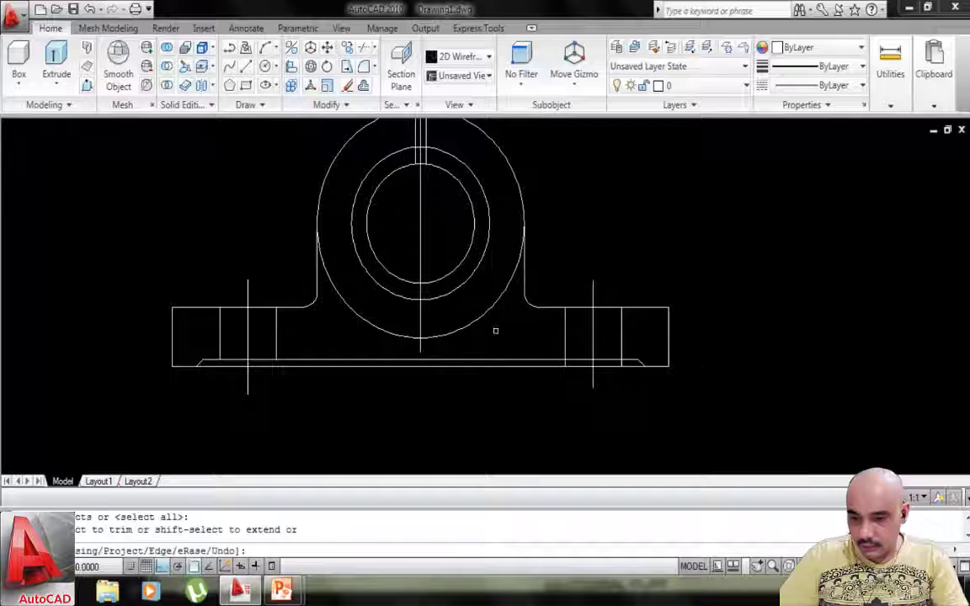
{"action": "left_click", "coordinate": [484, 314]}
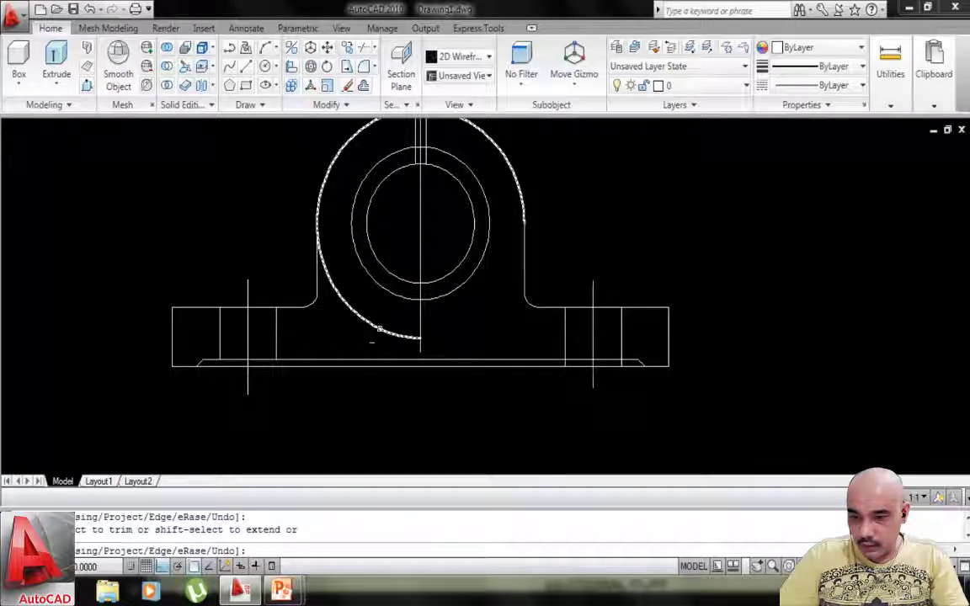
{"action": "left_click", "coordinate": [379, 330]}
{"action": "key", "text": "Escape"}
{"action": "key", "text": "Escape"}
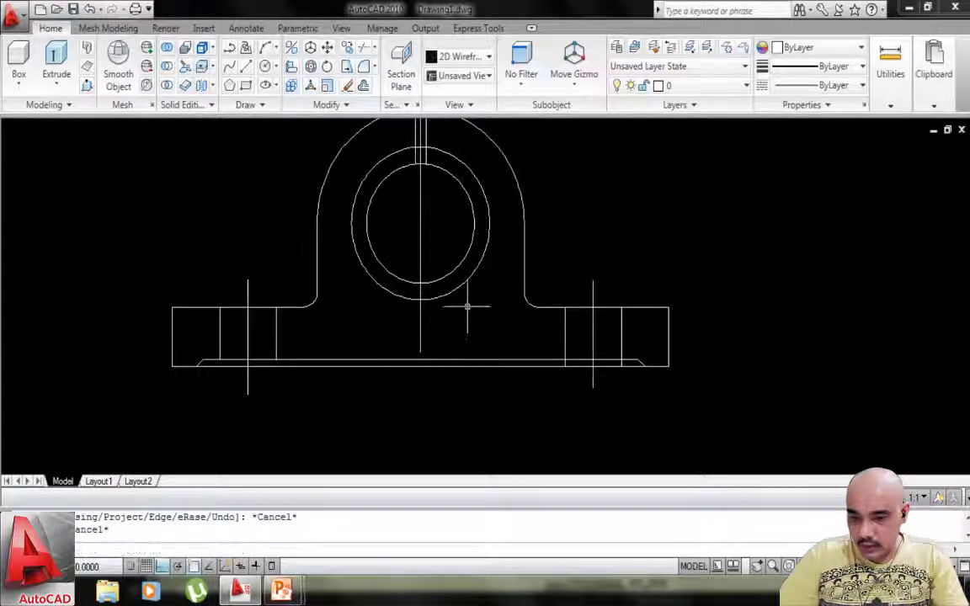
Start a new hatch and set its pattern type to Custom, keeping the current hatch origin.
{"action": "middle_click_drag", "start_coordinate": [463, 307], "coordinate": [431, 332]}
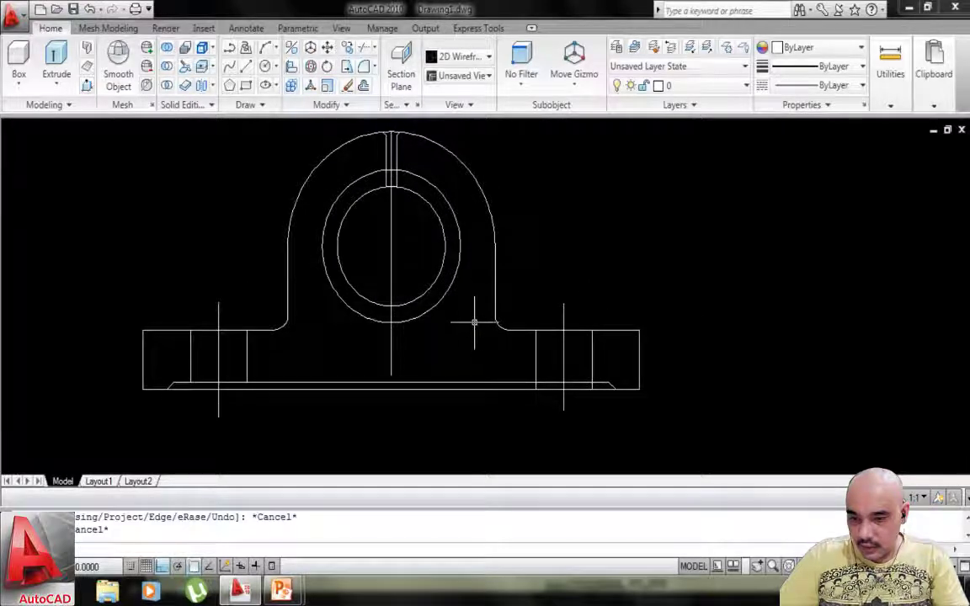
{"action": "type", "text": "h"}
{"action": "key", "text": "Return"}
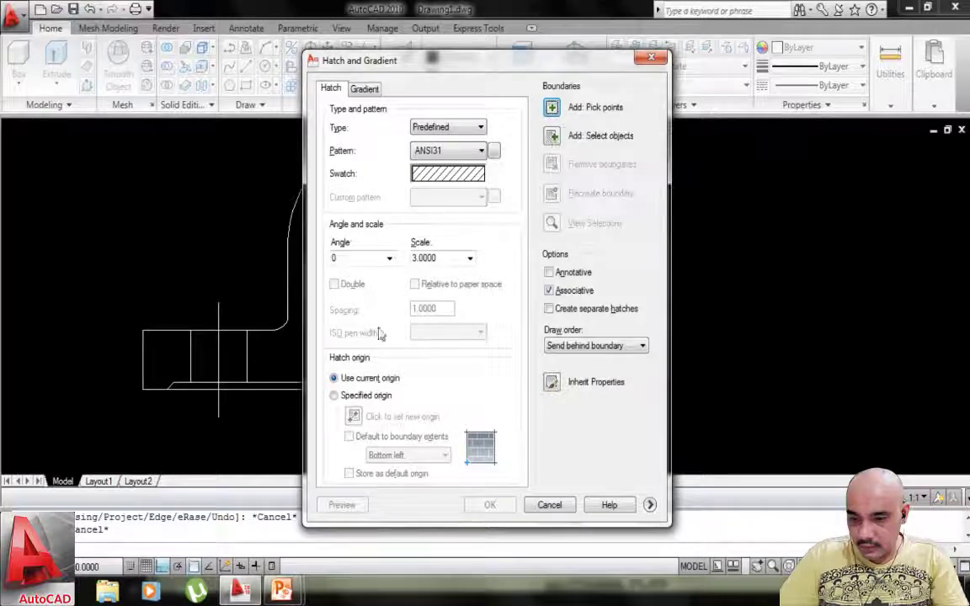
{"action": "left_click", "coordinate": [350, 395]}
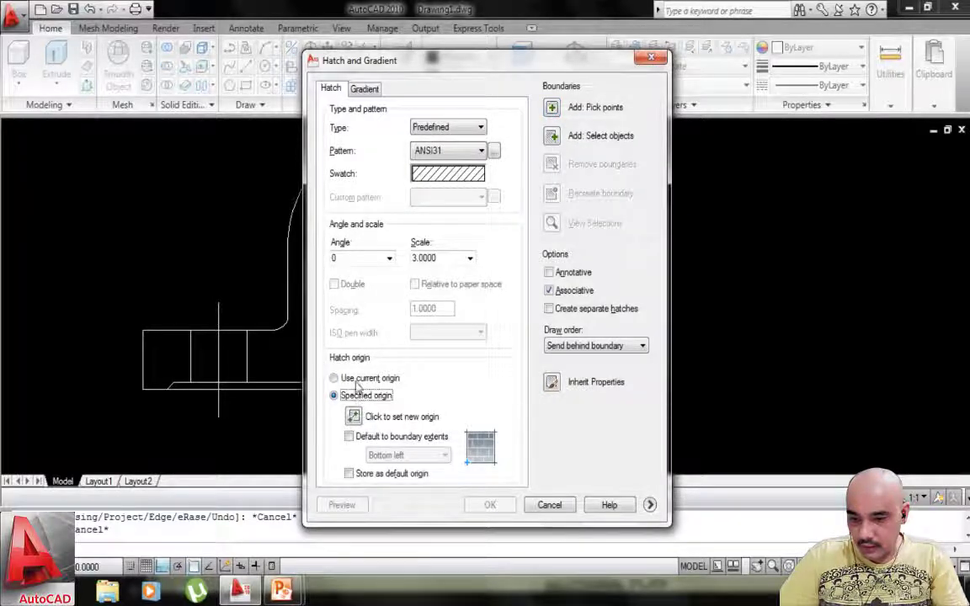
{"action": "left_click", "coordinate": [357, 379]}
{"action": "left_click", "coordinate": [481, 128]}
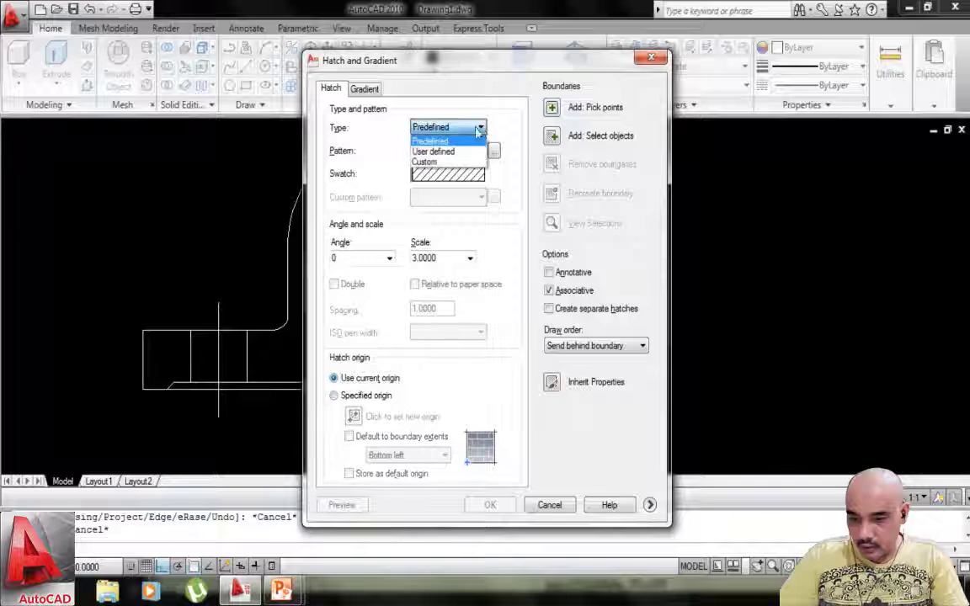
{"action": "left_click", "coordinate": [438, 165]}
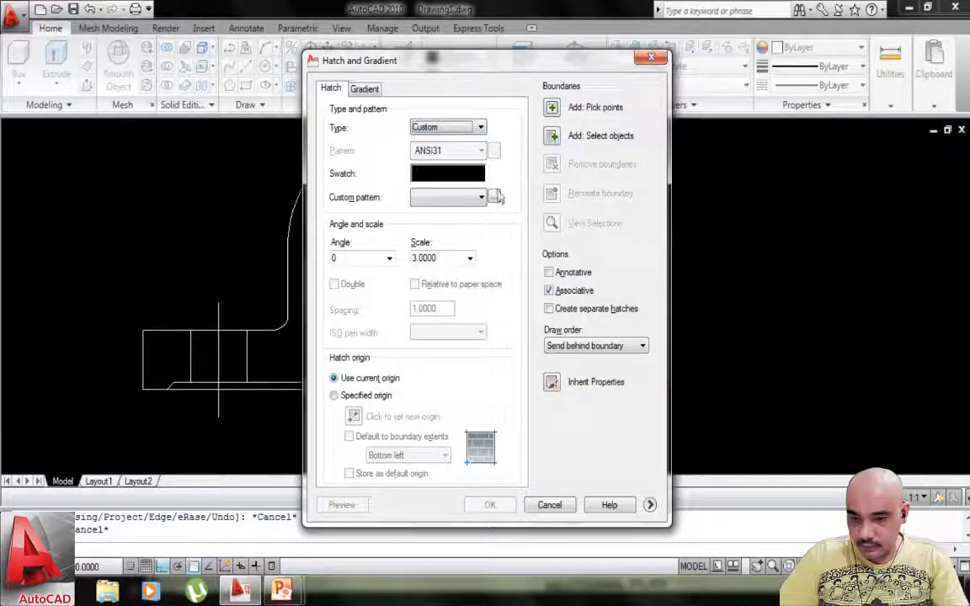
{"action": "left_click", "coordinate": [472, 202]}
{"action": "left_click", "coordinate": [480, 199]}
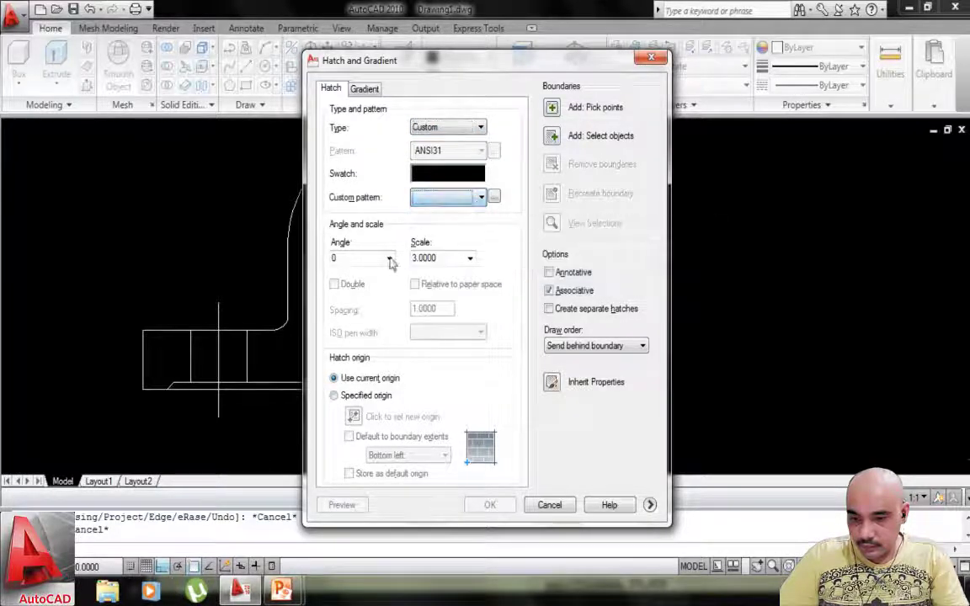
Set the custom hatch's angle to 45 and scale to 0.25, and try to pick its boundary area.
{"action": "left_click", "coordinate": [441, 256]}
{"action": "left_click", "coordinate": [342, 258]}
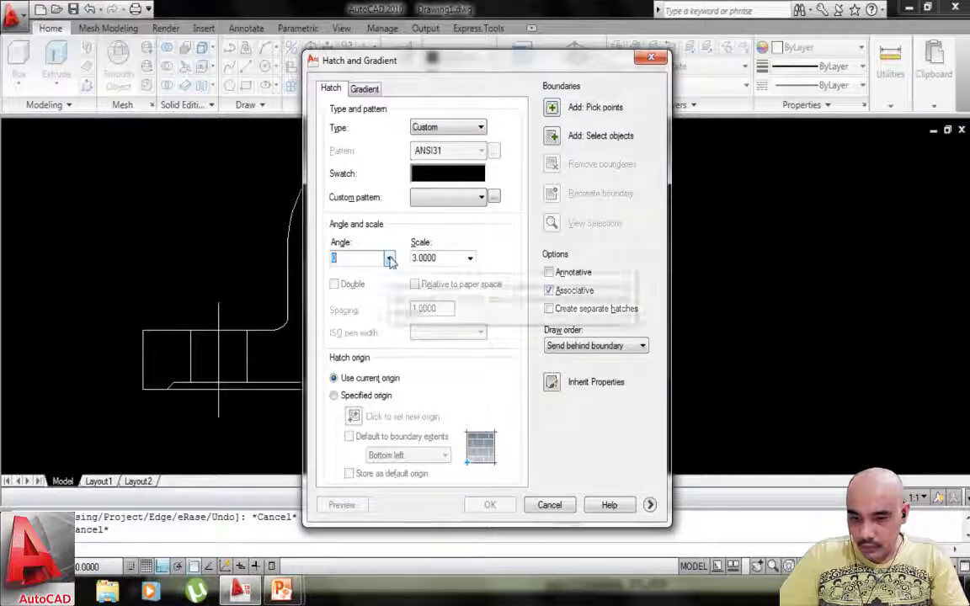
{"action": "left_click", "coordinate": [389, 258]}
{"action": "left_click", "coordinate": [370, 303]}
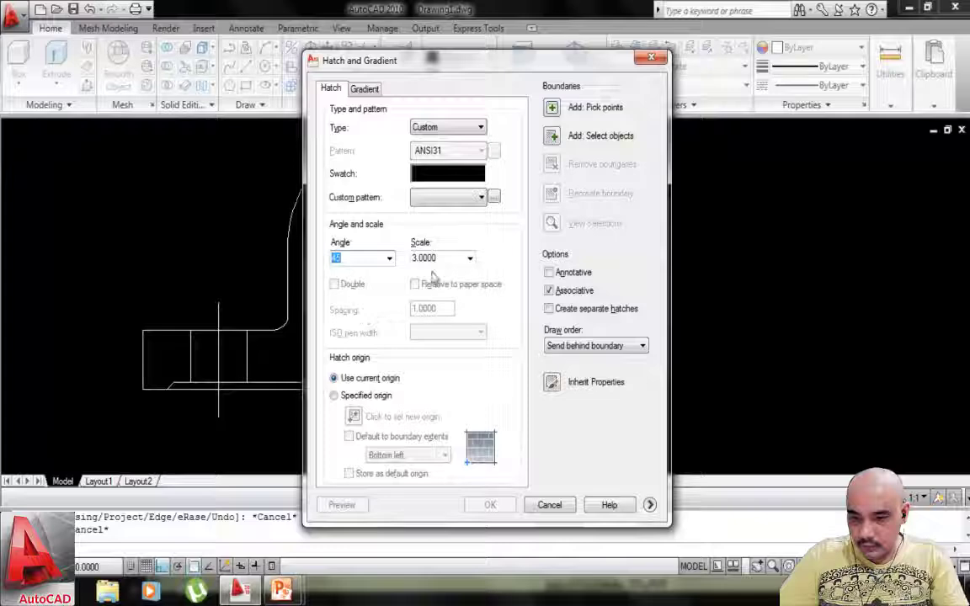
{"action": "left_click", "coordinate": [428, 258]}
{"action": "left_click", "coordinate": [470, 258]}
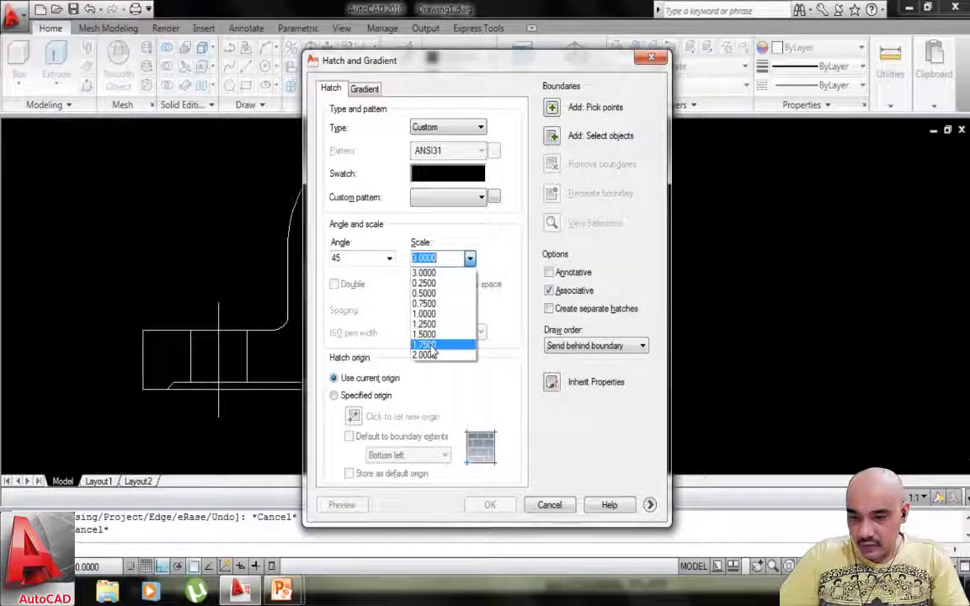
{"action": "left_click", "coordinate": [430, 313]}
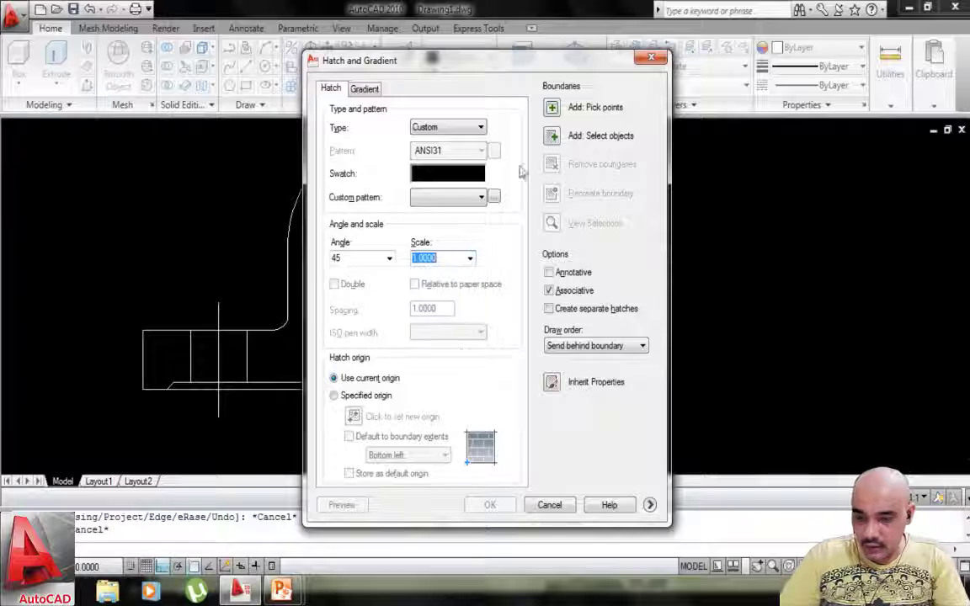
{"action": "left_click", "coordinate": [470, 258]}
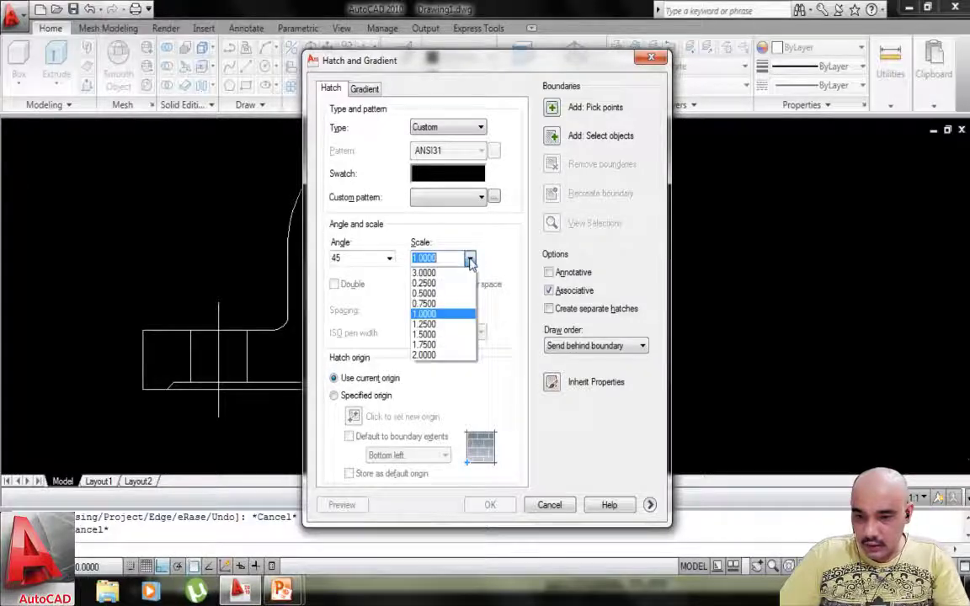
{"action": "left_click", "coordinate": [433, 284]}
{"action": "left_click", "coordinate": [552, 115]}
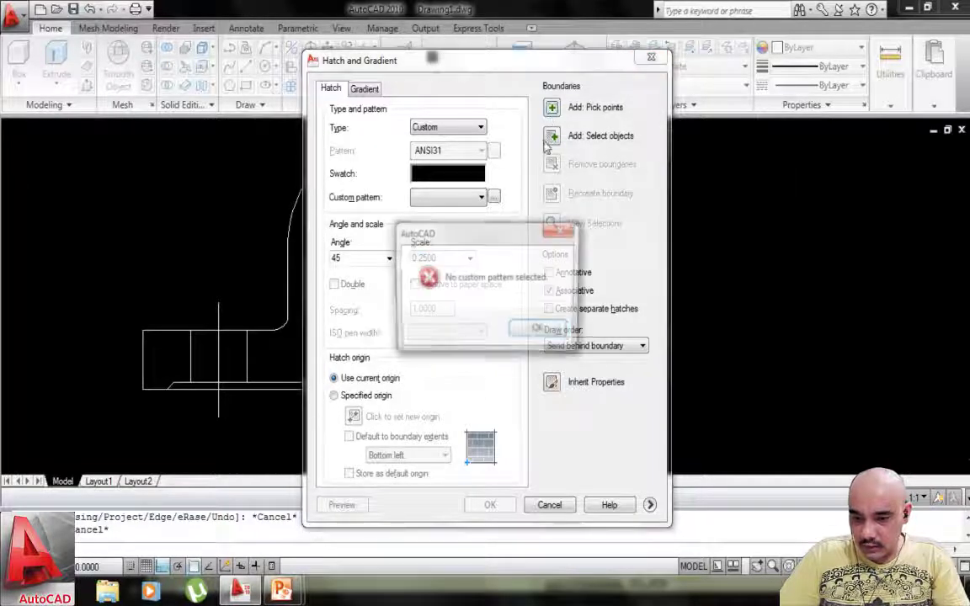
{"action": "left_click", "coordinate": [539, 331]}
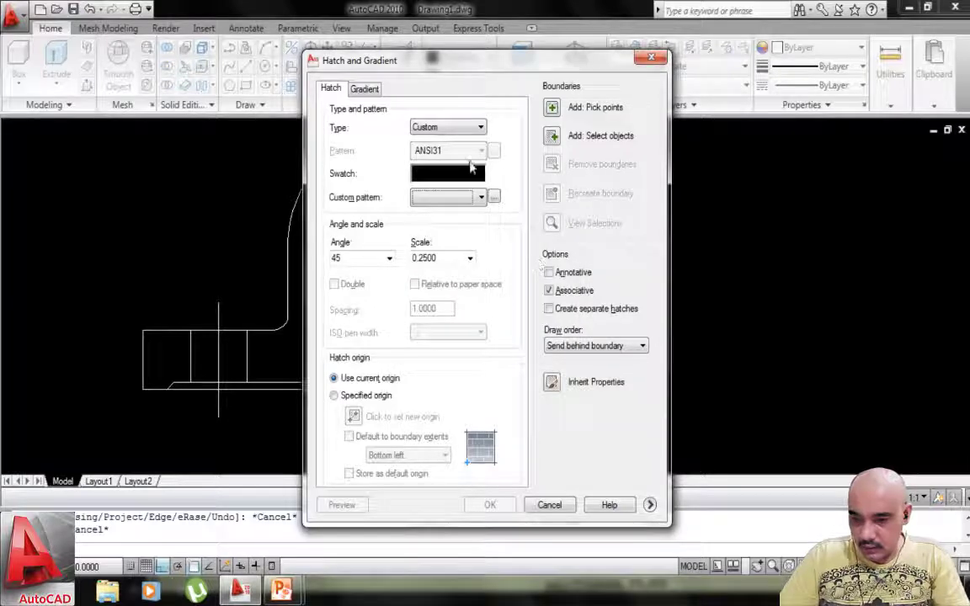
Try a User defined hatch with spacing 3 by picking the bearing body's interior, and cancel the hatch.
{"action": "left_click", "coordinate": [470, 130]}
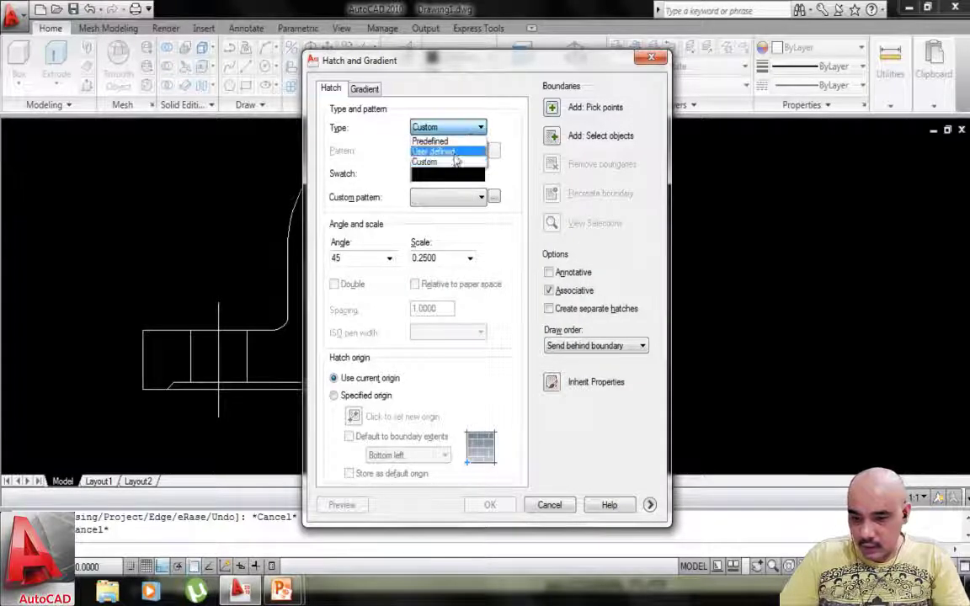
{"action": "left_click", "coordinate": [468, 137]}
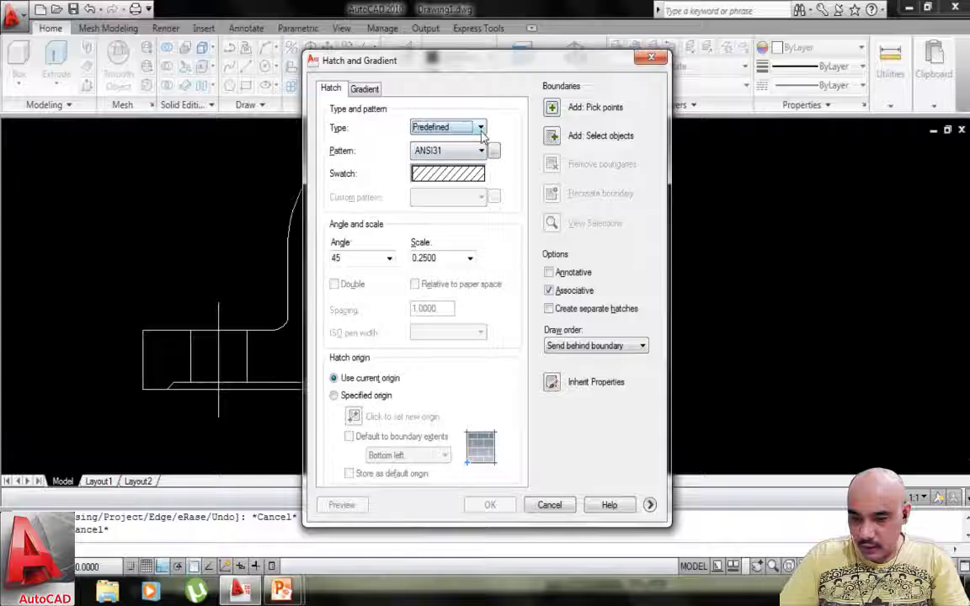
{"action": "left_click", "coordinate": [480, 129]}
{"action": "left_click", "coordinate": [446, 148]}
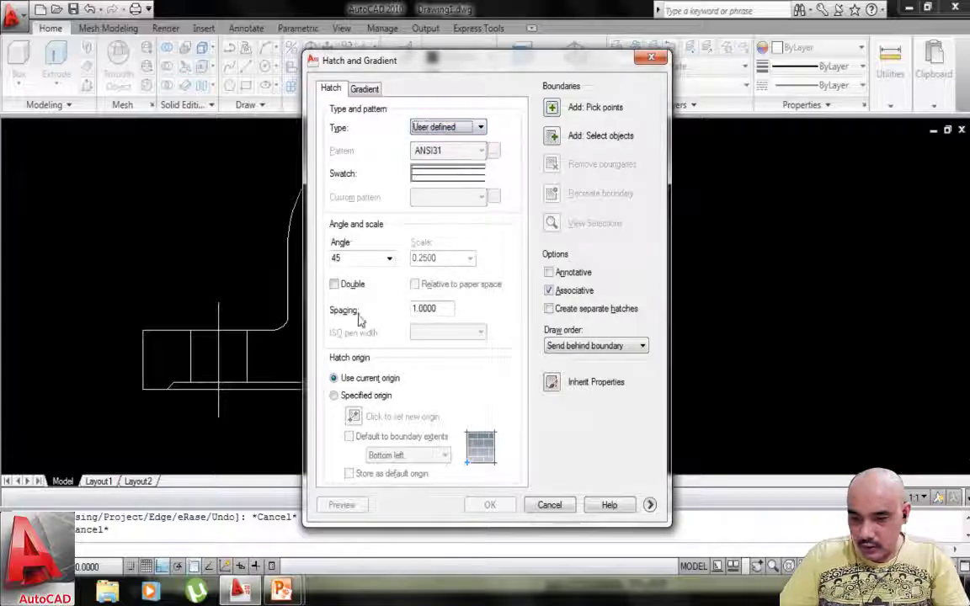
{"action": "left_click_drag", "start_coordinate": [449, 308], "coordinate": [385, 310]}
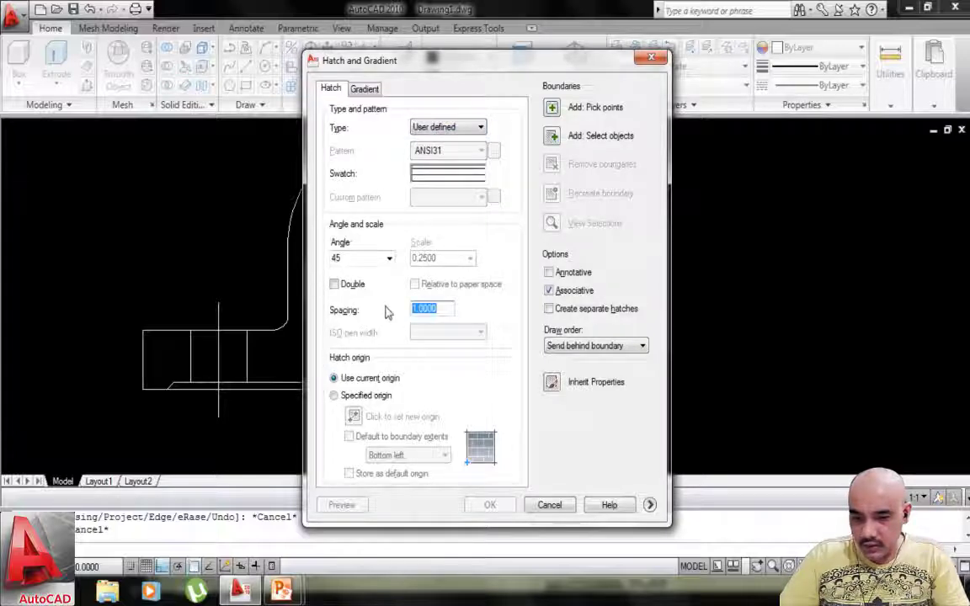
{"action": "type", "text": "3"}
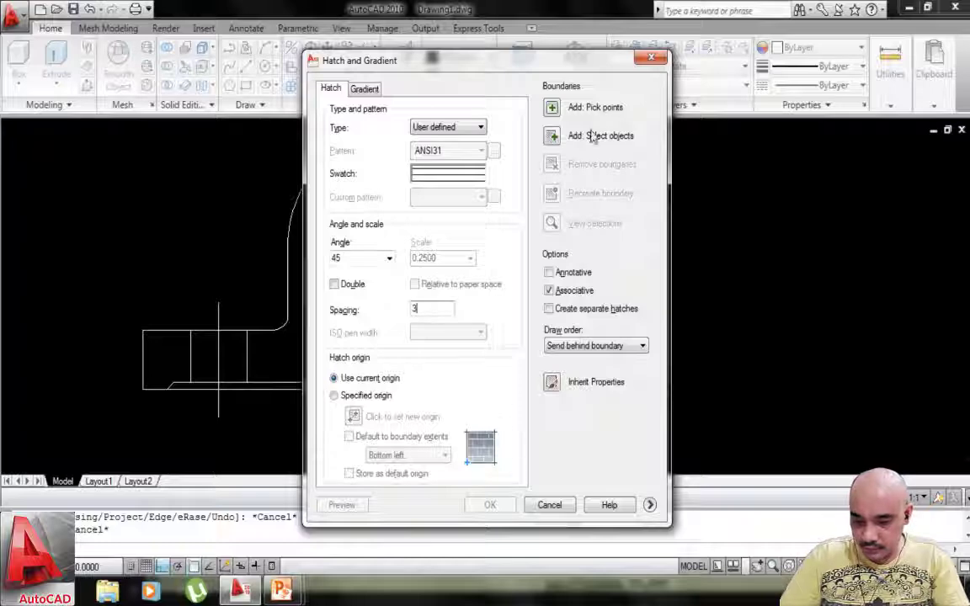
{"action": "left_click", "coordinate": [554, 108]}
{"action": "left_click", "coordinate": [470, 210]}
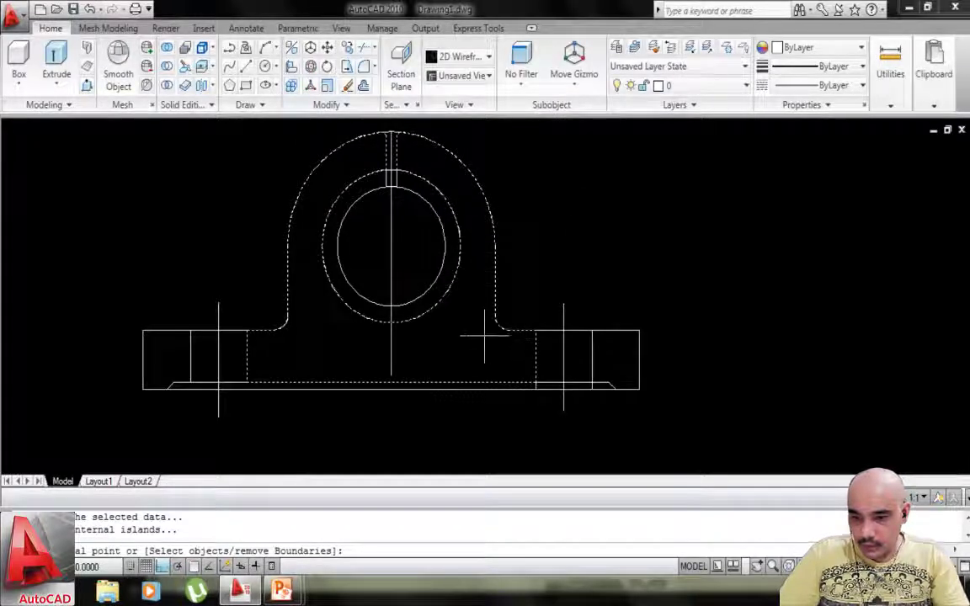
{"action": "key", "text": "Escape"}
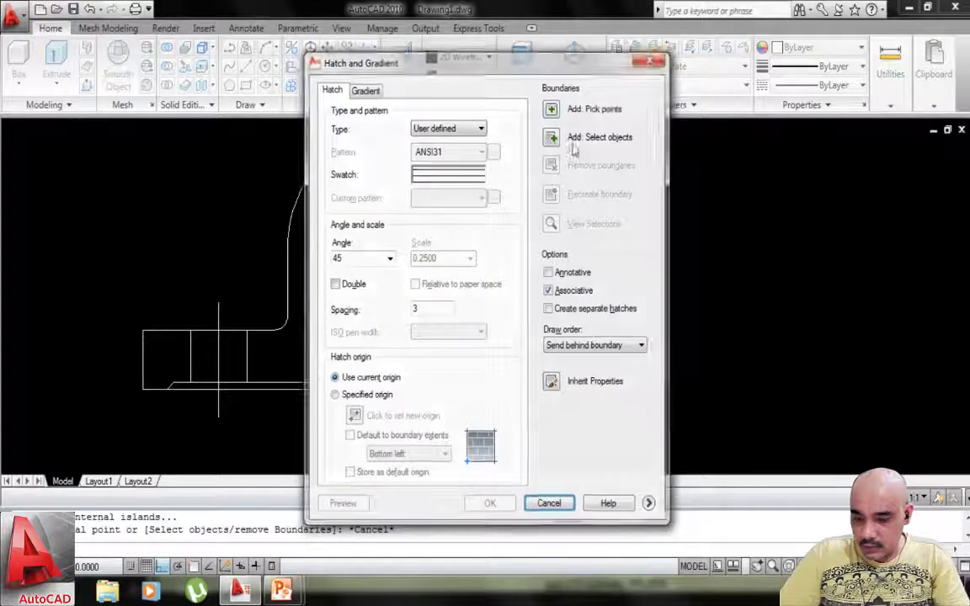
{"action": "key", "text": "Escape"}
Stretch the lower end of the bearing's vertical centerline down past the base's bottom edge.
{"action": "left_click", "coordinate": [390, 368]}
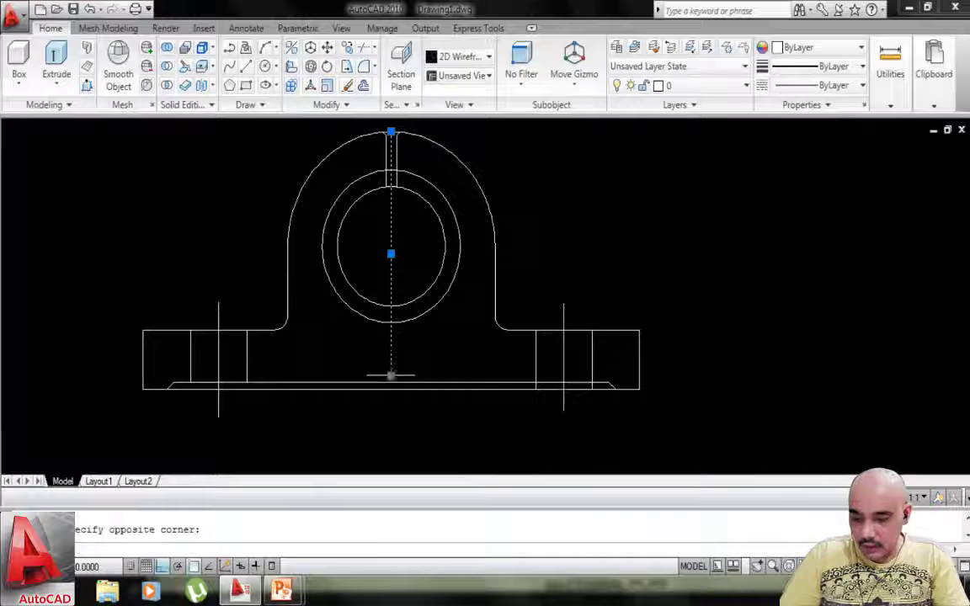
{"action": "left_click", "coordinate": [390, 375]}
{"action": "left_click", "coordinate": [391, 421]}
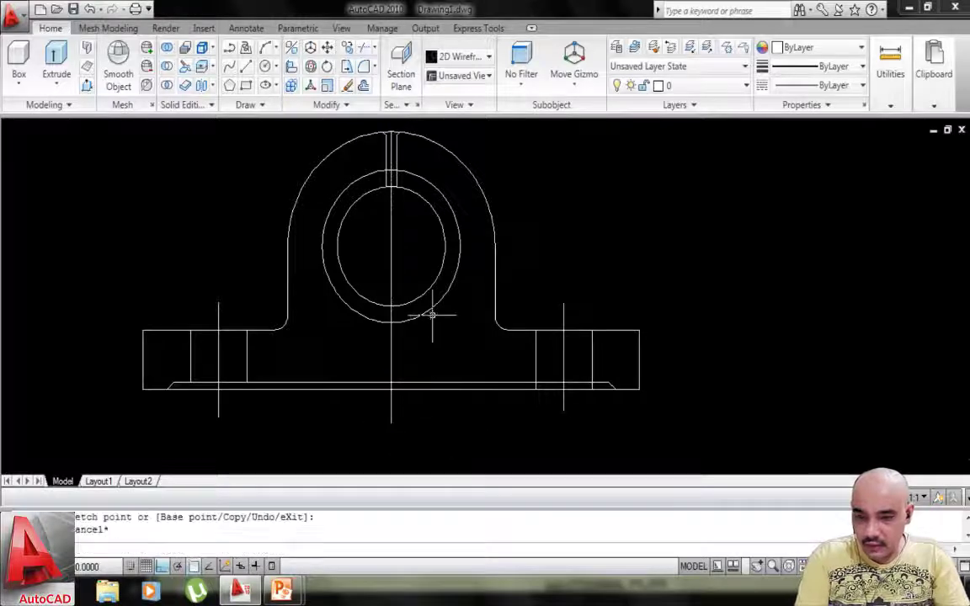
Start a new User defined hatch with spacing 3 and angle 45, and begin picking its internal points.
{"action": "scroll", "coordinate": [430, 315], "scroll_direction": "up", "scroll_amount": 2}
{"action": "scroll", "coordinate": [440, 320], "scroll_direction": "down", "scroll_amount": 2}
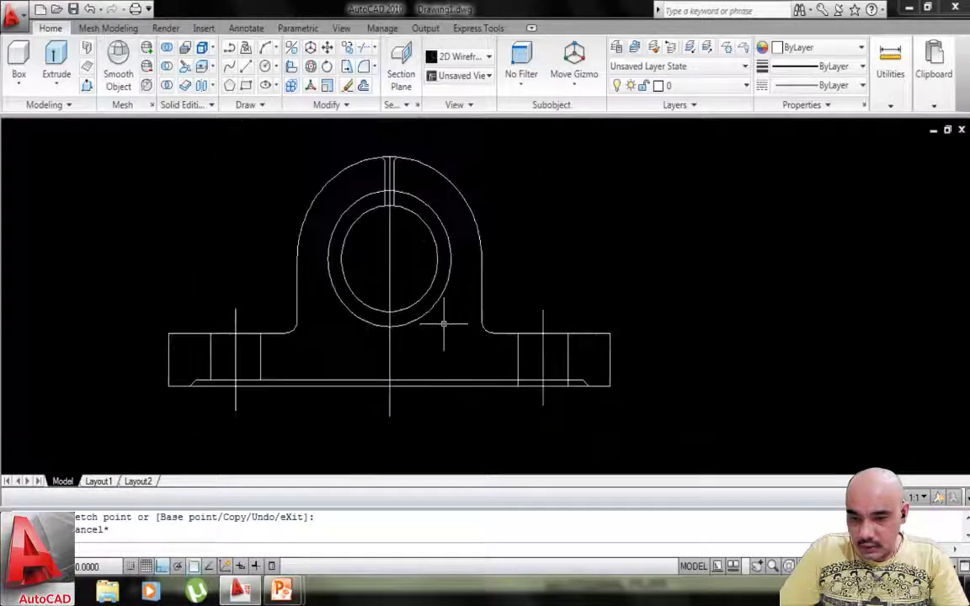
{"action": "type", "text": "h"}
{"action": "key", "text": "Return"}
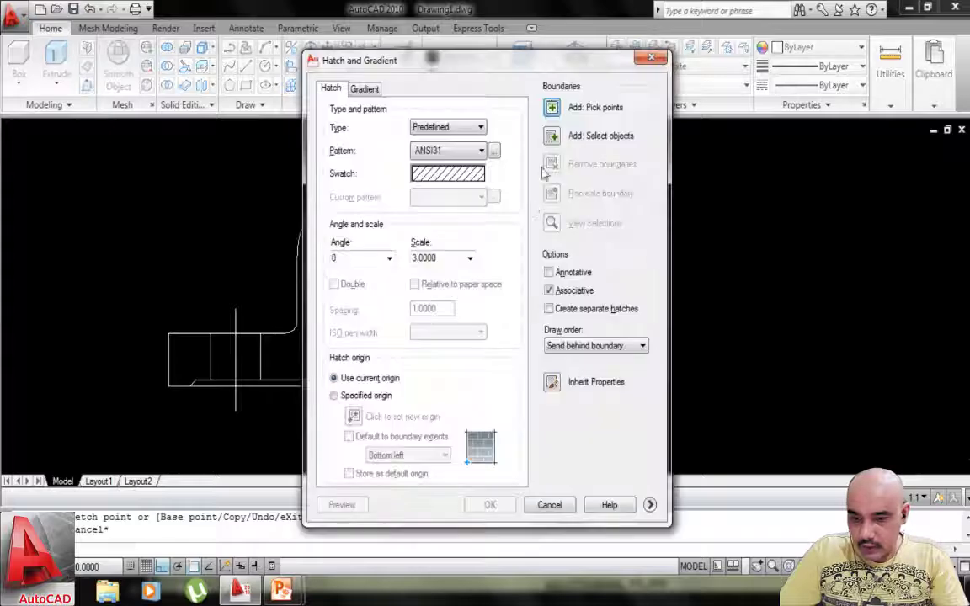
{"action": "left_click", "coordinate": [478, 128]}
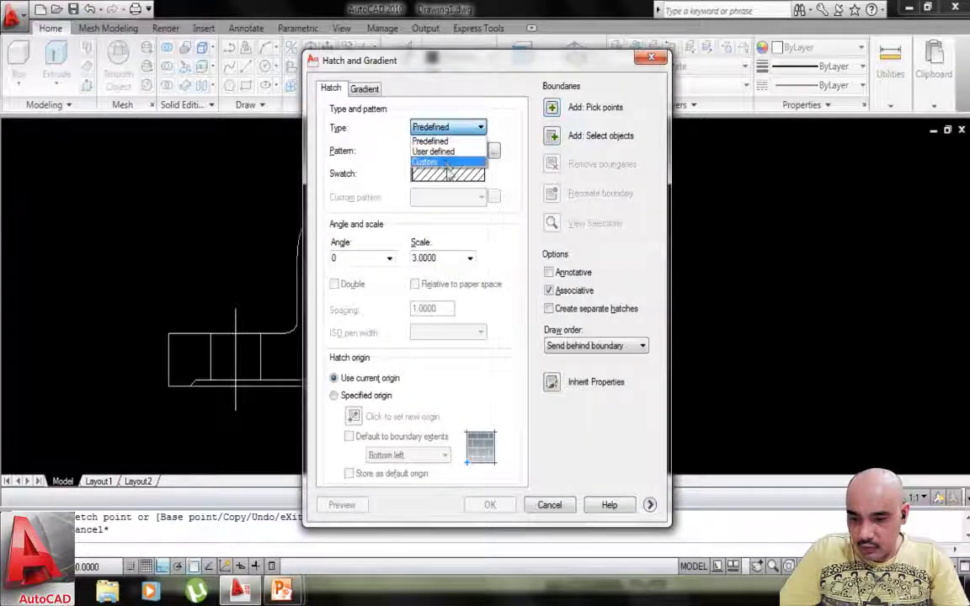
{"action": "left_click", "coordinate": [444, 155]}
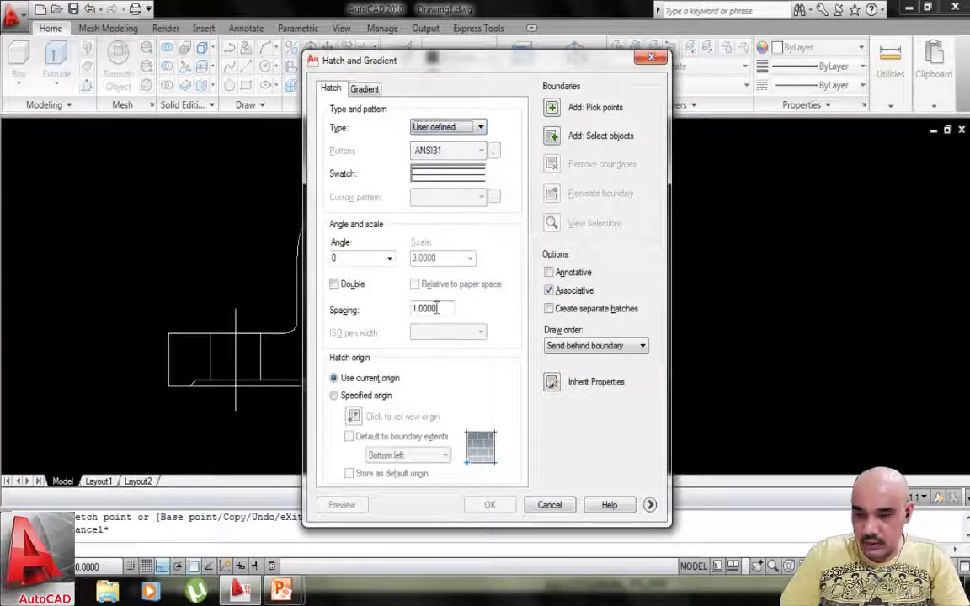
{"action": "left_click_drag", "start_coordinate": [437, 309], "coordinate": [395, 308]}
{"action": "type", "text": "3"}
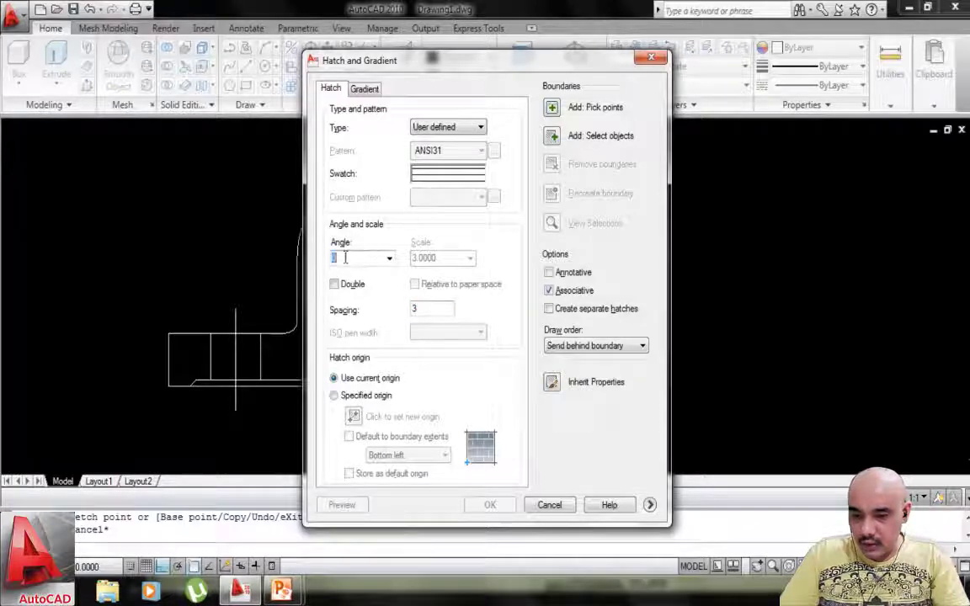
{"action": "type", "text": "45"}
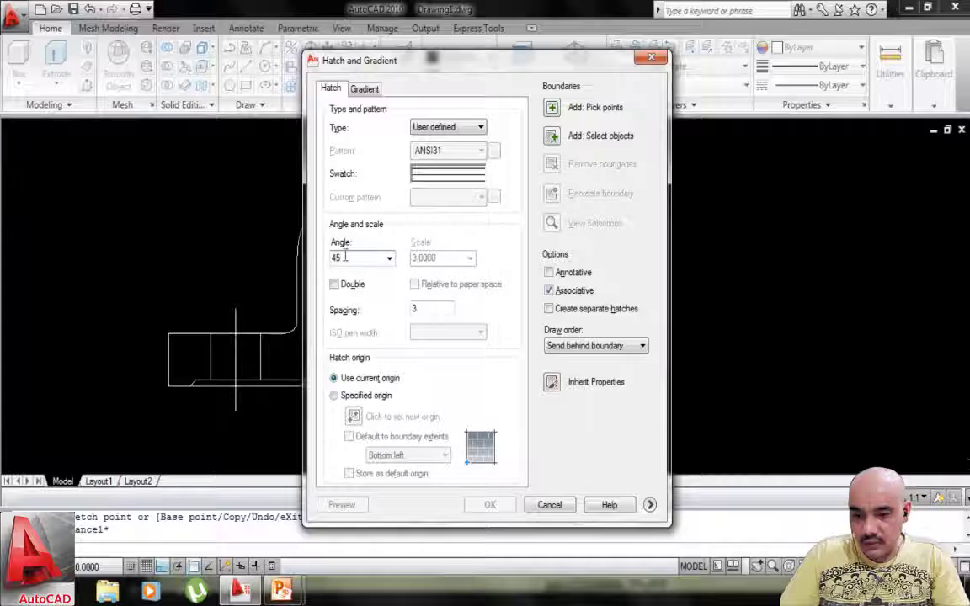
{"action": "left_click", "coordinate": [552, 108]}
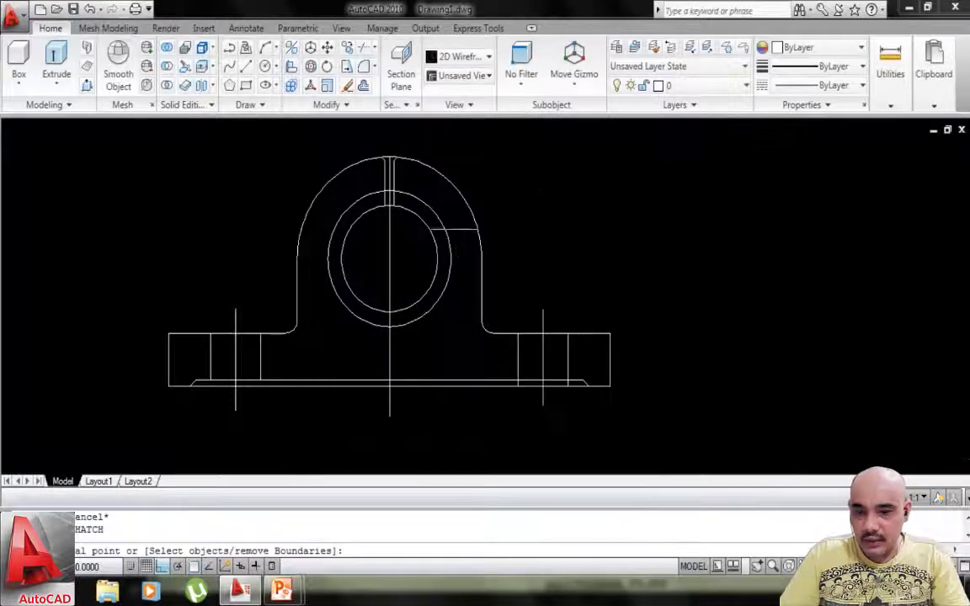
Hatch the right half of the bracket body and its right end lug with the user-defined 45° pattern at spacing 3, previewing it first.
{"action": "left_click", "coordinate": [455, 222]}
{"action": "left_click", "coordinate": [551, 354]}
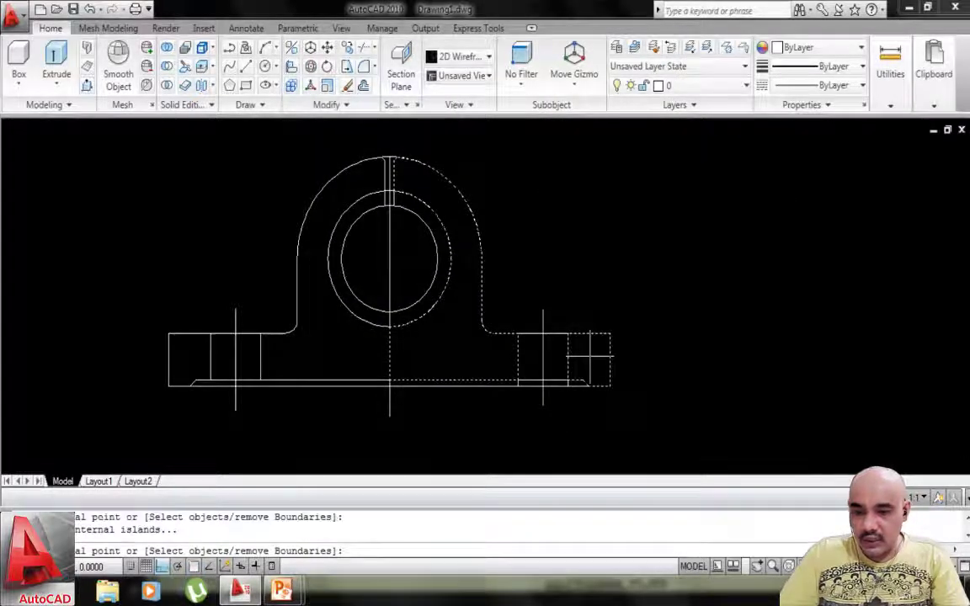
{"action": "key", "text": "Return"}
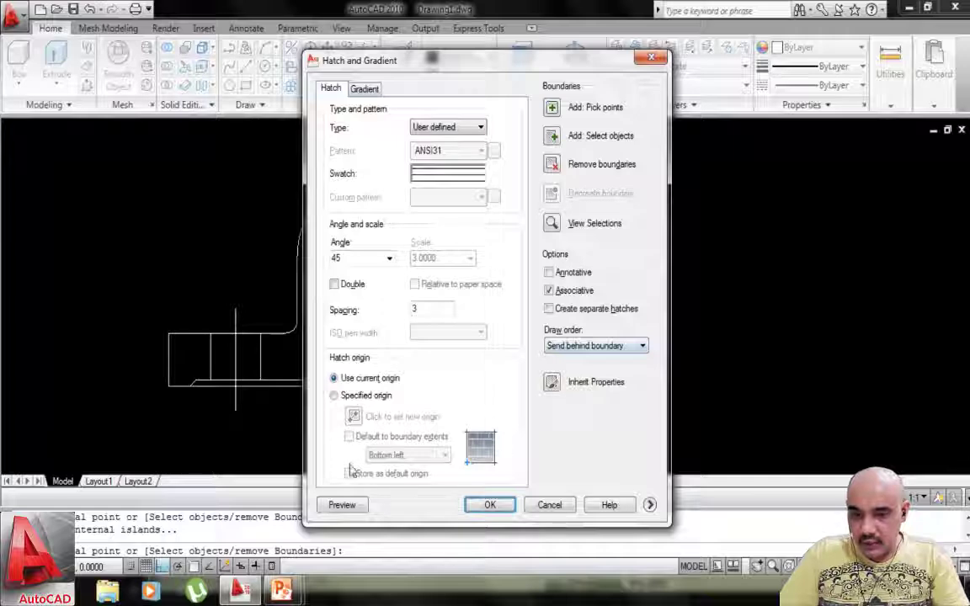
{"action": "left_click", "coordinate": [352, 508]}
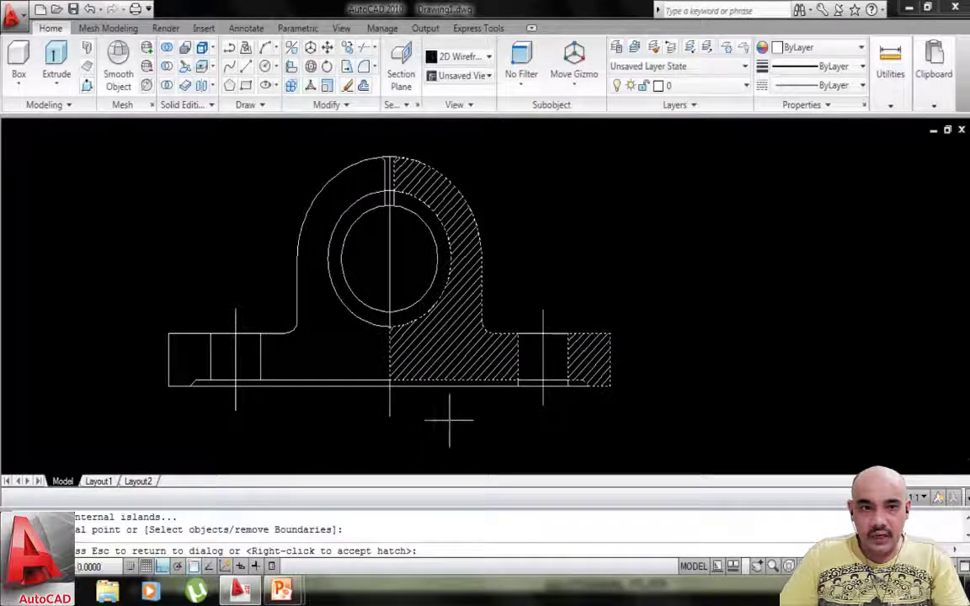
{"action": "key", "text": "Escape"}
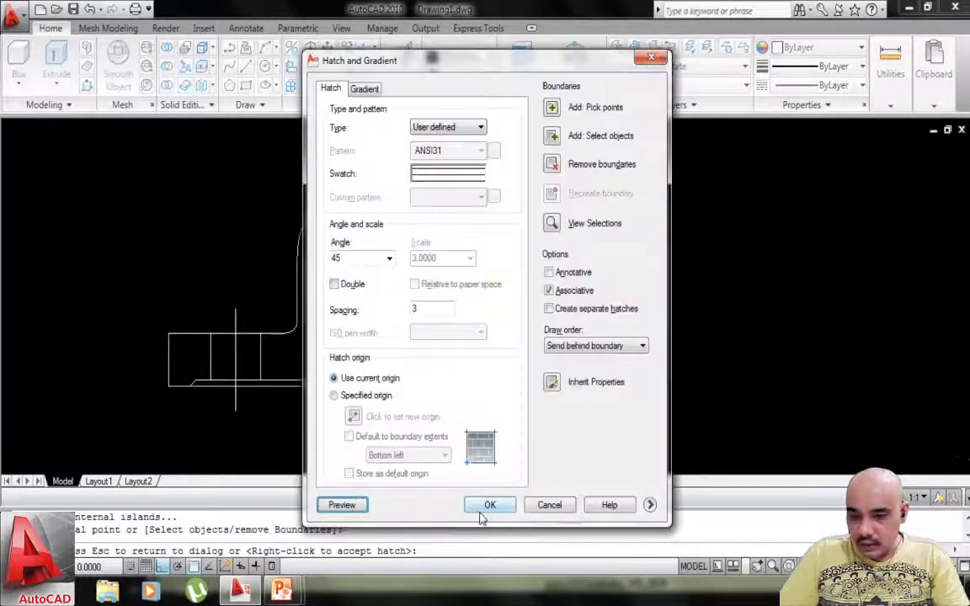
{"action": "left_click", "coordinate": [483, 508]}
Hatch the right half of the bushing ring with a user-defined pattern at -45° and spacing 3, previewing it before accepting.
{"action": "scroll", "coordinate": [429, 293], "scroll_direction": "up", "scroll_amount": 5}
{"action": "scroll", "coordinate": [448, 283], "scroll_direction": "down", "scroll_amount": 5}
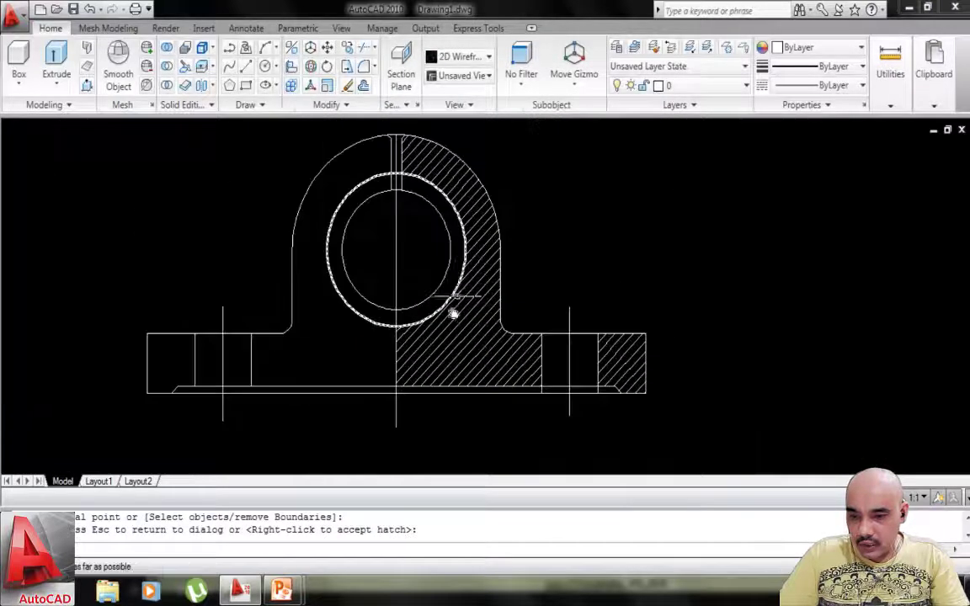
{"action": "scroll", "coordinate": [447, 314], "scroll_direction": "up", "scroll_amount": 3}
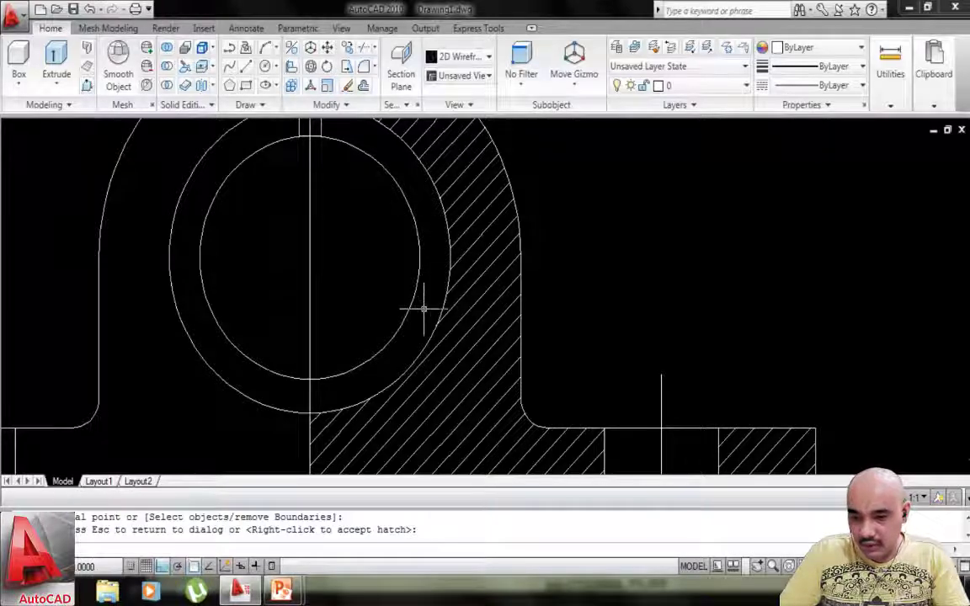
{"action": "scroll", "coordinate": [423, 309], "scroll_direction": "down", "scroll_amount": 4}
{"action": "scroll", "coordinate": [424, 309], "scroll_direction": "up", "scroll_amount": 3}
{"action": "middle_click_drag", "start_coordinate": [421, 316], "coordinate": [420, 345]}
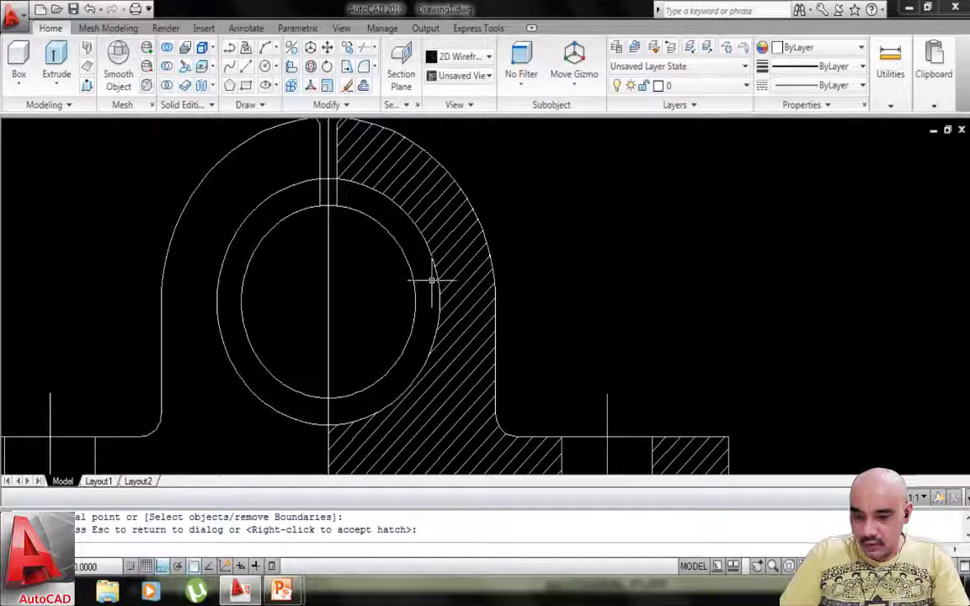
{"action": "key", "text": "Escape"}
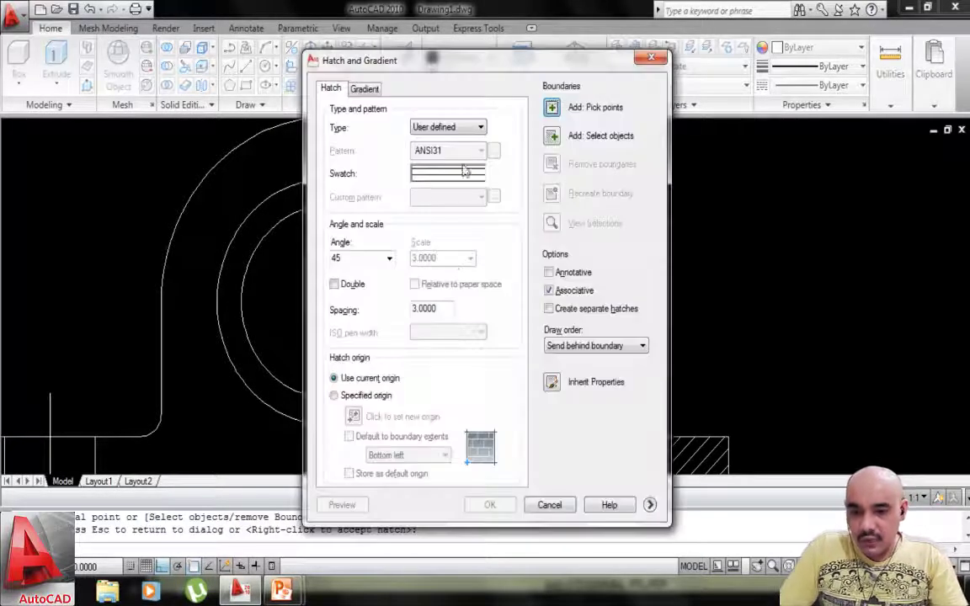
{"action": "double_click", "coordinate": [362, 260]}
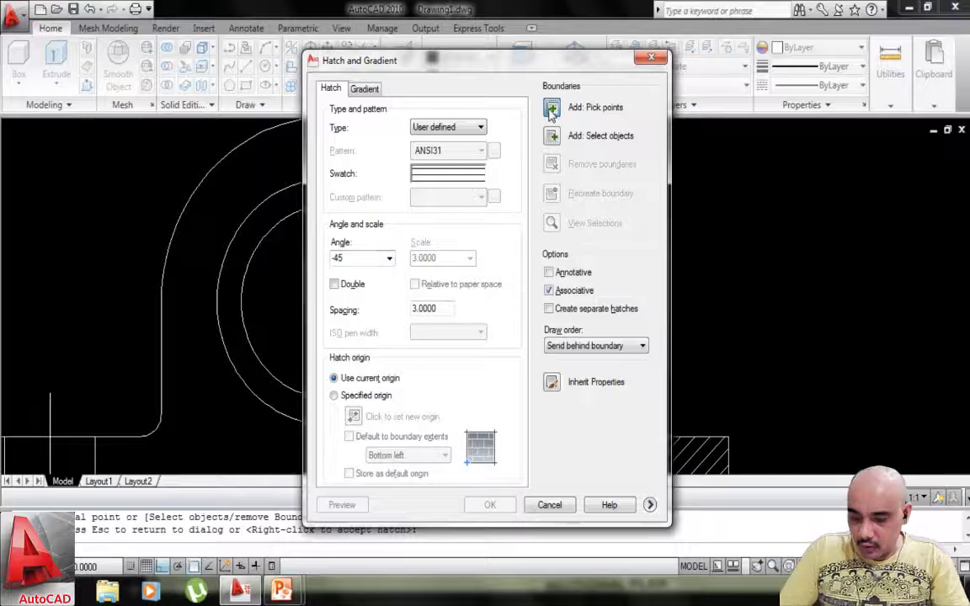
{"action": "left_click", "coordinate": [551, 110]}
{"action": "left_click", "coordinate": [427, 301]}
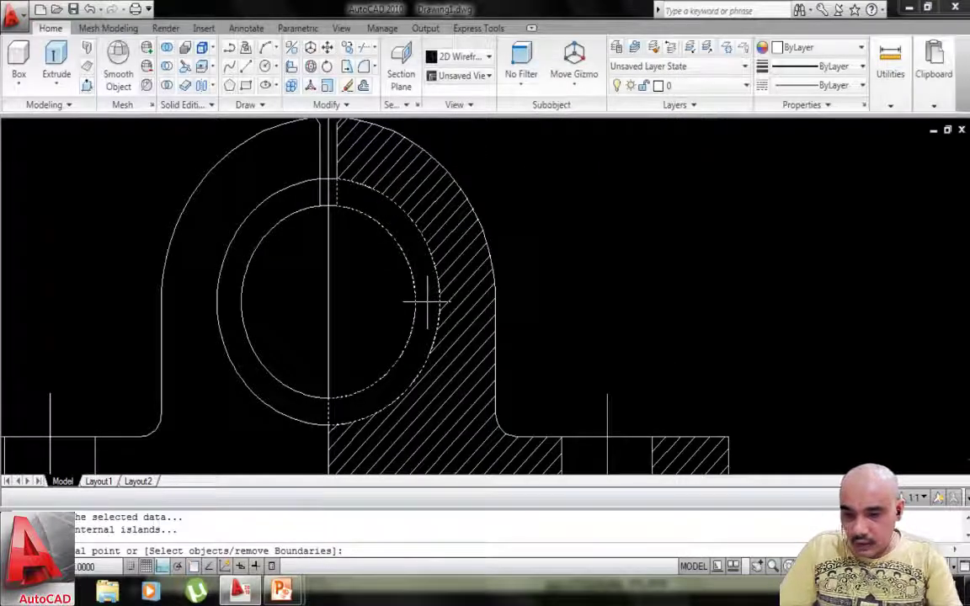
{"action": "key", "text": "Return"}
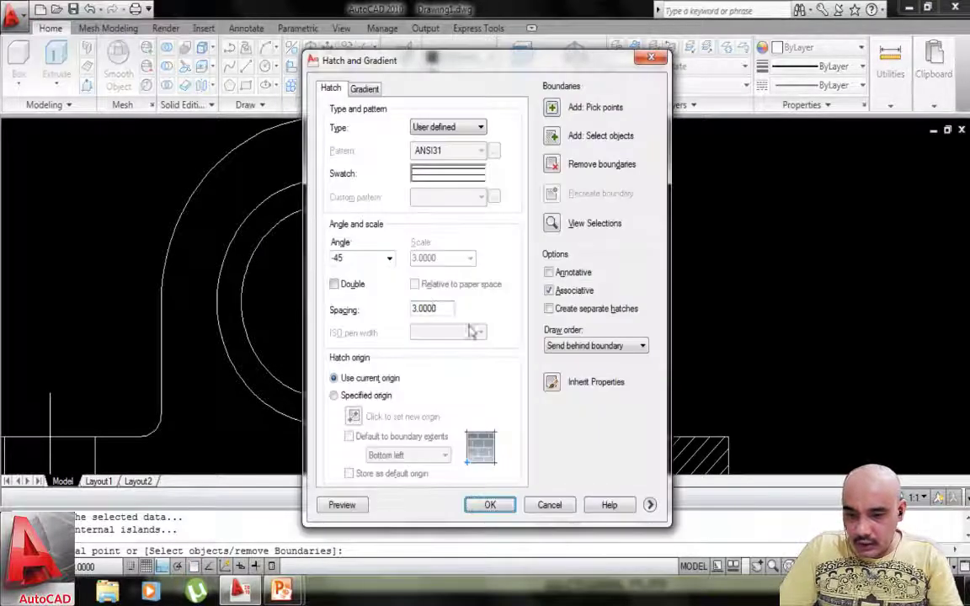
{"action": "left_click", "coordinate": [343, 505]}
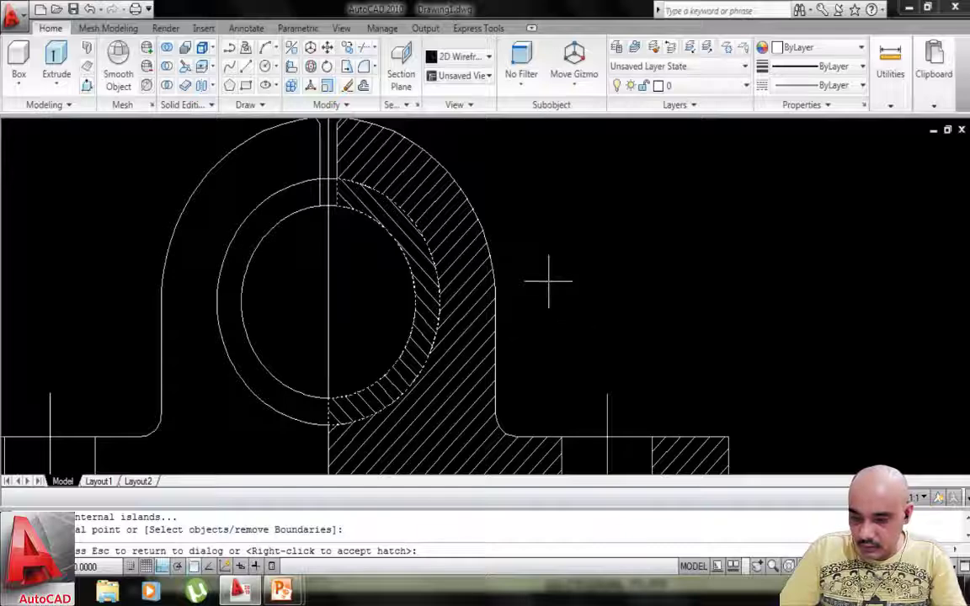
{"action": "key", "text": "Escape"}
{"action": "left_click", "coordinate": [492, 504]}
{"action": "scroll", "coordinate": [459, 319], "scroll_direction": "down", "scroll_amount": 3}
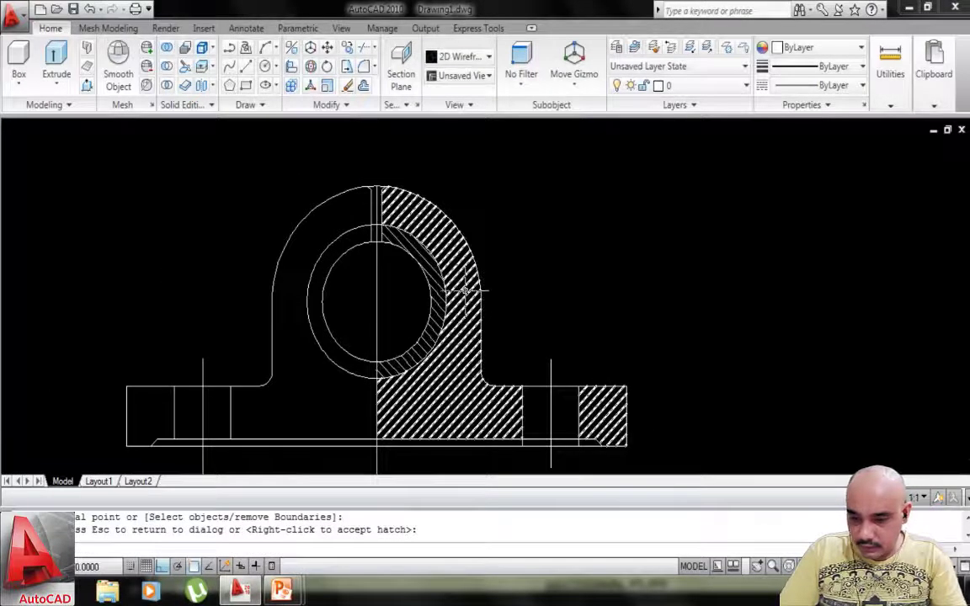
{"action": "middle_click_drag", "start_coordinate": [464, 291], "coordinate": [510, 221]}
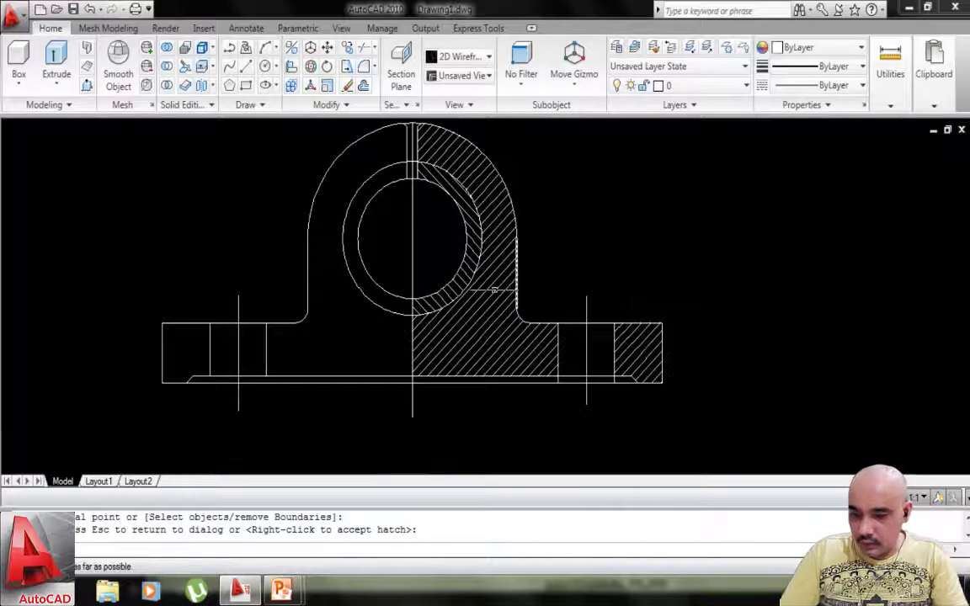
{"action": "mouse_move", "coordinate": [494, 290]}
{"action": "middle_mouse_down"}
{"action": "mouse_move", "coordinate": [533, 260]}
{"action": "mouse_move", "coordinate": [549, 222]}
{"action": "middle_mouse_up"}
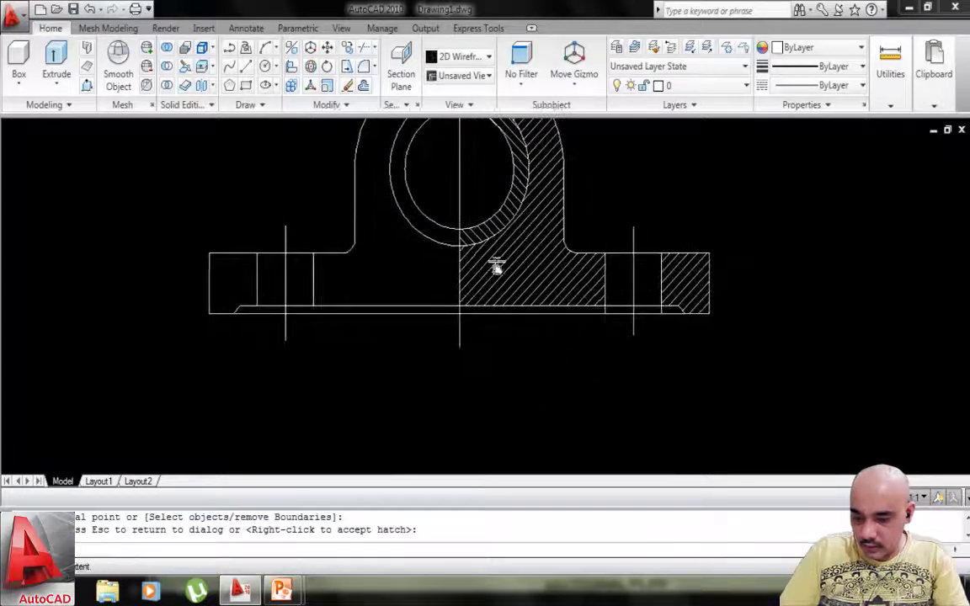
{"action": "middle_click_drag", "start_coordinate": [497, 266], "coordinate": [494, 267]}
{"action": "type", "text": "Z"}
{"action": "key", "text": "Return"}
{"action": "type", "text": "A"}
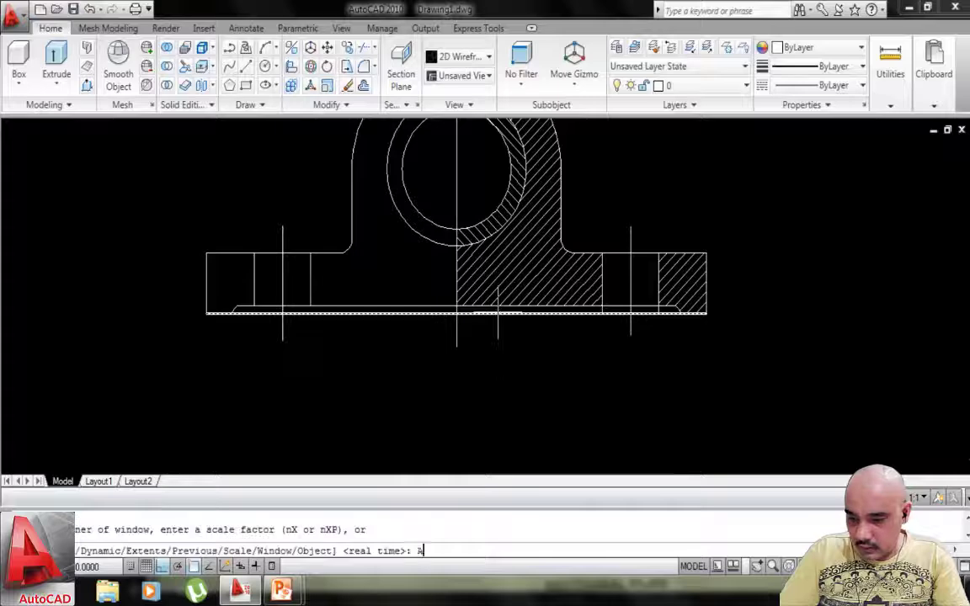
{"action": "key", "text": "Return"}
{"action": "scroll", "coordinate": [551, 273], "scroll_direction": "down", "scroll_amount": 2}
{"action": "key", "text": "Escape"}
{"action": "middle_click_drag", "start_coordinate": [551, 272], "coordinate": [452, 261]}
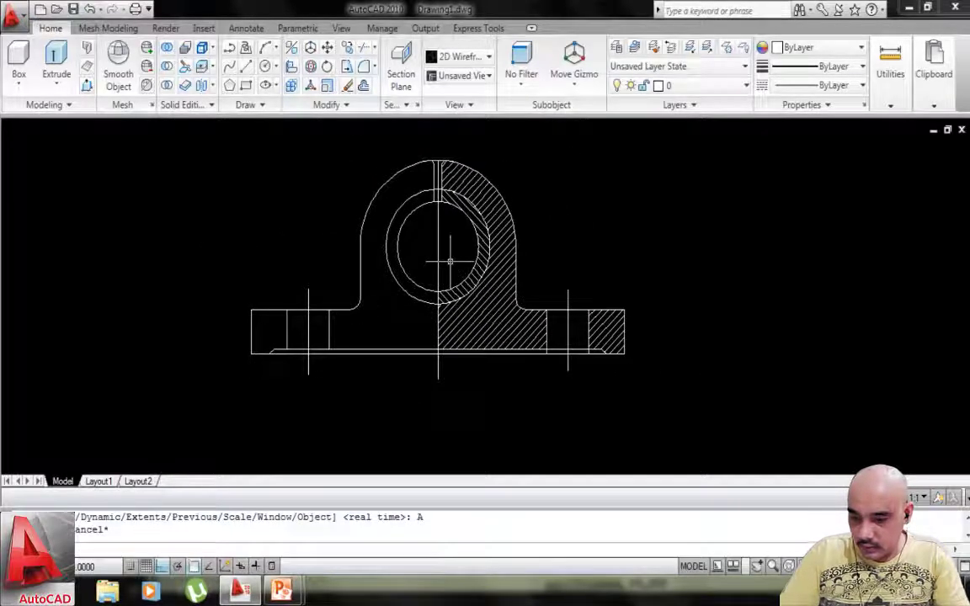
{"action": "type", "text": "Z"}
{"action": "key", "text": "Return"}
{"action": "type", "text": "A"}
{"action": "key", "text": "Return"}
{"action": "scroll", "coordinate": [453, 259], "scroll_direction": "down", "scroll_amount": 2}
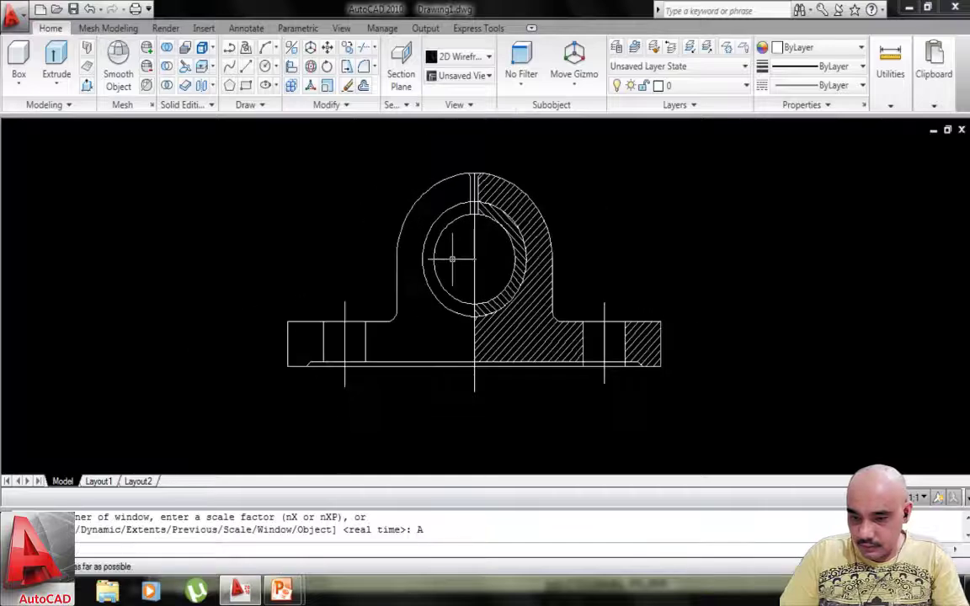
{"action": "middle_click_drag", "start_coordinate": [512, 254], "coordinate": [402, 242]}
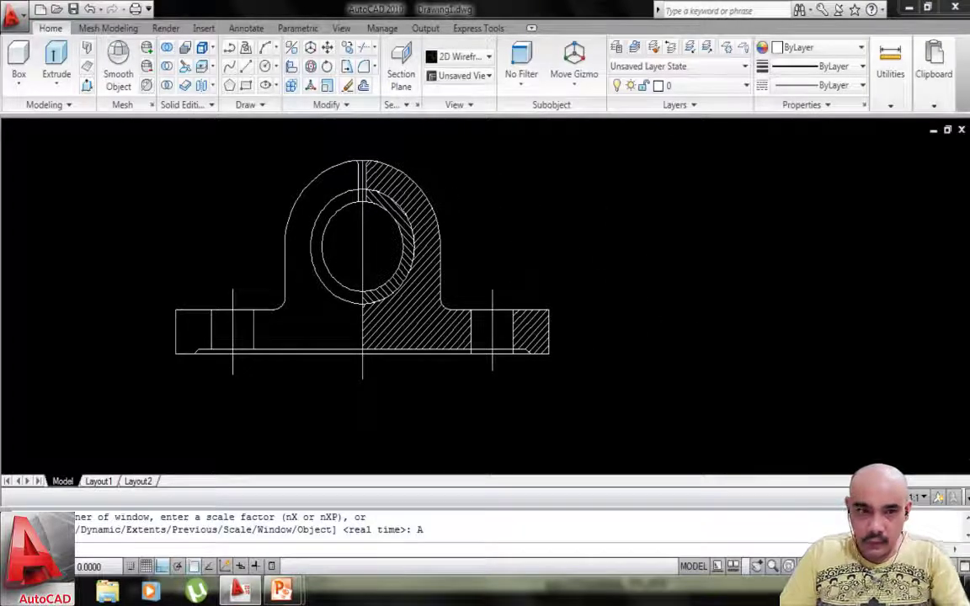
{"action": "middle_click_drag", "start_coordinate": [578, 242], "coordinate": [650, 243]}
{"action": "middle_click_drag", "start_coordinate": [500, 299], "coordinate": [511, 298]}
{"action": "key", "text": "Escape"}
{"action": "key", "text": "Escape"}
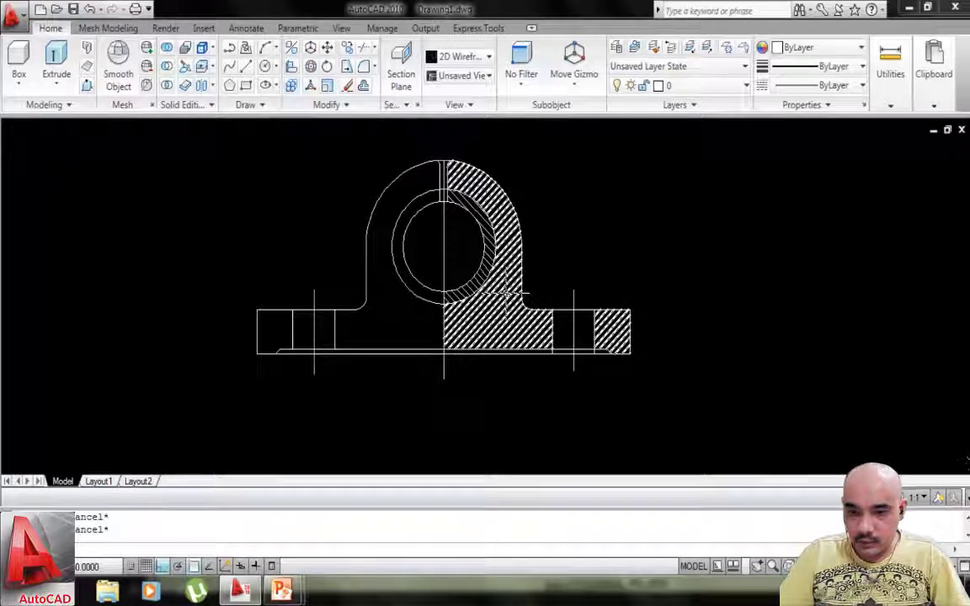
{"action": "type", "text": "z"}
{"action": "key", "text": "Return"}
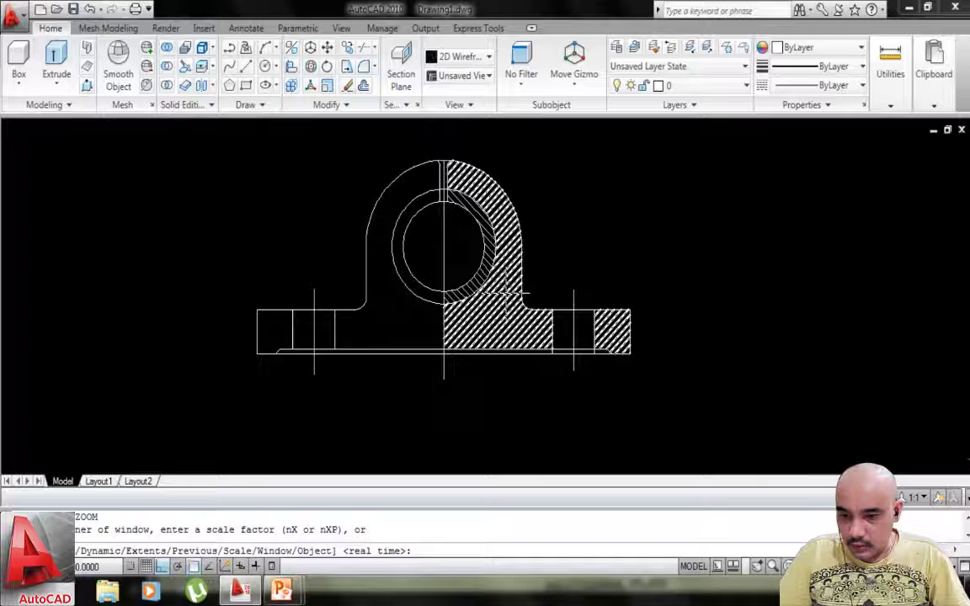
{"action": "type", "text": "D"}
{"action": "key", "text": "Return"}
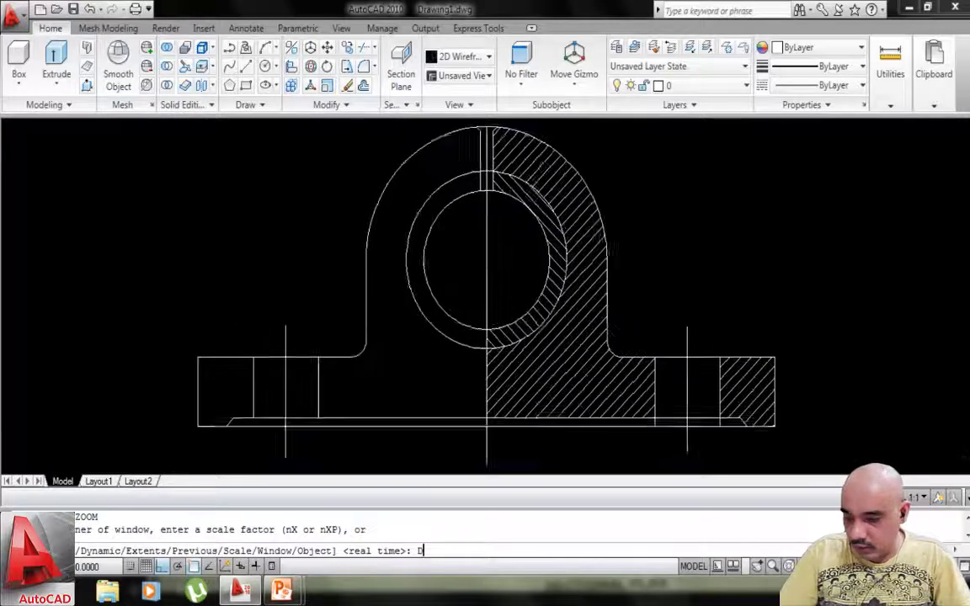
{"action": "key", "text": "Escape"}
{"action": "key", "text": "Escape"}
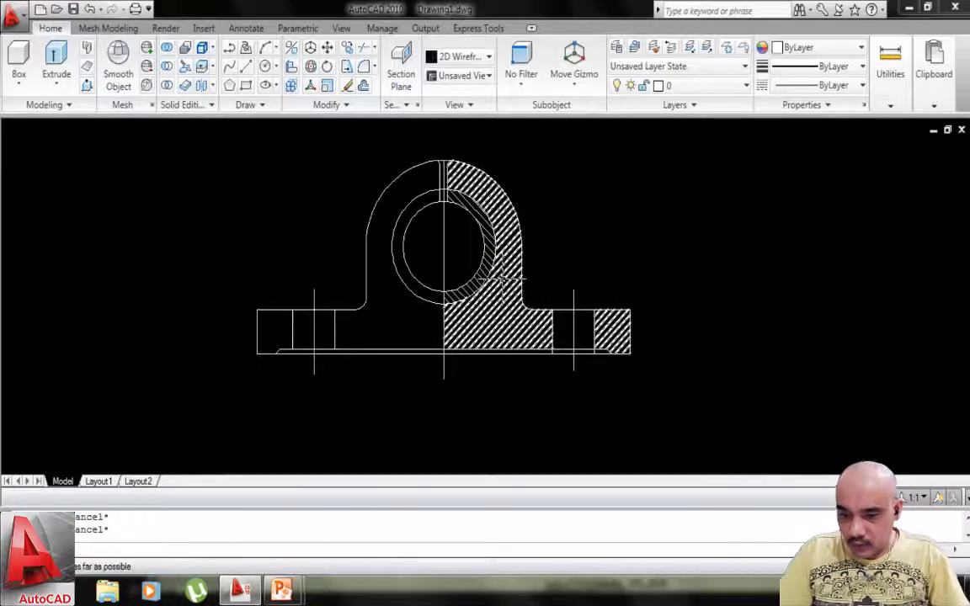
{"action": "middle_click_drag", "start_coordinate": [410, 234], "coordinate": [391, 228]}
{"action": "middle_click_drag", "start_coordinate": [451, 221], "coordinate": [584, 207]}
{"action": "scroll", "coordinate": [580, 207], "scroll_direction": "up", "scroll_amount": 2}
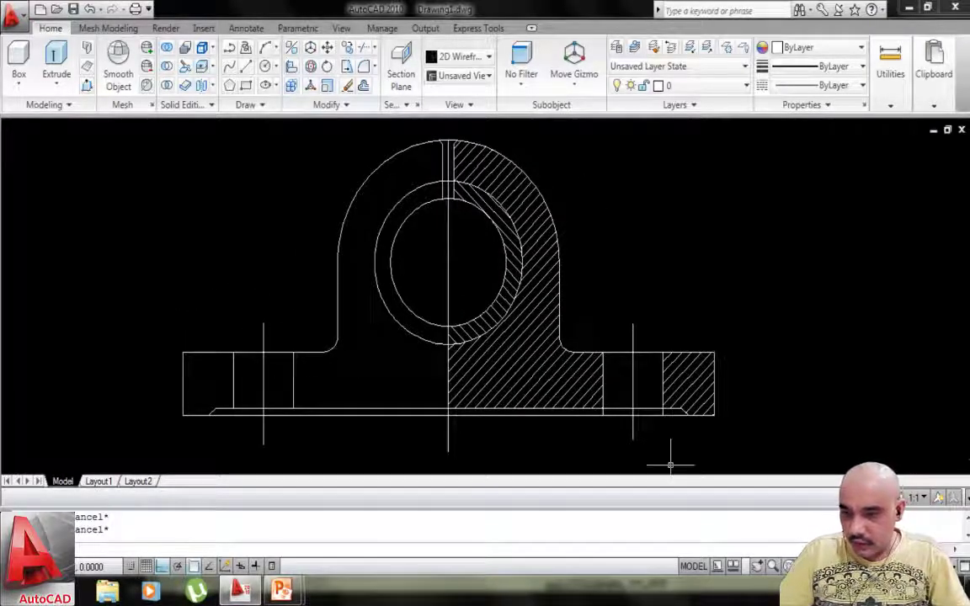
{"action": "left_click", "coordinate": [828, 523]}
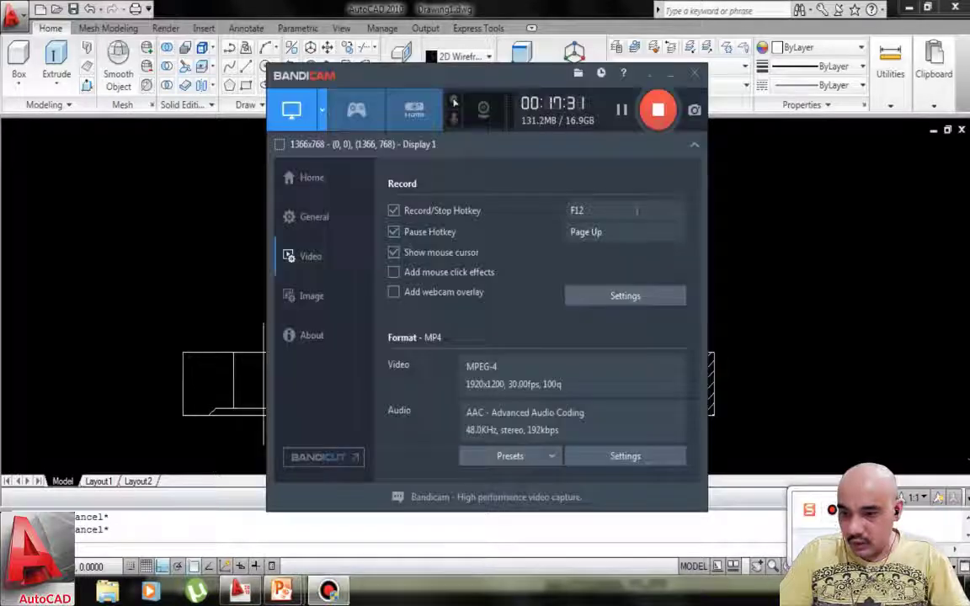
{"action": "left_click", "coordinate": [621, 114]}
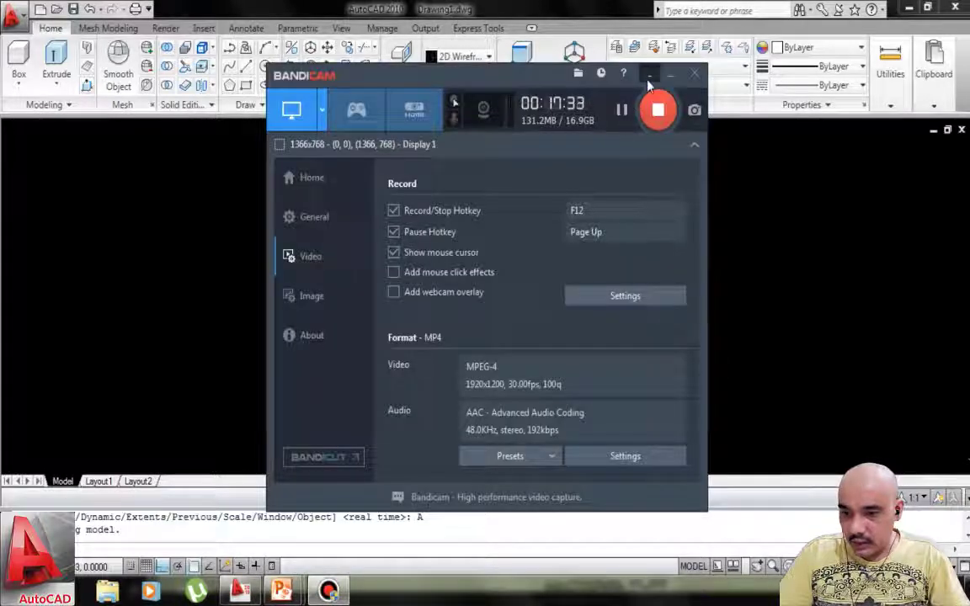
{"action": "left_click", "coordinate": [648, 79]}
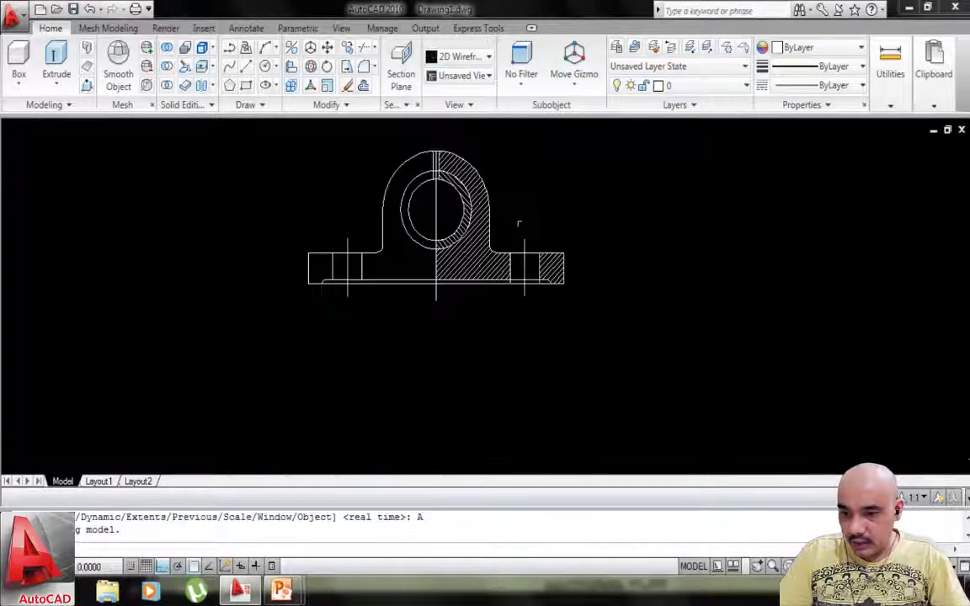
Draw a vertical projection line from the upper end of the left fillet straight down to well below the base.
{"action": "scroll", "coordinate": [388, 342], "scroll_direction": "up", "scroll_amount": 2}
{"action": "scroll", "coordinate": [405, 321], "scroll_direction": "down", "scroll_amount": 3}
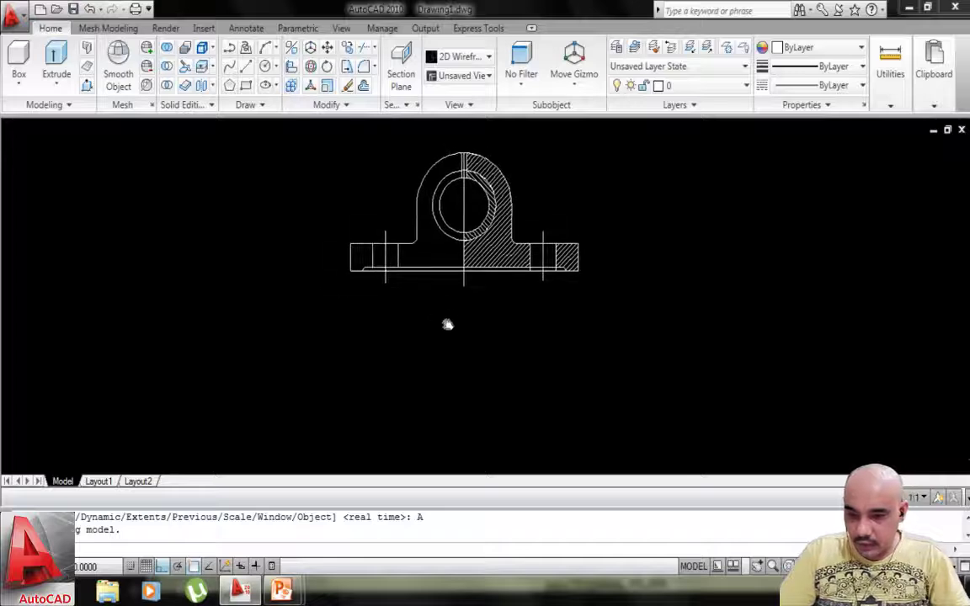
{"action": "scroll", "coordinate": [430, 309], "scroll_direction": "up", "scroll_amount": 2}
{"action": "mouse_move", "coordinate": [427, 325]}
{"action": "middle_mouse_down"}
{"action": "mouse_move", "coordinate": [429, 333]}
{"action": "mouse_move", "coordinate": [411, 334]}
{"action": "middle_mouse_up"}
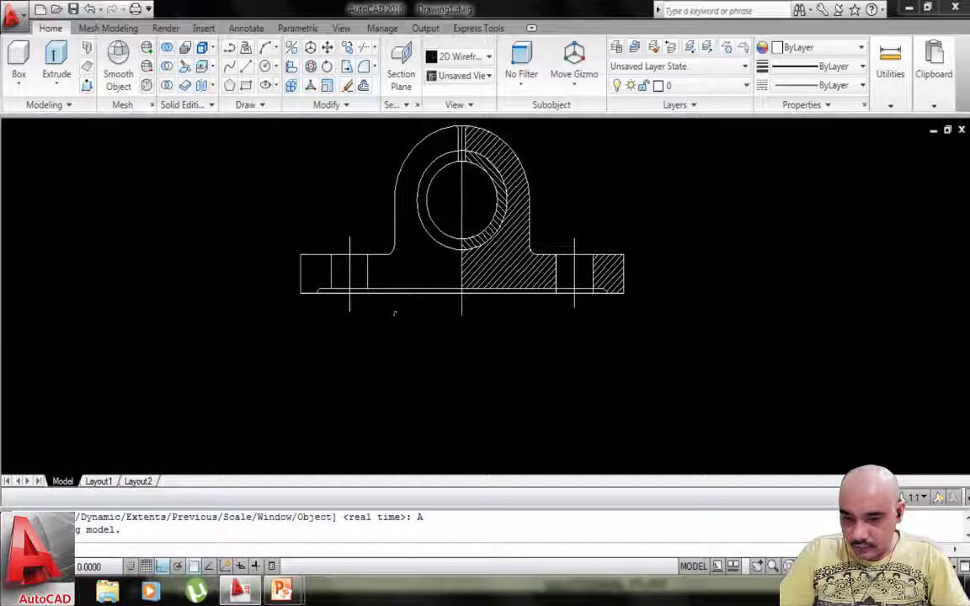
{"action": "mouse_move", "coordinate": [368, 344]}
{"action": "middle_mouse_down"}
{"action": "mouse_move", "coordinate": [361, 325]}
{"action": "mouse_move", "coordinate": [386, 346]}
{"action": "middle_mouse_up"}
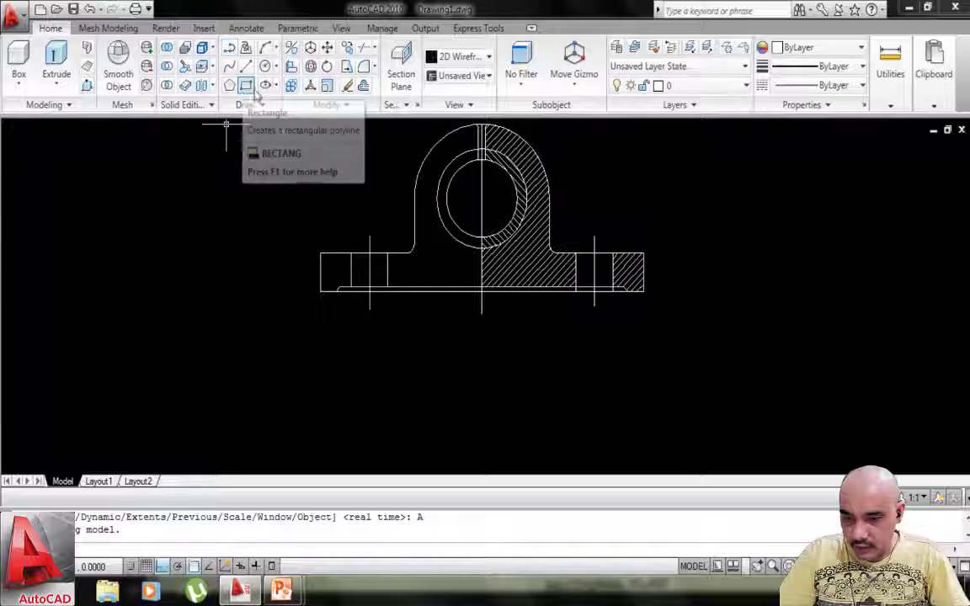
{"action": "key", "text": "l"}
{"action": "key", "text": "Return"}
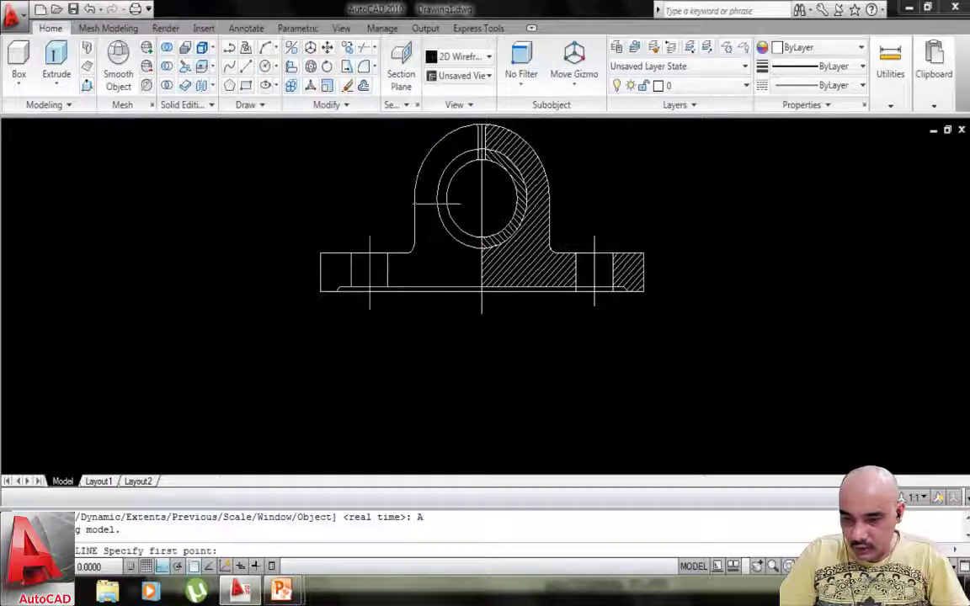
{"action": "left_click", "coordinate": [414, 244]}
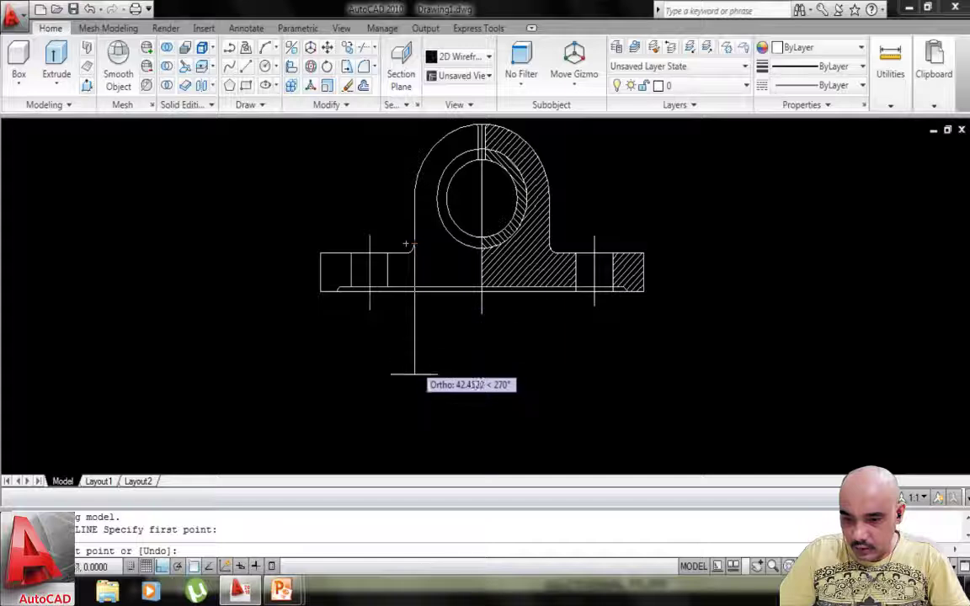
{"action": "left_click", "coordinate": [411, 422]}
{"action": "key", "text": "Return"}
{"action": "key", "text": "Return"}
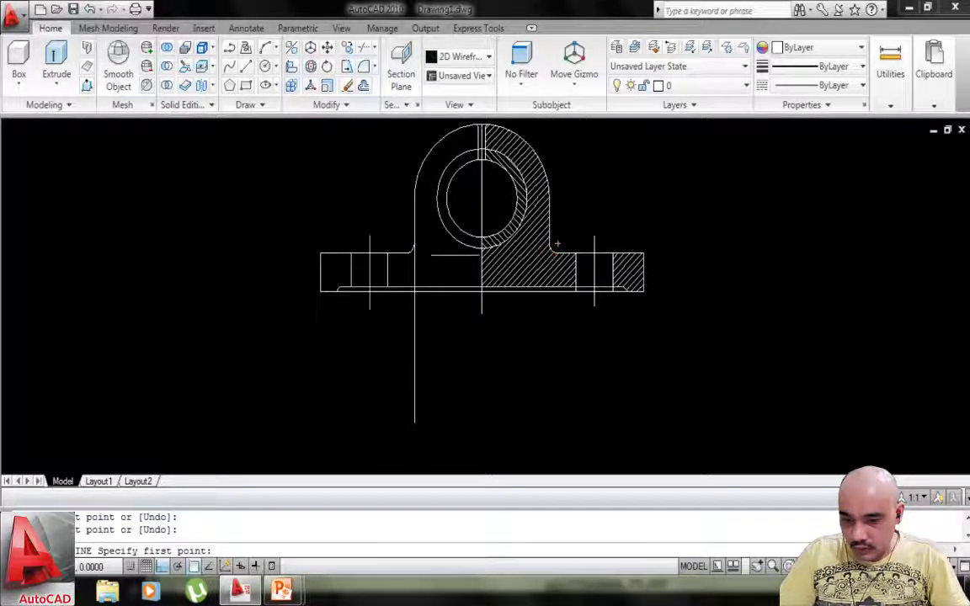
{"action": "key", "text": "Return"}
{"action": "left_click", "coordinate": [436, 198]}
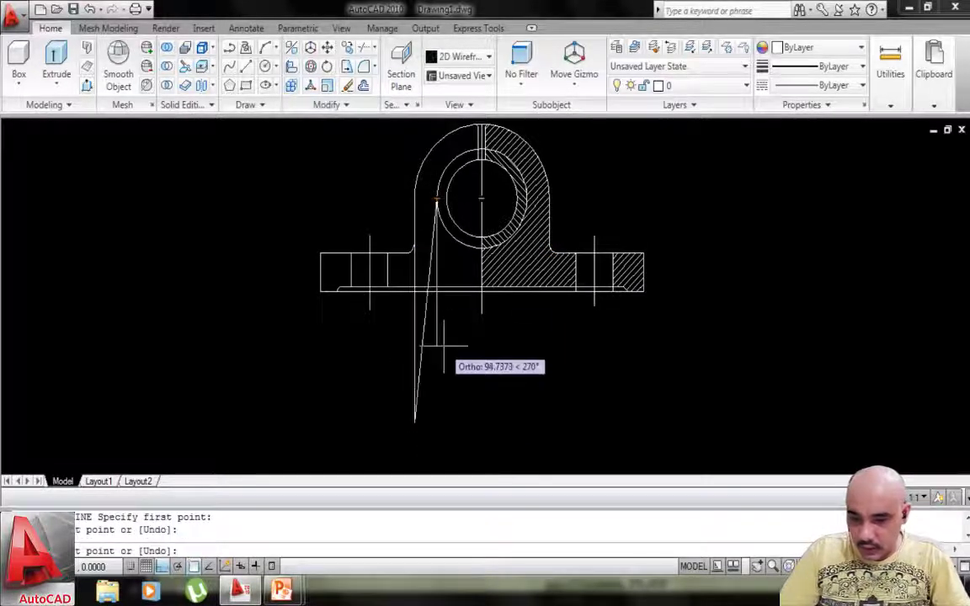
{"action": "key", "text": "Escape"}
{"action": "left_click", "coordinate": [425, 324]}
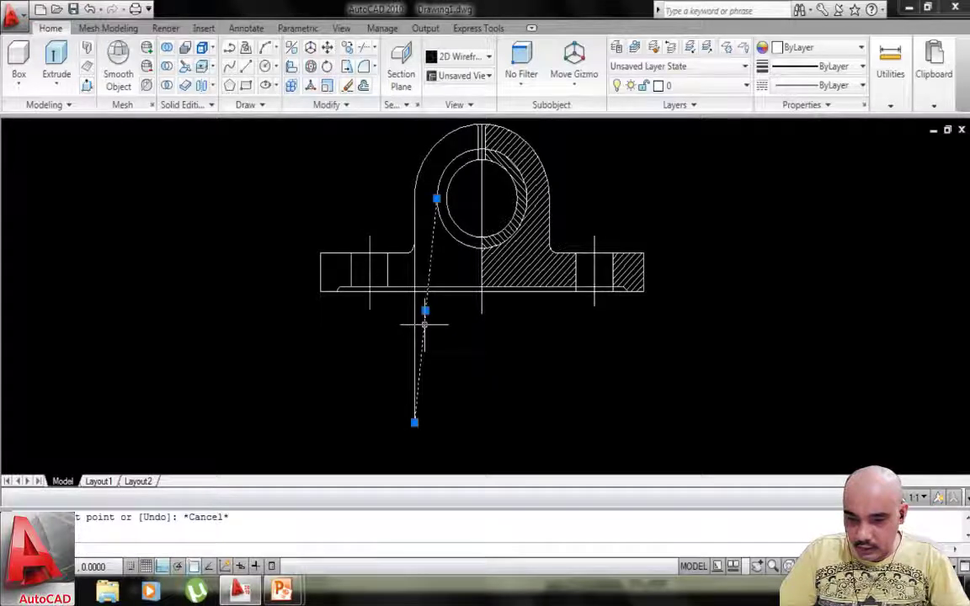
{"action": "key", "text": "Delete"}
Draw vertical projection lines from the left quadrants of the bushing's outer and inner circles straight down to well below the base.
{"action": "middle_click_drag", "start_coordinate": [476, 346], "coordinate": [451, 304]}
{"action": "type", "text": "l"}
{"action": "key", "text": "Return"}
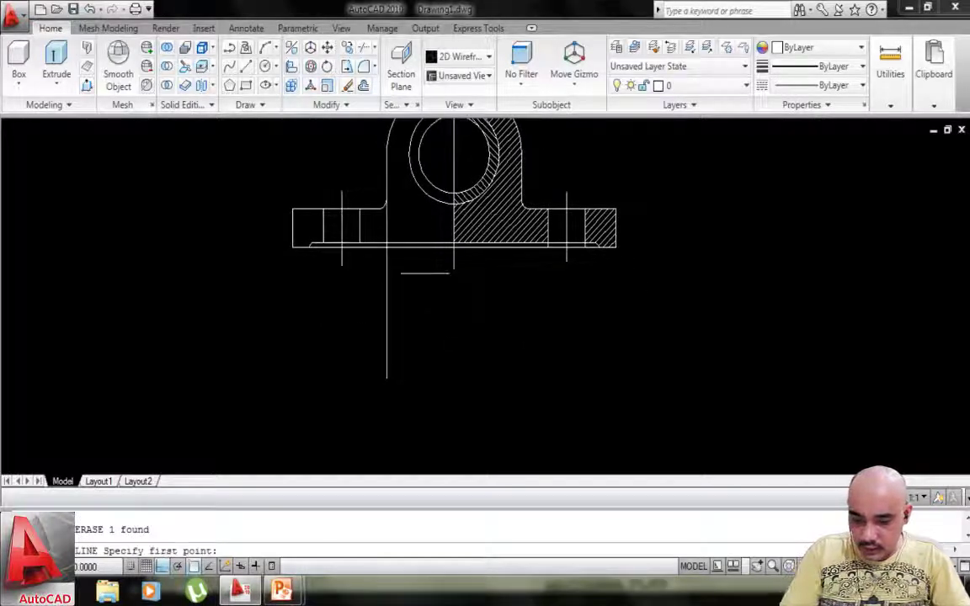
{"action": "left_click", "coordinate": [408, 154]}
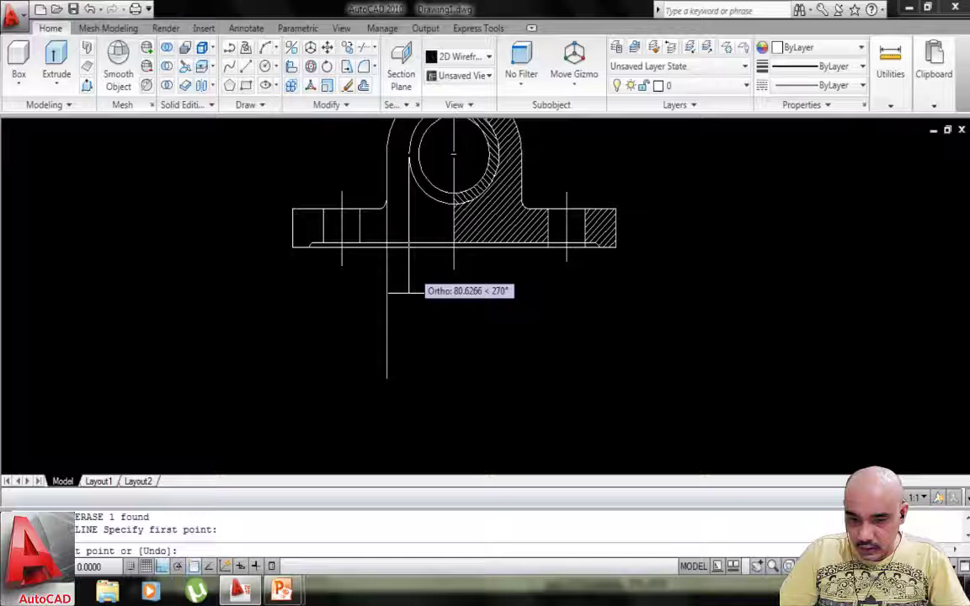
{"action": "left_click", "coordinate": [409, 368]}
{"action": "key", "text": "Return"}
{"action": "key", "text": "Return"}
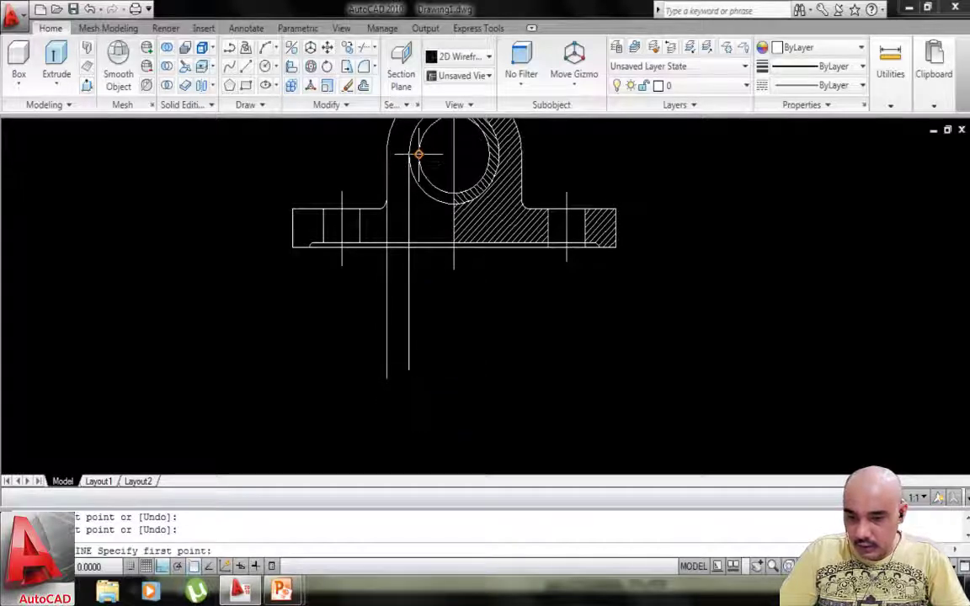
{"action": "left_click", "coordinate": [419, 154]}
{"action": "left_click", "coordinate": [418, 368]}
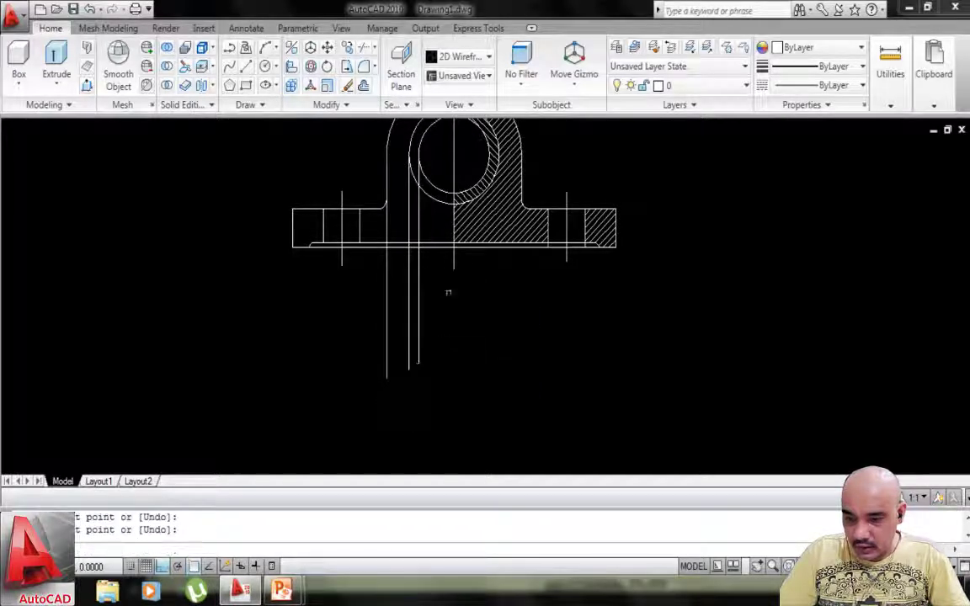
Draw a vertical projection line from the lower end of the oil hole's left edge straight down to well below the base.
{"action": "middle_click_drag", "start_coordinate": [447, 293], "coordinate": [458, 370]}
{"action": "scroll", "coordinate": [461, 221], "scroll_direction": "up", "scroll_amount": 3}
{"action": "key", "text": "Return"}
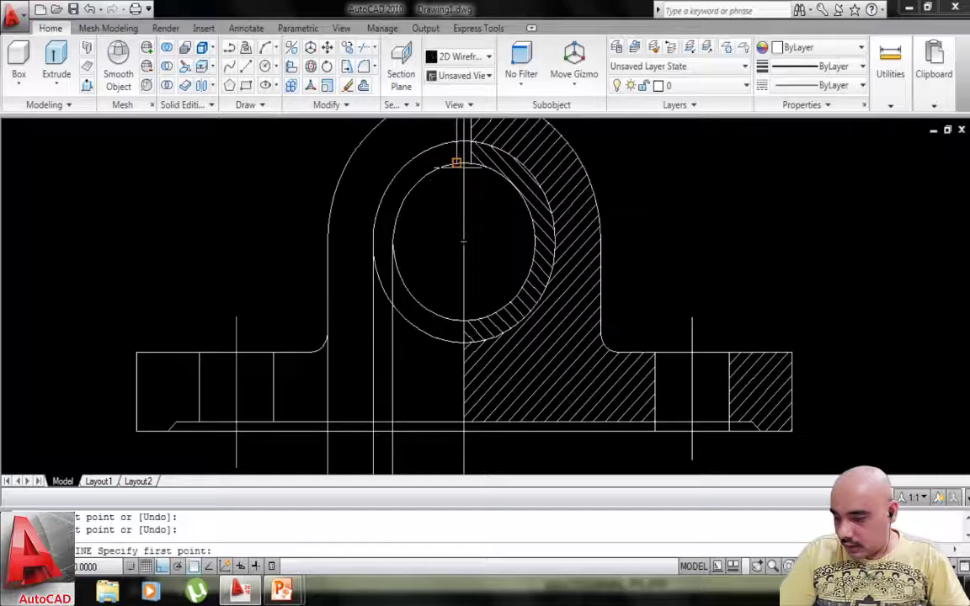
{"action": "left_click", "coordinate": [456, 161]}
{"action": "middle_click_drag", "start_coordinate": [452, 383], "coordinate": [463, 227]}
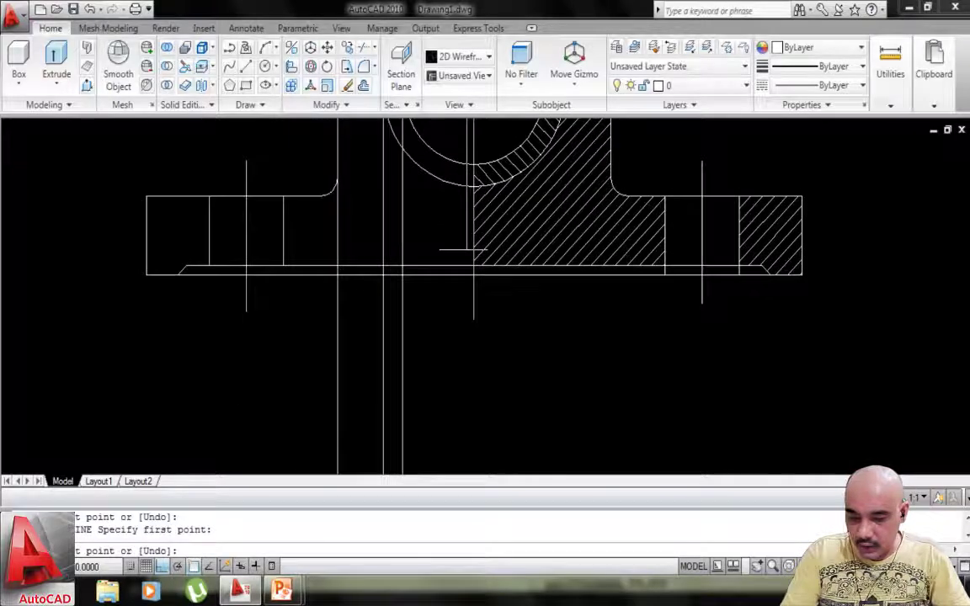
{"action": "left_click", "coordinate": [468, 461]}
{"action": "key", "text": "Return"}
{"action": "middle_click_drag", "start_coordinate": [493, 431], "coordinate": [477, 334]}
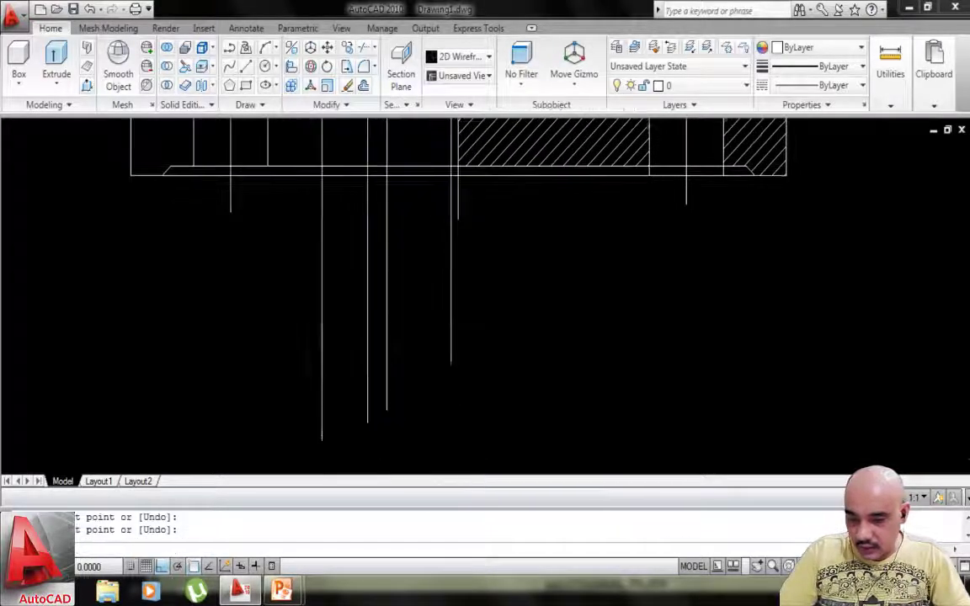
Draw a horizontal line below the front view, slightly wider than the base and crossing the projection lines.
{"action": "scroll", "coordinate": [457, 316], "scroll_direction": "down", "scroll_amount": 2}
{"action": "key", "text": "Return"}
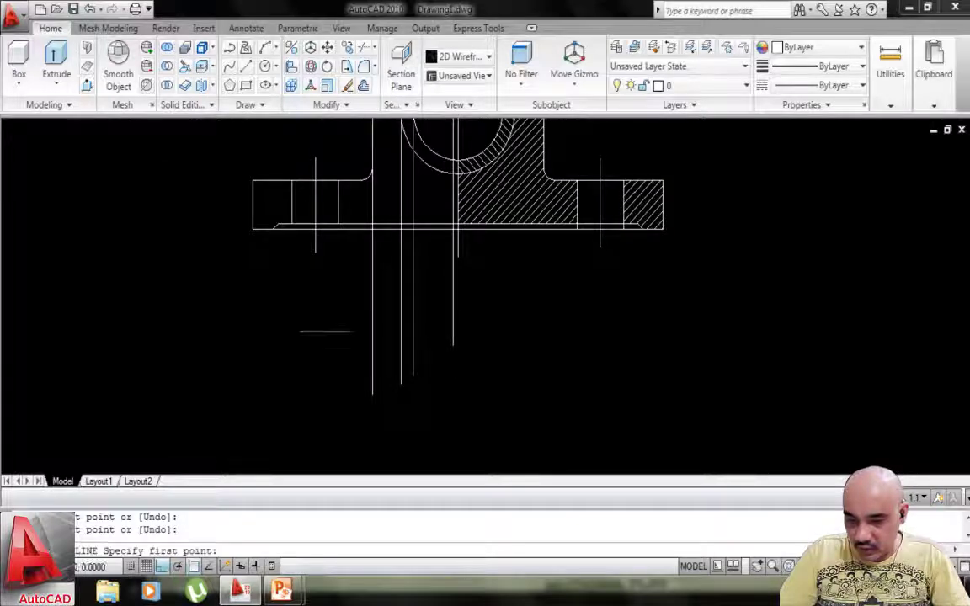
{"action": "left_click", "coordinate": [250, 318]}
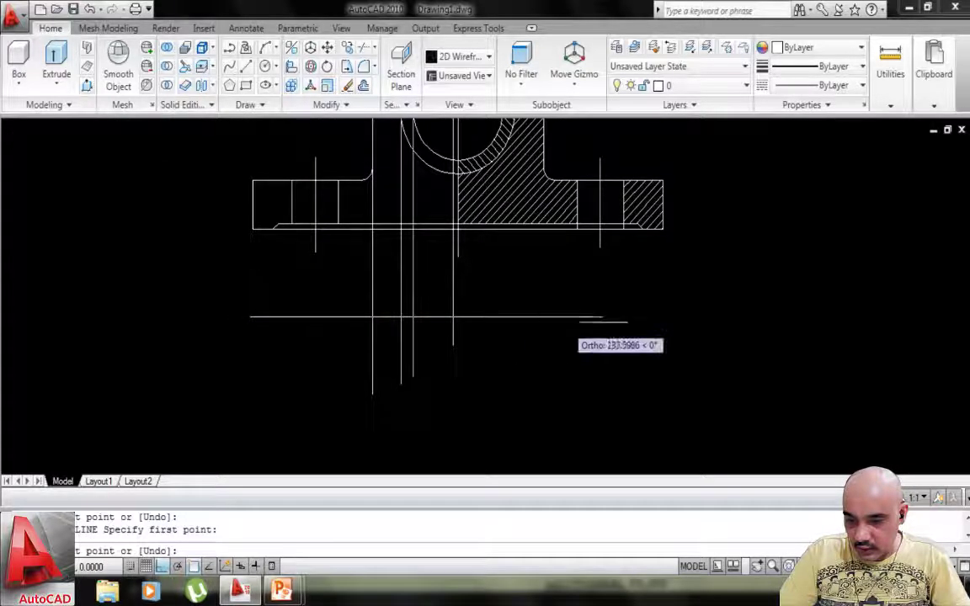
{"action": "left_click", "coordinate": [668, 318]}
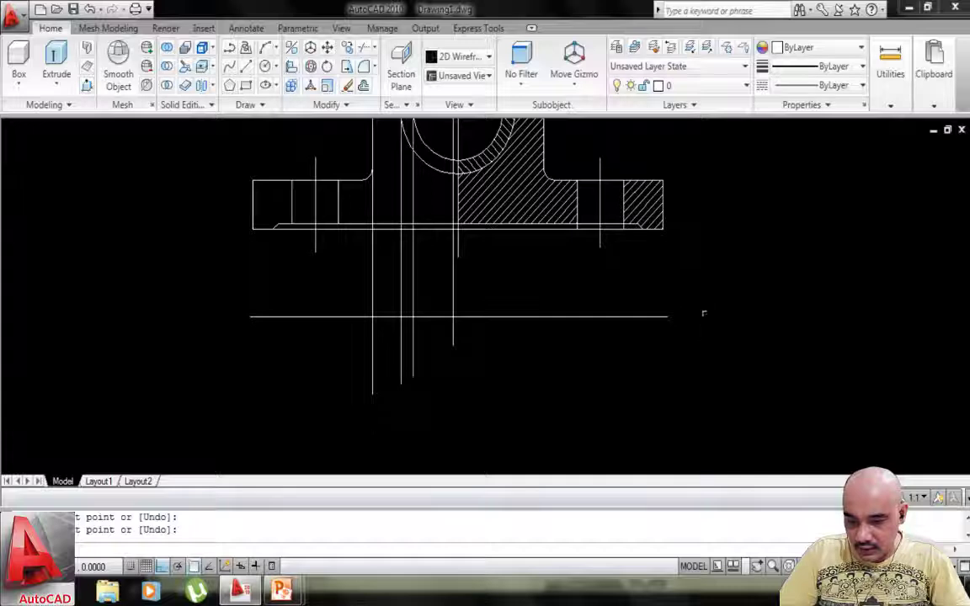
Project the base's lower right and lower left corners straight down with vertical lines running past the new horizontal line.
{"action": "key", "text": "Return"}
{"action": "left_click", "coordinate": [663, 228]}
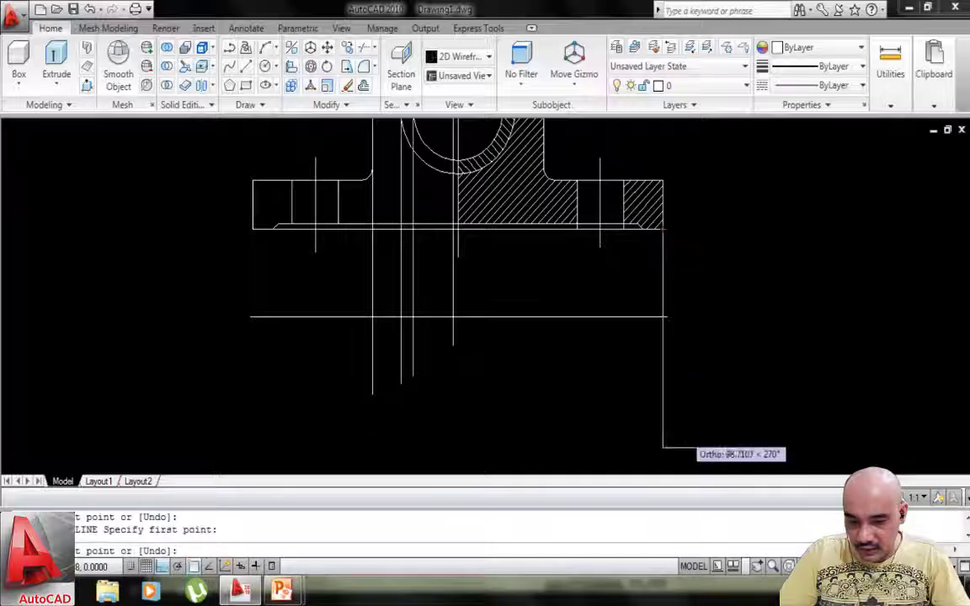
{"action": "left_click", "coordinate": [662, 439]}
{"action": "key", "text": "Return"}
{"action": "key", "text": "Return"}
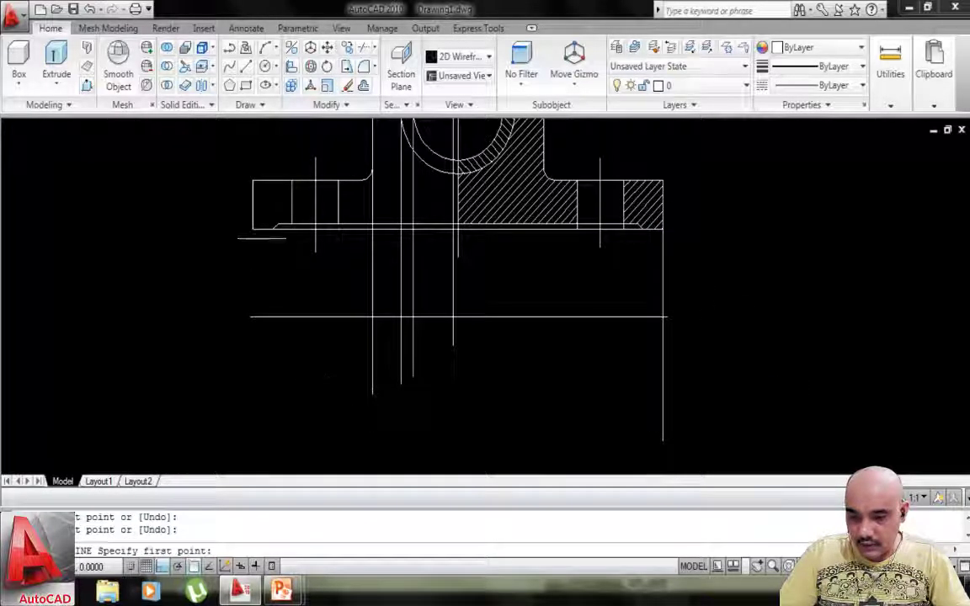
{"action": "left_click", "coordinate": [252, 228]}
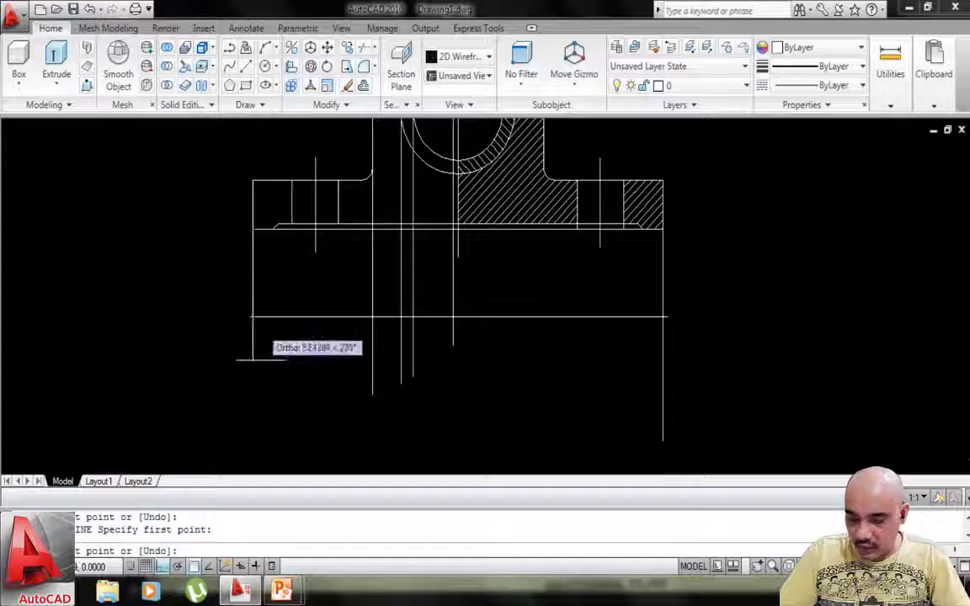
{"action": "left_click", "coordinate": [252, 443]}
{"action": "key", "text": "Return"}
Offset the horizontal line 76 downward, checking the base depth on the bushed bearing slide in PowerPoint.
{"action": "middle_click_drag", "start_coordinate": [383, 438], "coordinate": [386, 368]}
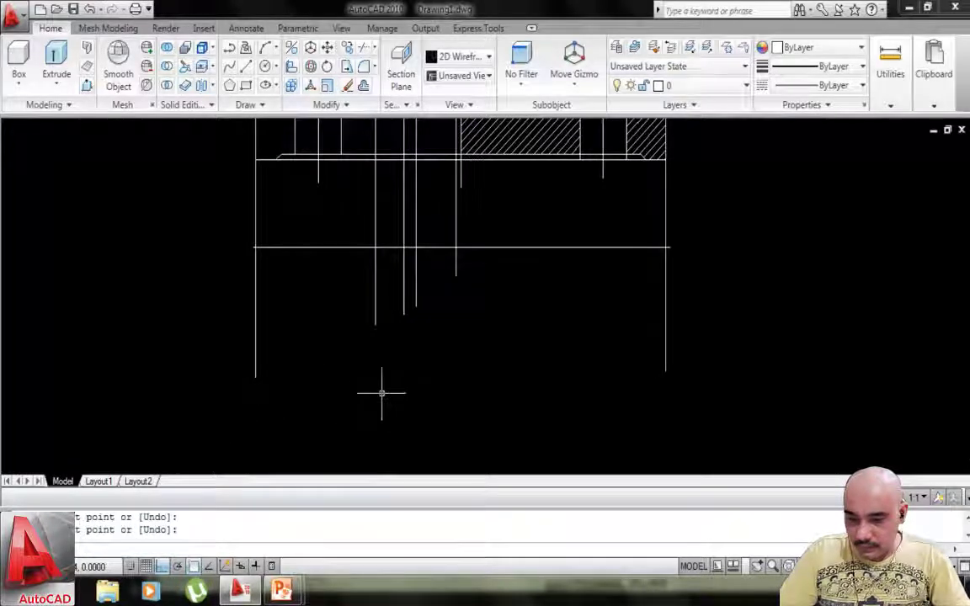
{"action": "type", "text": "o"}
{"action": "key", "text": "Return"}
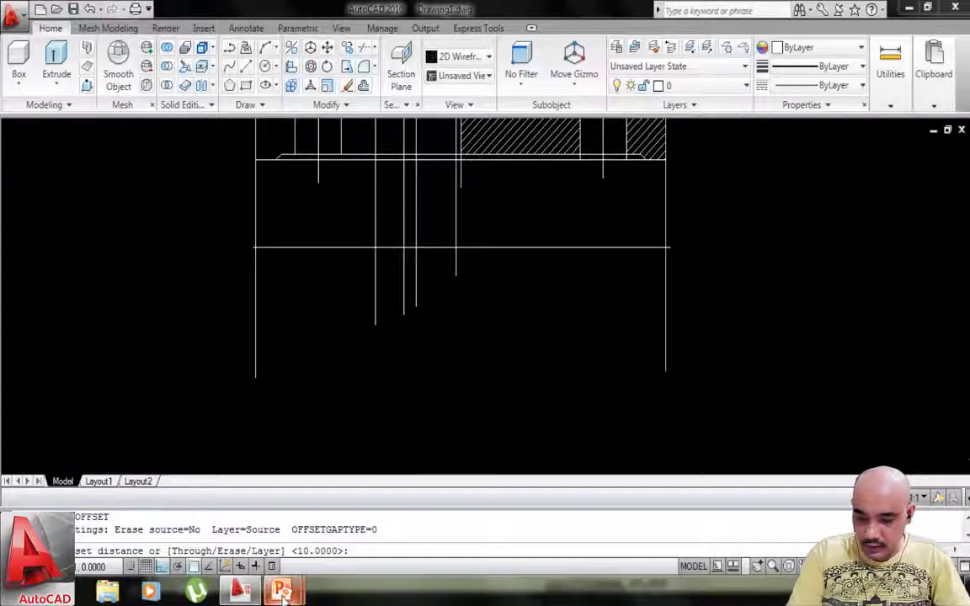
{"action": "mouse_move", "coordinate": [282, 589]}
{"action": "left_click", "coordinate": [365, 512]}
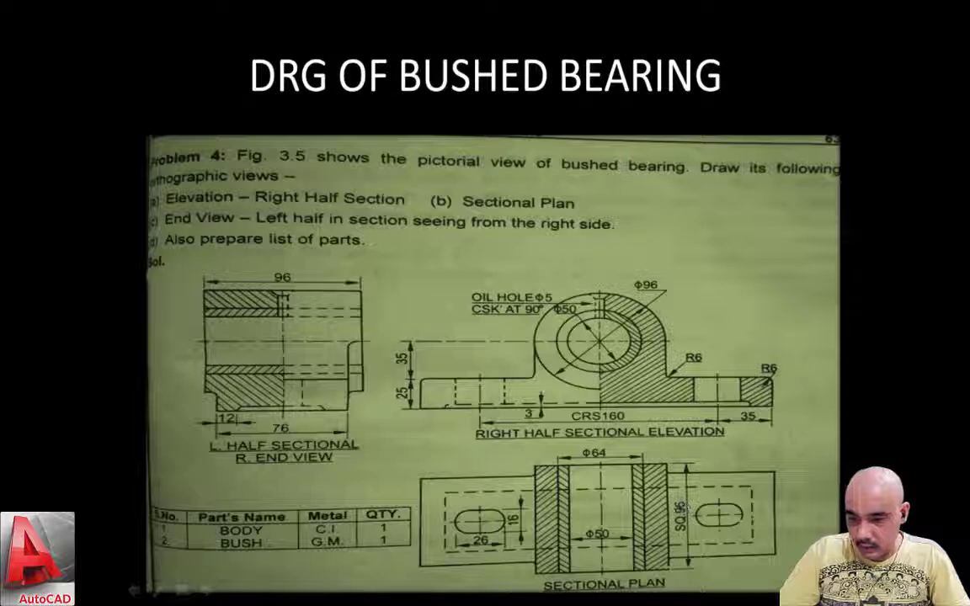
{"action": "key", "text": "super"}
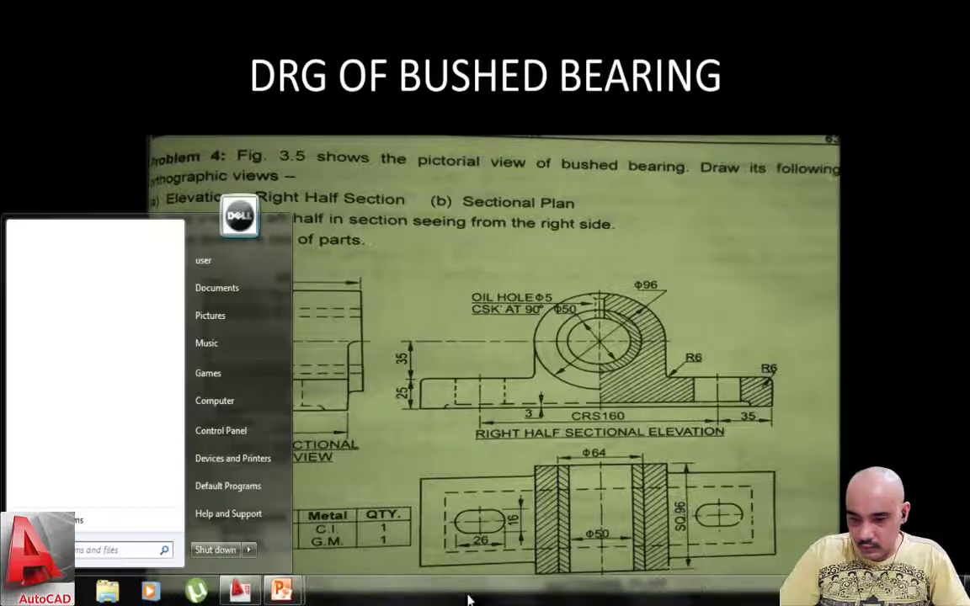
{"action": "left_click", "coordinate": [244, 593]}
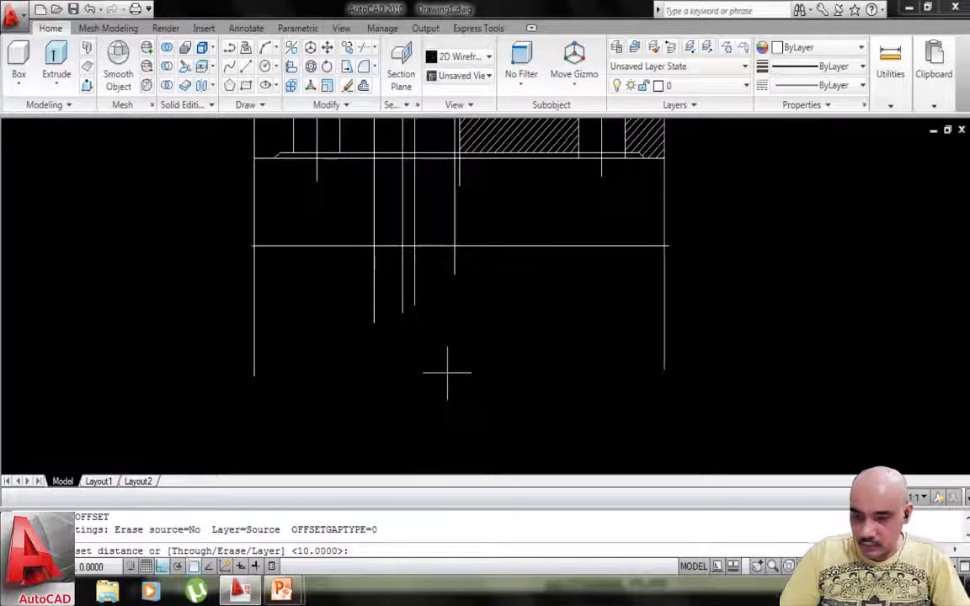
{"action": "key", "text": "Return"}
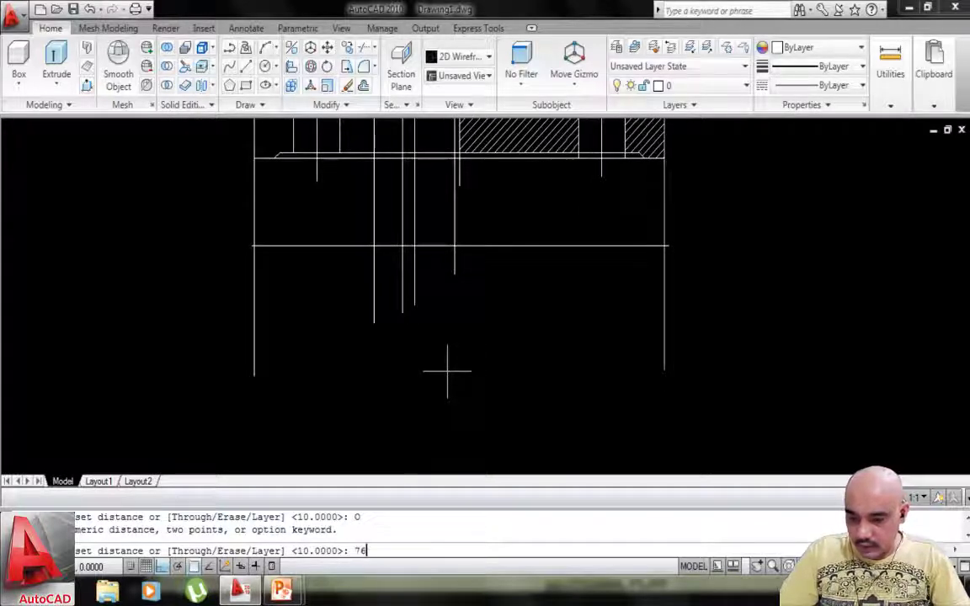
{"action": "key", "text": "Return"}
{"action": "left_click", "coordinate": [548, 245]}
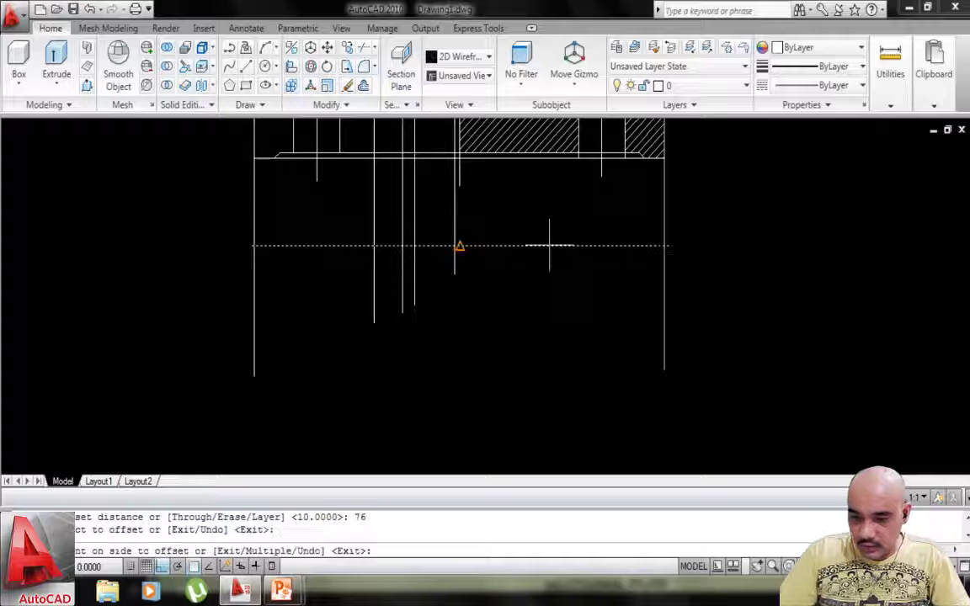
{"action": "left_click", "coordinate": [526, 342]}
{"action": "key", "text": "Escape"}
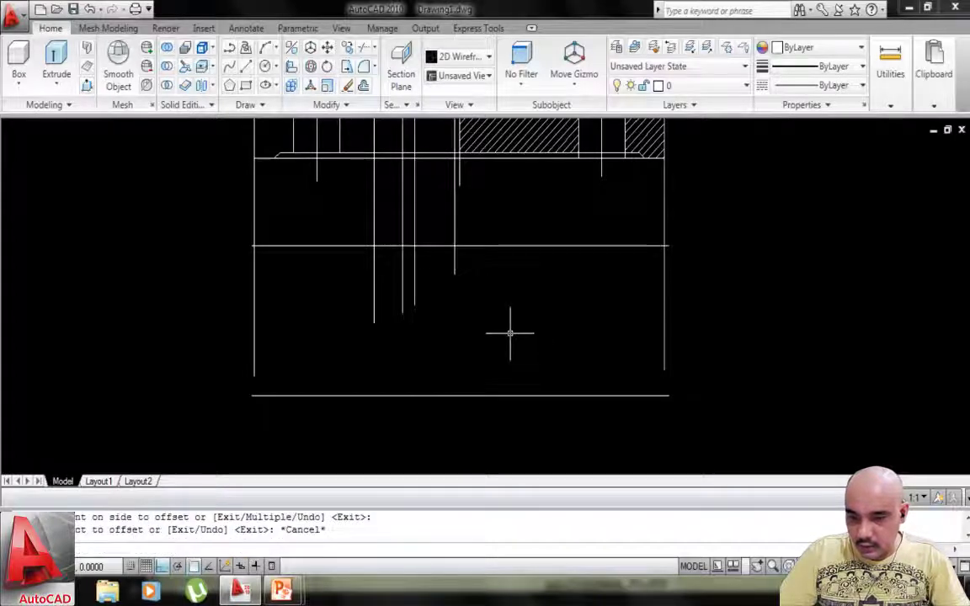
Extend both outer vertical lines and the four inner projection lines down to the lower horizontal line.
{"action": "type", "text": "tr"}
{"action": "key", "text": "Return"}
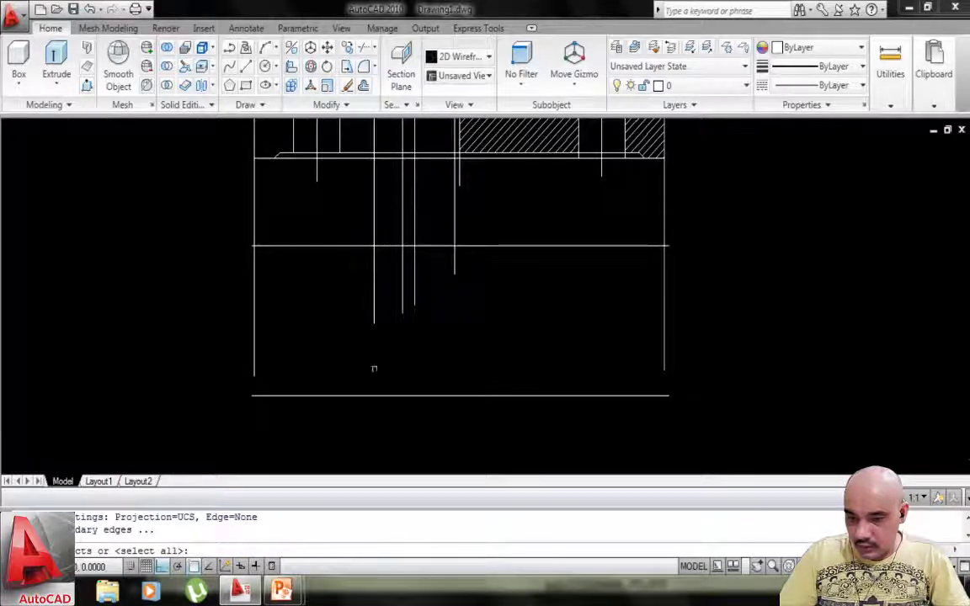
{"action": "left_click", "coordinate": [432, 394]}
{"action": "key", "text": "Return"}
{"action": "left_click", "coordinate": [229, 294]}
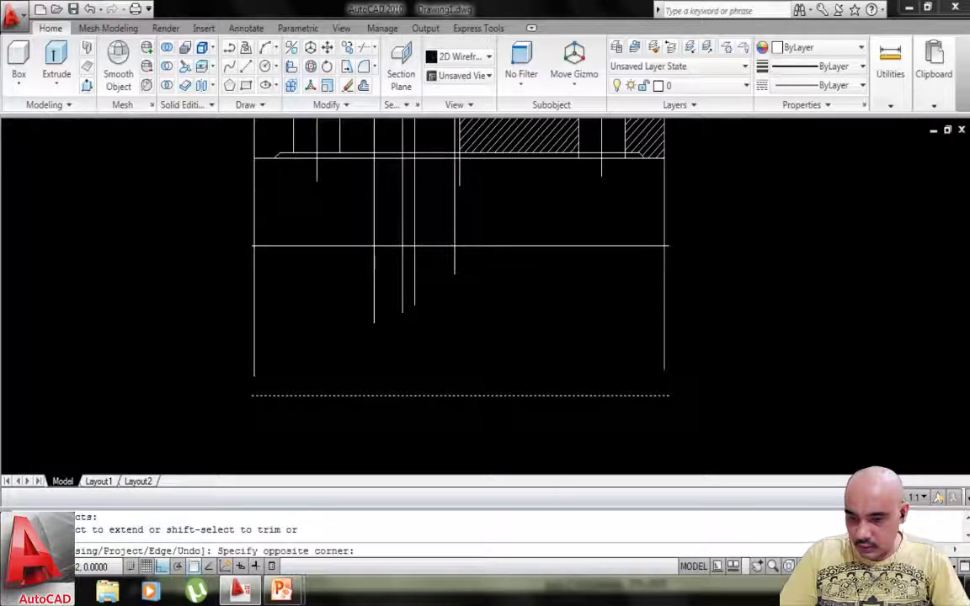
{"action": "left_click", "coordinate": [252, 330]}
{"action": "left_click", "coordinate": [254, 331]}
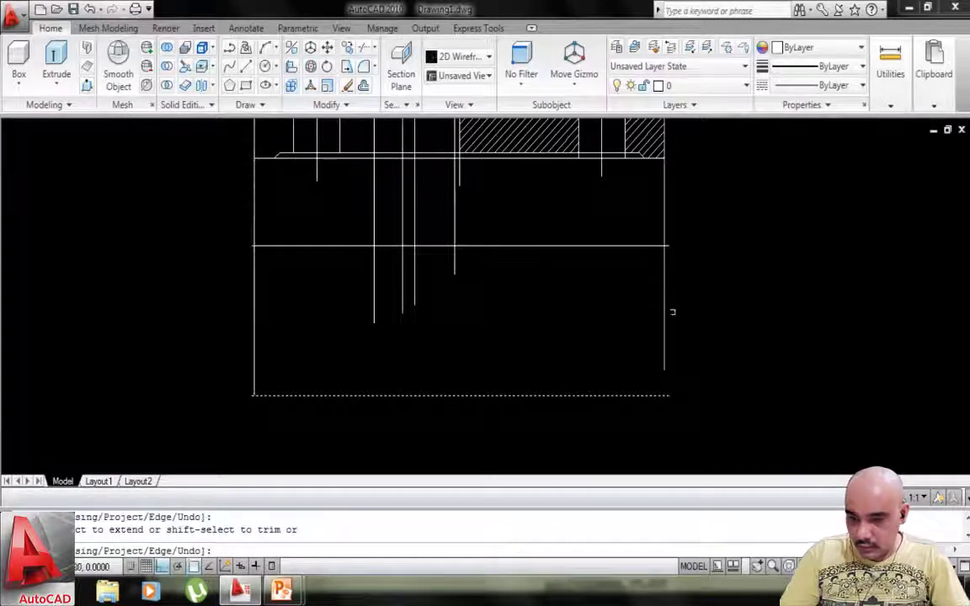
{"action": "left_click", "coordinate": [664, 313]}
{"action": "left_click", "coordinate": [493, 288]}
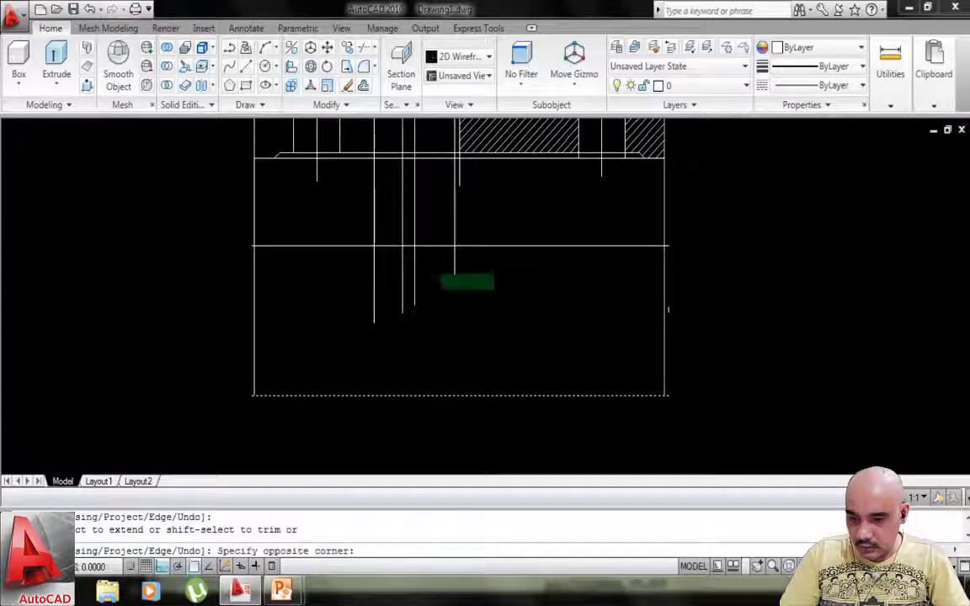
{"action": "left_click", "coordinate": [323, 329]}
{"action": "key", "text": "Escape"}
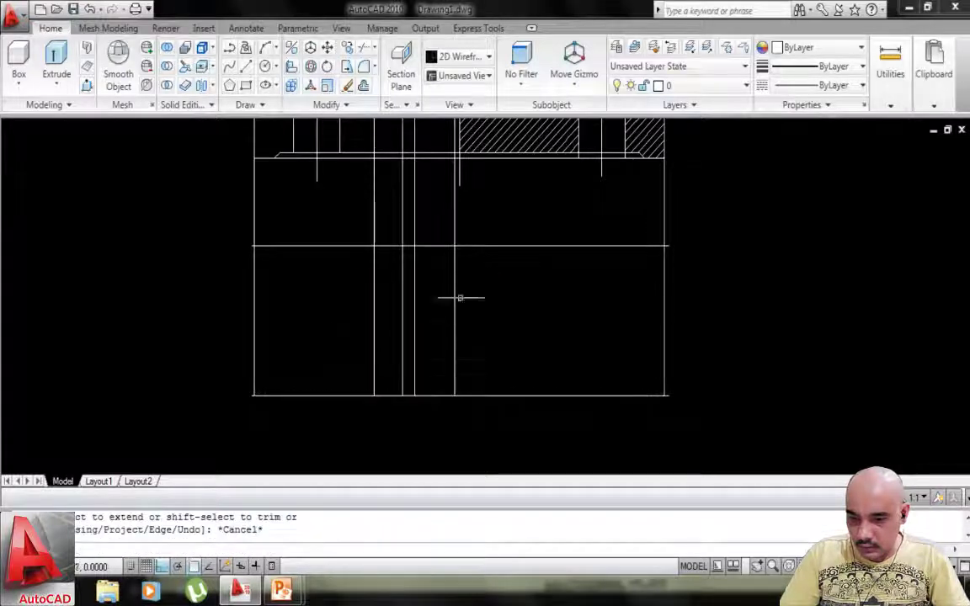
Trim away all projection line portions in the gap between the front view's base and the plan outline.
{"action": "middle_click_drag", "start_coordinate": [415, 269], "coordinate": [408, 336]}
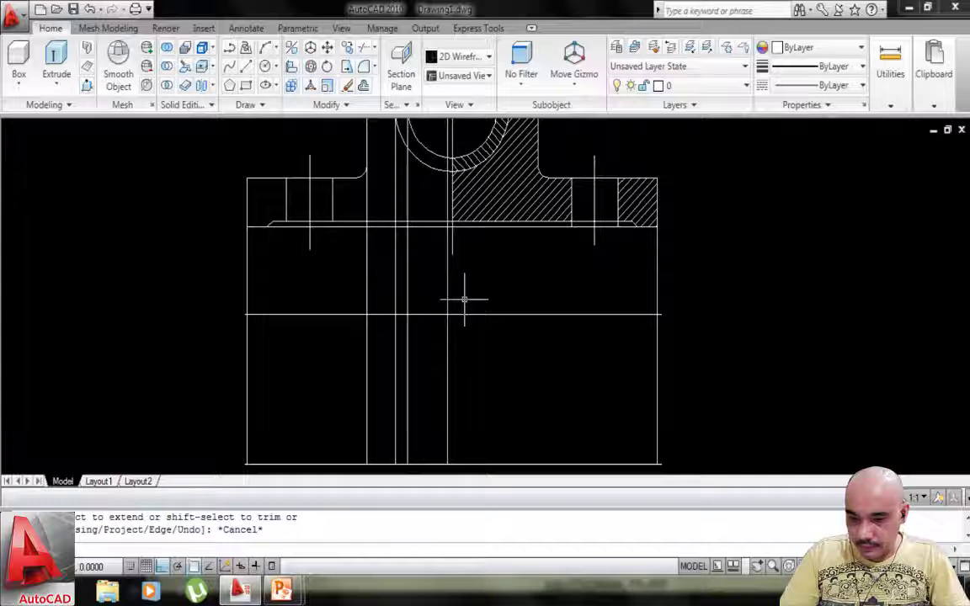
{"action": "type", "text": "tr"}
{"action": "key", "text": "Return"}
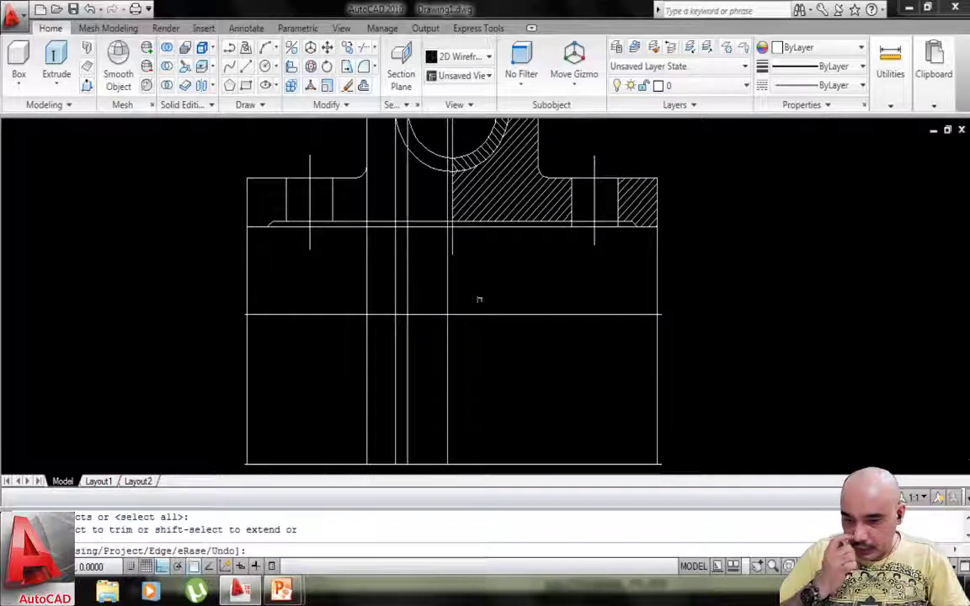
{"action": "left_click", "coordinate": [732, 282]}
{"action": "left_click", "coordinate": [187, 281]}
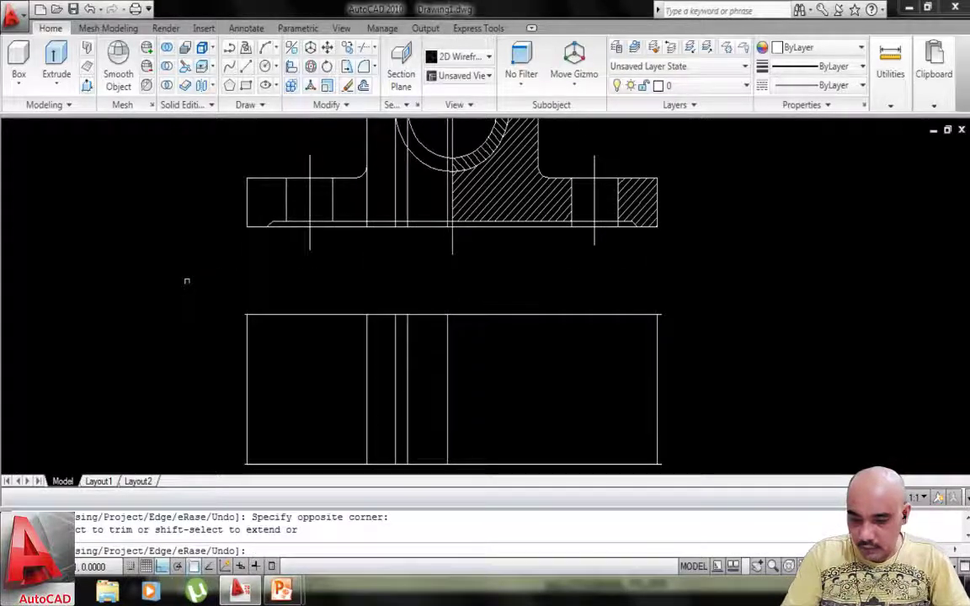
Try trimming the leftover projection line below the left fillet in the front view, and undo that trim.
{"action": "middle_click_drag", "start_coordinate": [383, 286], "coordinate": [379, 371]}
{"action": "left_click", "coordinate": [362, 283]}
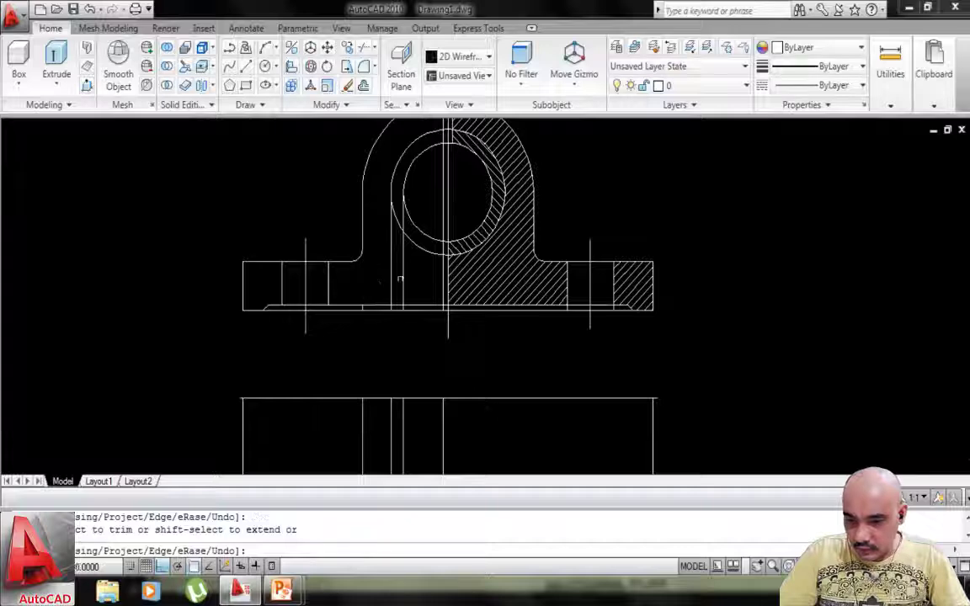
{"action": "scroll", "coordinate": [369, 304], "scroll_direction": "down", "scroll_amount": 2}
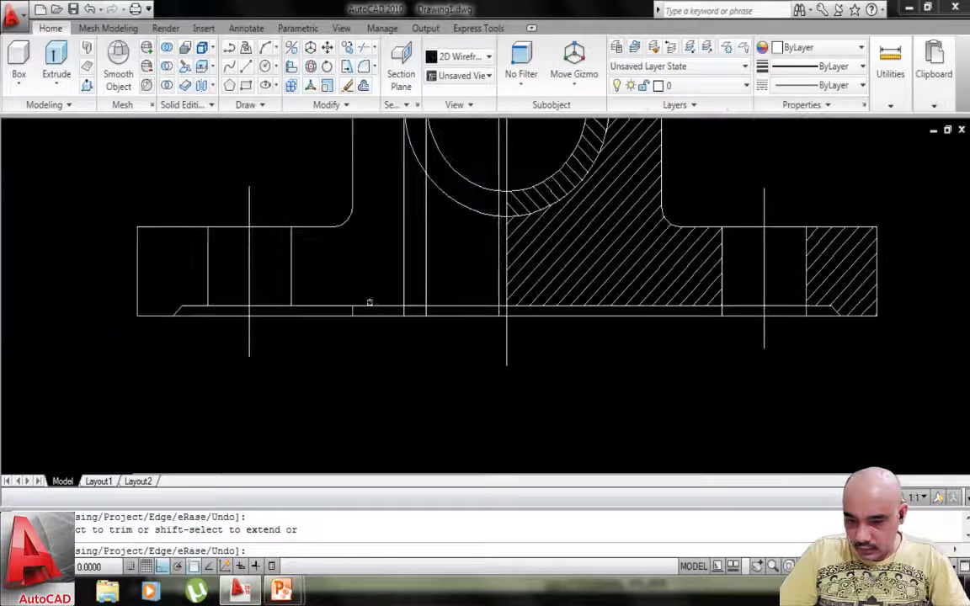
{"action": "scroll", "coordinate": [371, 301], "scroll_direction": "down", "scroll_amount": 2}
{"action": "key", "text": "ctrl+z"}
{"action": "middle_click_drag", "start_coordinate": [393, 214], "coordinate": [387, 295]}
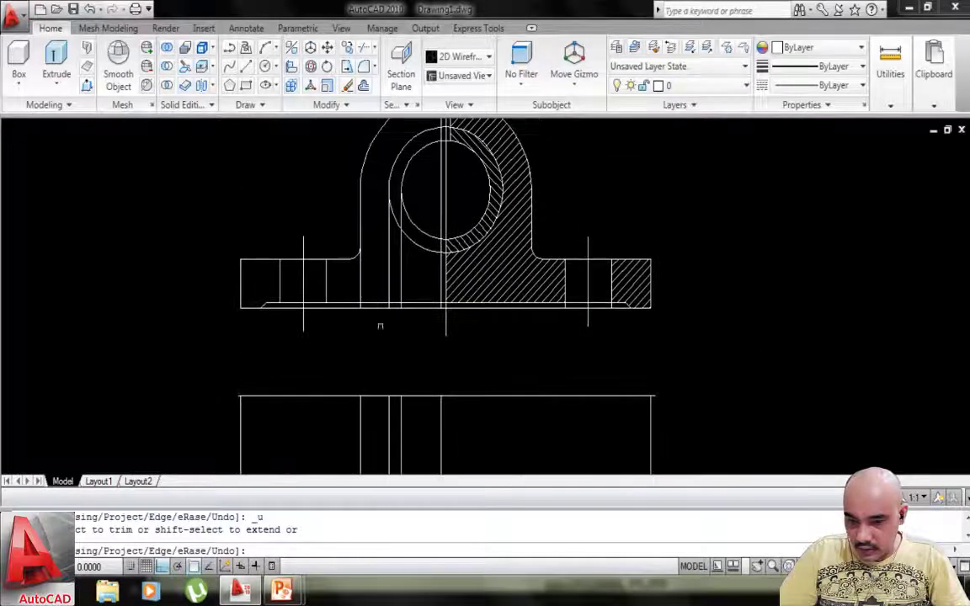
Erase the four leftover vertical projection lines from the left half of the front view.
{"action": "key", "text": "Escape"}
{"action": "left_click", "coordinate": [360, 277]}
{"action": "key", "text": "Delete"}
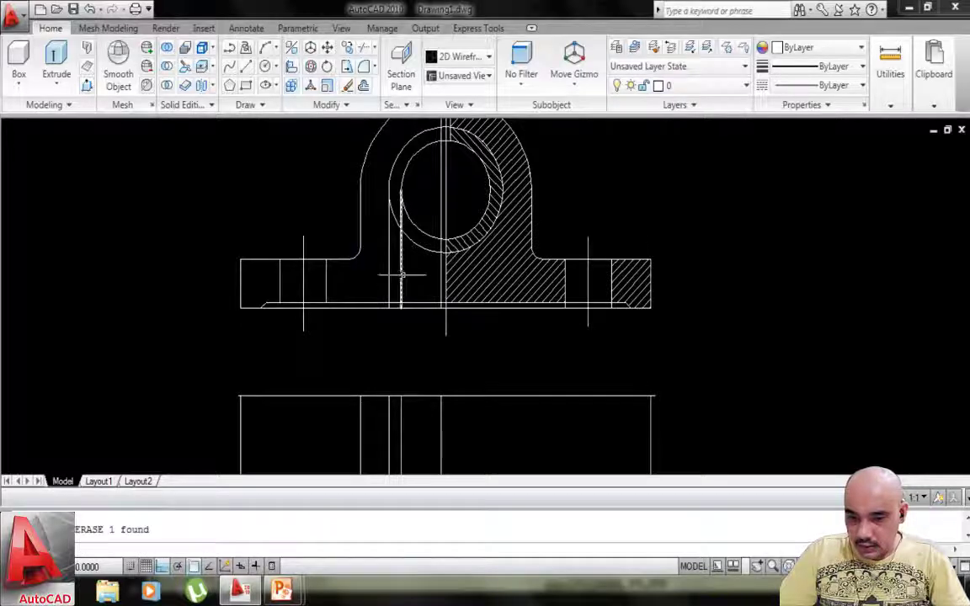
{"action": "left_click", "coordinate": [391, 278]}
{"action": "left_click", "coordinate": [362, 252]}
{"action": "key", "text": "Delete"}
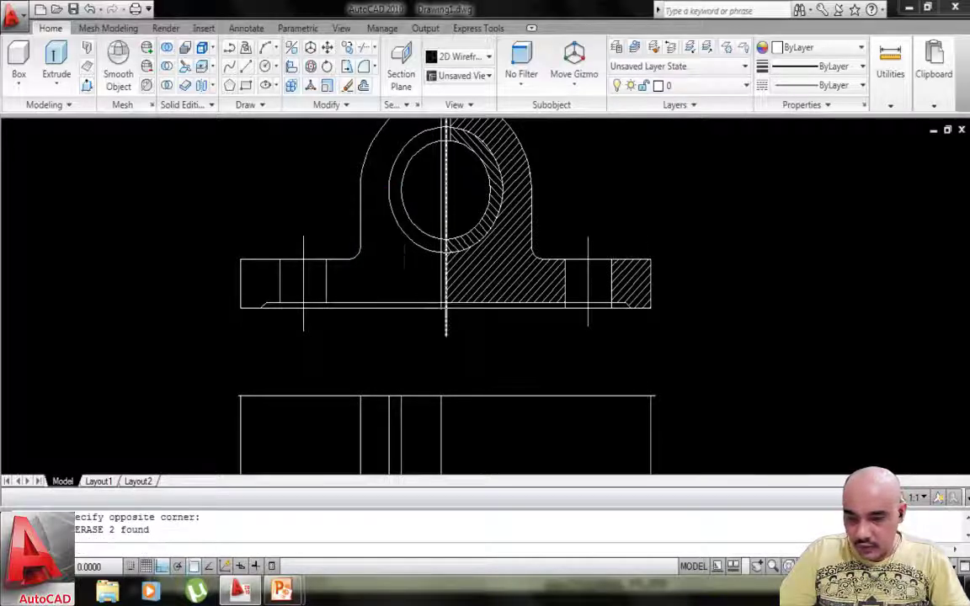
{"action": "scroll", "coordinate": [447, 299], "scroll_direction": "up", "scroll_amount": 5}
{"action": "left_click", "coordinate": [425, 265]}
{"action": "key", "text": "Delete"}
{"action": "scroll", "coordinate": [427, 262], "scroll_direction": "down", "scroll_amount": 6}
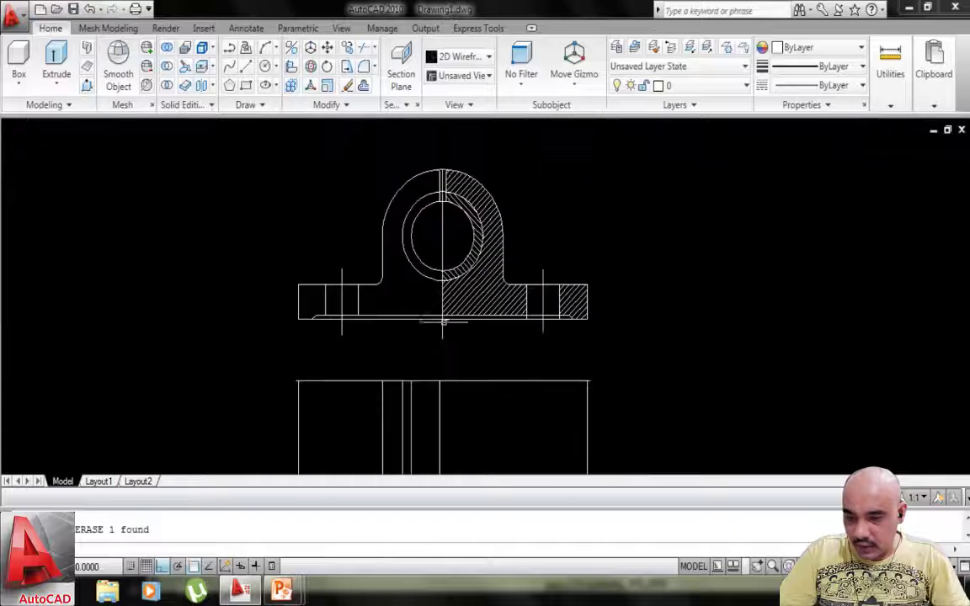
Mirror the three left projection lines in the plan about the innermost vertical line, keeping the originals.
{"action": "scroll", "coordinate": [457, 330], "scroll_direction": "up", "scroll_amount": 3}
{"action": "middle_click_drag", "start_coordinate": [455, 334], "coordinate": [476, 238]}
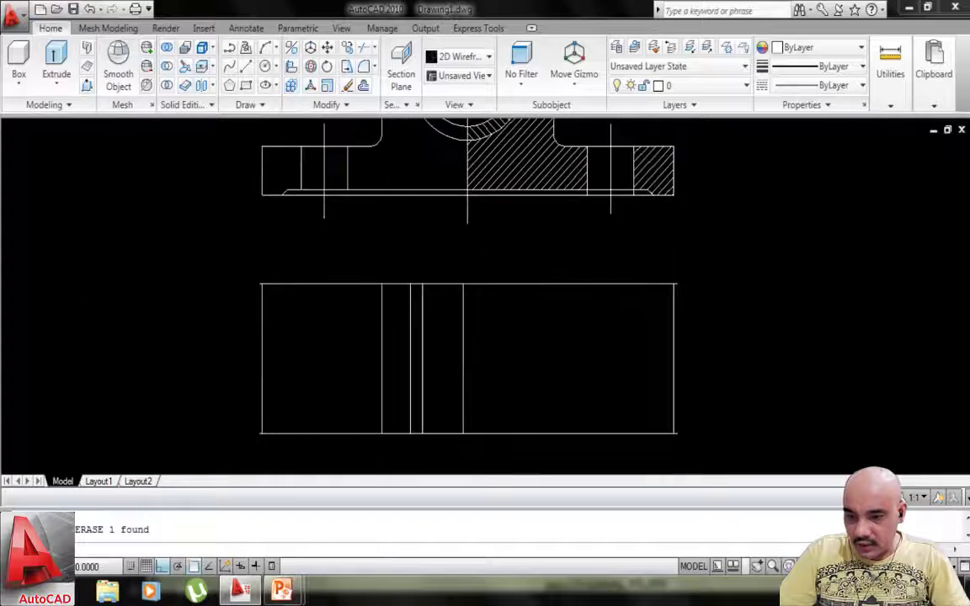
{"action": "scroll", "coordinate": [462, 320], "scroll_direction": "down", "scroll_amount": 4}
{"action": "scroll", "coordinate": [460, 323], "scroll_direction": "up", "scroll_amount": 5}
{"action": "middle_click_drag", "start_coordinate": [461, 324], "coordinate": [446, 311]}
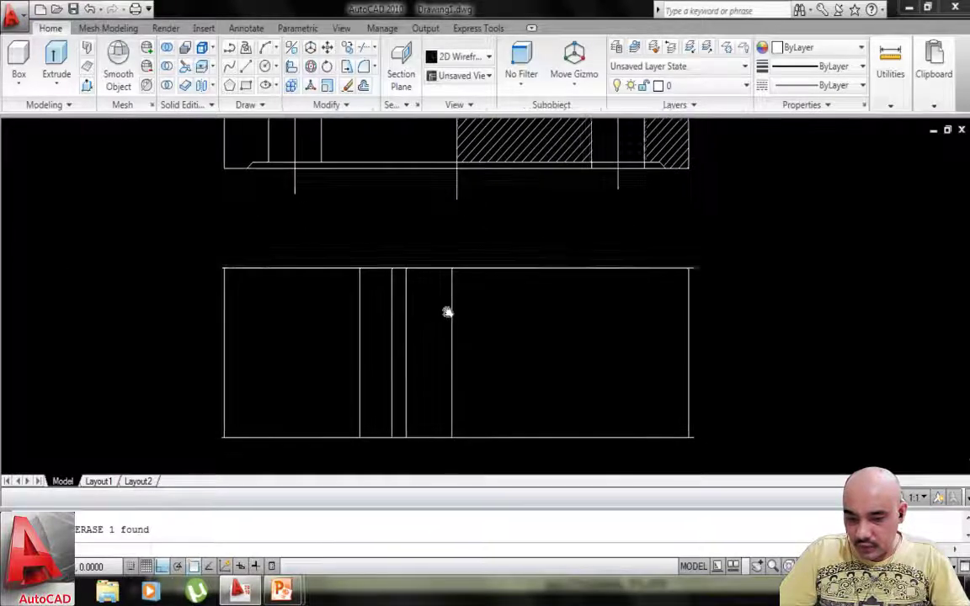
{"action": "type", "text": "mi"}
{"action": "key", "text": "Return"}
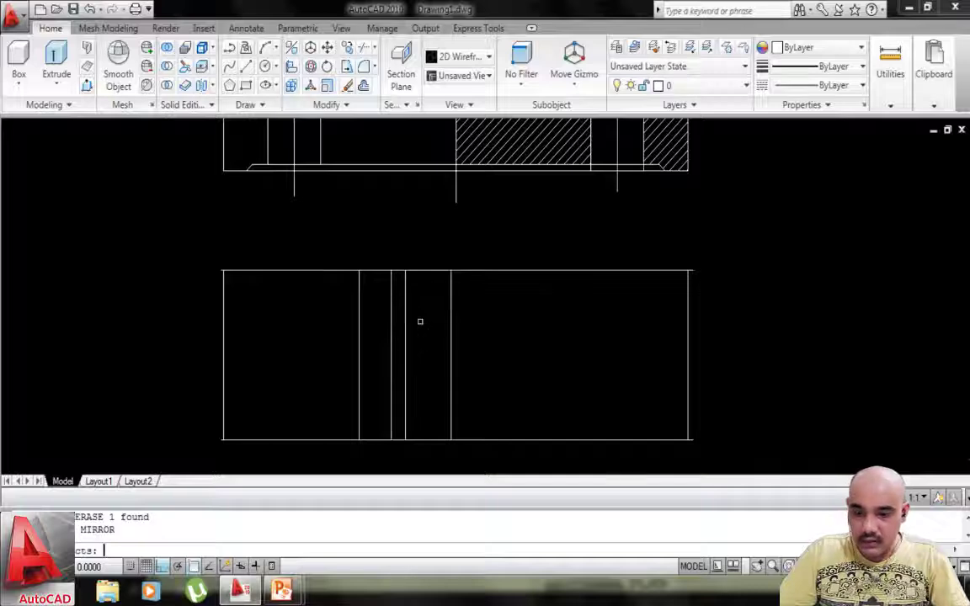
{"action": "left_click", "coordinate": [421, 321]}
{"action": "left_click", "coordinate": [328, 364]}
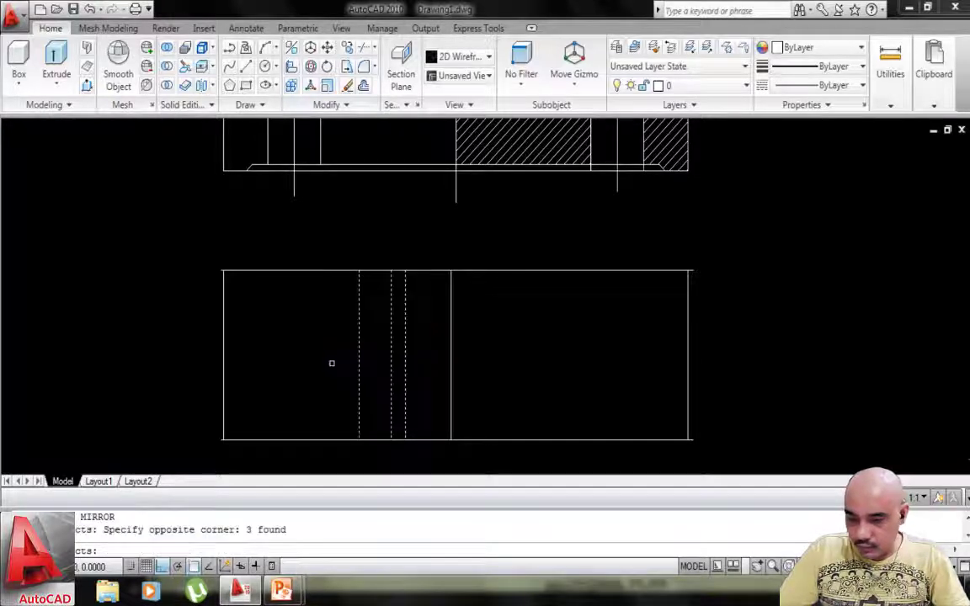
{"action": "key", "text": "Return"}
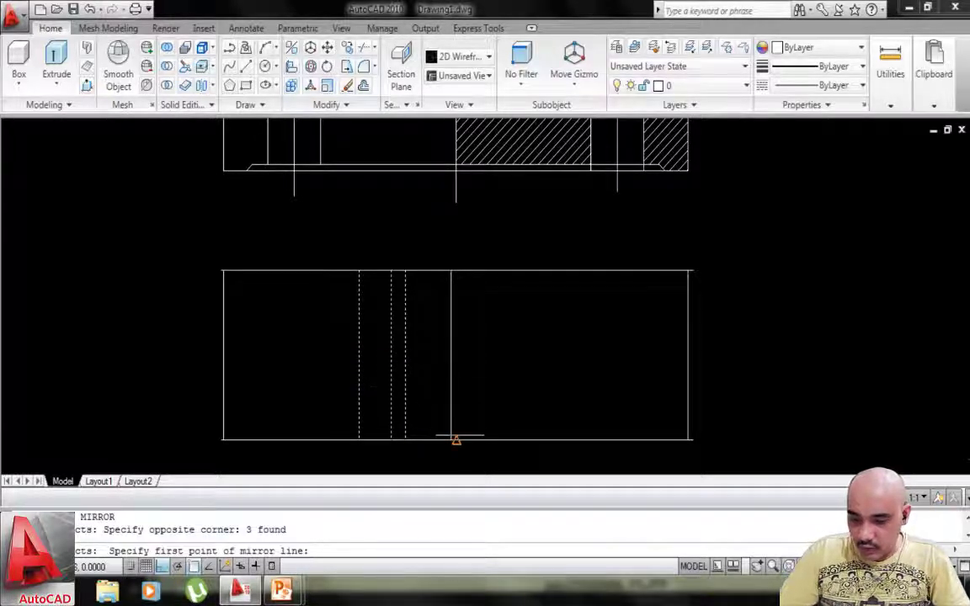
{"action": "left_click", "coordinate": [451, 439]}
{"action": "left_click", "coordinate": [442, 241]}
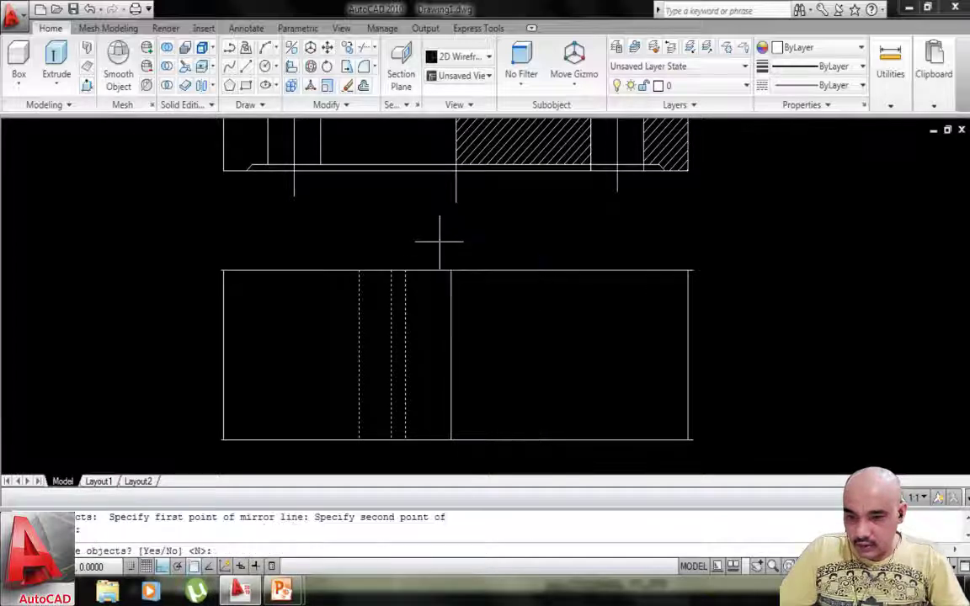
{"action": "scroll", "coordinate": [474, 318], "scroll_direction": "down", "scroll_amount": 2}
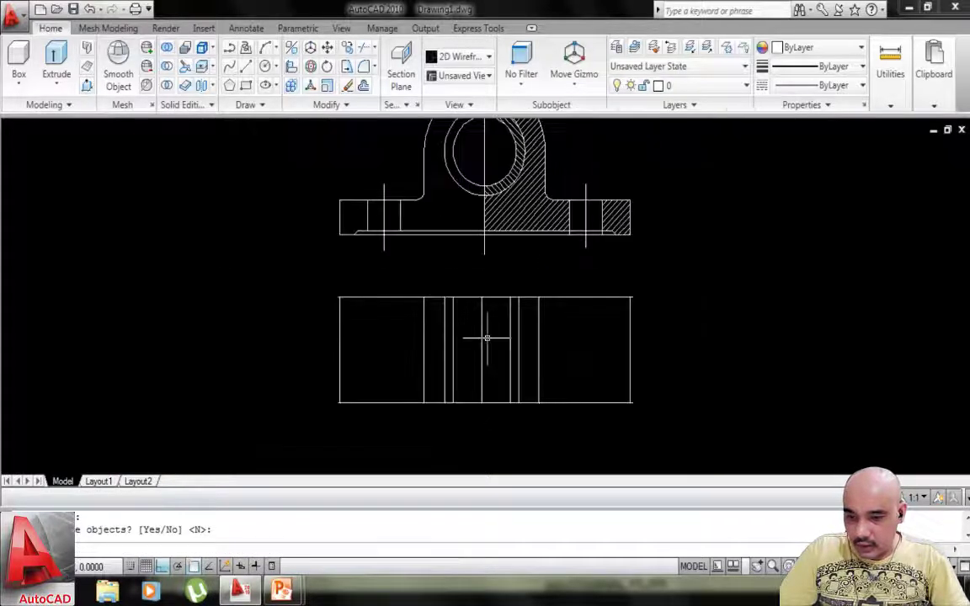
Hatch the plan's left body strip with user-defined lines at 45° and spacing 3, checking the sectional plan on the slide in PowerPoint.
{"action": "scroll", "coordinate": [489, 334], "scroll_direction": "up", "scroll_amount": 1}
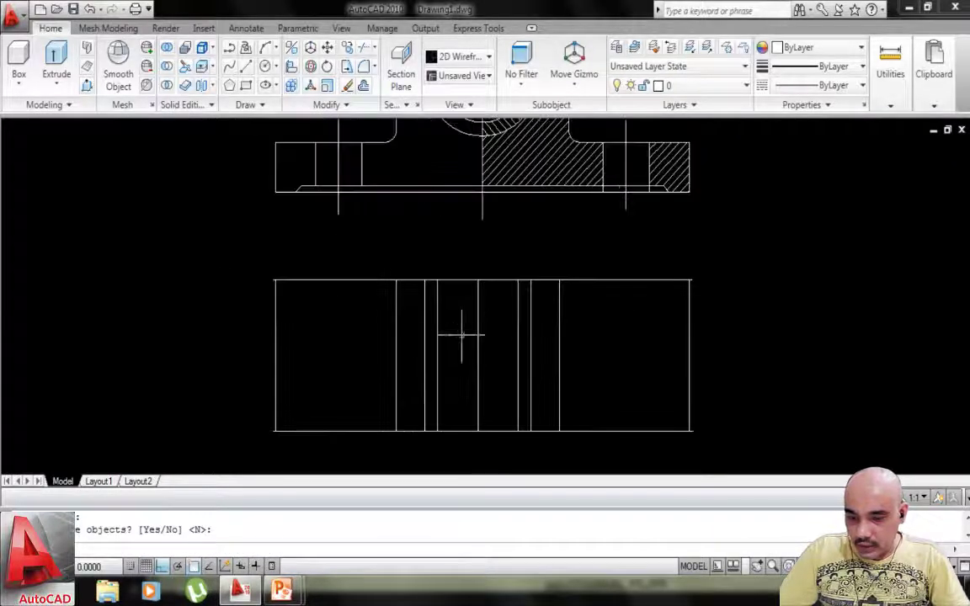
{"action": "left_click", "coordinate": [270, 593]}
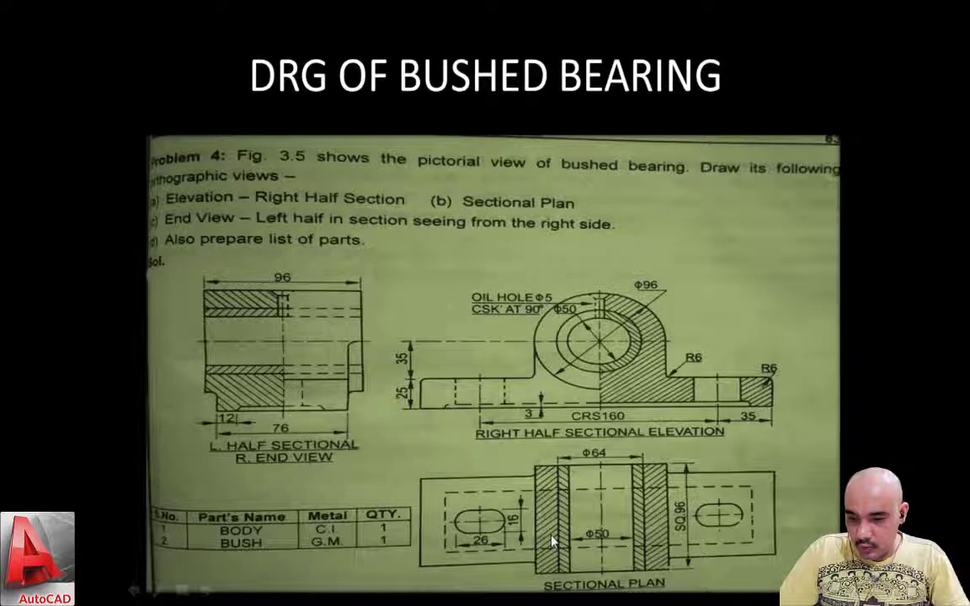
{"action": "key", "text": "super"}
{"action": "left_click", "coordinate": [242, 594]}
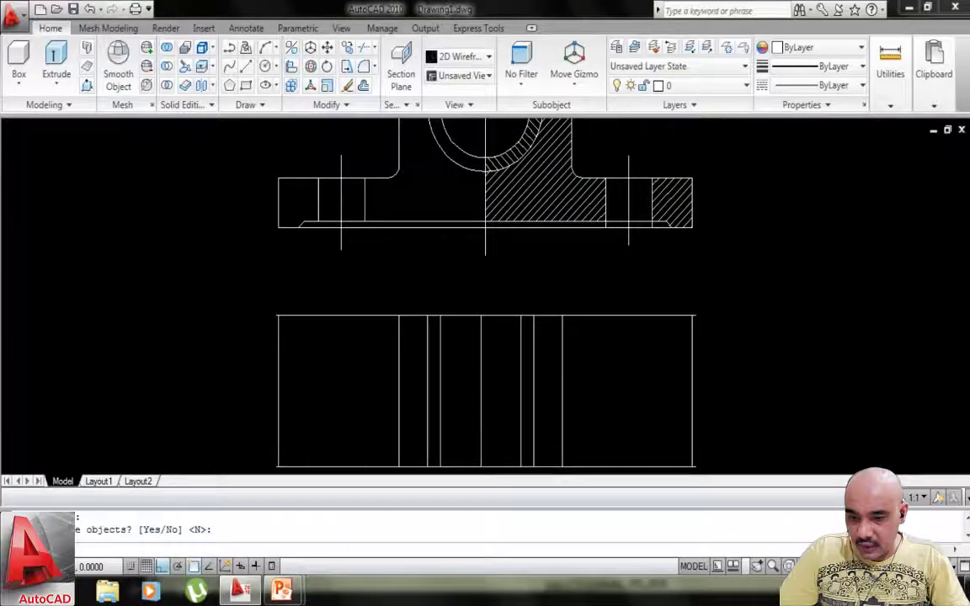
{"action": "type", "text": "h"}
{"action": "key", "text": "Return"}
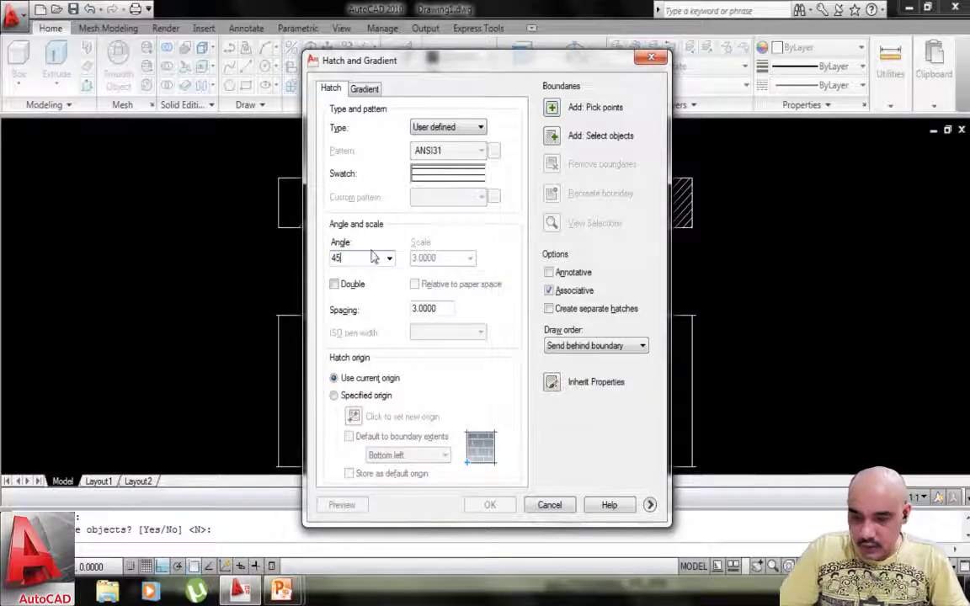
{"action": "left_click", "coordinate": [551, 109]}
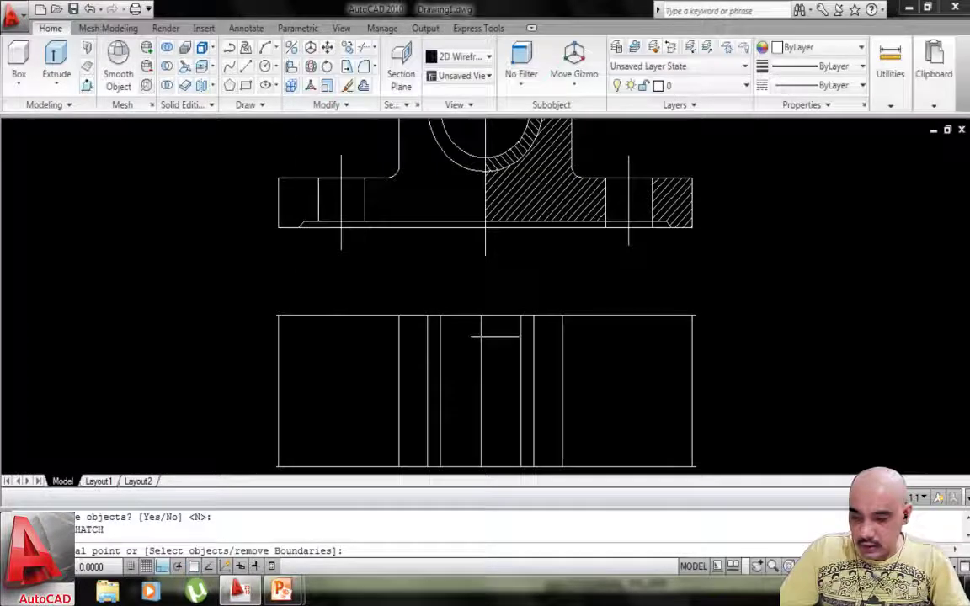
{"action": "left_click", "coordinate": [416, 380]}
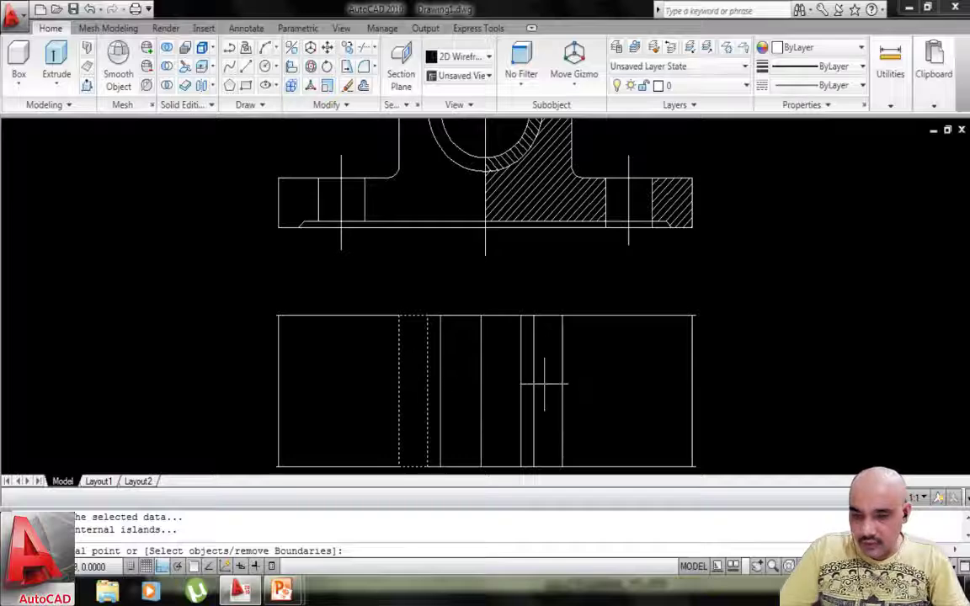
{"action": "key", "text": "Return"}
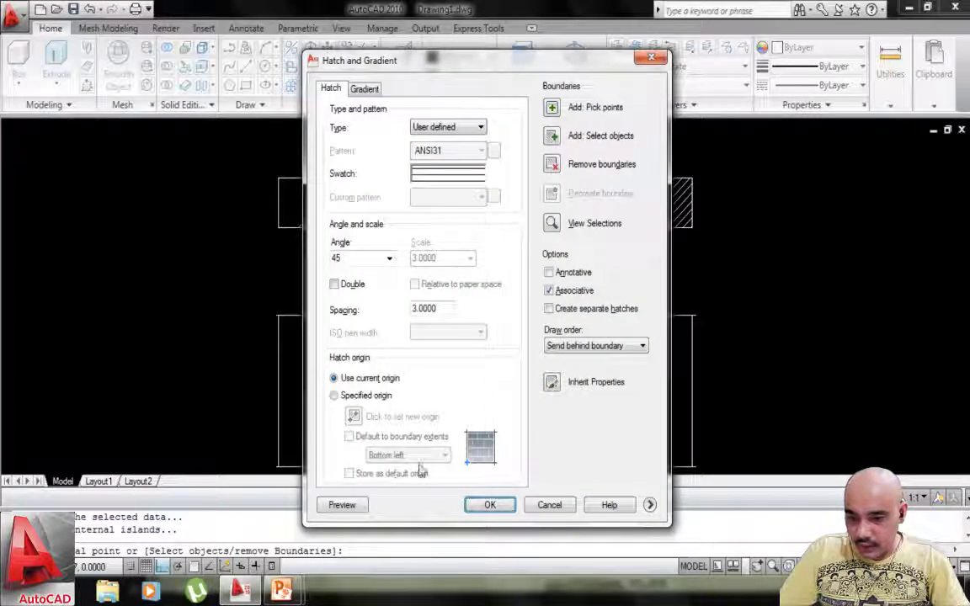
{"action": "left_click", "coordinate": [352, 503]}
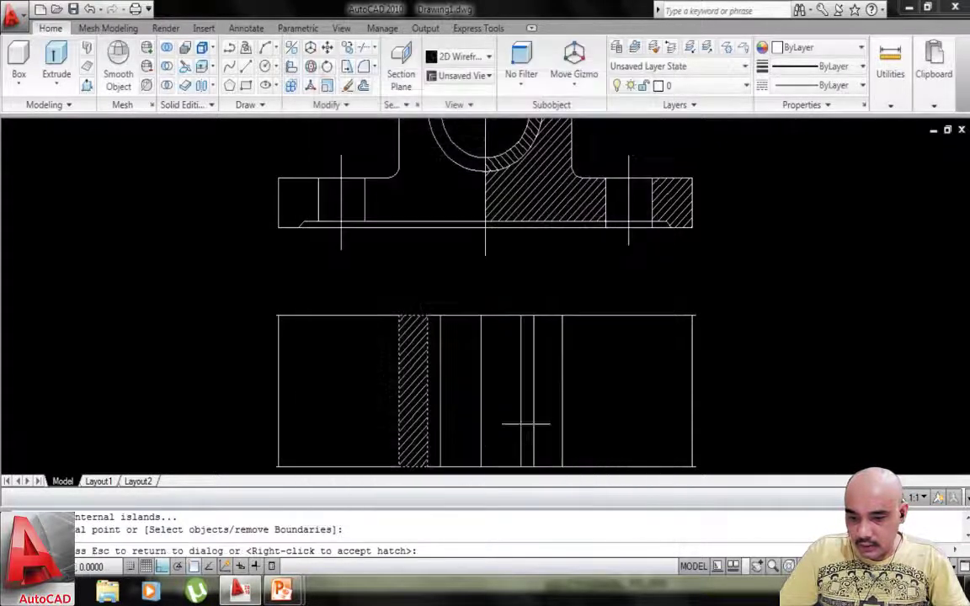
{"action": "key", "text": "Escape"}
{"action": "left_click", "coordinate": [490, 505]}
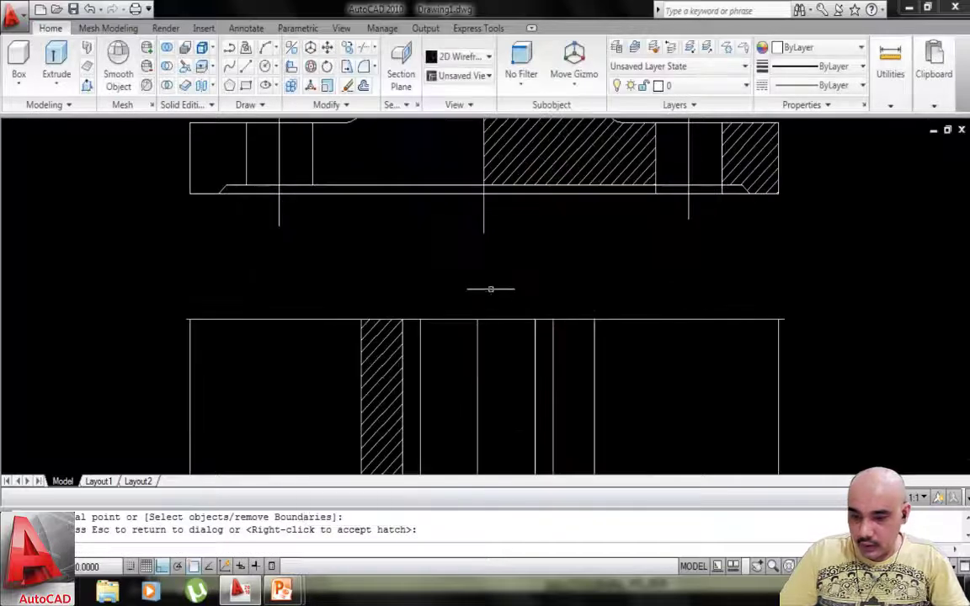
Hatch the narrow bush strip beside the hatched body strip with user-defined lines at -45° and spacing 3.
{"action": "middle_click_drag", "start_coordinate": [444, 463], "coordinate": [474, 333]}
{"action": "scroll", "coordinate": [467, 370], "scroll_direction": "up", "scroll_amount": 4}
{"action": "middle_click_drag", "start_coordinate": [428, 294], "coordinate": [442, 367]}
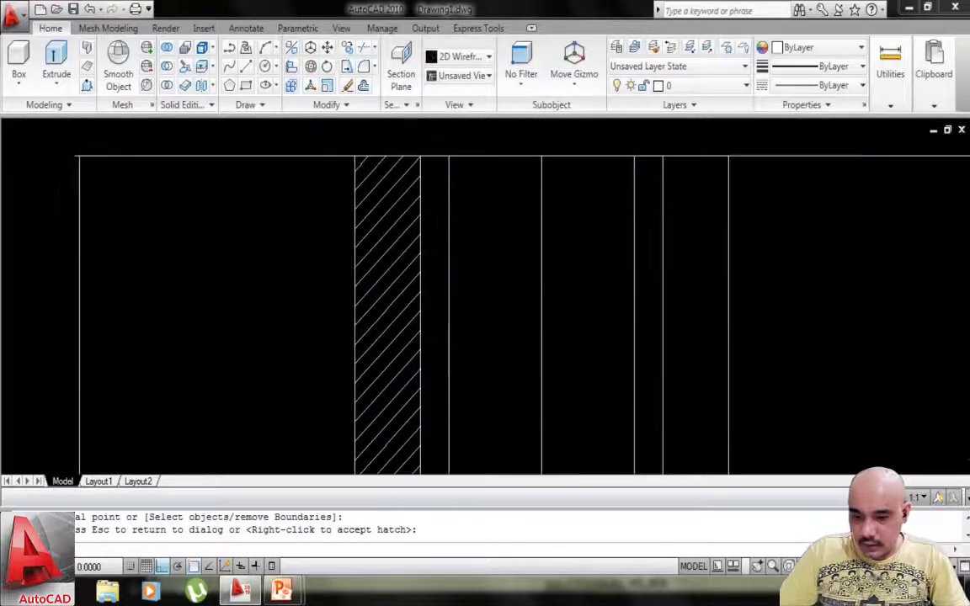
{"action": "scroll", "coordinate": [433, 340], "scroll_direction": "down", "scroll_amount": 4}
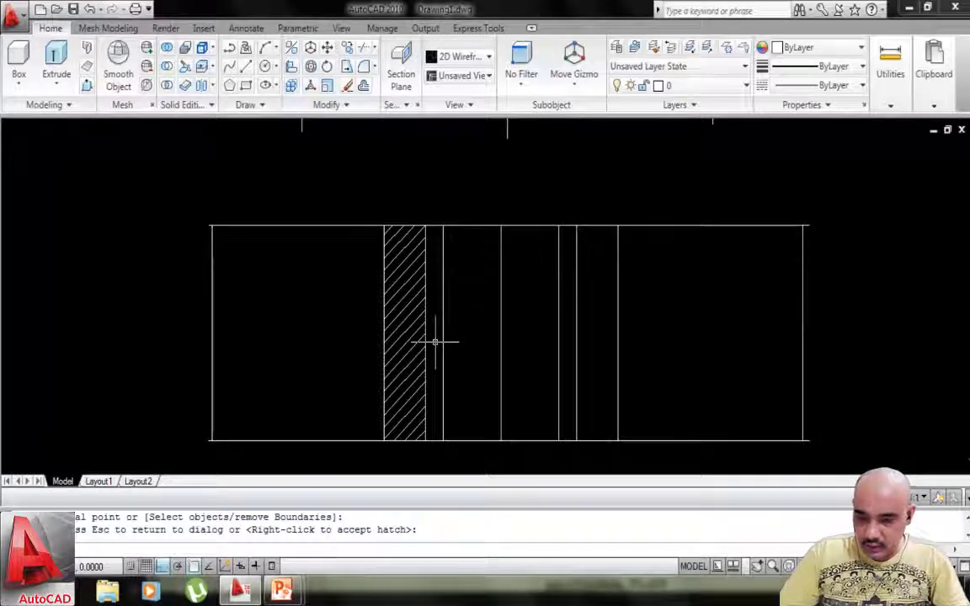
{"action": "key", "text": "Return"}
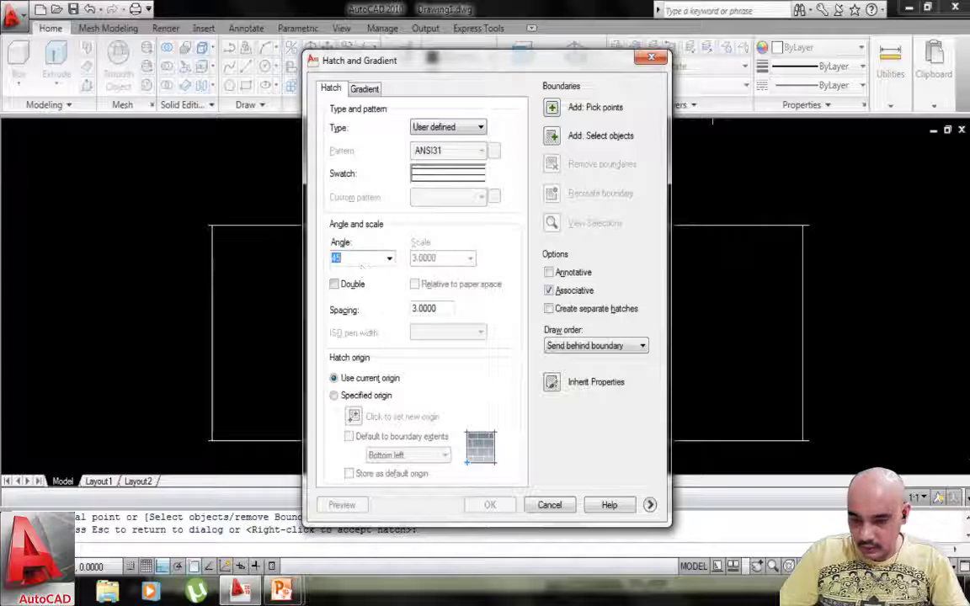
{"action": "left_click", "coordinate": [551, 108]}
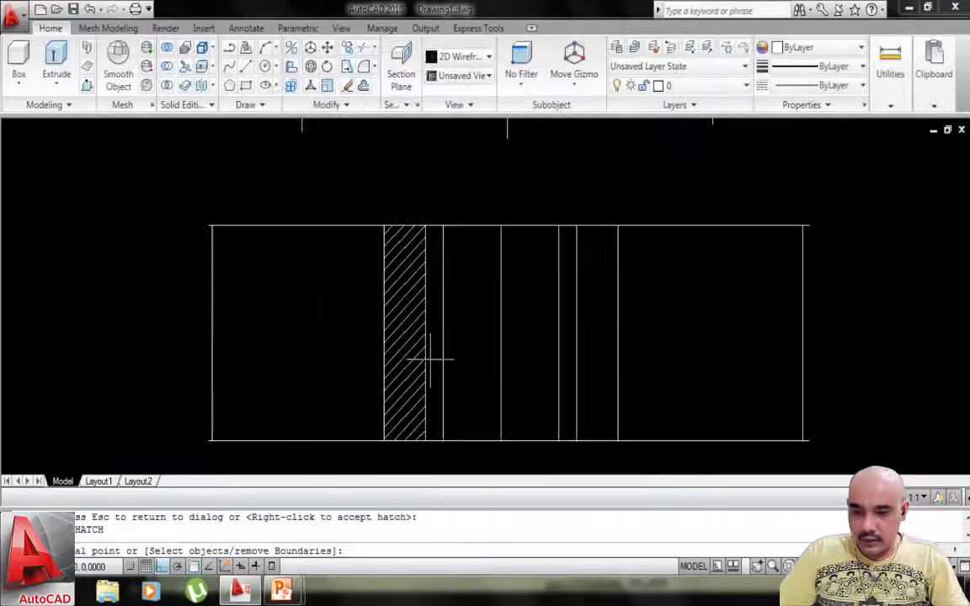
{"action": "left_click", "coordinate": [430, 359]}
{"action": "key", "text": "Return"}
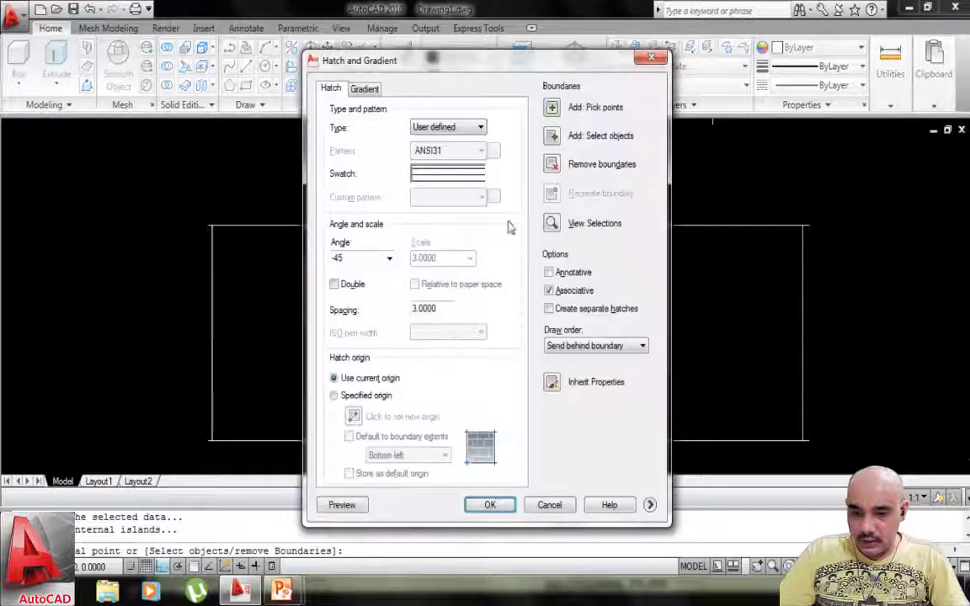
{"action": "left_click", "coordinate": [341, 506]}
{"action": "key", "text": "Escape"}
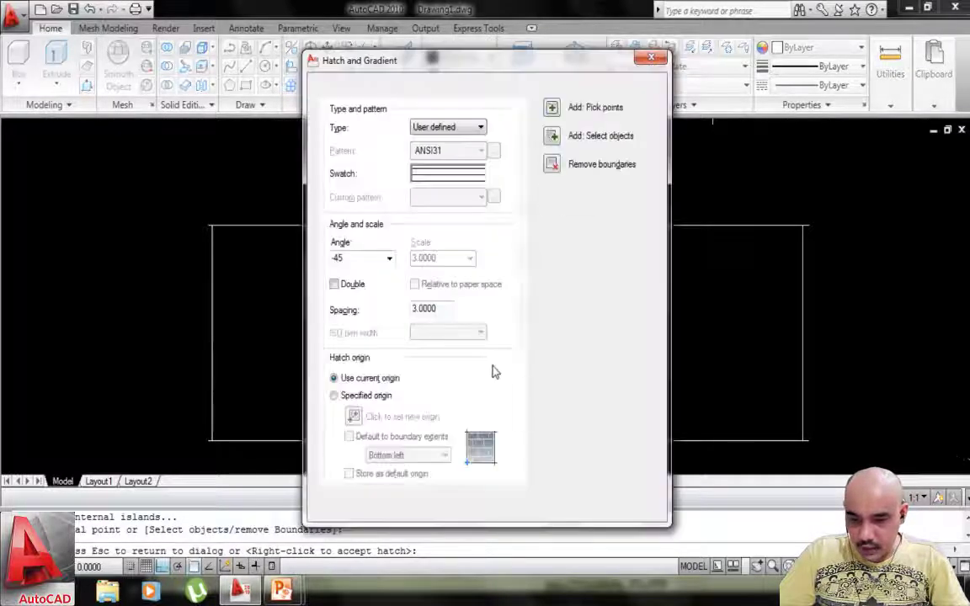
{"action": "left_click", "coordinate": [491, 504]}
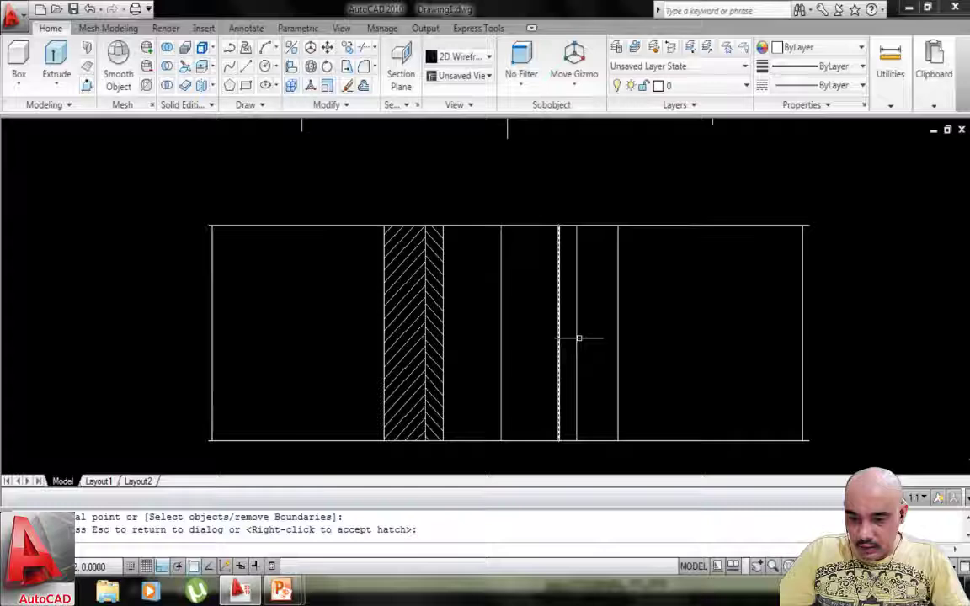
Erase the three mirrored vertical lines in the right half of the plan.
{"action": "left_click", "coordinate": [653, 306]}
{"action": "left_click", "coordinate": [536, 362]}
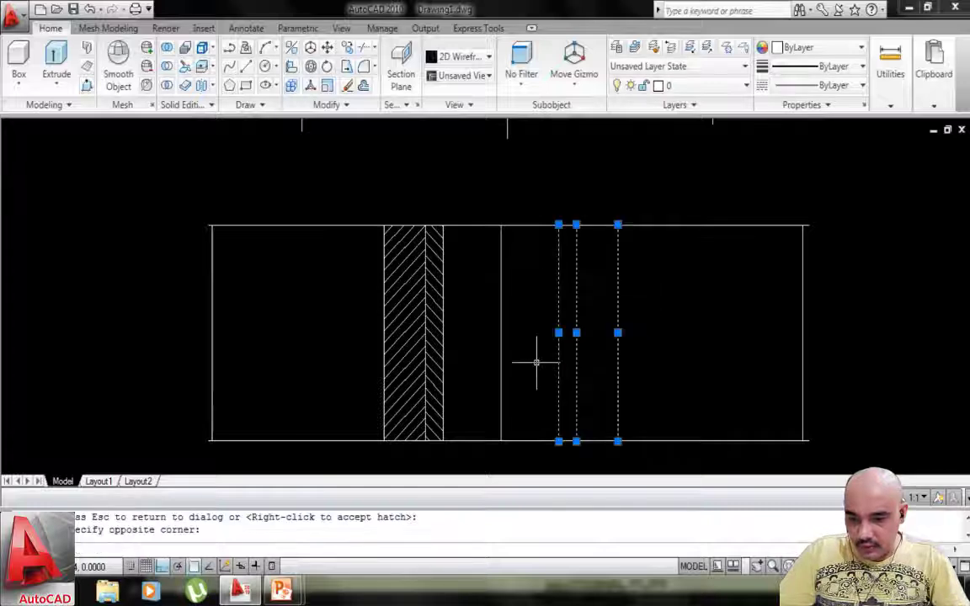
{"action": "key", "text": "Delete"}
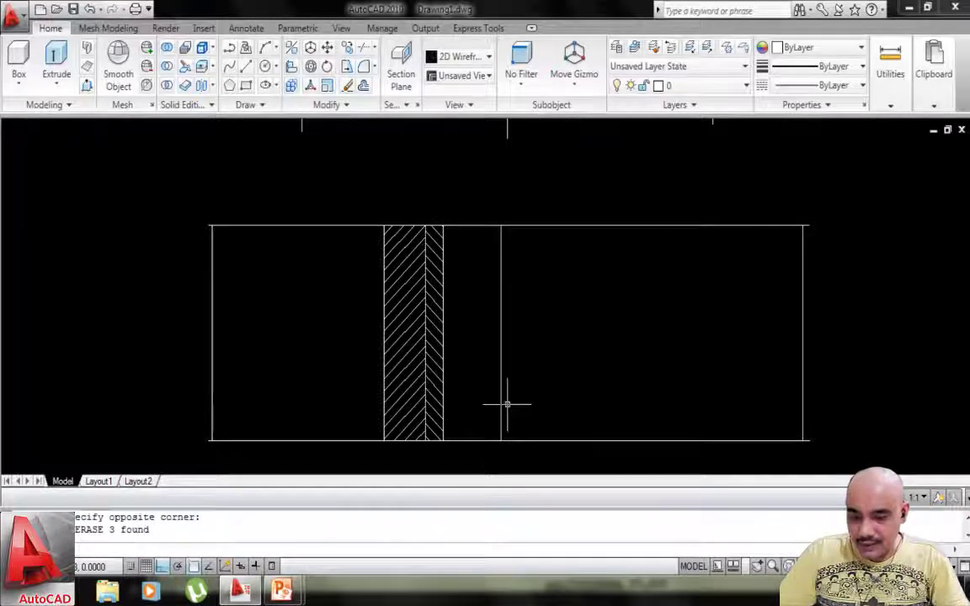
Mirror both hatched strips with their three boundary lines about the plan's middle vertical line, keeping the originals.
{"action": "type", "text": "mi"}
{"action": "key", "text": "Return"}
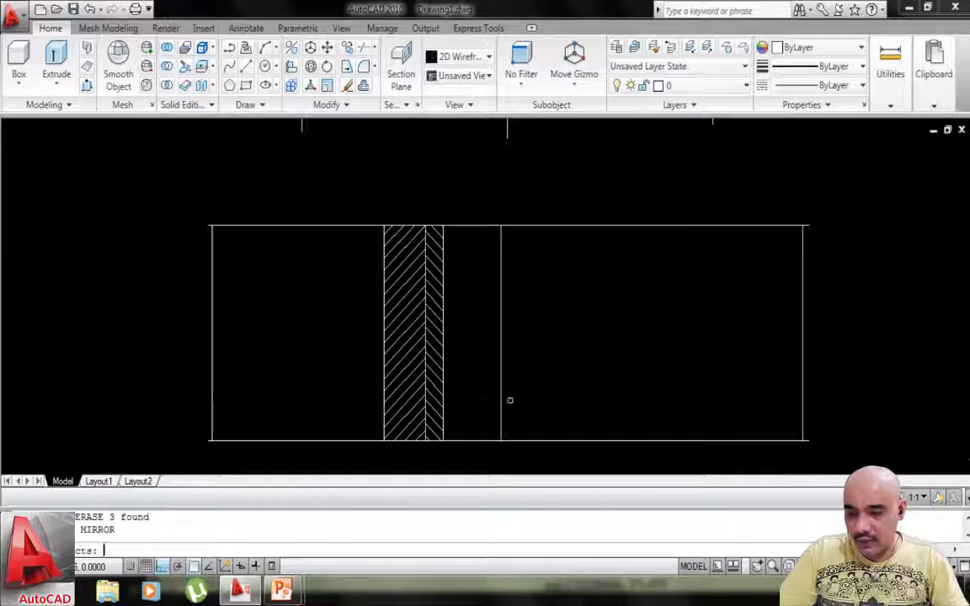
{"action": "left_click", "coordinate": [463, 331]}
{"action": "left_click", "coordinate": [324, 389]}
{"action": "key", "text": "Return"}
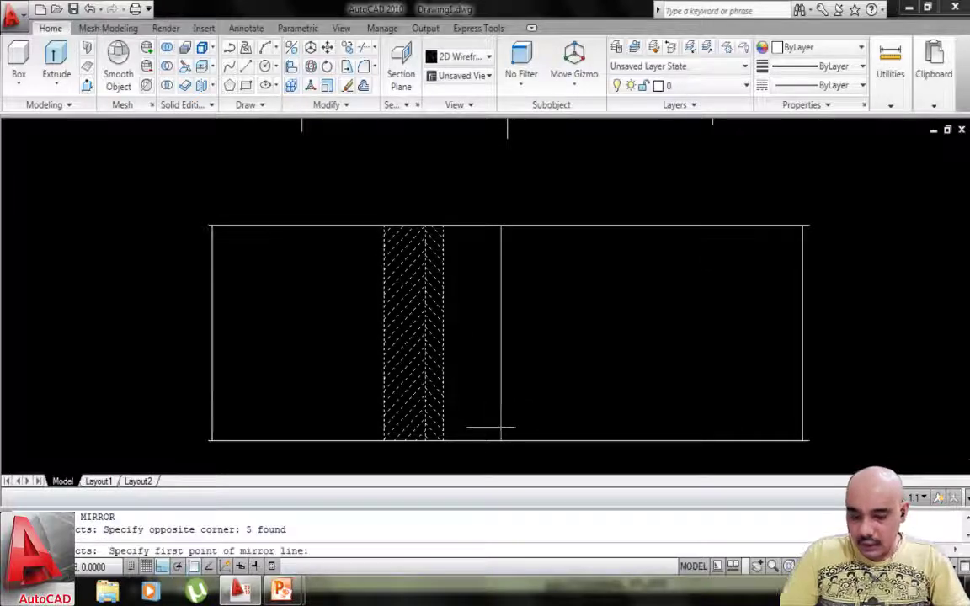
{"action": "left_click", "coordinate": [501, 440]}
{"action": "left_click", "coordinate": [493, 190]}
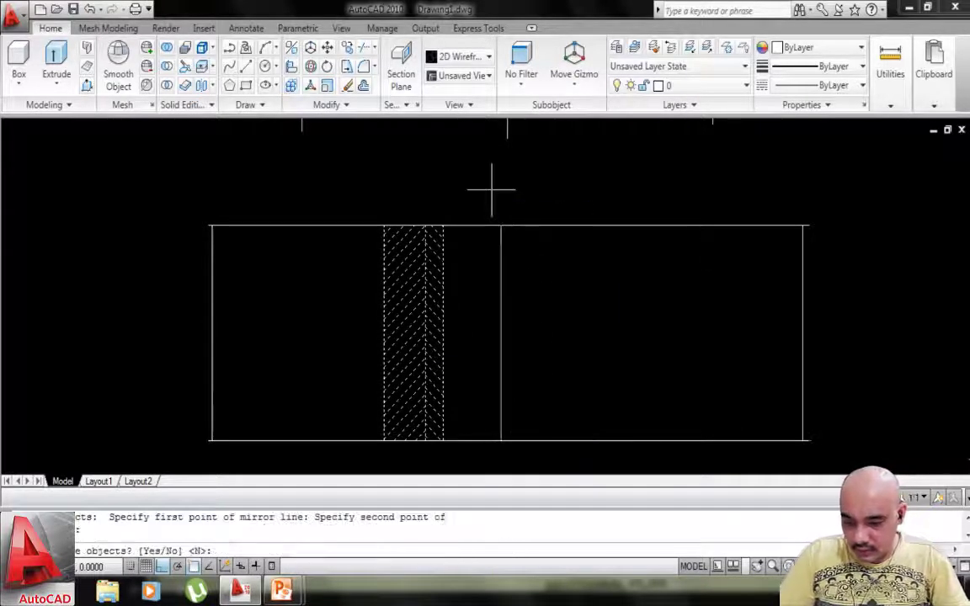
{"action": "key", "text": "Return"}
{"action": "scroll", "coordinate": [517, 318], "scroll_direction": "down", "scroll_amount": 5}
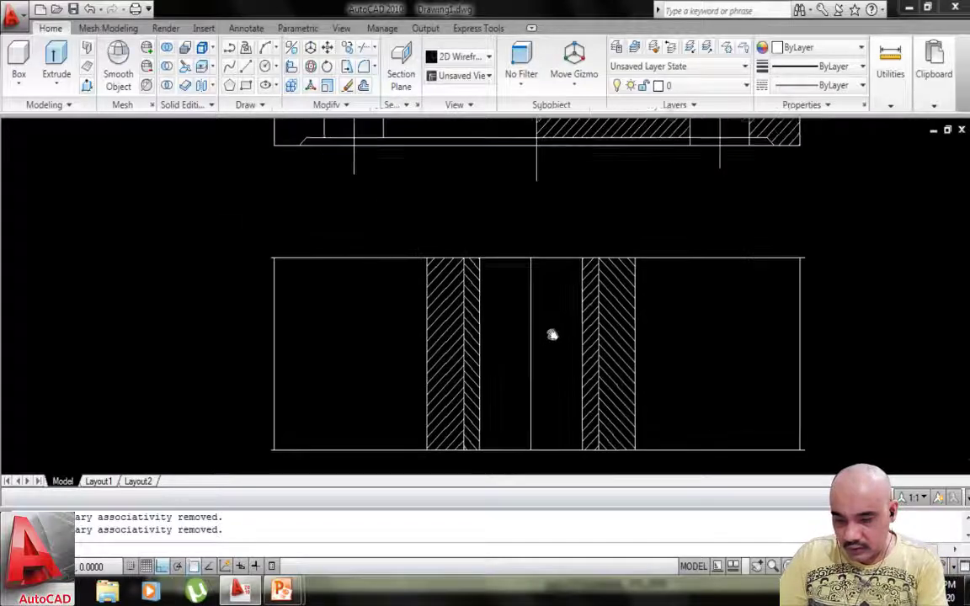
Examine the hatched sectional plan and its alignment with the front view above.
{"action": "scroll", "coordinate": [533, 201], "scroll_direction": "up", "scroll_amount": 3}
{"action": "mouse_move", "coordinate": [535, 205]}
{"action": "middle_mouse_down"}
{"action": "mouse_move", "coordinate": [525, 312]}
{"action": "mouse_move", "coordinate": [532, 148]}
{"action": "middle_mouse_up"}
{"action": "scroll", "coordinate": [534, 336], "scroll_direction": "up", "scroll_amount": 1}
{"action": "scroll", "coordinate": [532, 341], "scroll_direction": "down", "scroll_amount": 4}
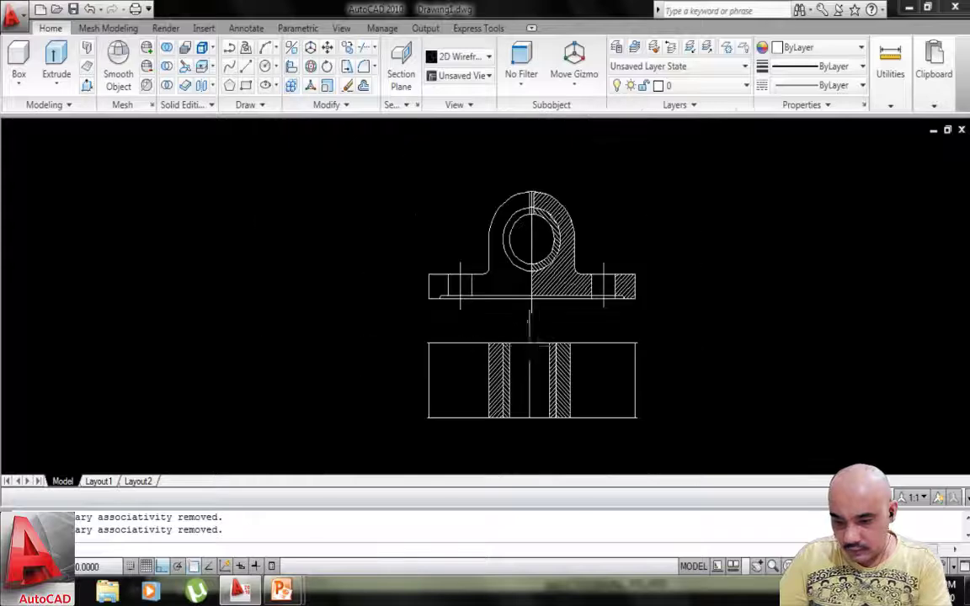
{"action": "scroll", "coordinate": [527, 345], "scroll_direction": "up", "scroll_amount": 3}
{"action": "mouse_move", "coordinate": [527, 345]}
{"action": "middle_mouse_down"}
{"action": "mouse_move", "coordinate": [528, 274]}
{"action": "mouse_move", "coordinate": [479, 325]}
{"action": "middle_mouse_up"}
{"action": "scroll", "coordinate": [496, 290], "scroll_direction": "up", "scroll_amount": 1}
{"action": "scroll", "coordinate": [488, 292], "scroll_direction": "down", "scroll_amount": 2}
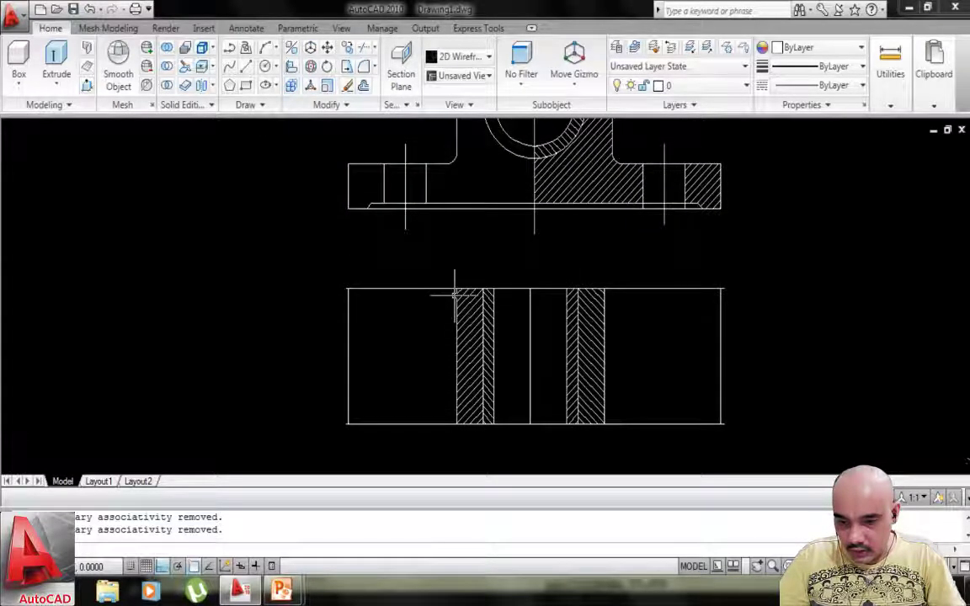
{"action": "left_click", "coordinate": [485, 327]}
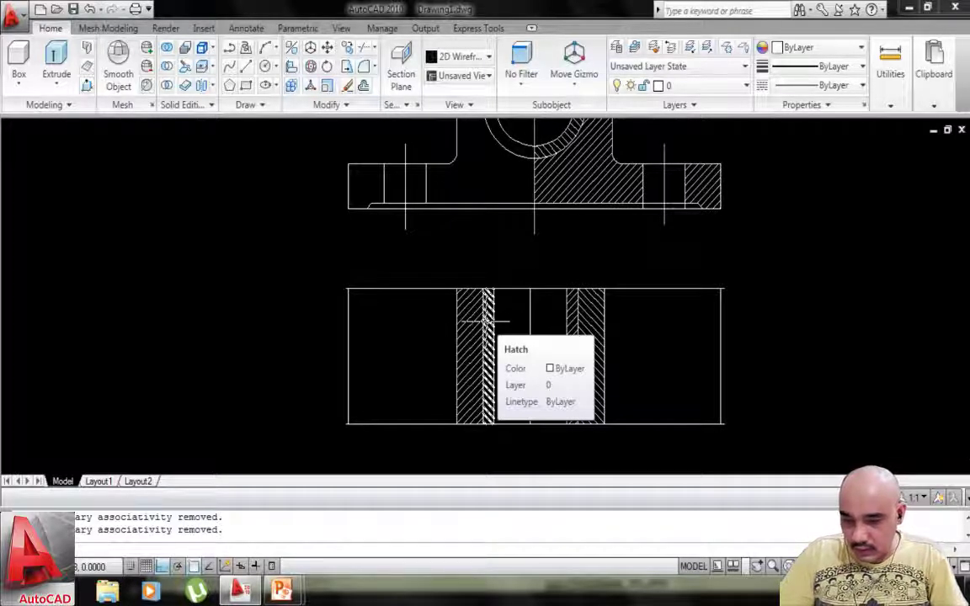
Offset the plan's upper and lower horizontal edges outward by 10.
{"action": "type", "text": "o"}
{"action": "key", "text": "Return"}
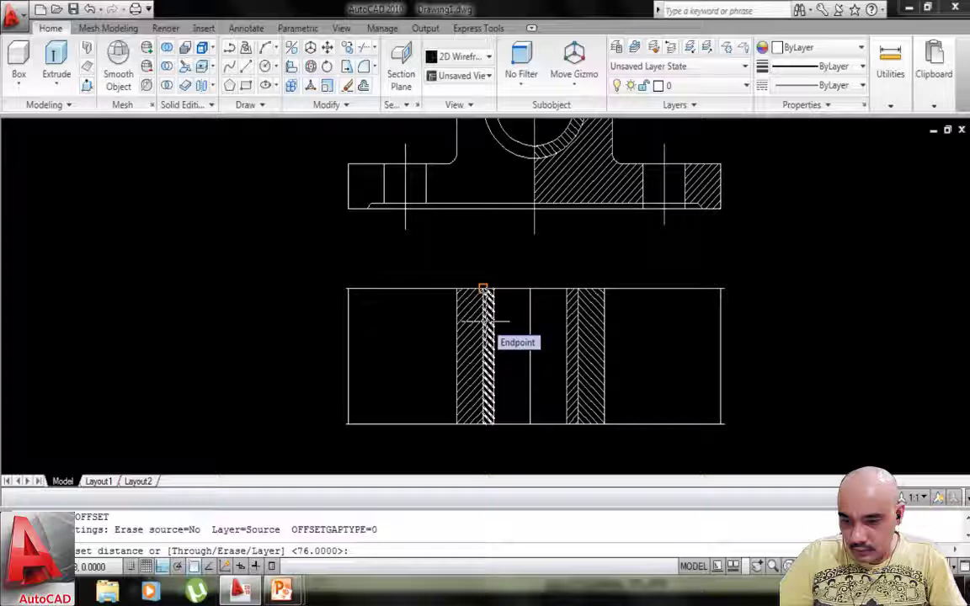
{"action": "type", "text": "10"}
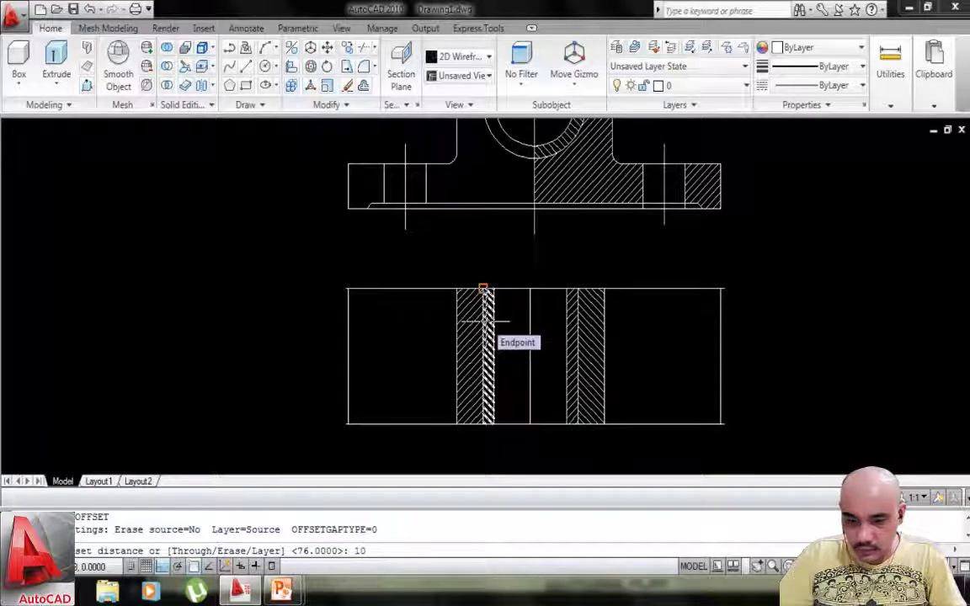
{"action": "key", "text": "Return"}
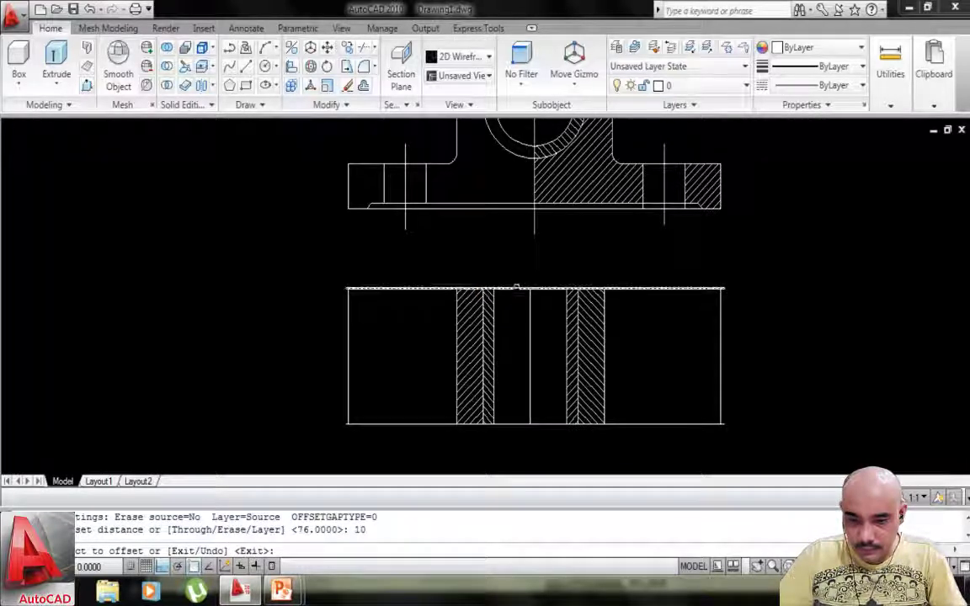
{"action": "left_click", "coordinate": [516, 288]}
{"action": "left_click", "coordinate": [511, 271]}
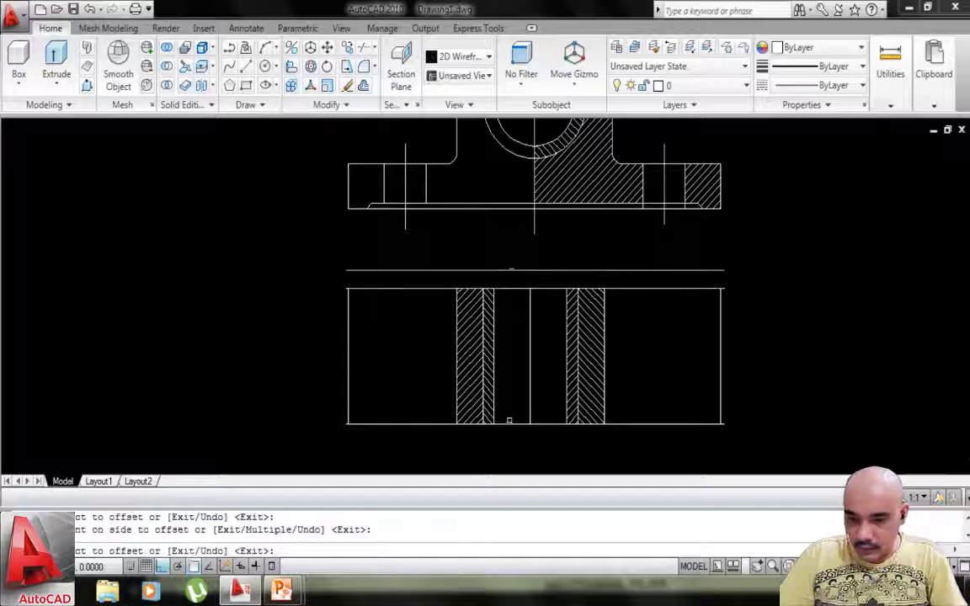
{"action": "left_click", "coordinate": [522, 423]}
{"action": "left_click", "coordinate": [510, 438]}
{"action": "key", "text": "Return"}
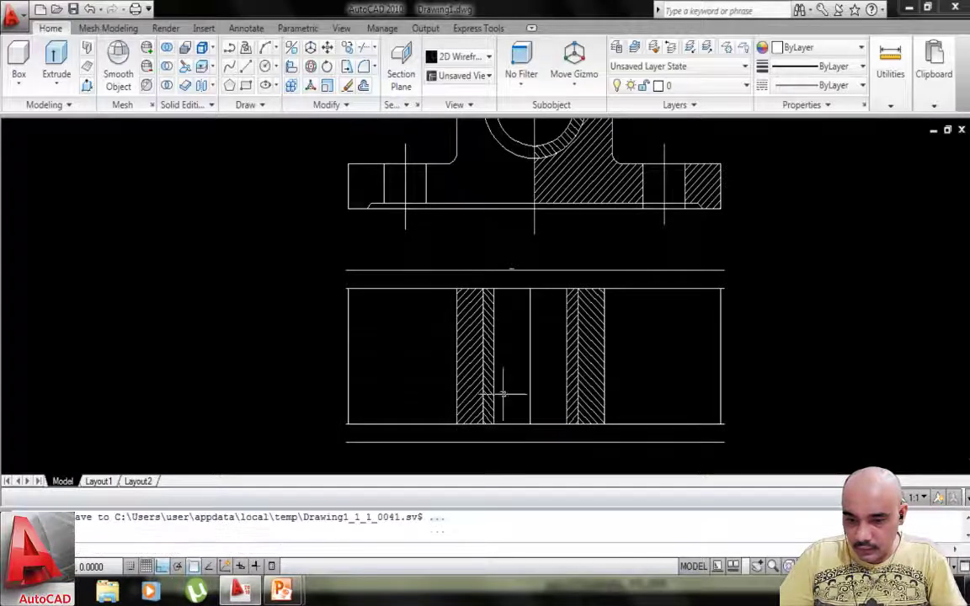
Extend the plan's left and right outer vertical edges to both offset lines, using the offset lines as boundaries.
{"action": "scroll", "coordinate": [472, 323], "scroll_direction": "up", "scroll_amount": 1}
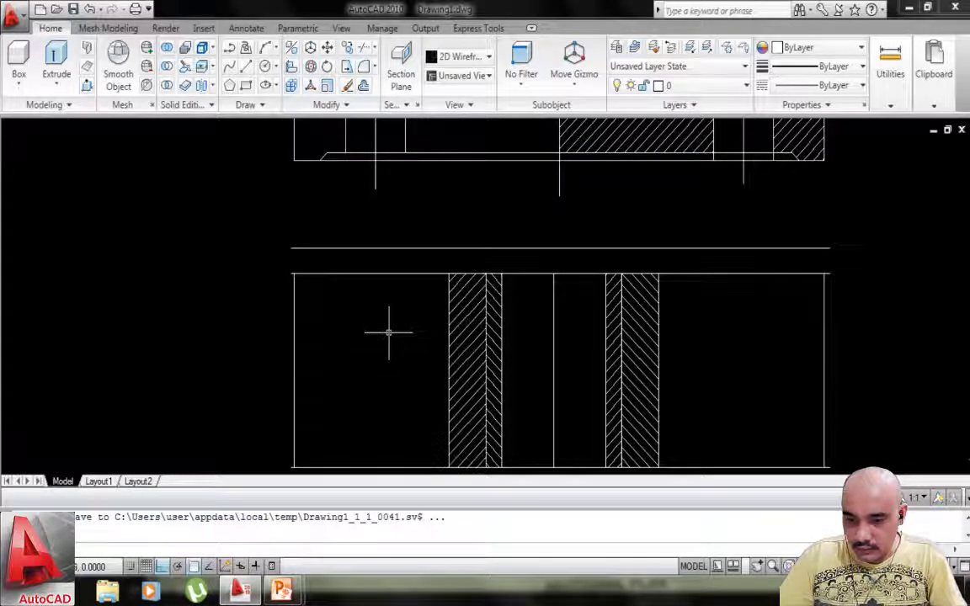
{"action": "type", "text": "tr"}
{"action": "key", "text": "Return"}
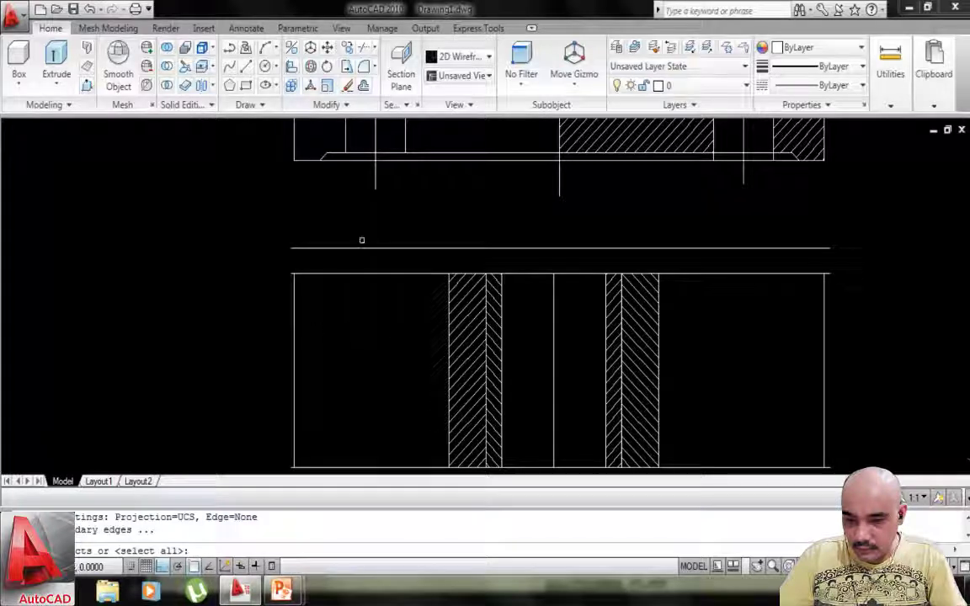
{"action": "left_click", "coordinate": [363, 250]}
{"action": "scroll", "coordinate": [375, 301], "scroll_direction": "down", "scroll_amount": 4}
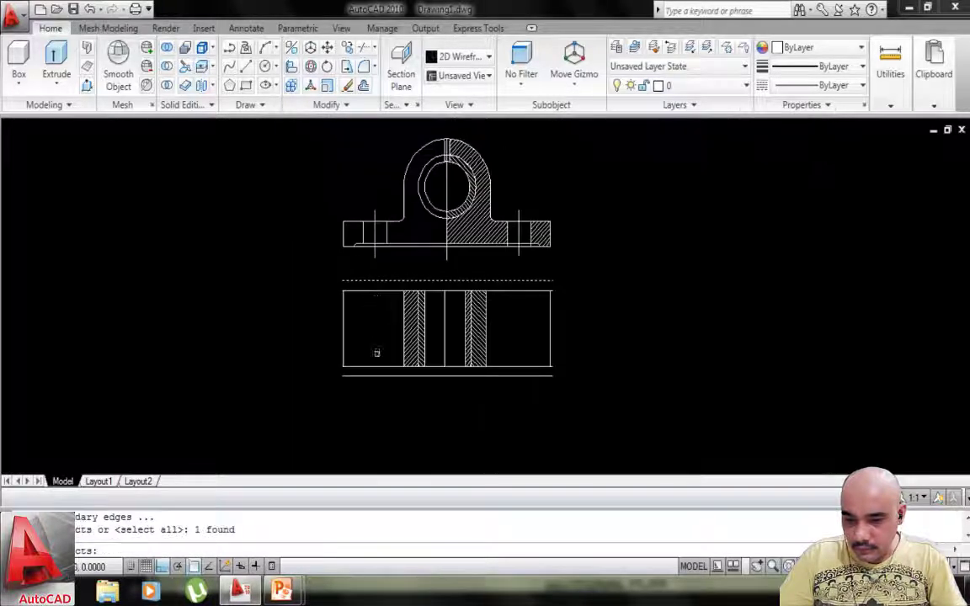
{"action": "scroll", "coordinate": [376, 352], "scroll_direction": "up", "scroll_amount": 4}
{"action": "left_click", "coordinate": [386, 394]}
{"action": "key", "text": "Return"}
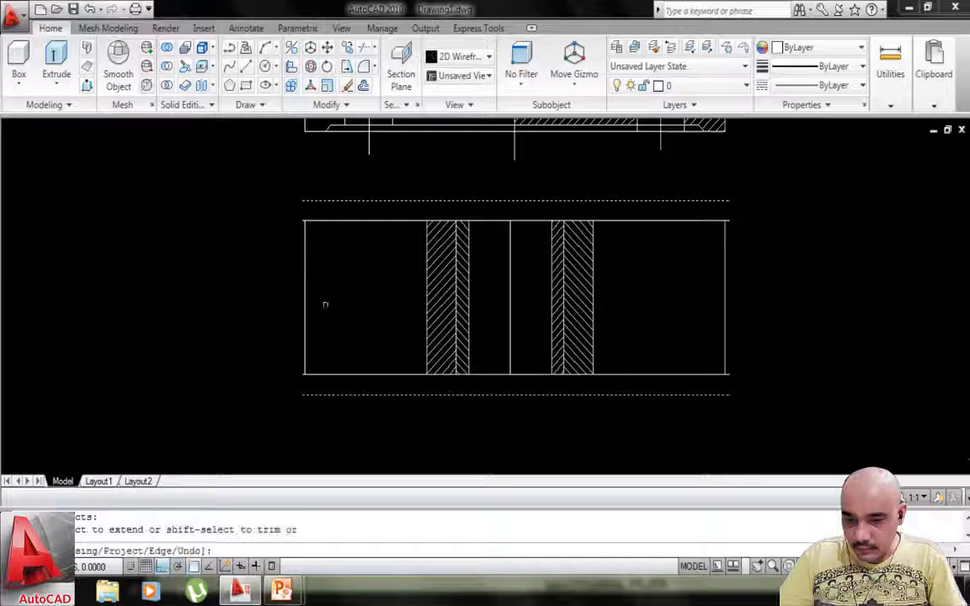
{"action": "left_click", "coordinate": [304, 297]}
{"action": "left_click", "coordinate": [302, 296]}
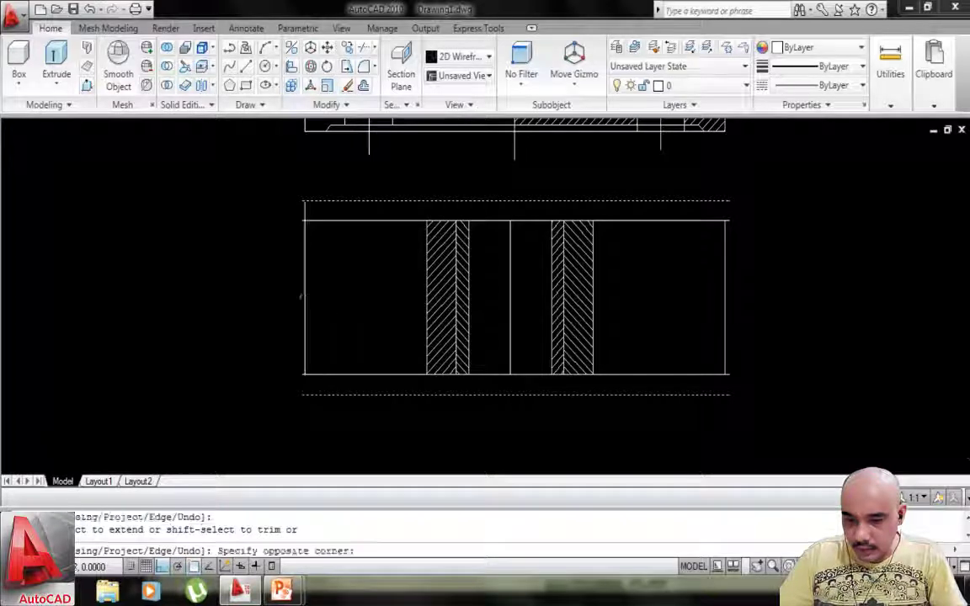
{"action": "left_click", "coordinate": [306, 313]}
{"action": "left_click", "coordinate": [304, 319]}
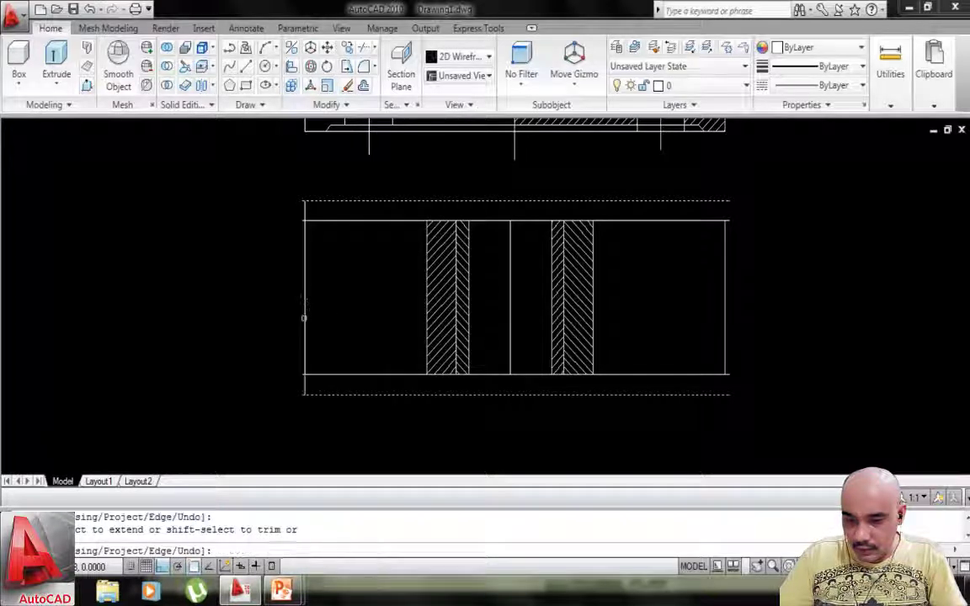
{"action": "left_click", "coordinate": [721, 287]}
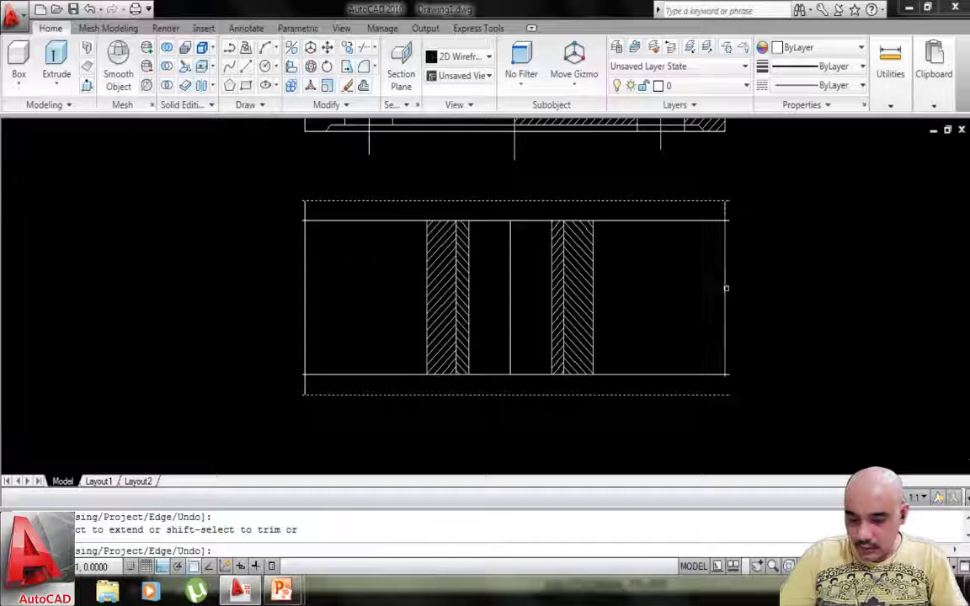
{"action": "left_click", "coordinate": [724, 330]}
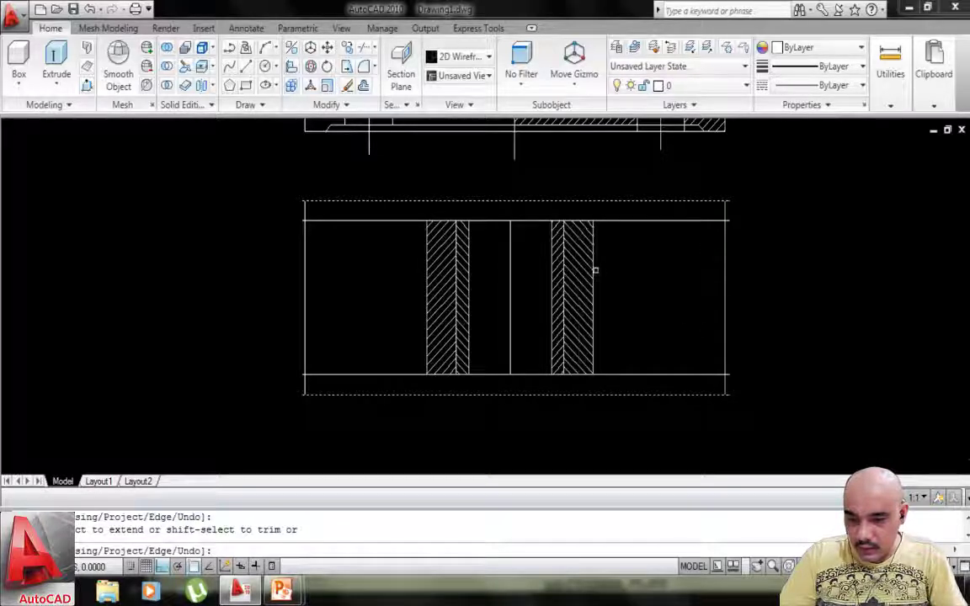
Extend the six vertical boundary lines of the hatched strips up to the upper offset line.
{"action": "left_click", "coordinate": [593, 269]}
{"action": "left_click", "coordinate": [563, 270]}
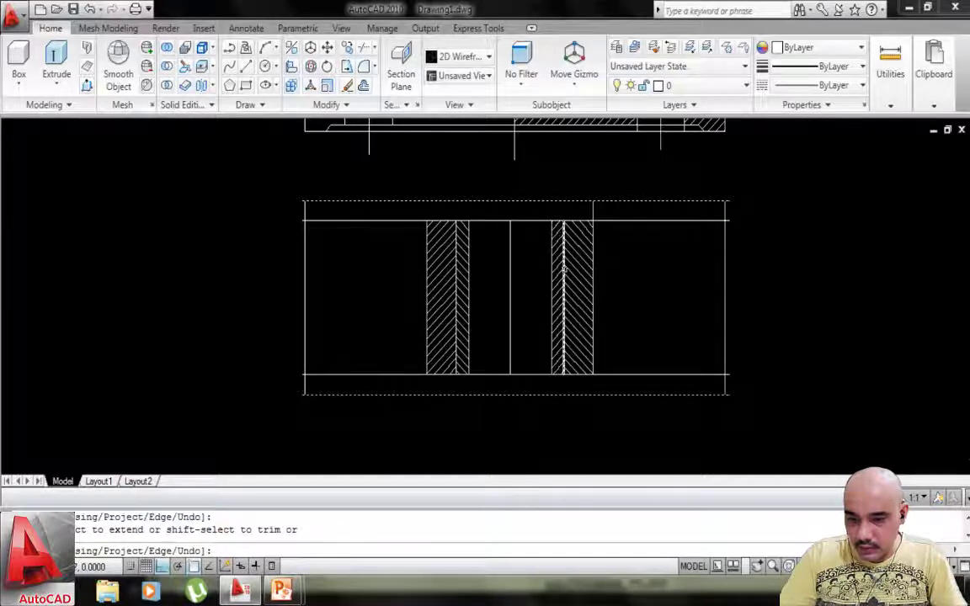
{"action": "left_click", "coordinate": [554, 268]}
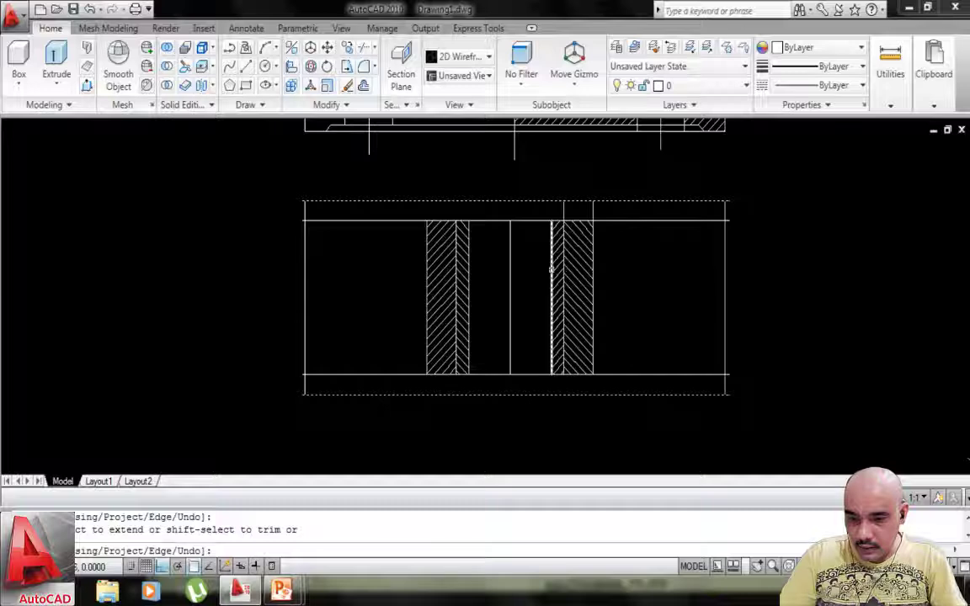
{"action": "left_click", "coordinate": [468, 280]}
{"action": "left_click", "coordinate": [458, 282]}
{"action": "left_click", "coordinate": [426, 290]}
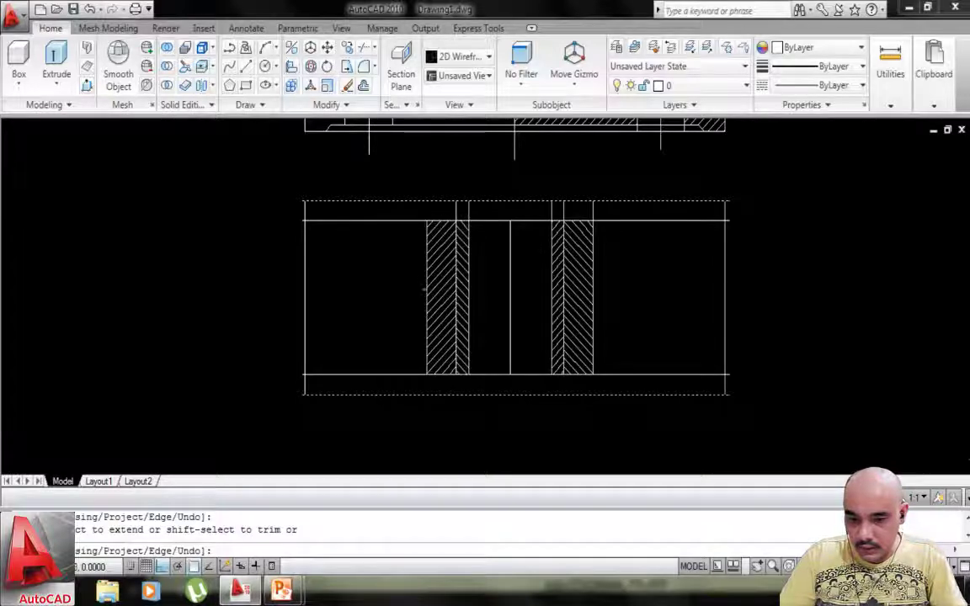
Extend the six vertical boundary lines of the hatched strips down to the lower offset line.
{"action": "left_click", "coordinate": [427, 337]}
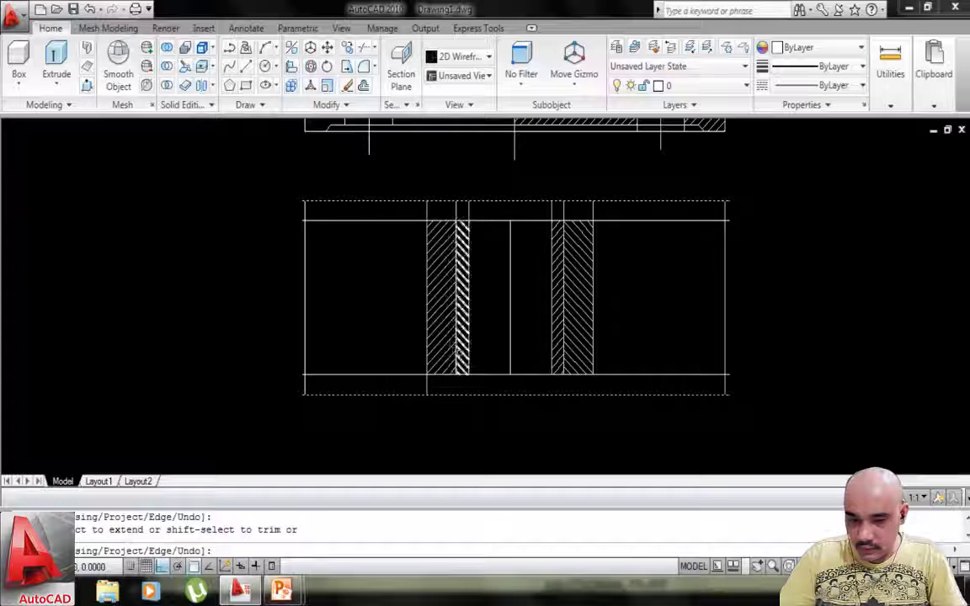
{"action": "left_click", "coordinate": [455, 350]}
{"action": "left_click", "coordinate": [468, 346]}
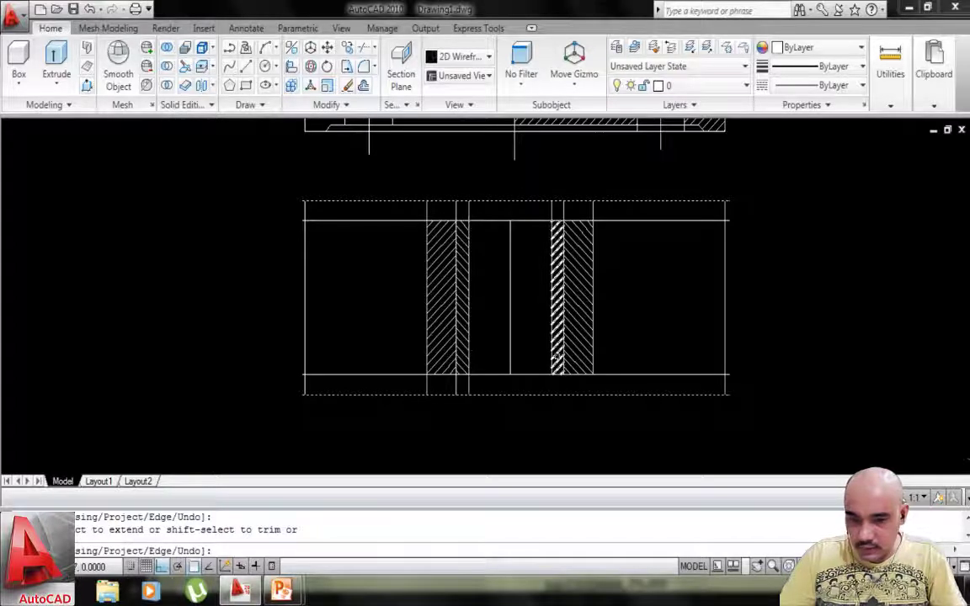
{"action": "left_click", "coordinate": [552, 360]}
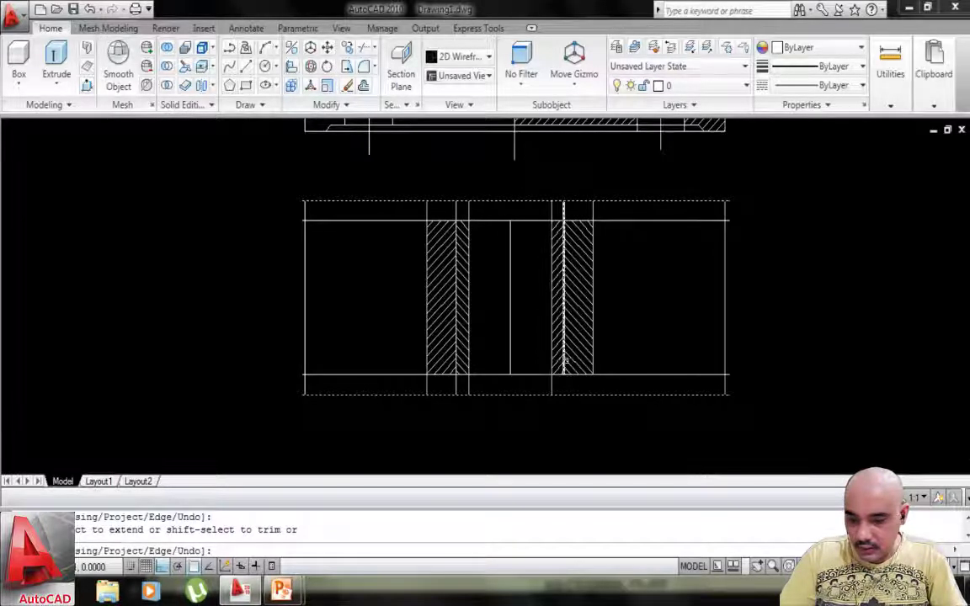
{"action": "left_click", "coordinate": [563, 366]}
{"action": "left_click", "coordinate": [593, 358]}
{"action": "key", "text": "Escape"}
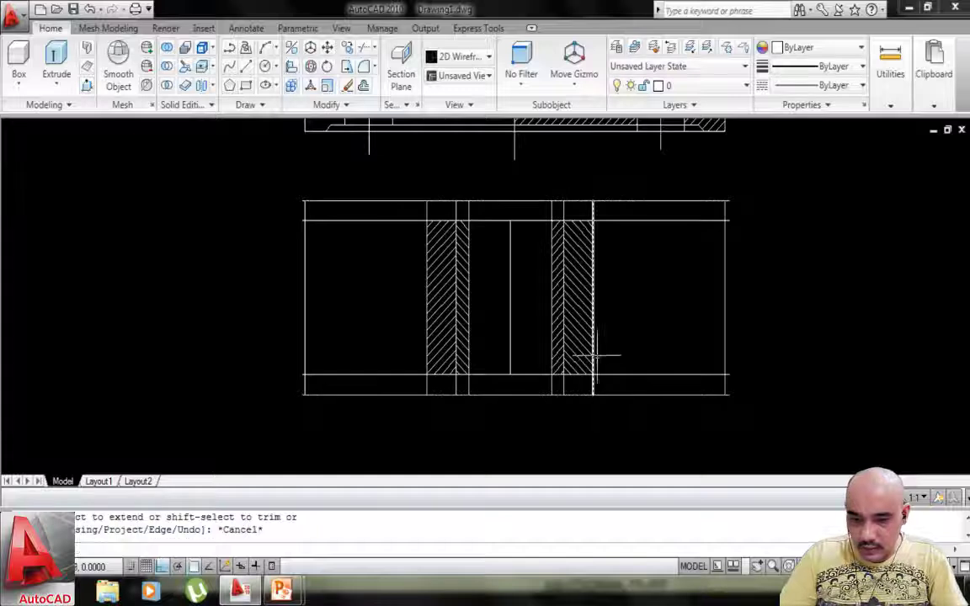
Trim both offset lines on either side back to the outermost boundaries of the hatched strips.
{"action": "type", "text": "tr"}
{"action": "key", "text": "Return"}
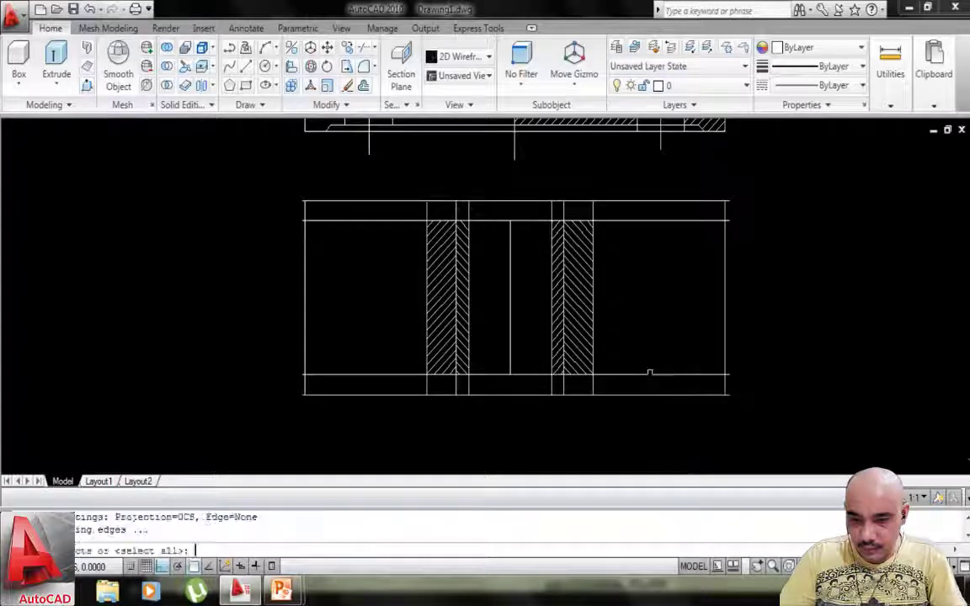
{"action": "key", "text": "Return"}
{"action": "left_click", "coordinate": [650, 395]}
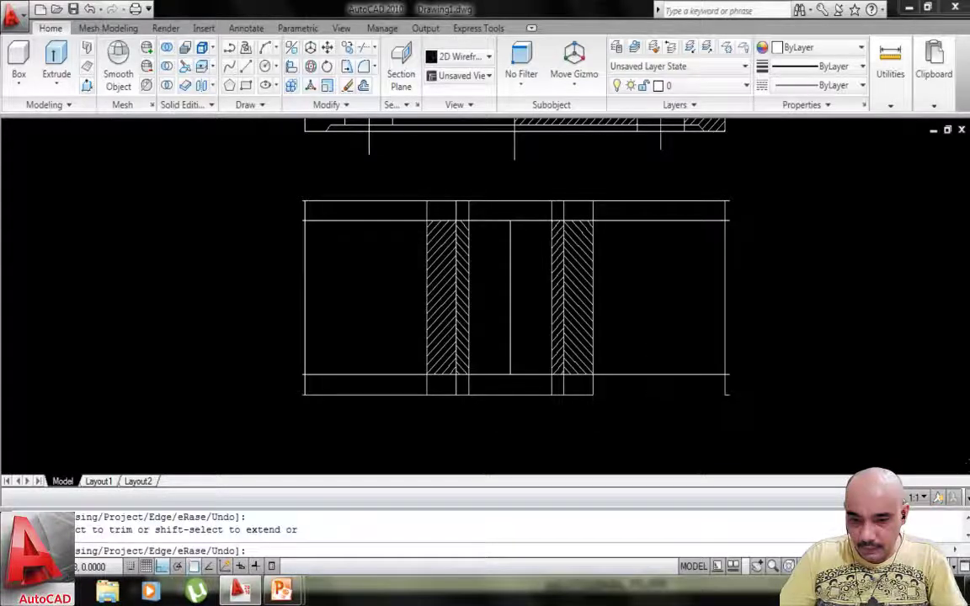
{"action": "left_click", "coordinate": [399, 400]}
{"action": "left_click", "coordinate": [400, 398]}
{"action": "left_click", "coordinate": [396, 394]}
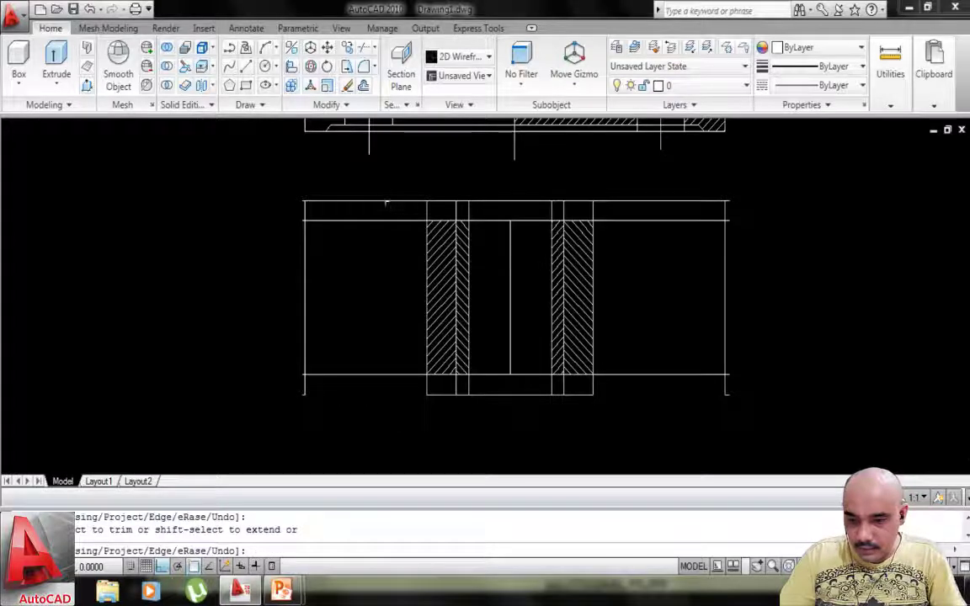
{"action": "left_click", "coordinate": [385, 203]}
{"action": "left_click", "coordinate": [401, 197]}
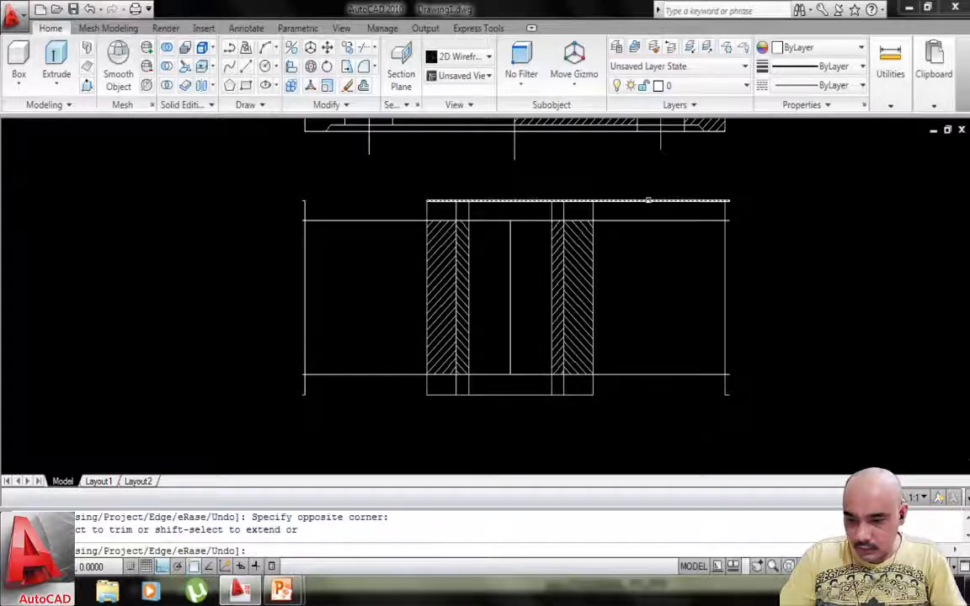
{"action": "left_click", "coordinate": [648, 200]}
Trim the right vertical edge back to the plan's horizontal edges and erase the two leftover offset-line stubs beside it.
{"action": "left_click", "coordinate": [723, 207]}
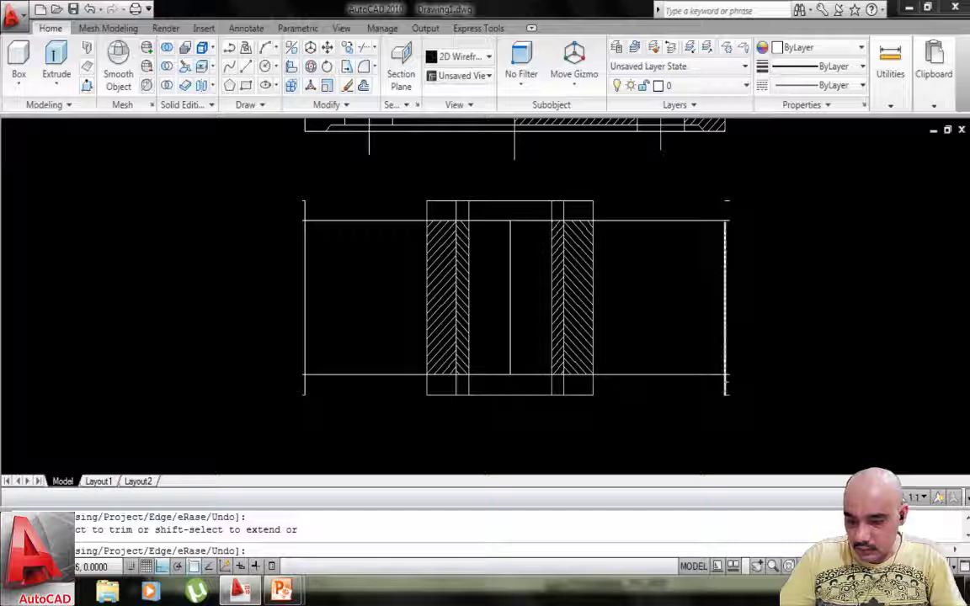
{"action": "left_click", "coordinate": [728, 388]}
{"action": "key", "text": "Escape"}
{"action": "left_click", "coordinate": [731, 391]}
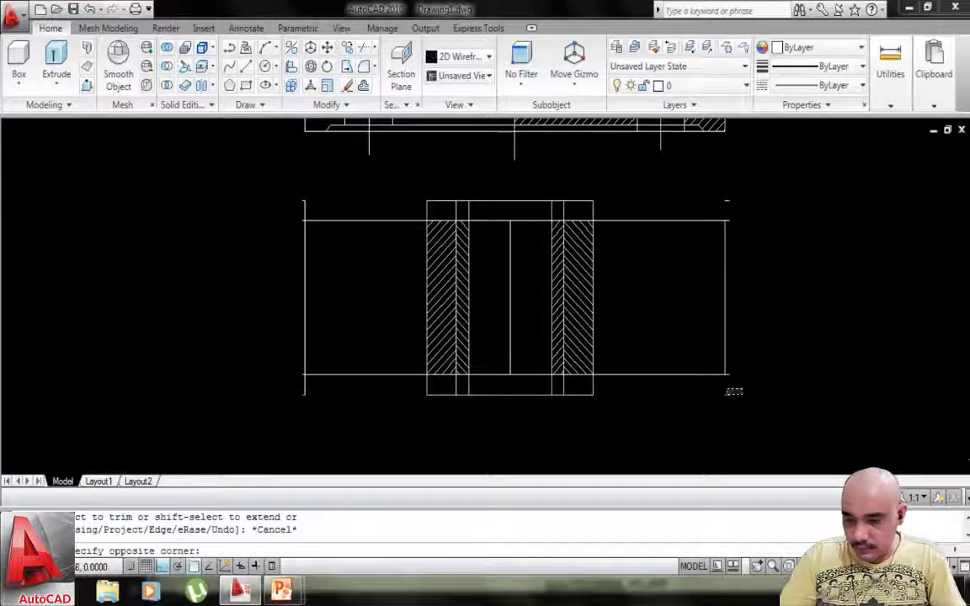
{"action": "type", "text": "e"}
{"action": "key", "text": "space"}
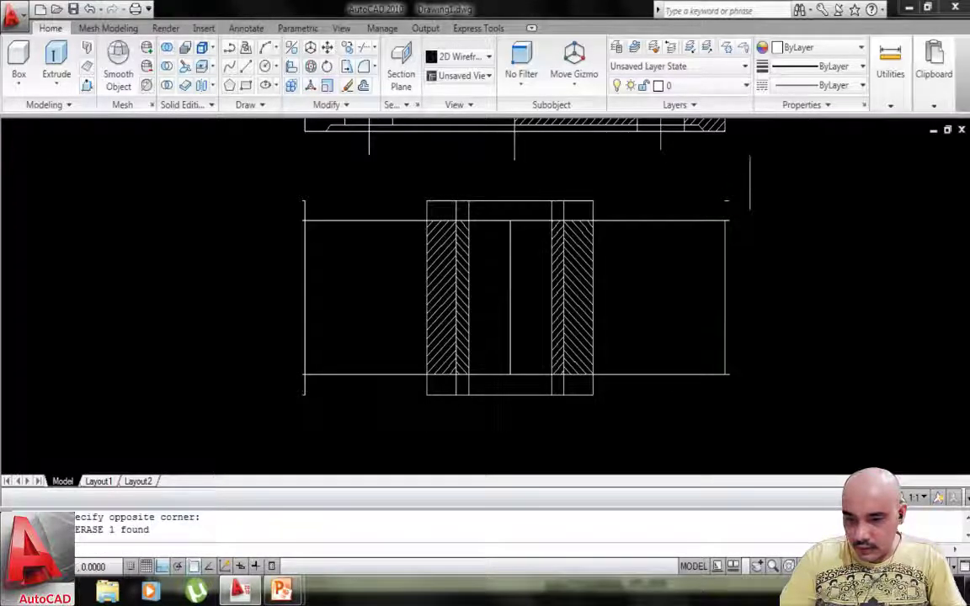
{"action": "left_click", "coordinate": [747, 182]}
{"action": "left_click", "coordinate": [693, 204]}
{"action": "type", "text": "e"}
{"action": "key", "text": "space"}
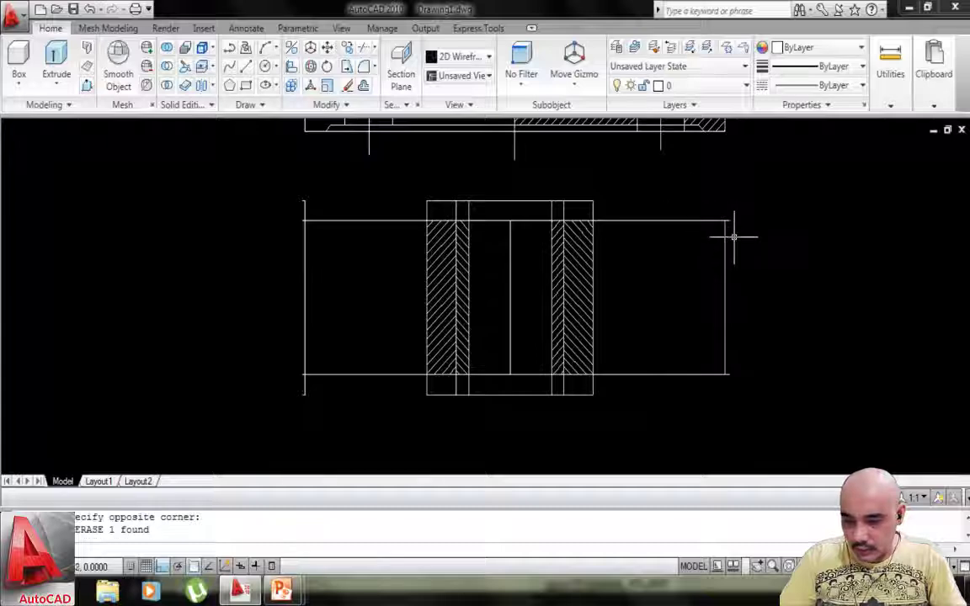
Trim the overhanging ends of the plan's upper and lower horizontal edges at the right corners.
{"action": "type", "text": "tr"}
{"action": "key", "text": "space"}
{"action": "key", "text": "space"}
{"action": "scroll", "coordinate": [734, 239], "scroll_direction": "up", "scroll_amount": 5}
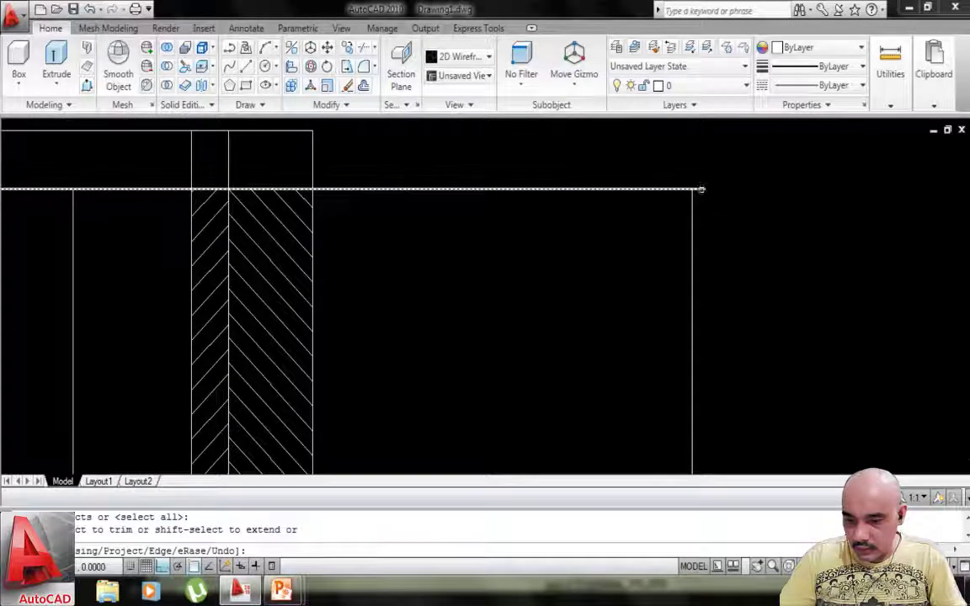
{"action": "left_click", "coordinate": [701, 188]}
{"action": "scroll", "coordinate": [715, 234], "scroll_direction": "down", "scroll_amount": 5}
{"action": "scroll", "coordinate": [726, 288], "scroll_direction": "up", "scroll_amount": 4}
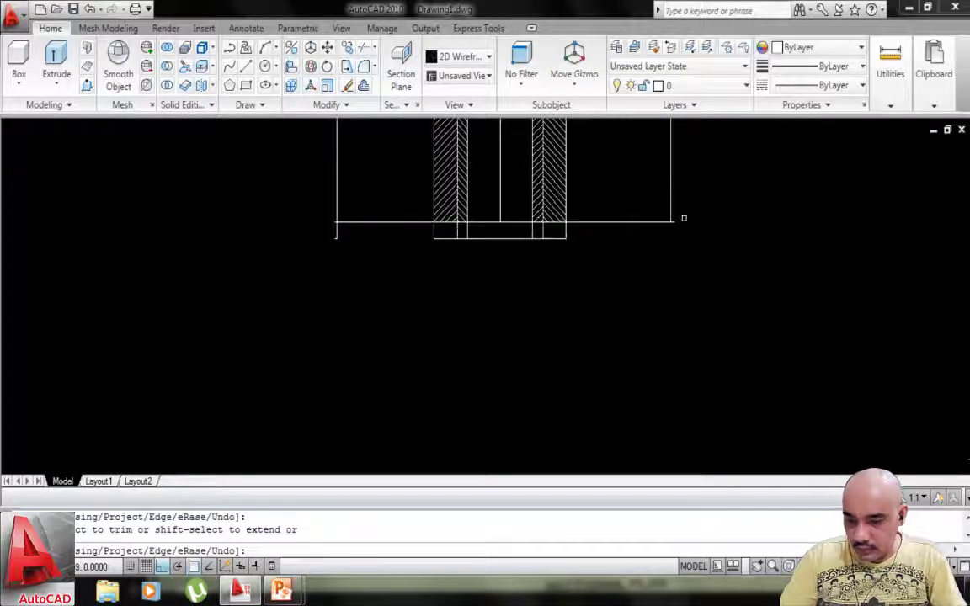
{"action": "middle_click_drag", "start_coordinate": [684, 218], "coordinate": [690, 272]}
{"action": "scroll", "coordinate": [683, 268], "scroll_direction": "up", "scroll_amount": 5}
{"action": "left_click", "coordinate": [679, 296]}
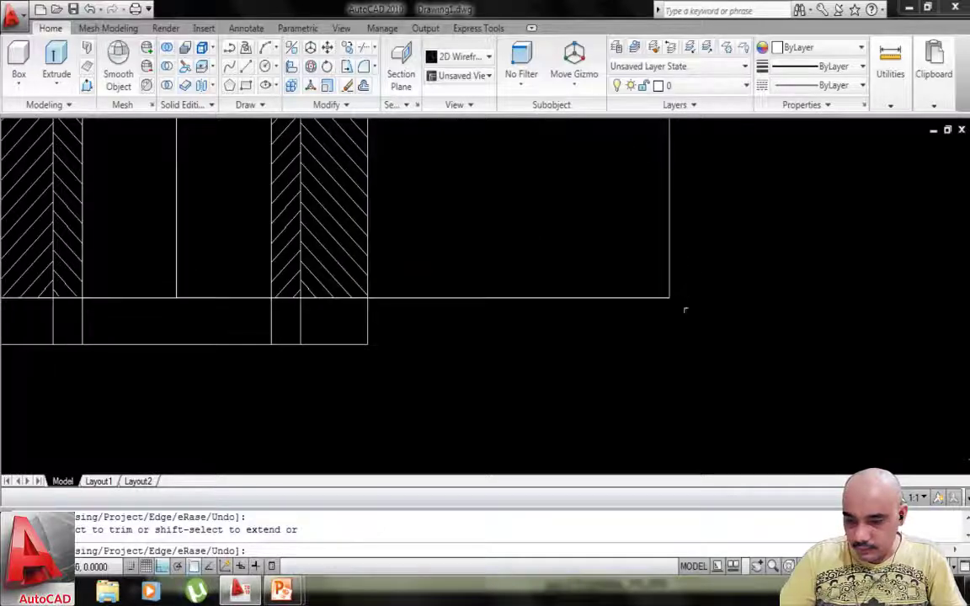
Trim the left vertical edge's extension above the plan's upper edge and erase the leftover offset-line stub there.
{"action": "scroll", "coordinate": [685, 308], "scroll_direction": "down", "scroll_amount": 5}
{"action": "middle_click_drag", "start_coordinate": [615, 290], "coordinate": [621, 335]}
{"action": "scroll", "coordinate": [580, 314], "scroll_direction": "up", "scroll_amount": 5}
{"action": "left_click", "coordinate": [385, 169]}
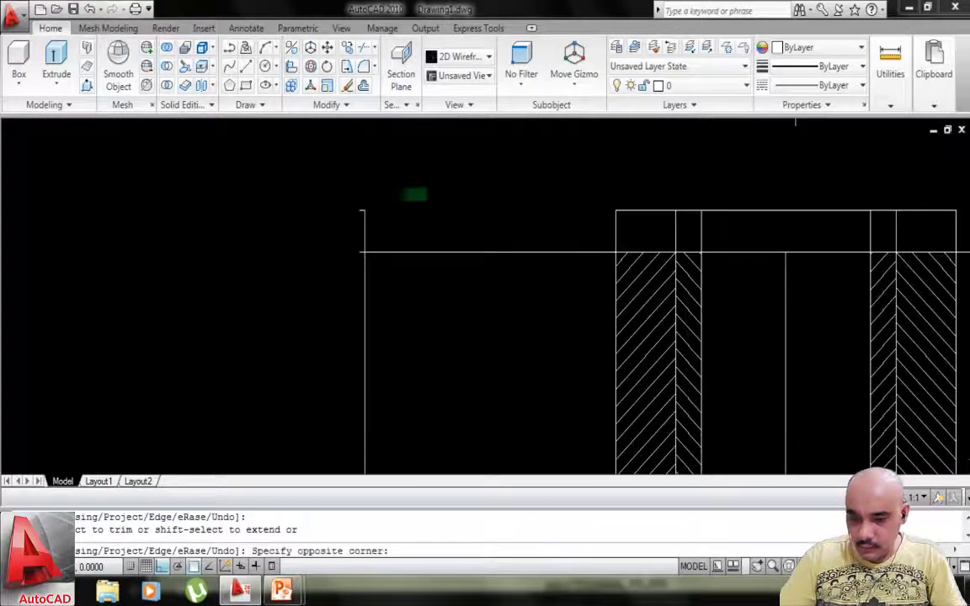
{"action": "left_click", "coordinate": [292, 211]}
{"action": "left_click", "coordinate": [362, 211]}
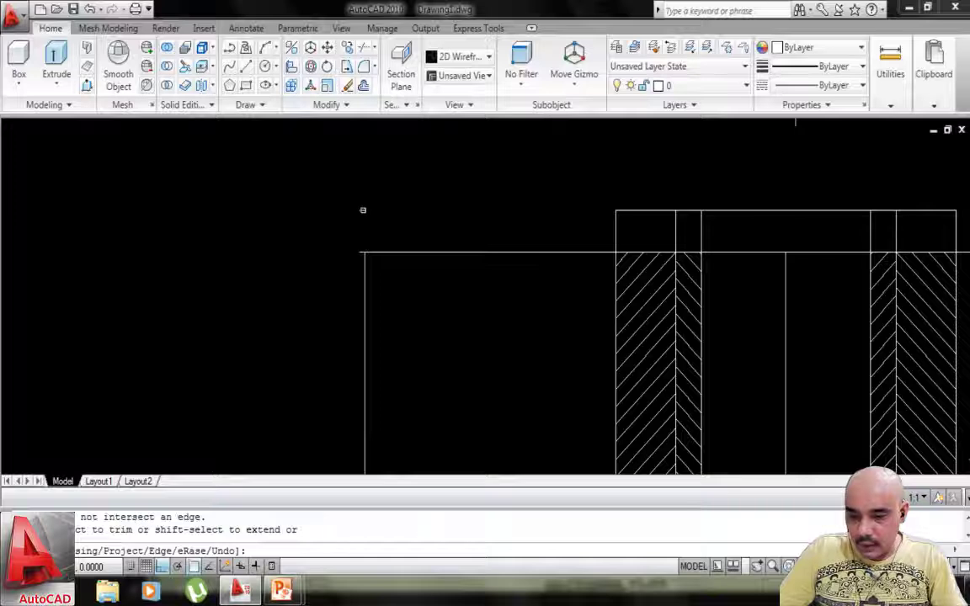
{"action": "key", "text": "Escape"}
{"action": "key", "text": "Delete"}
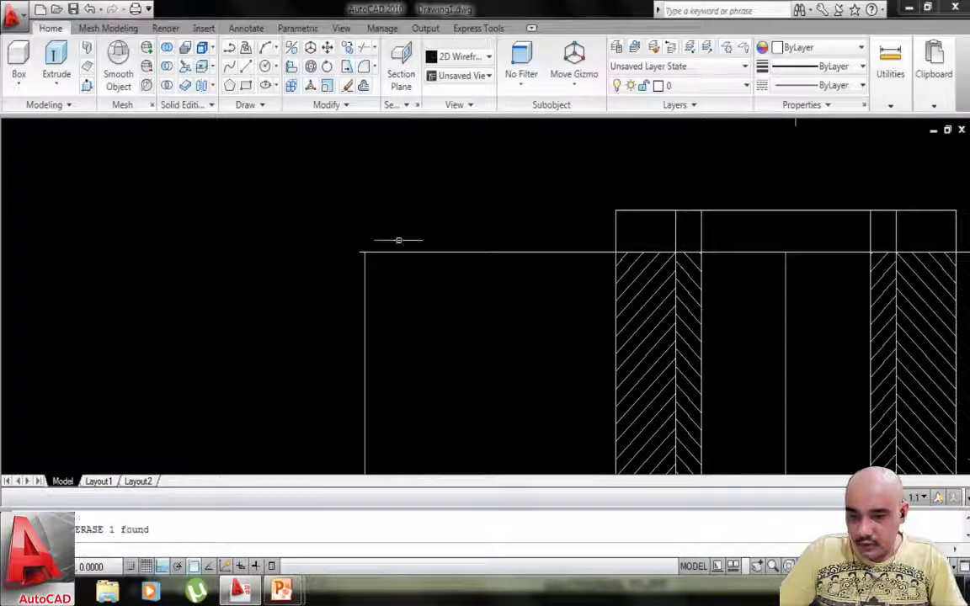
{"action": "scroll", "coordinate": [391, 265], "scroll_direction": "up", "scroll_amount": 4}
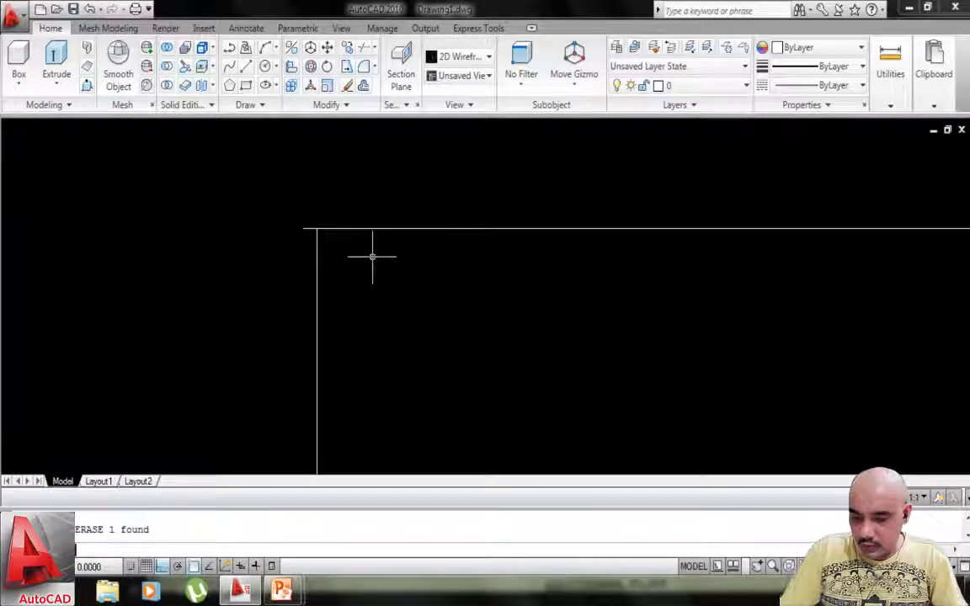
Trim the overhanging ends of the plan's upper and lower horizontal edges at the left corners.
{"action": "type", "text": "tr"}
{"action": "key", "text": "Return"}
{"action": "key", "text": "Return"}
{"action": "scroll", "coordinate": [359, 321], "scroll_direction": "down", "scroll_amount": 4}
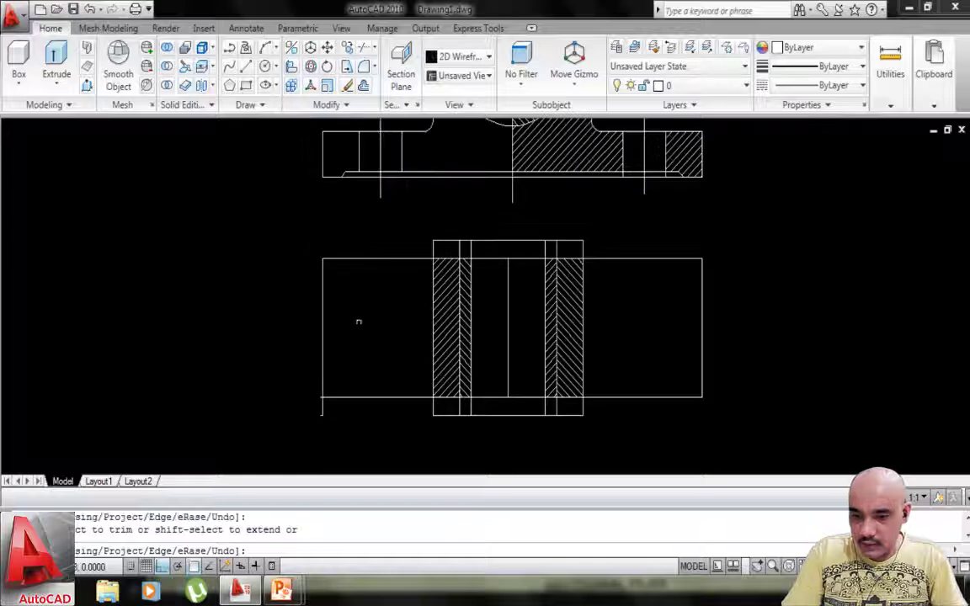
{"action": "scroll", "coordinate": [362, 318], "scroll_direction": "up", "scroll_amount": 5}
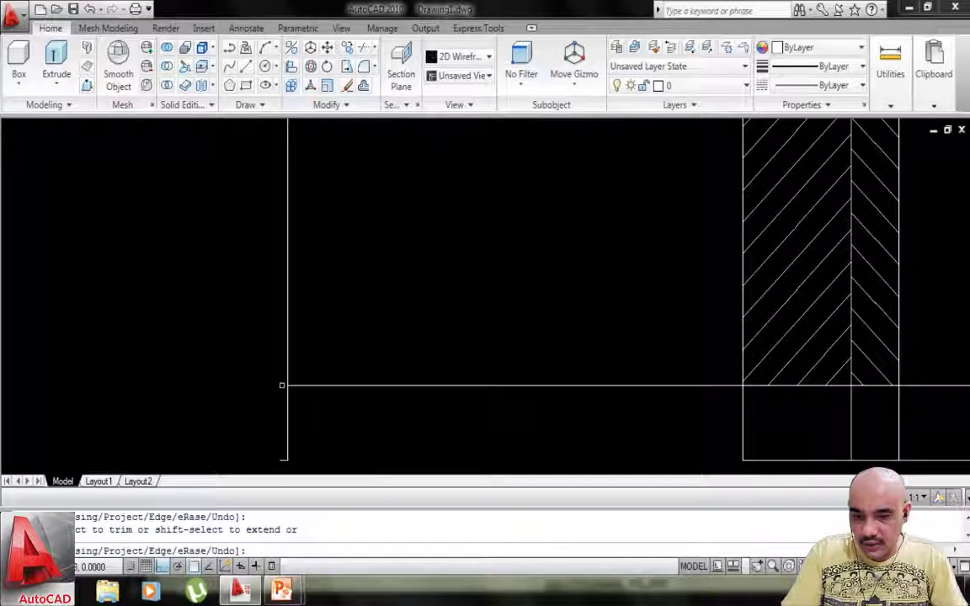
{"action": "key", "text": "Escape"}
Trim the left vertical edge's extension below the plan's lower edge and erase the leftover offset-line stub there.
{"action": "scroll", "coordinate": [307, 406], "scroll_direction": "down", "scroll_amount": 2}
{"action": "left_click", "coordinate": [311, 413]}
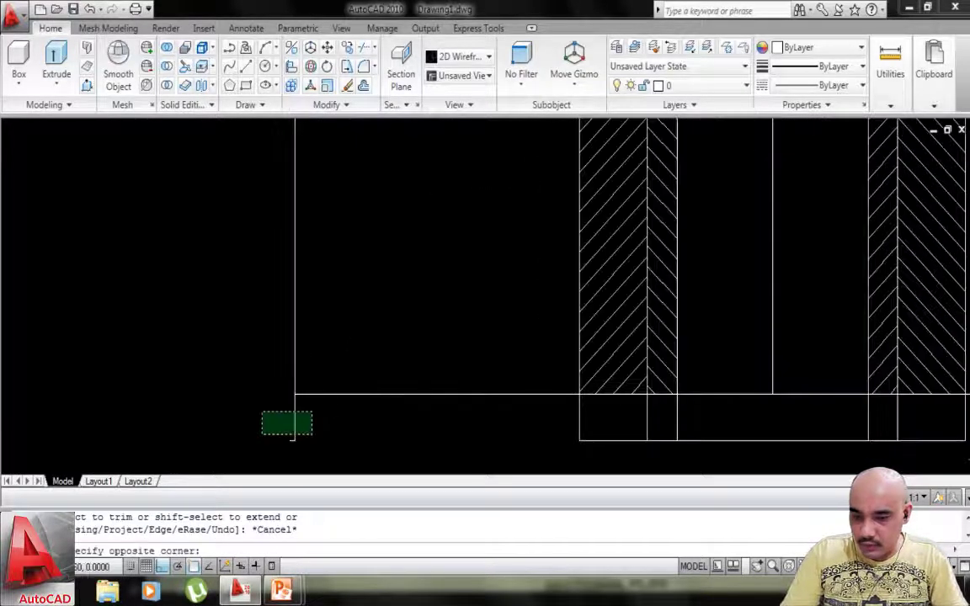
{"action": "key", "text": "Escape"}
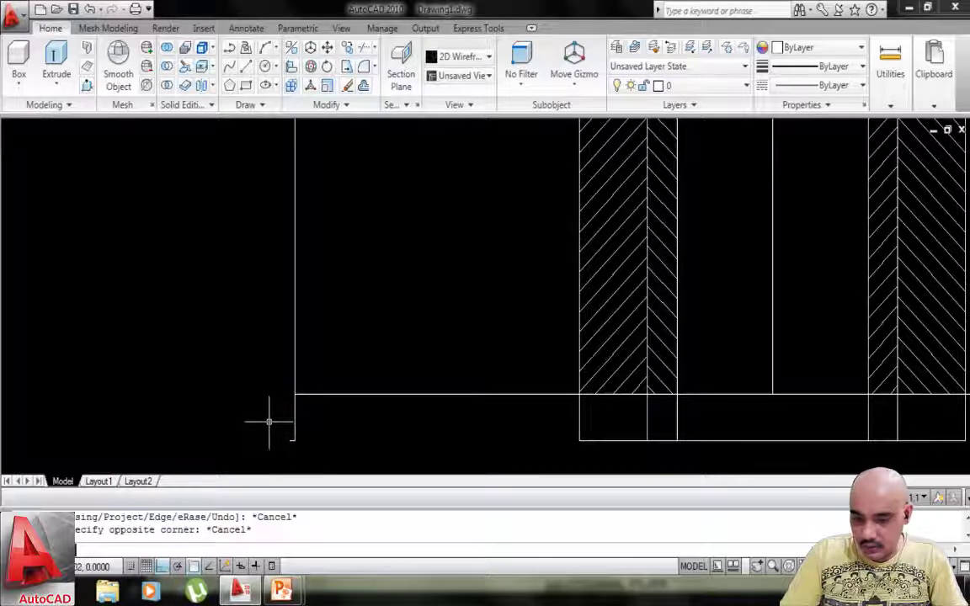
{"action": "key", "text": "Return"}
{"action": "key", "text": "Return"}
{"action": "left_click", "coordinate": [294, 418]}
{"action": "key", "text": "Escape"}
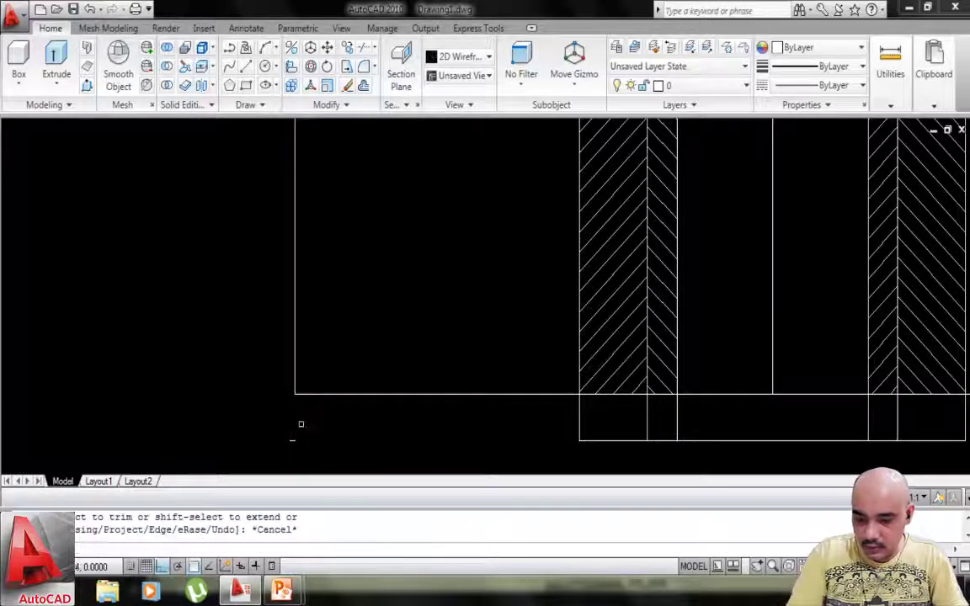
{"action": "left_click", "coordinate": [301, 424]}
{"action": "left_click", "coordinate": [271, 450]}
{"action": "key", "text": "Delete"}
{"action": "scroll", "coordinate": [353, 387], "scroll_direction": "down", "scroll_amount": 3}
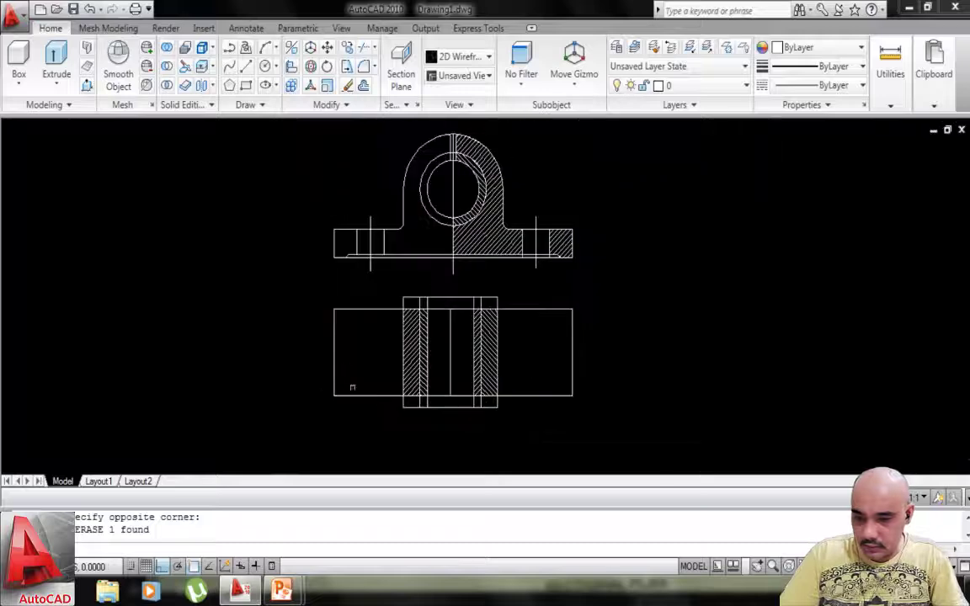
Erase the hatches in both the outer and inner strips on the left side of the plan's boss.
{"action": "scroll", "coordinate": [395, 329], "scroll_direction": "up", "scroll_amount": 2}
{"action": "scroll", "coordinate": [422, 346], "scroll_direction": "up", "scroll_amount": 3}
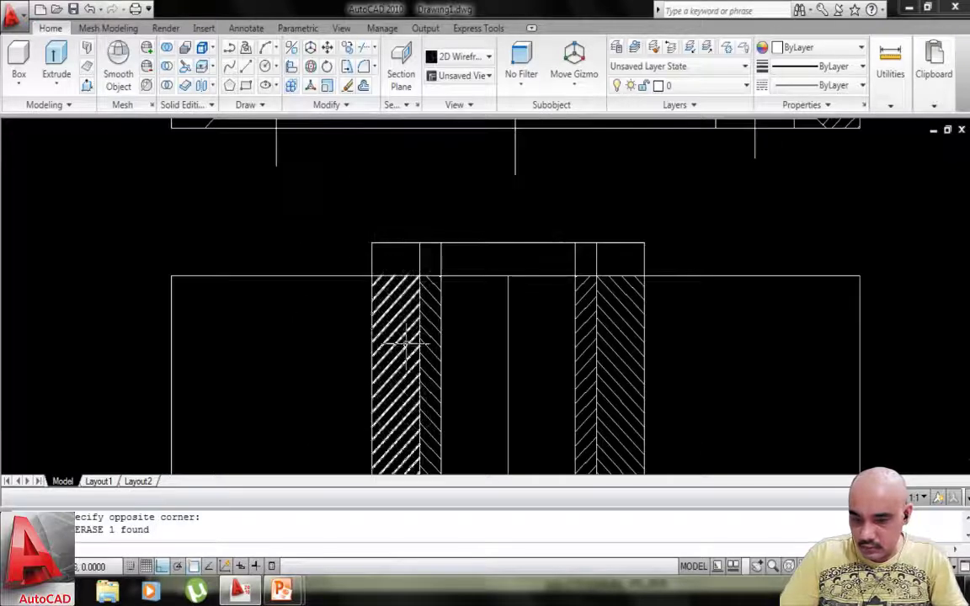
{"action": "middle_click_drag", "start_coordinate": [407, 330], "coordinate": [418, 271]}
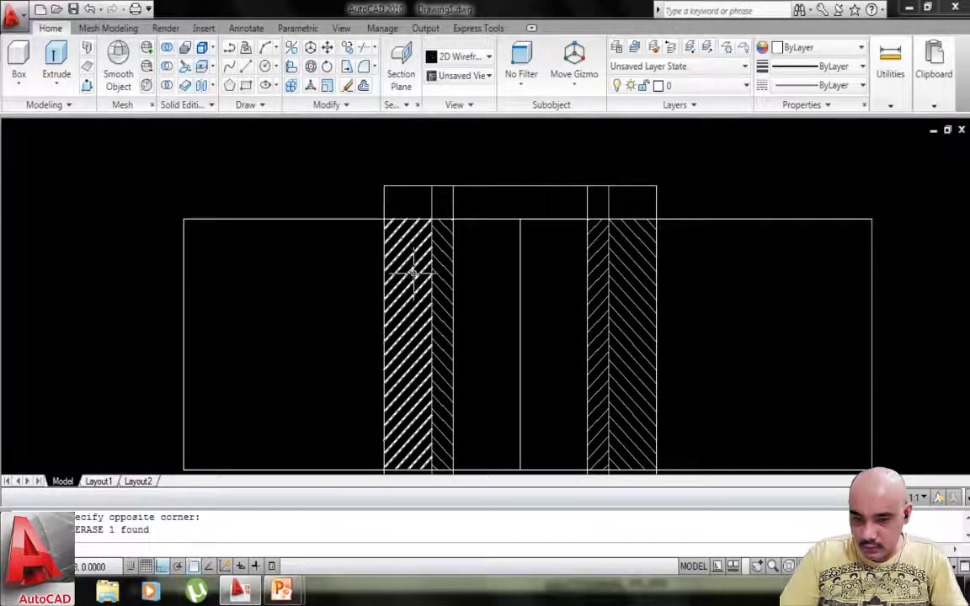
{"action": "left_click", "coordinate": [412, 273]}
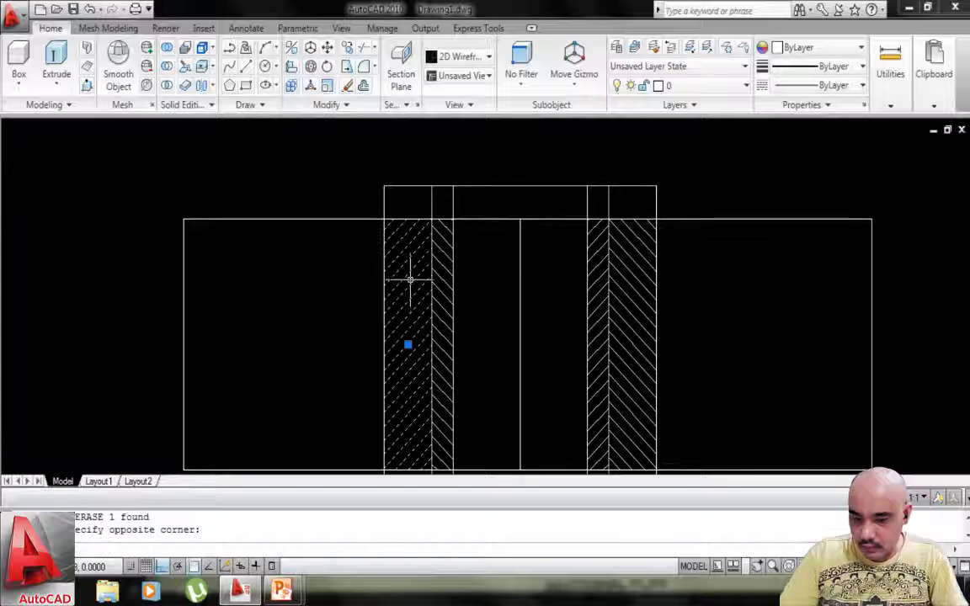
{"action": "key", "text": "Delete"}
{"action": "left_click", "coordinate": [442, 280]}
{"action": "key", "text": "Delete"}
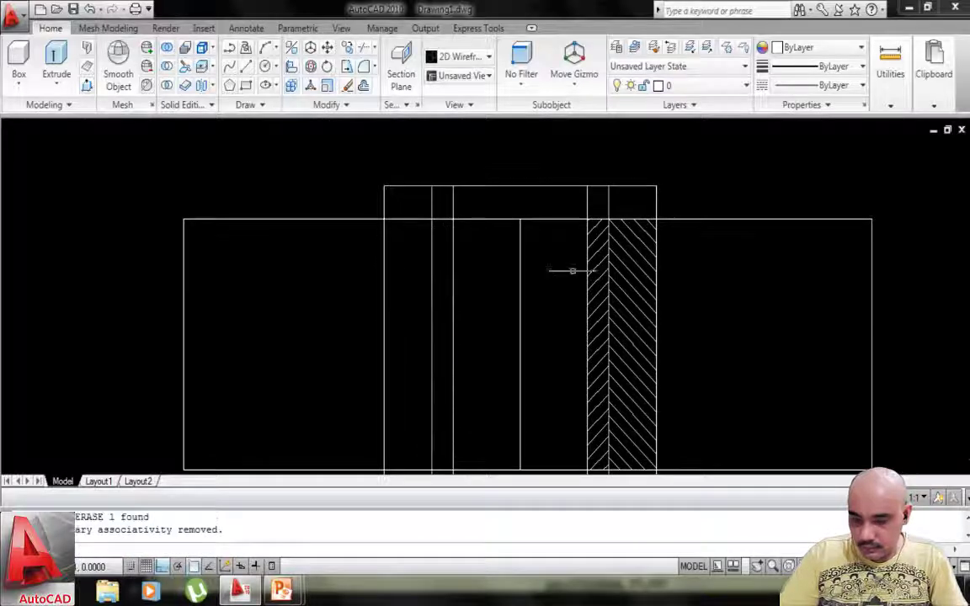
Erase the hatch in the narrow inner strip on the right side of the plan's boss.
{"action": "left_click", "coordinate": [599, 278]}
{"action": "type", "text": "EE"}
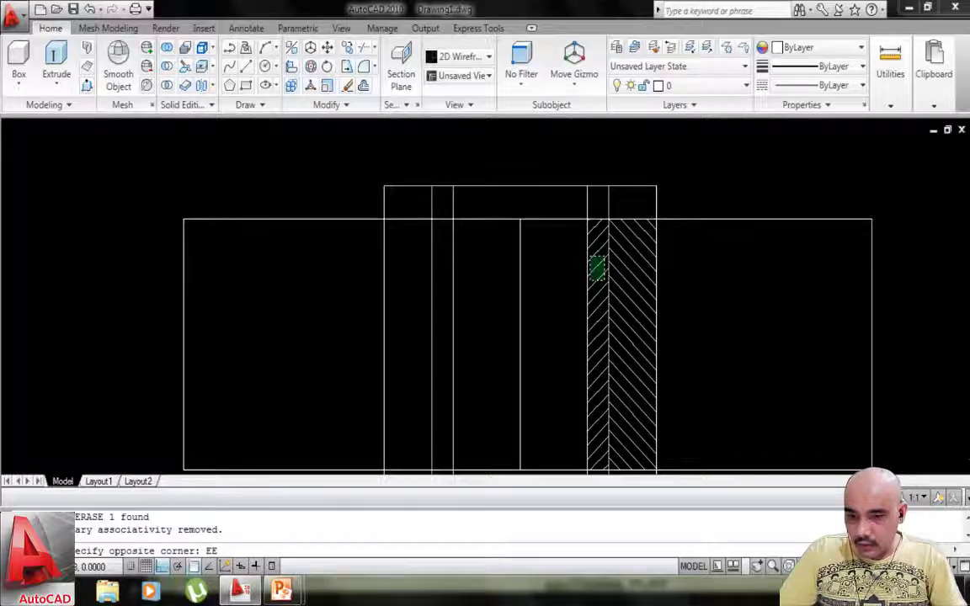
{"action": "key", "text": "Escape"}
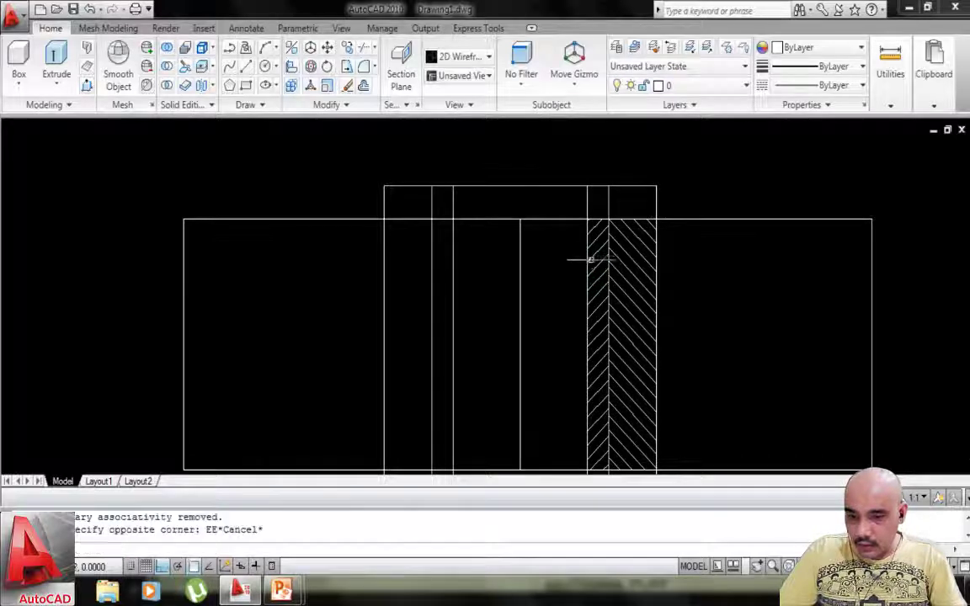
{"action": "left_click", "coordinate": [600, 269]}
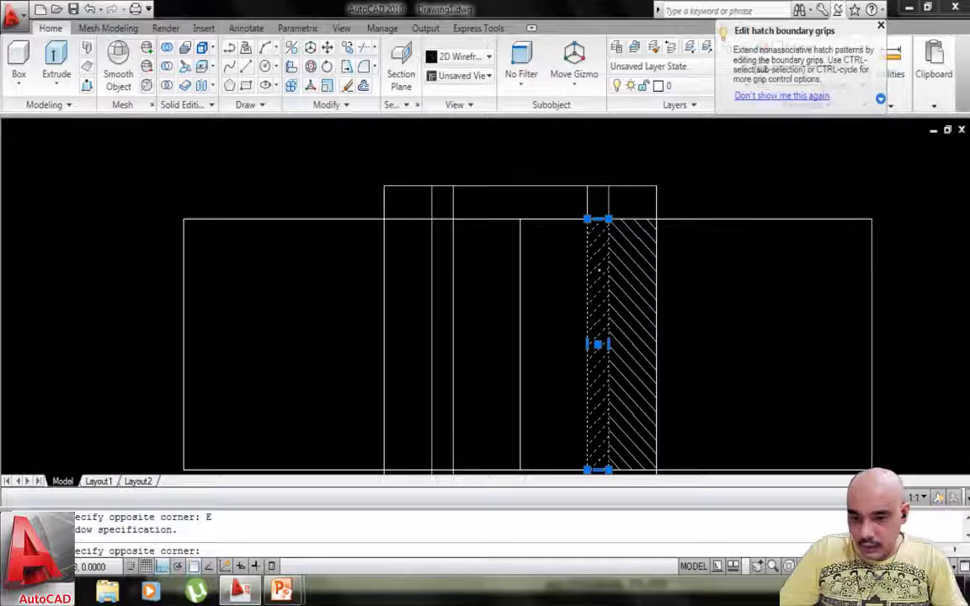
{"action": "key", "text": "BackSpace"}
{"action": "key", "text": "Escape"}
{"action": "key", "text": "Escape"}
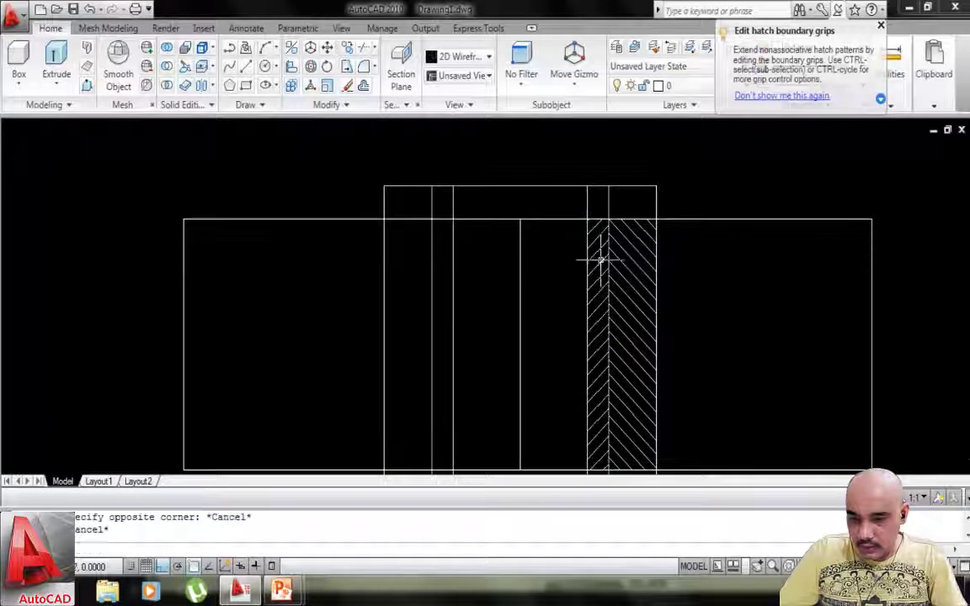
{"action": "left_click", "coordinate": [597, 256]}
{"action": "left_click", "coordinate": [594, 250]}
{"action": "key", "text": "Delete"}
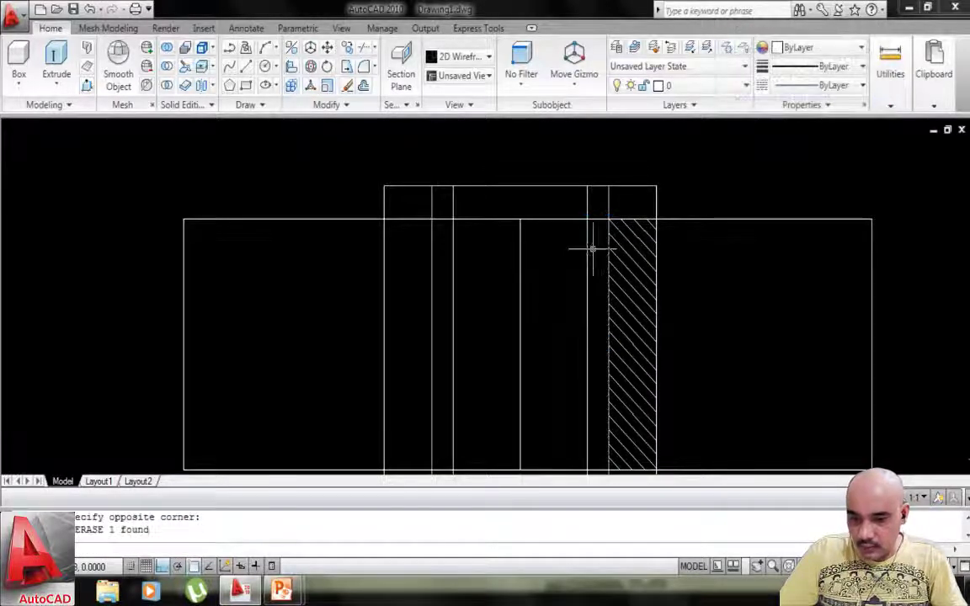
Erase the hatch in the wide outer strip on the right side of the plan's boss.
{"action": "type", "text": "E"}
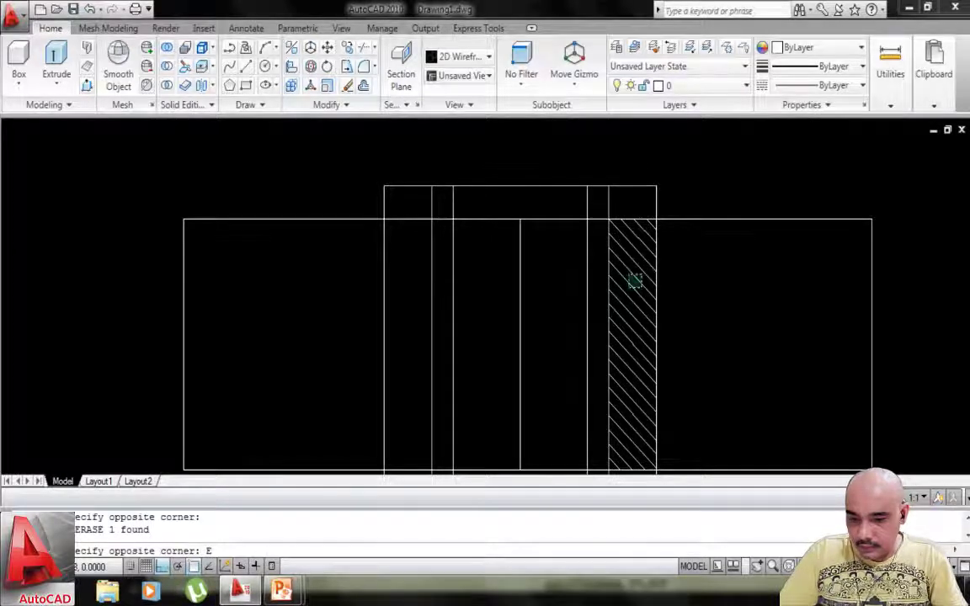
{"action": "key", "text": "Escape"}
{"action": "left_click", "coordinate": [630, 286]}
{"action": "key", "text": "Delete"}
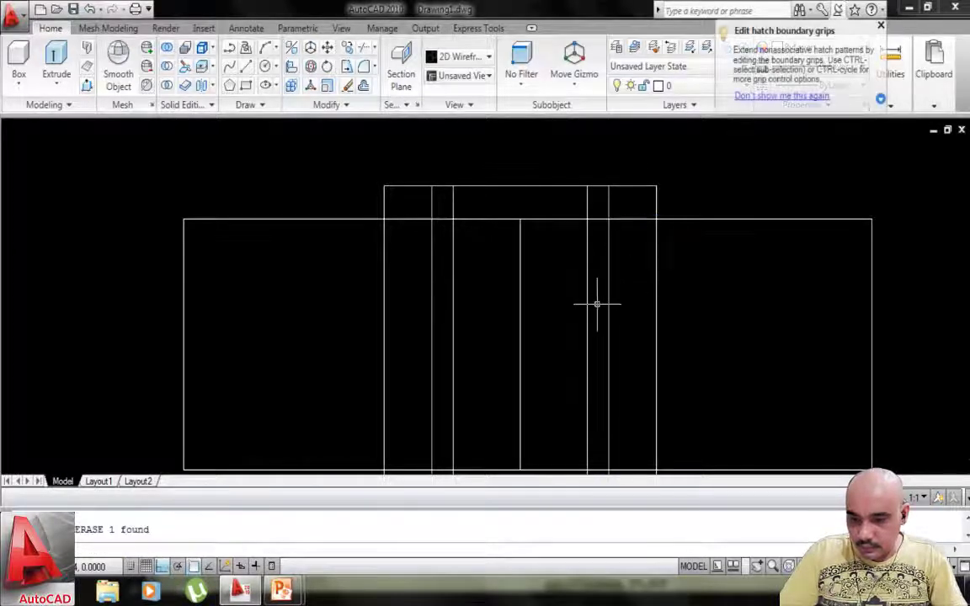
{"action": "type", "text": "h"}
{"action": "key", "text": "Return"}
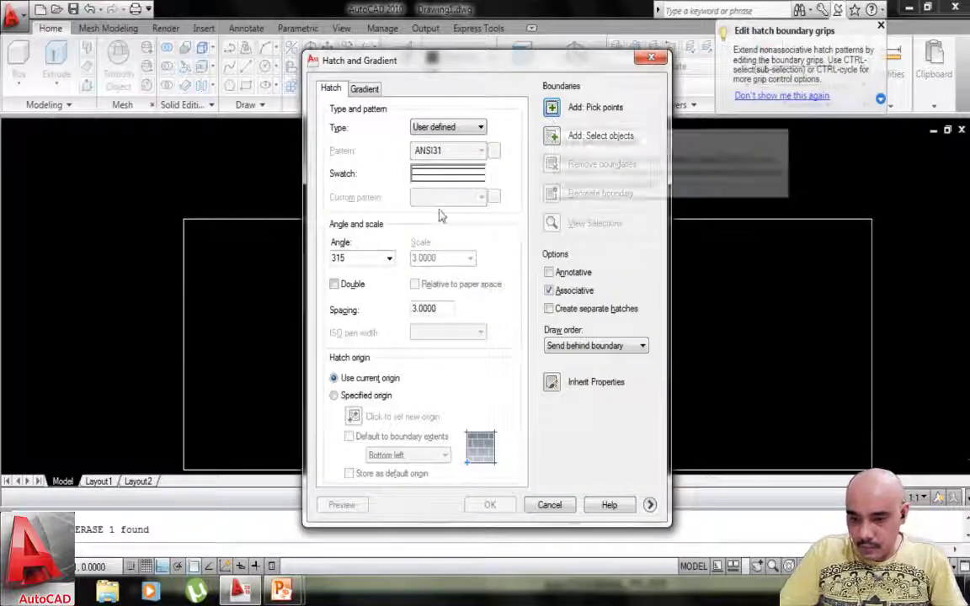
{"action": "double_click", "coordinate": [368, 260]}
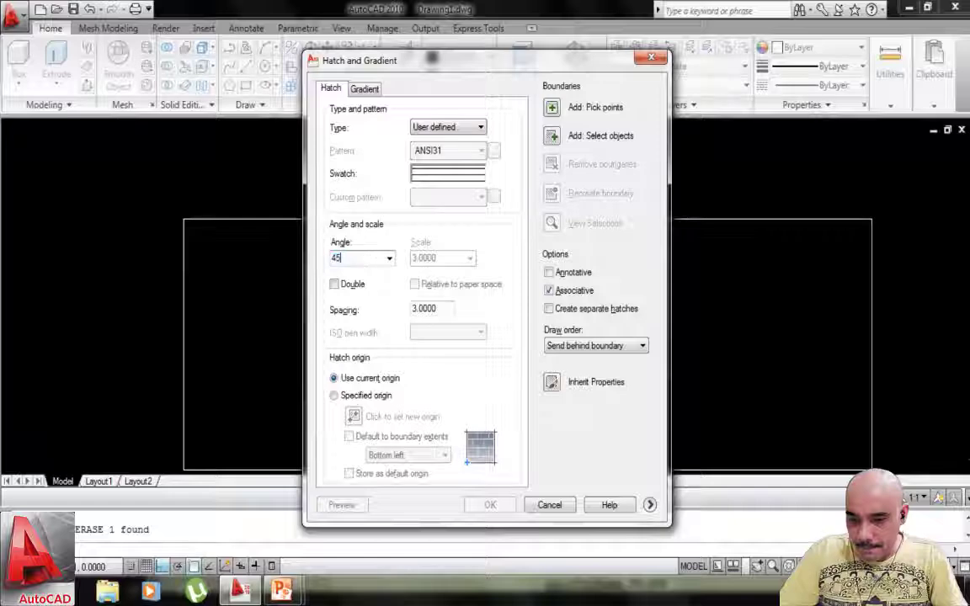
{"action": "left_click", "coordinate": [589, 107]}
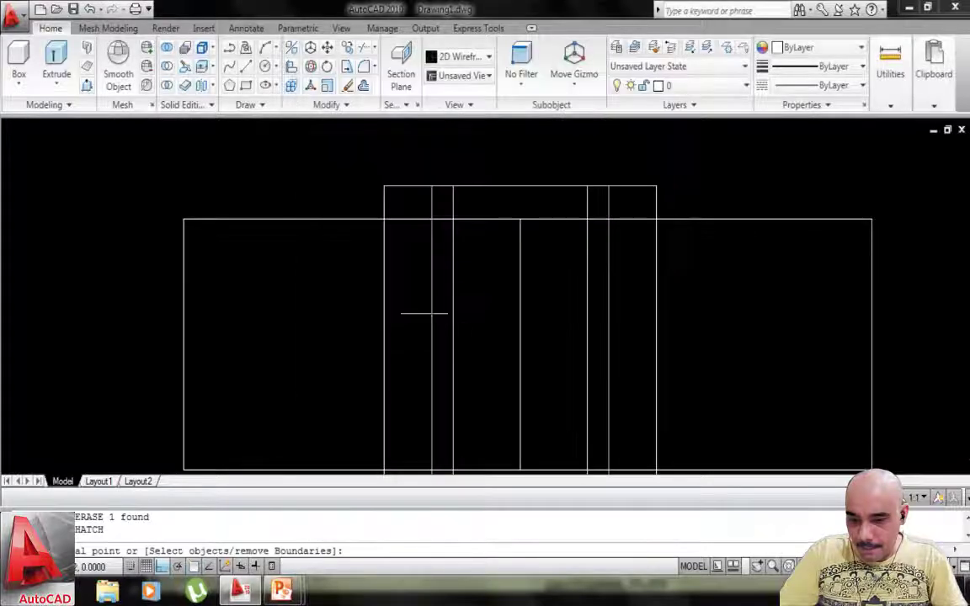
{"action": "left_click", "coordinate": [414, 313]}
{"action": "left_click", "coordinate": [410, 202]}
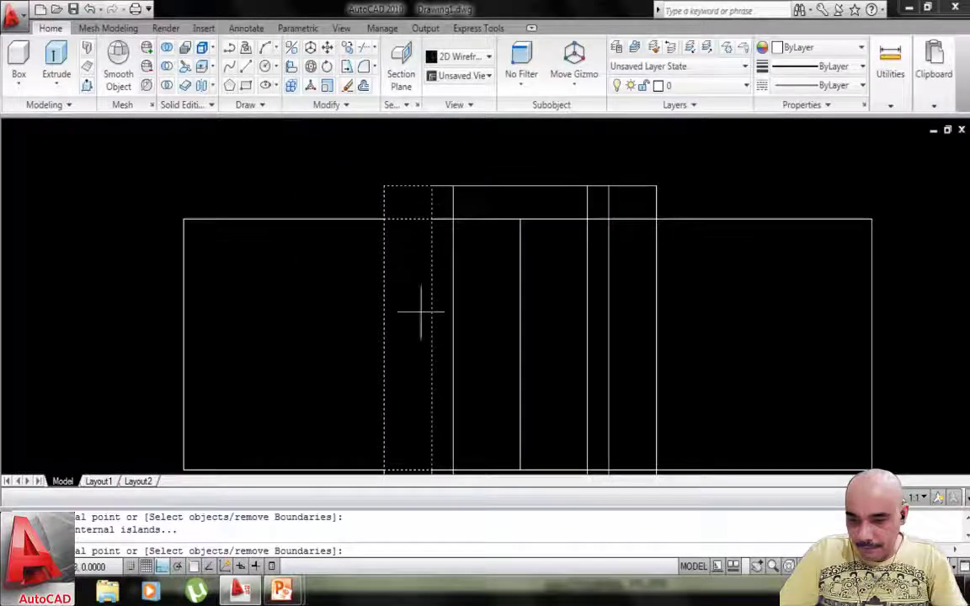
{"action": "scroll", "coordinate": [421, 310], "scroll_direction": "down", "scroll_amount": 3}
{"action": "scroll", "coordinate": [432, 368], "scroll_direction": "up", "scroll_amount": 4}
{"action": "scroll", "coordinate": [396, 396], "scroll_direction": "down", "scroll_amount": 3}
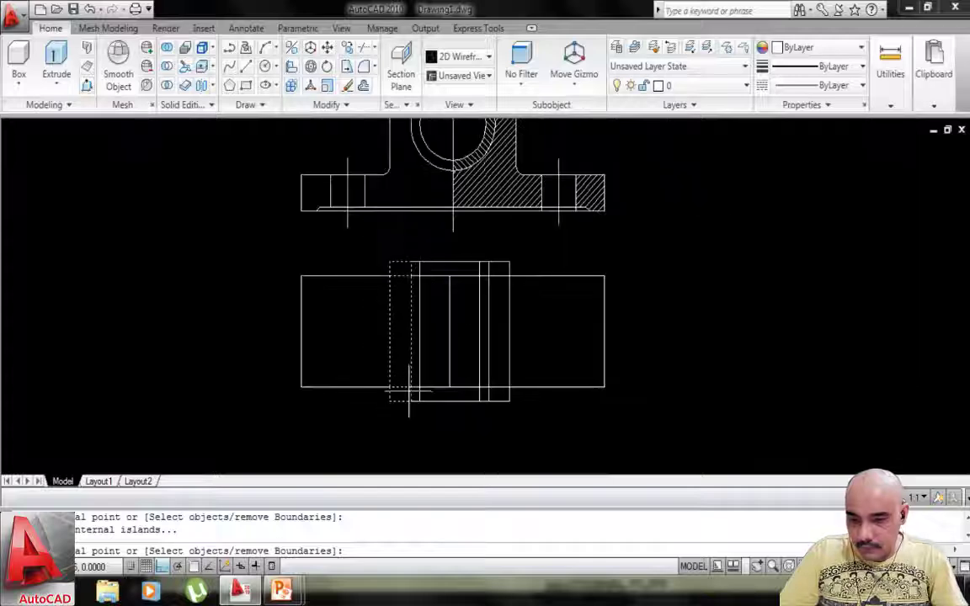
{"action": "scroll", "coordinate": [431, 369], "scroll_direction": "up", "scroll_amount": 2}
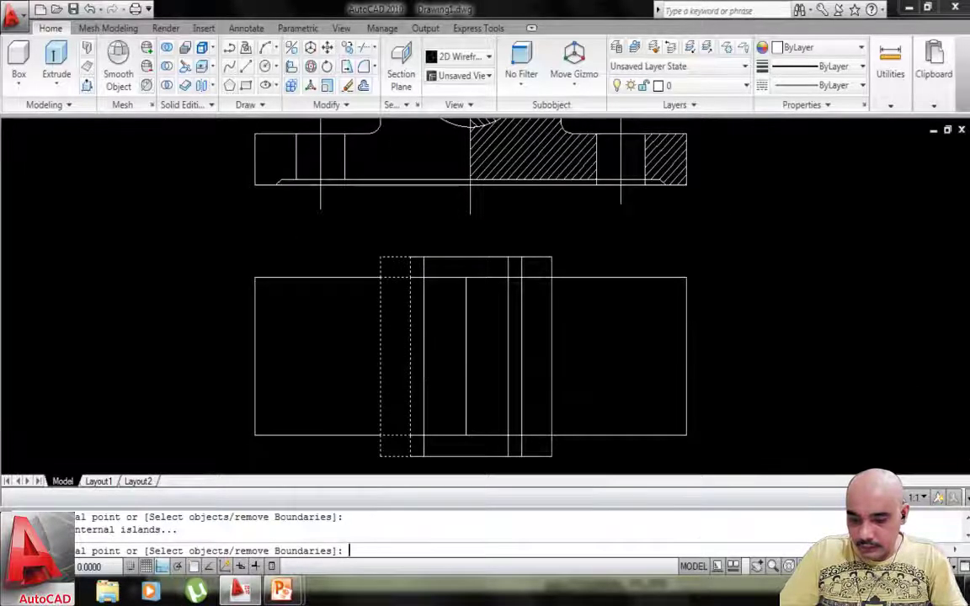
{"action": "key", "text": "Return"}
{"action": "left_click", "coordinate": [549, 504]}
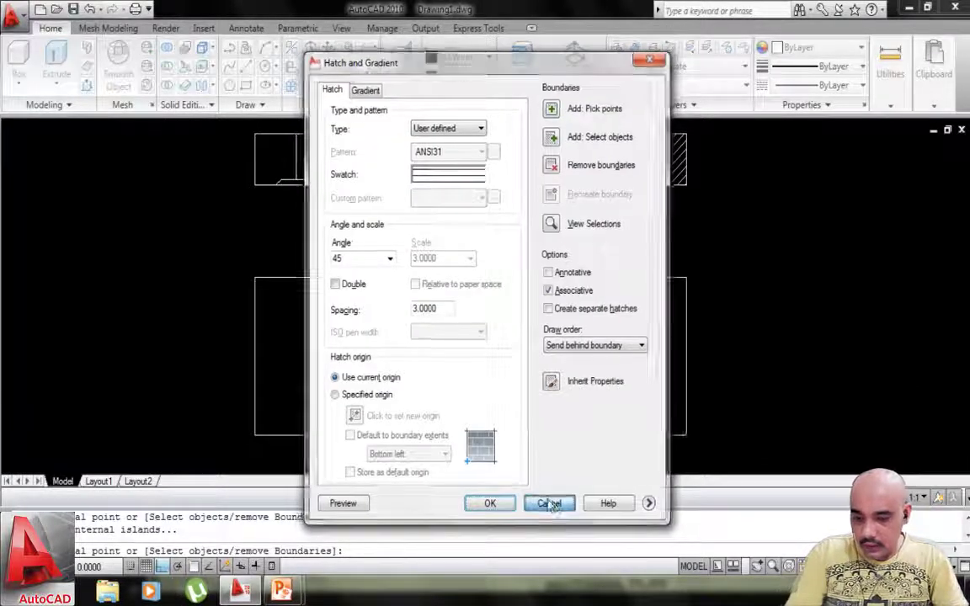
Preview a user-defined hatch at 45 degrees in both wide outer strips of the plan's boss, including their projecting ends.
{"action": "key", "text": "Return"}
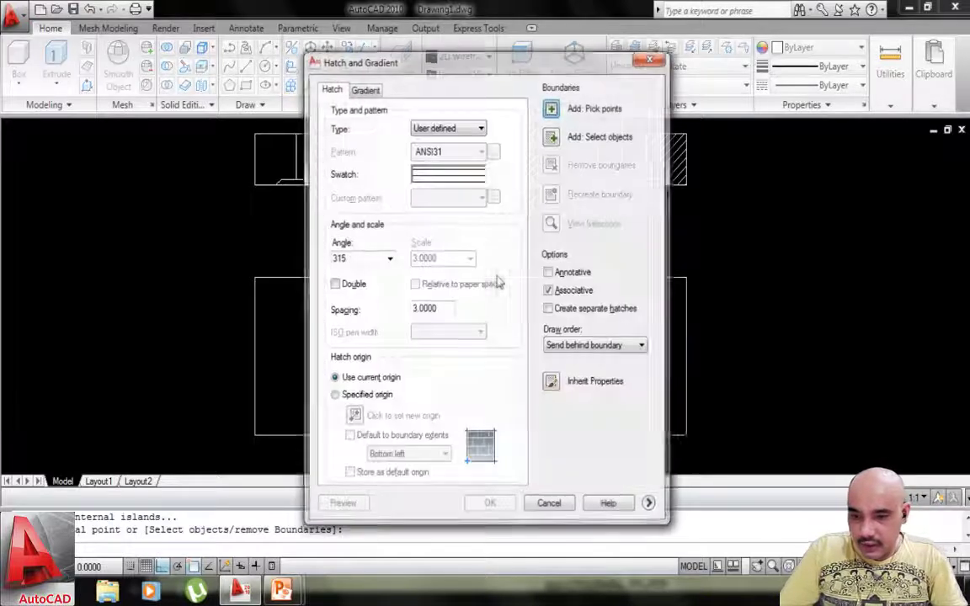
{"action": "double_click", "coordinate": [364, 258]}
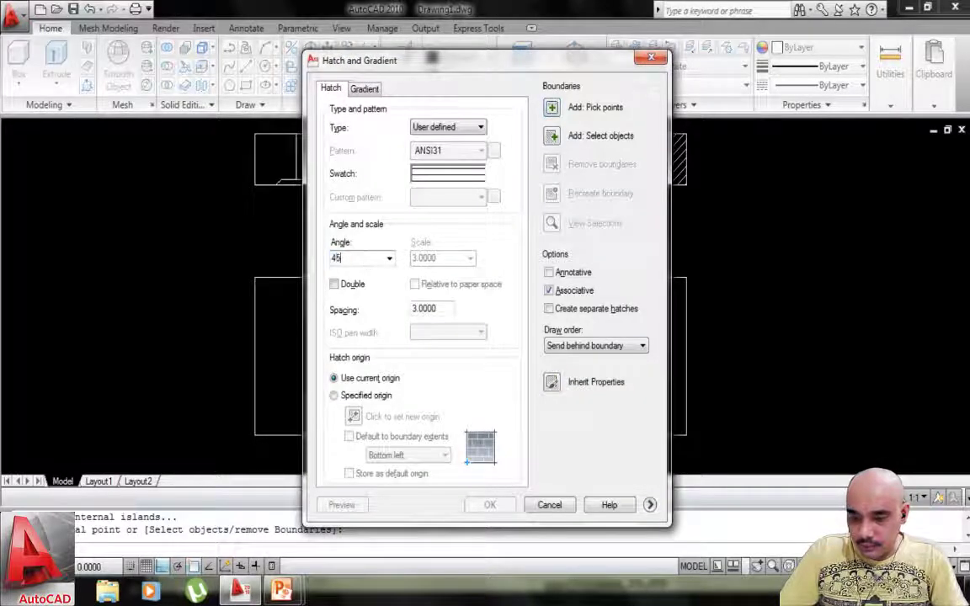
{"action": "left_click", "coordinate": [552, 107]}
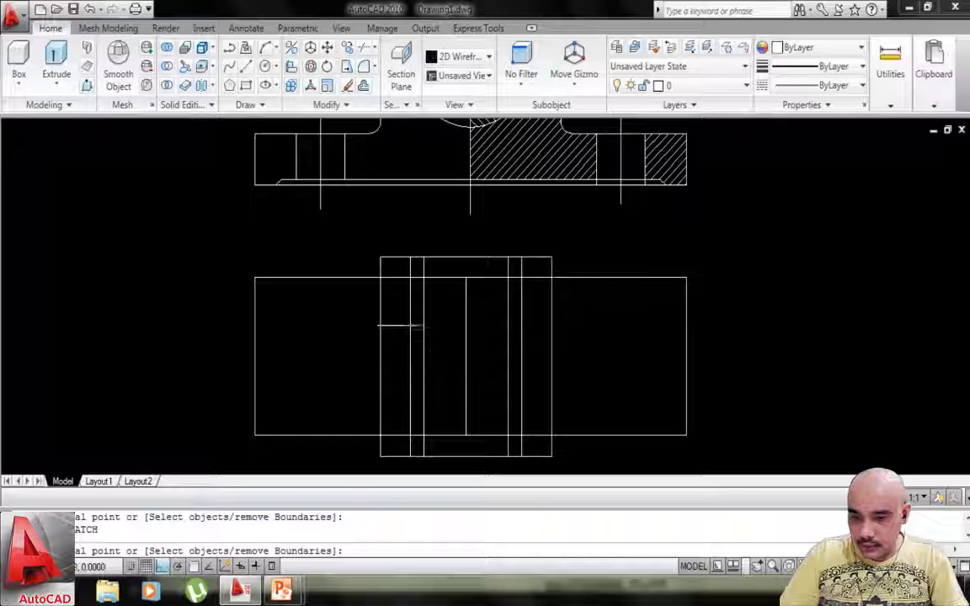
{"action": "left_click", "coordinate": [396, 268]}
{"action": "left_click", "coordinate": [401, 448]}
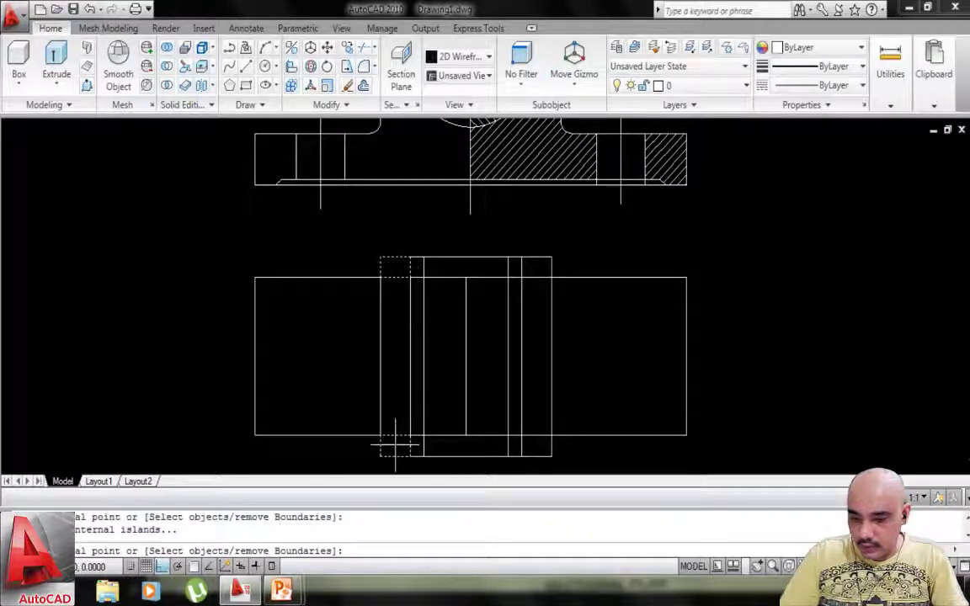
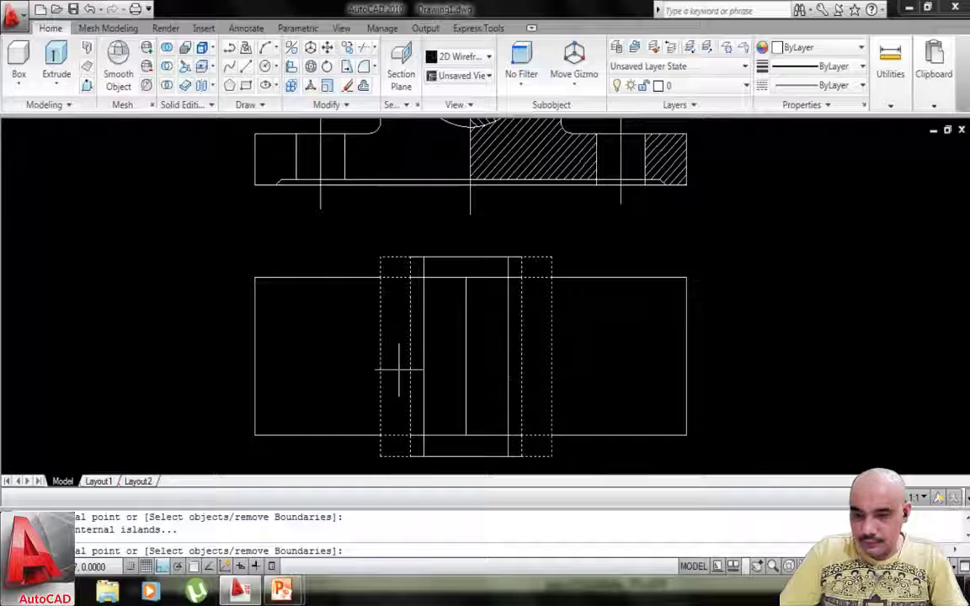
{"action": "key", "text": "Return"}
{"action": "left_click", "coordinate": [339, 504]}
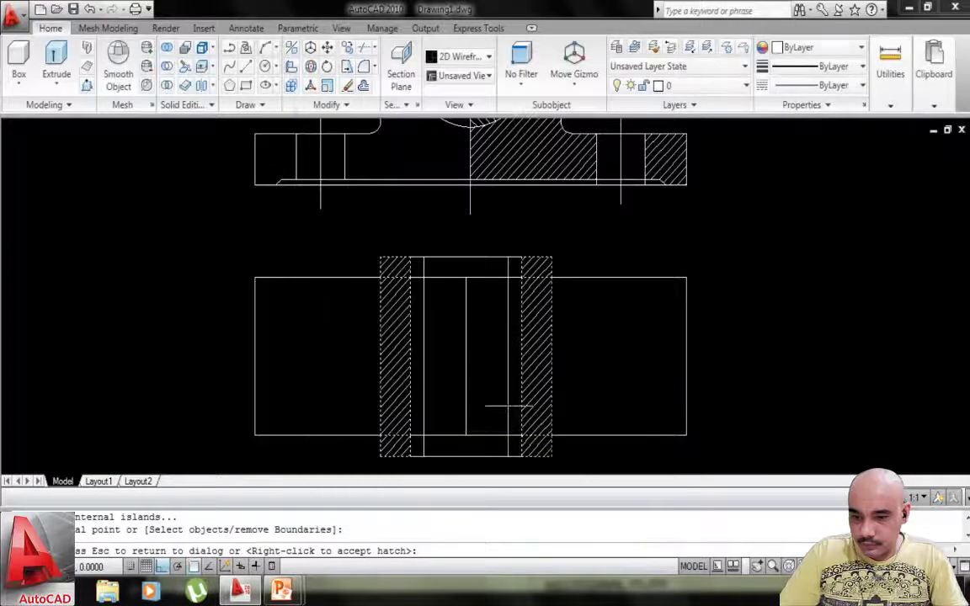
{"action": "scroll", "coordinate": [470, 300], "scroll_direction": "down", "scroll_amount": 3}
{"action": "scroll", "coordinate": [502, 264], "scroll_direction": "up", "scroll_amount": 2}
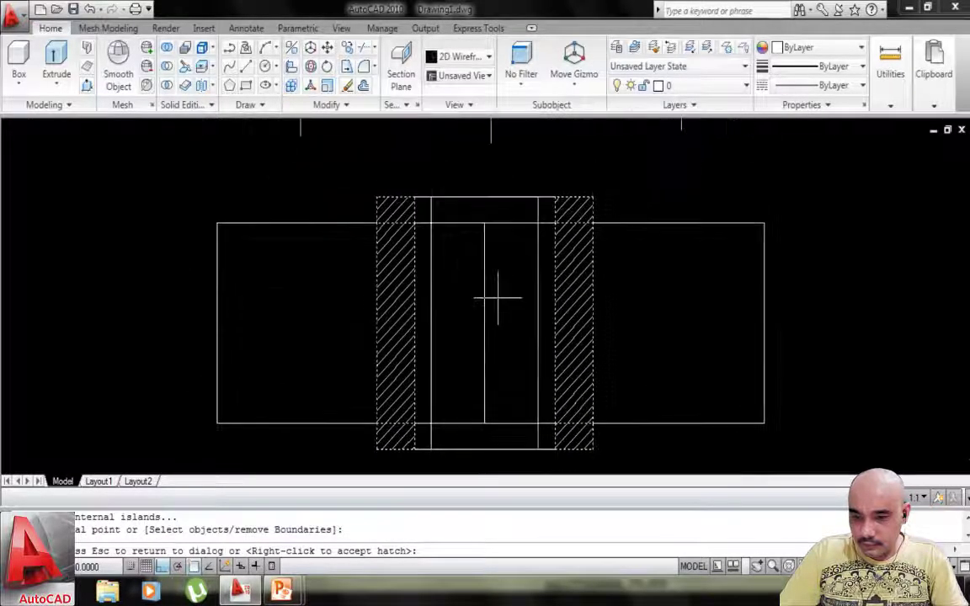
{"action": "key", "text": "Escape"}
{"action": "double_click", "coordinate": [368, 259]}
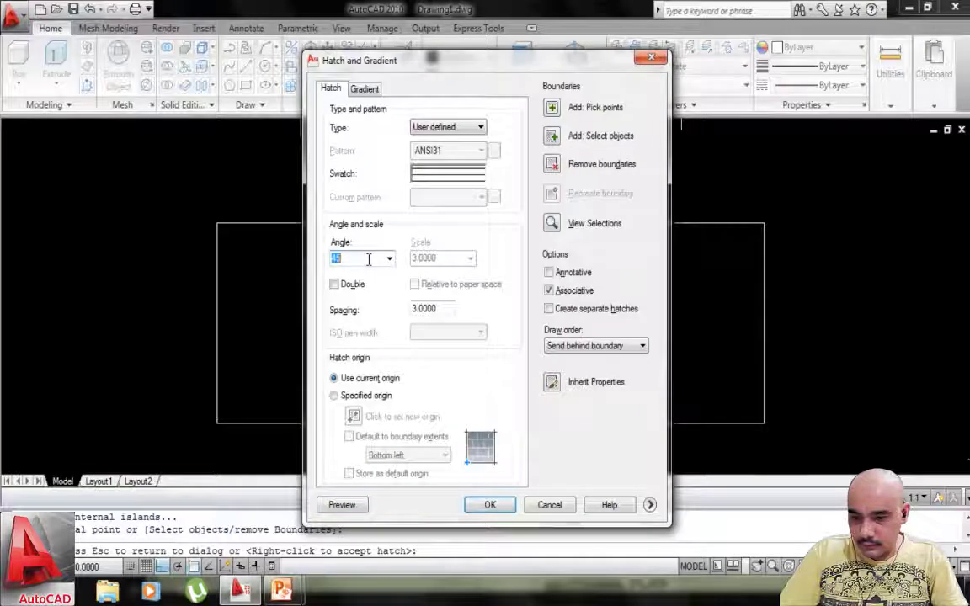
{"action": "type", "text": "-45"}
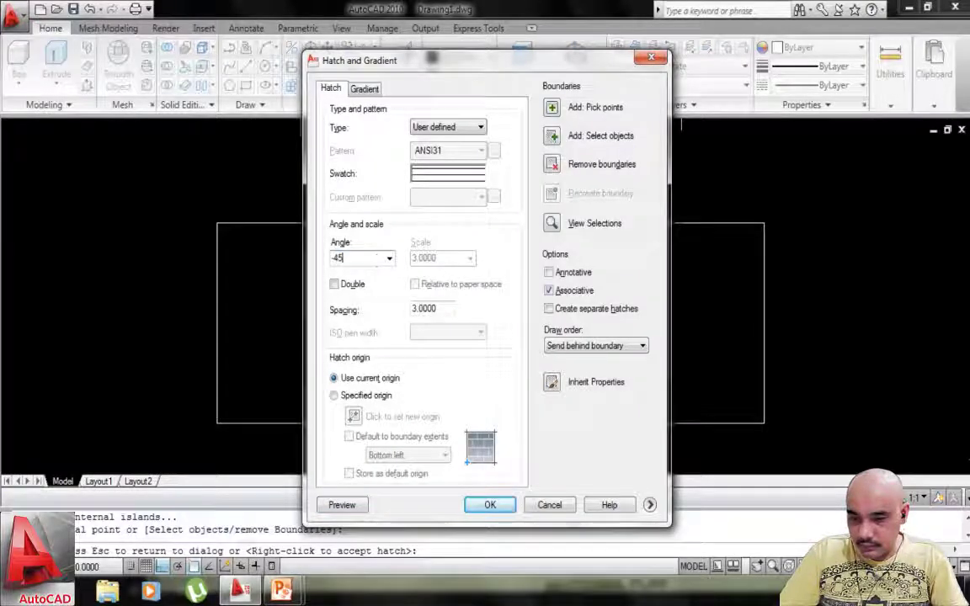
{"action": "left_click", "coordinate": [554, 117]}
{"action": "scroll", "coordinate": [421, 245], "scroll_direction": "up", "scroll_amount": 3}
{"action": "scroll", "coordinate": [423, 218], "scroll_direction": "down", "scroll_amount": 2}
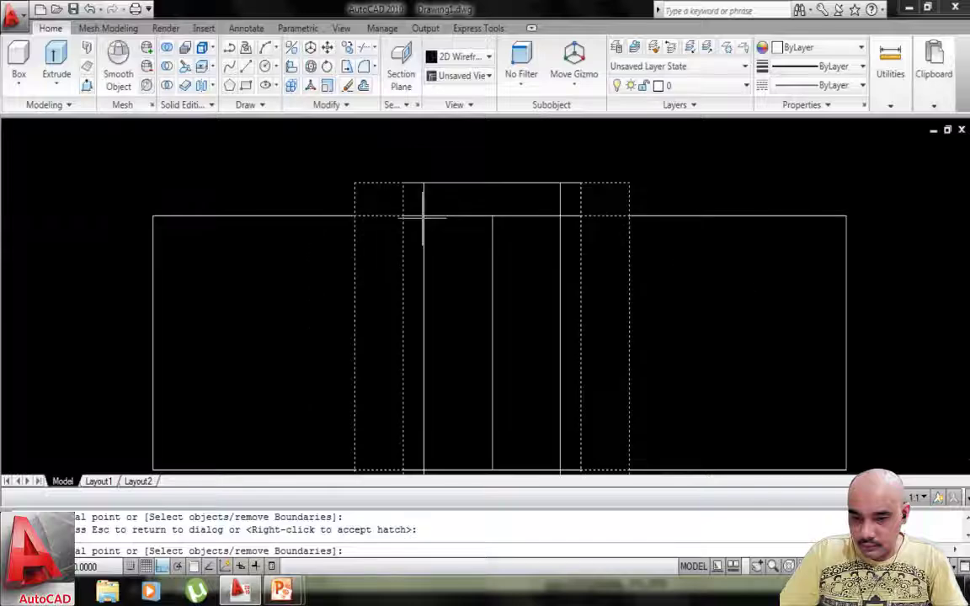
{"action": "key", "text": "Escape"}
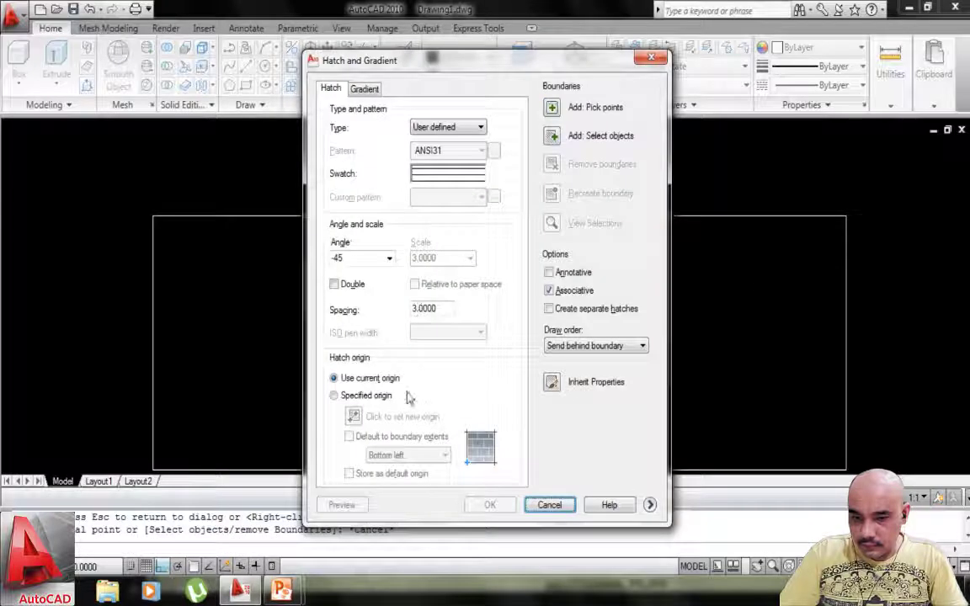
Start a user-defined hatch at 45 degrees with spacing 3 and pick the left wide strip of the plan's boss, including its projecting ends.
{"action": "left_click", "coordinate": [358, 259]}
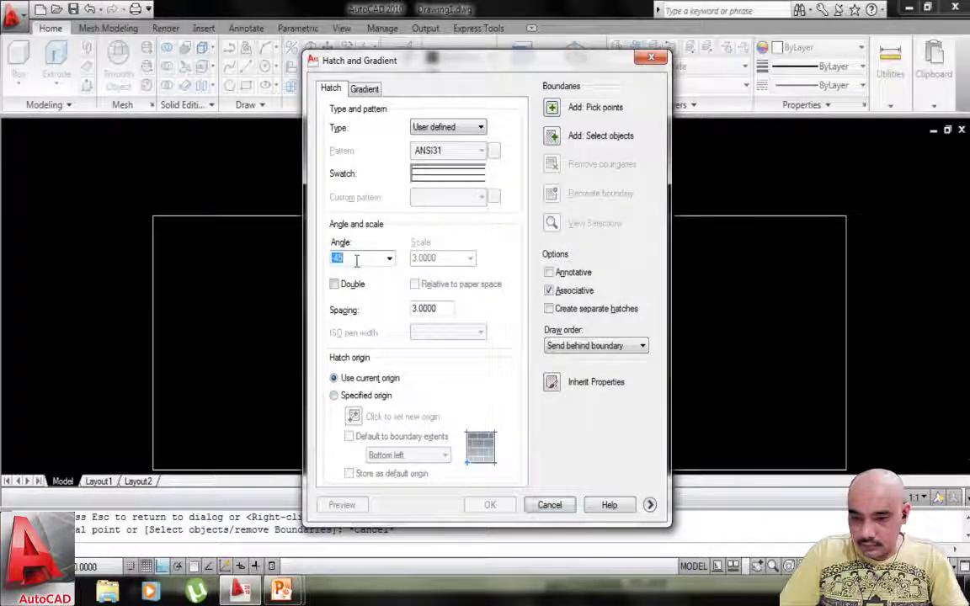
{"action": "key", "text": "Return"}
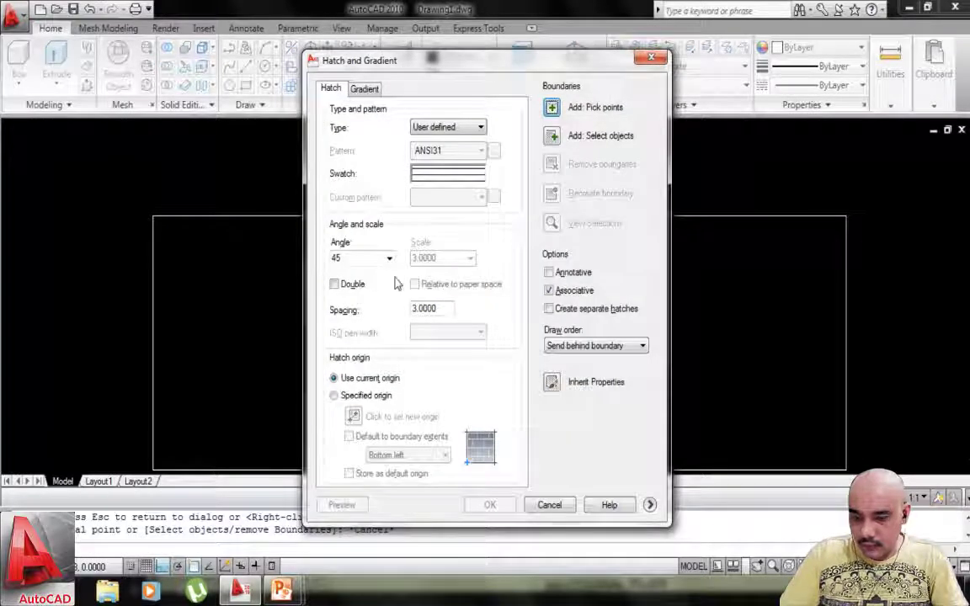
{"action": "left_click", "coordinate": [551, 107]}
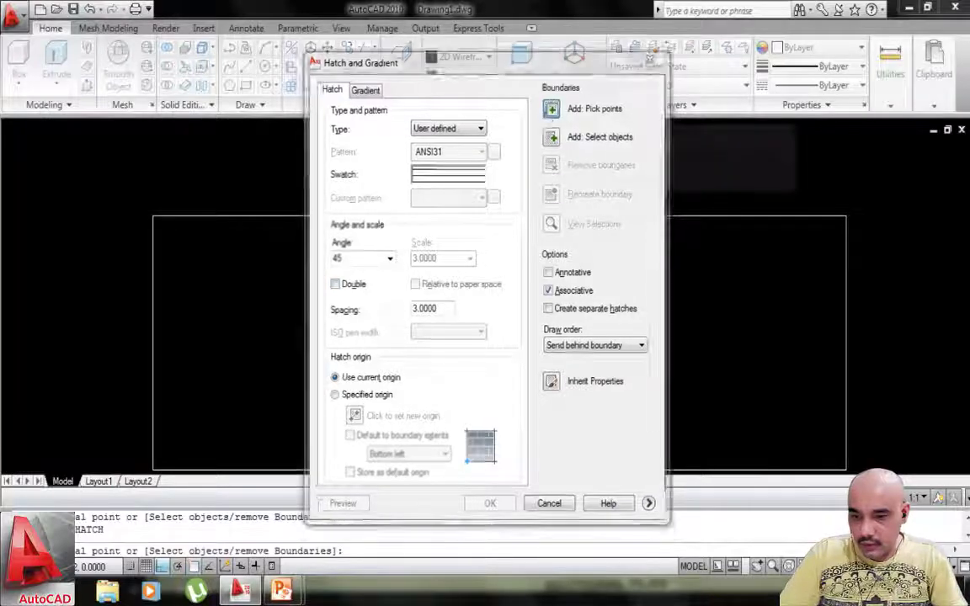
{"action": "left_click", "coordinate": [379, 202]}
{"action": "left_click", "coordinate": [371, 280]}
{"action": "scroll", "coordinate": [386, 311], "scroll_direction": "up", "scroll_amount": 3}
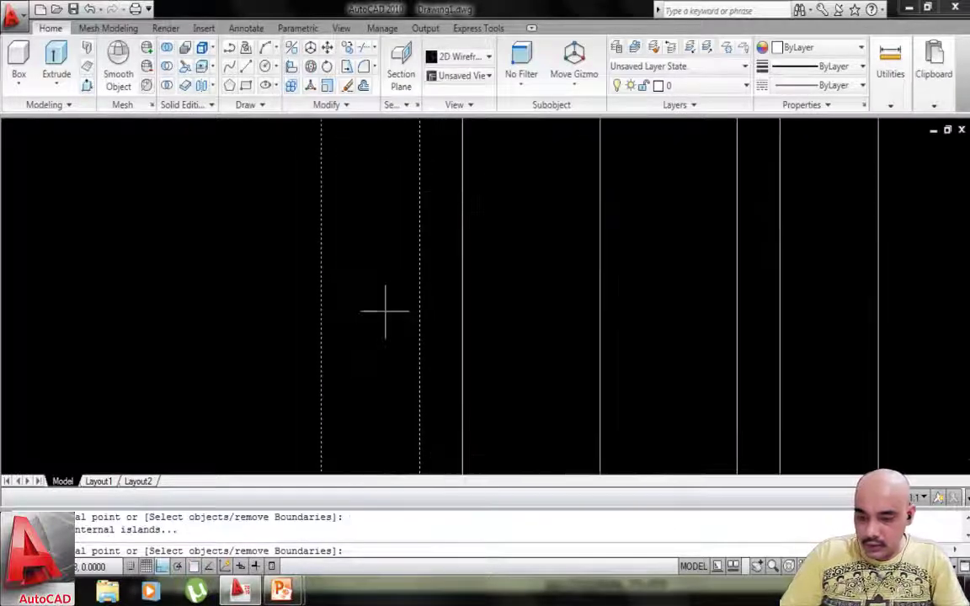
{"action": "scroll", "coordinate": [386, 311], "scroll_direction": "down", "scroll_amount": 10}
{"action": "scroll", "coordinate": [385, 337], "scroll_direction": "up", "scroll_amount": 8}
{"action": "left_click", "coordinate": [388, 387]}
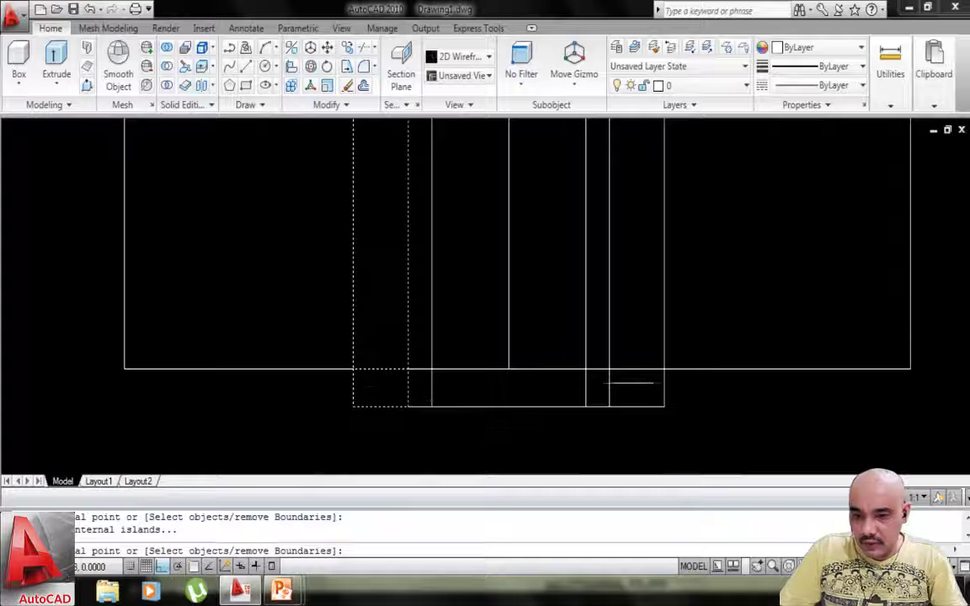
Add the right wide strip with its projecting ends to the 45-degree hatch, preview it and apply it.
{"action": "left_click", "coordinate": [623, 294]}
{"action": "scroll", "coordinate": [616, 246], "scroll_direction": "down", "scroll_amount": 4}
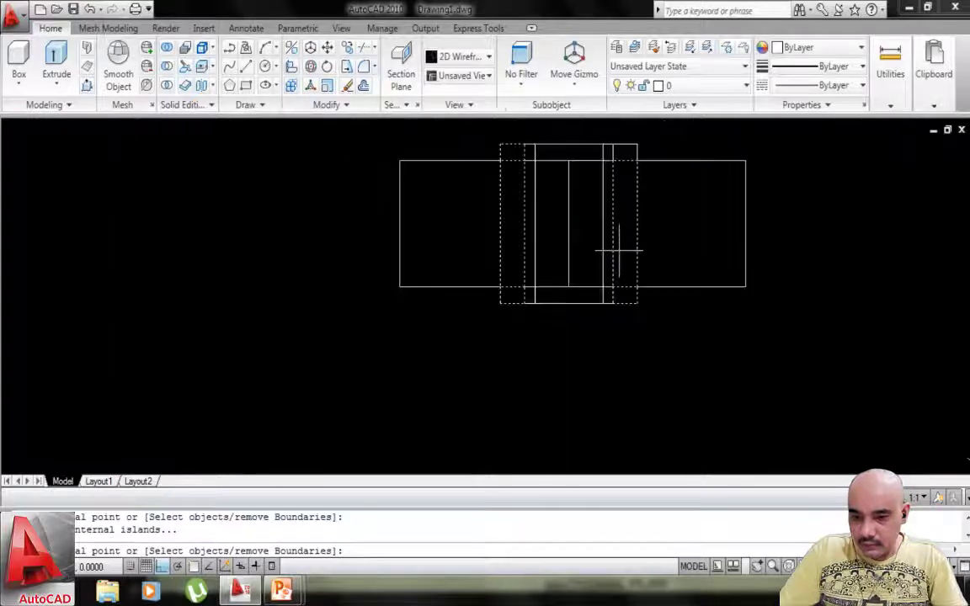
{"action": "scroll", "coordinate": [627, 183], "scroll_direction": "up", "scroll_amount": 5}
{"action": "middle_click_drag", "start_coordinate": [611, 179], "coordinate": [608, 245]}
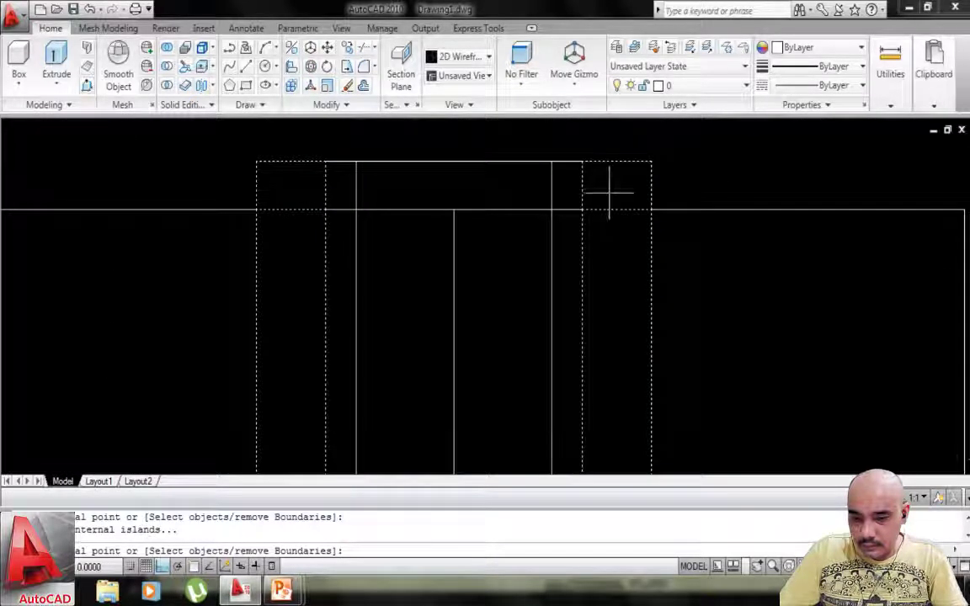
{"action": "scroll", "coordinate": [613, 194], "scroll_direction": "down", "scroll_amount": 3}
{"action": "key", "text": "Return"}
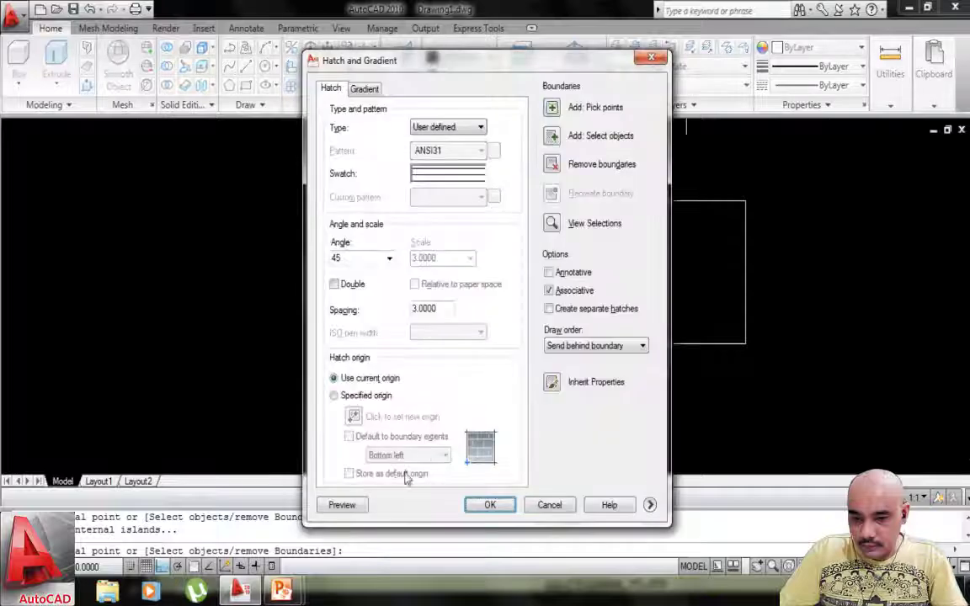
{"action": "left_click", "coordinate": [342, 505]}
{"action": "scroll", "coordinate": [509, 291], "scroll_direction": "up", "scroll_amount": 1}
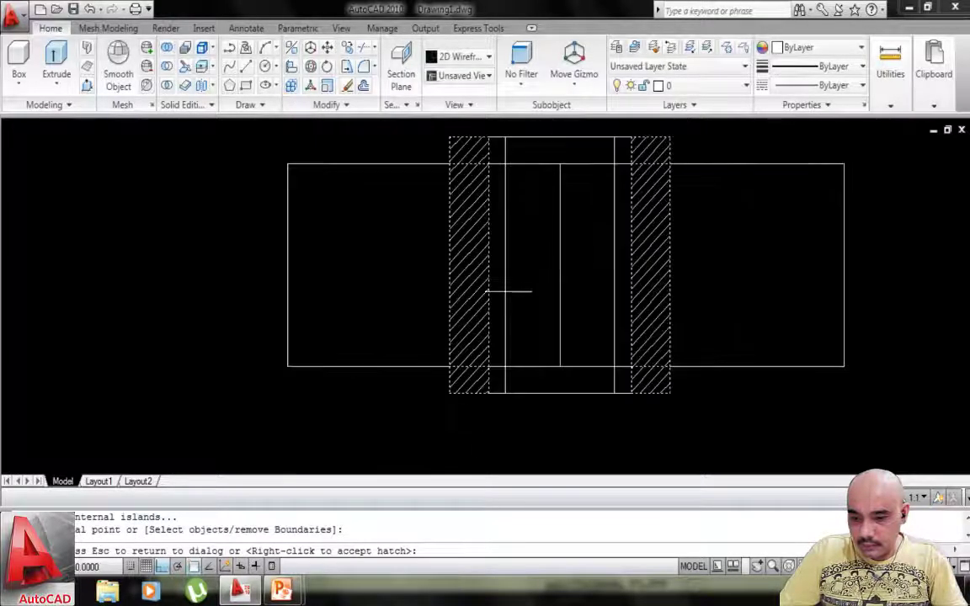
{"action": "key", "text": "Escape"}
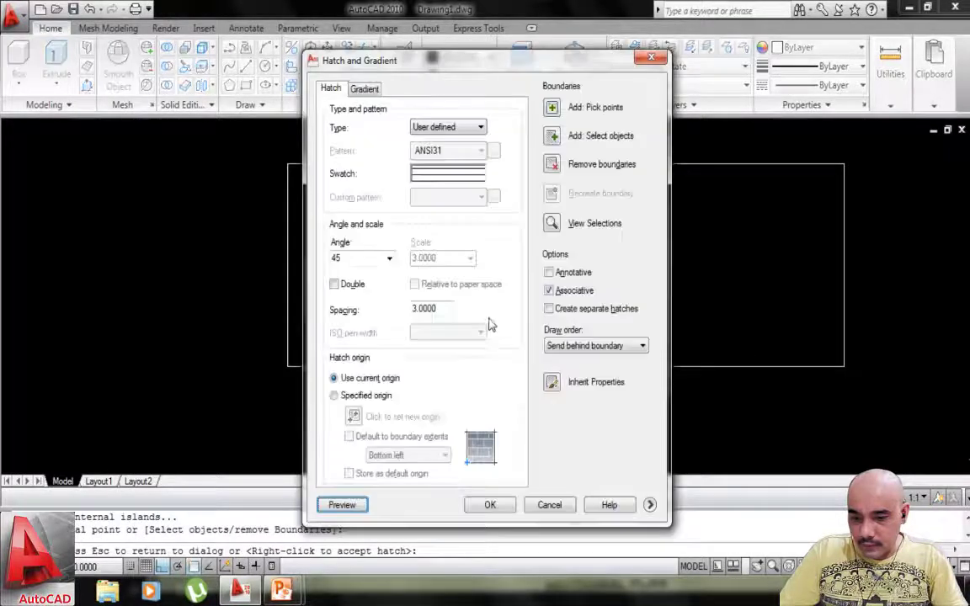
{"action": "left_click", "coordinate": [488, 506]}
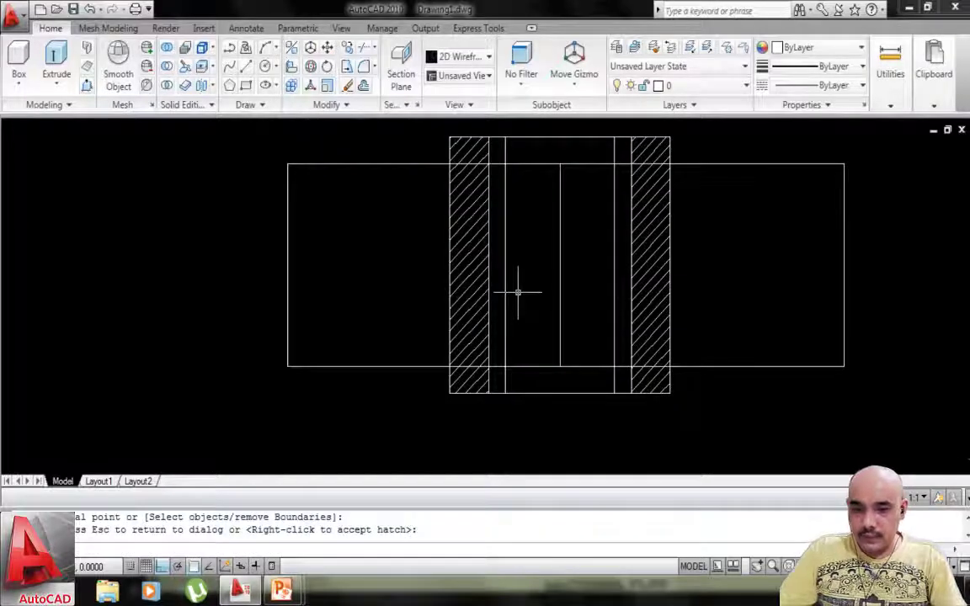
Hatch both narrow bush strips of the plan over their full length with the user-defined pattern at 315 degrees and spacing 3.
{"action": "key", "text": "Escape"}
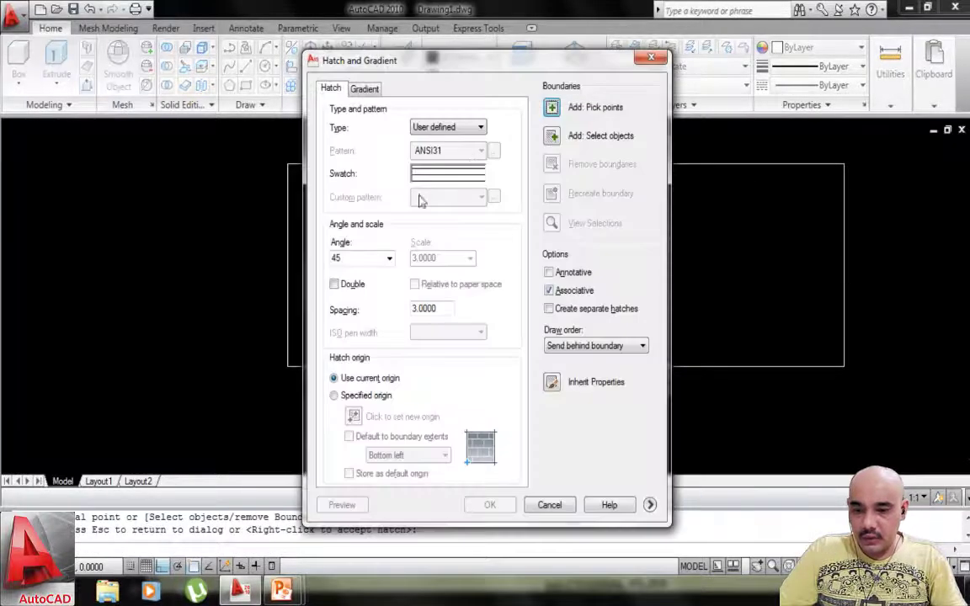
{"action": "type", "text": "31"}
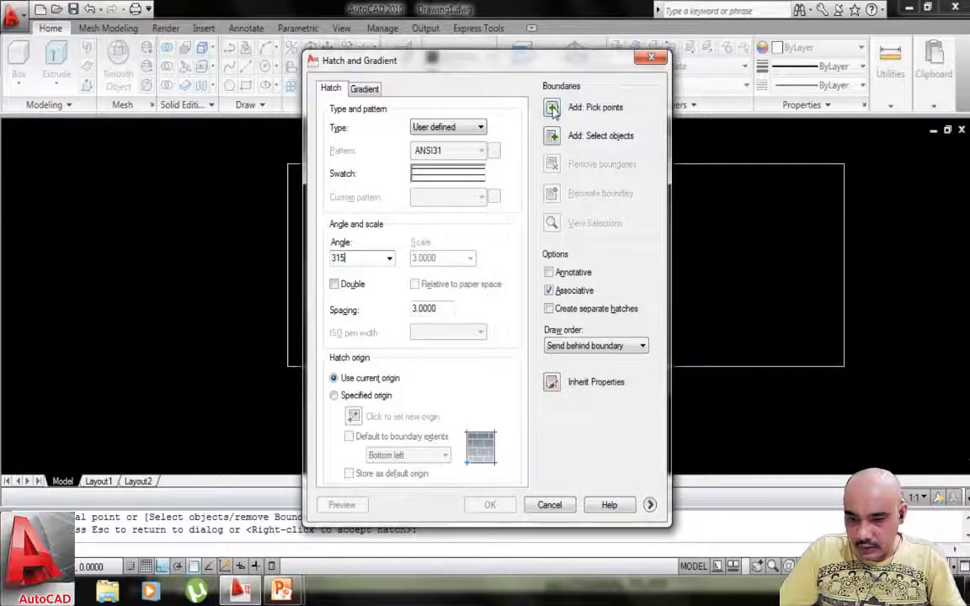
{"action": "left_click", "coordinate": [554, 109]}
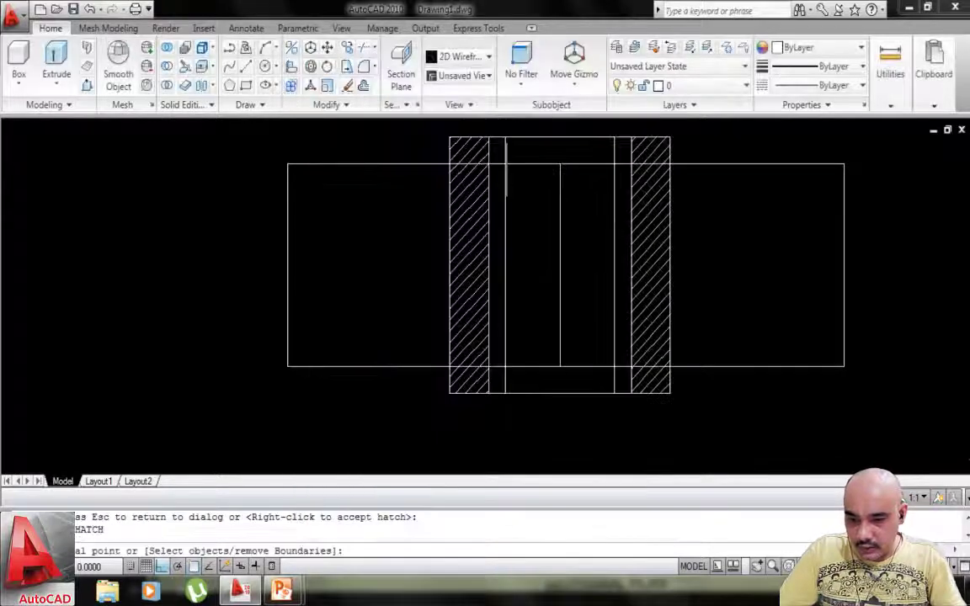
{"action": "left_click", "coordinate": [497, 150]}
{"action": "left_click", "coordinate": [502, 255]}
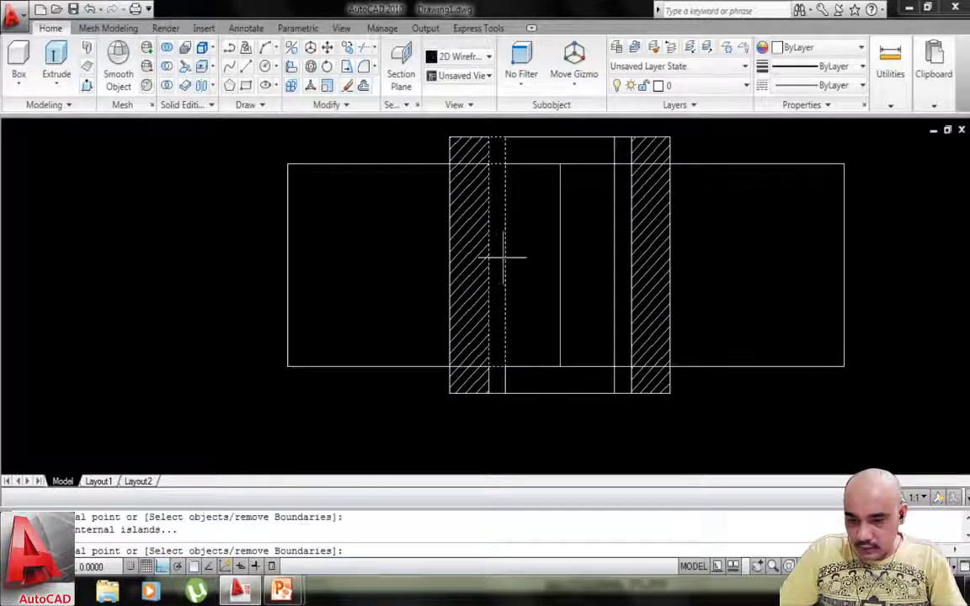
{"action": "left_click", "coordinate": [498, 383]}
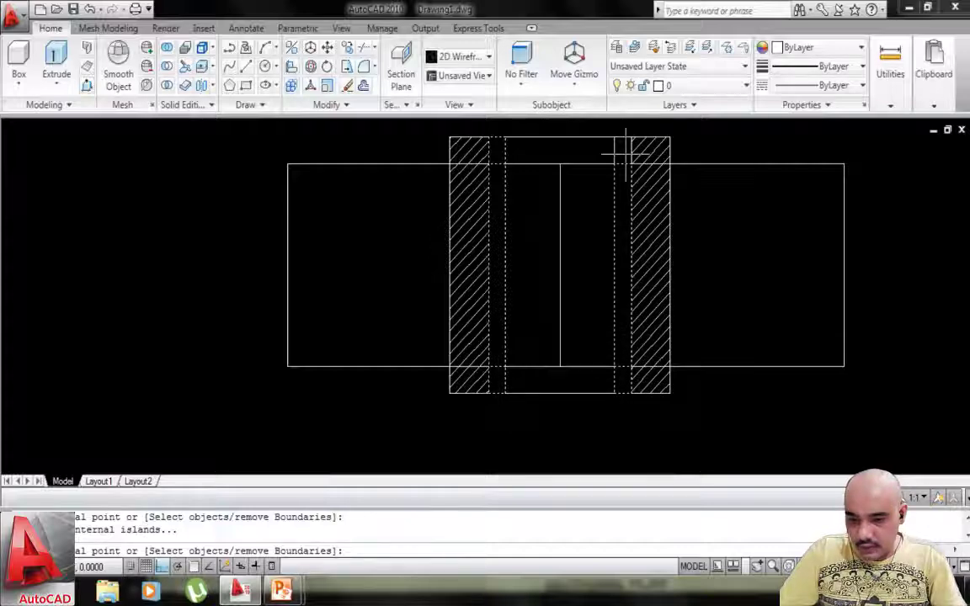
{"action": "key", "text": "Return"}
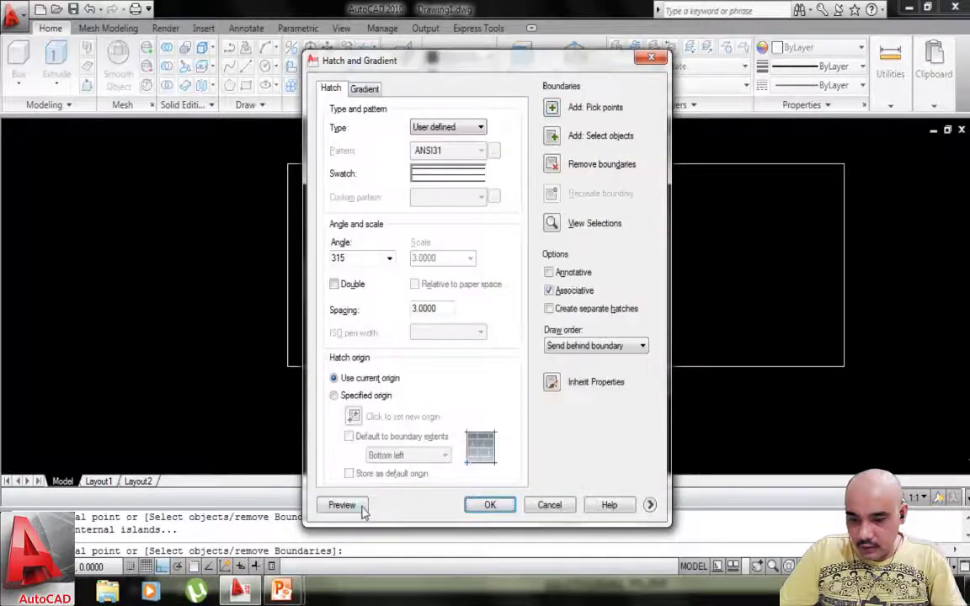
{"action": "left_click", "coordinate": [341, 505]}
{"action": "key", "text": "Escape"}
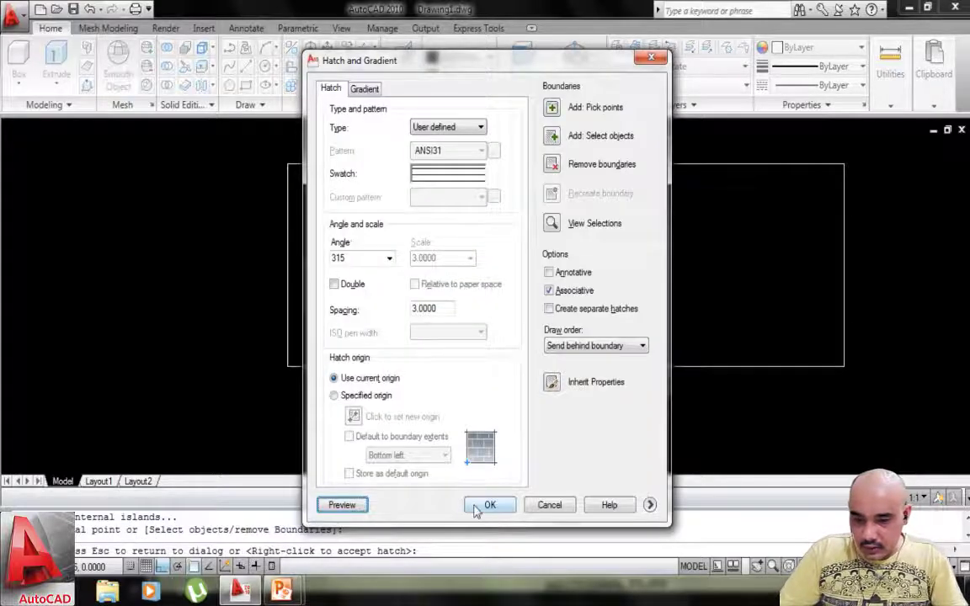
{"action": "left_click", "coordinate": [488, 506]}
Draw a short vertical line in the left part of the plan, aligned with the outer edge of the front view's left bolt hole.
{"action": "scroll", "coordinate": [671, 275], "scroll_direction": "down", "scroll_amount": 4}
{"action": "scroll", "coordinate": [661, 294], "scroll_direction": "up", "scroll_amount": 3}
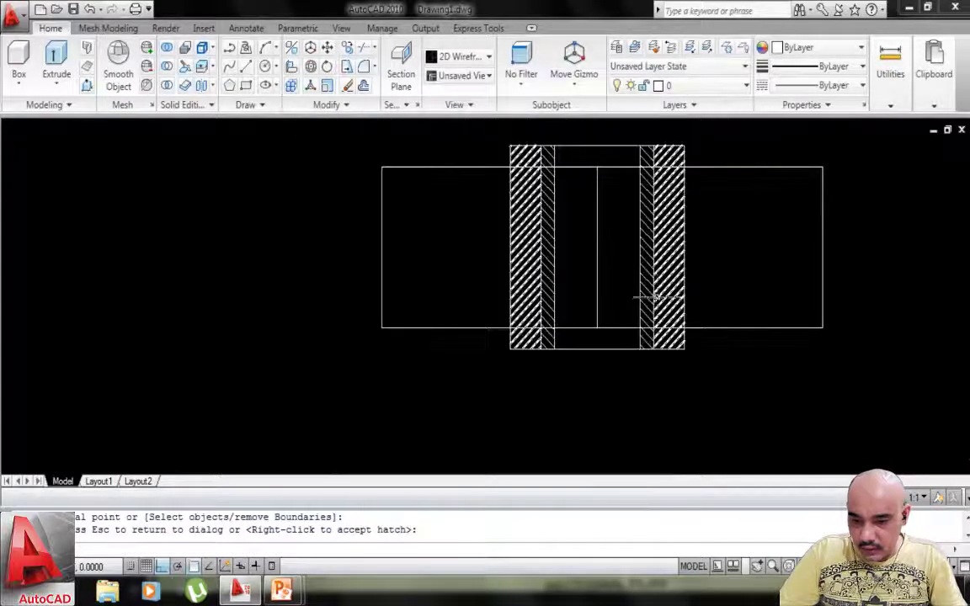
{"action": "mouse_move", "coordinate": [641, 312]}
{"action": "middle_mouse_down"}
{"action": "mouse_move", "coordinate": [595, 360]}
{"action": "mouse_move", "coordinate": [589, 354]}
{"action": "middle_mouse_up"}
{"action": "scroll", "coordinate": [466, 318], "scroll_direction": "down", "scroll_amount": 4}
{"action": "middle_click_drag", "start_coordinate": [467, 318], "coordinate": [473, 358]}
{"action": "scroll", "coordinate": [470, 326], "scroll_direction": "up", "scroll_amount": 3}
{"action": "type", "text": "l"}
{"action": "key", "text": "Return"}
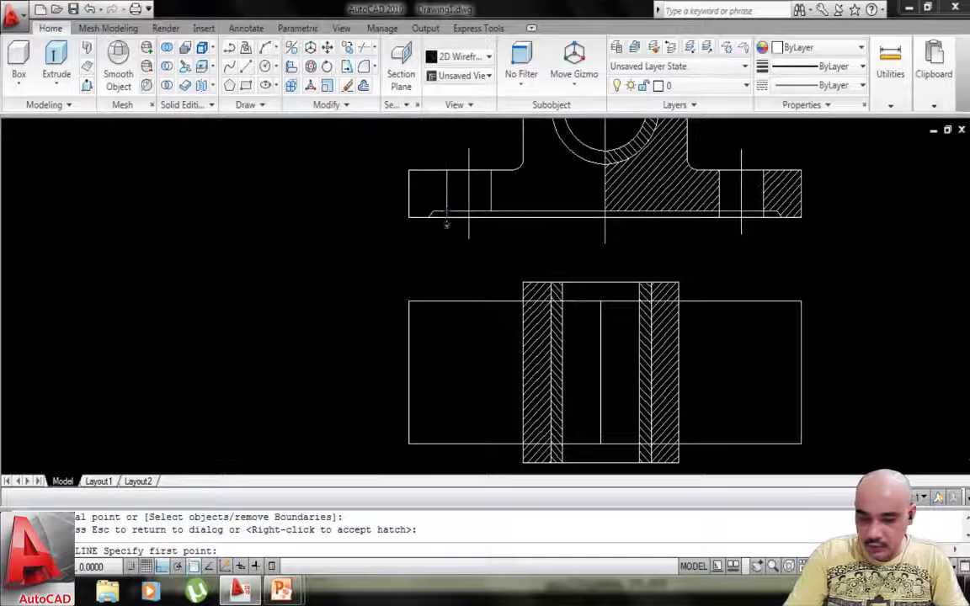
{"action": "left_click", "coordinate": [445, 358]}
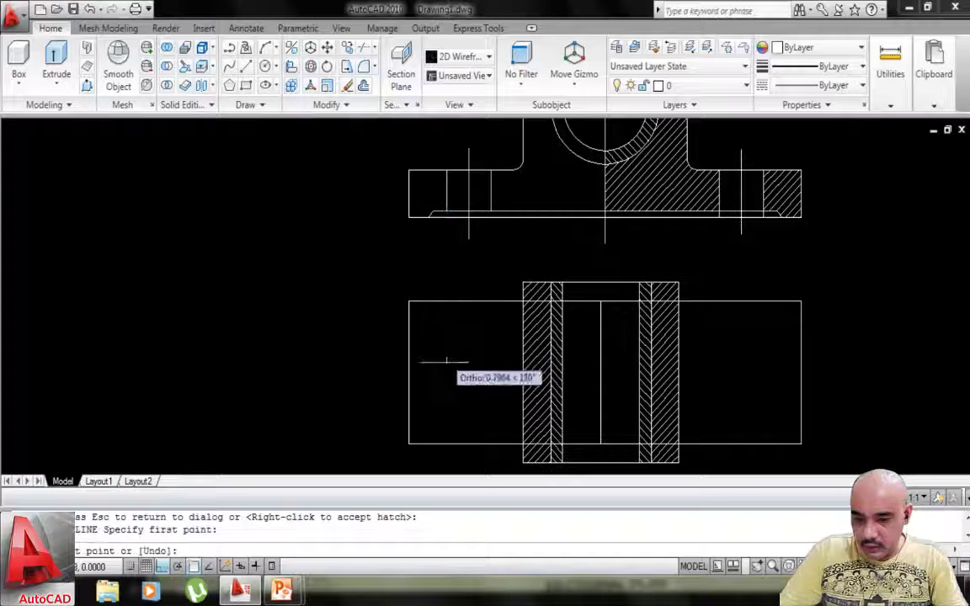
{"action": "left_click", "coordinate": [446, 406]}
{"action": "key", "text": "Return"}
Draw a second short vertical line in the plan, aligned with the inner edge of the front view's left bolt hole.
{"action": "key", "text": "Return"}
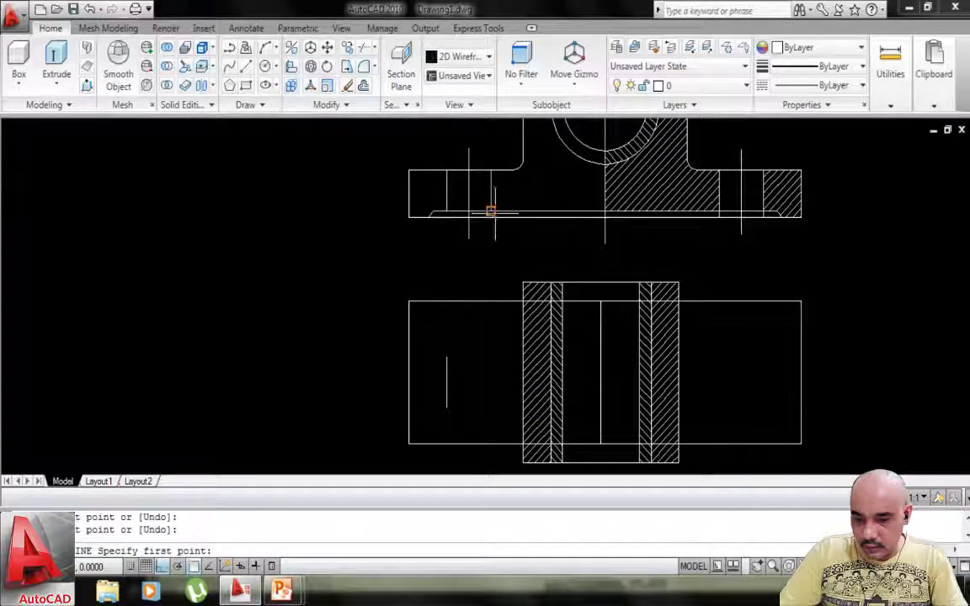
{"action": "left_click", "coordinate": [491, 360]}
{"action": "left_click", "coordinate": [492, 405]}
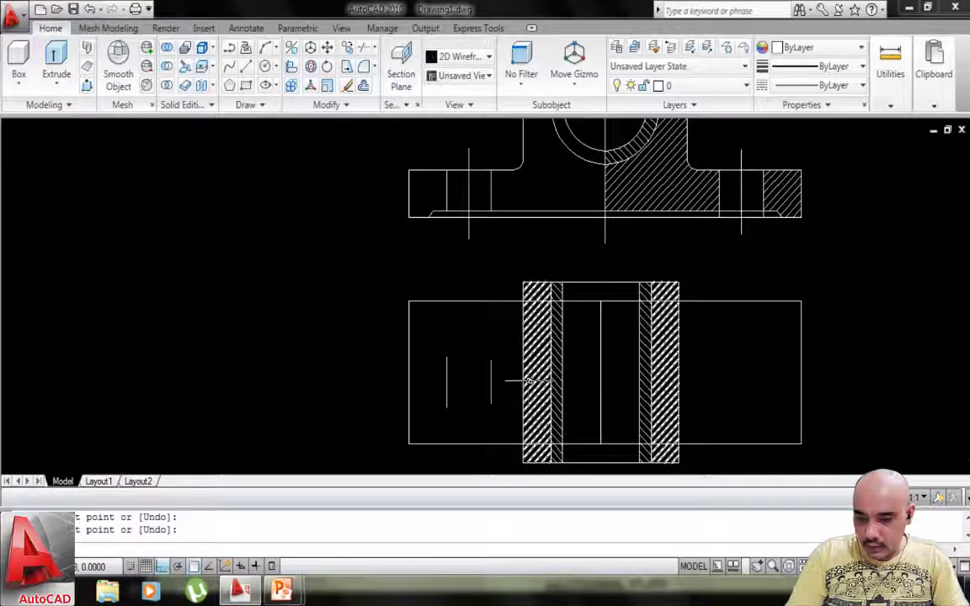
{"action": "key", "text": "Return"}
Draw a horizontal centre line through the plan from the midpoint of its left edge to beyond the right edge.
{"action": "key", "text": "Return"}
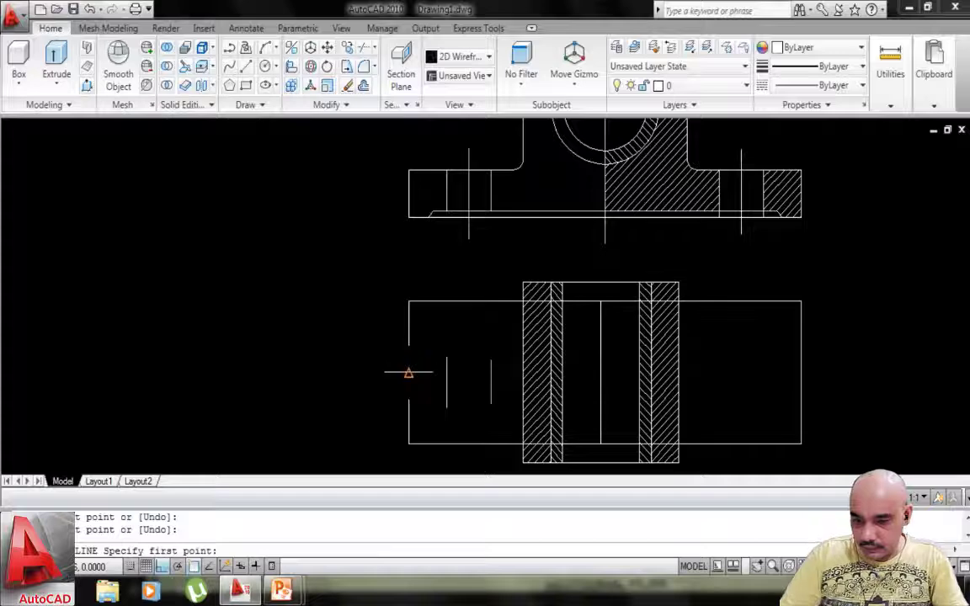
{"action": "left_click", "coordinate": [408, 373]}
{"action": "left_click", "coordinate": [846, 372]}
{"action": "key", "text": "Return"}
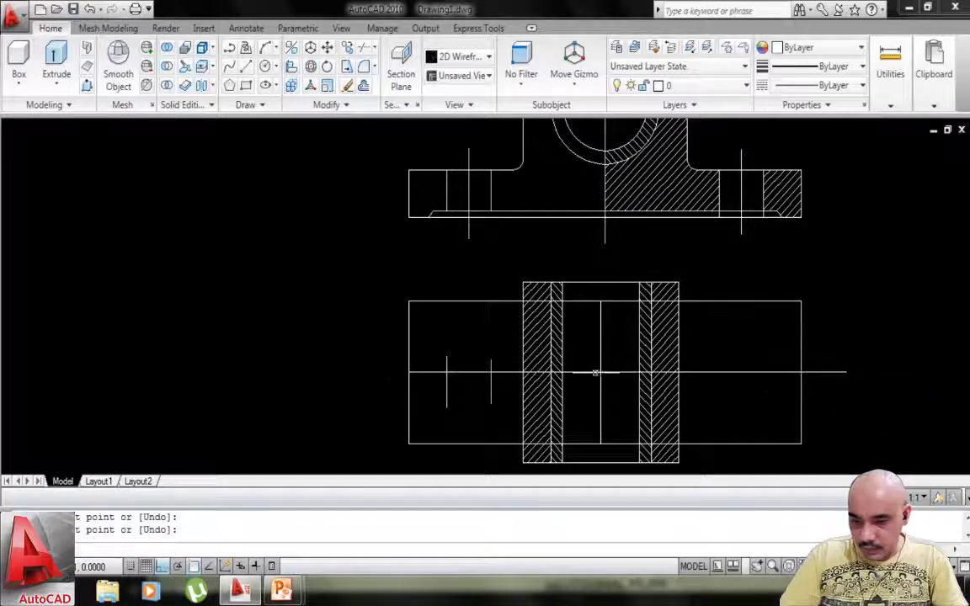
Offset the plan's horizontal centre line by 8 to both sides.
{"action": "scroll", "coordinate": [531, 381], "scroll_direction": "up", "scroll_amount": 3}
{"action": "middle_click_drag", "start_coordinate": [487, 374], "coordinate": [533, 392]}
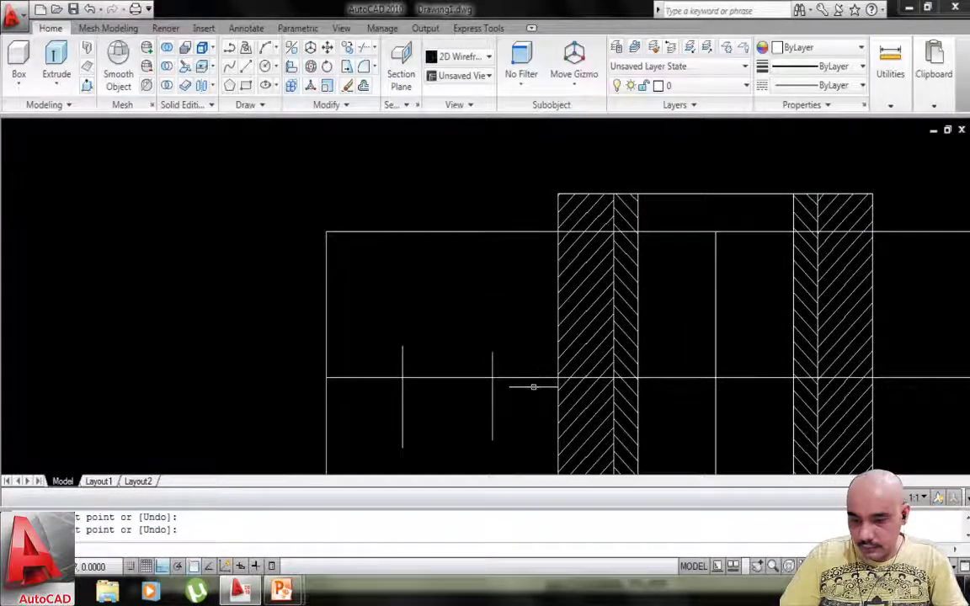
{"action": "type", "text": "o"}
{"action": "key", "text": "Return"}
{"action": "type", "text": "8"}
{"action": "key", "text": "Return"}
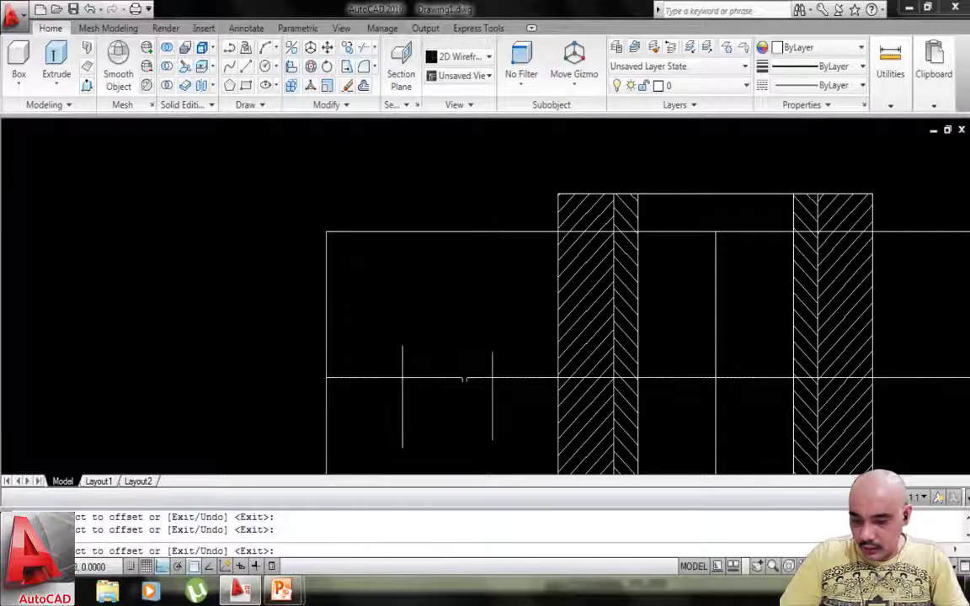
{"action": "left_click", "coordinate": [465, 379]}
{"action": "left_click", "coordinate": [463, 372]}
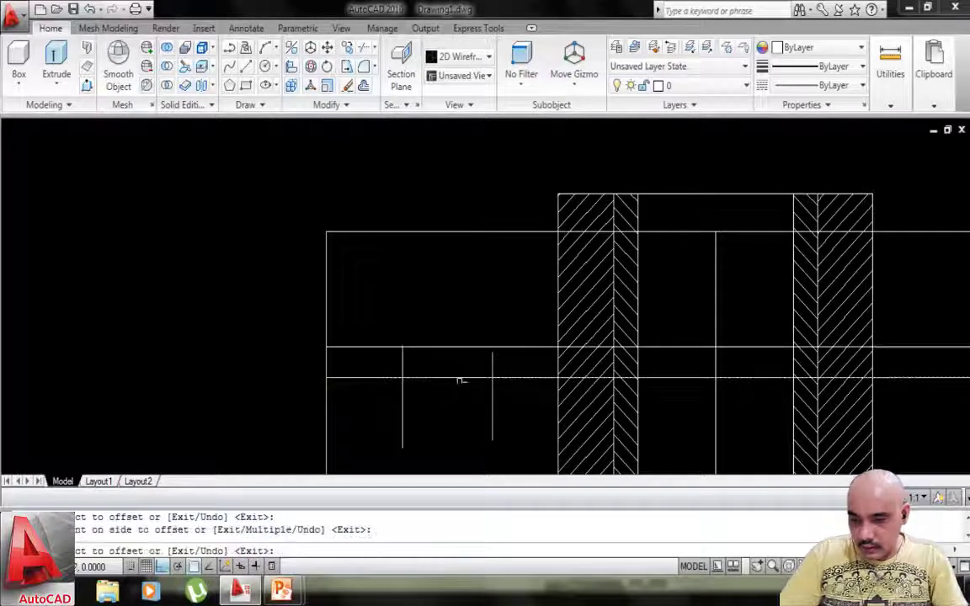
{"action": "left_click", "coordinate": [461, 380]}
{"action": "left_click", "coordinate": [455, 402]}
{"action": "middle_click_drag", "start_coordinate": [454, 403], "coordinate": [466, 384]}
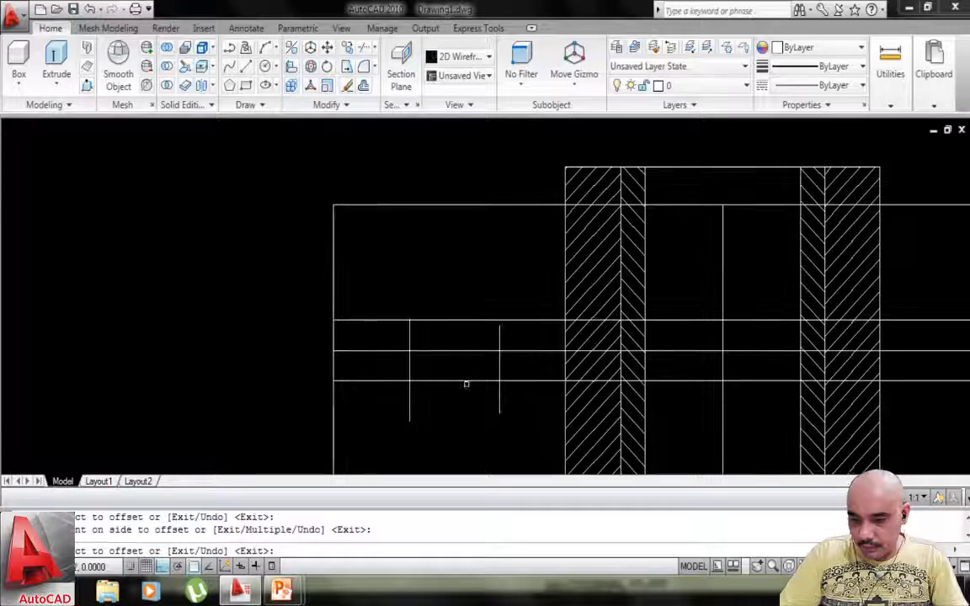
{"action": "key", "text": "Escape"}
{"action": "type", "text": "tr"}
{"action": "key", "text": "Return"}
{"action": "key", "text": "Return"}
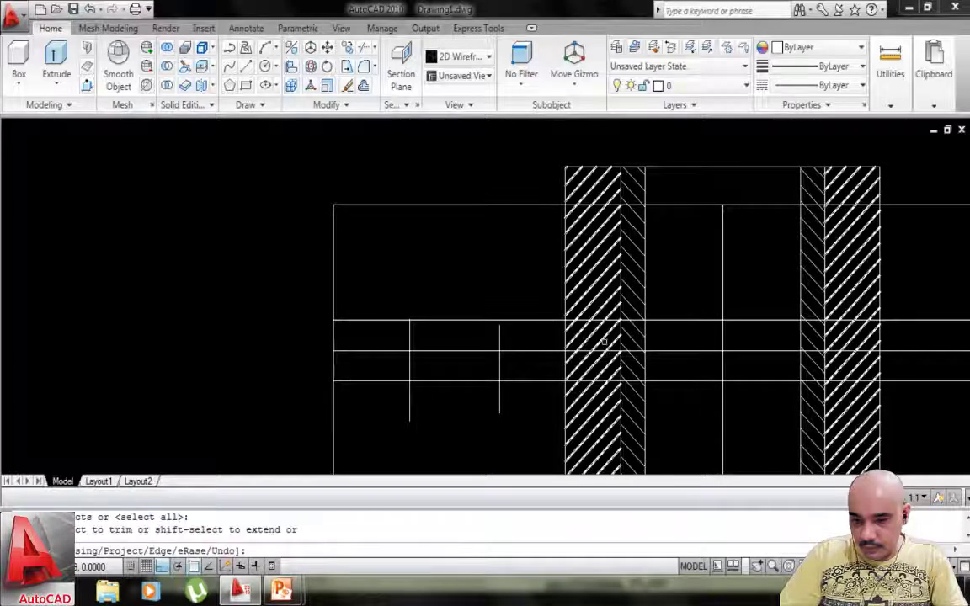
{"action": "left_click", "coordinate": [534, 308]}
{"action": "left_click", "coordinate": [529, 411]}
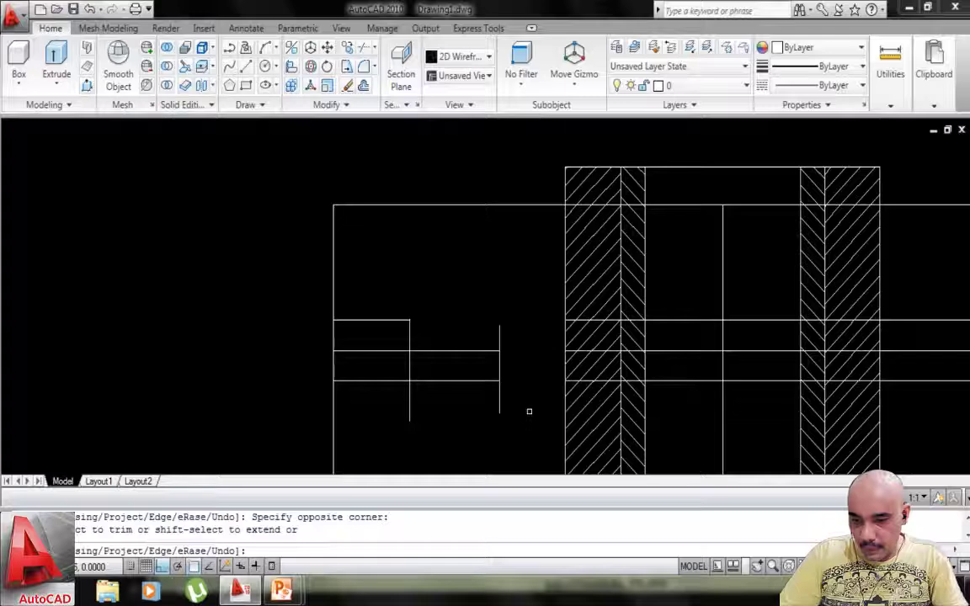
{"action": "key", "text": "ctrl+z"}
{"action": "key", "text": "Escape"}
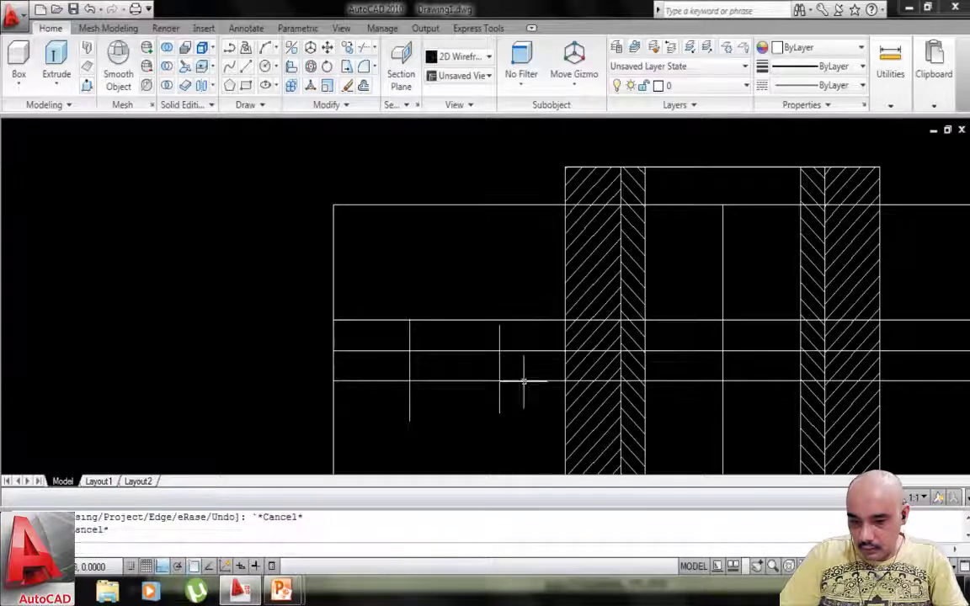
Stretch the upper end of the bolt hole's inner vertical line to above the upper offset line in the plan.
{"action": "left_click", "coordinate": [500, 335]}
{"action": "left_click", "coordinate": [500, 325]}
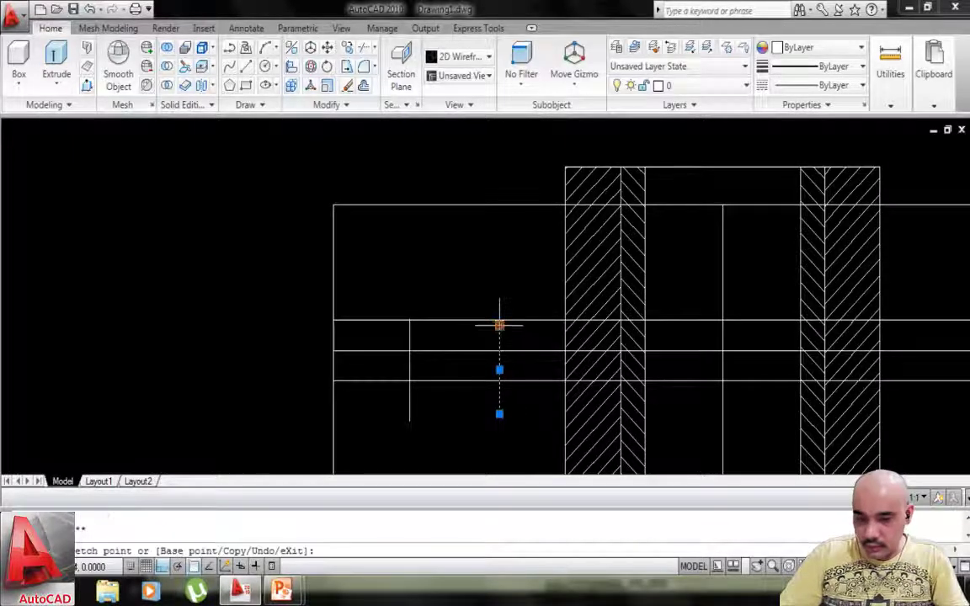
{"action": "left_click", "coordinate": [499, 305]}
{"action": "key", "text": "Escape"}
{"action": "scroll", "coordinate": [482, 391], "scroll_direction": "up", "scroll_amount": 2}
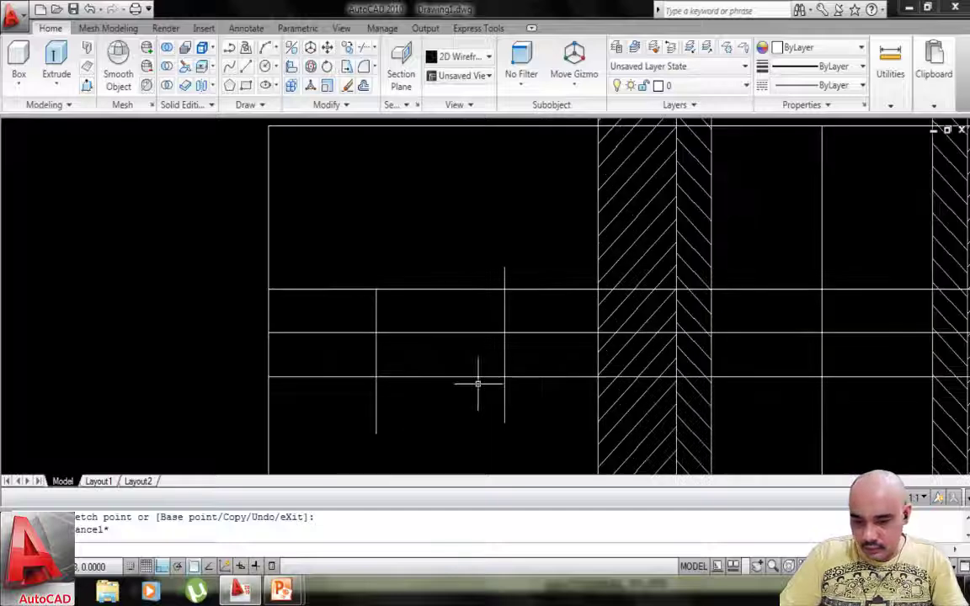
{"action": "scroll", "coordinate": [476, 394], "scroll_direction": "down", "scroll_amount": 3}
{"action": "scroll", "coordinate": [443, 379], "scroll_direction": "down", "scroll_amount": 2}
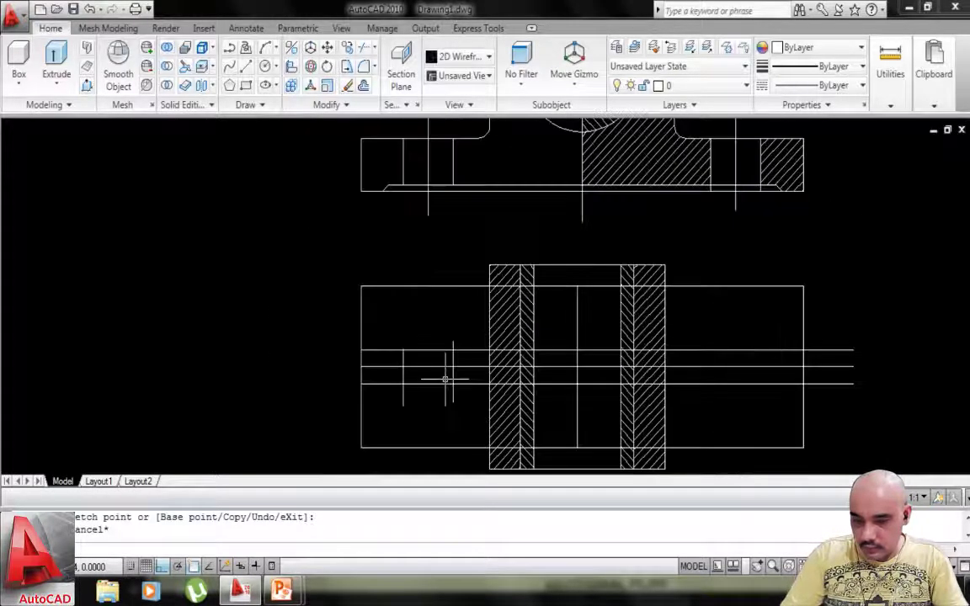
Trim the two offset lines between the plan's left edge and the bolt hole's outer vertical line.
{"action": "scroll", "coordinate": [444, 383], "scroll_direction": "up", "scroll_amount": 4}
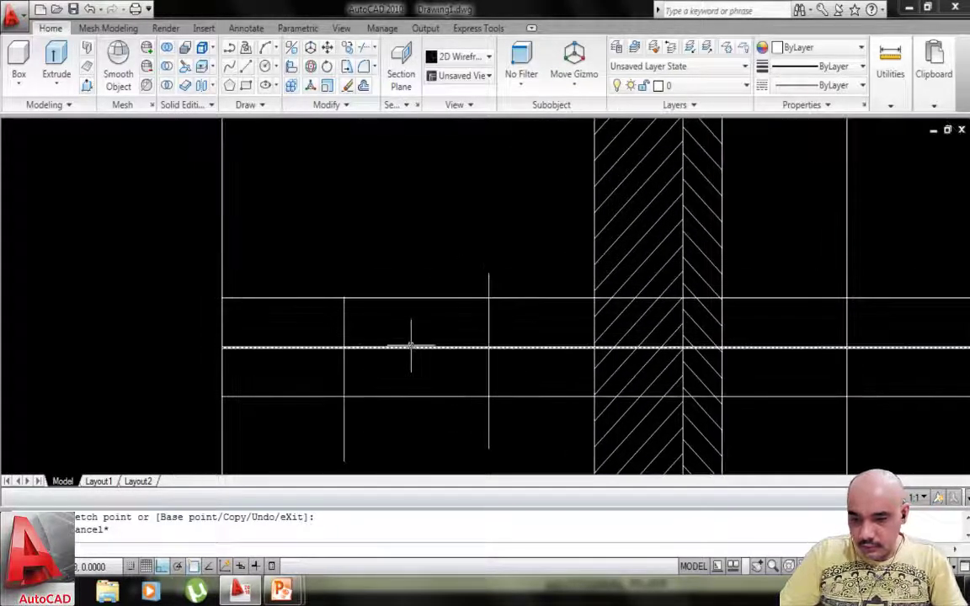
{"action": "type", "text": "tr"}
{"action": "key", "text": "Return"}
{"action": "key", "text": "Return"}
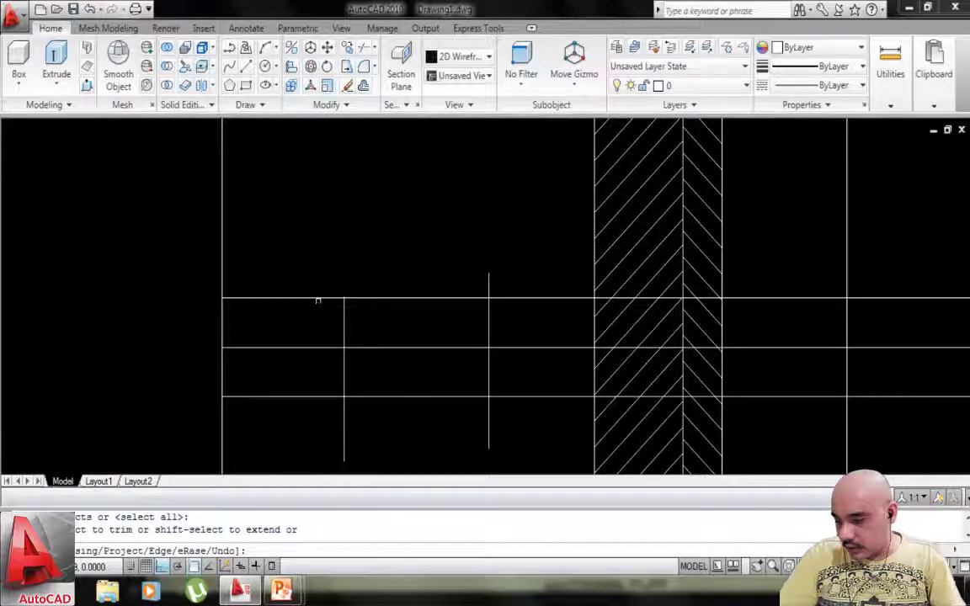
{"action": "left_click", "coordinate": [317, 299]}
{"action": "left_click", "coordinate": [298, 394]}
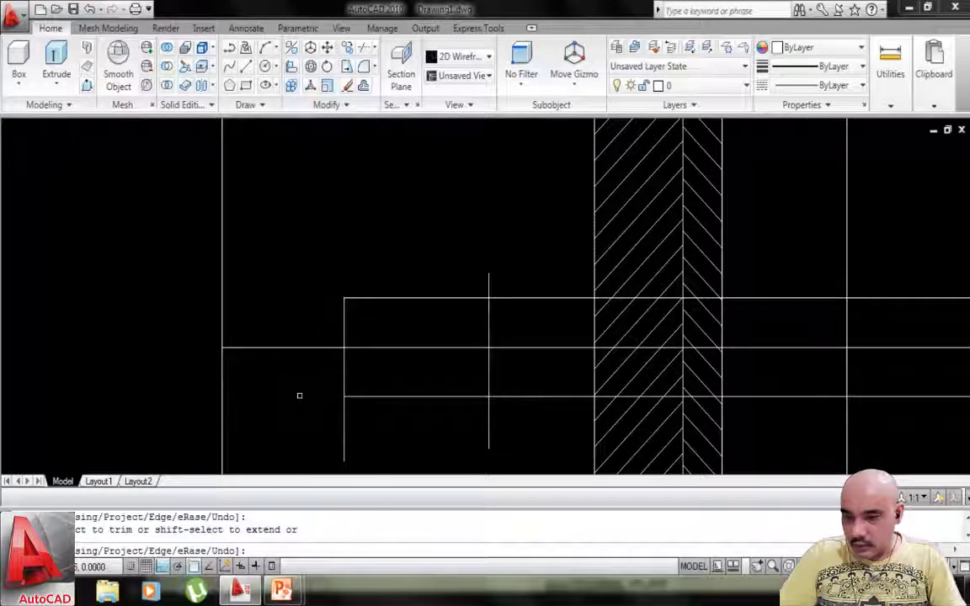
Trim the projecting line ends and the offset lines up to the boss so the left bolt hole forms a closed rectangle.
{"action": "left_click", "coordinate": [538, 301]}
{"action": "left_click", "coordinate": [538, 299]}
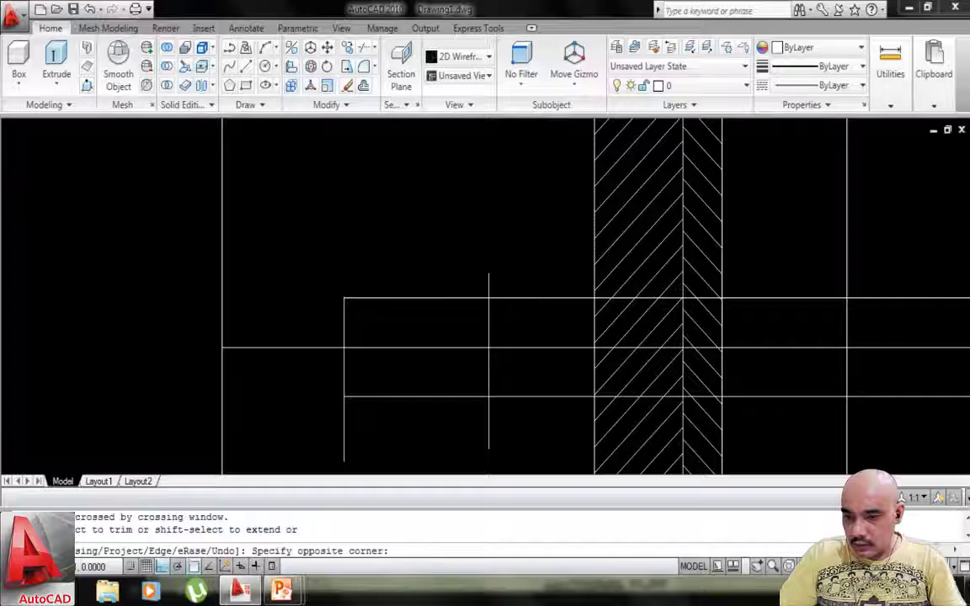
{"action": "left_click", "coordinate": [488, 282]}
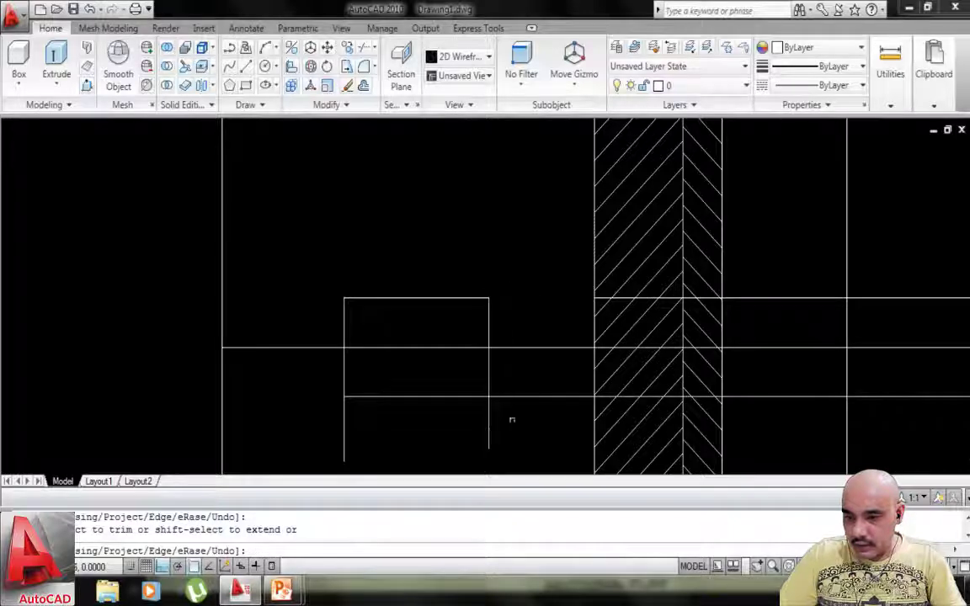
{"action": "left_click", "coordinate": [487, 430]}
{"action": "left_click", "coordinate": [397, 441]}
{"action": "left_click", "coordinate": [303, 445]}
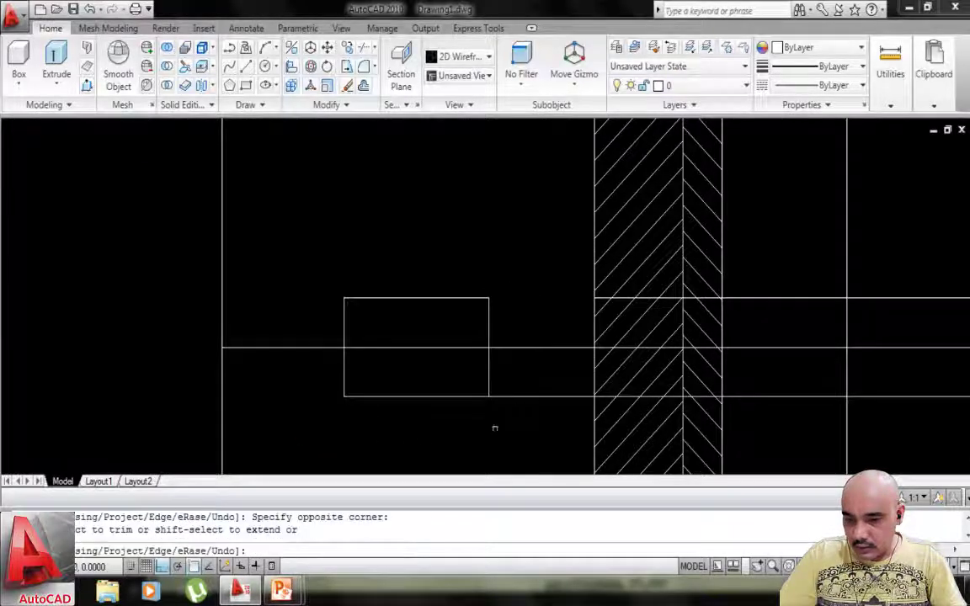
{"action": "left_click", "coordinate": [523, 395]}
{"action": "key", "text": "Escape"}
Delete the horizontal centre line and the two leftover offset lines crossing the boss in the plan.
{"action": "scroll", "coordinate": [526, 394], "scroll_direction": "down", "scroll_amount": 4}
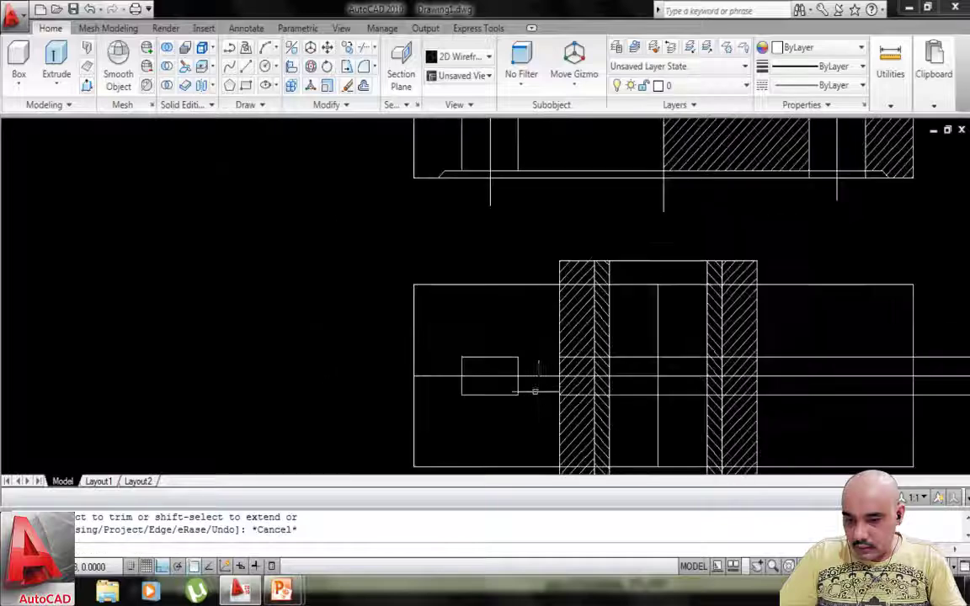
{"action": "scroll", "coordinate": [618, 347], "scroll_direction": "up", "scroll_amount": 4}
{"action": "left_click", "coordinate": [550, 327]}
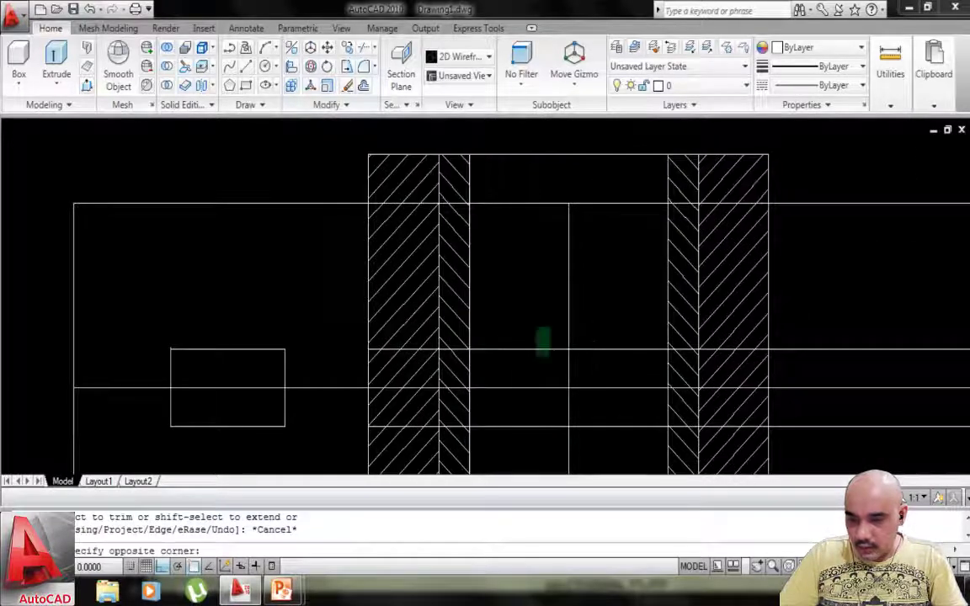
{"action": "left_click", "coordinate": [500, 442]}
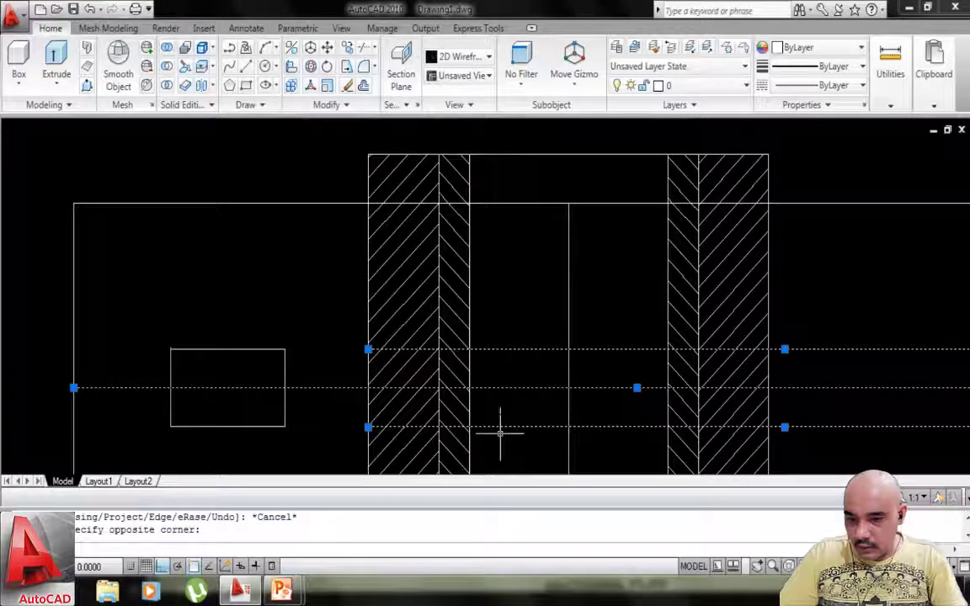
{"action": "key", "text": "Delete"}
{"action": "scroll", "coordinate": [459, 396], "scroll_direction": "down", "scroll_amount": 3}
Draw a Tan, Tan, Tan circle tangent to the bolt-hole rectangle's upper, left and lower sides.
{"action": "scroll", "coordinate": [473, 346], "scroll_direction": "up", "scroll_amount": 5}
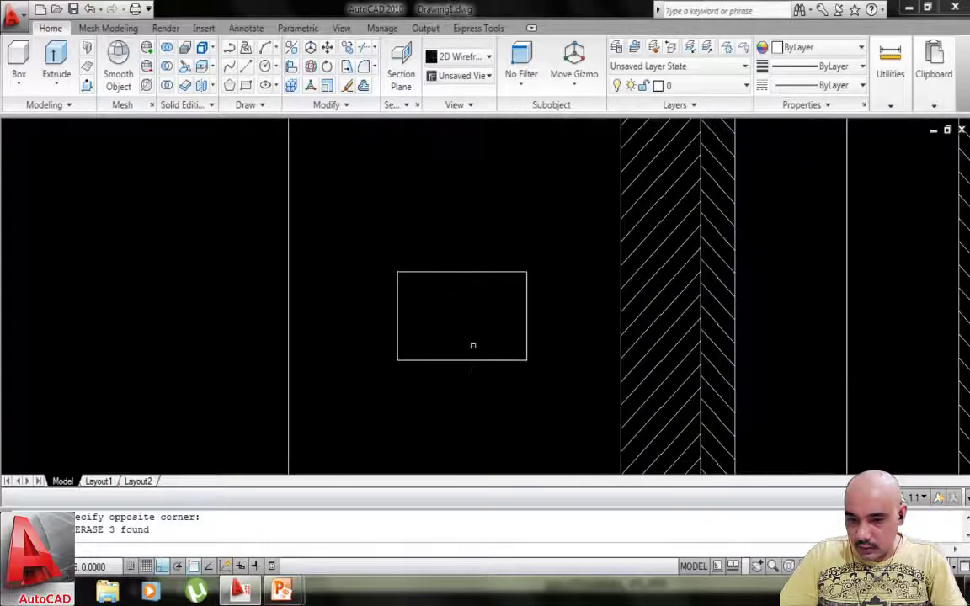
{"action": "middle_click_drag", "start_coordinate": [472, 346], "coordinate": [493, 372]}
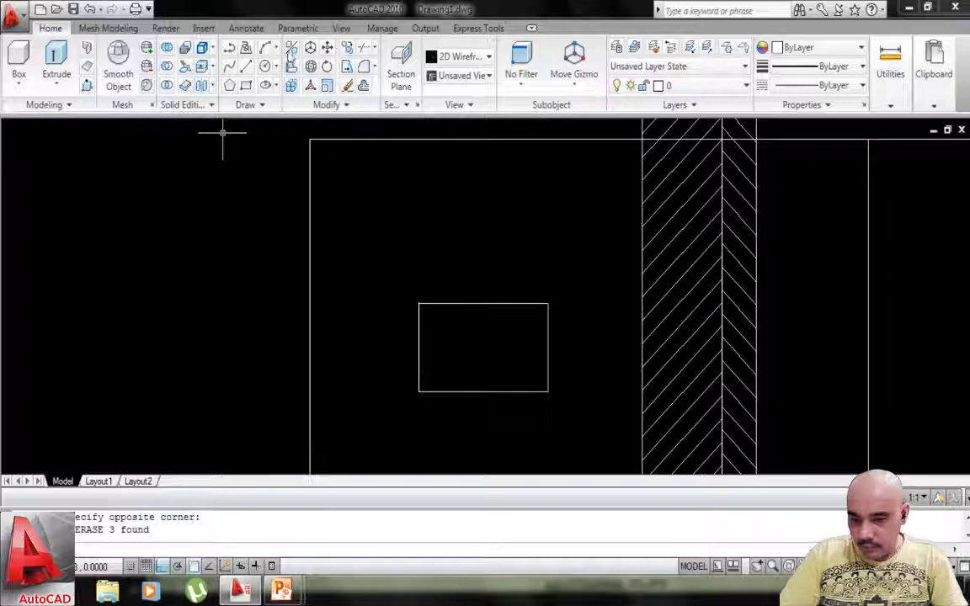
{"action": "left_click", "coordinate": [266, 67]}
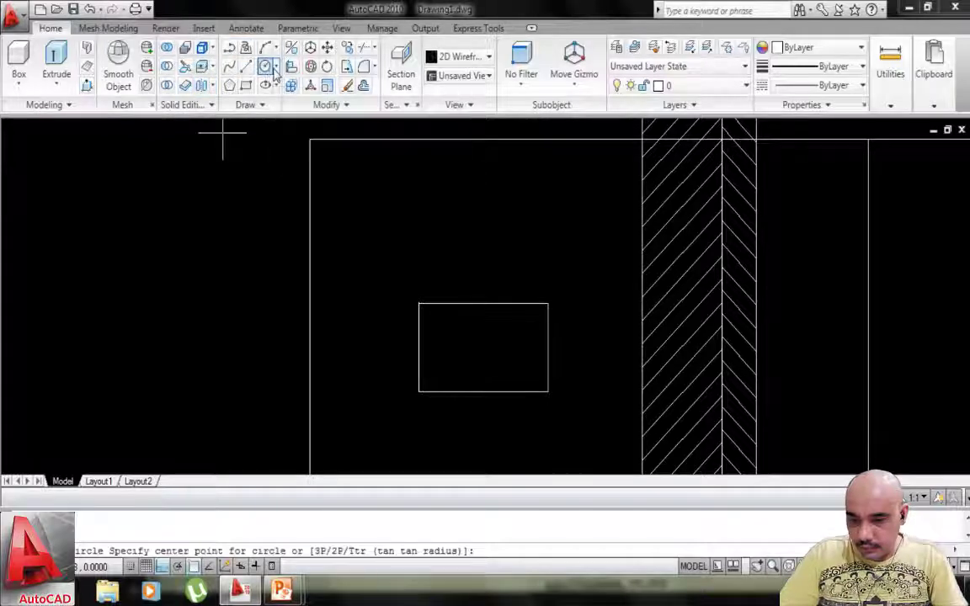
{"action": "left_click", "coordinate": [276, 70]}
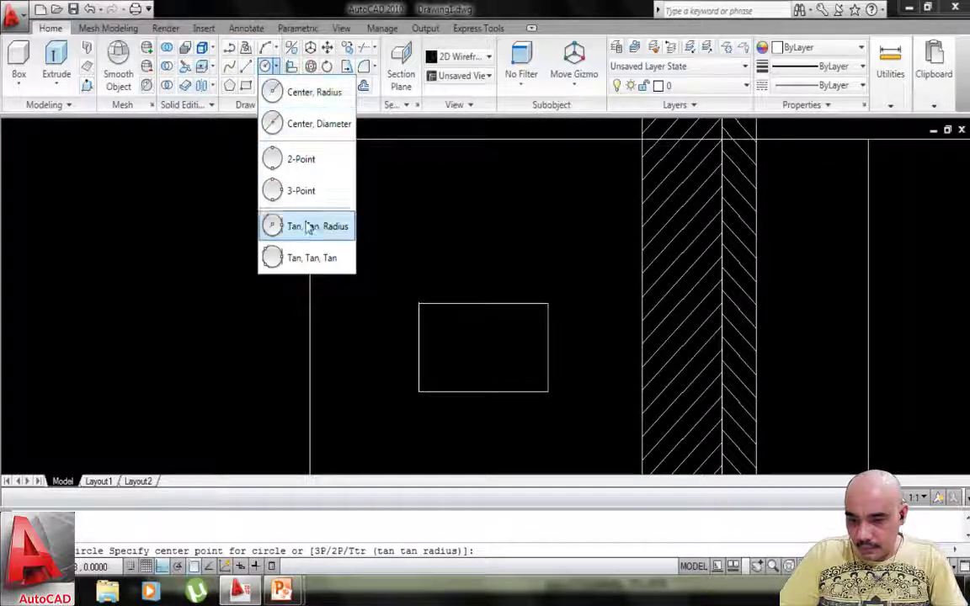
{"action": "left_click", "coordinate": [310, 257]}
{"action": "left_click", "coordinate": [448, 303]}
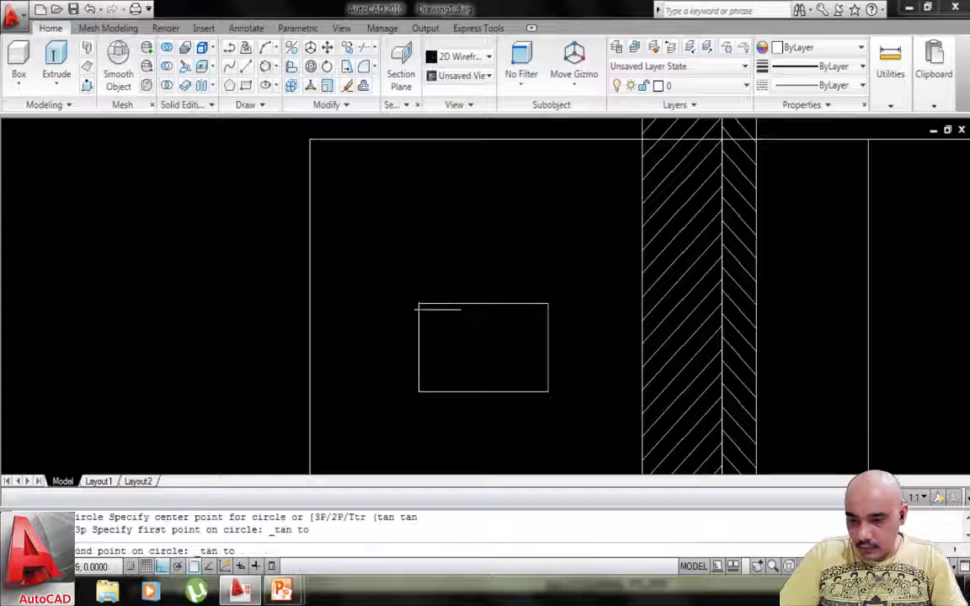
{"action": "left_click", "coordinate": [418, 338]}
{"action": "left_click", "coordinate": [446, 392]}
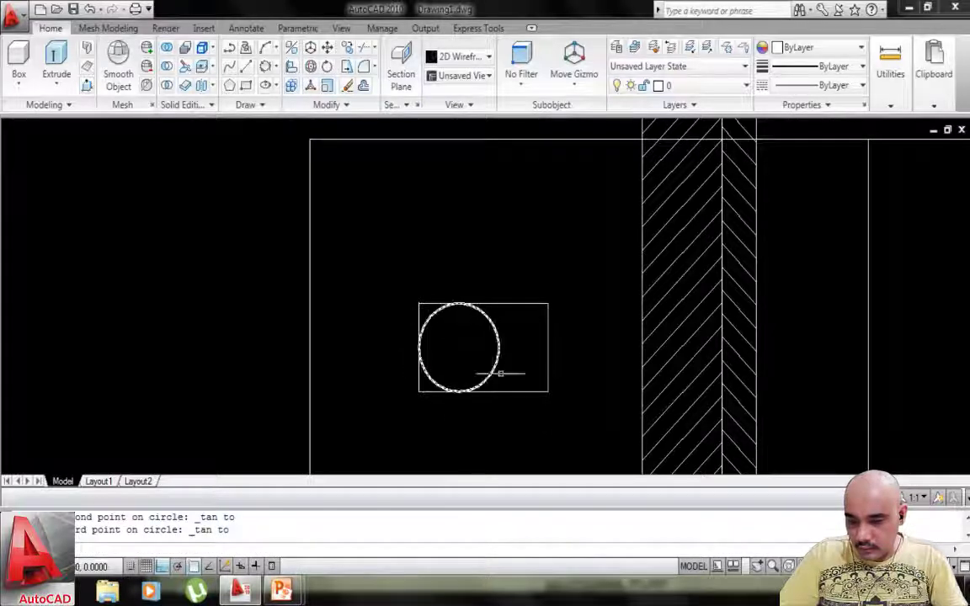
Draw a second Tan, Tan, Tan circle tangent to the bolt-hole rectangle's upper, right and lower sides.
{"action": "key", "text": "Return"}
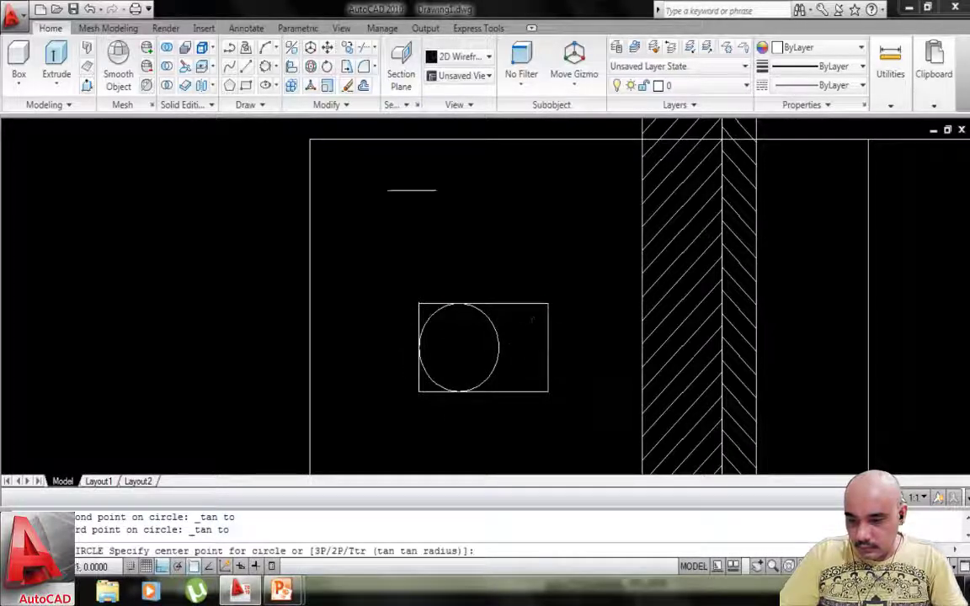
{"action": "left_click", "coordinate": [265, 67]}
{"action": "left_click", "coordinate": [514, 303]}
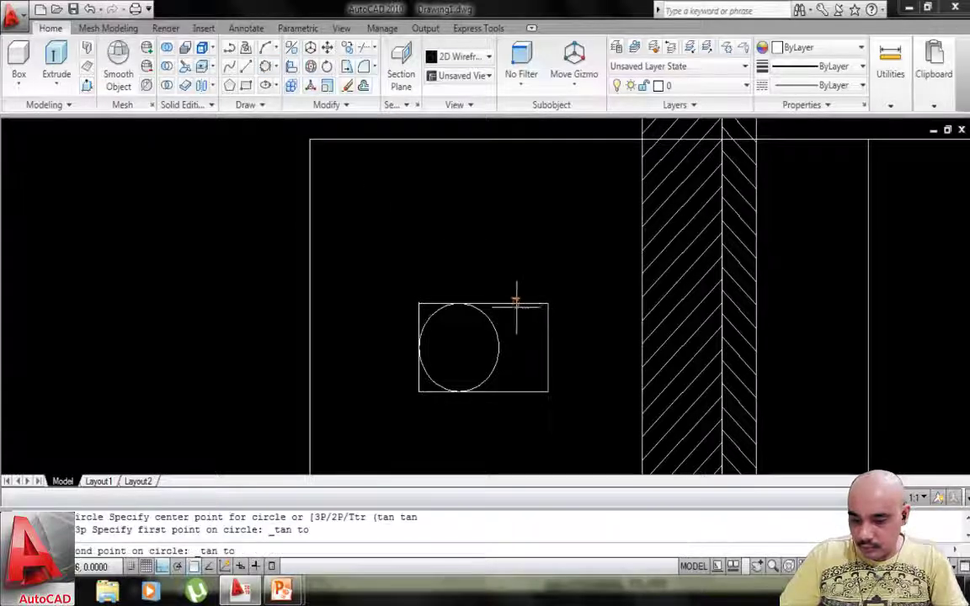
{"action": "left_click", "coordinate": [548, 348]}
{"action": "left_click", "coordinate": [520, 390]}
Trim the overlapping inner arcs of the two circles and the two arc ends below the rectangle's upper side.
{"action": "scroll", "coordinate": [486, 320], "scroll_direction": "up", "scroll_amount": 2}
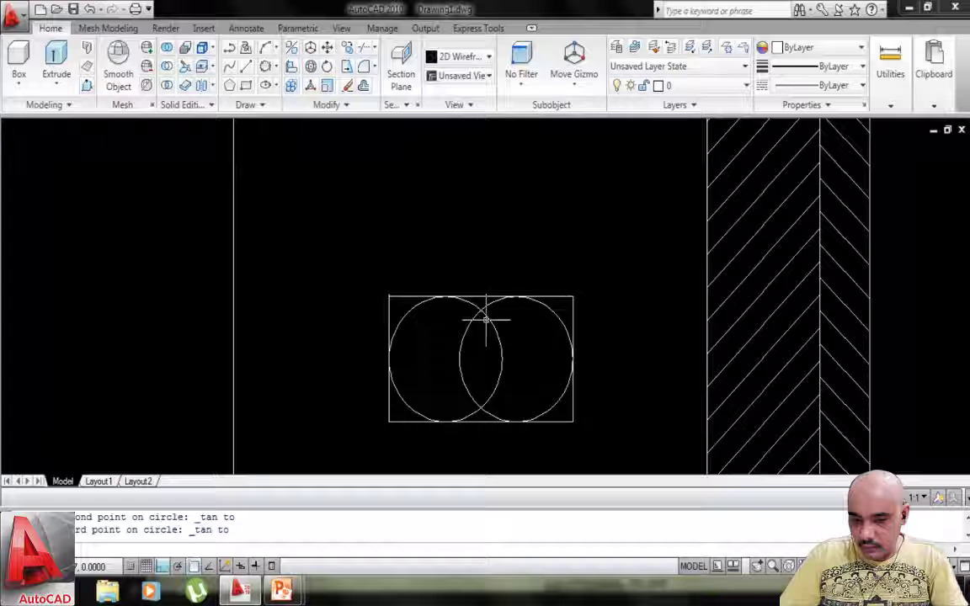
{"action": "type", "text": "tr"}
{"action": "key", "text": "Return"}
{"action": "key", "text": "Return"}
{"action": "left_click", "coordinate": [513, 335]}
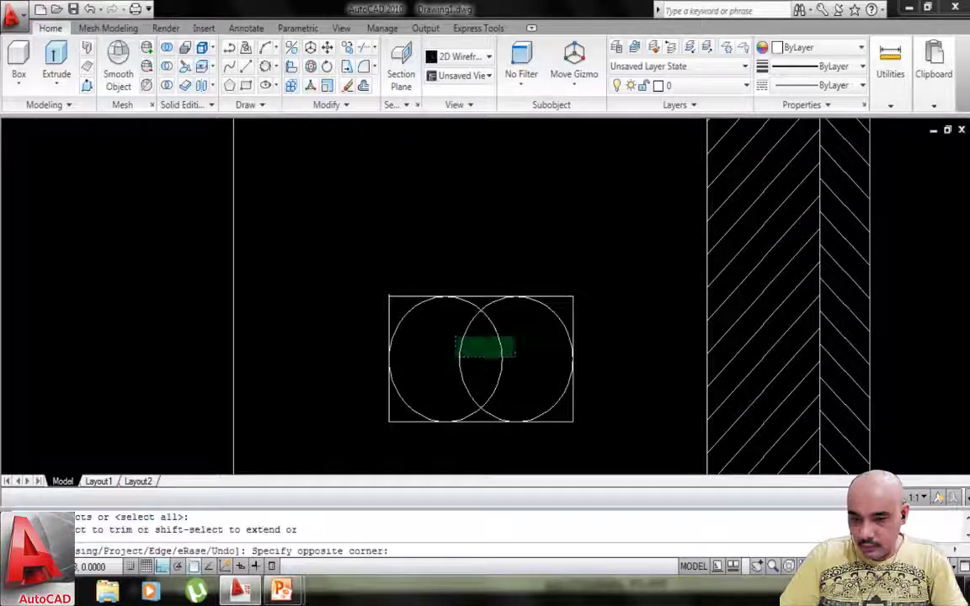
{"action": "left_click", "coordinate": [457, 357]}
{"action": "scroll", "coordinate": [473, 326], "scroll_direction": "up", "scroll_amount": 3}
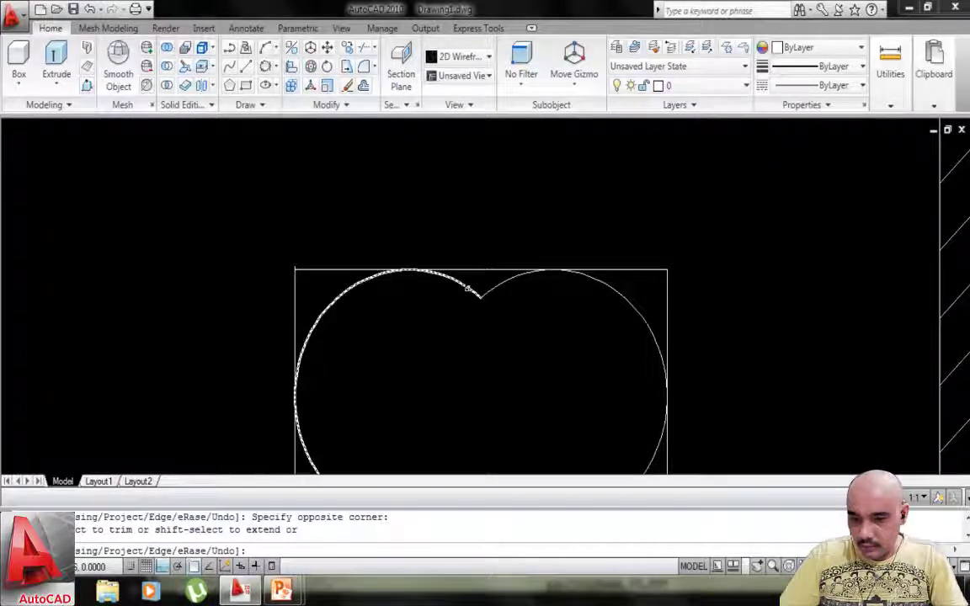
{"action": "left_click", "coordinate": [472, 290]}
{"action": "left_click", "coordinate": [495, 294]}
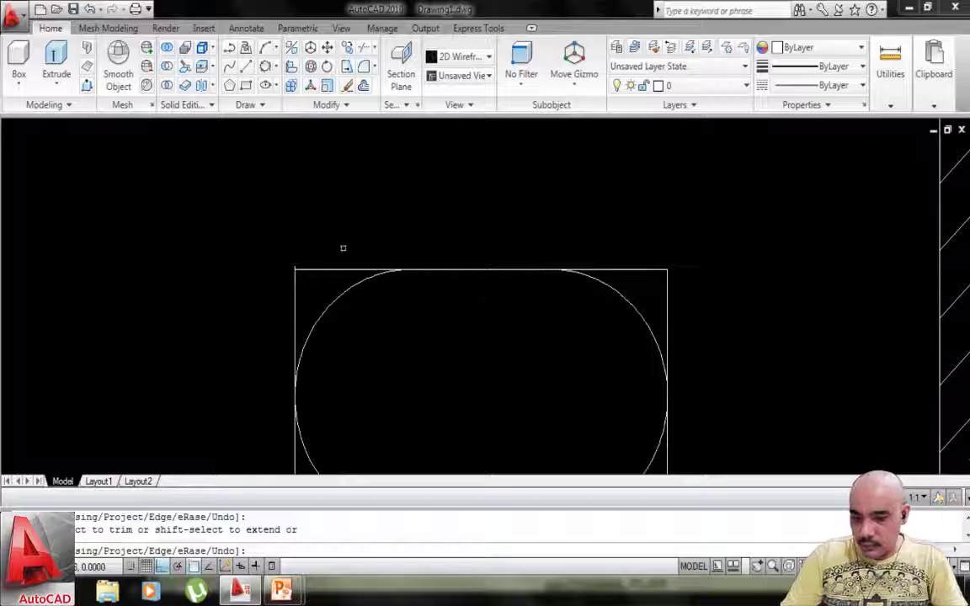
Trim the rectangle's upper-left corner outside the circle arc.
{"action": "left_click", "coordinate": [344, 248]}
{"action": "left_click", "coordinate": [275, 289]}
{"action": "scroll", "coordinate": [284, 287], "scroll_direction": "up", "scroll_amount": 6}
{"action": "scroll", "coordinate": [305, 273], "scroll_direction": "down", "scroll_amount": 8}
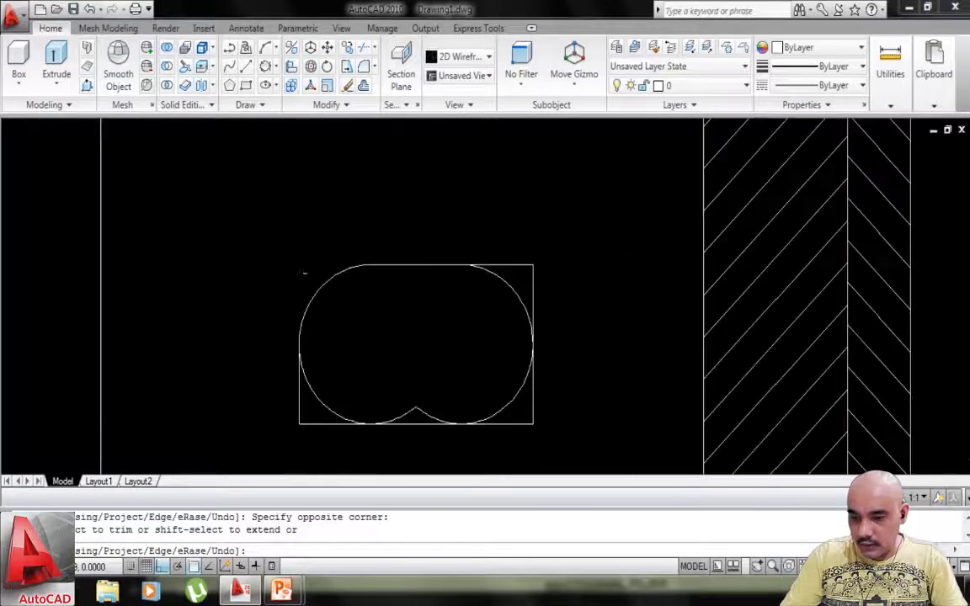
Trim the arc ends above the rectangle's lower side and the horizontal stub at its lower-left corner.
{"action": "scroll", "coordinate": [323, 316], "scroll_direction": "up", "scroll_amount": 3}
{"action": "left_click", "coordinate": [460, 312]}
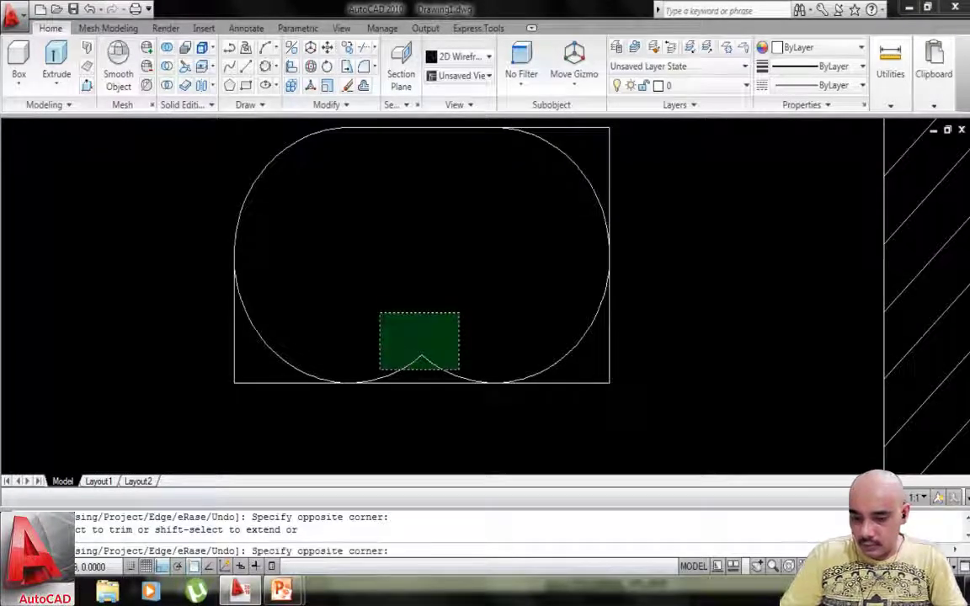
{"action": "left_click", "coordinate": [379, 369]}
{"action": "left_click", "coordinate": [254, 385]}
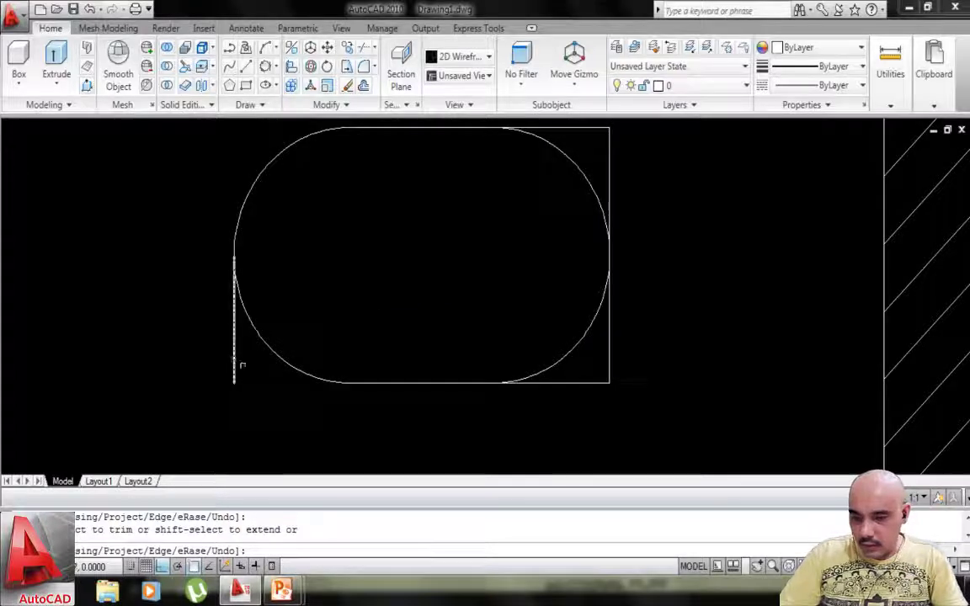
{"action": "left_click", "coordinate": [653, 344]}
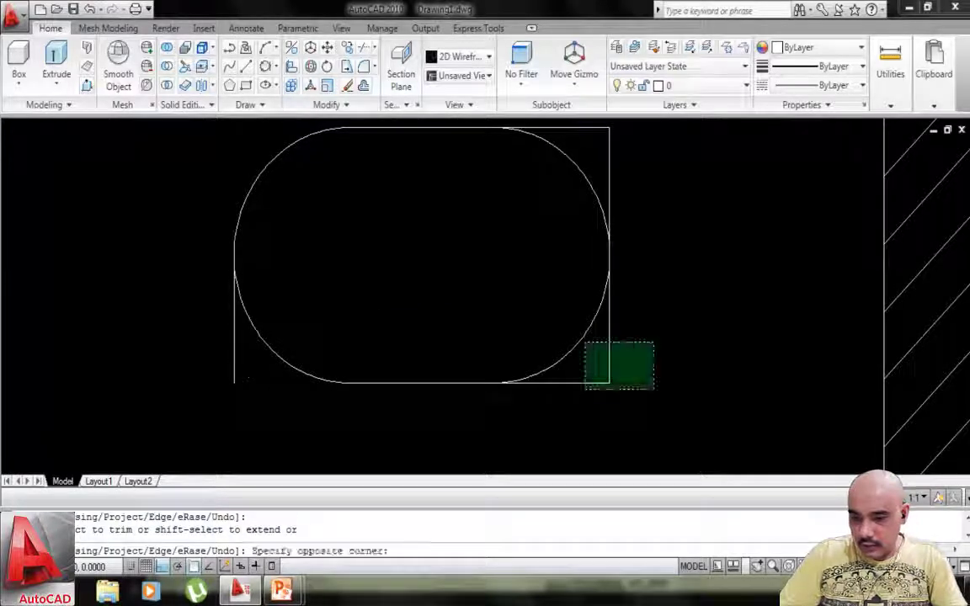
{"action": "left_click", "coordinate": [574, 401]}
{"action": "key", "text": "ctrl+z"}
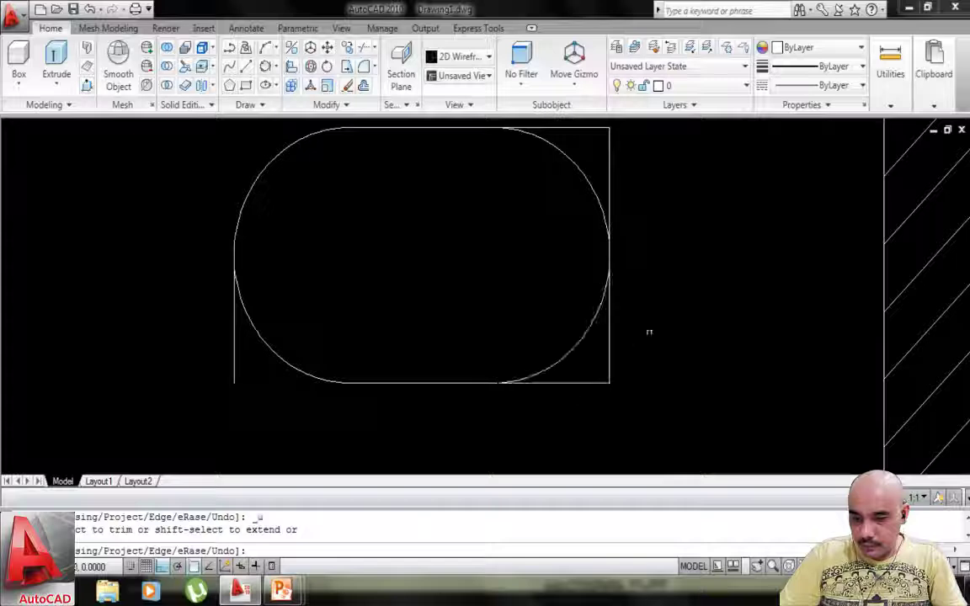
Trim the rectangle's lower-right corner and the upper-right end of its upper side outside the slot's arcs.
{"action": "left_click", "coordinate": [662, 319]}
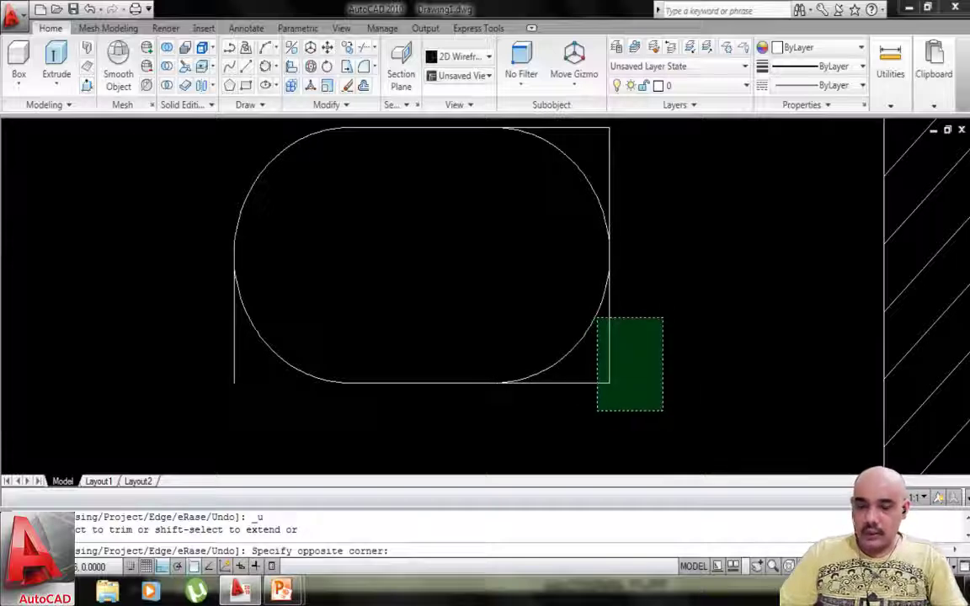
{"action": "left_click", "coordinate": [603, 404]}
{"action": "middle_click_drag", "start_coordinate": [628, 378], "coordinate": [613, 437]}
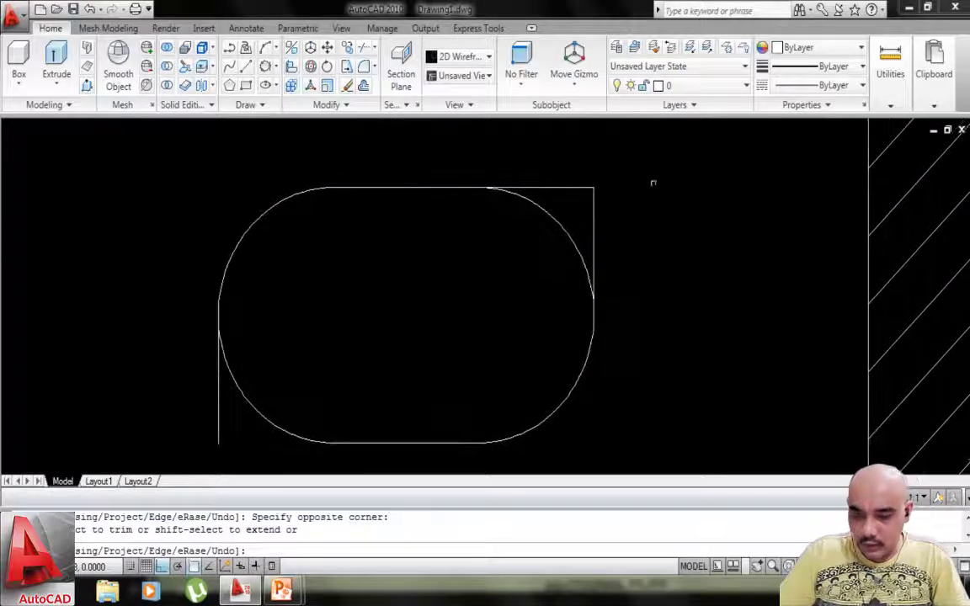
{"action": "left_click", "coordinate": [644, 154]}
{"action": "left_click", "coordinate": [574, 211]}
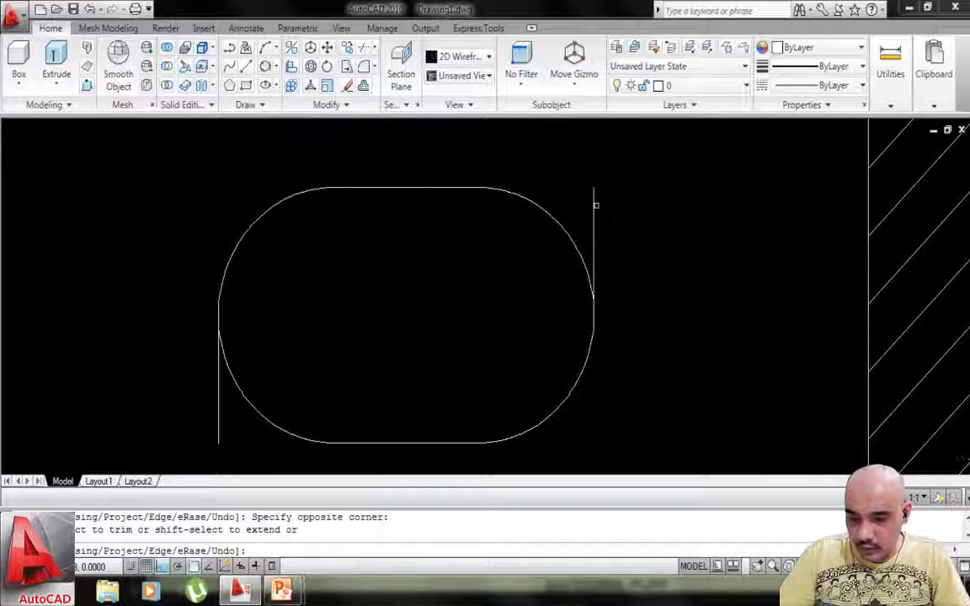
Erase the leftover vertical stubs at the slot's upper-right and lower-left corners.
{"action": "key", "text": "Escape"}
{"action": "left_click", "coordinate": [594, 204]}
{"action": "key", "text": "Delete"}
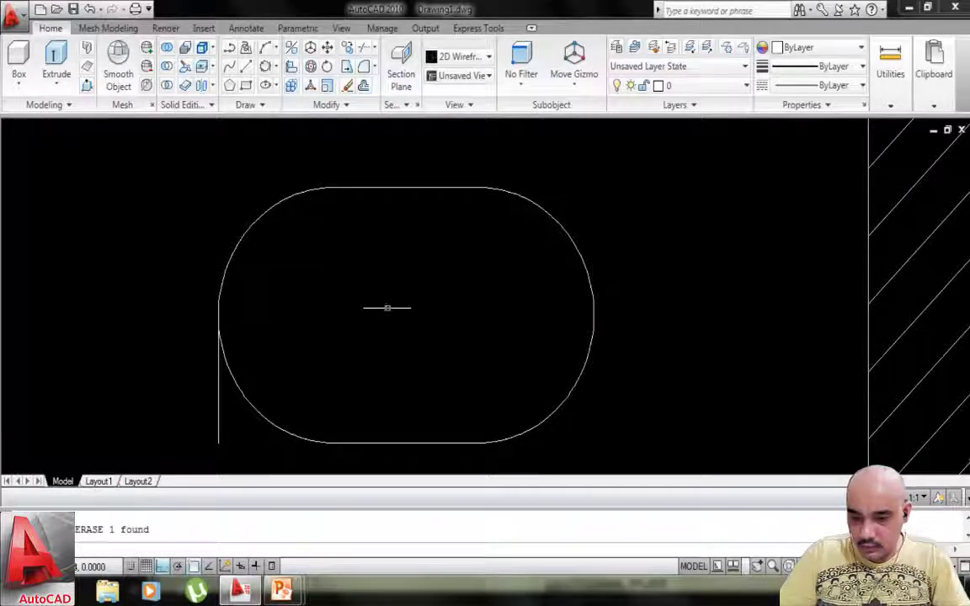
{"action": "left_click", "coordinate": [218, 407]}
Mirror the finished slot about the plan's vertical centre line, keeping the original.
{"action": "scroll", "coordinate": [218, 407], "scroll_direction": "down", "scroll_amount": 5}
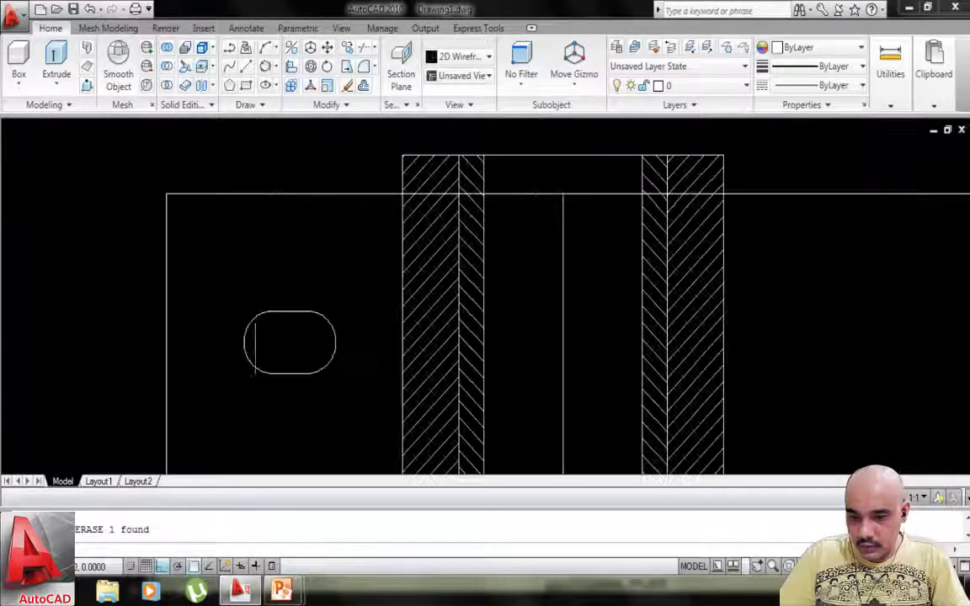
{"action": "scroll", "coordinate": [292, 342], "scroll_direction": "down", "scroll_amount": 3}
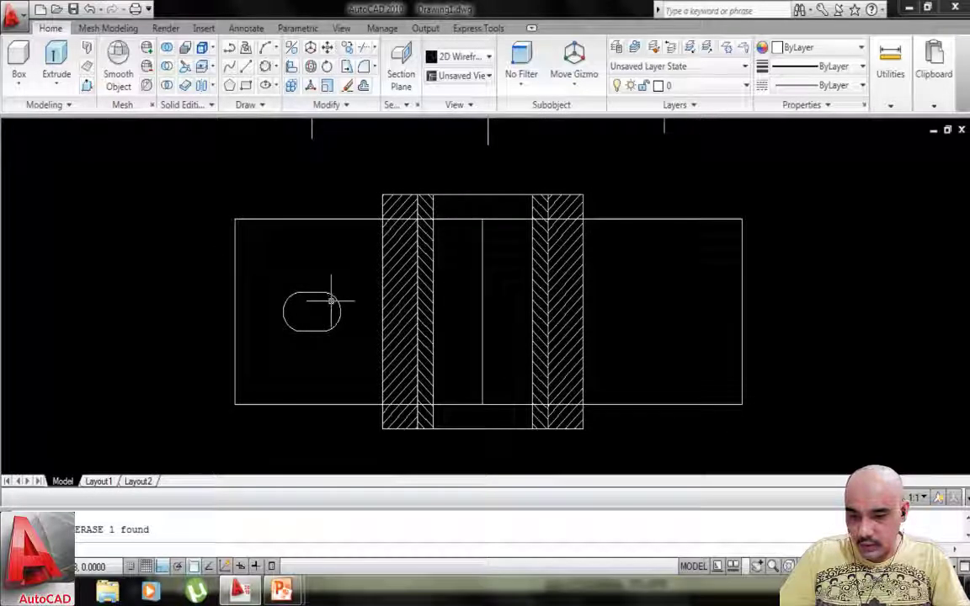
{"action": "type", "text": "mi"}
{"action": "key", "text": "Return"}
{"action": "left_click", "coordinate": [353, 275]}
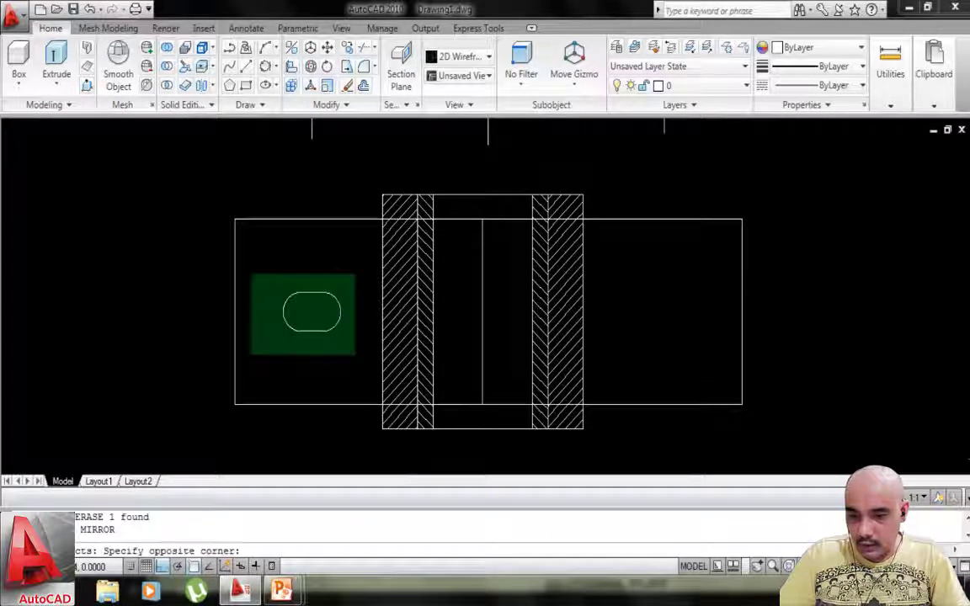
{"action": "left_click", "coordinate": [262, 353]}
{"action": "key", "text": "Return"}
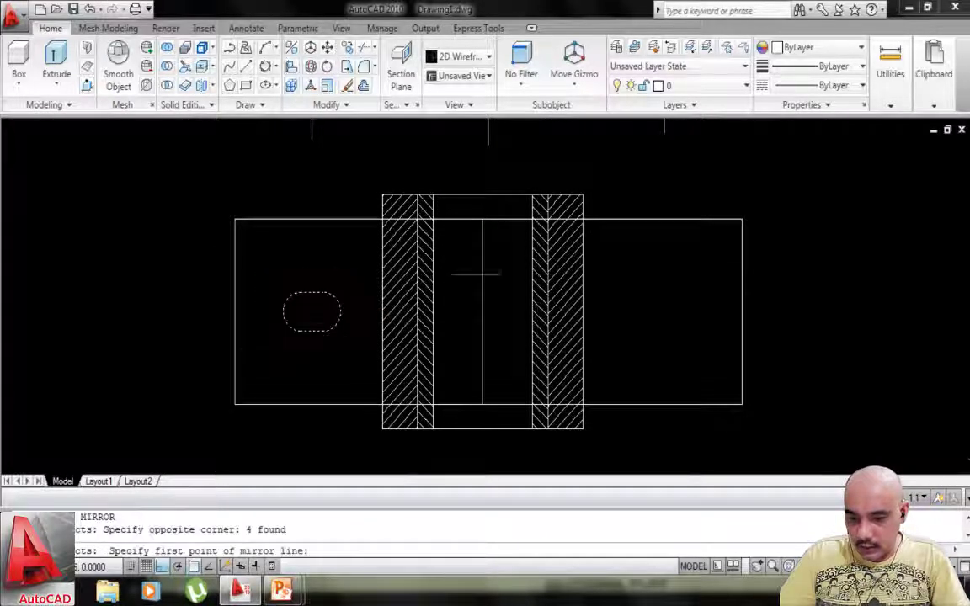
{"action": "left_click", "coordinate": [482, 220]}
{"action": "left_click", "coordinate": [480, 402]}
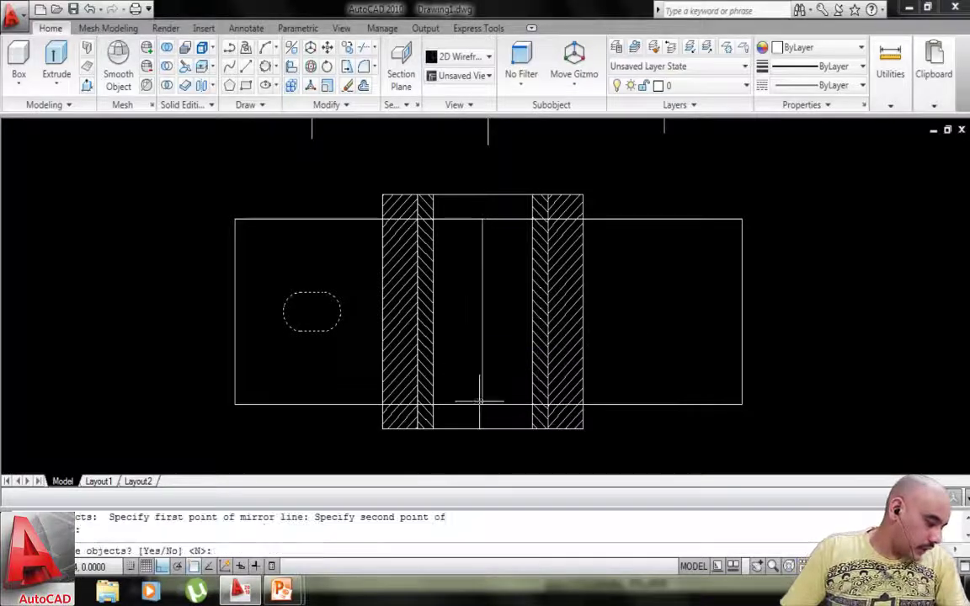
{"action": "key", "text": "Return"}
Trim the base's upper and lower edges where they cross the bore between the bush walls in plan.
{"action": "scroll", "coordinate": [533, 315], "scroll_direction": "down", "scroll_amount": 3}
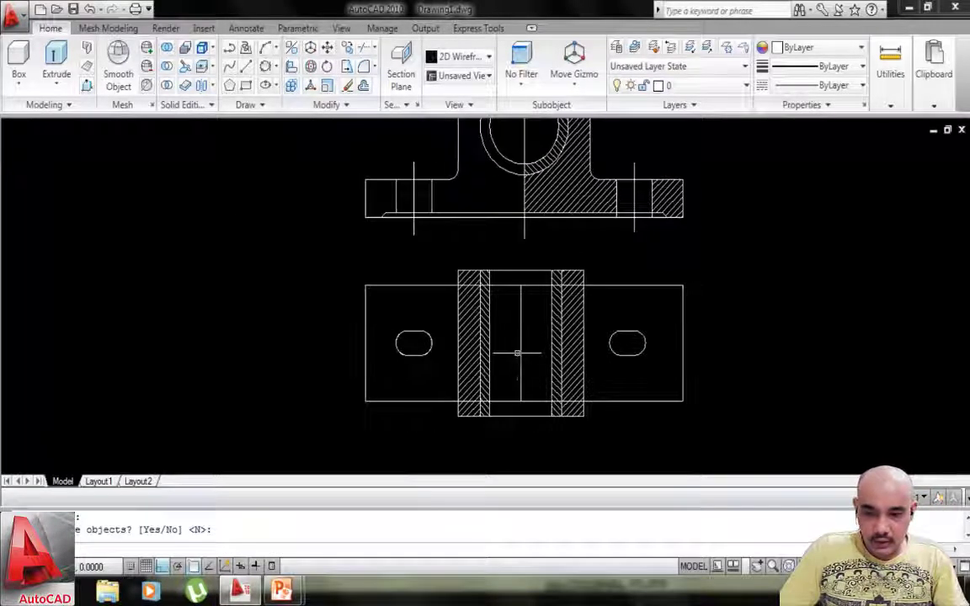
{"action": "scroll", "coordinate": [515, 390], "scroll_direction": "up", "scroll_amount": 2}
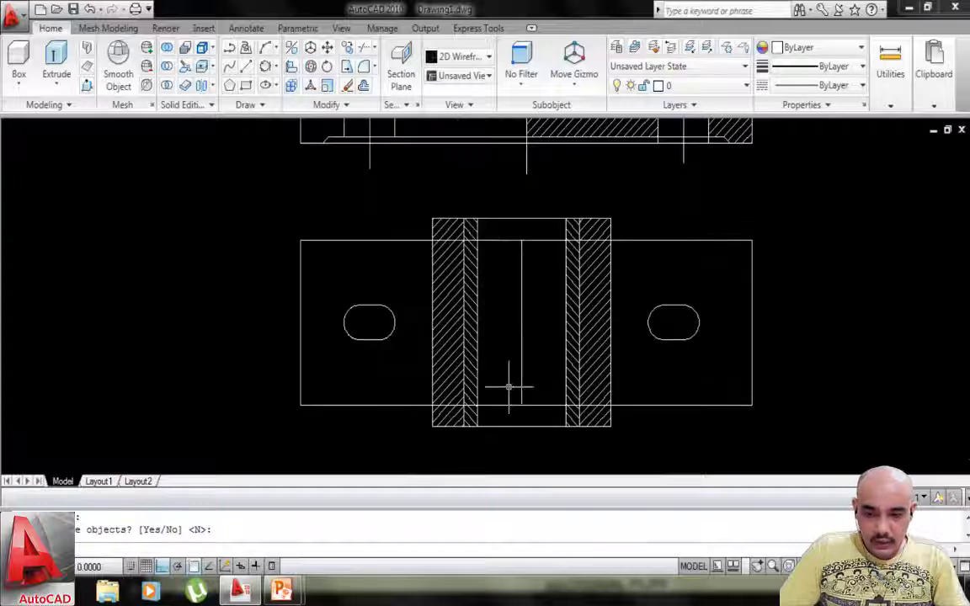
{"action": "type", "text": "tr"}
{"action": "key", "text": "Return"}
{"action": "key", "text": "Return"}
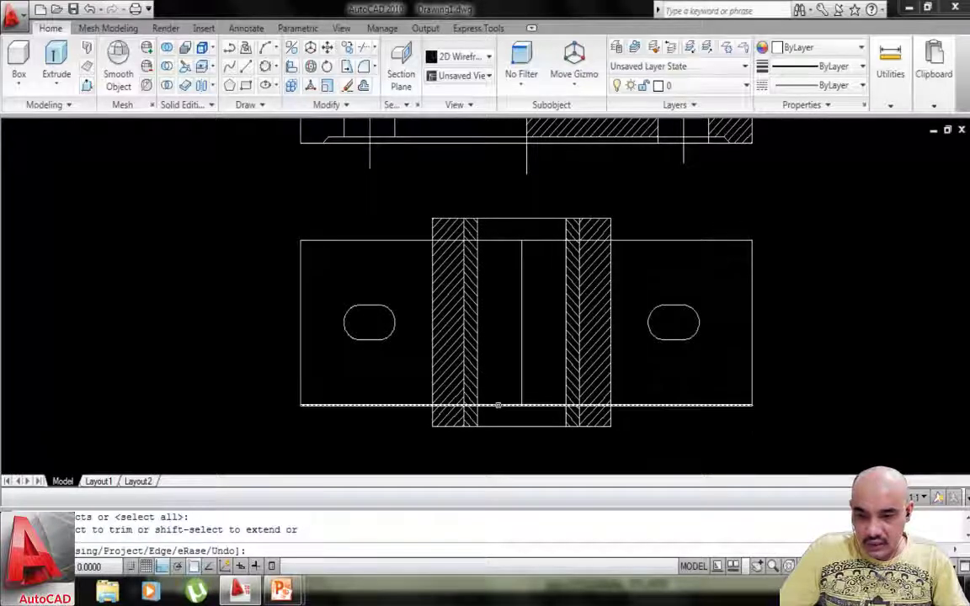
{"action": "left_click", "coordinate": [498, 405]}
{"action": "left_click", "coordinate": [542, 405]}
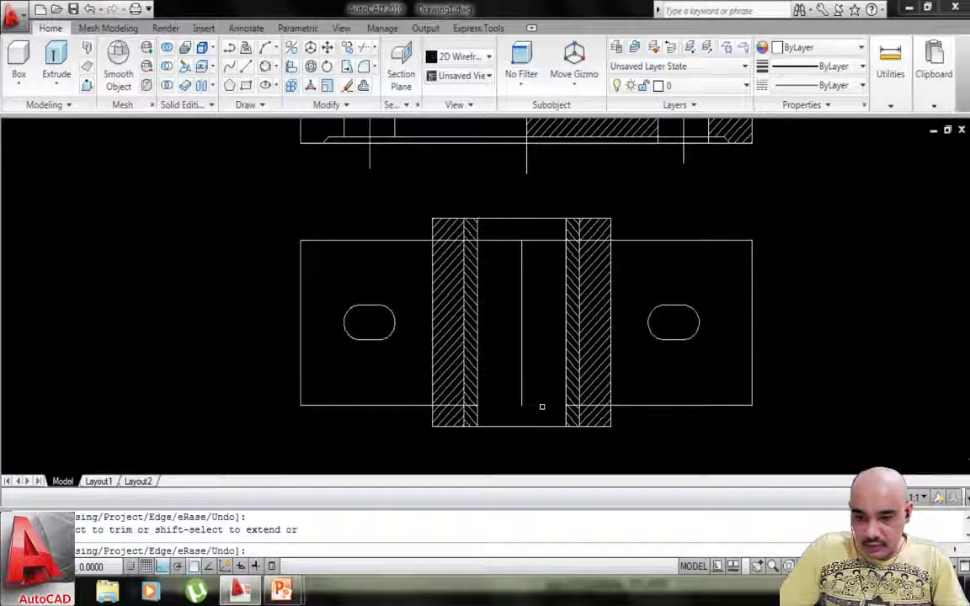
{"action": "left_click", "coordinate": [504, 241]}
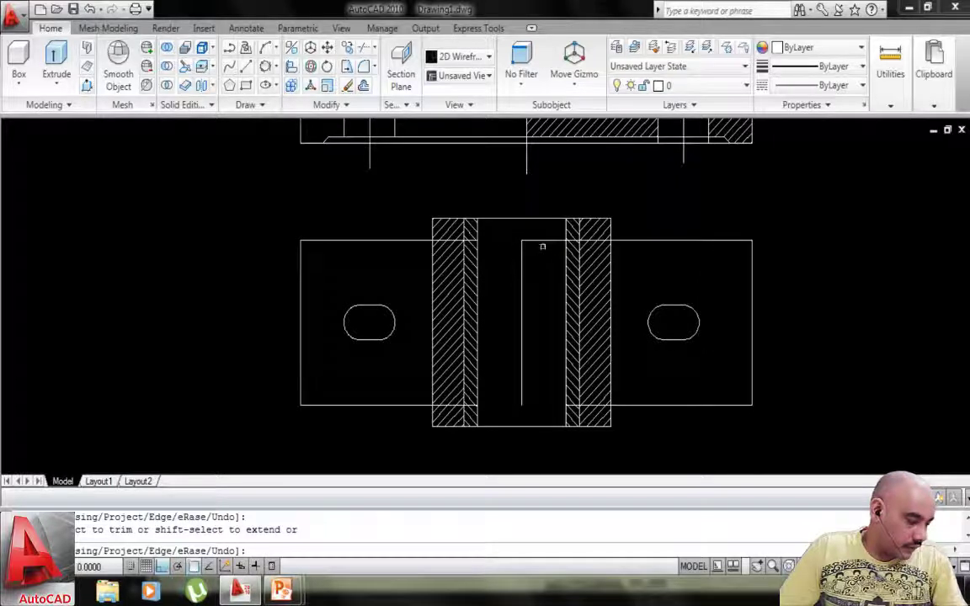
{"action": "key", "text": "Escape"}
Stretch both ends of the plan's vertical centre line beyond the bearing's upper and lower edges.
{"action": "left_click", "coordinate": [521, 278]}
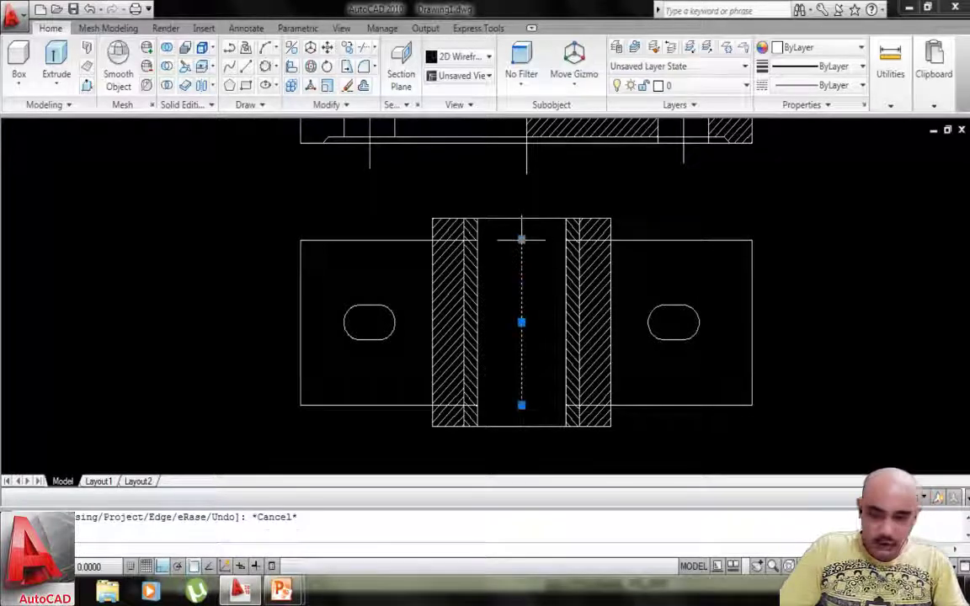
{"action": "left_click", "coordinate": [522, 240]}
{"action": "left_click", "coordinate": [521, 208]}
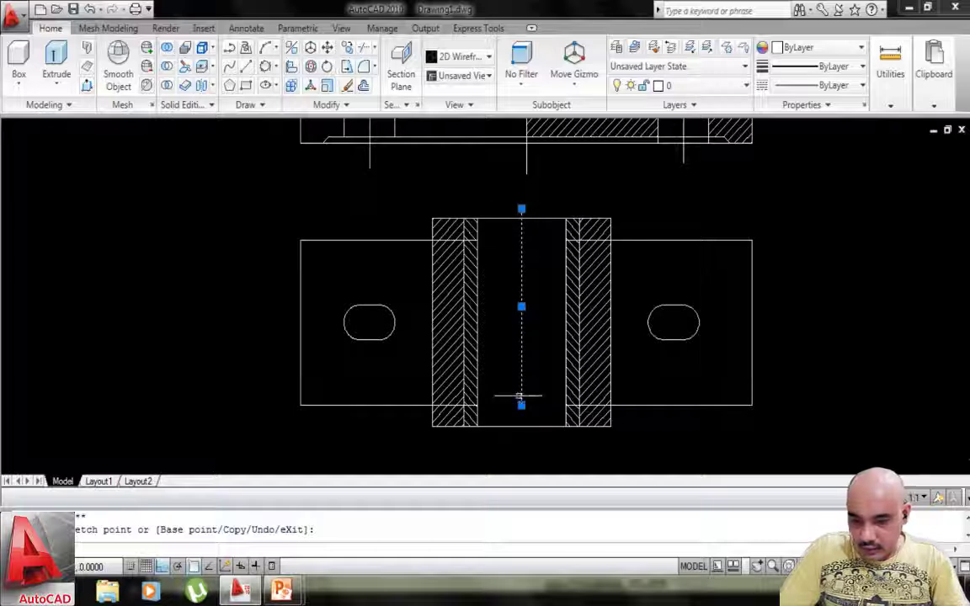
{"action": "left_click", "coordinate": [521, 441]}
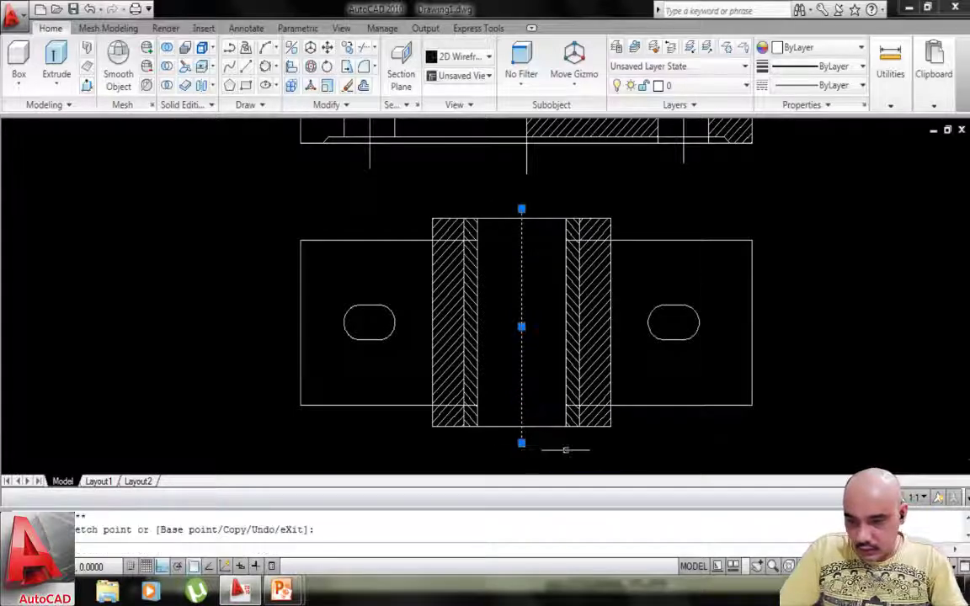
{"action": "key", "text": "Escape"}
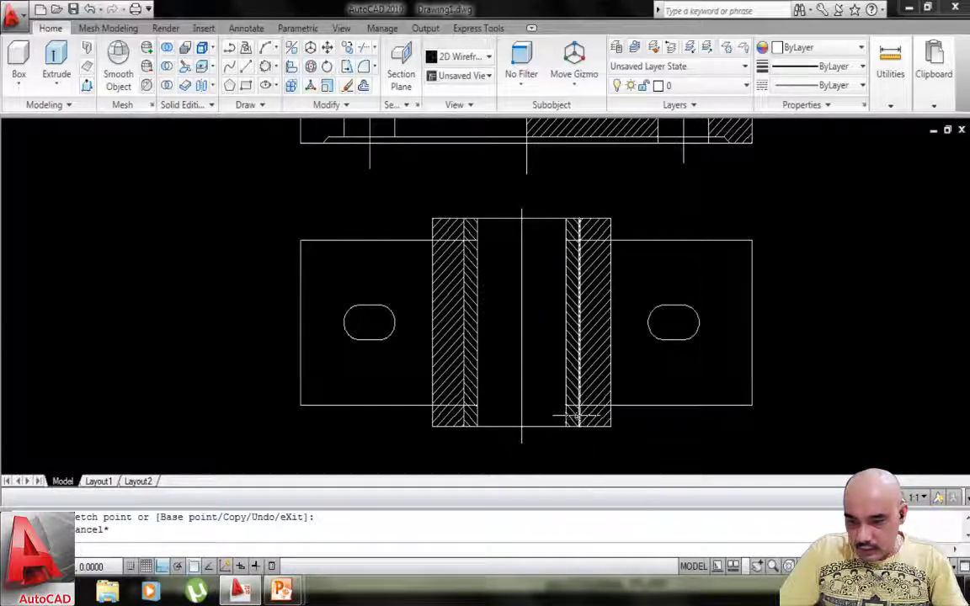
Draw a vertical projection line from the left end of the front view's base recess down into the plan.
{"action": "middle_click_drag", "start_coordinate": [498, 368], "coordinate": [522, 393]}
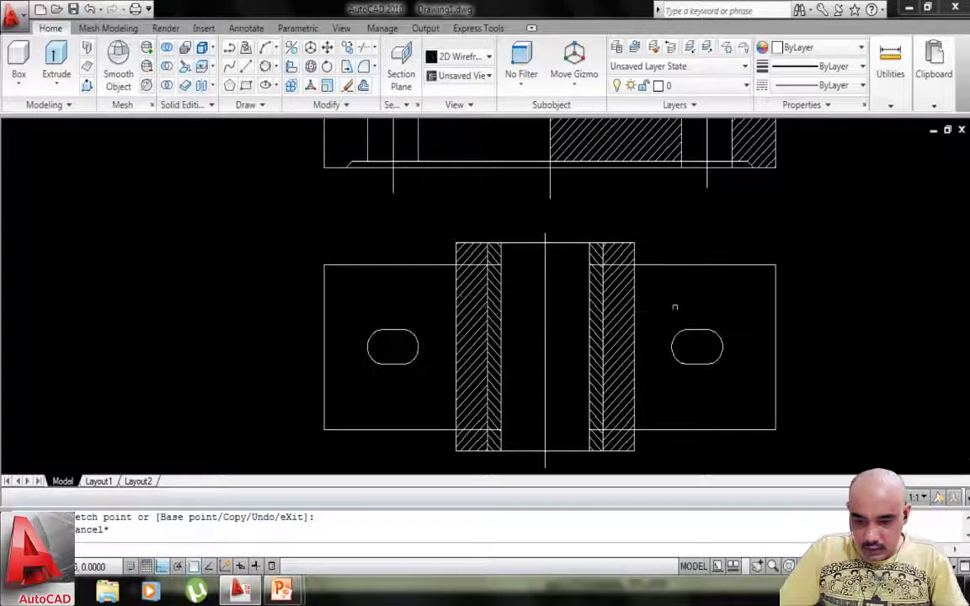
{"action": "scroll", "coordinate": [665, 305], "scroll_direction": "up", "scroll_amount": 2}
{"action": "scroll", "coordinate": [435, 240], "scroll_direction": "down", "scroll_amount": 4}
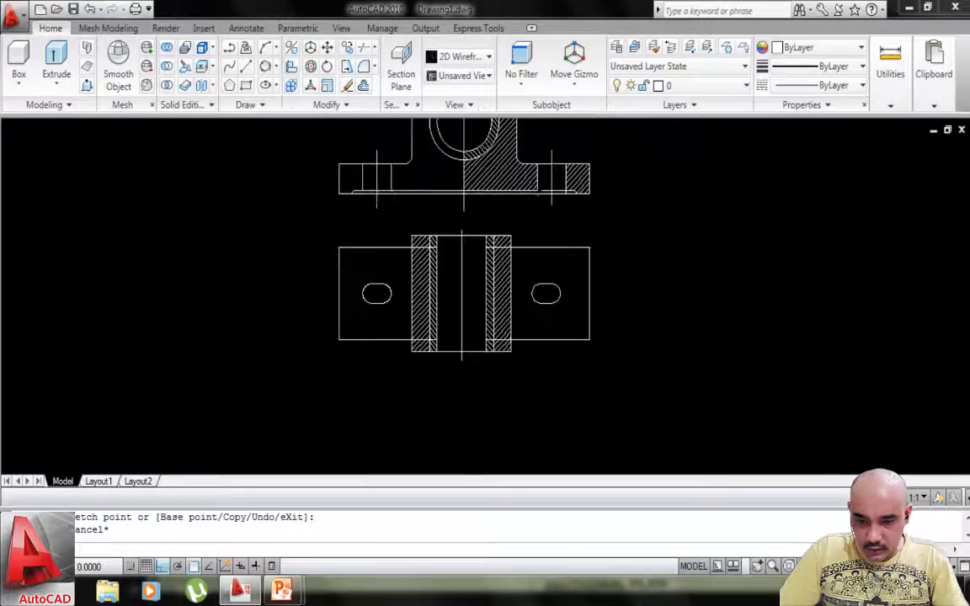
{"action": "scroll", "coordinate": [500, 152], "scroll_direction": "up", "scroll_amount": 1}
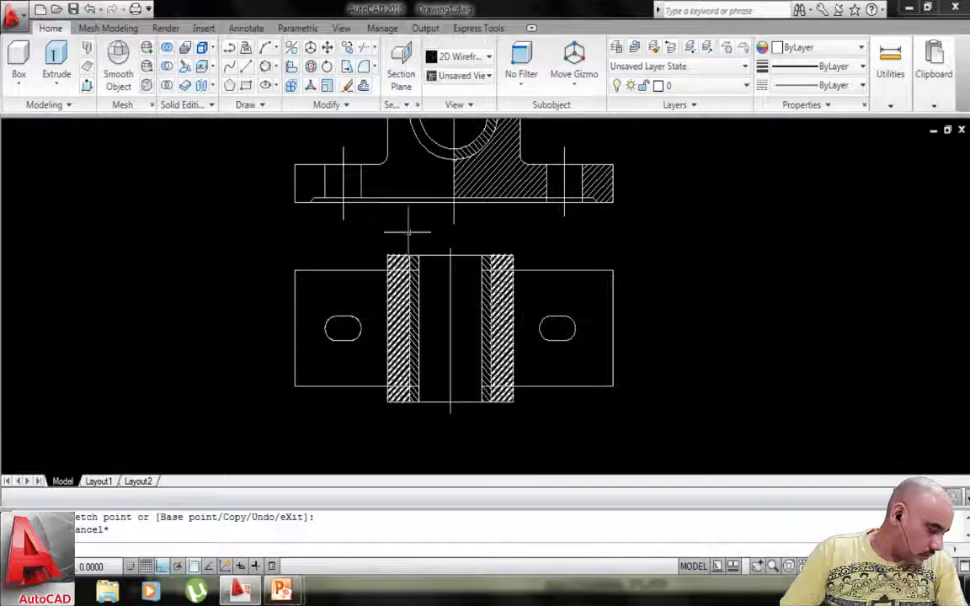
{"action": "scroll", "coordinate": [330, 206], "scroll_direction": "up", "scroll_amount": 2}
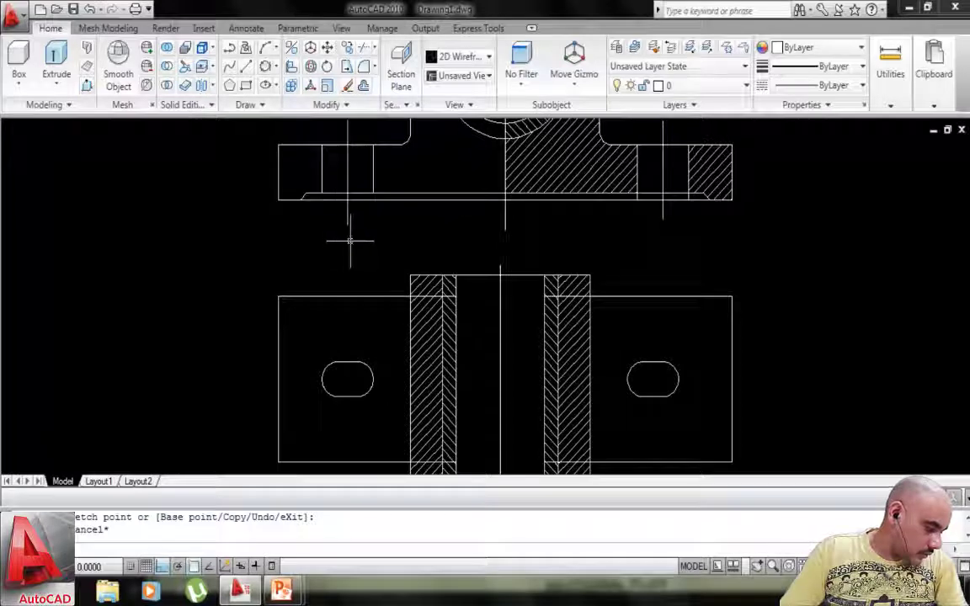
{"action": "type", "text": "l"}
{"action": "key", "text": "Return"}
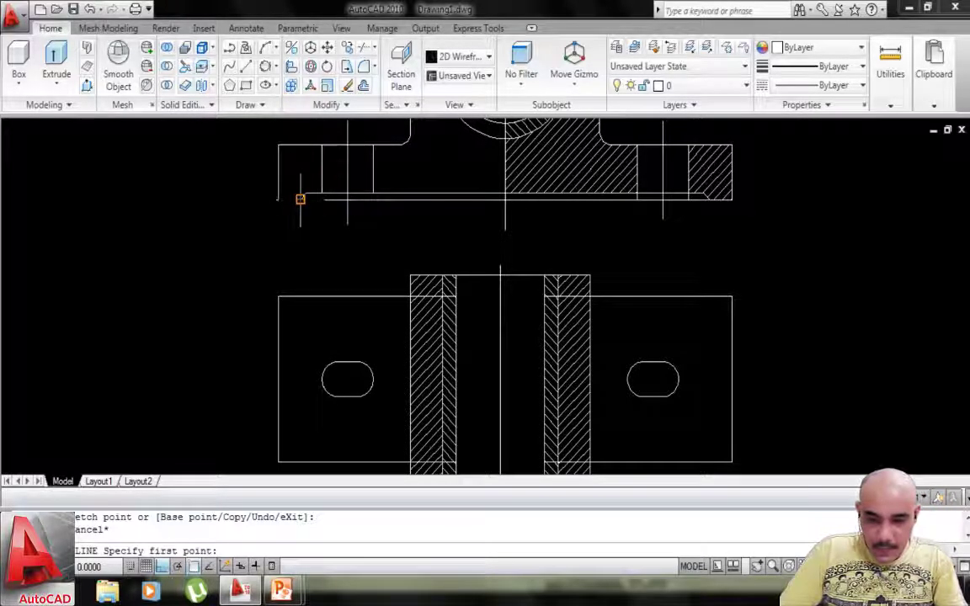
{"action": "left_click", "coordinate": [300, 199]}
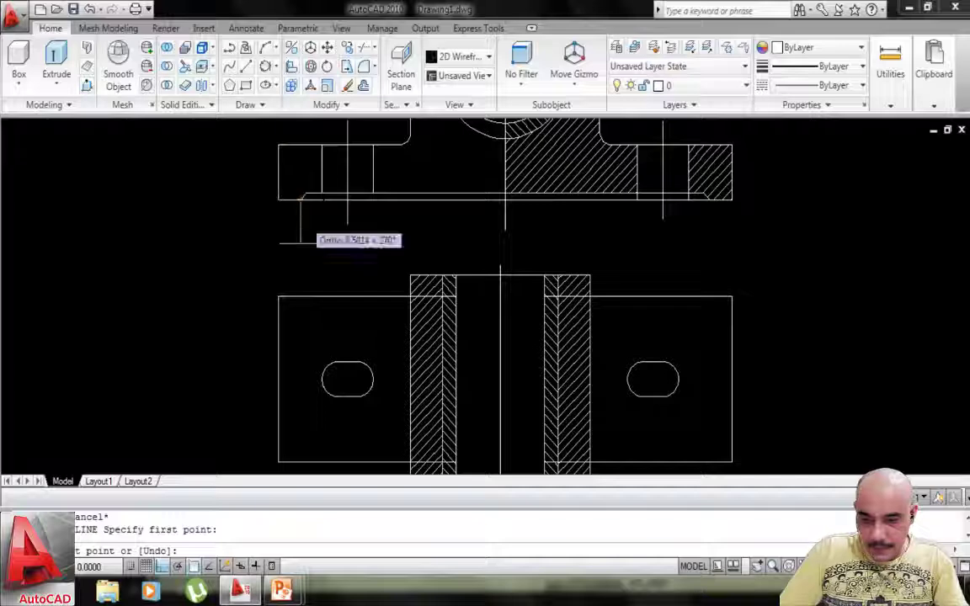
{"action": "left_click", "coordinate": [306, 440]}
{"action": "key", "text": "Return"}
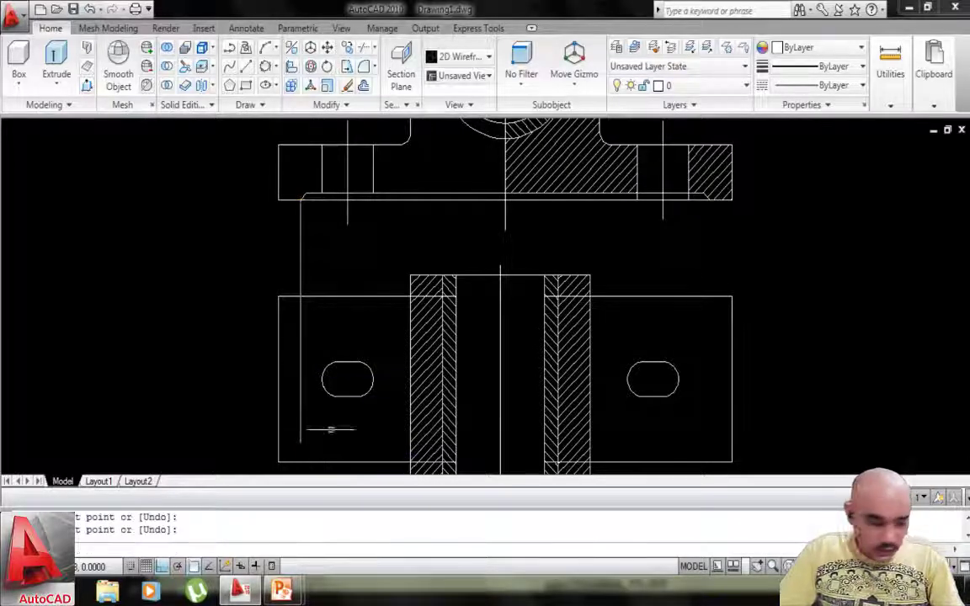
Draw a vertical projection line from the right end of the base recess down into the plan.
{"action": "key", "text": "Return"}
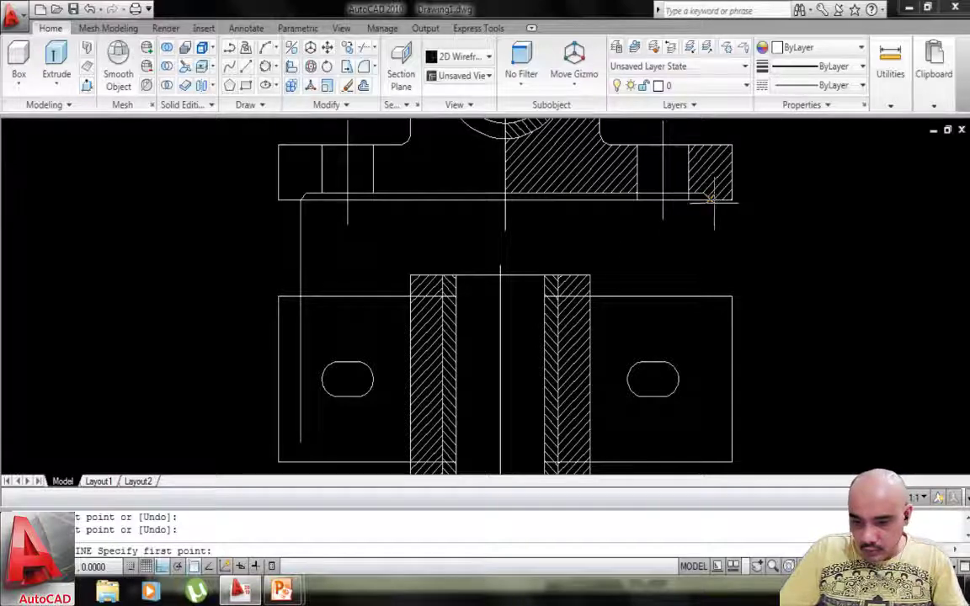
{"action": "left_click", "coordinate": [710, 199]}
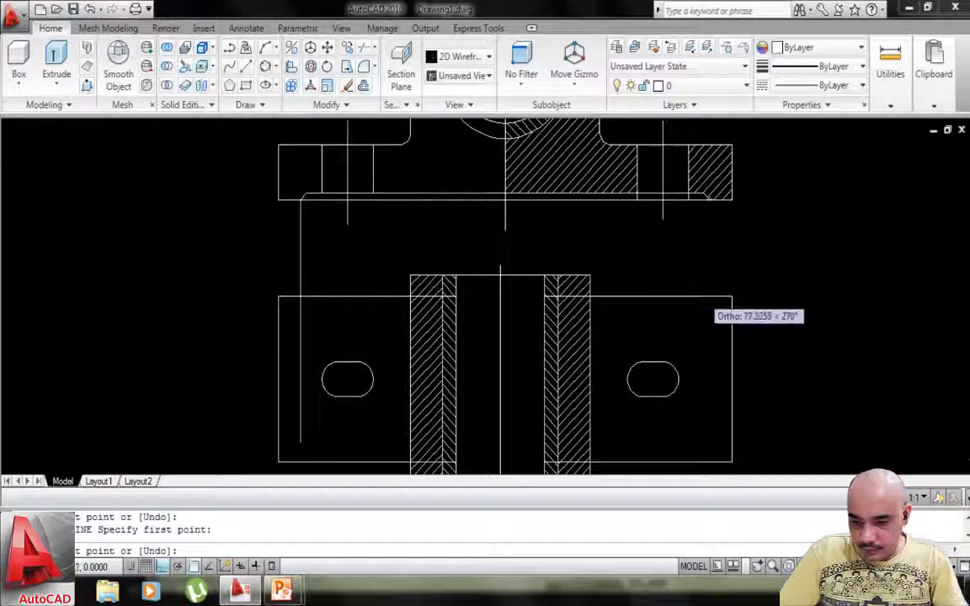
{"action": "left_click", "coordinate": [705, 438]}
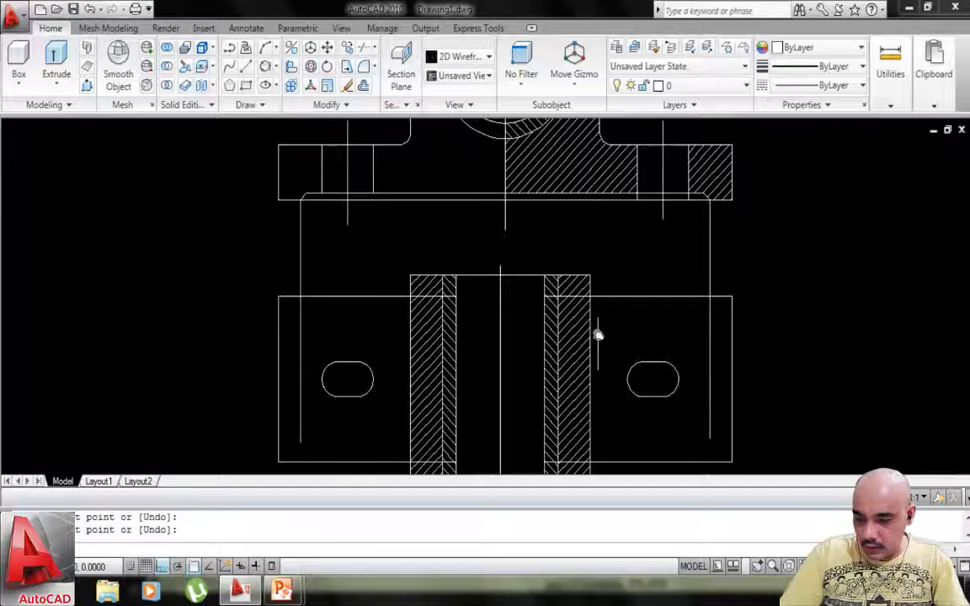
Offset the upper edge of the base's left part in the plan inward by 12 for the recess outline.
{"action": "middle_click_drag", "start_coordinate": [597, 335], "coordinate": [599, 297]}
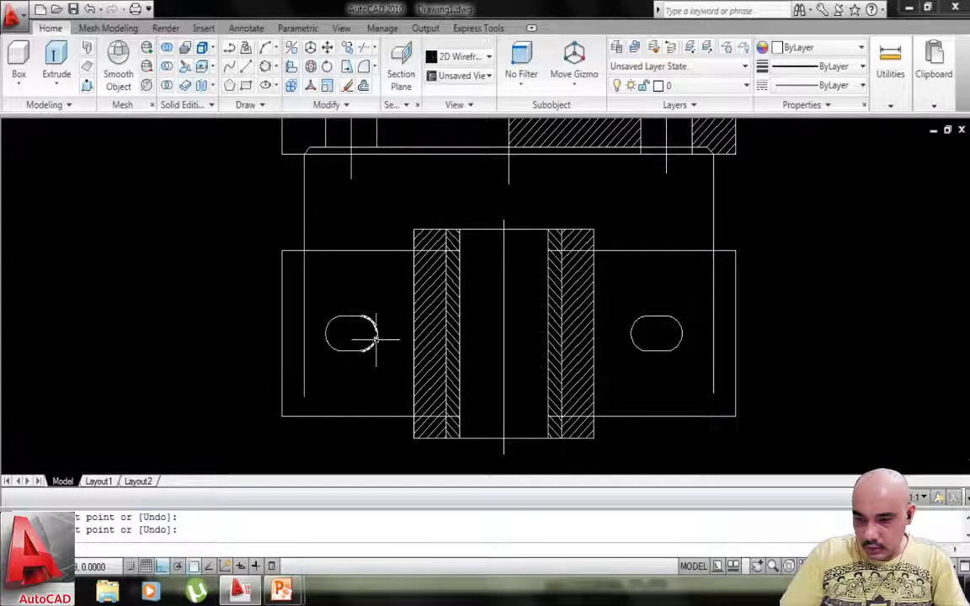
{"action": "scroll", "coordinate": [352, 370], "scroll_direction": "up", "scroll_amount": 2}
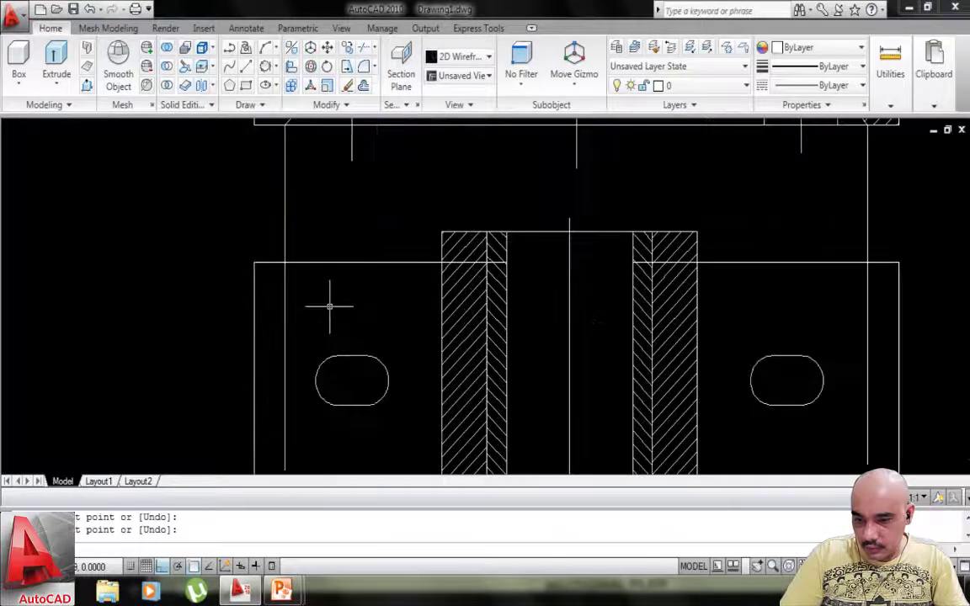
{"action": "scroll", "coordinate": [335, 337], "scroll_direction": "down", "scroll_amount": 2}
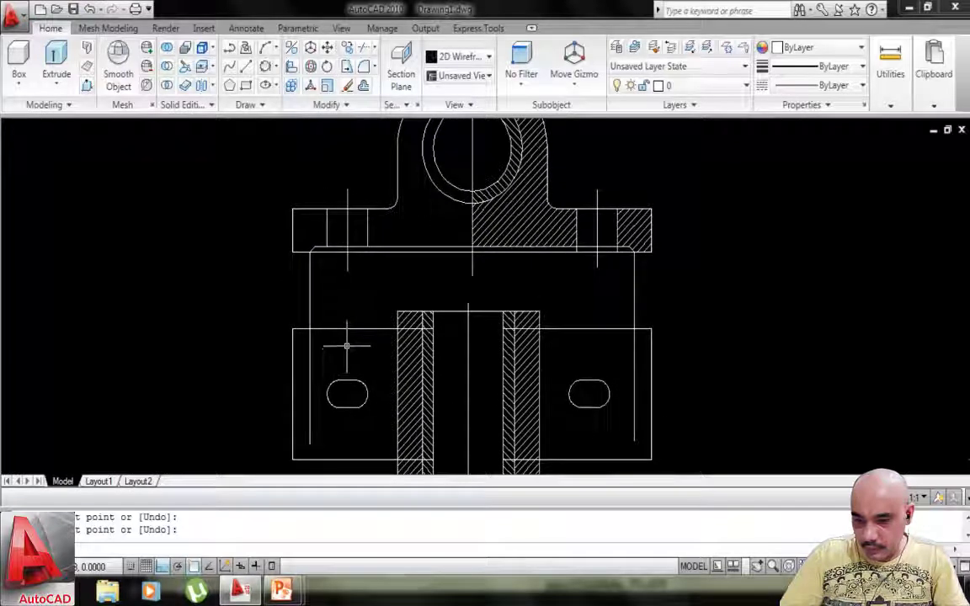
{"action": "scroll", "coordinate": [328, 346], "scroll_direction": "up", "scroll_amount": 2}
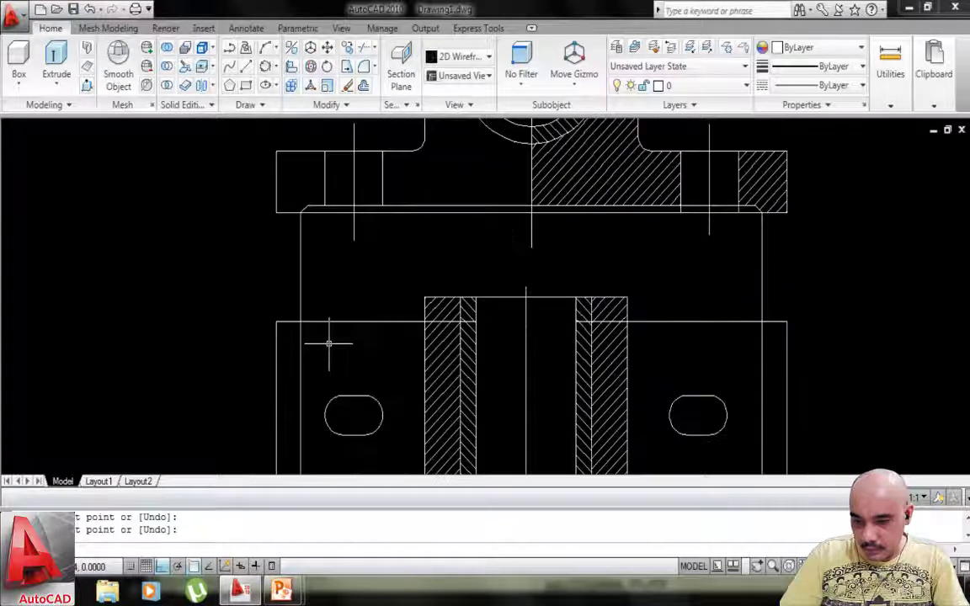
{"action": "middle_click_drag", "start_coordinate": [328, 344], "coordinate": [371, 334]}
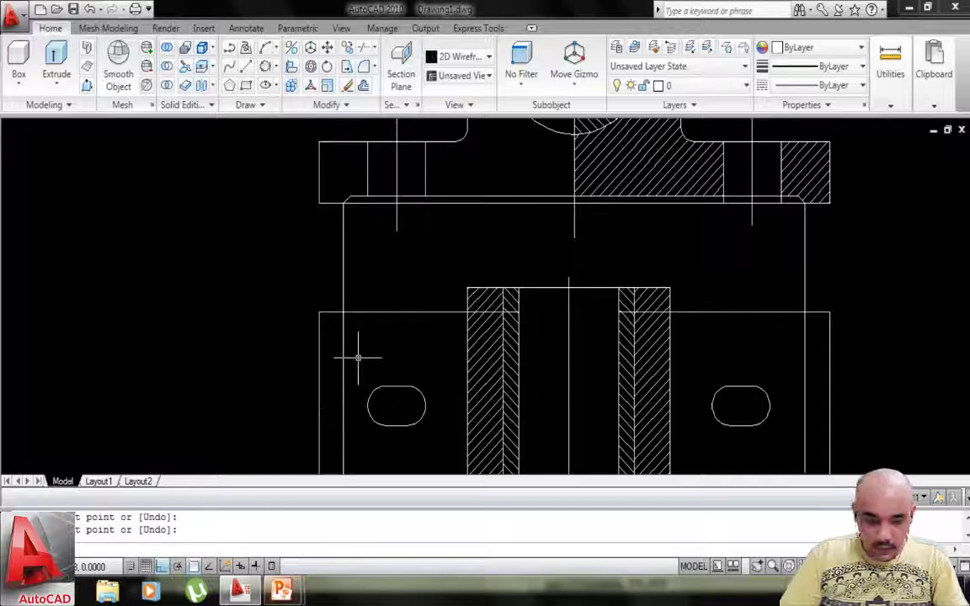
{"action": "type", "text": "o"}
{"action": "key", "text": "Return"}
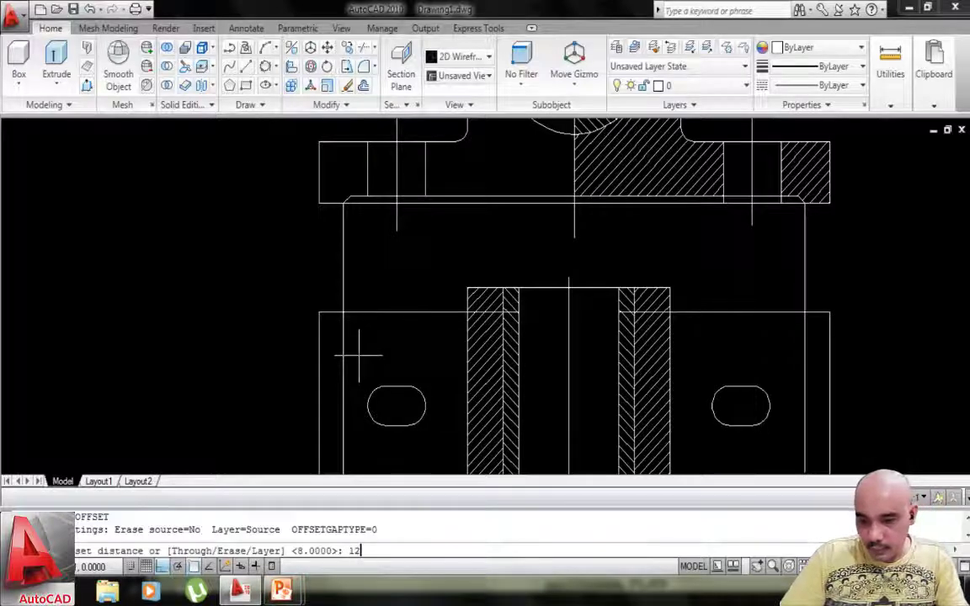
{"action": "type", "text": "12"}
{"action": "key", "text": "Return"}
{"action": "left_click", "coordinate": [384, 312]}
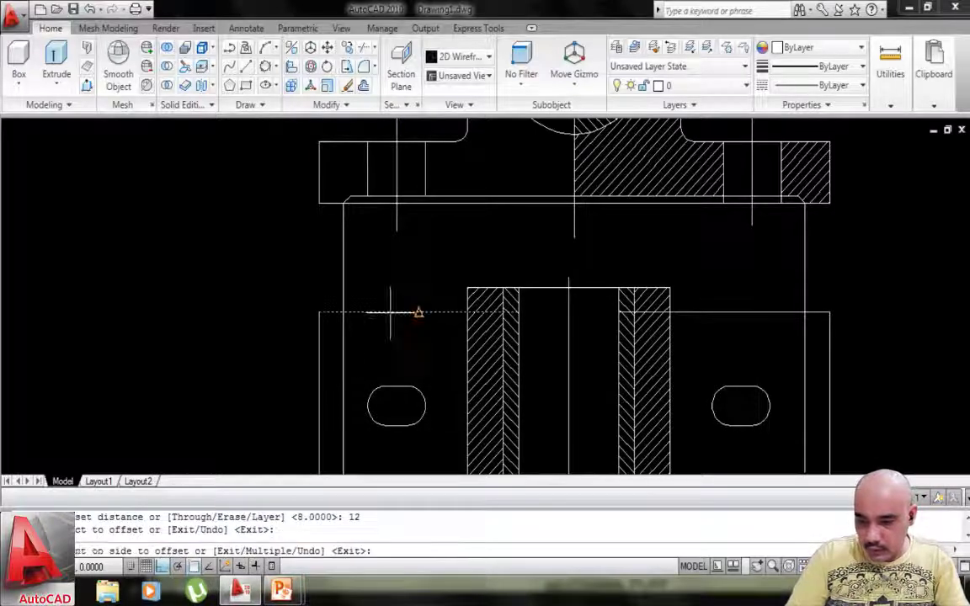
{"action": "left_click", "coordinate": [395, 342]}
Offset the lower edge of the base's left part in the plan inward by the same 12.
{"action": "middle_click_drag", "start_coordinate": [405, 346], "coordinate": [412, 255]}
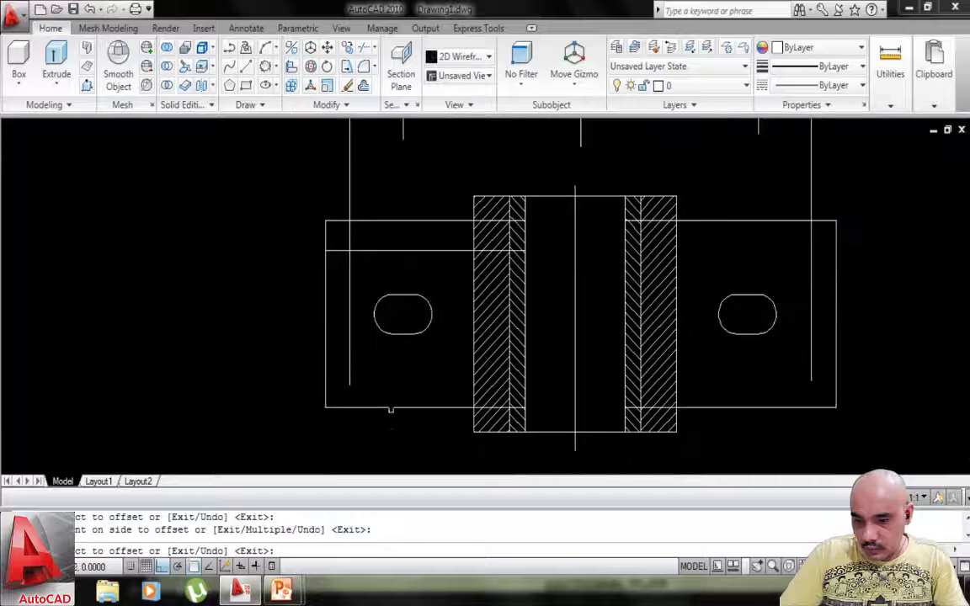
{"action": "left_click", "coordinate": [390, 409]}
{"action": "left_click", "coordinate": [392, 386]}
{"action": "key", "text": "Escape"}
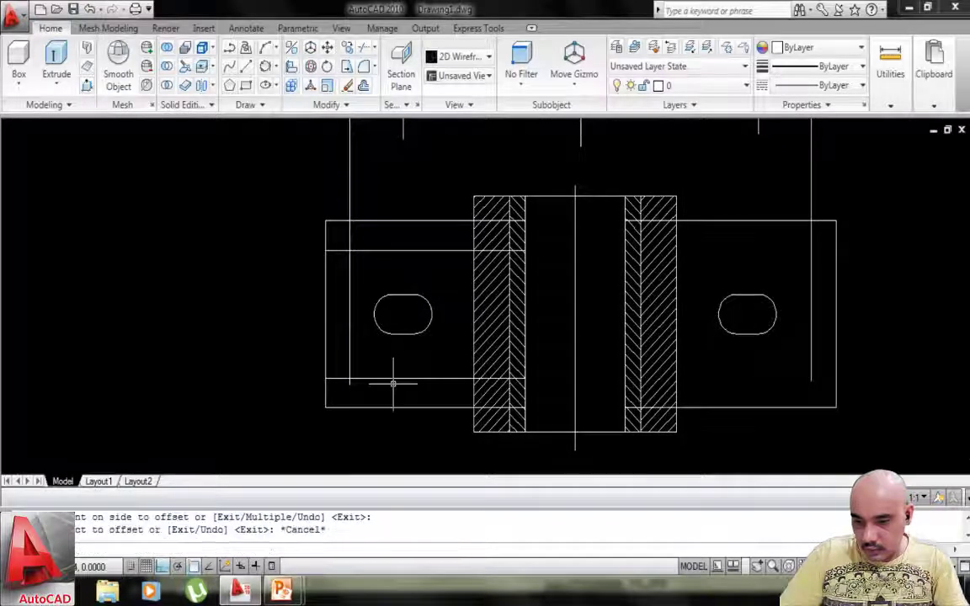
Trim the left projection line and both offset edges where they overrun the recess's left corners in the plan.
{"action": "type", "text": "tr"}
{"action": "key", "text": "Return"}
{"action": "key", "text": "Return"}
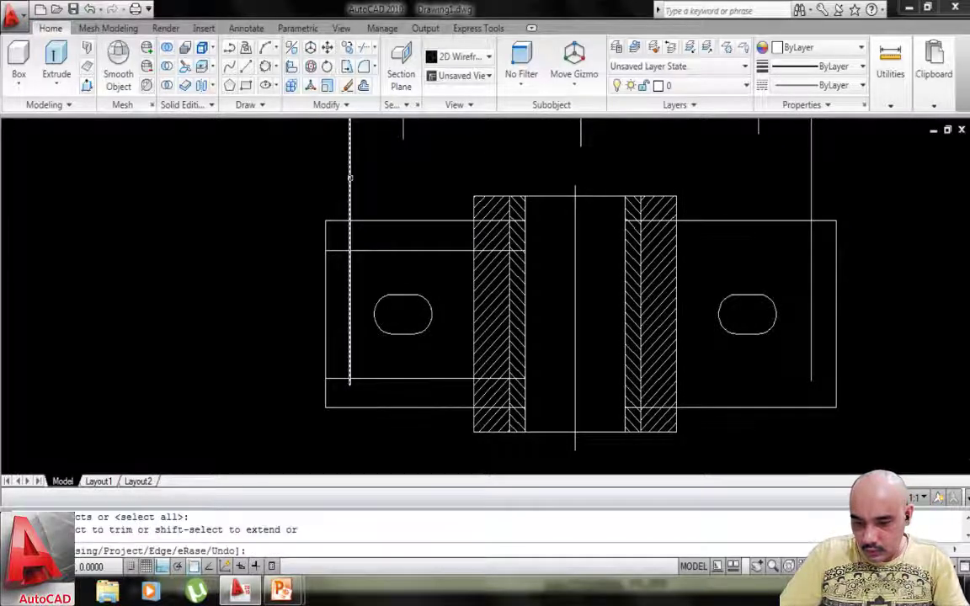
{"action": "left_click", "coordinate": [349, 192]}
{"action": "left_click", "coordinate": [338, 250]}
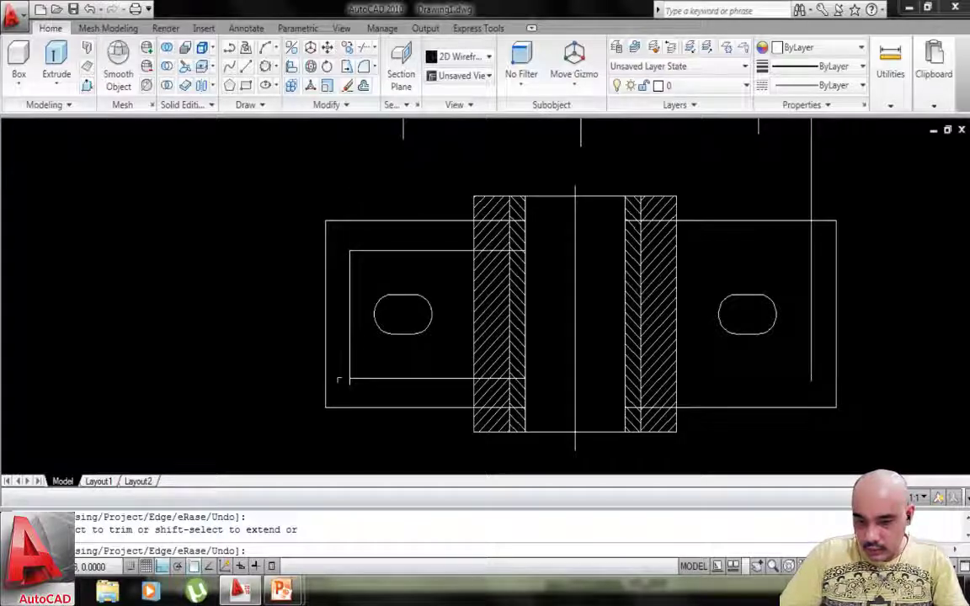
{"action": "scroll", "coordinate": [365, 394], "scroll_direction": "up", "scroll_amount": 5}
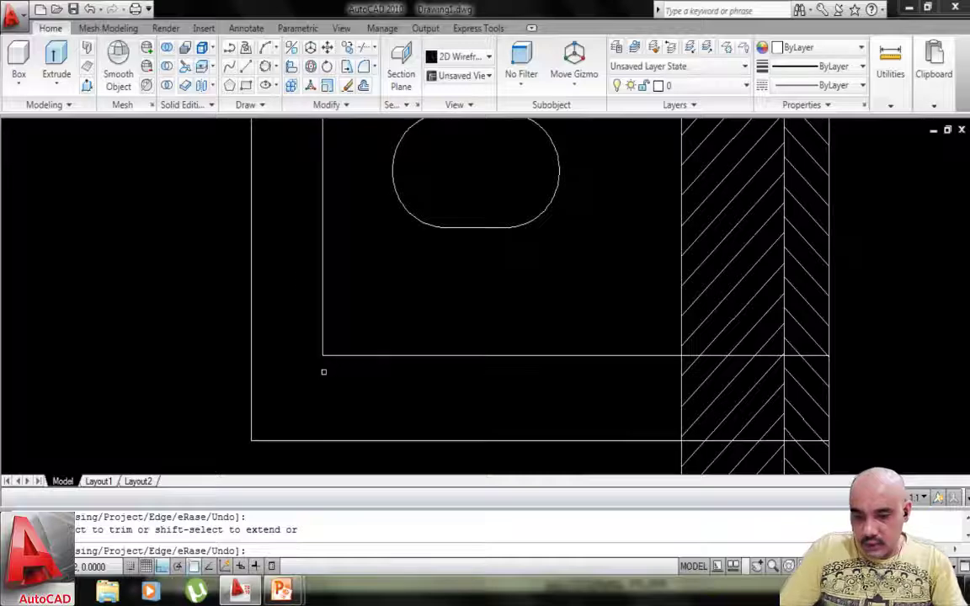
{"action": "scroll", "coordinate": [323, 371], "scroll_direction": "down", "scroll_amount": 5}
{"action": "scroll", "coordinate": [374, 361], "scroll_direction": "up", "scroll_amount": 4}
{"action": "middle_click_drag", "start_coordinate": [395, 331], "coordinate": [413, 338]}
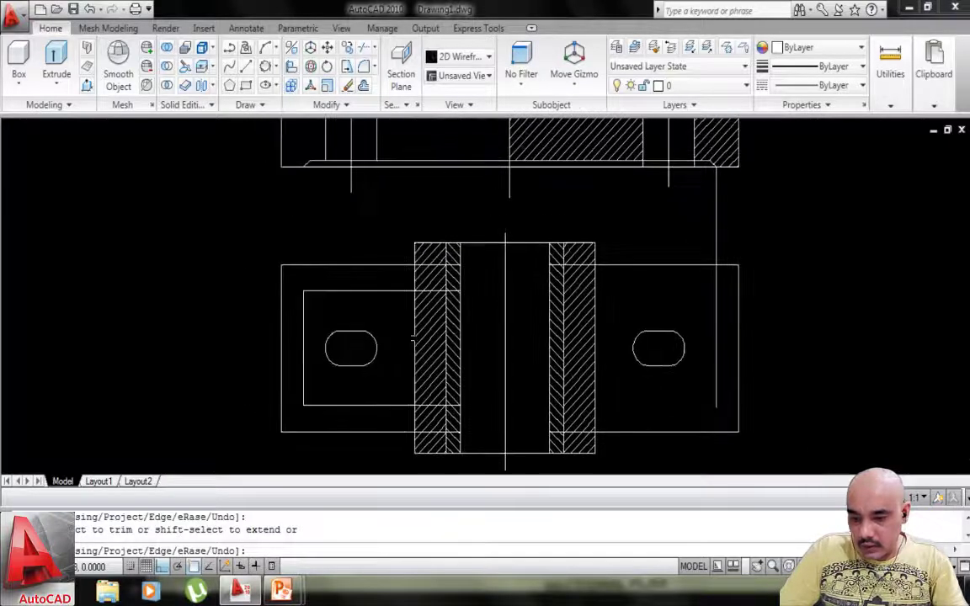
{"action": "key", "text": "Escape"}
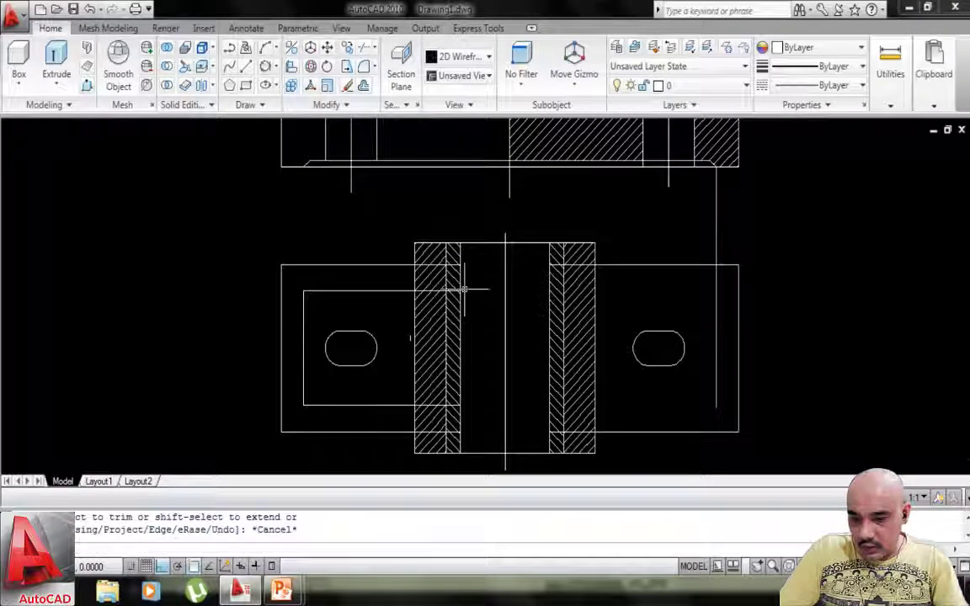
Mirror the three left recess lines about the plan's vertical centre line, keeping the originals.
{"action": "type", "text": "mi"}
{"action": "key", "text": "space"}
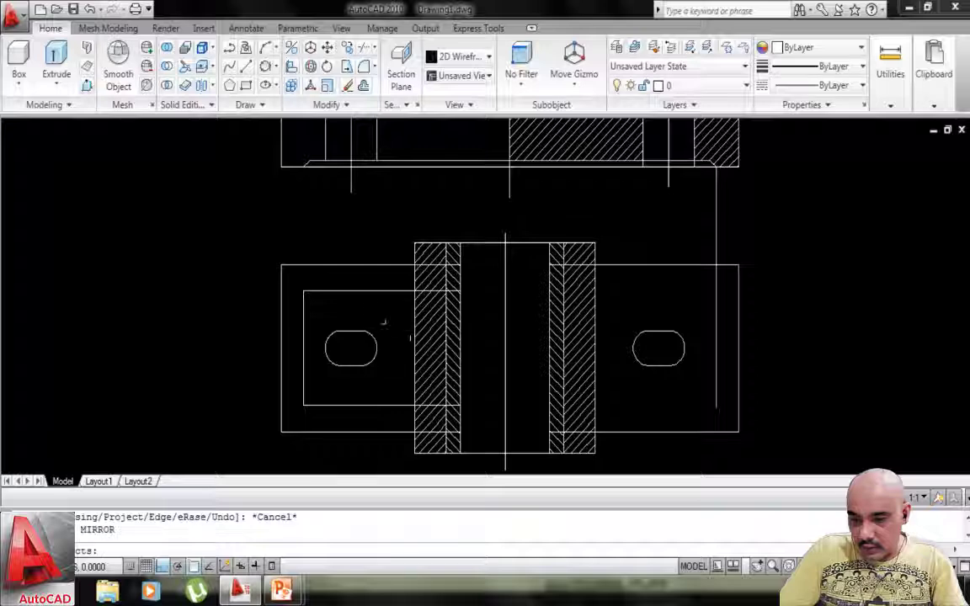
{"action": "left_click", "coordinate": [353, 288]}
{"action": "left_click", "coordinate": [352, 290]}
{"action": "left_click", "coordinate": [346, 282]}
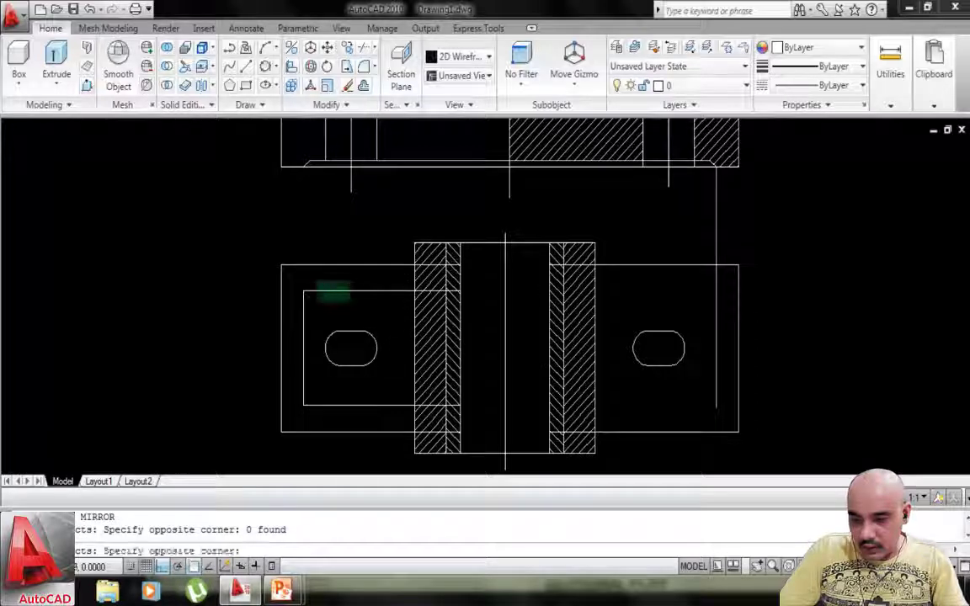
{"action": "left_click", "coordinate": [299, 310]}
{"action": "left_click", "coordinate": [336, 406]}
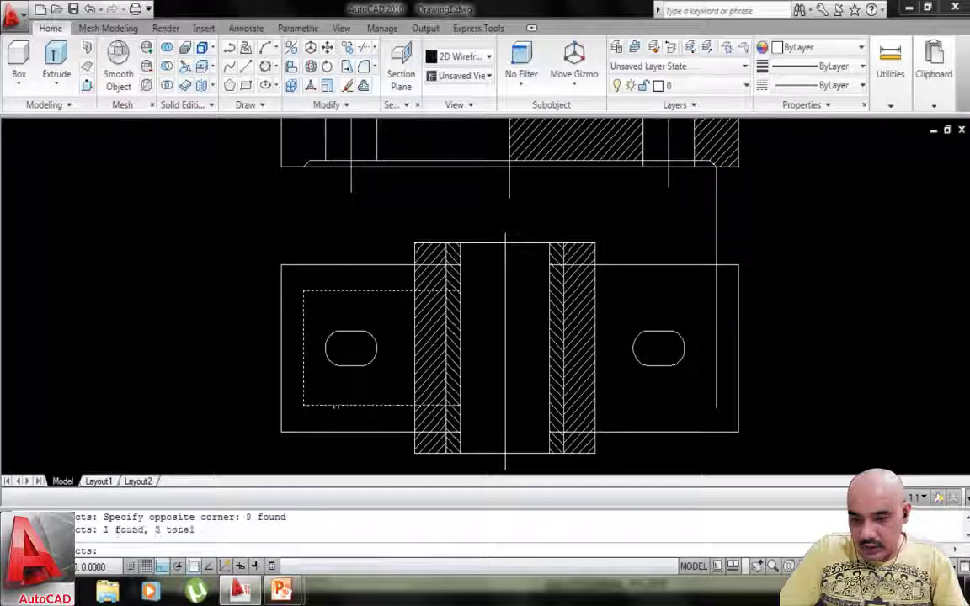
{"action": "key", "text": "space"}
{"action": "left_click", "coordinate": [506, 457]}
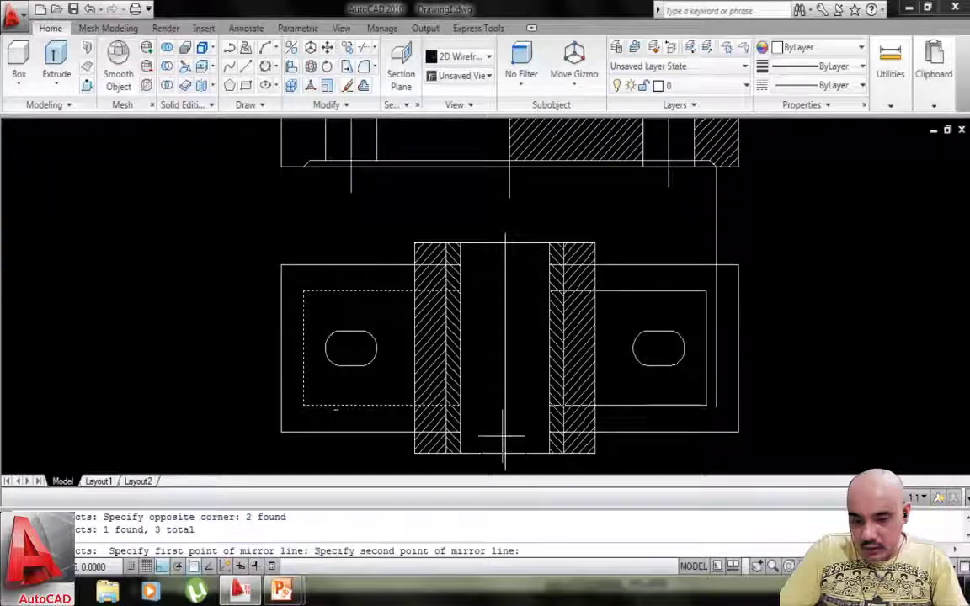
{"action": "left_click", "coordinate": [511, 224]}
{"action": "key", "text": "Return"}
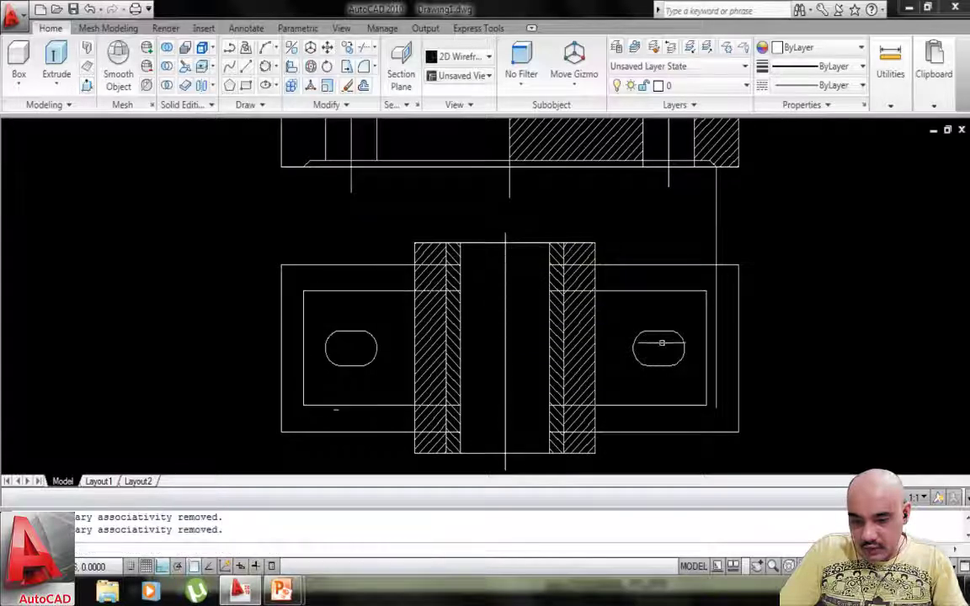
Delete the vertical projection line dropped from the right end of the front view's base recess.
{"action": "left_click", "coordinate": [715, 349]}
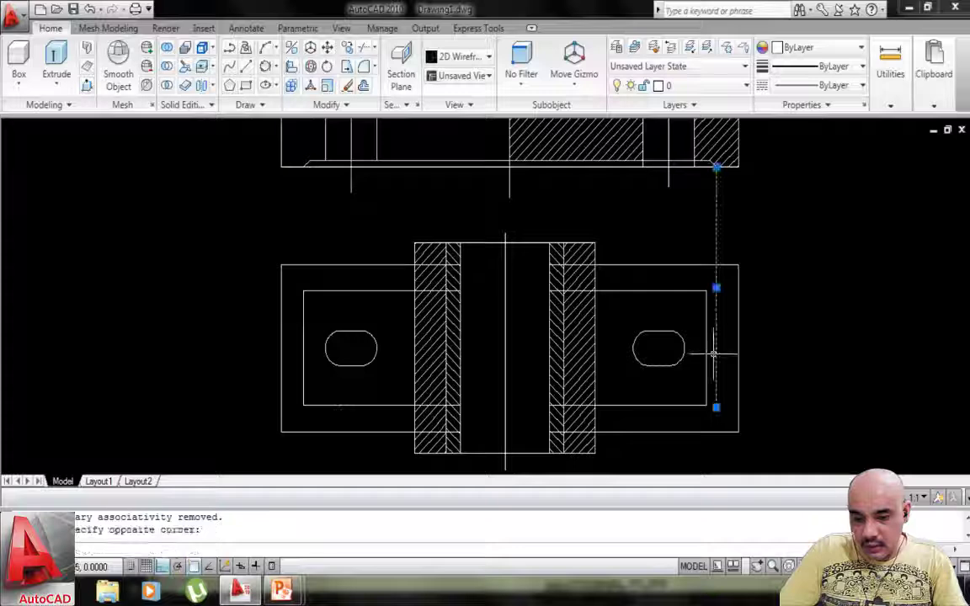
{"action": "key", "text": "Delete"}
{"action": "middle_click_drag", "start_coordinate": [444, 325], "coordinate": [524, 327]}
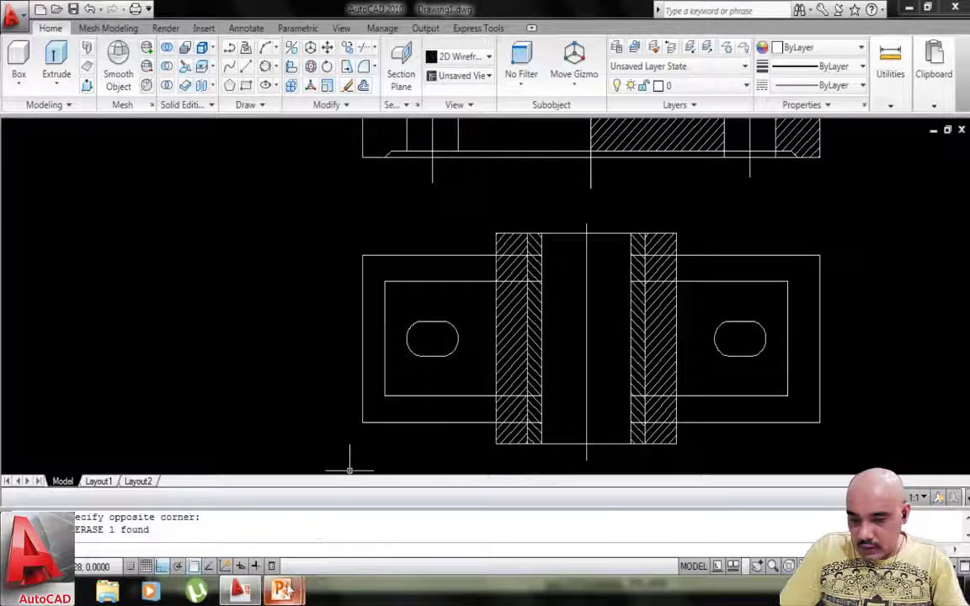
Switch to PowerPoint to check the bushed bearing's reference views, and return to AutoCAD to compare the drawn views.
{"action": "mouse_move", "coordinate": [281, 590]}
{"action": "left_click", "coordinate": [331, 539]}
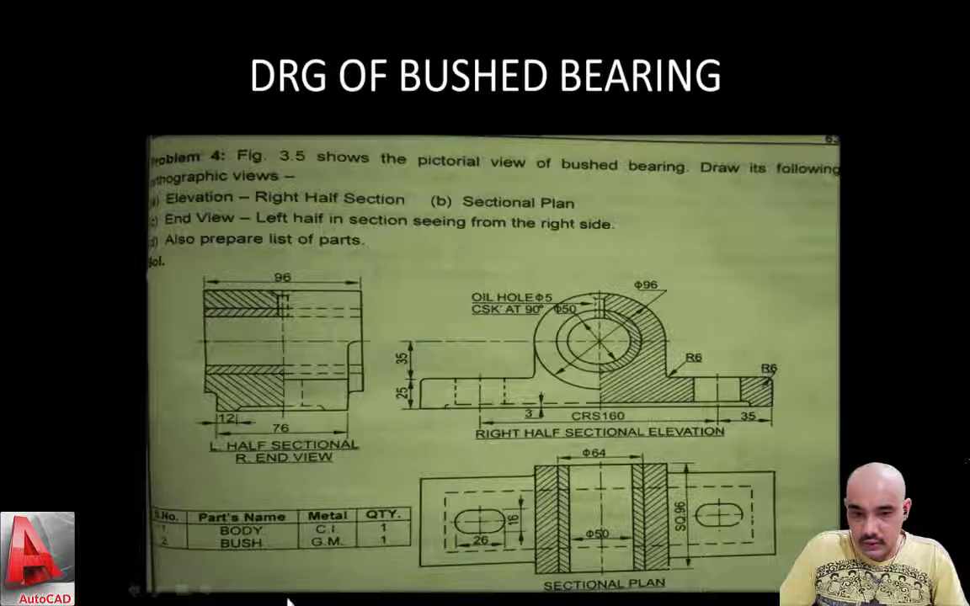
{"action": "key", "text": "super"}
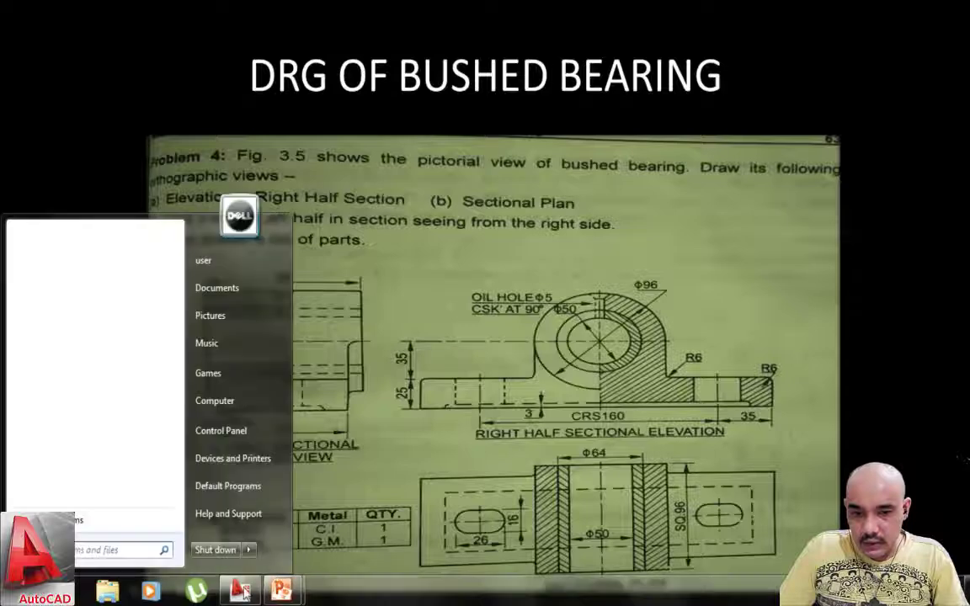
{"action": "left_click", "coordinate": [240, 592]}
{"action": "scroll", "coordinate": [443, 340], "scroll_direction": "down", "scroll_amount": 2}
{"action": "scroll", "coordinate": [484, 362], "scroll_direction": "up", "scroll_amount": 1}
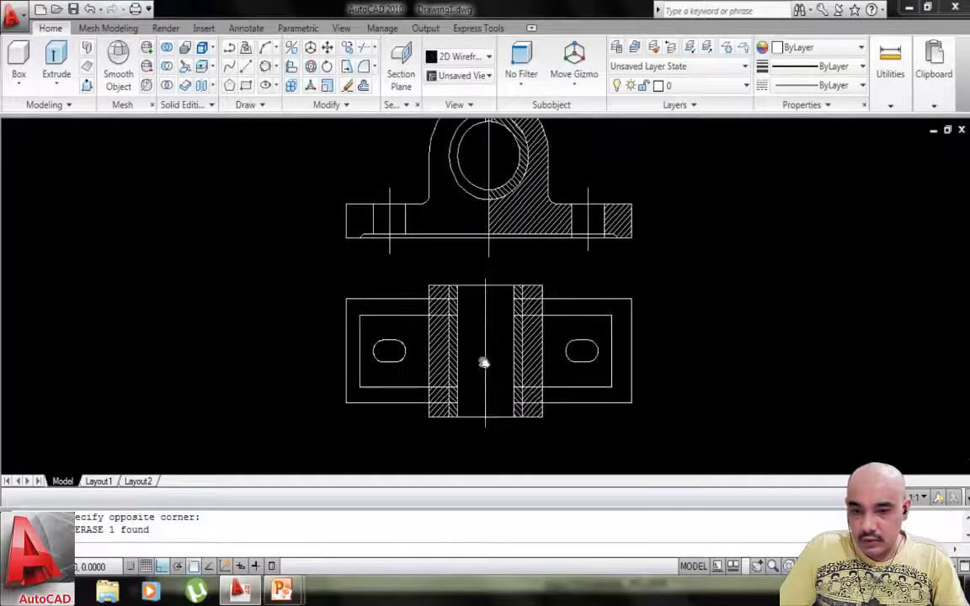
{"action": "scroll", "coordinate": [501, 320], "scroll_direction": "up", "scroll_amount": 2}
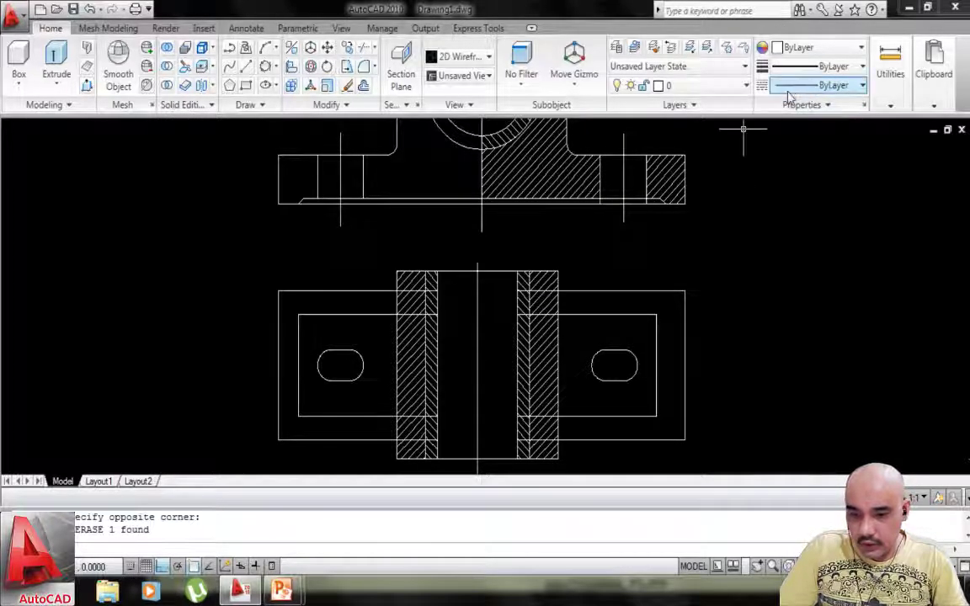
{"action": "scroll", "coordinate": [628, 240], "scroll_direction": "down", "scroll_amount": 2}
{"action": "middle_click_drag", "start_coordinate": [628, 240], "coordinate": [580, 297]}
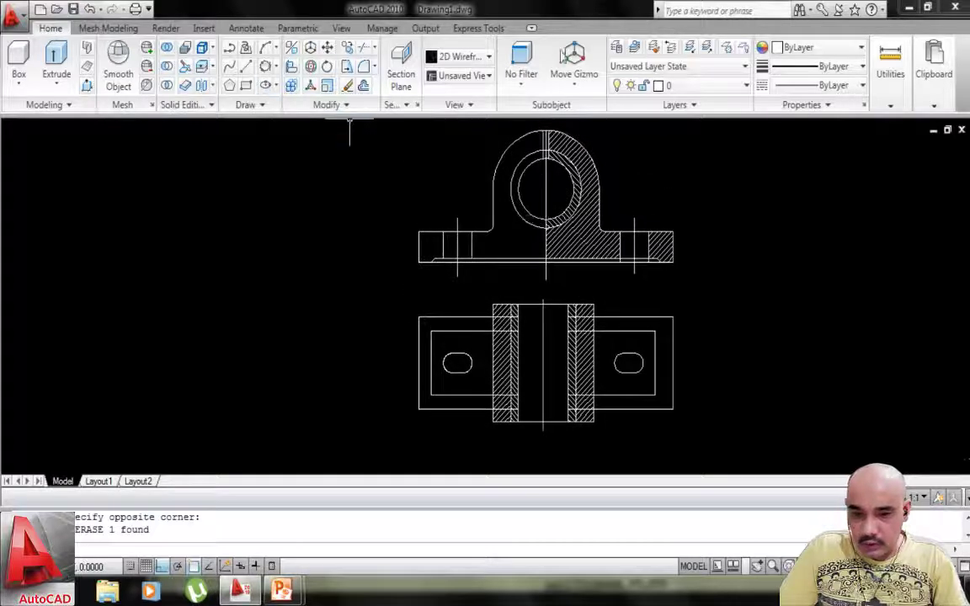
Load the CENTER linetype from acad.lin into the drawing through the Linetype Manager.
{"action": "left_click", "coordinate": [860, 67]}
{"action": "left_click", "coordinate": [861, 69]}
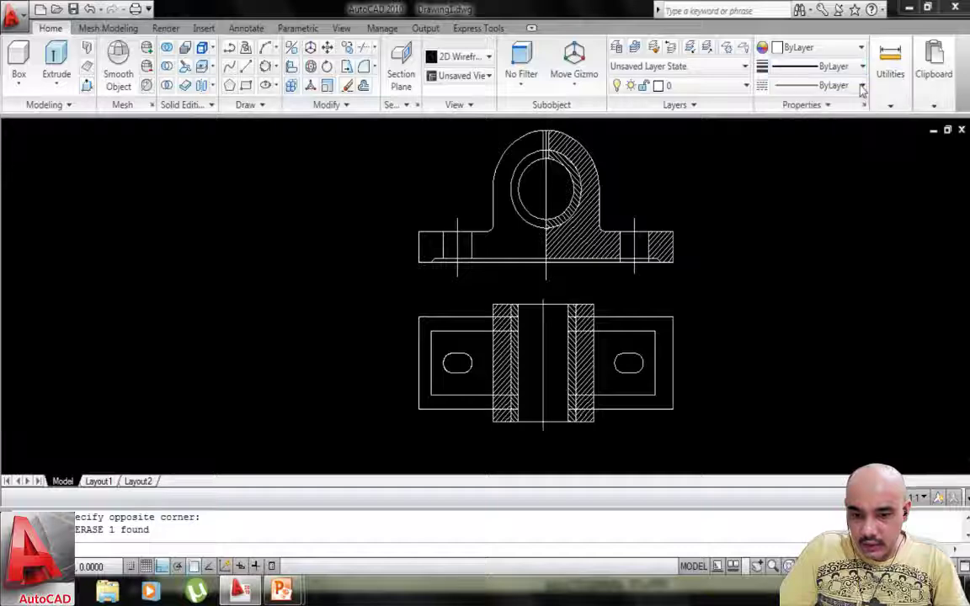
{"action": "left_click", "coordinate": [862, 86]}
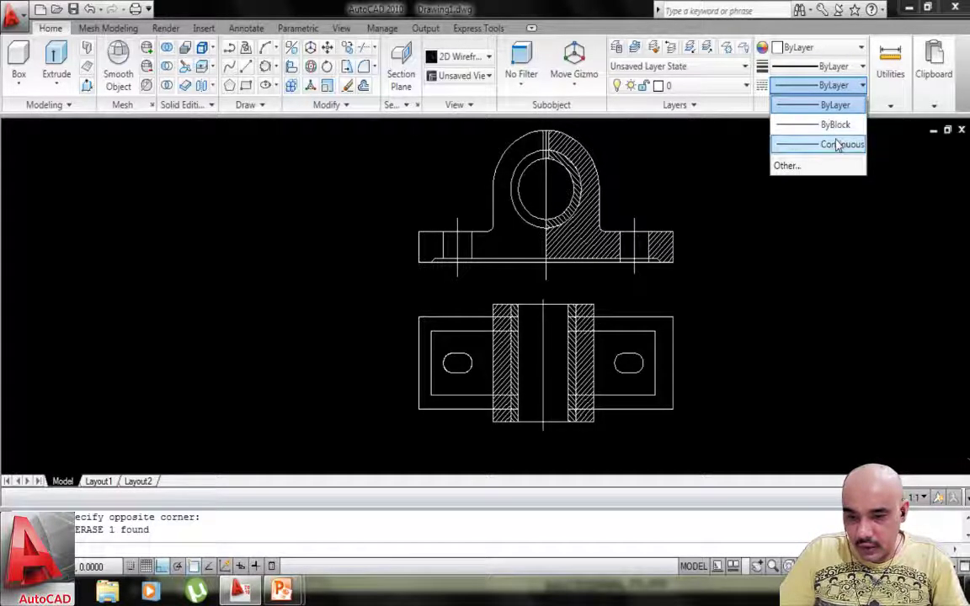
{"action": "left_click", "coordinate": [788, 166]}
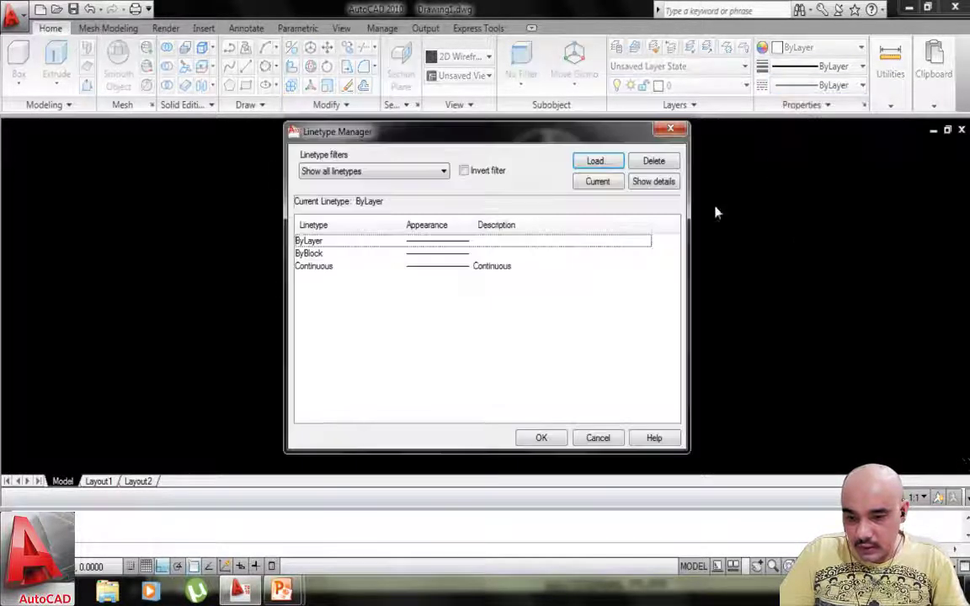
{"action": "left_click", "coordinate": [595, 160]}
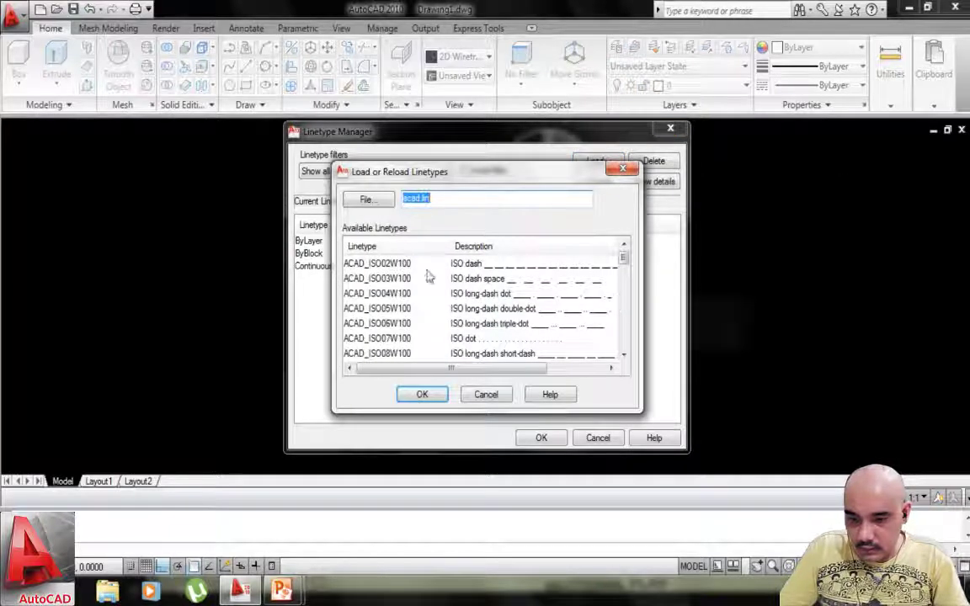
{"action": "left_click", "coordinate": [404, 279]}
{"action": "key", "text": "c"}
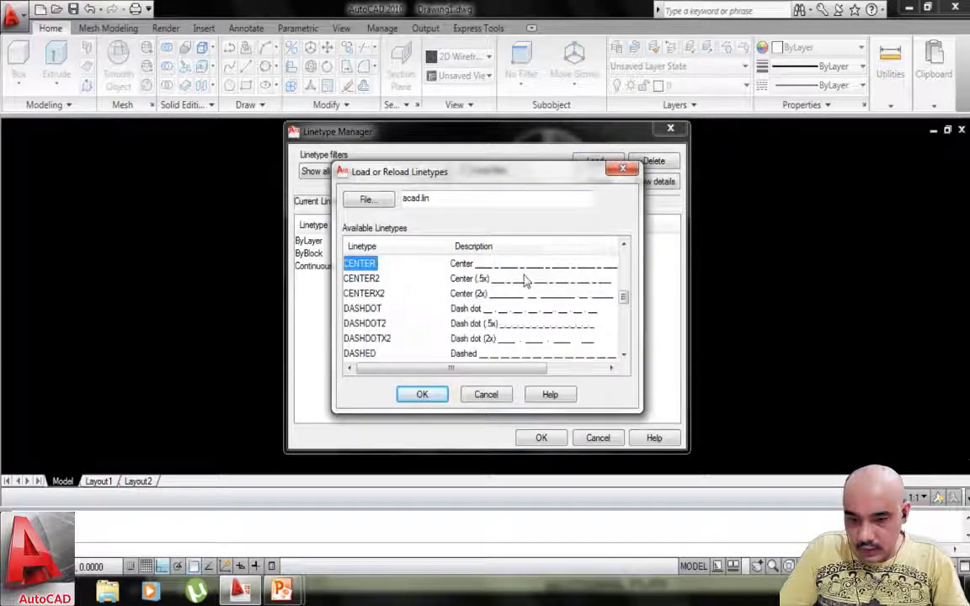
{"action": "left_click", "coordinate": [429, 397]}
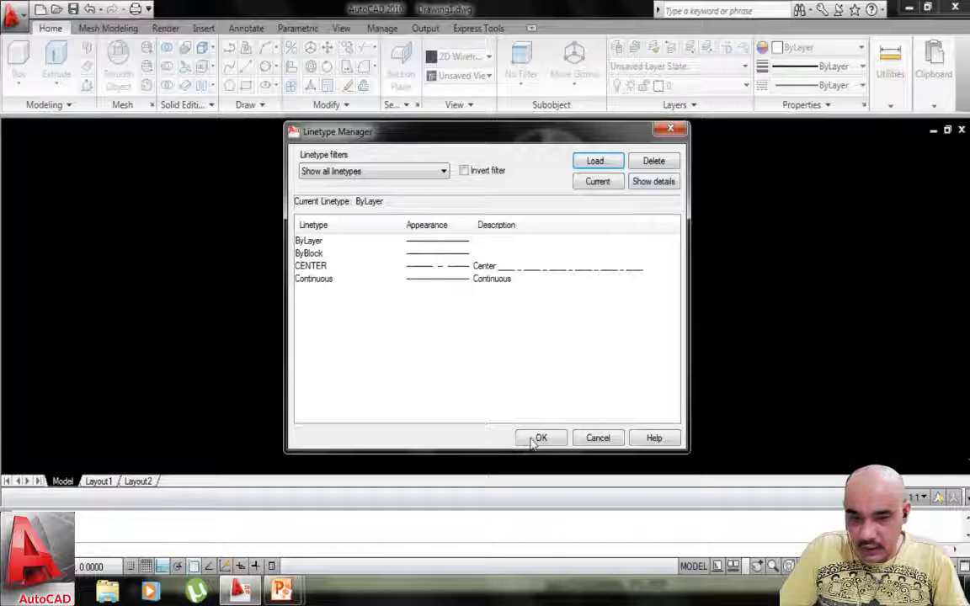
{"action": "left_click", "coordinate": [429, 266]}
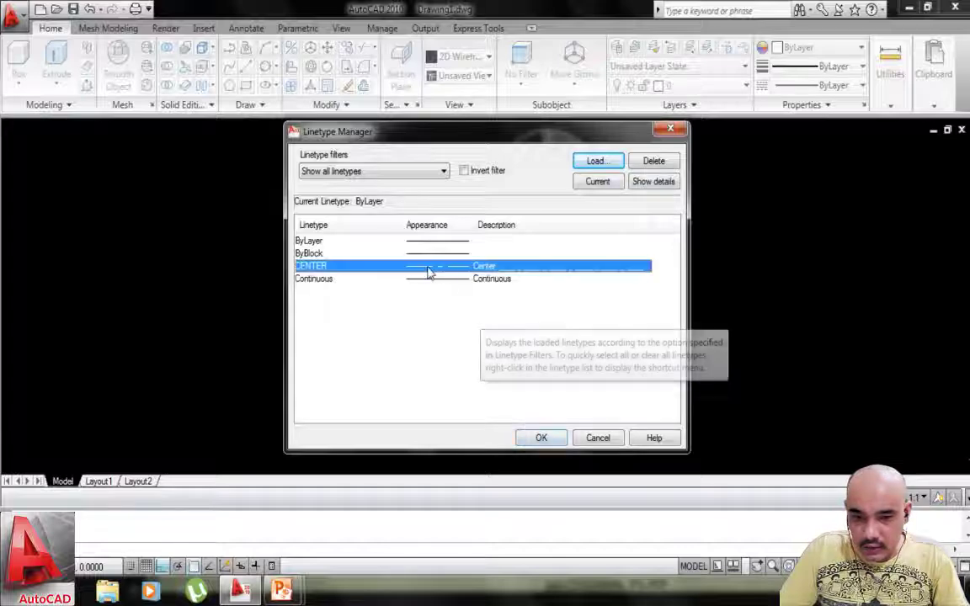
{"action": "left_click", "coordinate": [541, 438]}
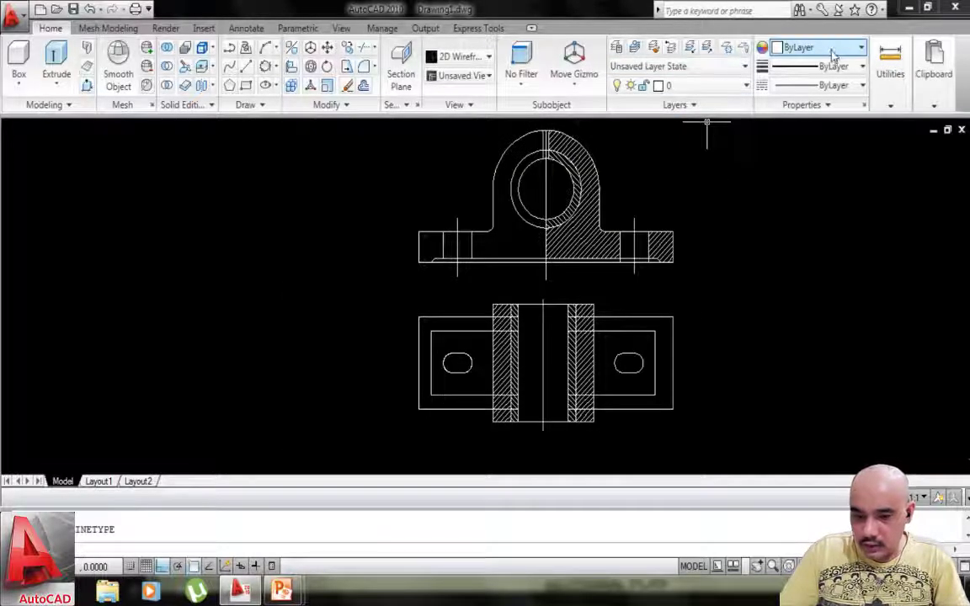
Assign the CENTER linetype to the front view's three vertical centre lines and the plan's vertical centre line.
{"action": "left_click", "coordinate": [861, 85]}
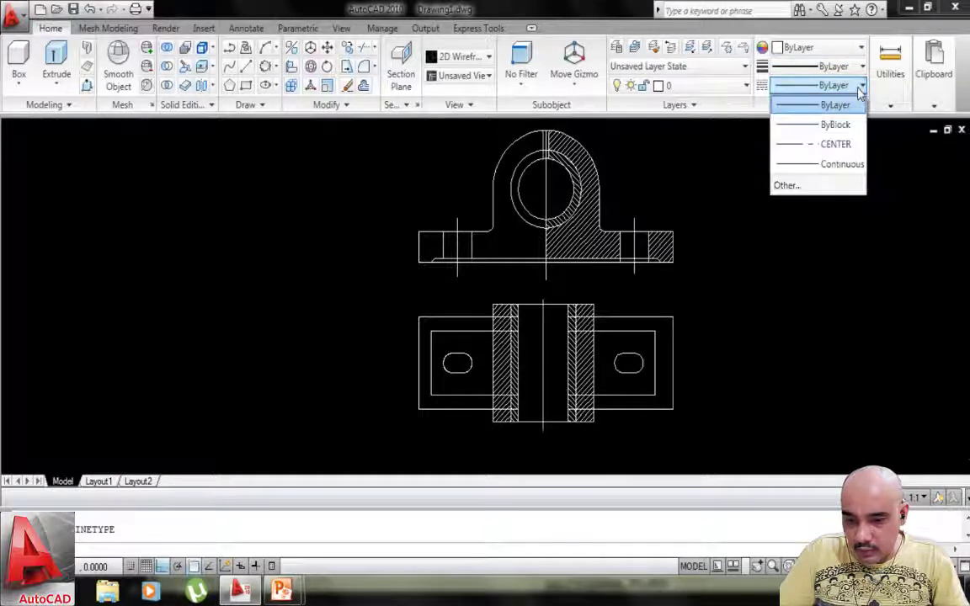
{"action": "left_click", "coordinate": [823, 241]}
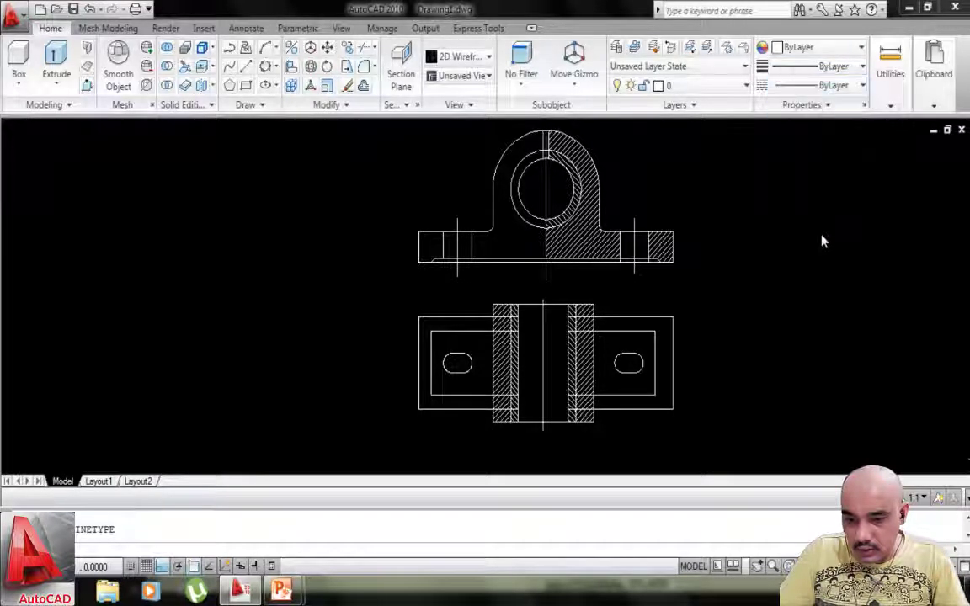
{"action": "left_click", "coordinate": [547, 199]}
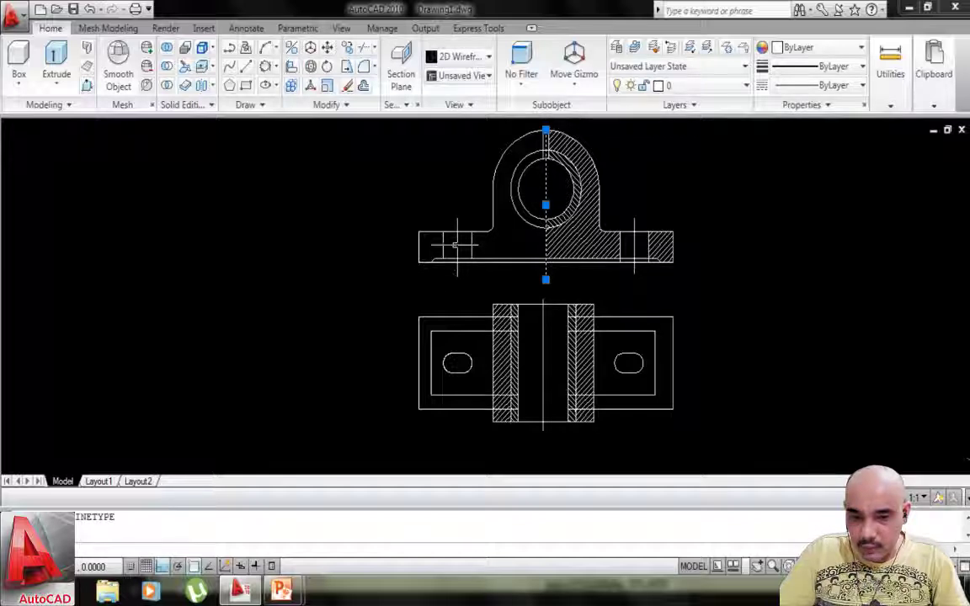
{"action": "left_click", "coordinate": [461, 250]}
{"action": "left_click", "coordinate": [456, 250]}
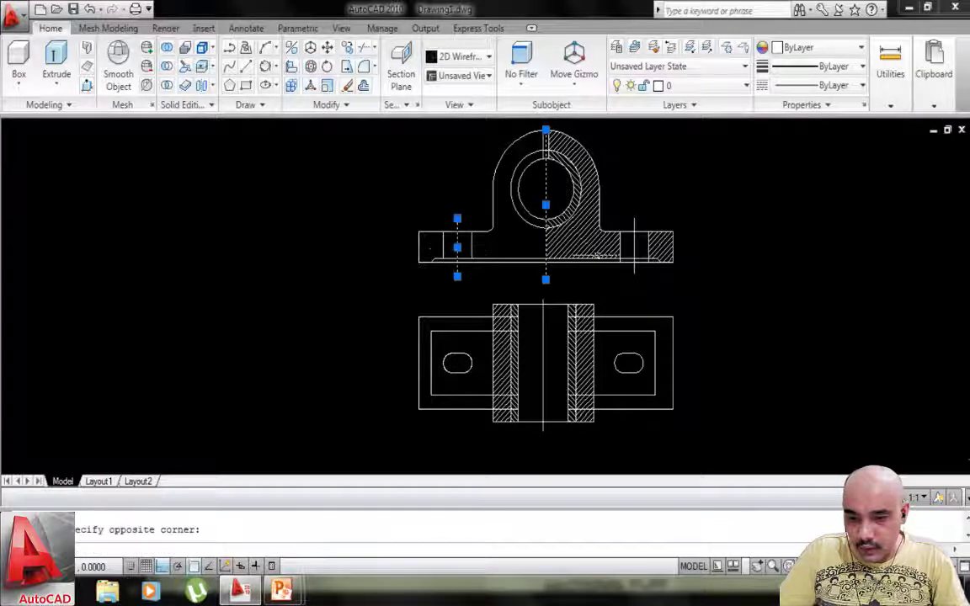
{"action": "left_click", "coordinate": [634, 246]}
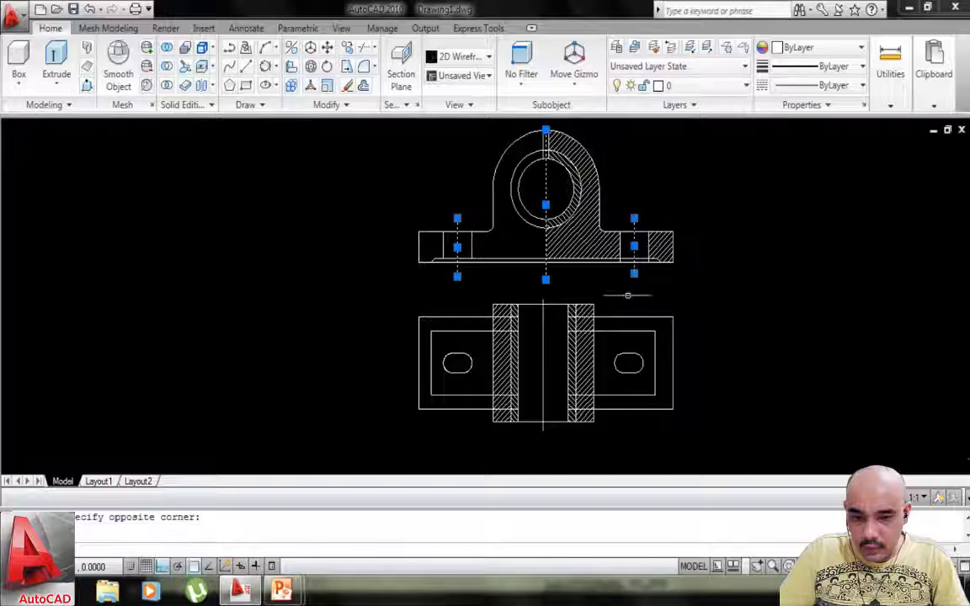
{"action": "left_click", "coordinate": [544, 367]}
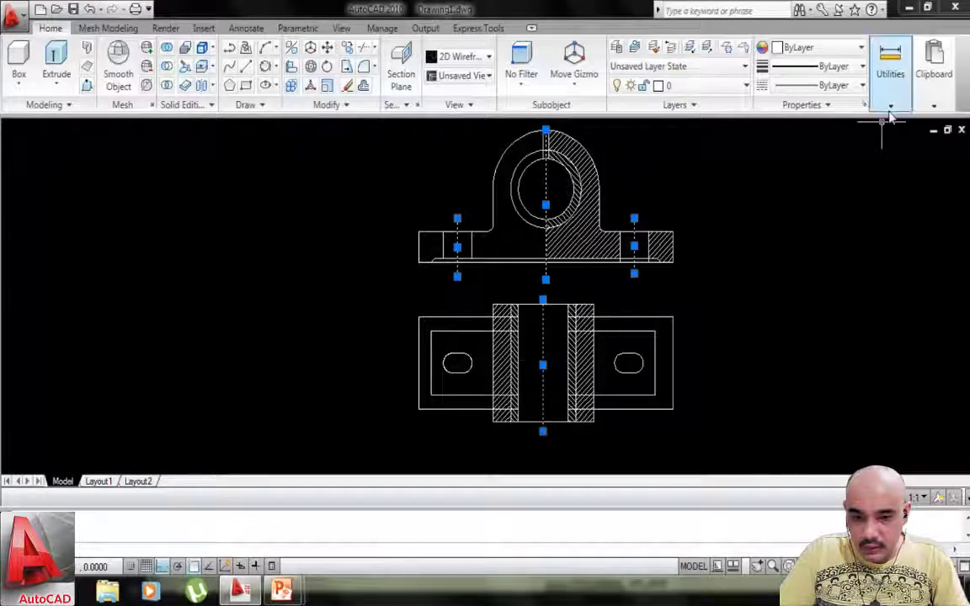
{"action": "left_click", "coordinate": [851, 86]}
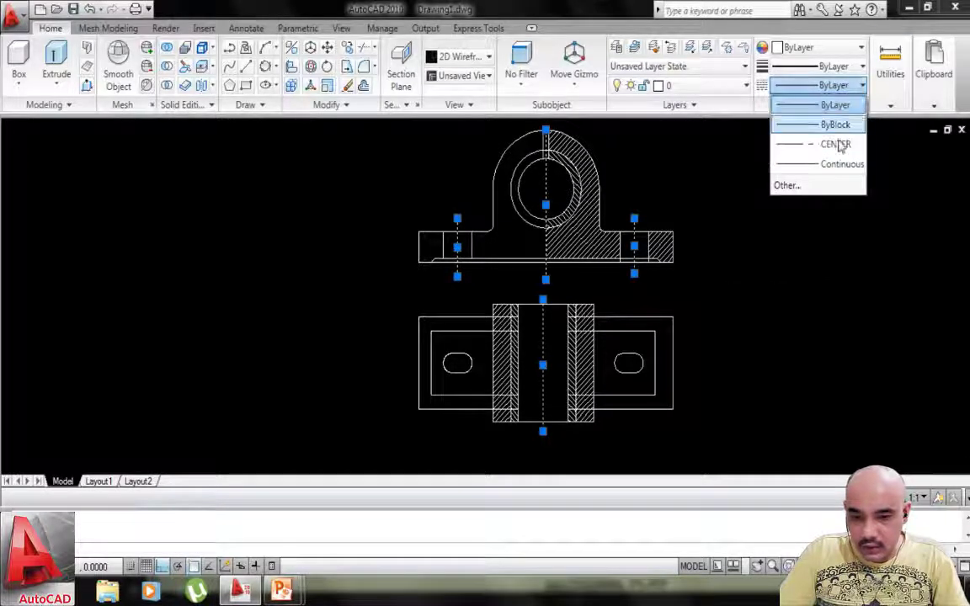
{"action": "left_click", "coordinate": [836, 145]}
{"action": "key", "text": "Escape"}
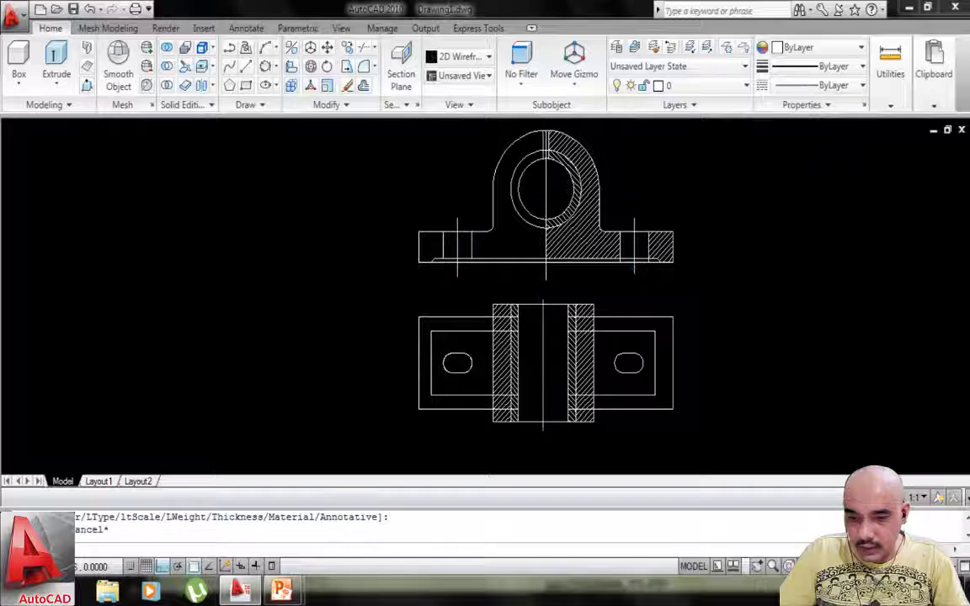
Examine the line pattern of the vertical centre lines in the front view and plan at different magnifications.
{"action": "scroll", "coordinate": [557, 325], "scroll_direction": "up", "scroll_amount": 5}
{"action": "scroll", "coordinate": [503, 288], "scroll_direction": "up", "scroll_amount": 6}
{"action": "scroll", "coordinate": [498, 280], "scroll_direction": "down", "scroll_amount": 8}
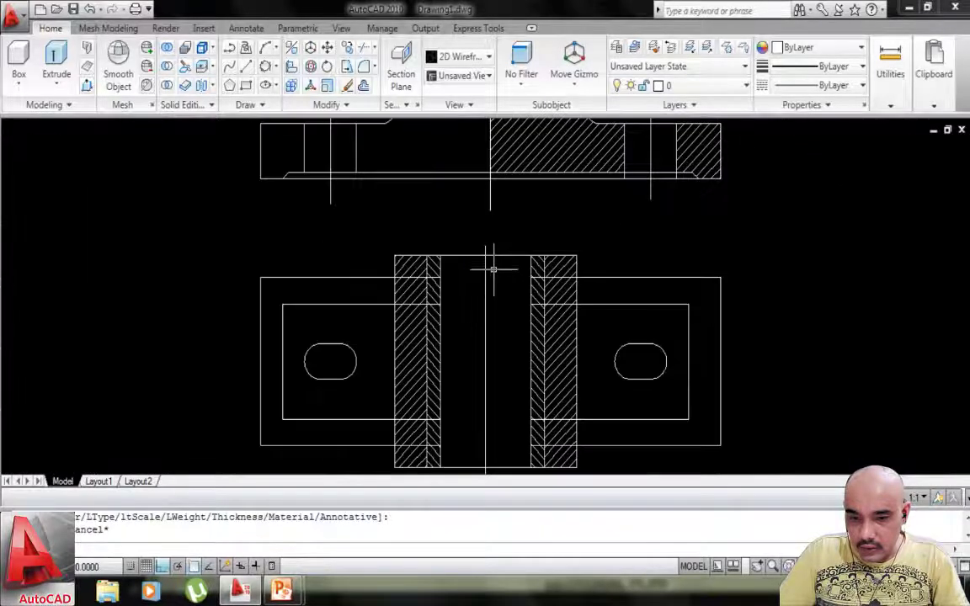
{"action": "scroll", "coordinate": [493, 264], "scroll_direction": "up", "scroll_amount": 3}
{"action": "scroll", "coordinate": [496, 266], "scroll_direction": "down", "scroll_amount": 4}
{"action": "scroll", "coordinate": [498, 277], "scroll_direction": "up", "scroll_amount": 2}
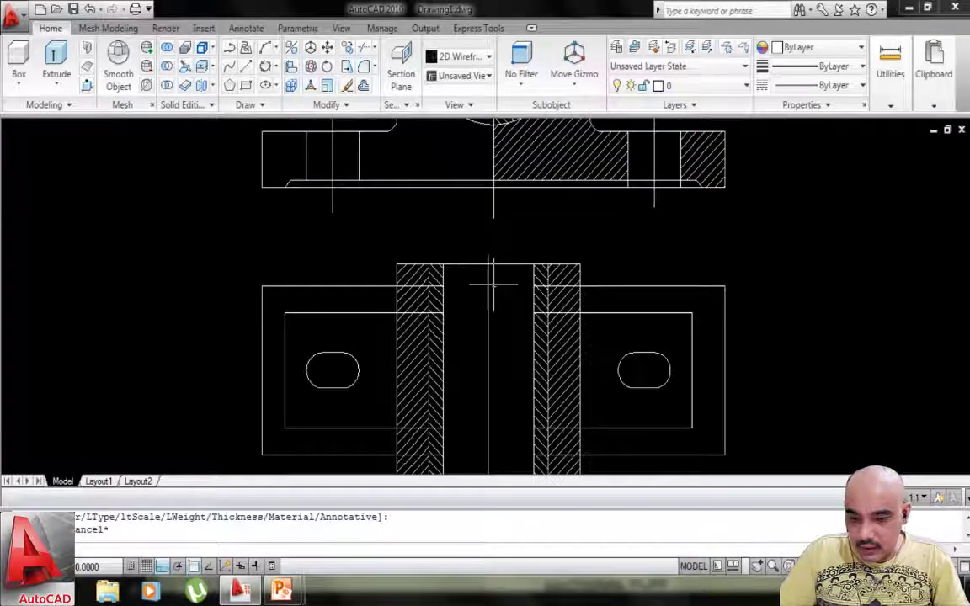
{"action": "scroll", "coordinate": [493, 281], "scroll_direction": "up", "scroll_amount": 4}
{"action": "scroll", "coordinate": [489, 288], "scroll_direction": "down", "scroll_amount": 4}
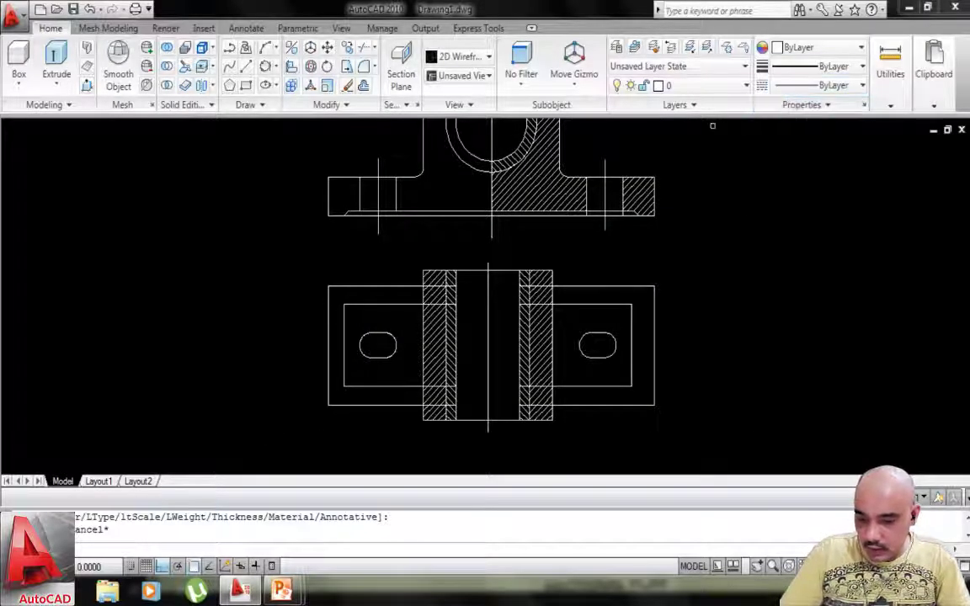
Set the global linetype scale factor to 0.25 in the Linetype Manager and check the centre line's dash pattern.
{"action": "left_click", "coordinate": [493, 223]}
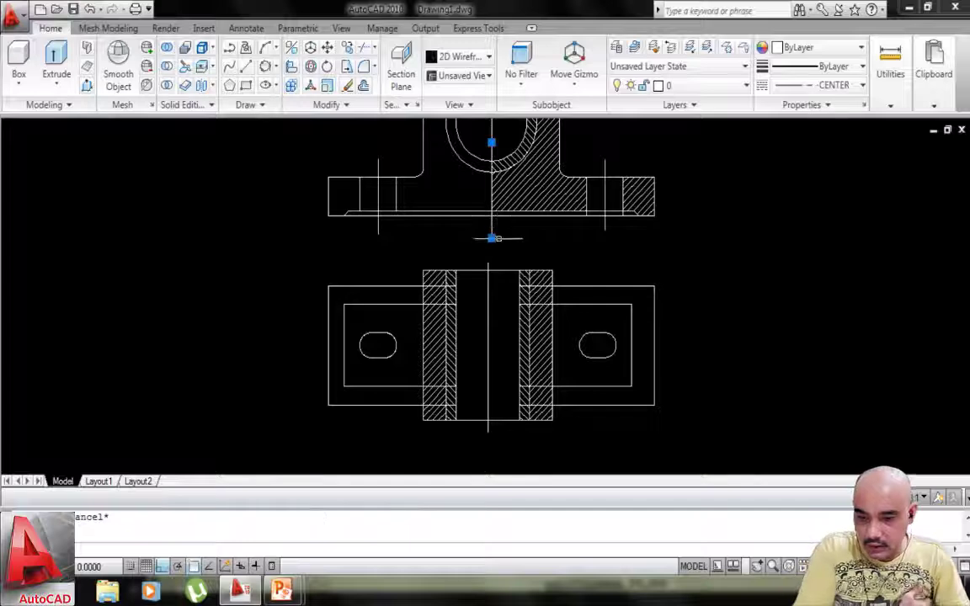
{"action": "left_click", "coordinate": [861, 86]}
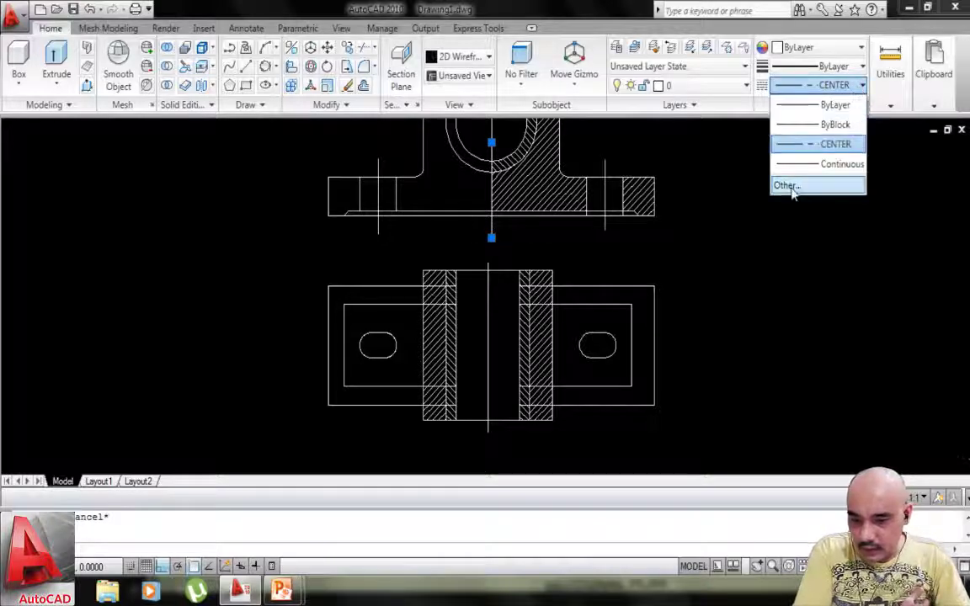
{"action": "left_click", "coordinate": [817, 148]}
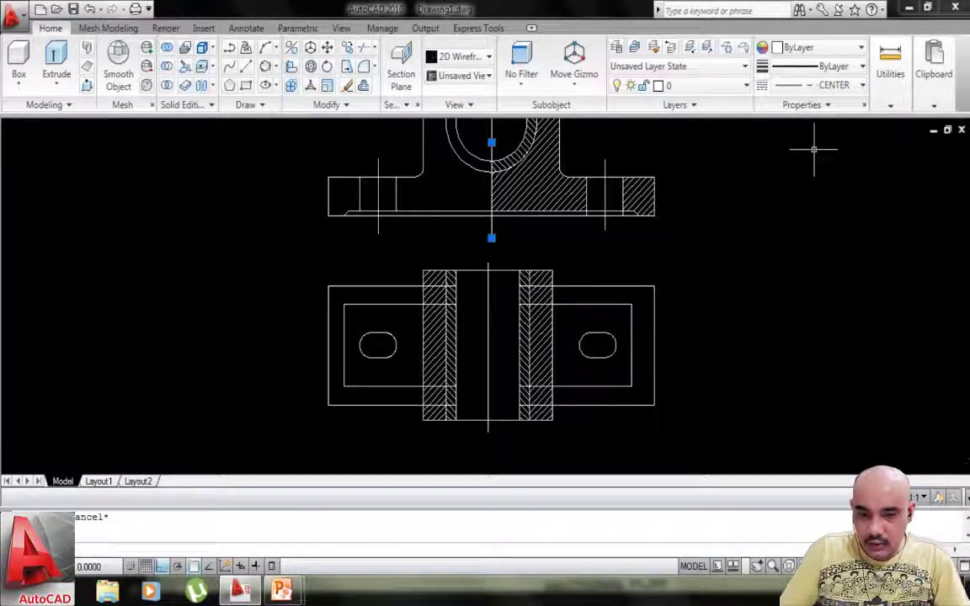
{"action": "left_click", "coordinate": [840, 88]}
{"action": "left_click", "coordinate": [797, 185]}
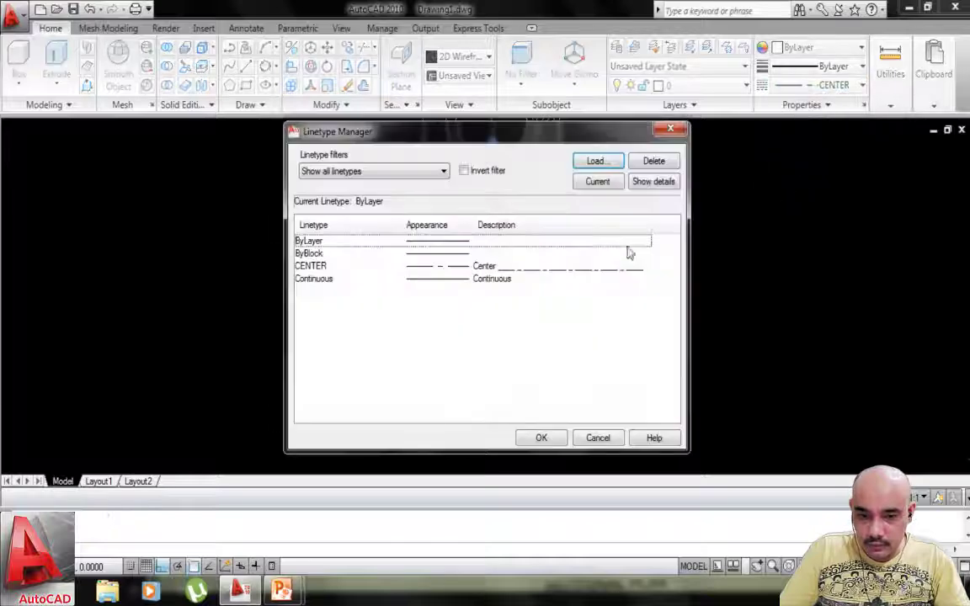
{"action": "left_click", "coordinate": [485, 268]}
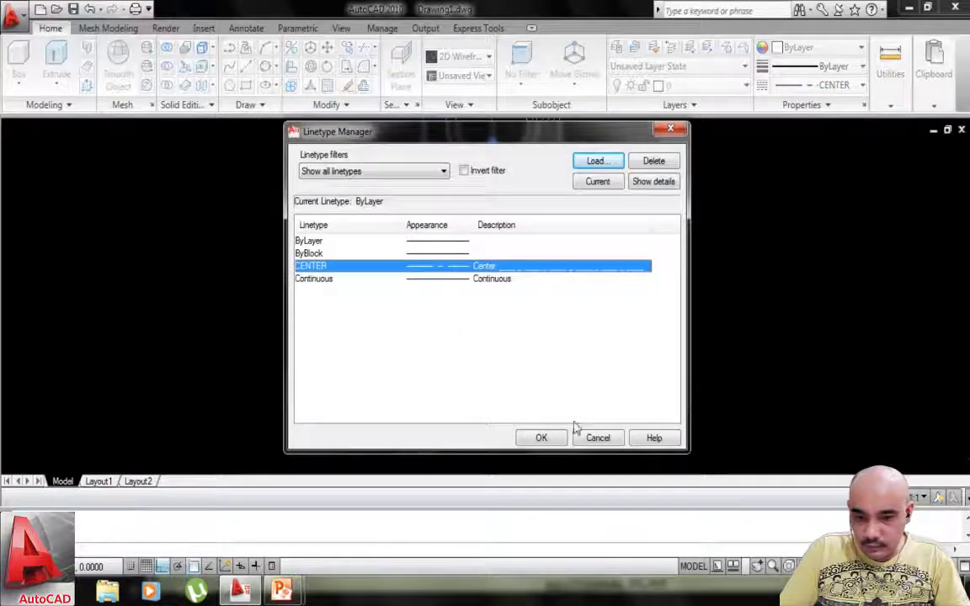
{"action": "left_click", "coordinate": [650, 182]}
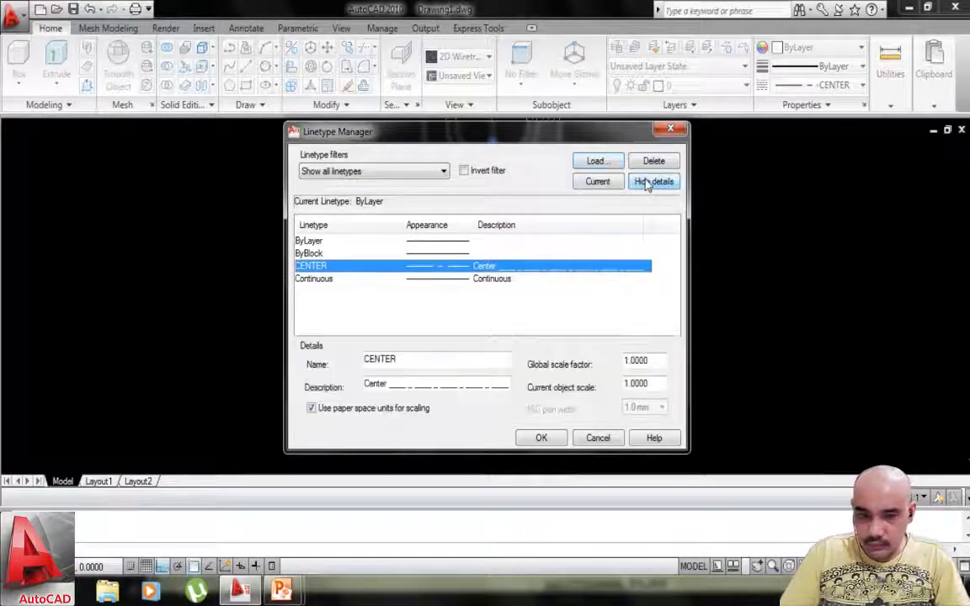
{"action": "left_click_drag", "start_coordinate": [652, 361], "coordinate": [590, 368]}
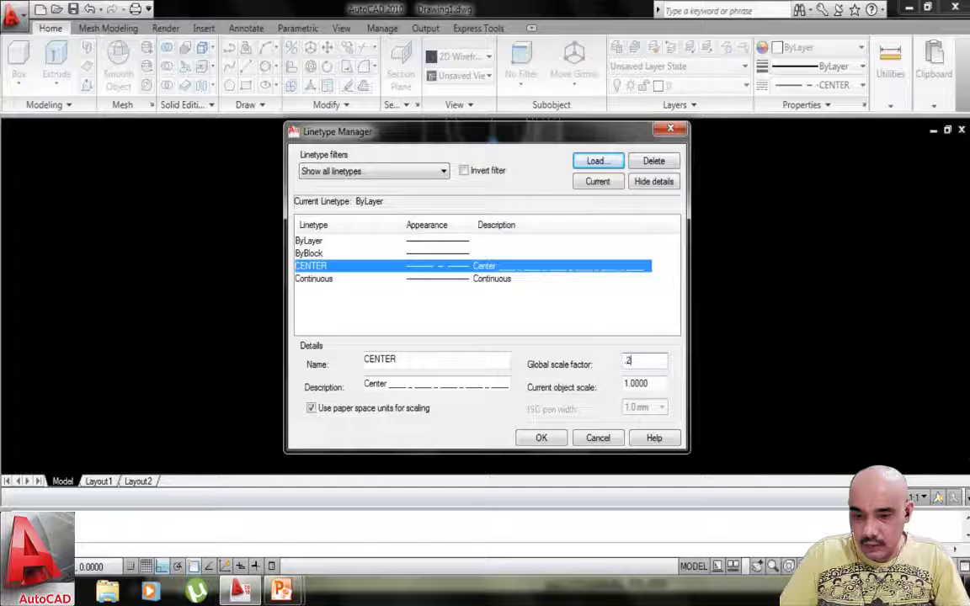
{"action": "left_click", "coordinate": [541, 437]}
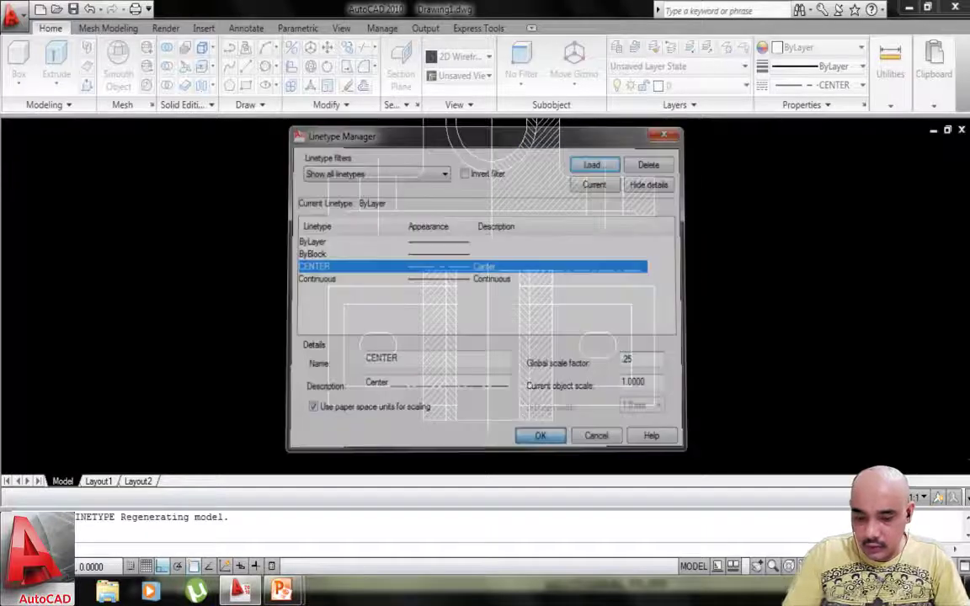
{"action": "scroll", "coordinate": [494, 353], "scroll_direction": "up", "scroll_amount": 5}
{"action": "scroll", "coordinate": [450, 321], "scroll_direction": "down", "scroll_amount": 5}
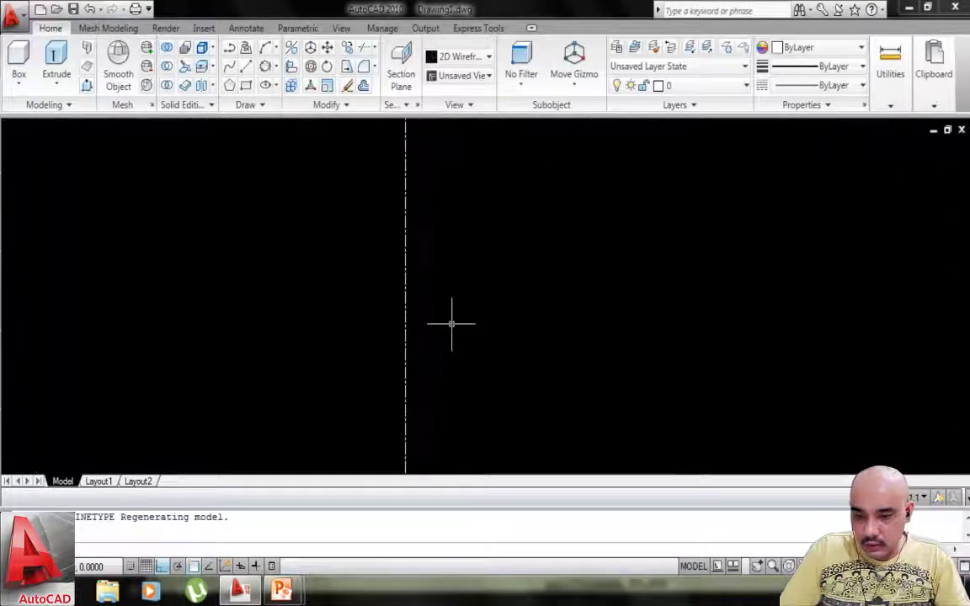
Make CENTER the current linetype for new objects.
{"action": "left_click", "coordinate": [828, 104]}
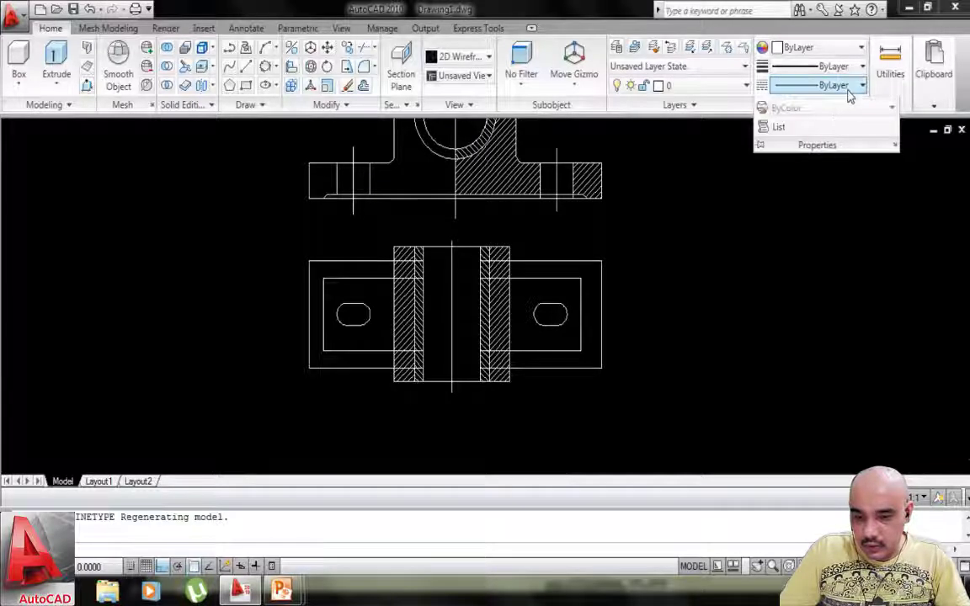
{"action": "left_click", "coordinate": [833, 85]}
{"action": "left_click", "coordinate": [830, 144]}
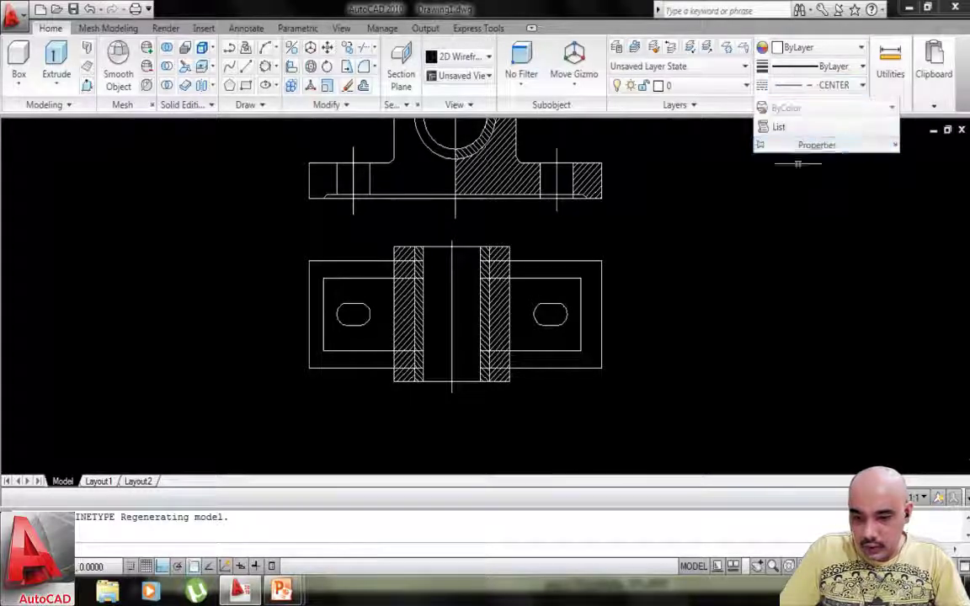
{"action": "key", "text": "Escape"}
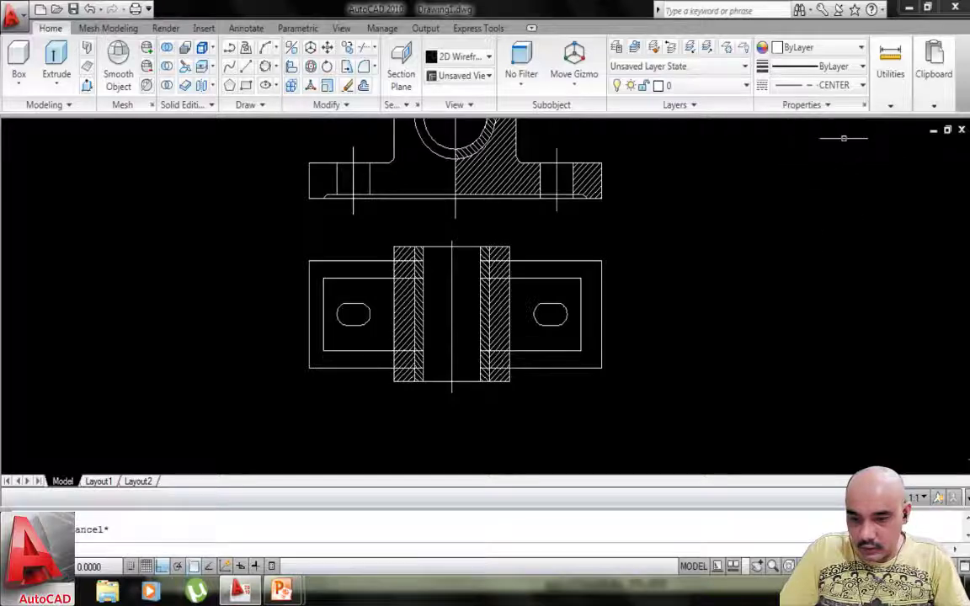
{"action": "left_click", "coordinate": [834, 85]}
{"action": "left_click", "coordinate": [828, 141]}
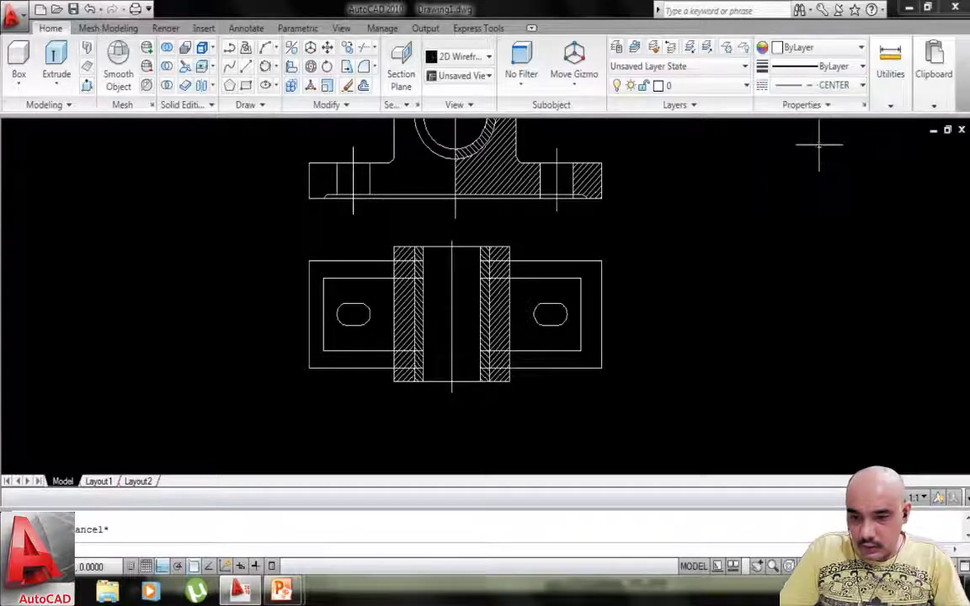
Set the global linetype scale factor to 3 in the Linetype Manager.
{"action": "left_click", "coordinate": [833, 85]}
{"action": "left_click", "coordinate": [801, 192]}
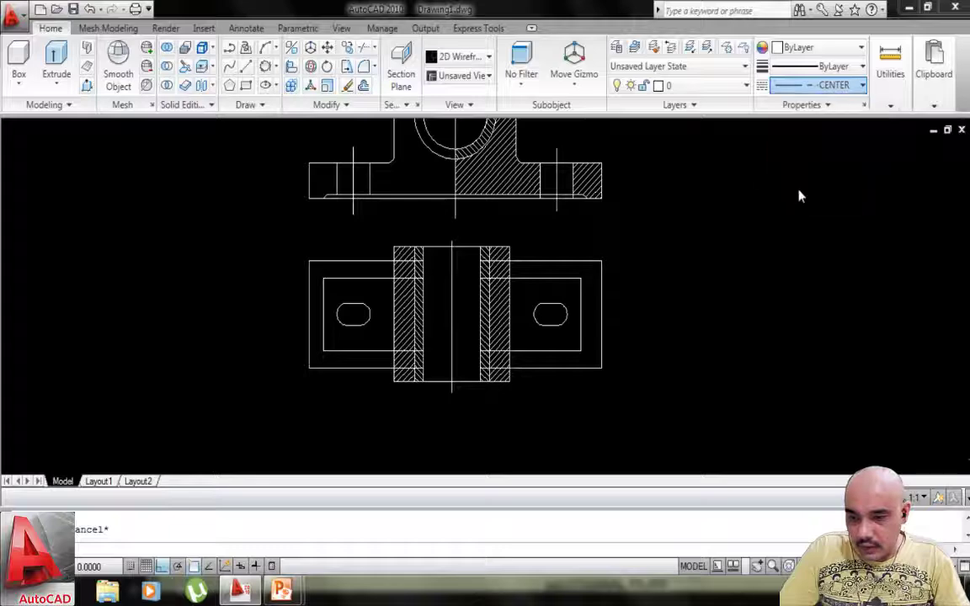
{"action": "left_click", "coordinate": [624, 266]}
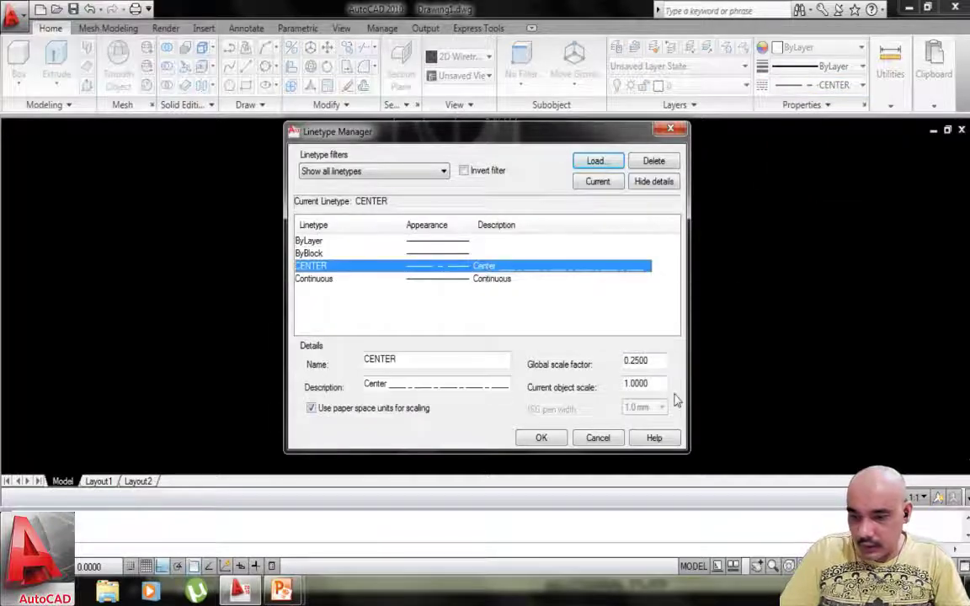
{"action": "type", "text": "3"}
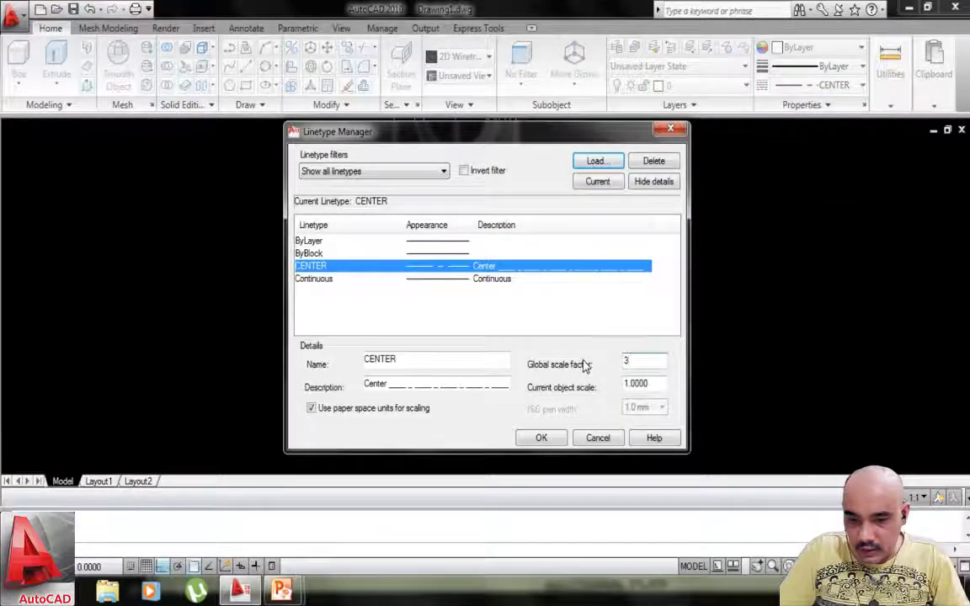
{"action": "left_click", "coordinate": [595, 160]}
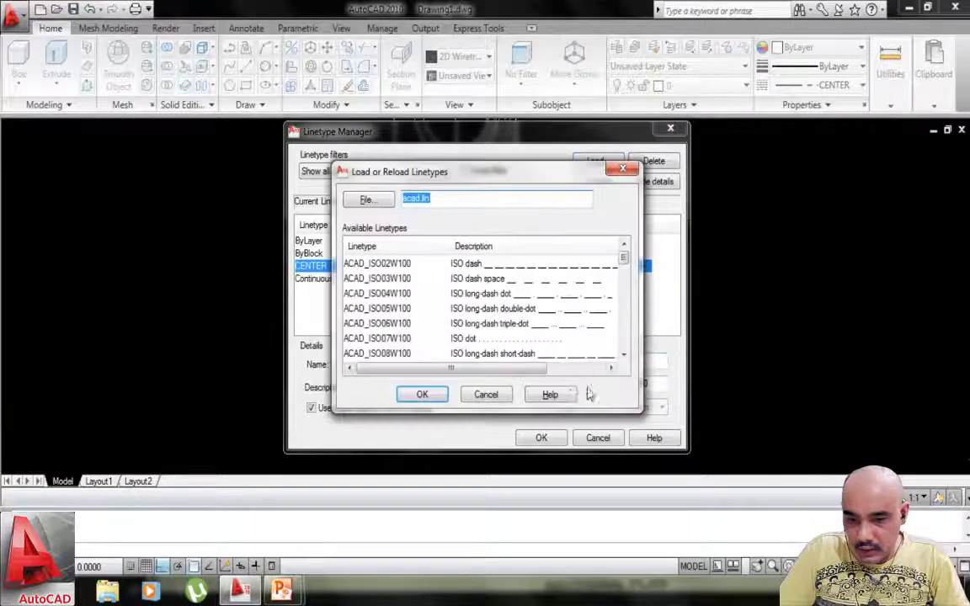
{"action": "left_click", "coordinate": [485, 395]}
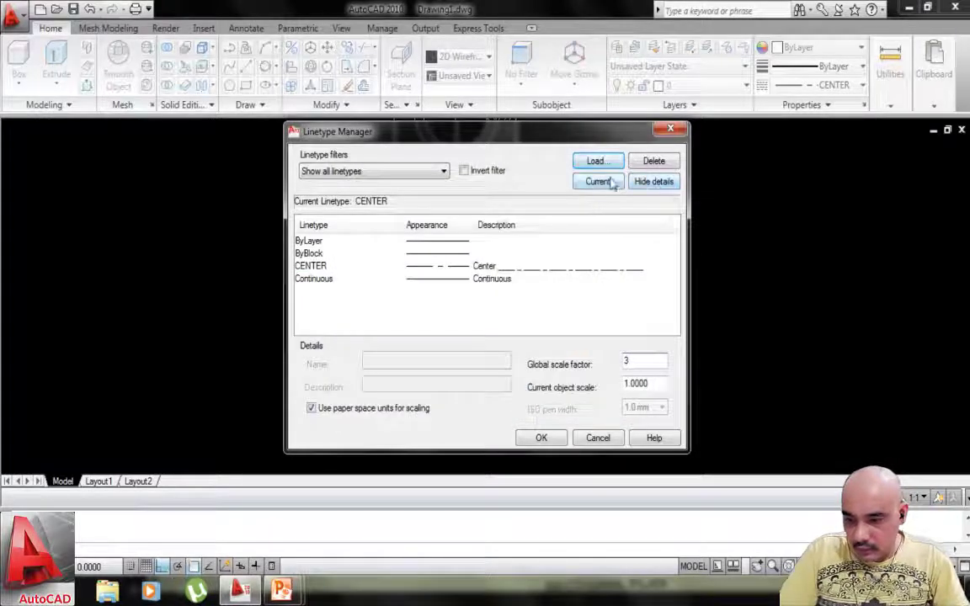
{"action": "left_click", "coordinate": [651, 183]}
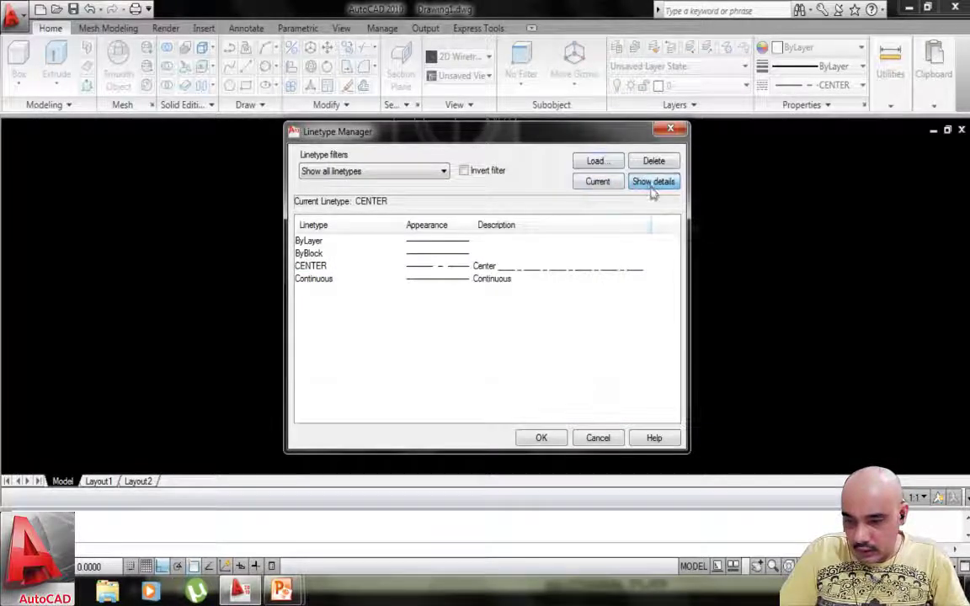
{"action": "left_click", "coordinate": [528, 268]}
{"action": "left_click", "coordinate": [546, 440]}
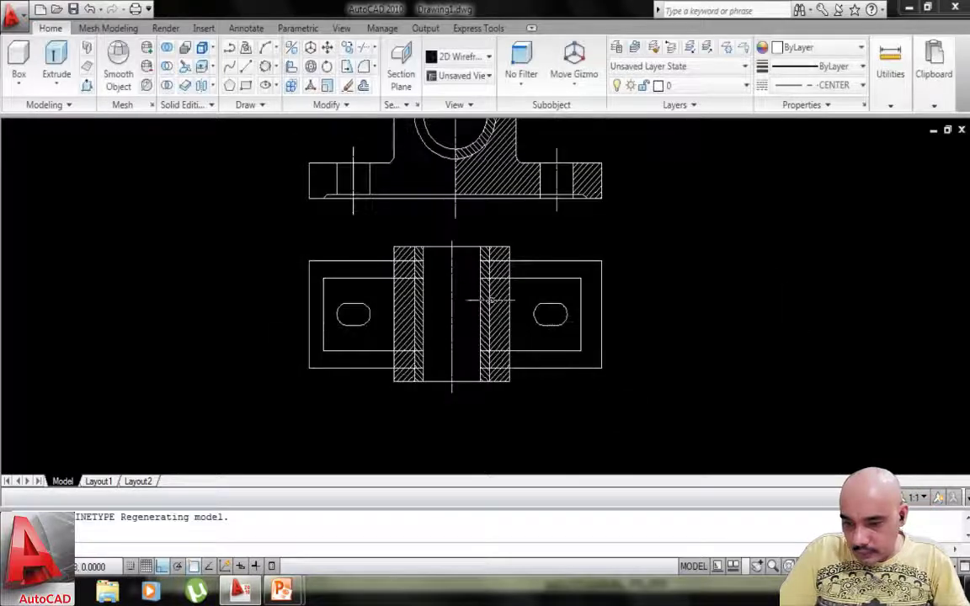
Select the vertical centre line of the sectional plan.
{"action": "scroll", "coordinate": [490, 300], "scroll_direction": "up", "scroll_amount": 4}
{"action": "left_click", "coordinate": [466, 292]}
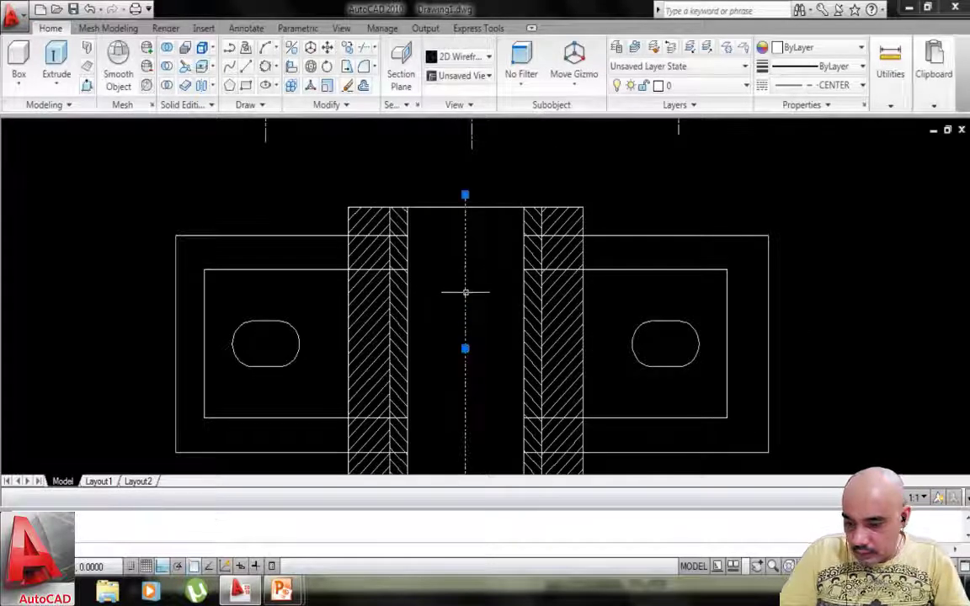
Deselect the bore's centre line and check the existing centre lines in the sectional front view and the plan view.
{"action": "scroll", "coordinate": [492, 278], "scroll_direction": "down", "scroll_amount": 2}
{"action": "middle_click_drag", "start_coordinate": [482, 218], "coordinate": [487, 292]}
{"action": "scroll", "coordinate": [487, 272], "scroll_direction": "up", "scroll_amount": 3}
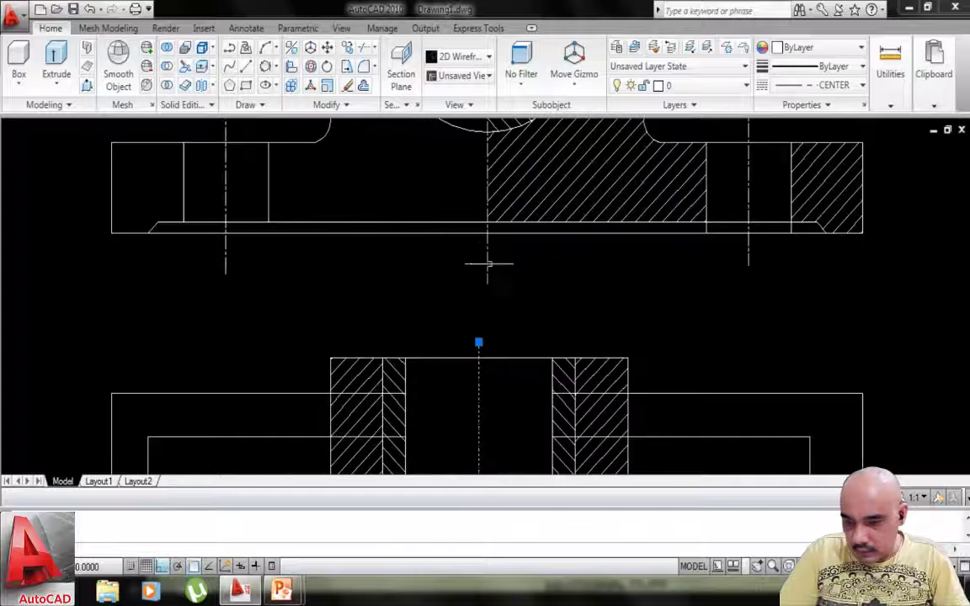
{"action": "scroll", "coordinate": [236, 218], "scroll_direction": "up", "scroll_amount": 2}
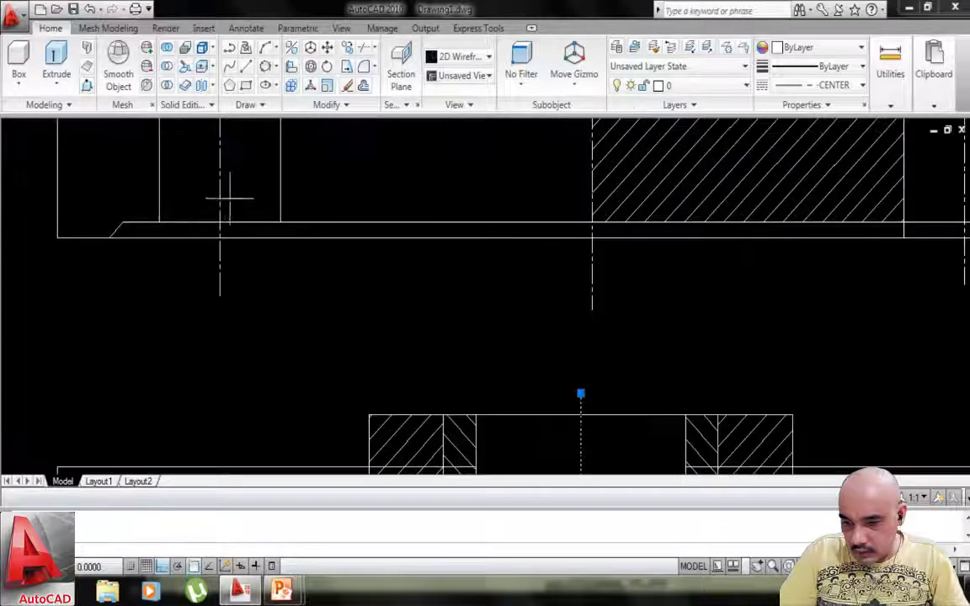
{"action": "key", "text": "Escape"}
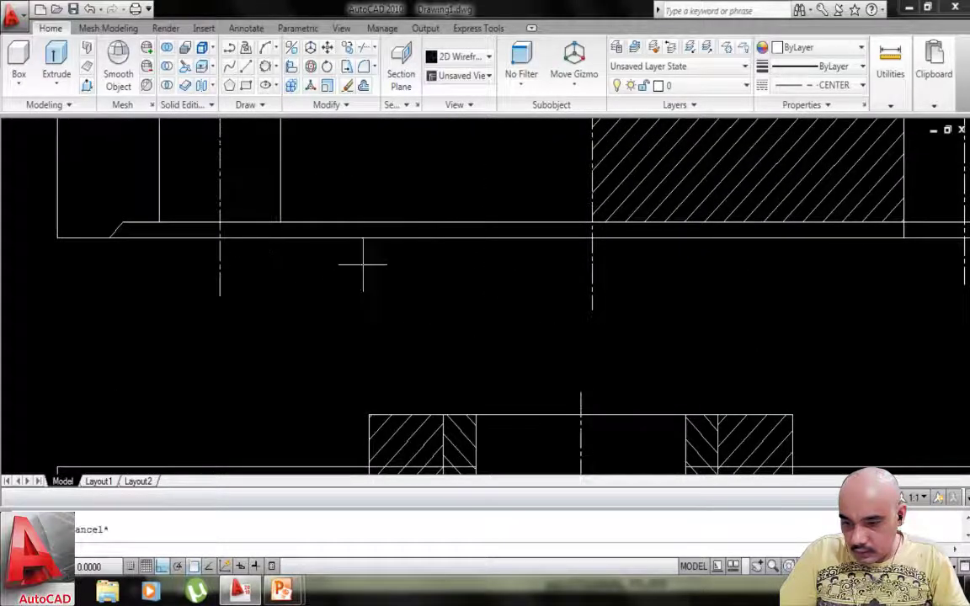
{"action": "scroll", "coordinate": [491, 288], "scroll_direction": "down", "scroll_amount": 3}
{"action": "scroll", "coordinate": [587, 273], "scroll_direction": "up", "scroll_amount": 4}
{"action": "scroll", "coordinate": [602, 281], "scroll_direction": "down", "scroll_amount": 4}
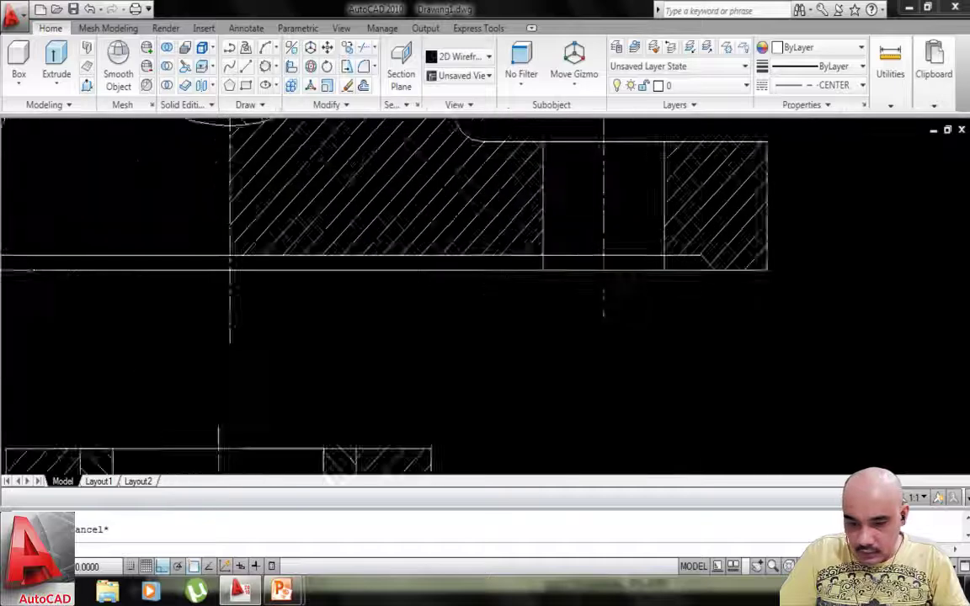
{"action": "middle_click_drag", "start_coordinate": [582, 296], "coordinate": [618, 165]}
{"action": "middle_click_drag", "start_coordinate": [558, 310], "coordinate": [592, 237]}
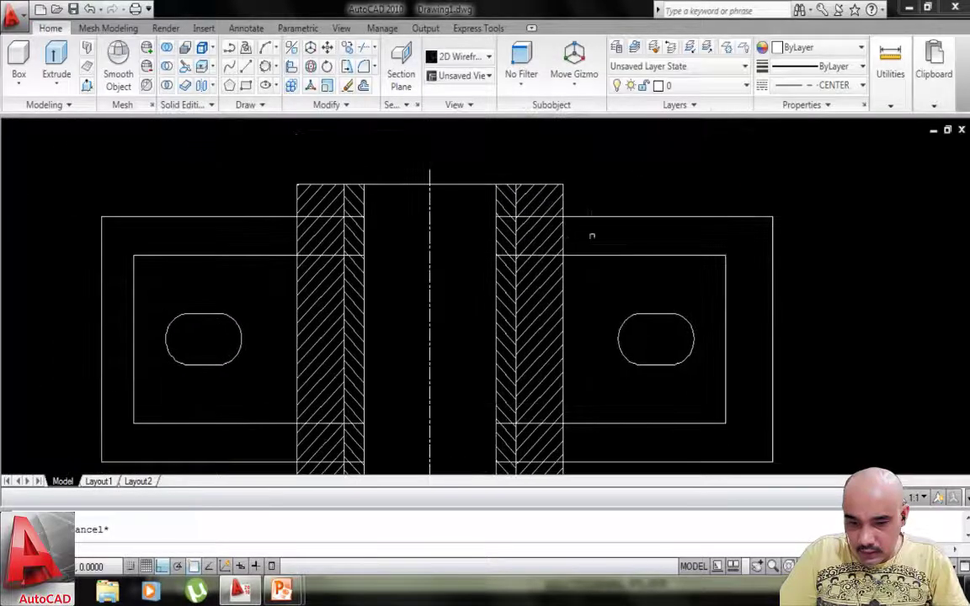
{"action": "type", "text": "l"}
{"action": "key", "text": "Return"}
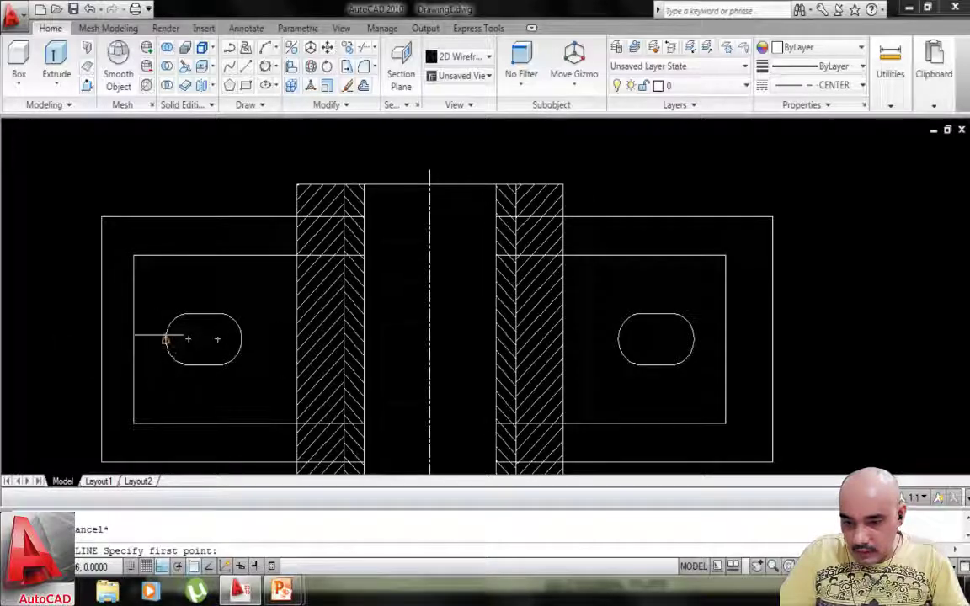
{"action": "left_click", "coordinate": [154, 338]}
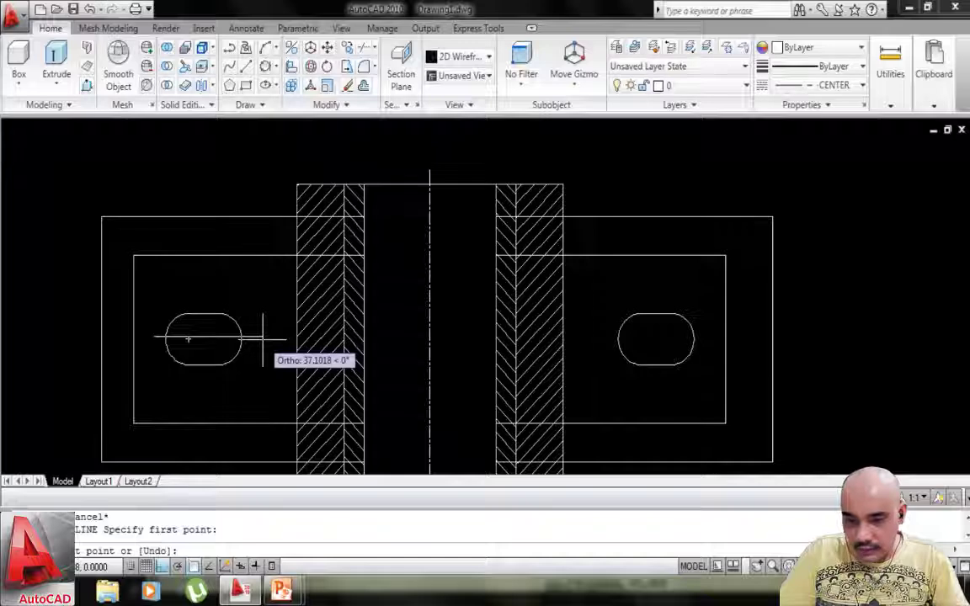
{"action": "key", "text": "Escape"}
Draw a horizontal CENTER line across the left slot and another across the right slot in the plan view, from arc midpoint to arc midpoint.
{"action": "key", "text": "Return"}
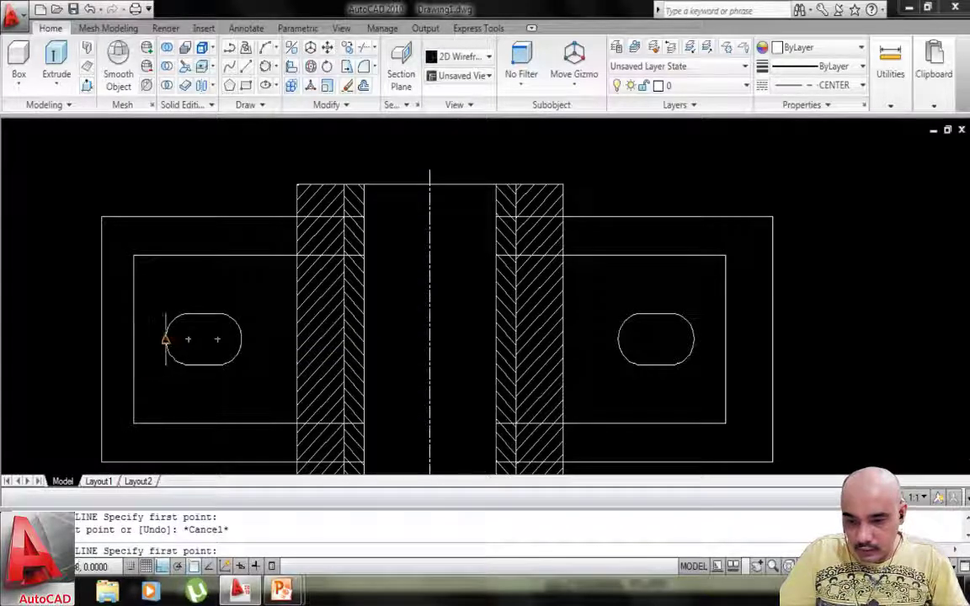
{"action": "left_click", "coordinate": [165, 339]}
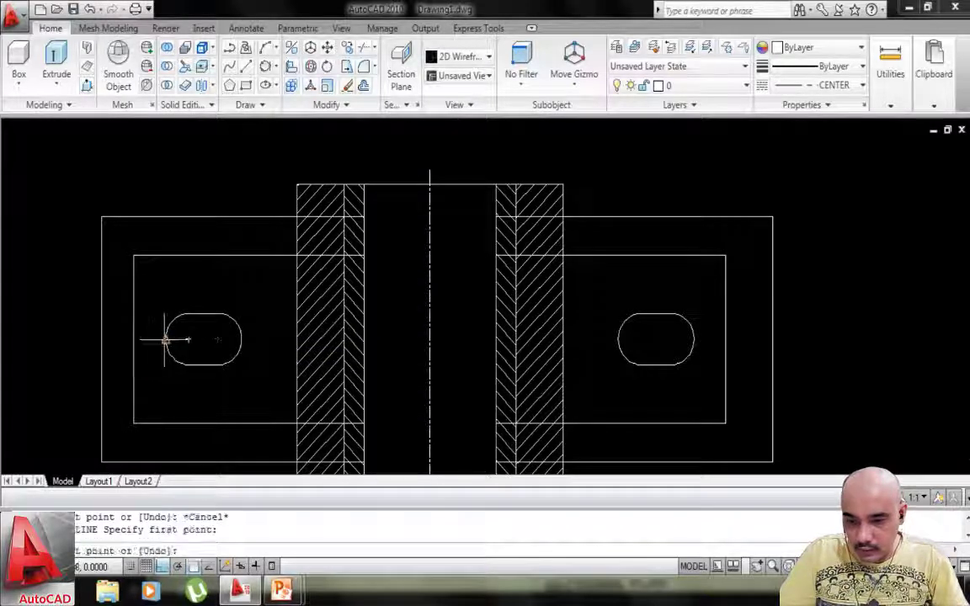
{"action": "left_click", "coordinate": [245, 339]}
{"action": "key", "text": "Return"}
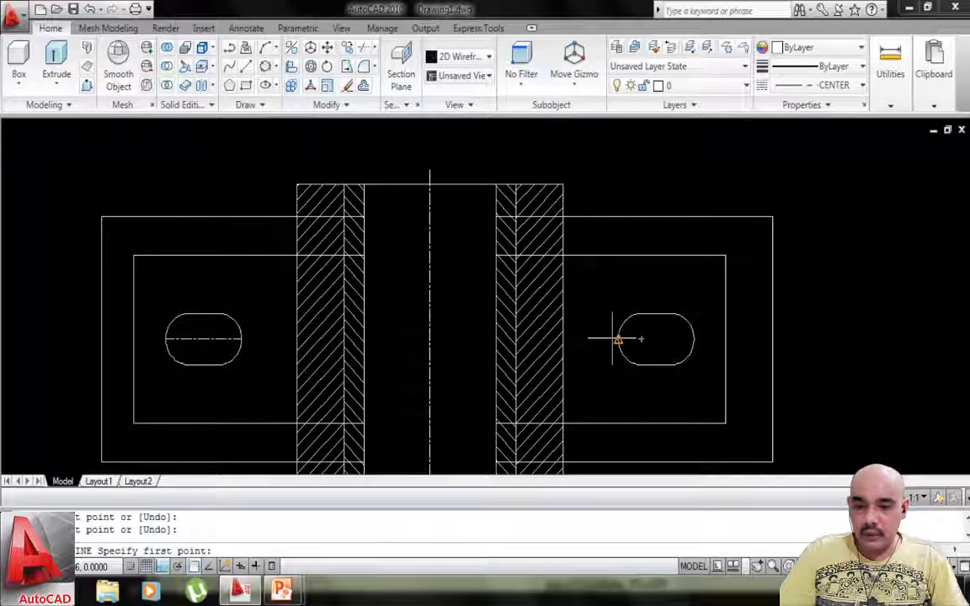
{"action": "left_click", "coordinate": [618, 340]}
{"action": "left_click", "coordinate": [694, 339]}
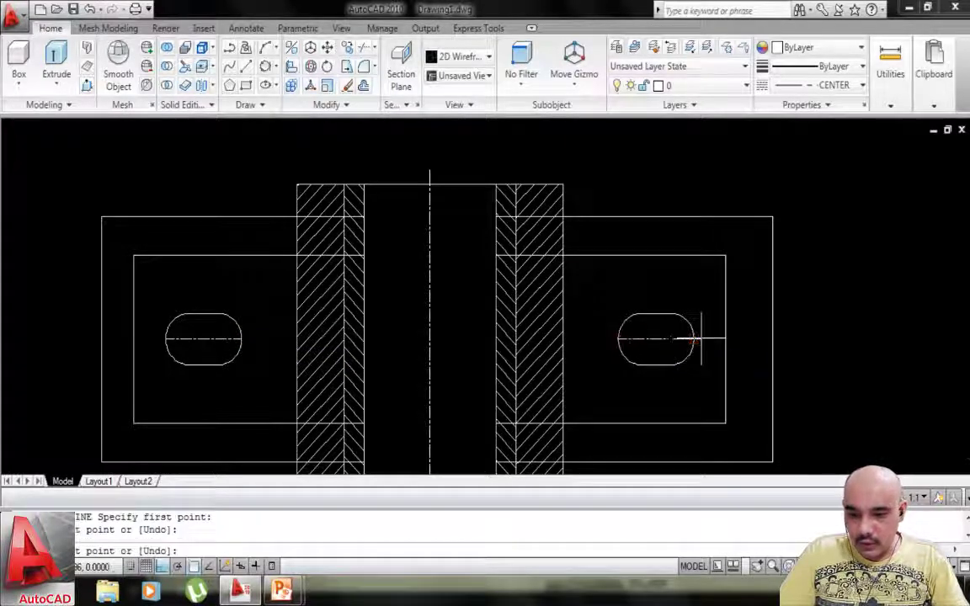
{"action": "key", "text": "Return"}
Draw the left slot's vertical centre line between the midpoints of its upper and lower edges.
{"action": "scroll", "coordinate": [459, 291], "scroll_direction": "down", "scroll_amount": 4}
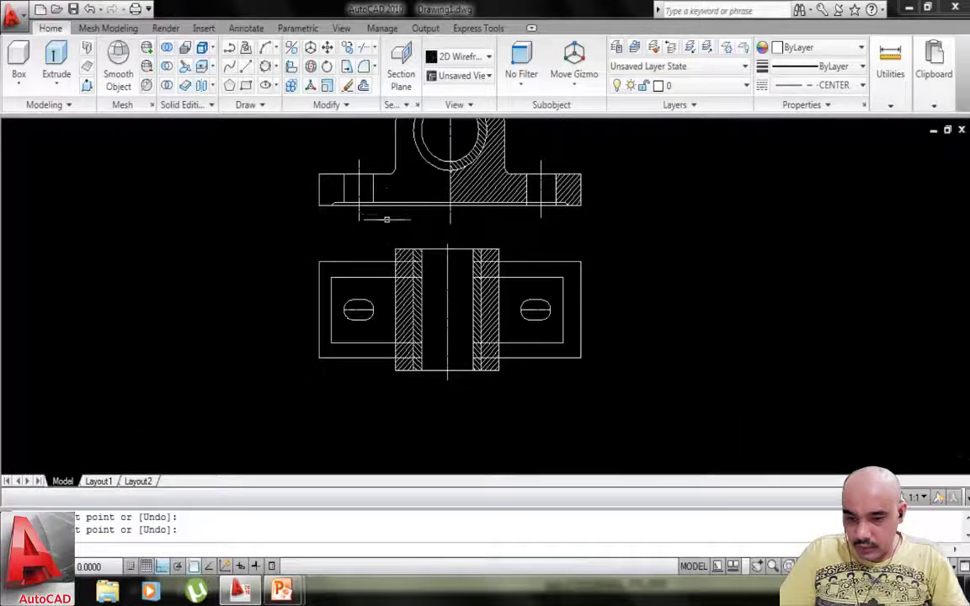
{"action": "key", "text": "Return"}
{"action": "scroll", "coordinate": [358, 310], "scroll_direction": "up", "scroll_amount": 8}
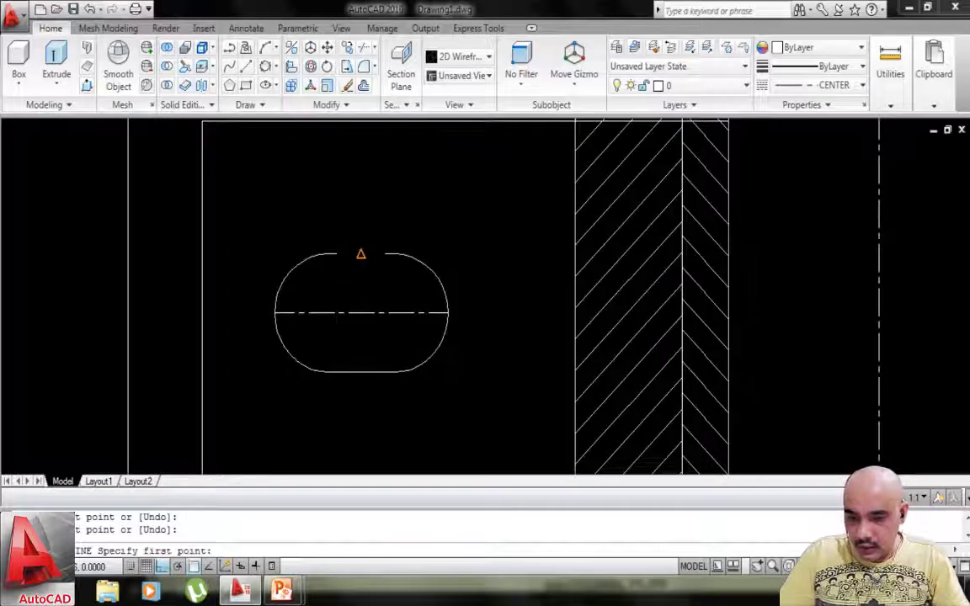
{"action": "left_click", "coordinate": [361, 254]}
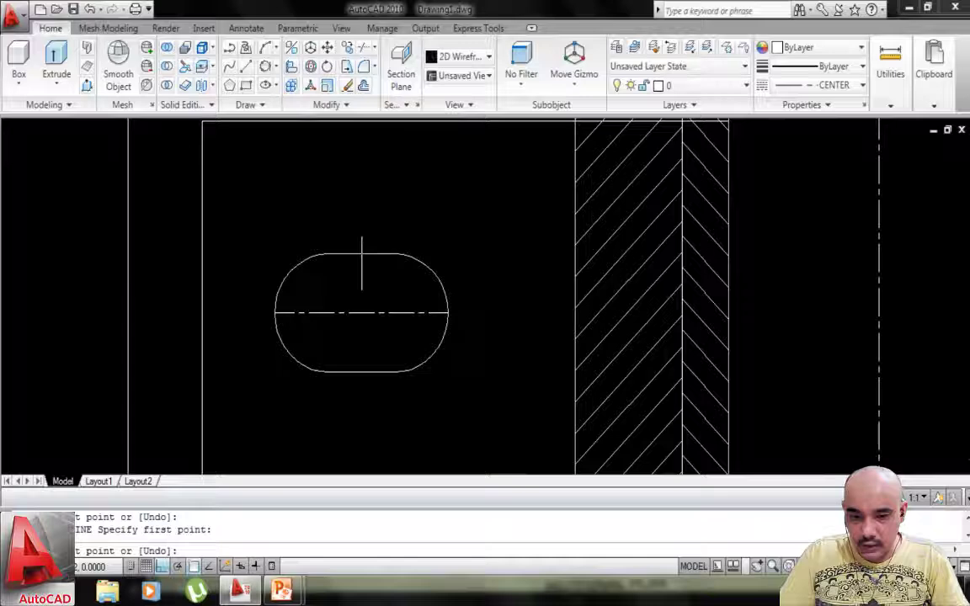
{"action": "left_click", "coordinate": [360, 372]}
{"action": "scroll", "coordinate": [459, 357], "scroll_direction": "down", "scroll_amount": 3}
{"action": "scroll", "coordinate": [585, 357], "scroll_direction": "up", "scroll_amount": 3}
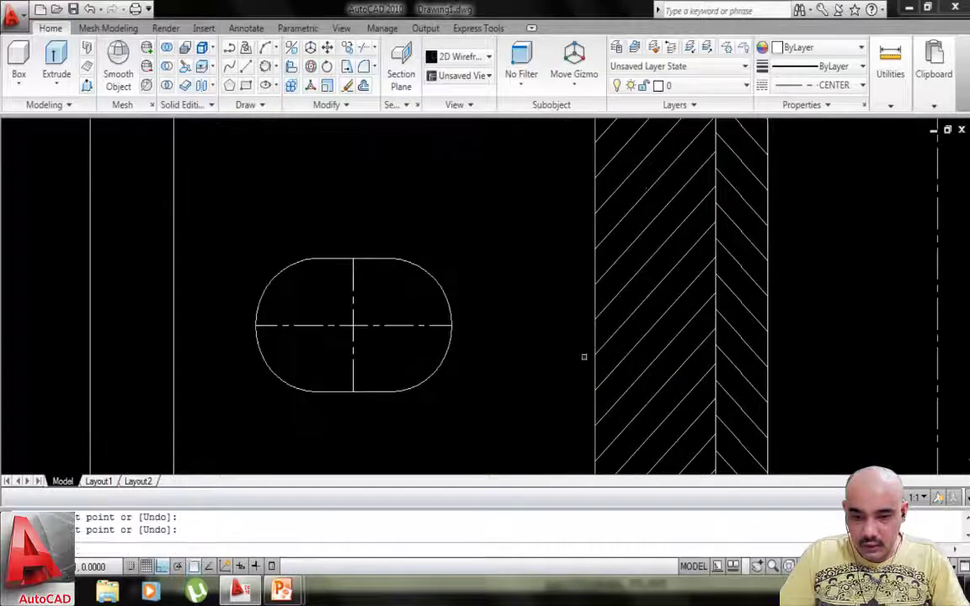
Draw the right slot's vertical centre line between the midpoints of its upper and lower edges.
{"action": "middle_click_drag", "start_coordinate": [584, 357], "coordinate": [253, 312]}
{"action": "scroll", "coordinate": [561, 298], "scroll_direction": "down", "scroll_amount": 4}
{"action": "middle_click_drag", "start_coordinate": [620, 305], "coordinate": [437, 328]}
{"action": "scroll", "coordinate": [532, 315], "scroll_direction": "up", "scroll_amount": 3}
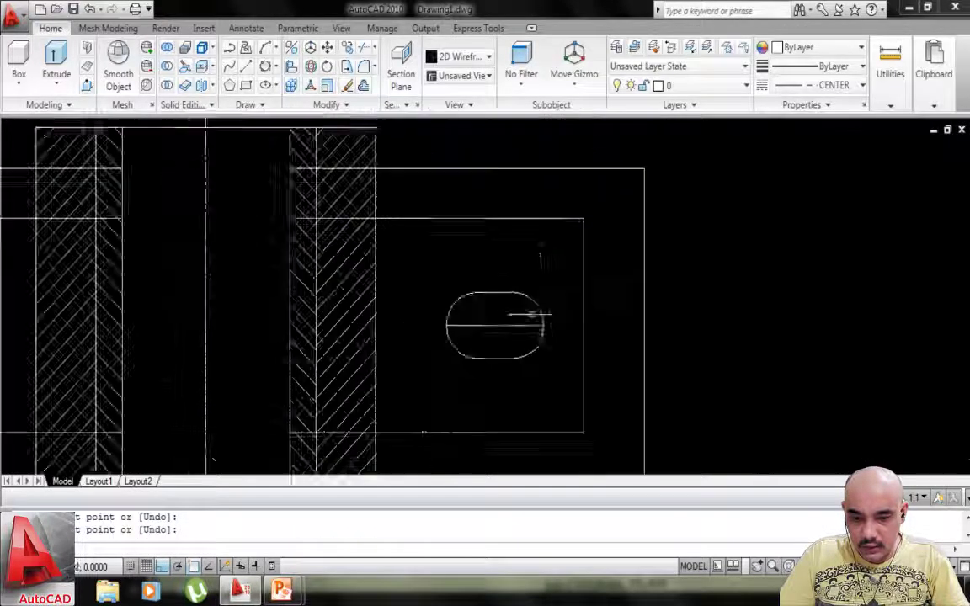
{"action": "key", "text": "Return"}
{"action": "left_click", "coordinate": [480, 284]}
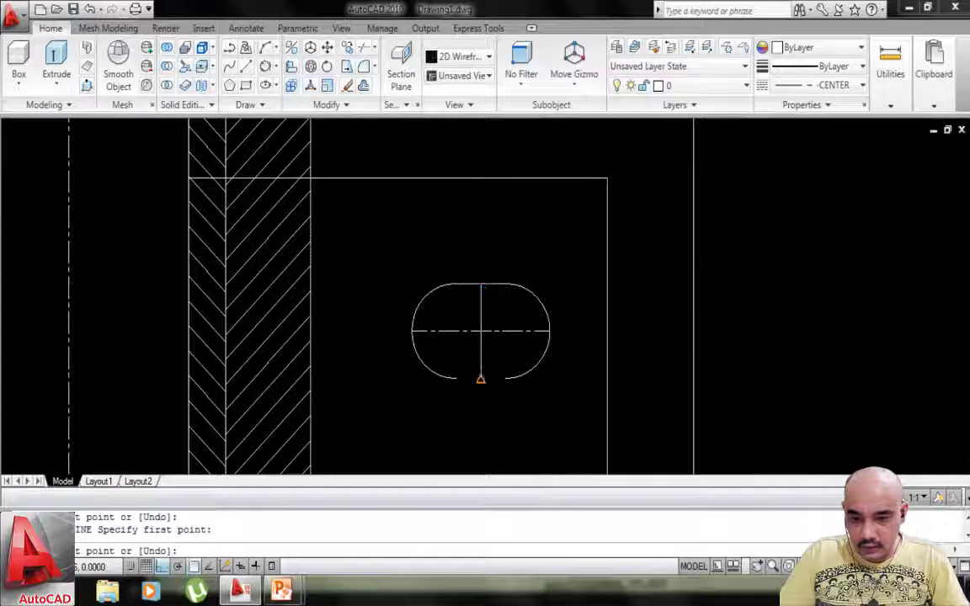
{"action": "left_click", "coordinate": [481, 379]}
{"action": "key", "text": "Return"}
{"action": "scroll", "coordinate": [512, 363], "scroll_direction": "down", "scroll_amount": 4}
{"action": "middle_click_drag", "start_coordinate": [506, 347], "coordinate": [549, 352]}
{"action": "mouse_move", "coordinate": [467, 307]}
{"action": "middle_mouse_down"}
{"action": "mouse_move", "coordinate": [535, 285]}
{"action": "mouse_move", "coordinate": [509, 296]}
{"action": "middle_mouse_up"}
{"action": "scroll", "coordinate": [511, 263], "scroll_direction": "down", "scroll_amount": 3}
{"action": "scroll", "coordinate": [604, 203], "scroll_direction": "up", "scroll_amount": 2}
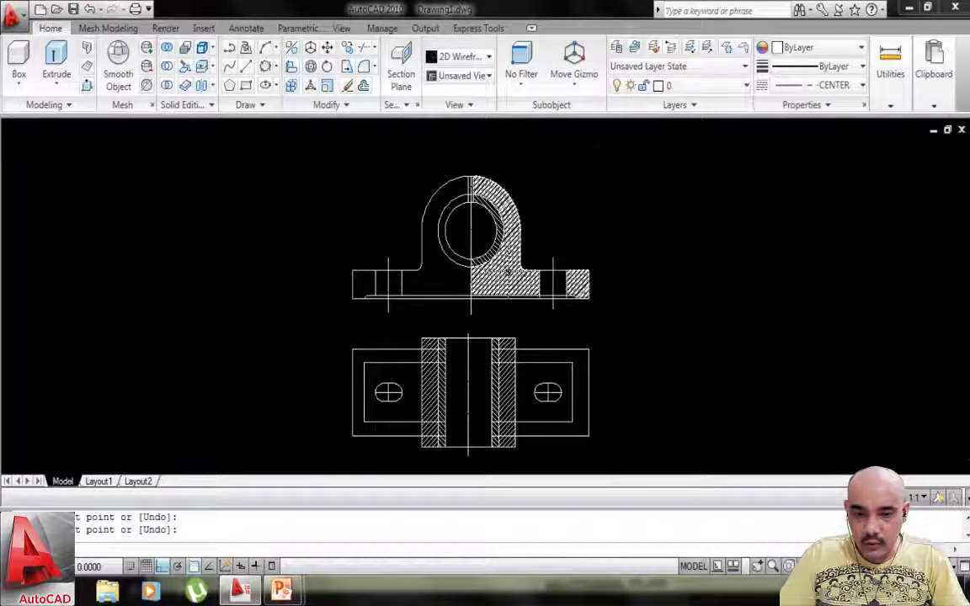
{"action": "right_click", "coordinate": [519, 284]}
{"action": "left_click", "coordinate": [539, 313]}
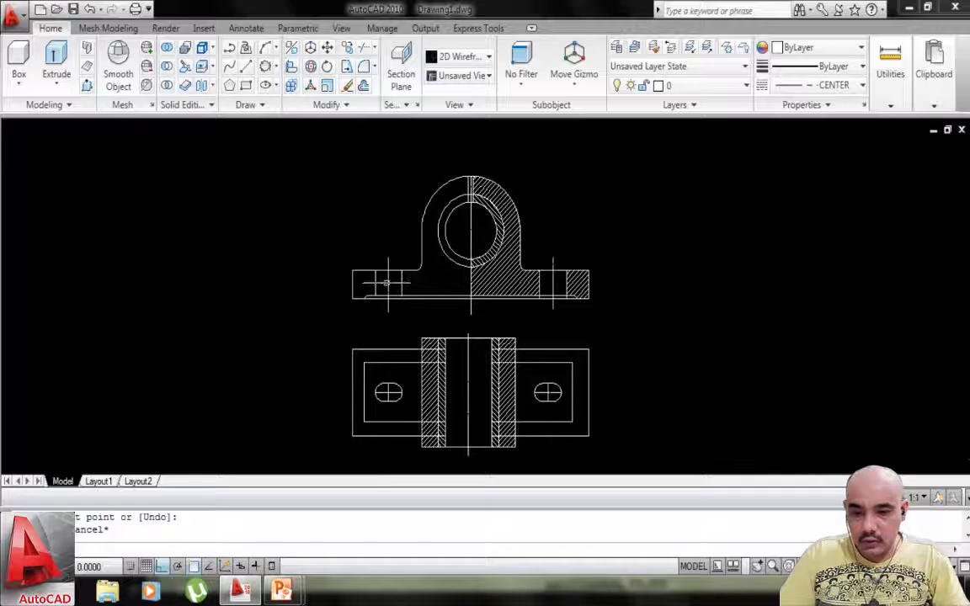
Change the colour of the bolt hole, bore and slot centre lines in both views to Green.
{"action": "scroll", "coordinate": [387, 283], "scroll_direction": "up", "scroll_amount": 4}
{"action": "left_click", "coordinate": [386, 277]}
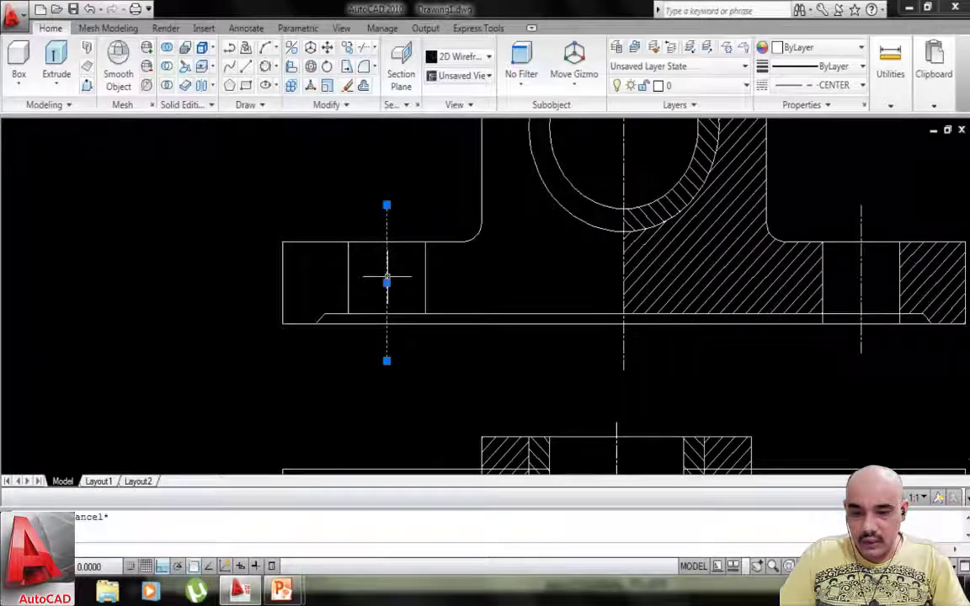
{"action": "left_click", "coordinate": [861, 273]}
{"action": "scroll", "coordinate": [829, 281], "scroll_direction": "down", "scroll_amount": 5}
{"action": "scroll", "coordinate": [741, 307], "scroll_direction": "up", "scroll_amount": 4}
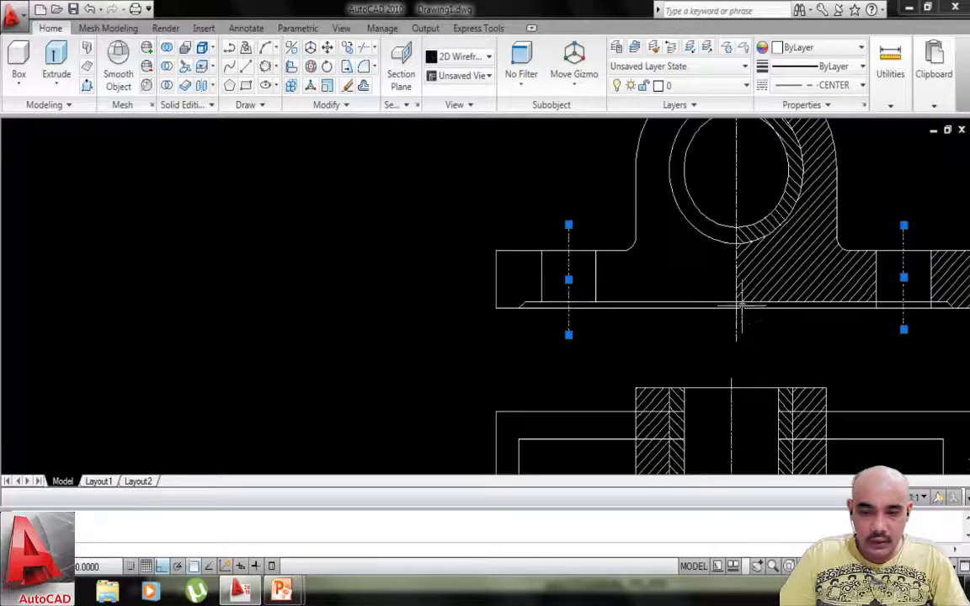
{"action": "left_click", "coordinate": [737, 327]}
{"action": "scroll", "coordinate": [736, 329], "scroll_direction": "down", "scroll_amount": 4}
{"action": "scroll", "coordinate": [734, 366], "scroll_direction": "up", "scroll_amount": 3}
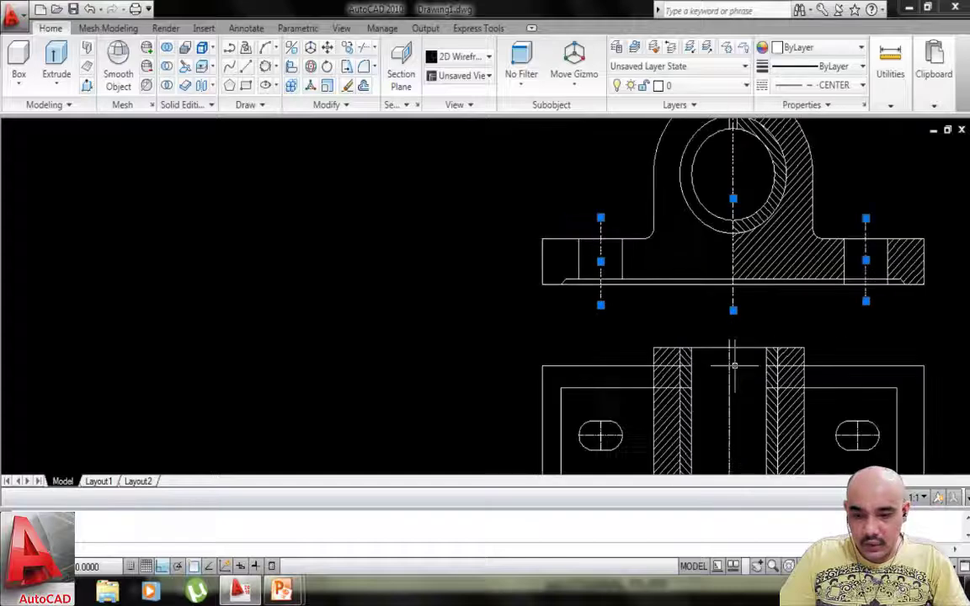
{"action": "middle_click_drag", "start_coordinate": [734, 365], "coordinate": [713, 247]}
{"action": "left_click", "coordinate": [708, 285]}
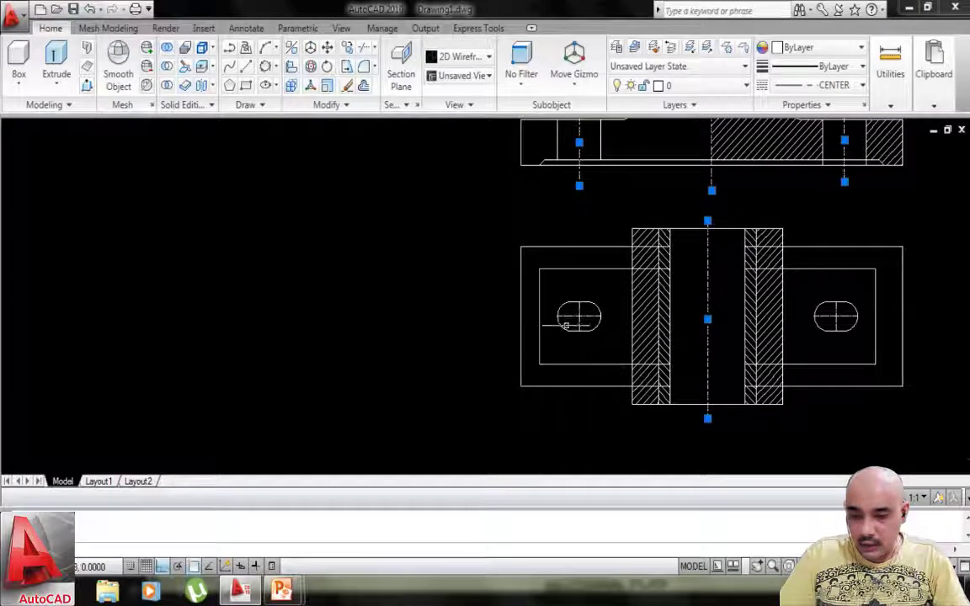
{"action": "left_click", "coordinate": [582, 322]}
{"action": "left_click", "coordinate": [574, 312]}
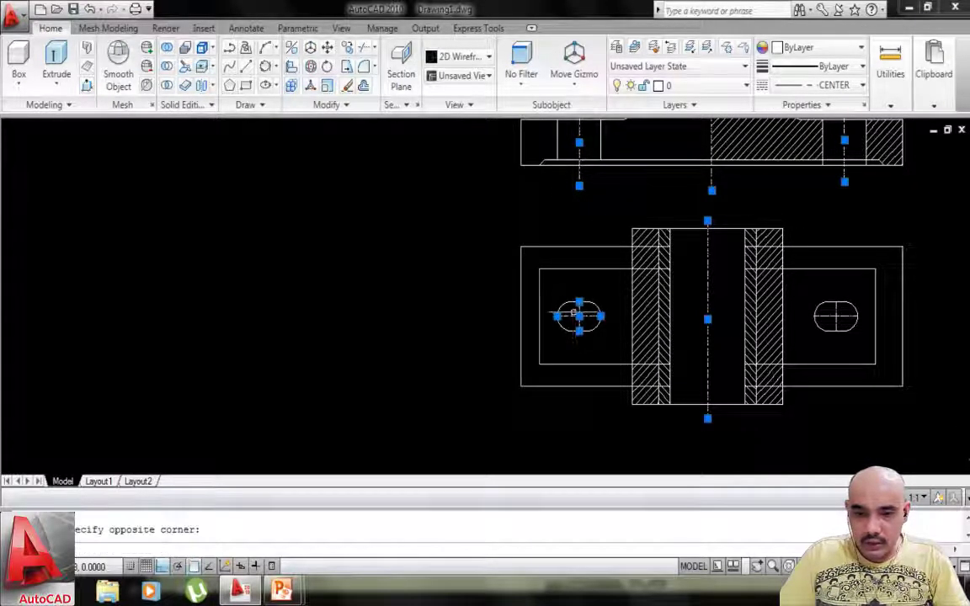
{"action": "left_click", "coordinate": [847, 312]}
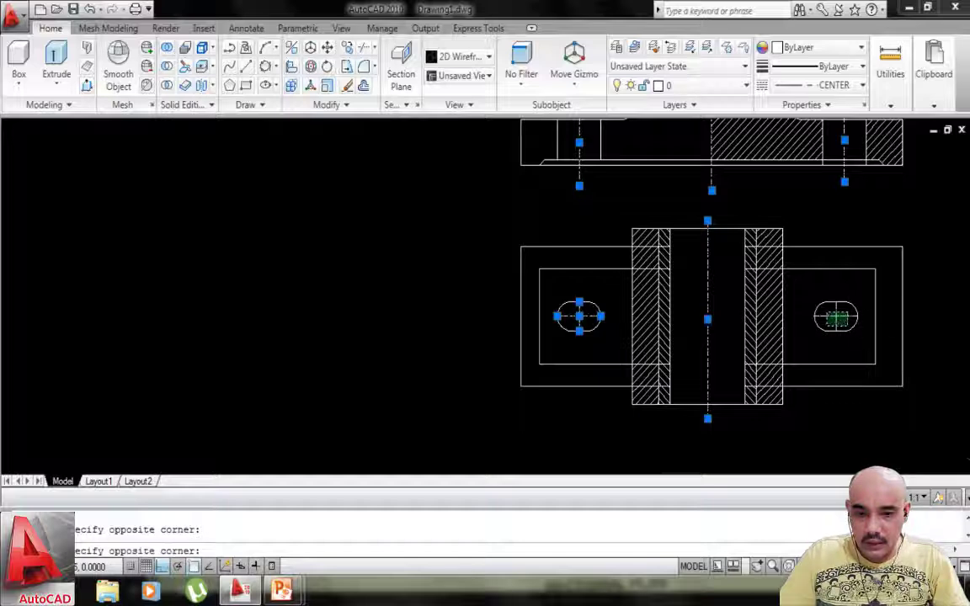
{"action": "left_click", "coordinate": [828, 324]}
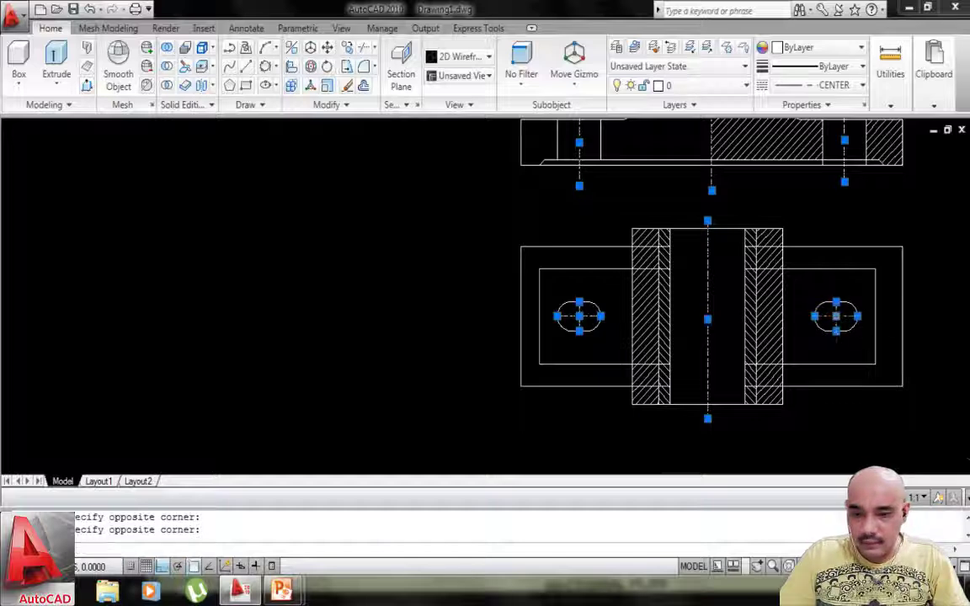
{"action": "left_click", "coordinate": [839, 54]}
{"action": "left_click", "coordinate": [796, 145]}
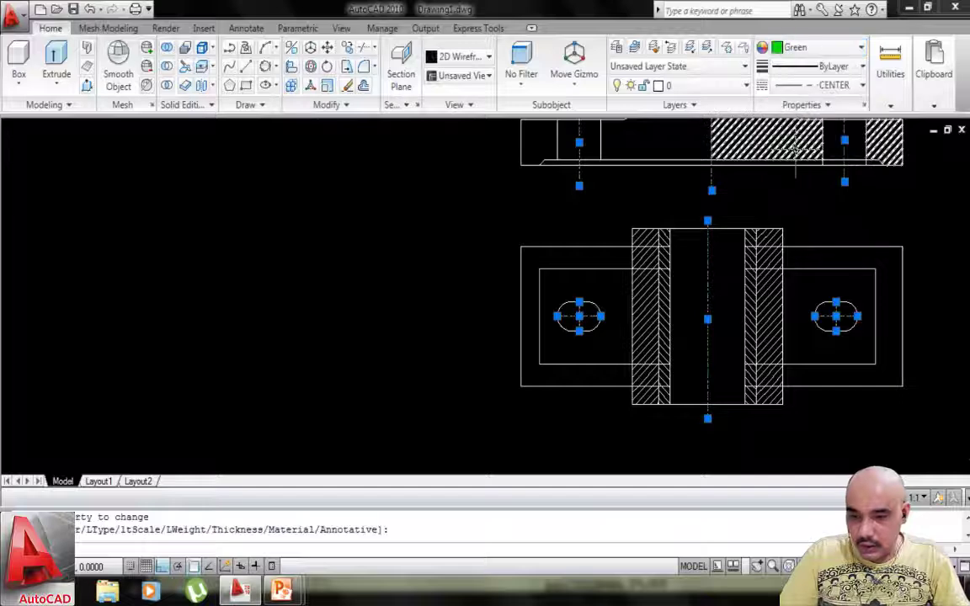
{"action": "key", "text": "Escape"}
{"action": "scroll", "coordinate": [590, 278], "scroll_direction": "down", "scroll_amount": 2}
{"action": "scroll", "coordinate": [600, 325], "scroll_direction": "up", "scroll_amount": 3}
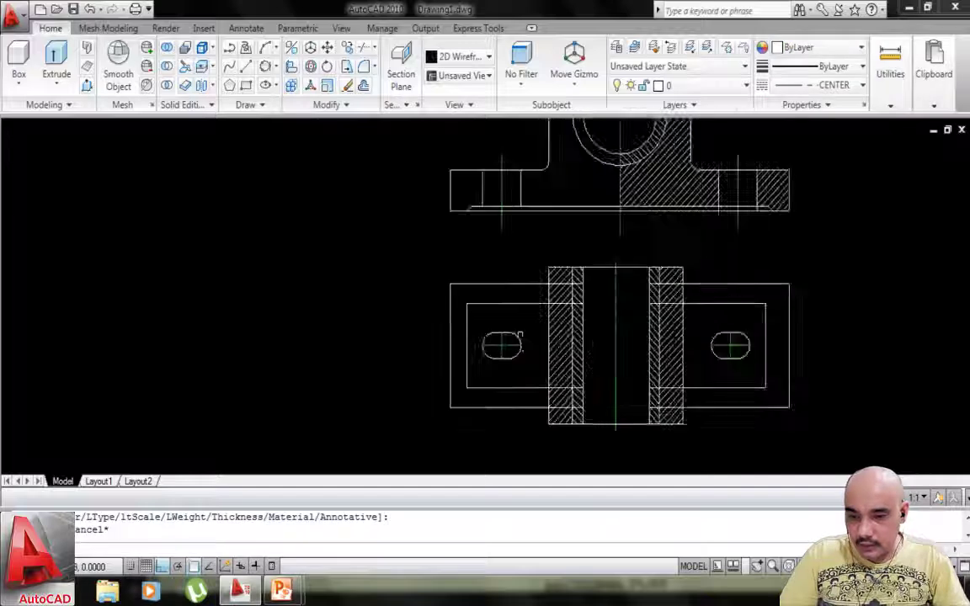
{"action": "scroll", "coordinate": [521, 338], "scroll_direction": "up", "scroll_amount": 2}
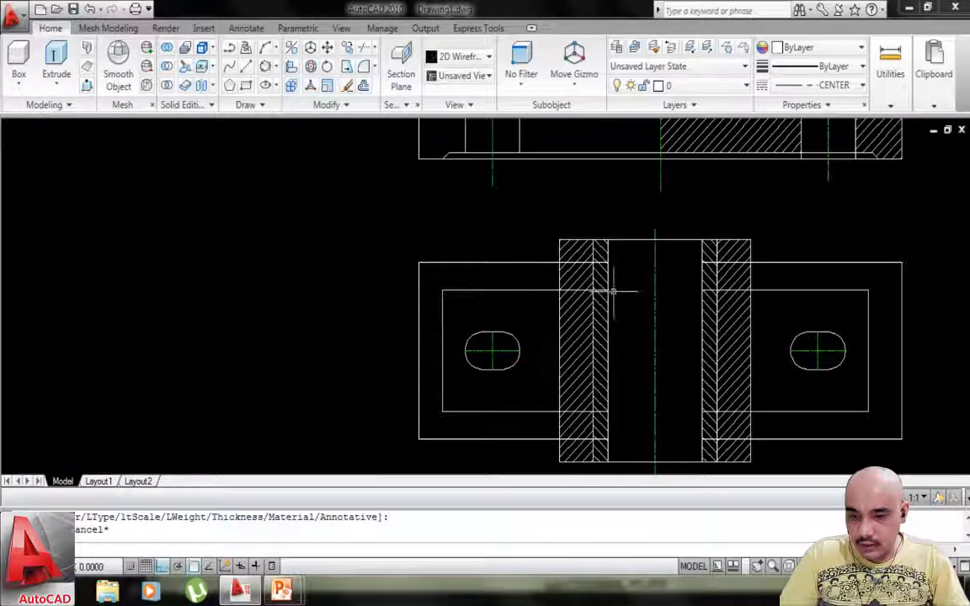
{"action": "scroll", "coordinate": [602, 289], "scroll_direction": "up", "scroll_amount": 1}
{"action": "scroll", "coordinate": [581, 282], "scroll_direction": "down", "scroll_amount": 2}
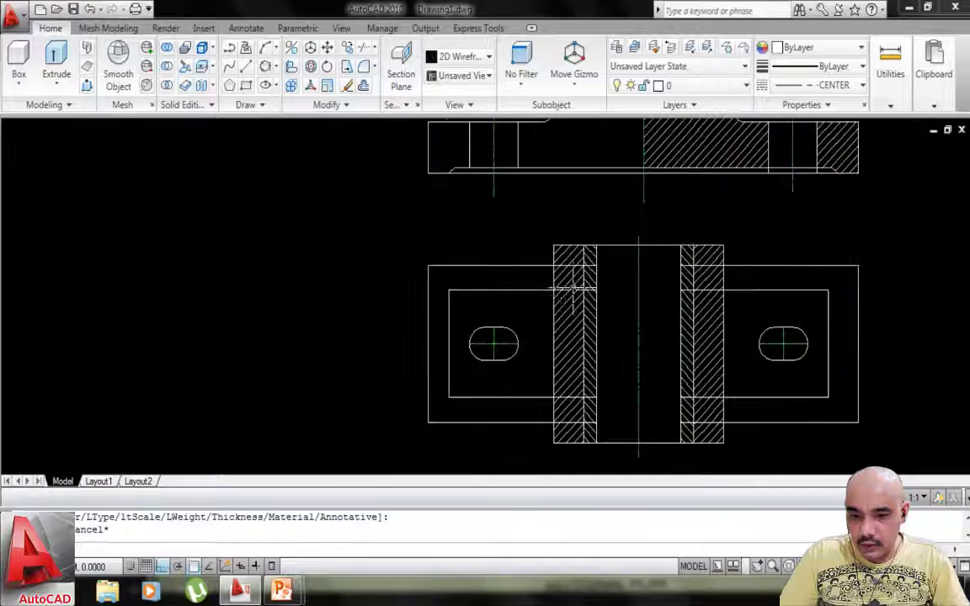
{"action": "left_click", "coordinate": [508, 291]}
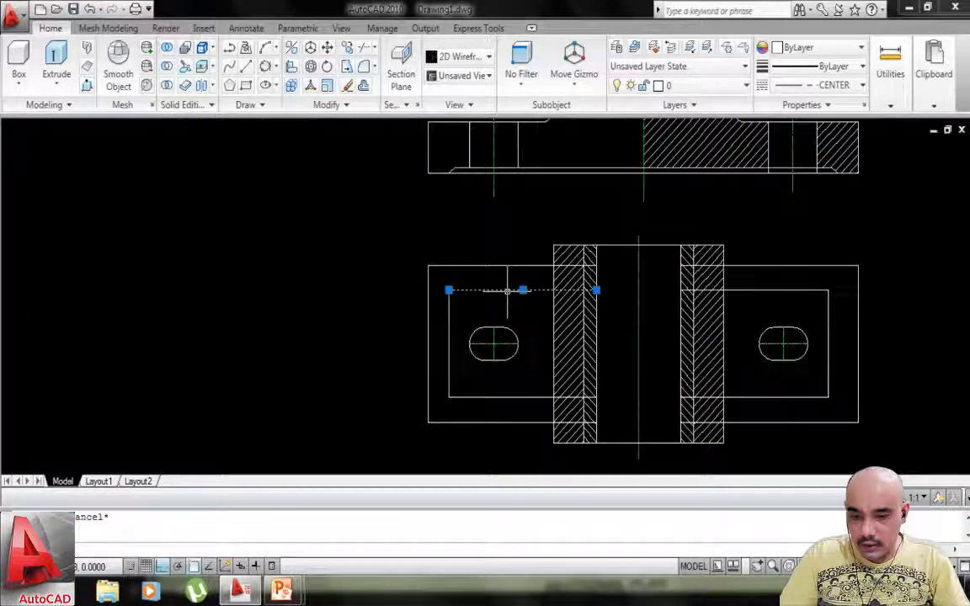
{"action": "left_click", "coordinate": [446, 338]}
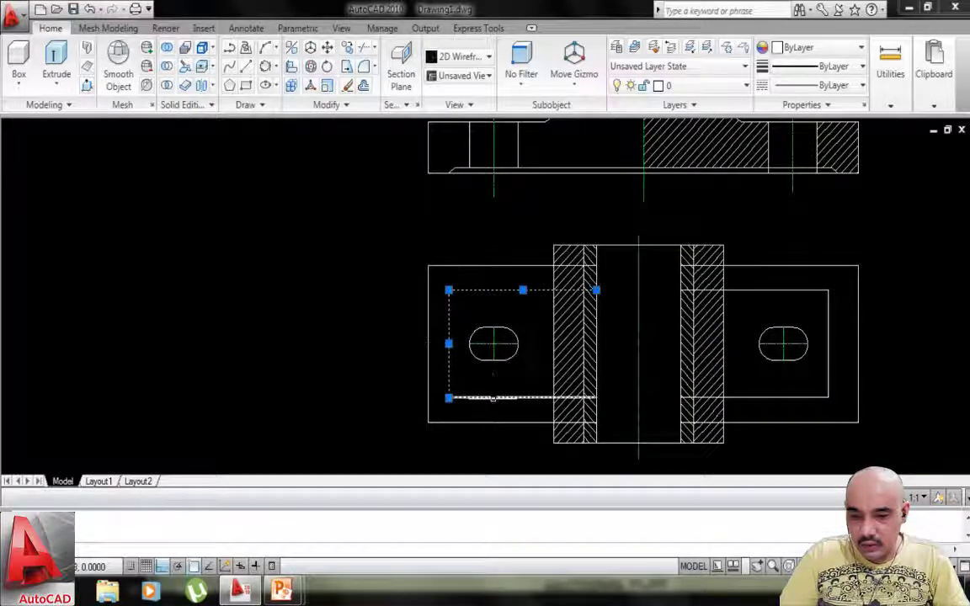
{"action": "key", "text": "Escape"}
Load the HIDDEN linetype from acad.lin into the drawing and select it in the Linetype Manager.
{"action": "left_click", "coordinate": [848, 86]}
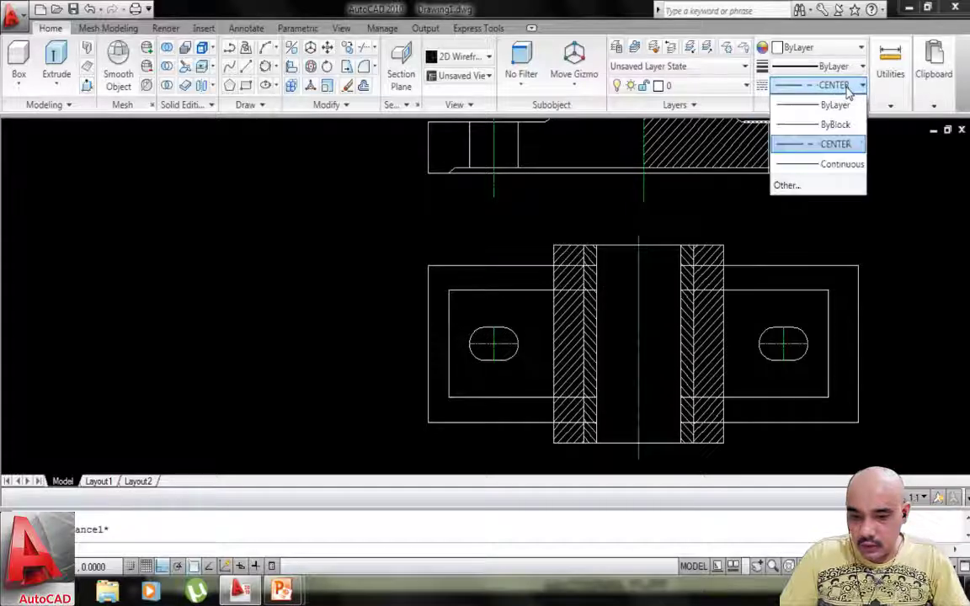
{"action": "left_click", "coordinate": [849, 89]}
{"action": "left_click", "coordinate": [849, 90]}
{"action": "left_click", "coordinate": [799, 185]}
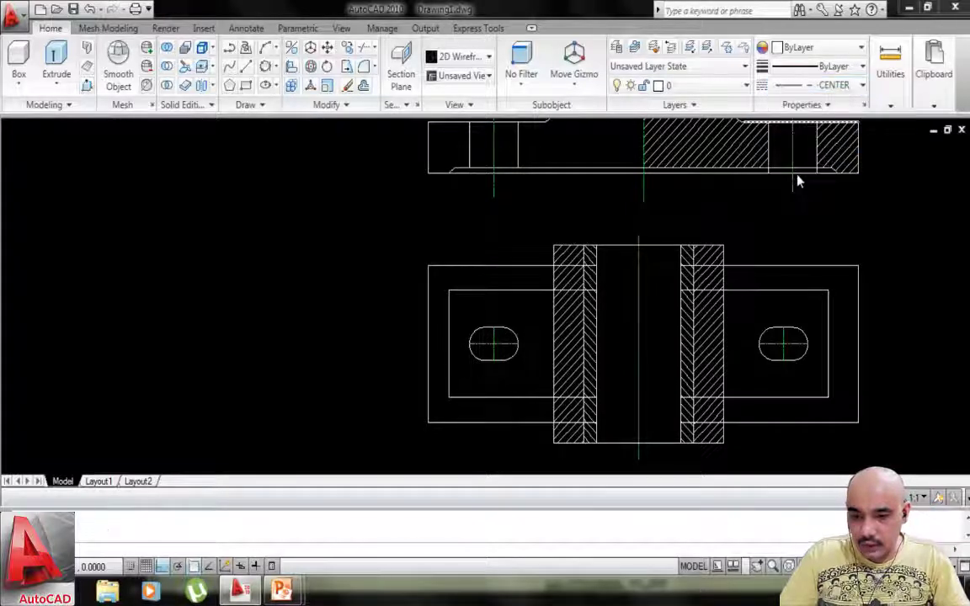
{"action": "left_click", "coordinate": [592, 162]}
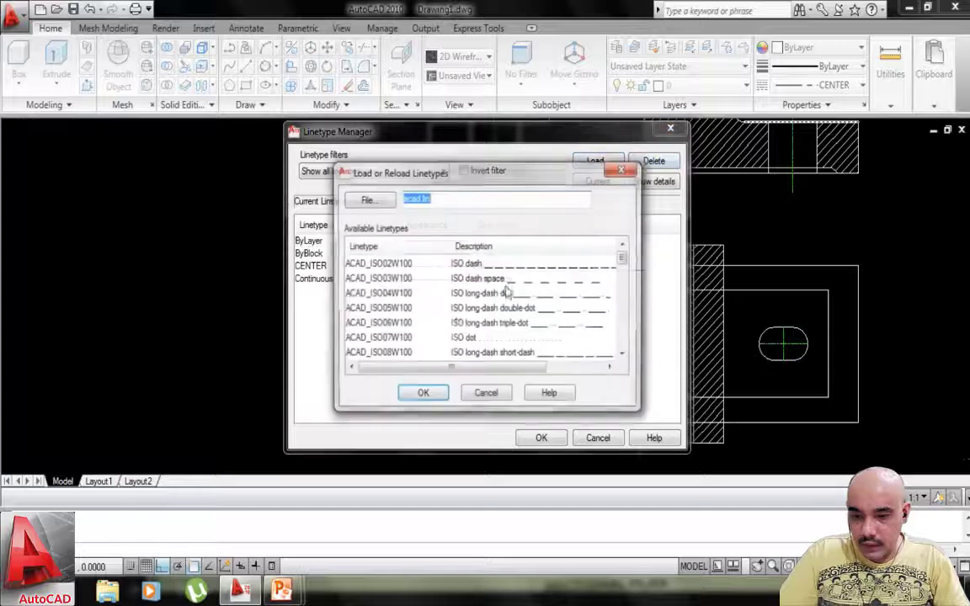
{"action": "left_click", "coordinate": [455, 321]}
{"action": "key", "text": "h"}
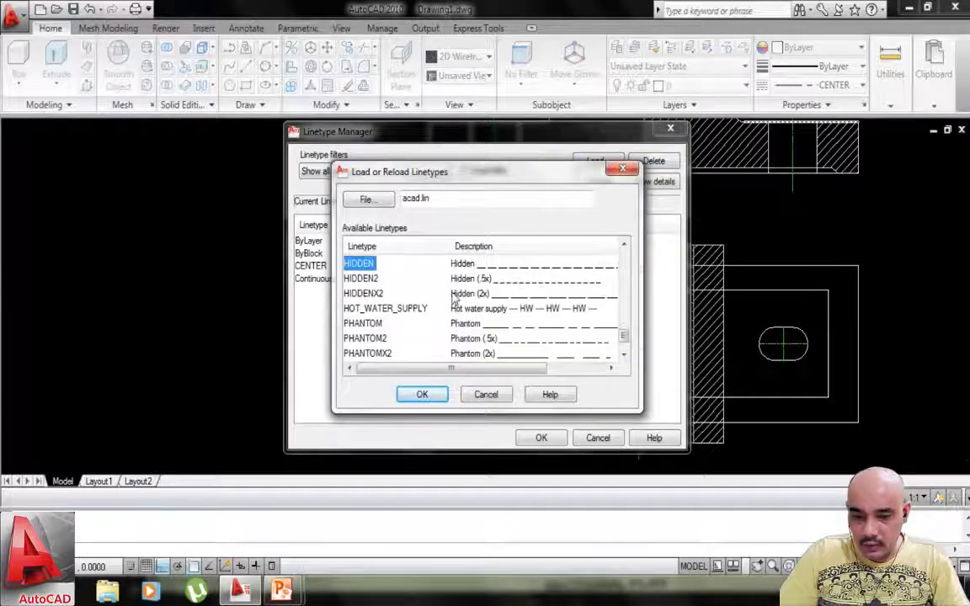
{"action": "left_click", "coordinate": [423, 394]}
{"action": "left_click", "coordinate": [469, 297]}
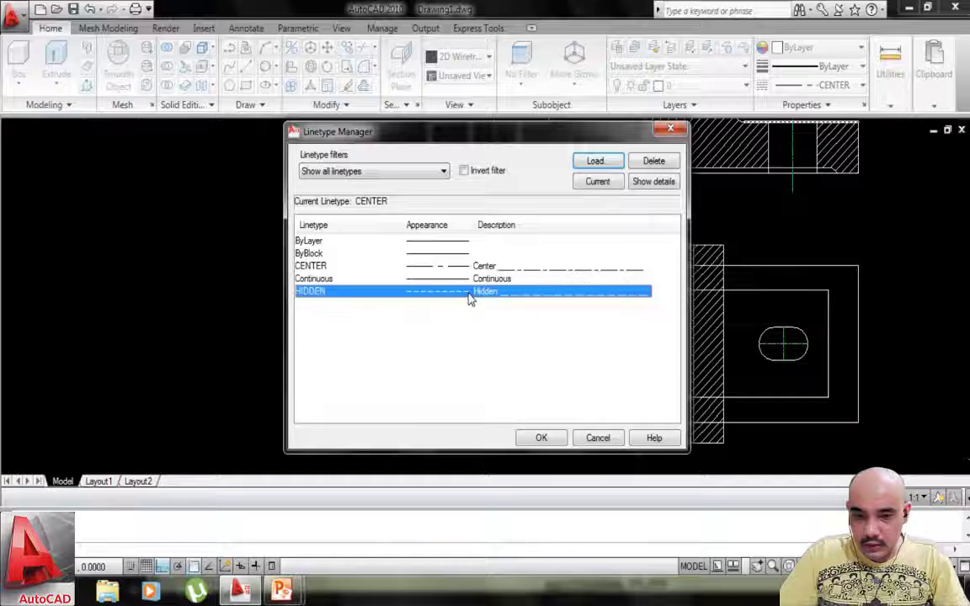
Show the HIDDEN linetype's scale details and accept the Linetype Manager settings.
{"action": "left_click", "coordinate": [655, 182]}
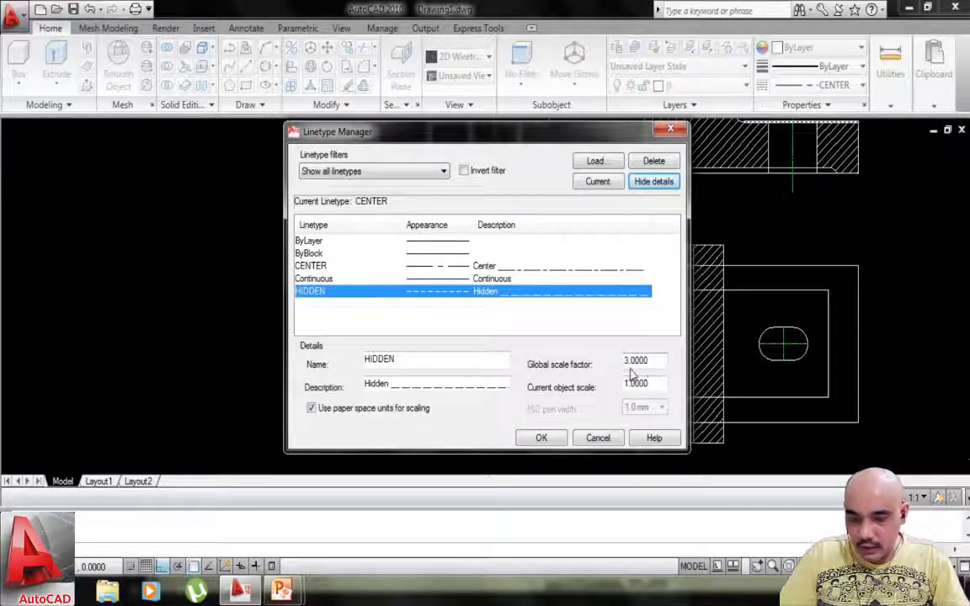
{"action": "left_click", "coordinate": [662, 385]}
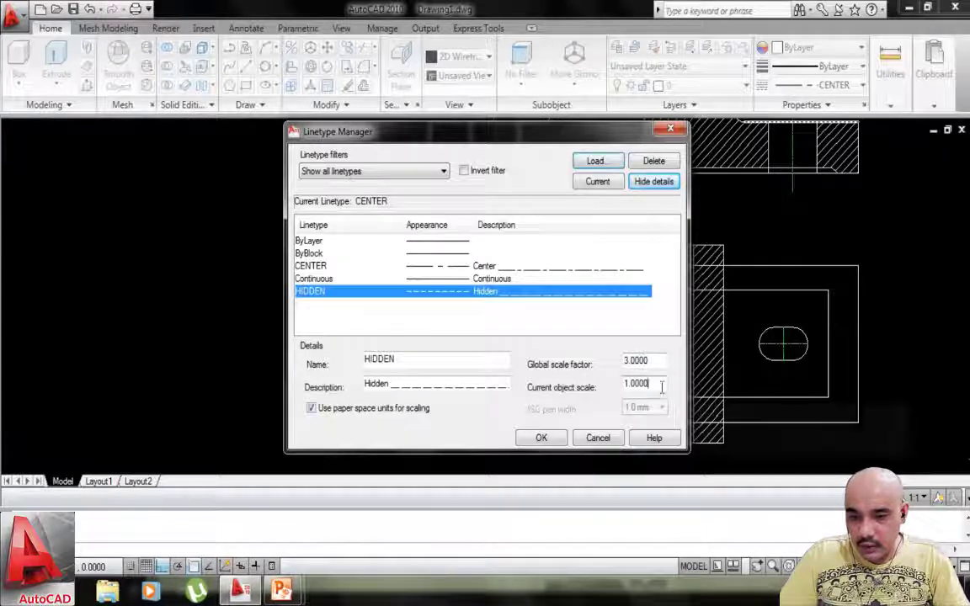
{"action": "left_click_drag", "start_coordinate": [662, 385], "coordinate": [596, 392]}
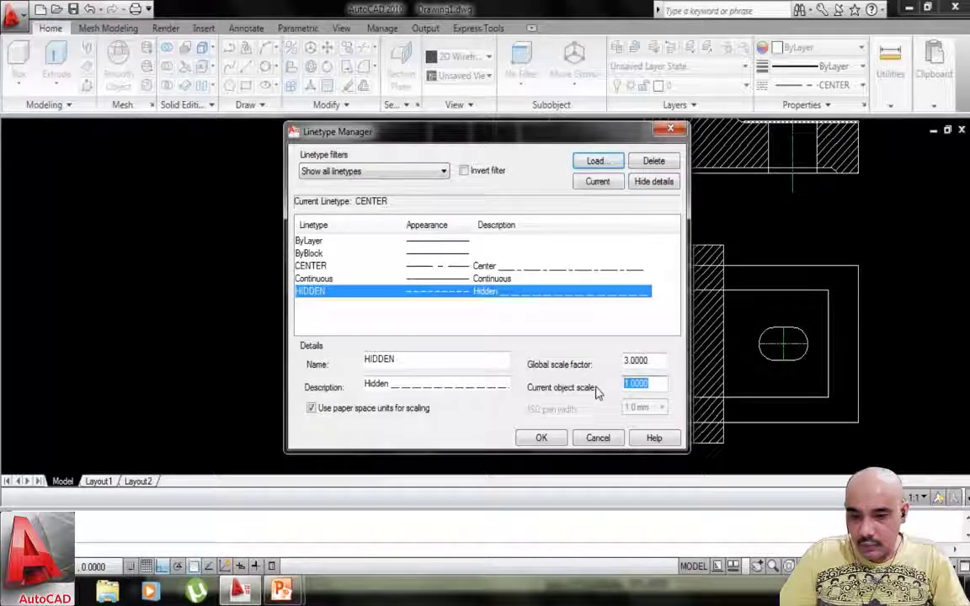
{"action": "left_click", "coordinate": [556, 439]}
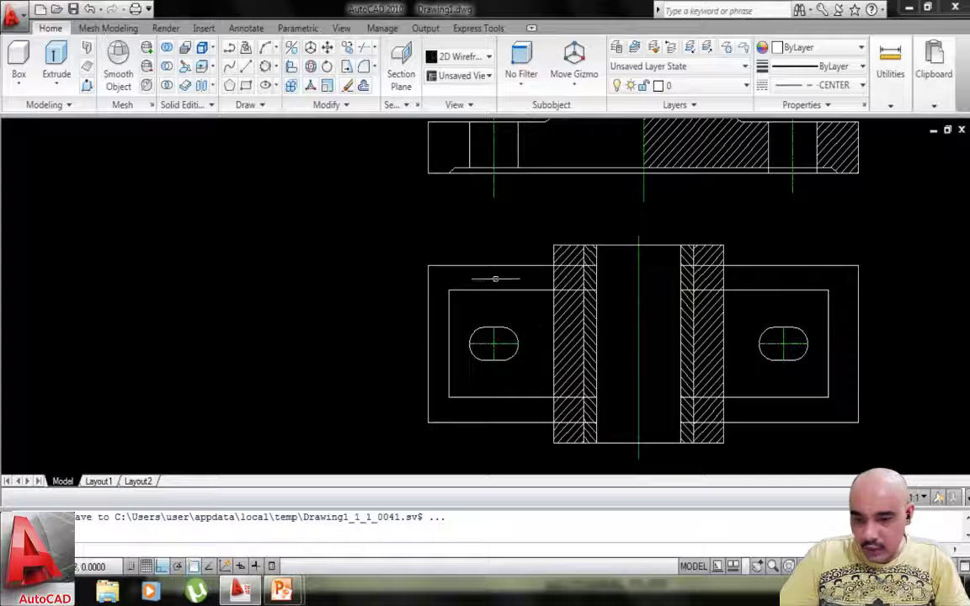
Change the linetype of the inner recess outline on both sides of the plan view to HIDDEN.
{"action": "left_click", "coordinate": [492, 290]}
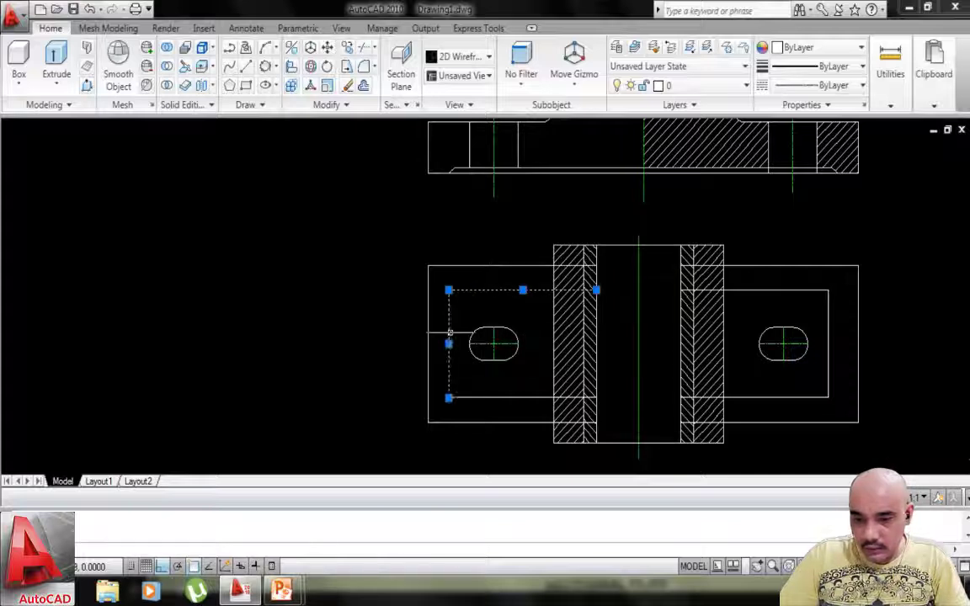
{"action": "left_click", "coordinate": [777, 397]}
{"action": "left_click", "coordinate": [772, 290]}
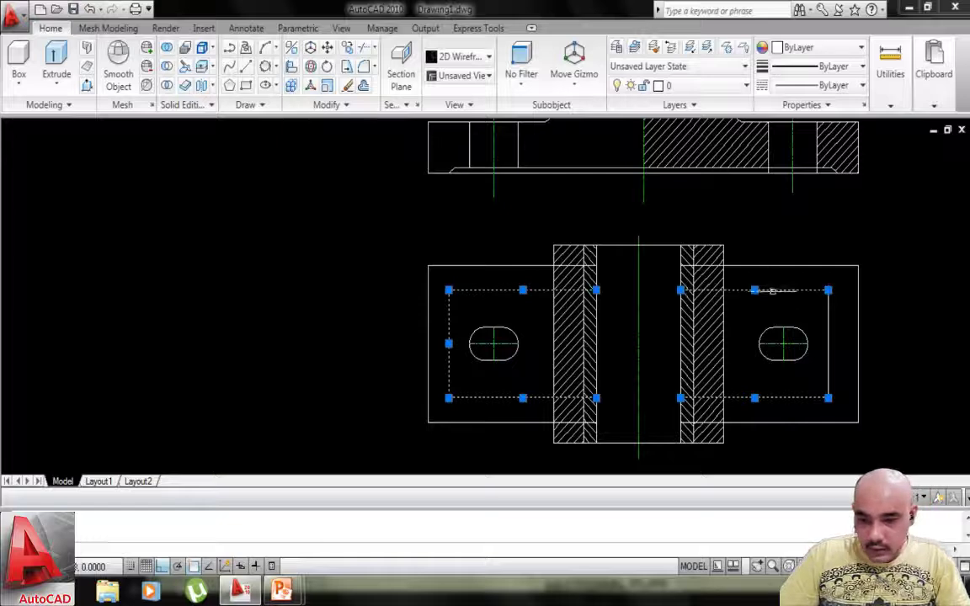
{"action": "left_click", "coordinate": [829, 339]}
{"action": "left_click", "coordinate": [855, 87]}
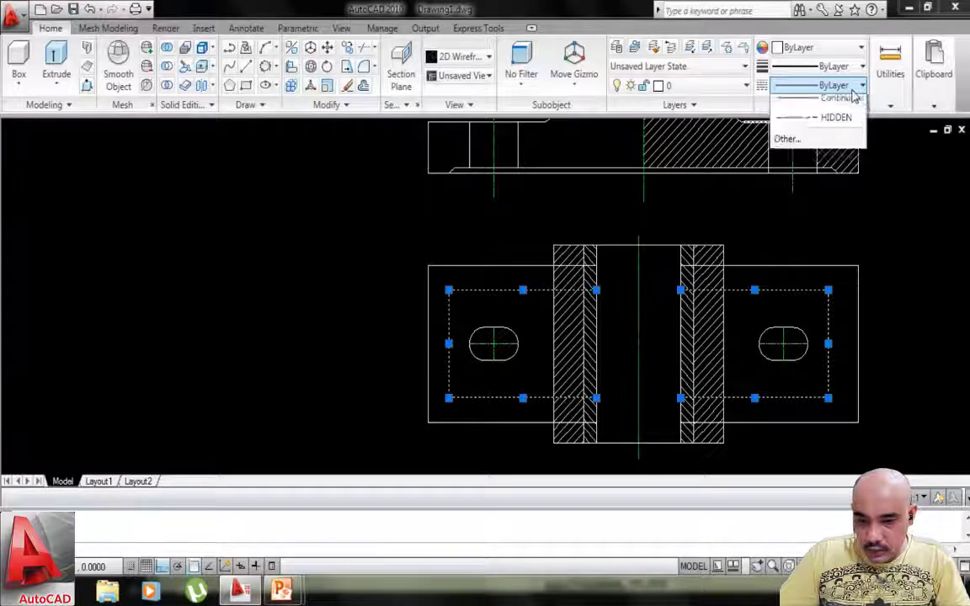
{"action": "left_click", "coordinate": [834, 183]}
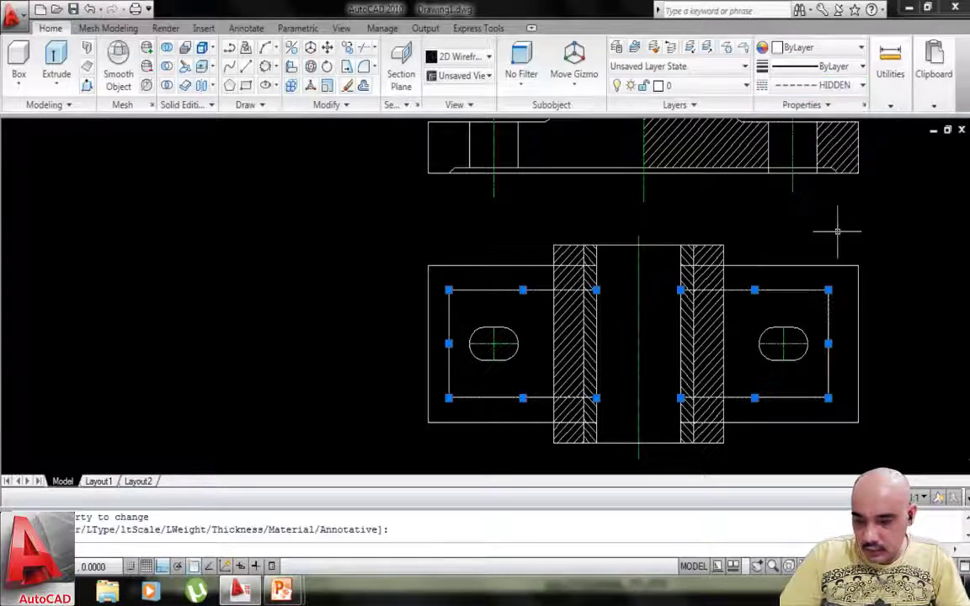
{"action": "key", "text": "Escape"}
Examine the recess outline's dashes in the plan view and check the extent of the recess edge above the front view's base.
{"action": "scroll", "coordinate": [485, 279], "scroll_direction": "up", "scroll_amount": 6}
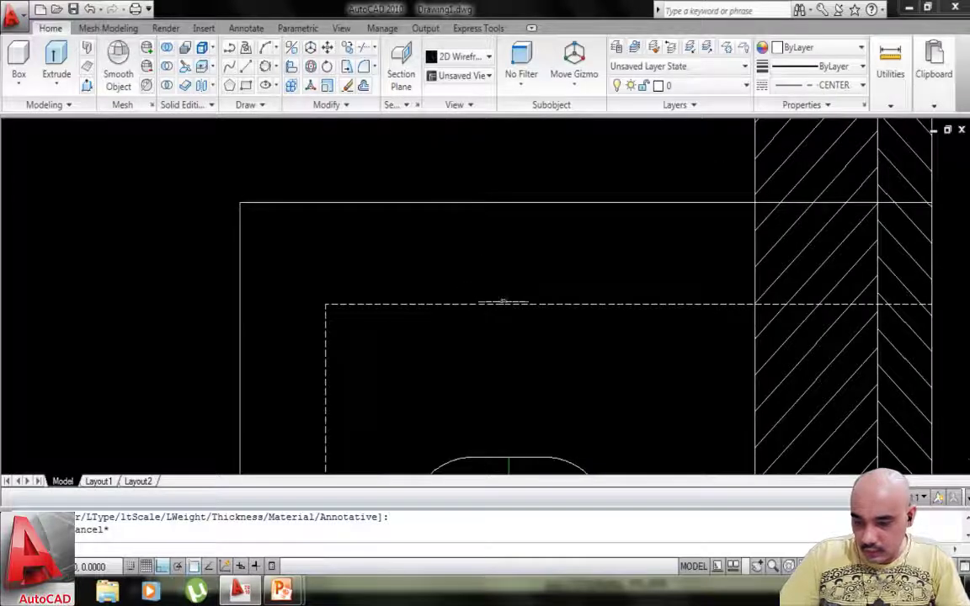
{"action": "scroll", "coordinate": [503, 301], "scroll_direction": "up", "scroll_amount": 2}
{"action": "scroll", "coordinate": [526, 292], "scroll_direction": "down", "scroll_amount": 5}
{"action": "middle_click_drag", "start_coordinate": [553, 306], "coordinate": [475, 326]}
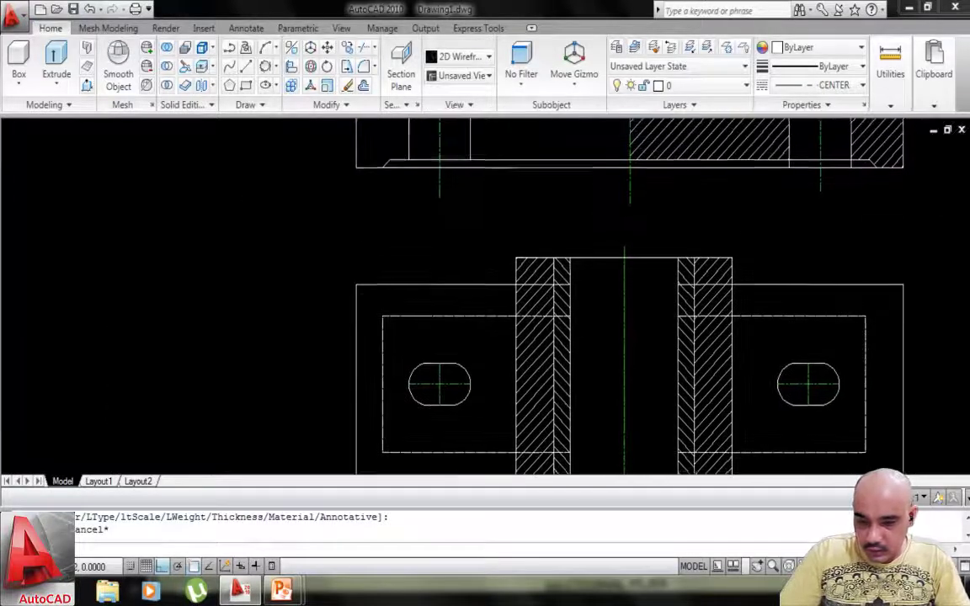
{"action": "middle_click_drag", "start_coordinate": [496, 212], "coordinate": [448, 287]}
{"action": "scroll", "coordinate": [598, 230], "scroll_direction": "up", "scroll_amount": 6}
{"action": "scroll", "coordinate": [626, 233], "scroll_direction": "down", "scroll_amount": 5}
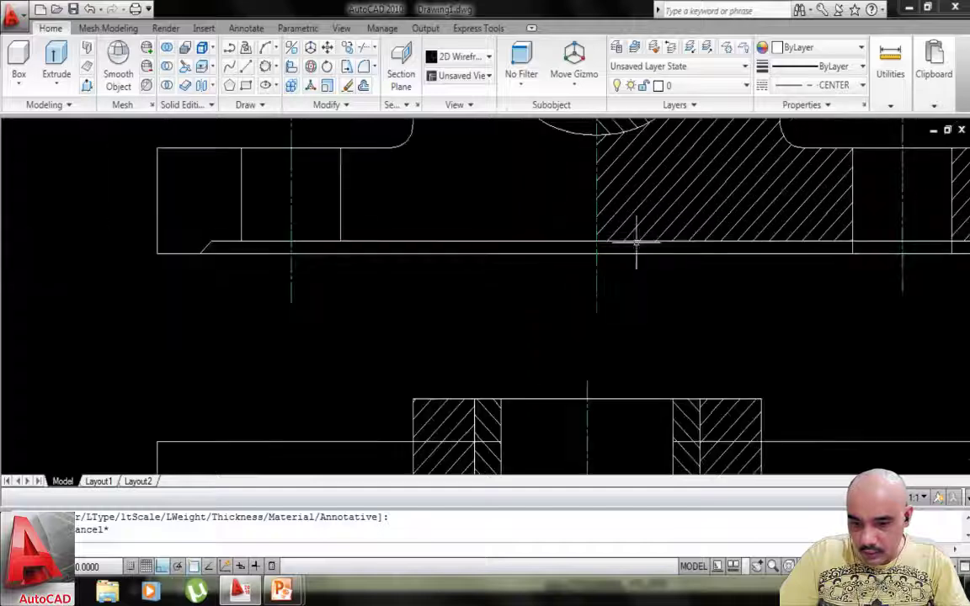
{"action": "left_click", "coordinate": [444, 240]}
{"action": "key", "text": "Escape"}
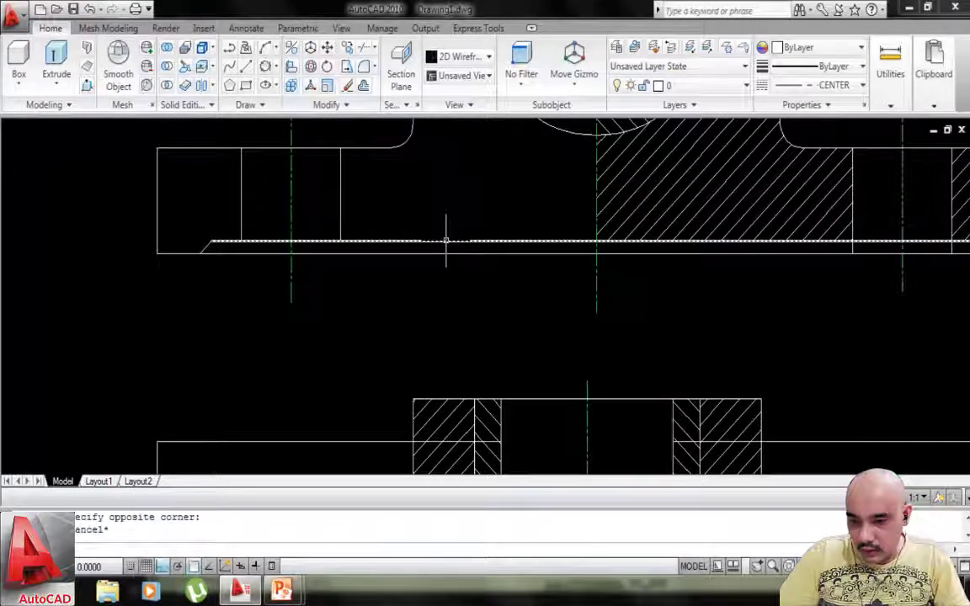
{"action": "key", "text": "Escape"}
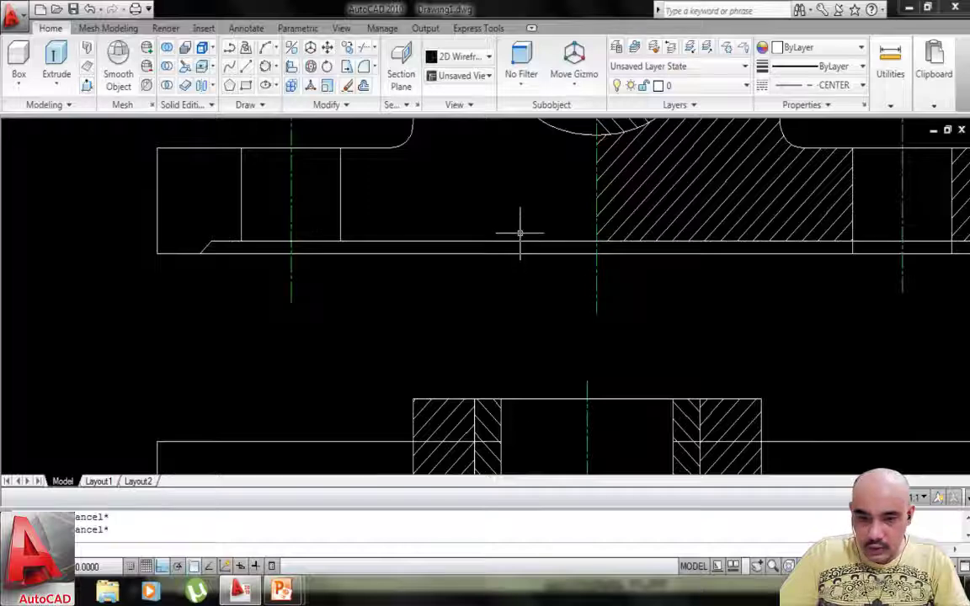
{"action": "scroll", "coordinate": [520, 233], "scroll_direction": "up", "scroll_amount": 2}
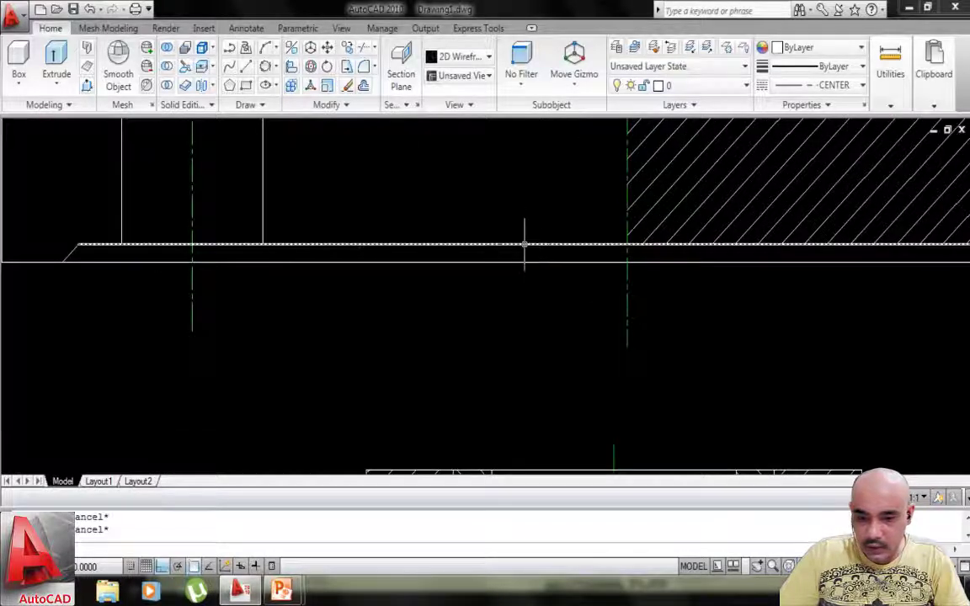
{"action": "left_click", "coordinate": [524, 244]}
{"action": "scroll", "coordinate": [524, 244], "scroll_direction": "down", "scroll_amount": 4}
{"action": "scroll", "coordinate": [525, 243], "scroll_direction": "up", "scroll_amount": 3}
{"action": "key", "text": "Escape"}
{"action": "scroll", "coordinate": [524, 243], "scroll_direction": "up", "scroll_amount": 2}
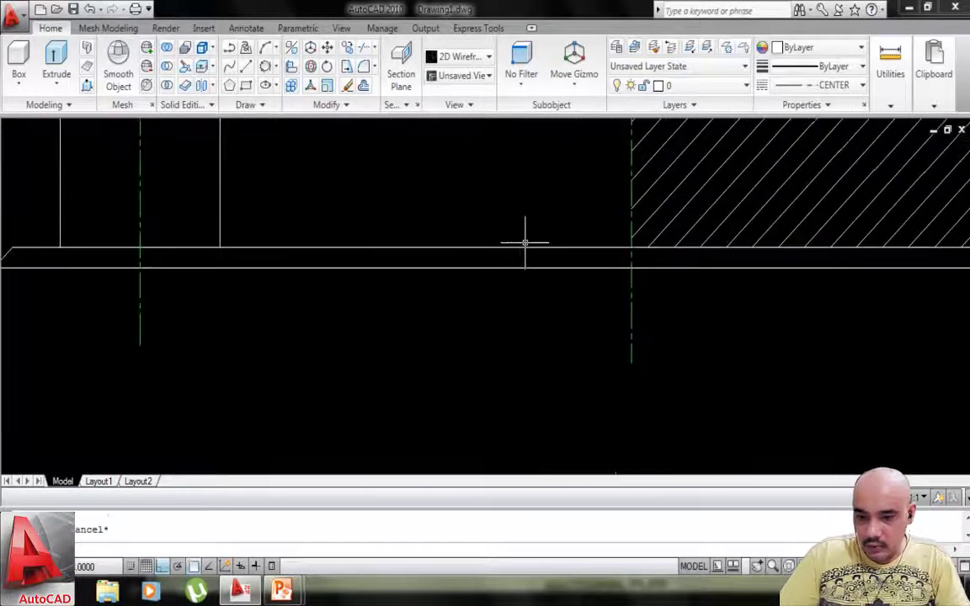
Trim the front view's horizontal recess edge between the left bolt hole and the main vertical centre line.
{"action": "type", "text": "tr"}
{"action": "key", "text": "Return"}
{"action": "key", "text": "Return"}
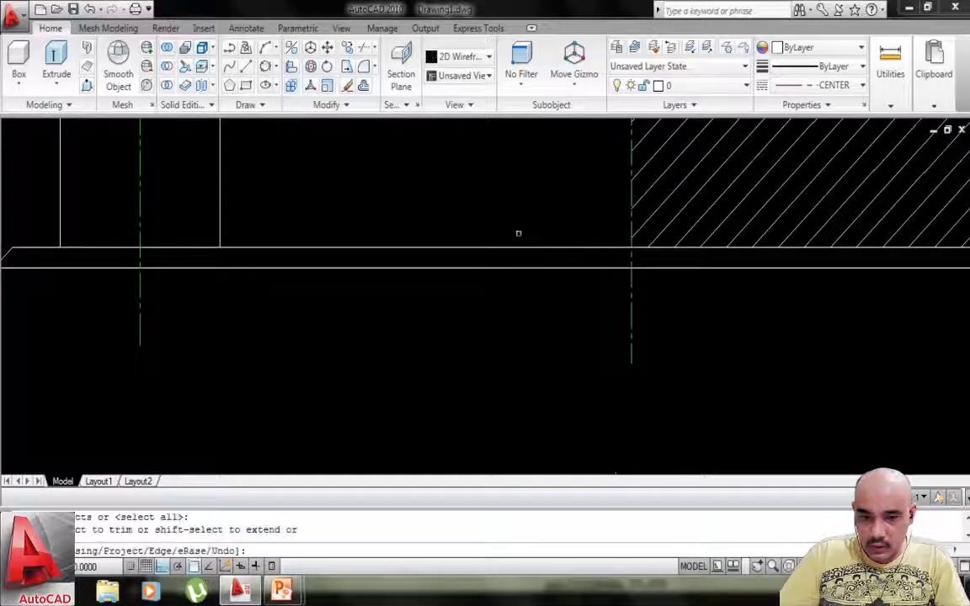
{"action": "left_click", "coordinate": [520, 247]}
{"action": "key", "text": "Return"}
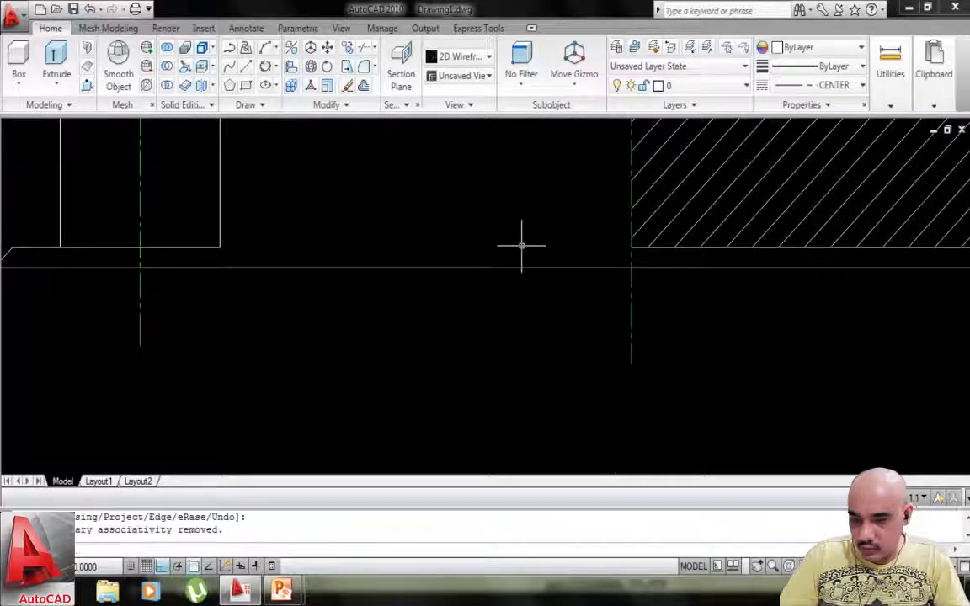
{"action": "key", "text": "Escape"}
Draw a separate horizontal line along the recess edge from the main vertical centre line to the left bolt hole's inner edge.
{"action": "scroll", "coordinate": [522, 245], "scroll_direction": "down", "scroll_amount": 4}
{"action": "type", "text": "l"}
{"action": "key", "text": "Return"}
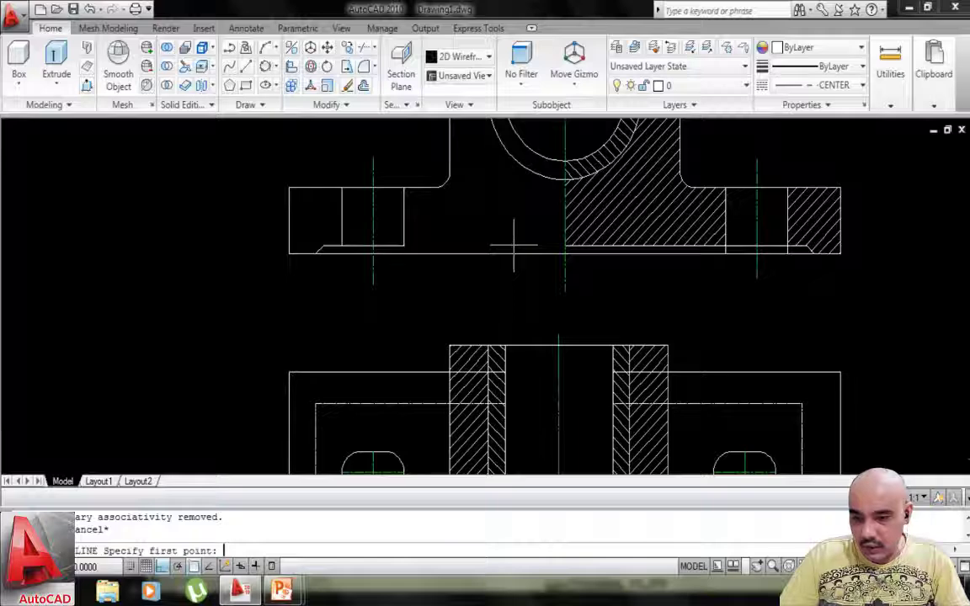
{"action": "left_click", "coordinate": [564, 246]}
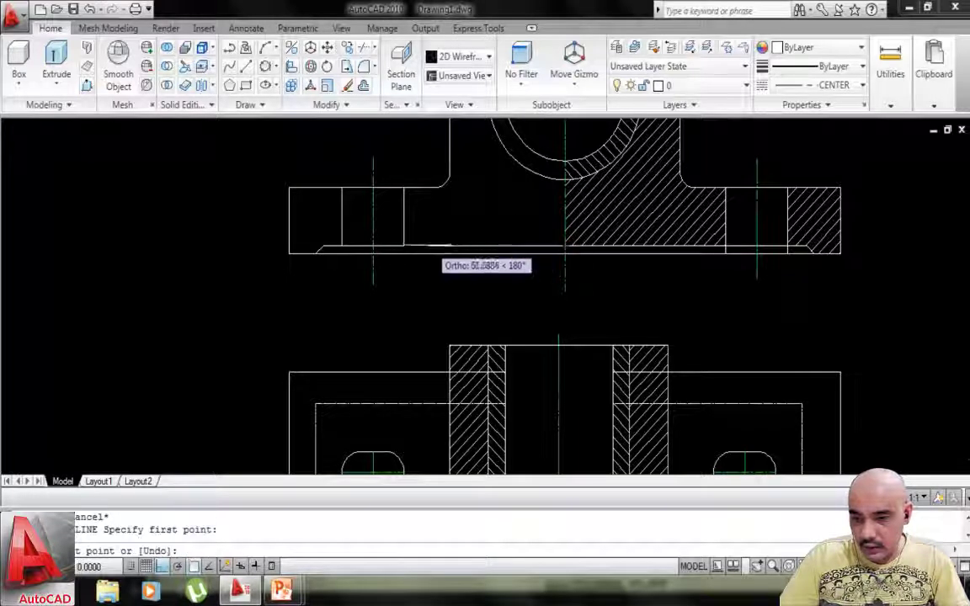
{"action": "left_click", "coordinate": [404, 246]}
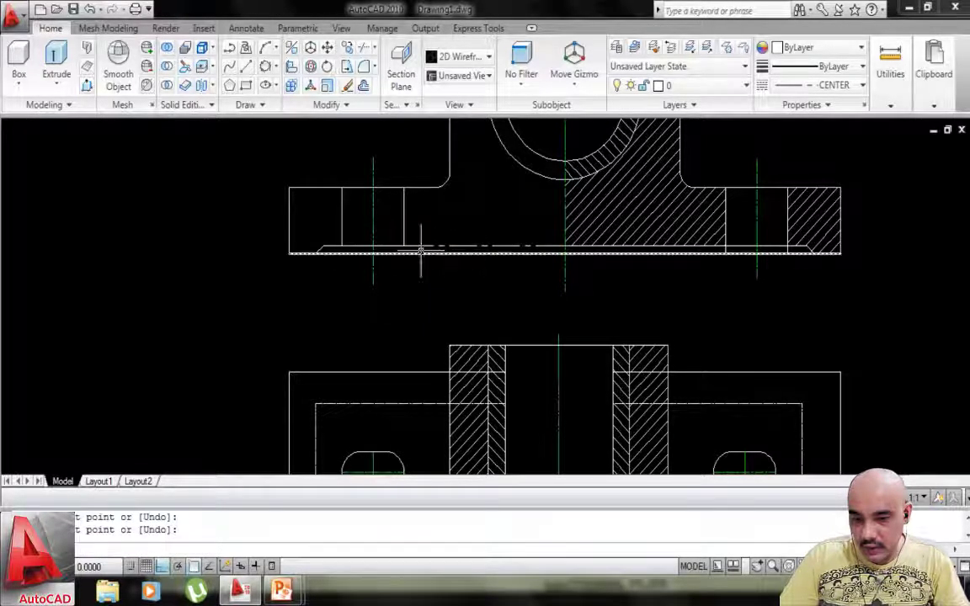
{"action": "scroll", "coordinate": [419, 250], "scroll_direction": "up", "scroll_amount": 3}
{"action": "key", "text": "Return"}
Set the recess edge beneath the left bolt hole and its slanted end line to the HIDDEN linetype.
{"action": "left_click", "coordinate": [360, 240]}
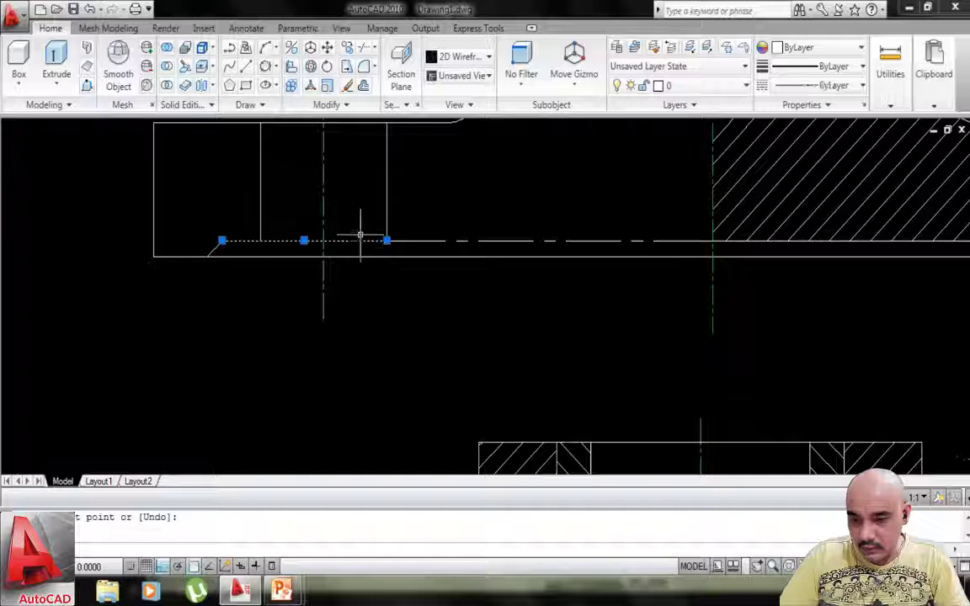
{"action": "left_click", "coordinate": [210, 251]}
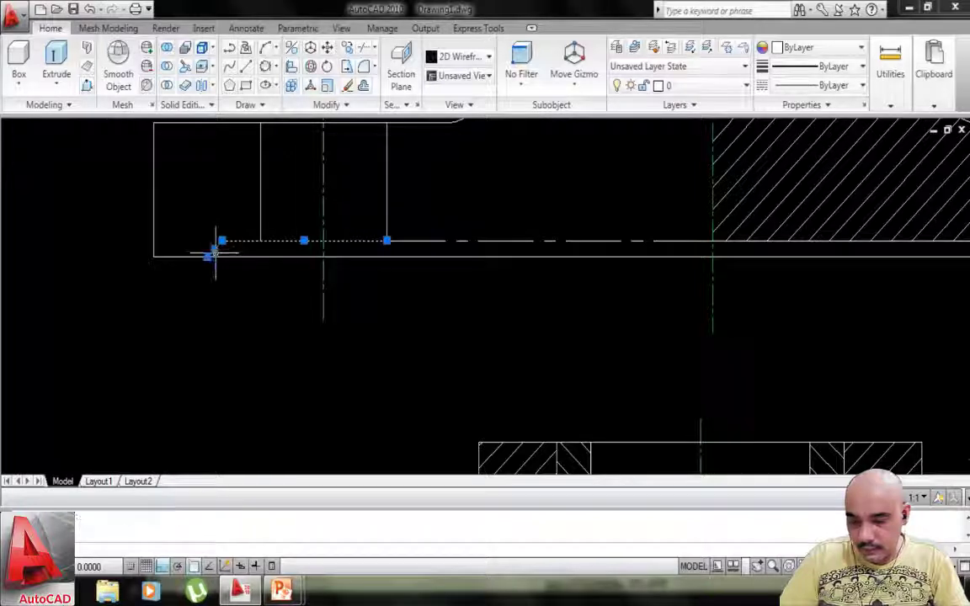
{"action": "left_click", "coordinate": [845, 91]}
{"action": "left_click", "coordinate": [836, 184]}
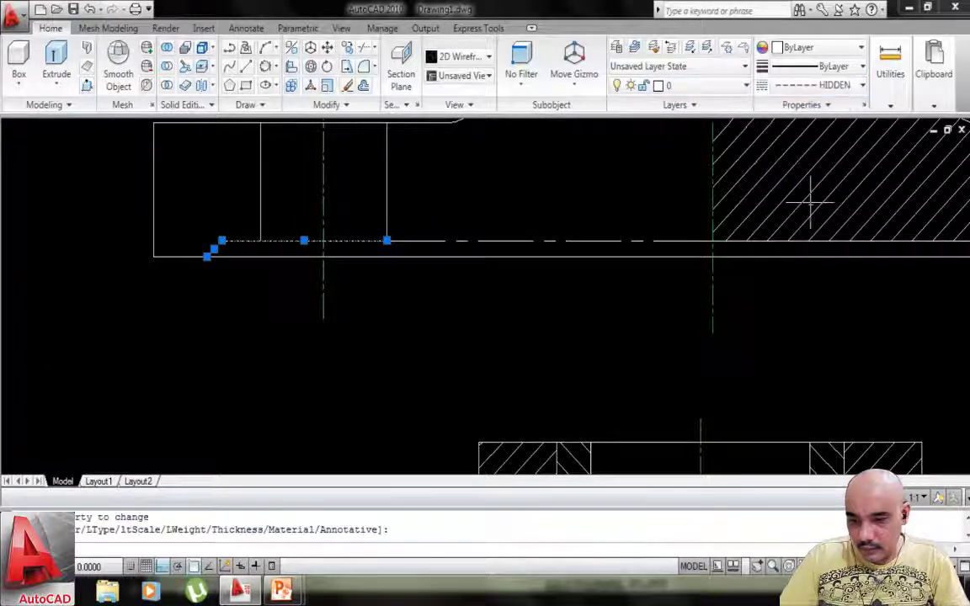
{"action": "key", "text": "Escape"}
{"action": "key", "text": "Escape"}
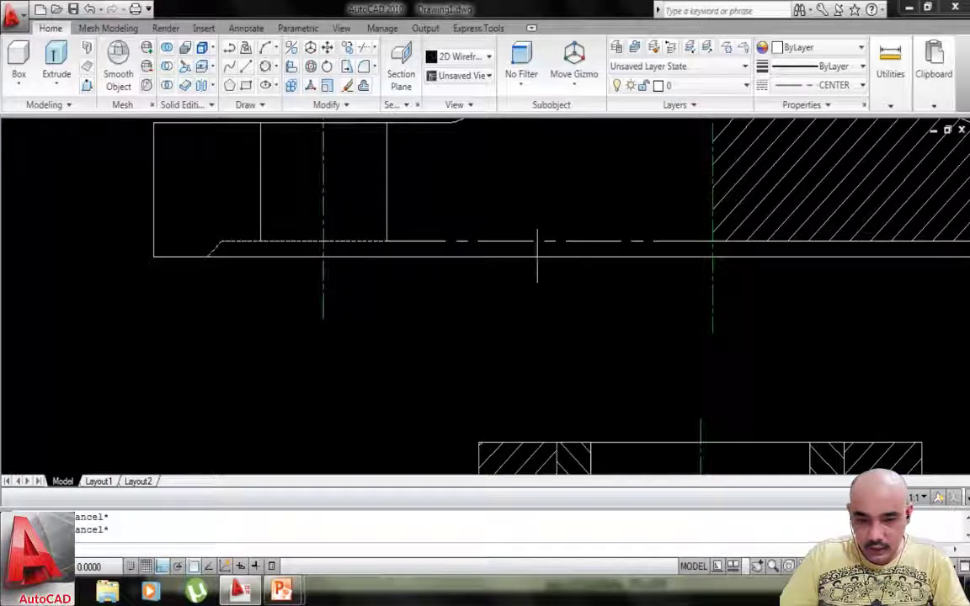
Set the redrawn recess segment between the left bolt hole and the main centre line to the HIDDEN linetype.
{"action": "left_click", "coordinate": [524, 242]}
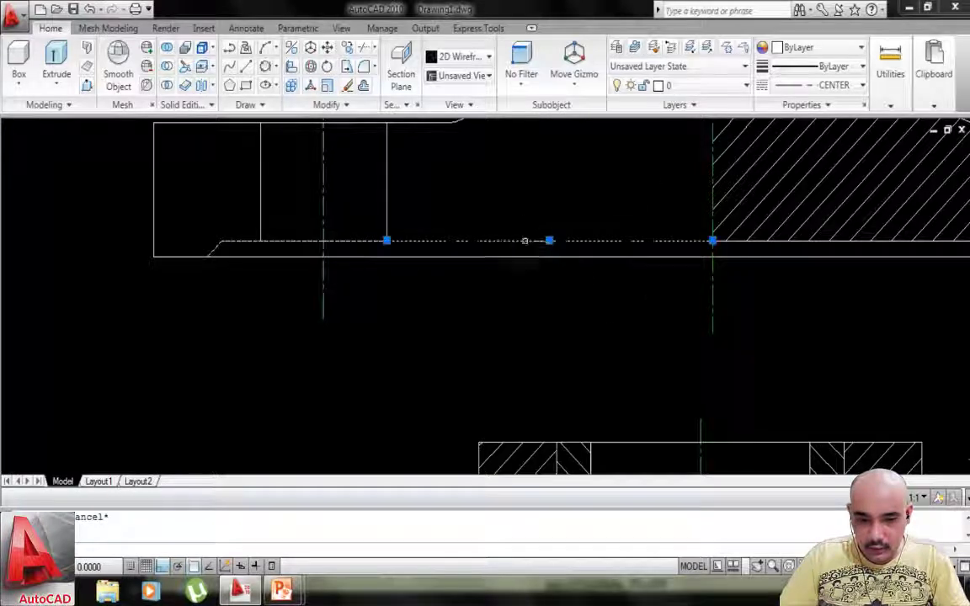
{"action": "left_click", "coordinate": [845, 86]}
{"action": "left_click", "coordinate": [835, 183]}
{"action": "key", "text": "Escape"}
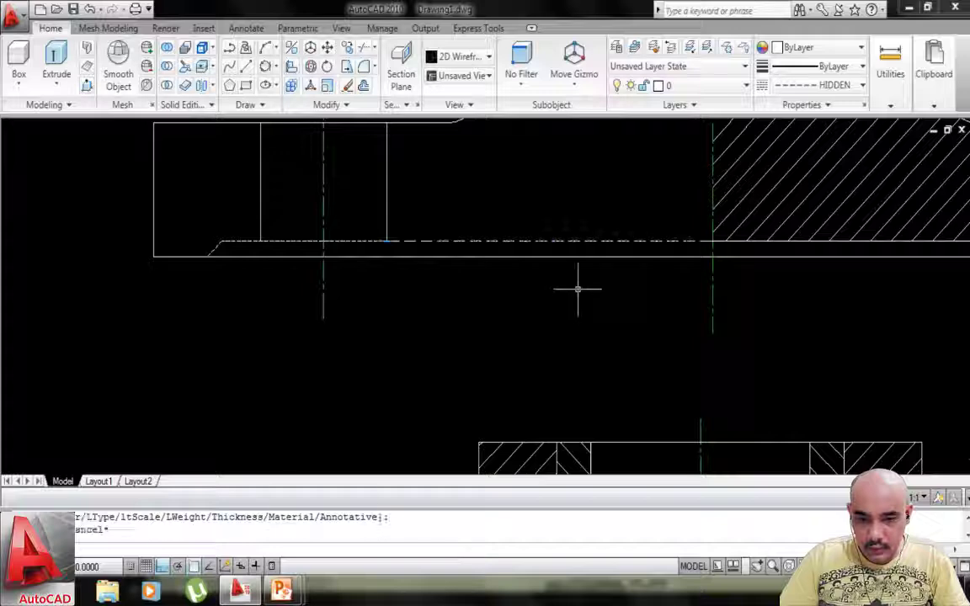
Change the colour of the hidden recess lines in the front view's left half and throughout the plan view to Blue.
{"action": "left_click", "coordinate": [535, 240]}
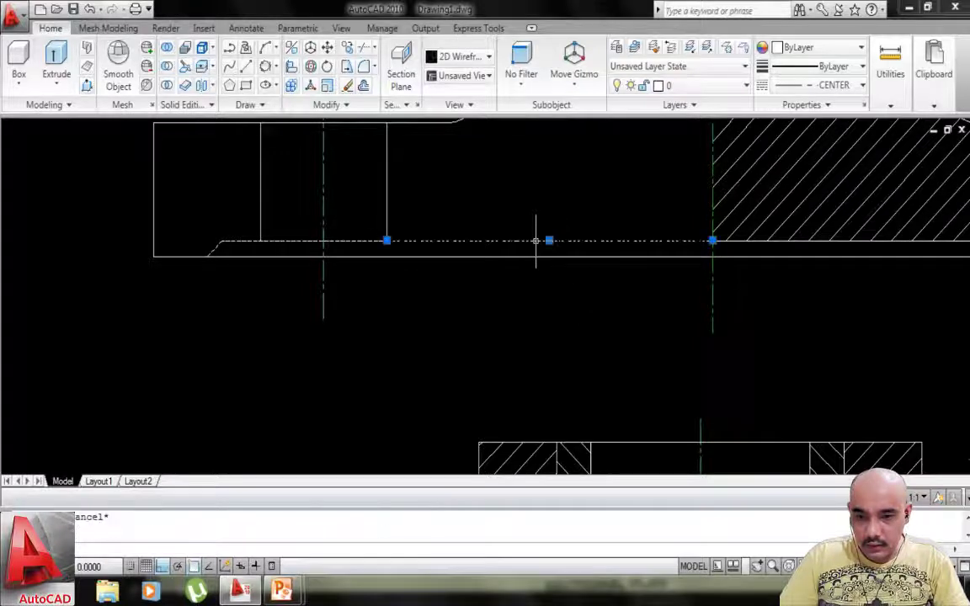
{"action": "left_click", "coordinate": [341, 242]}
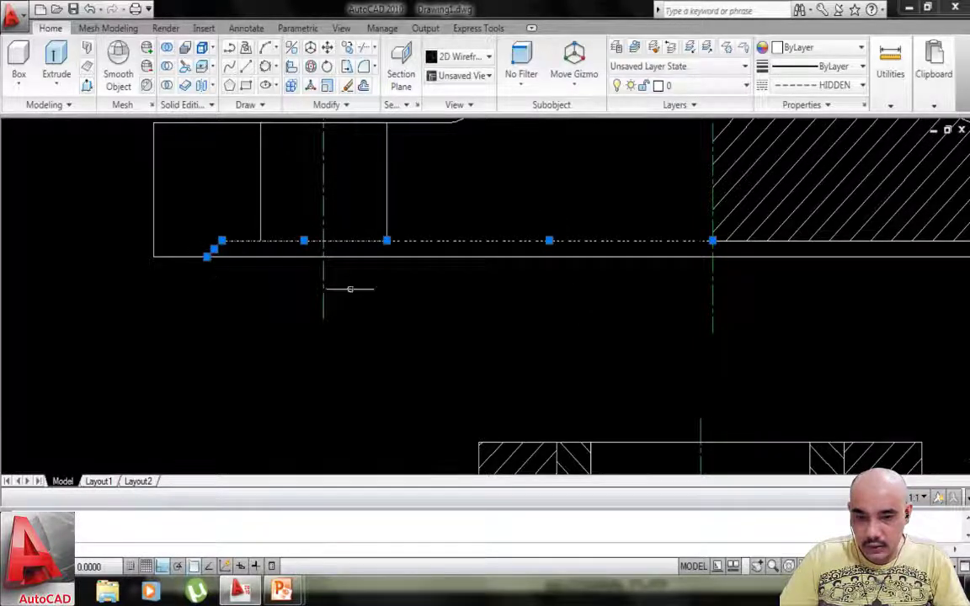
{"action": "scroll", "coordinate": [367, 268], "scroll_direction": "down", "scroll_amount": 3}
{"action": "scroll", "coordinate": [387, 251], "scroll_direction": "up", "scroll_amount": 6}
{"action": "scroll", "coordinate": [445, 292], "scroll_direction": "down", "scroll_amount": 5}
{"action": "middle_click_drag", "start_coordinate": [460, 319], "coordinate": [439, 123]}
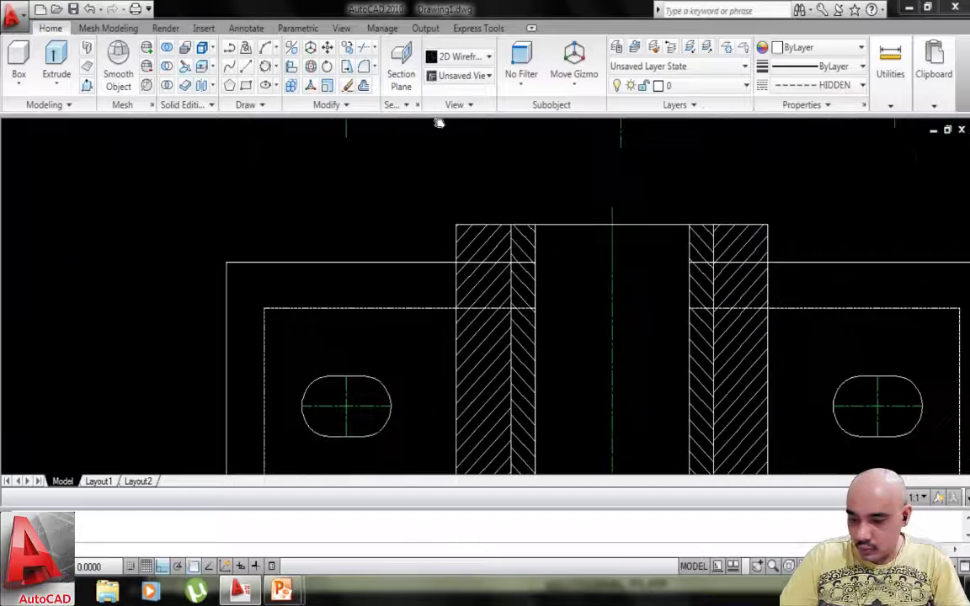
{"action": "left_click", "coordinate": [352, 296]}
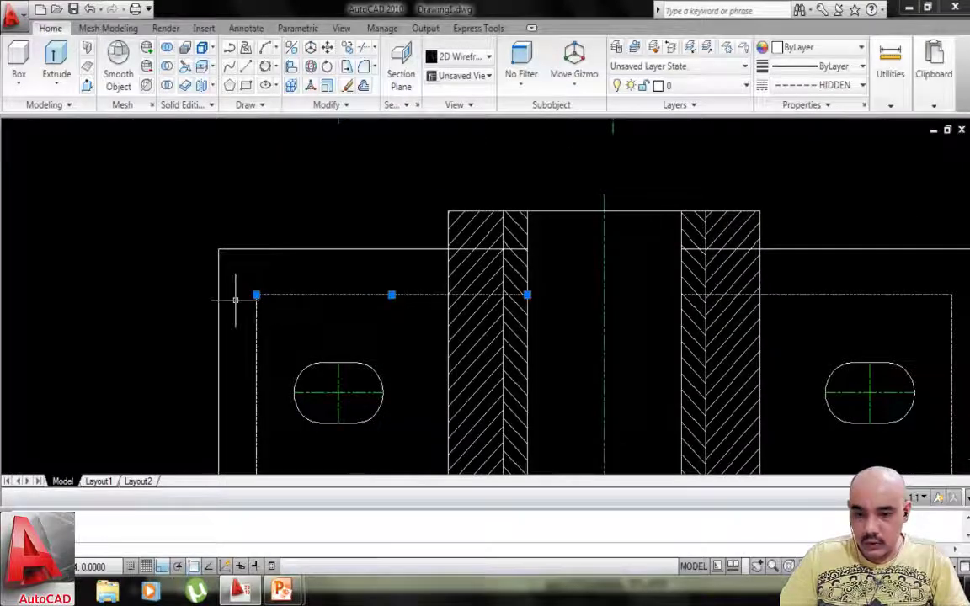
{"action": "mouse_move", "coordinate": [336, 314]}
{"action": "middle_mouse_down"}
{"action": "mouse_move", "coordinate": [347, 272]}
{"action": "mouse_move", "coordinate": [328, 173]}
{"action": "middle_mouse_up"}
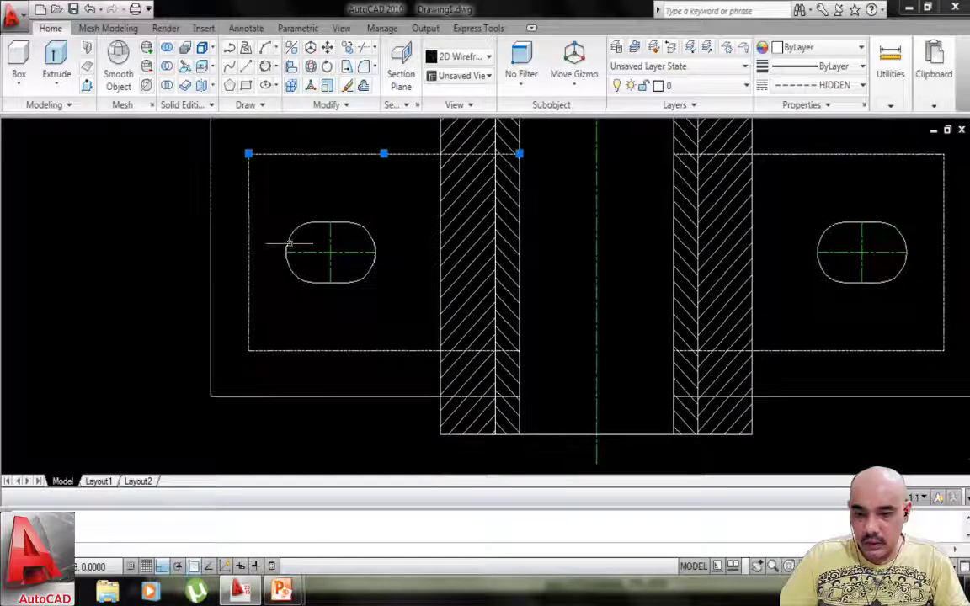
{"action": "left_click", "coordinate": [249, 273]}
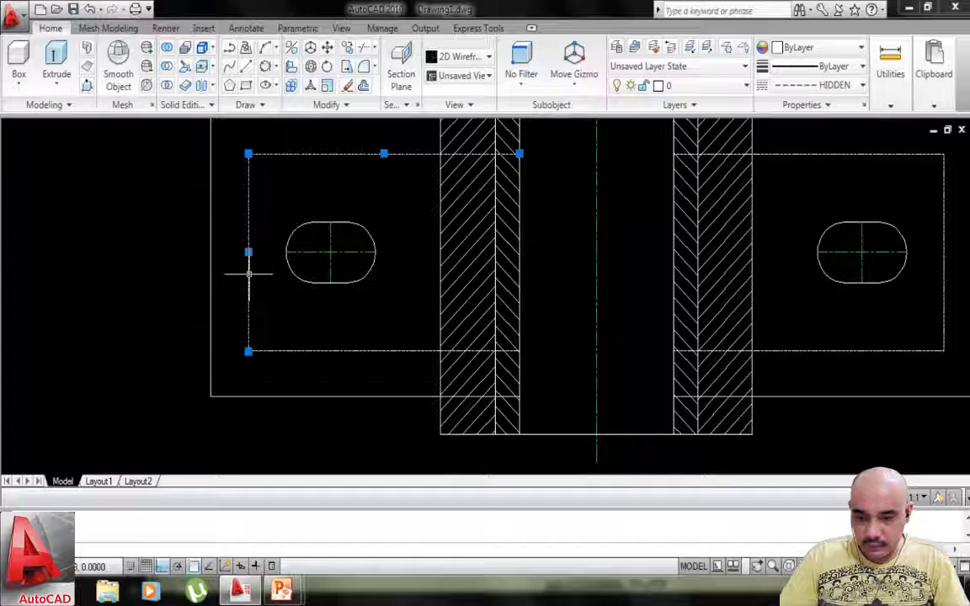
{"action": "left_click", "coordinate": [336, 352]}
{"action": "left_click", "coordinate": [856, 352]}
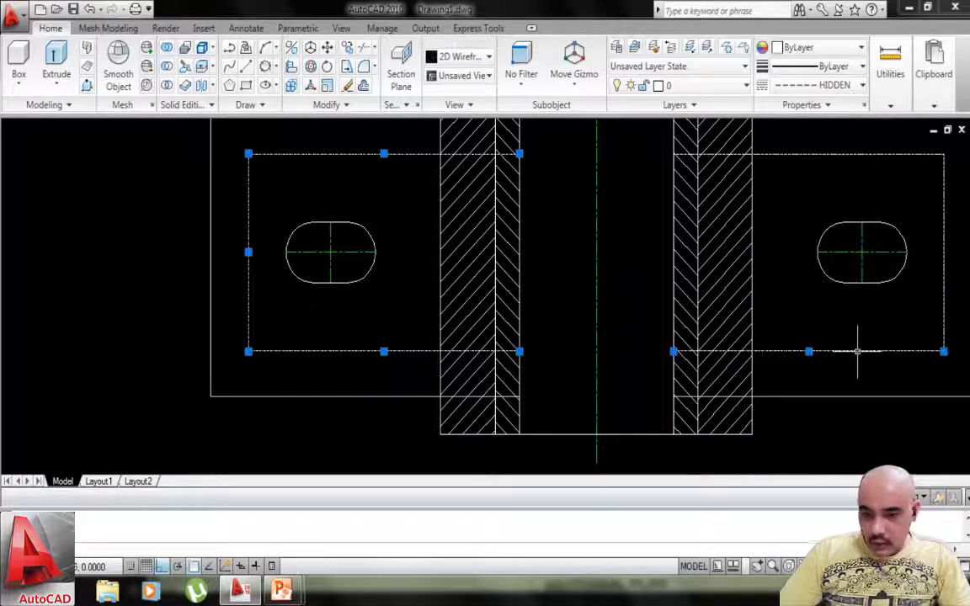
{"action": "left_click", "coordinate": [944, 294]}
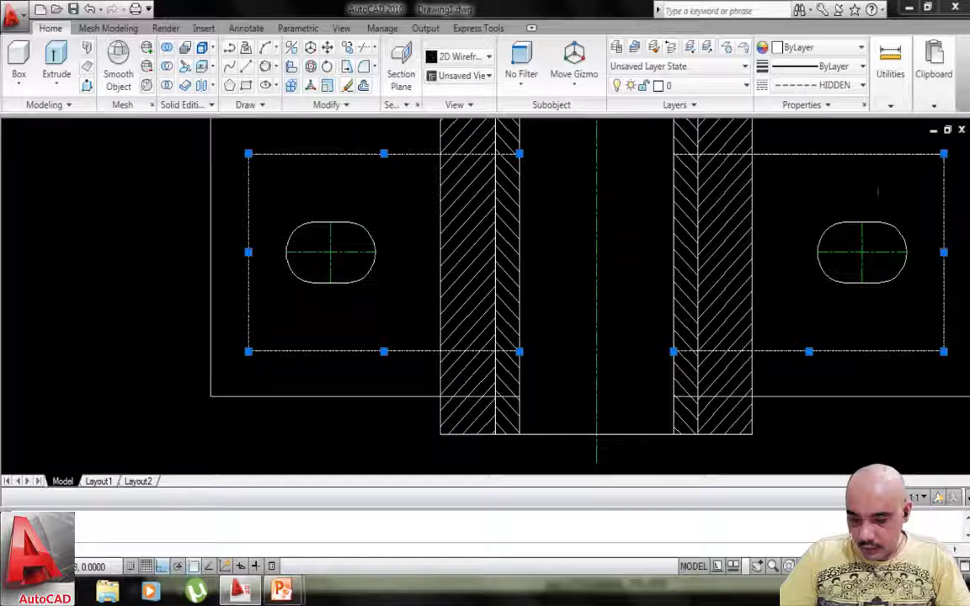
{"action": "left_click", "coordinate": [862, 159]}
{"action": "left_click", "coordinate": [854, 149]}
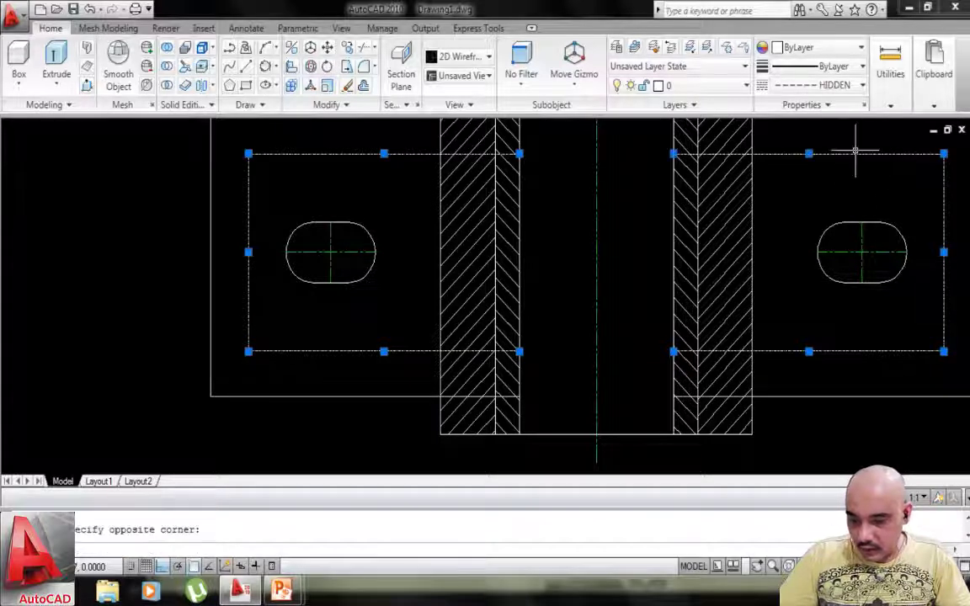
{"action": "left_click", "coordinate": [842, 47]}
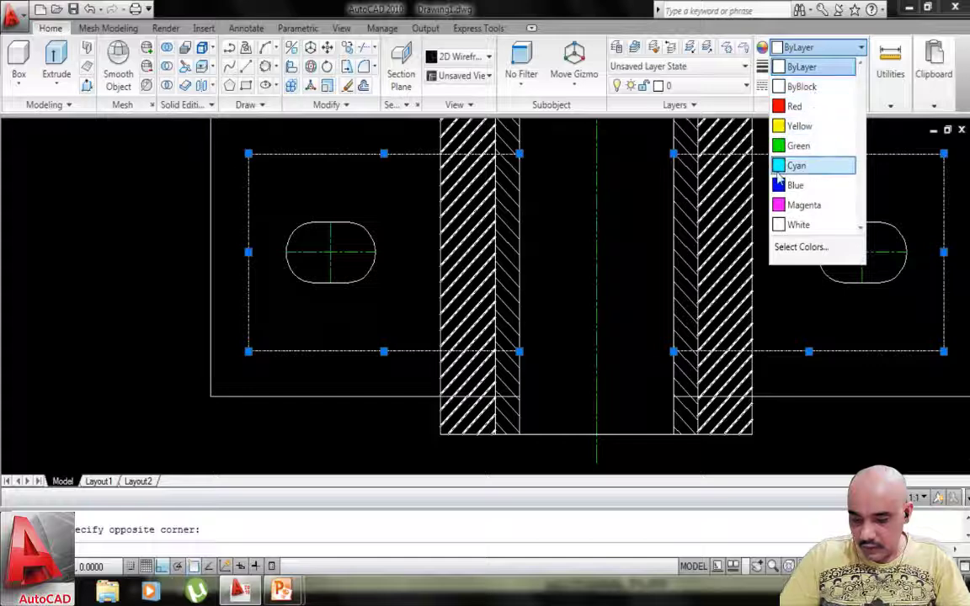
{"action": "key", "text": "Escape"}
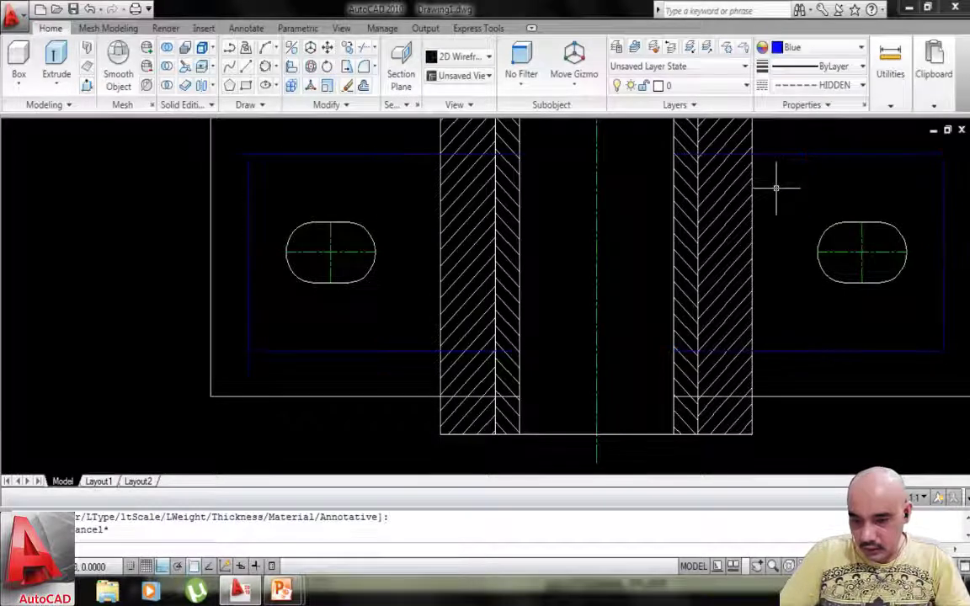
{"action": "scroll", "coordinate": [755, 222], "scroll_direction": "down", "scroll_amount": 4}
{"action": "middle_click_drag", "start_coordinate": [748, 232], "coordinate": [629, 334]}
{"action": "scroll", "coordinate": [595, 314], "scroll_direction": "up", "scroll_amount": 5}
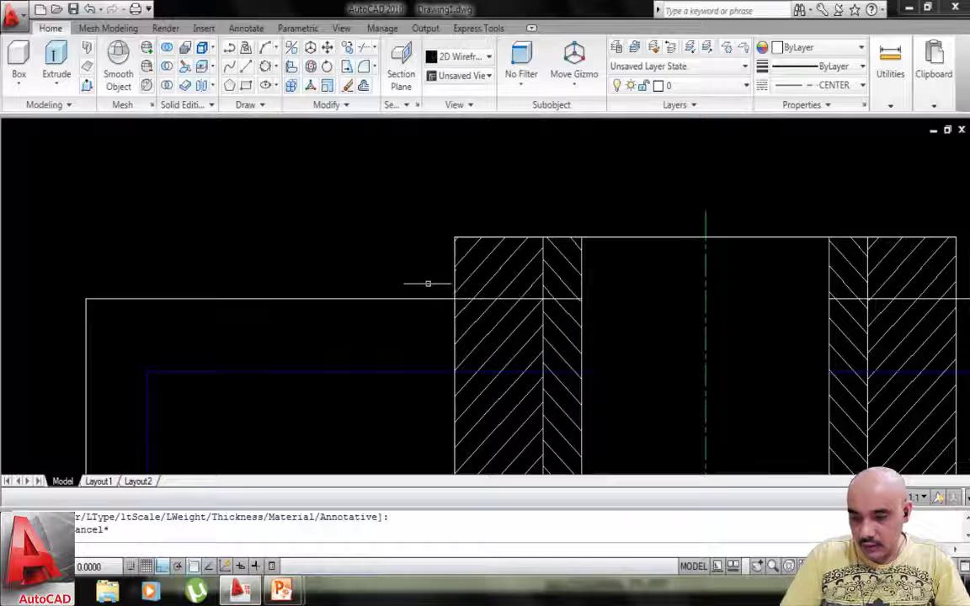
{"action": "type", "text": "f"}
{"action": "key", "text": "Return"}
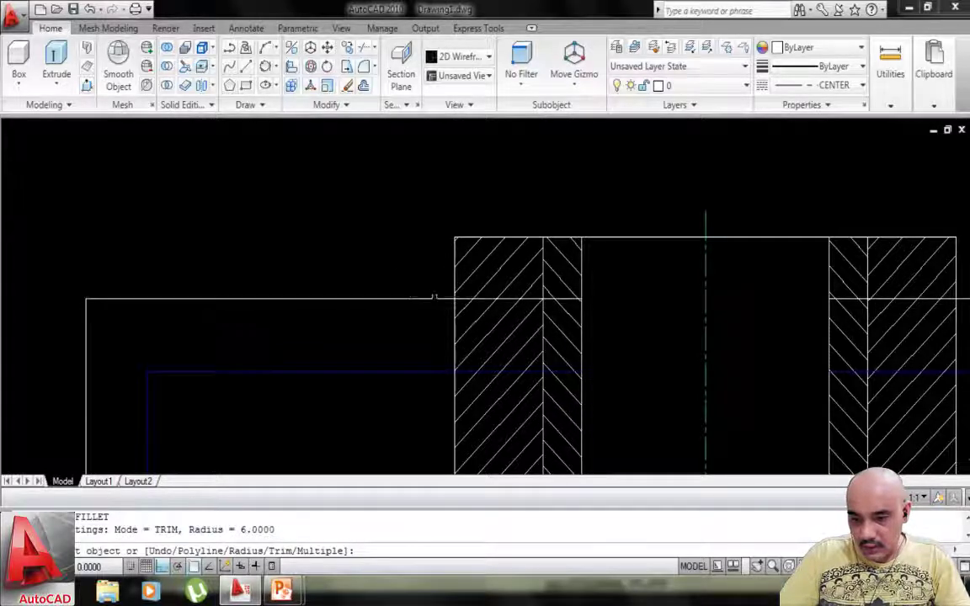
{"action": "key", "text": "Escape"}
{"action": "key", "text": "Escape"}
Try a fillet of radius 6 between the plan view's upper left plate edge and the hatched hub's outer edge, and undo it.
{"action": "scroll", "coordinate": [437, 294], "scroll_direction": "up", "scroll_amount": 3}
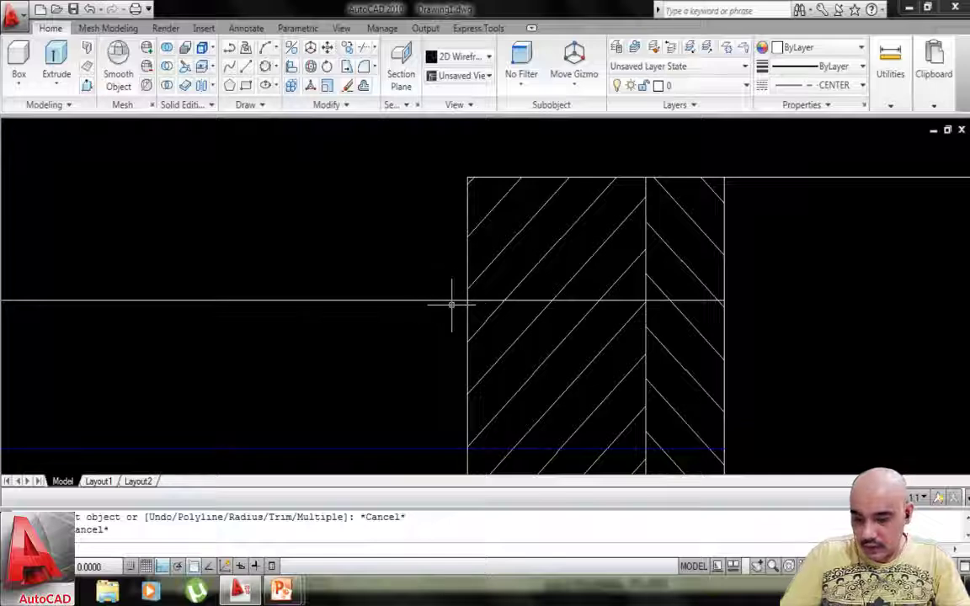
{"action": "type", "text": "f"}
{"action": "key", "text": "Return"}
{"action": "type", "text": "r"}
{"action": "key", "text": "Return"}
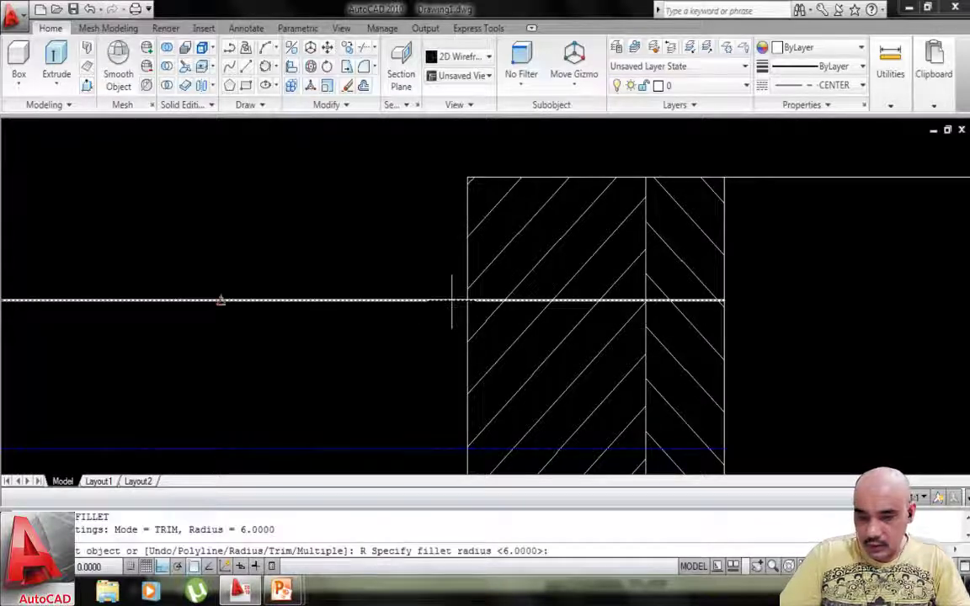
{"action": "type", "text": "6"}
{"action": "key", "text": "Return"}
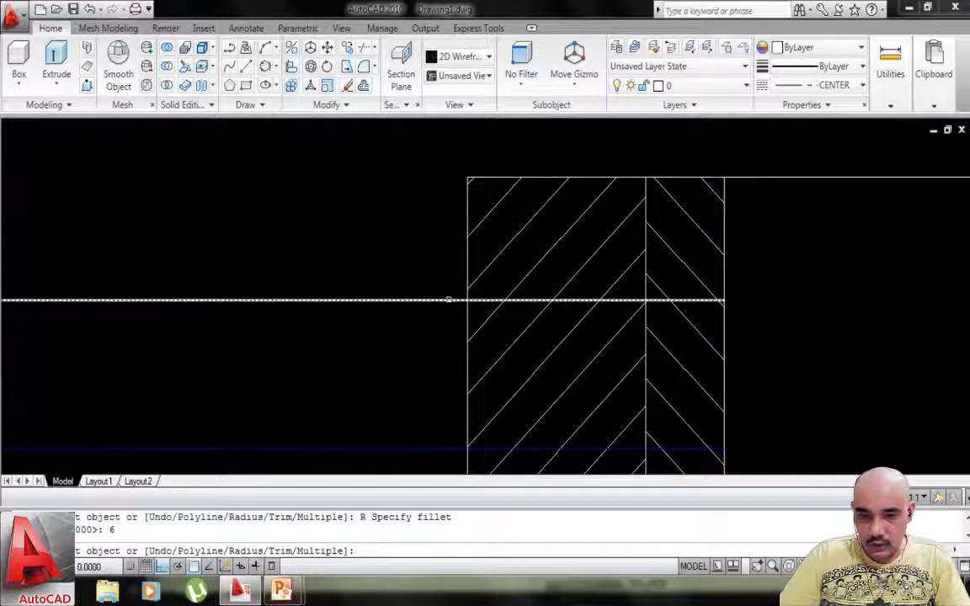
{"action": "left_click", "coordinate": [453, 296]}
{"action": "left_click", "coordinate": [468, 271]}
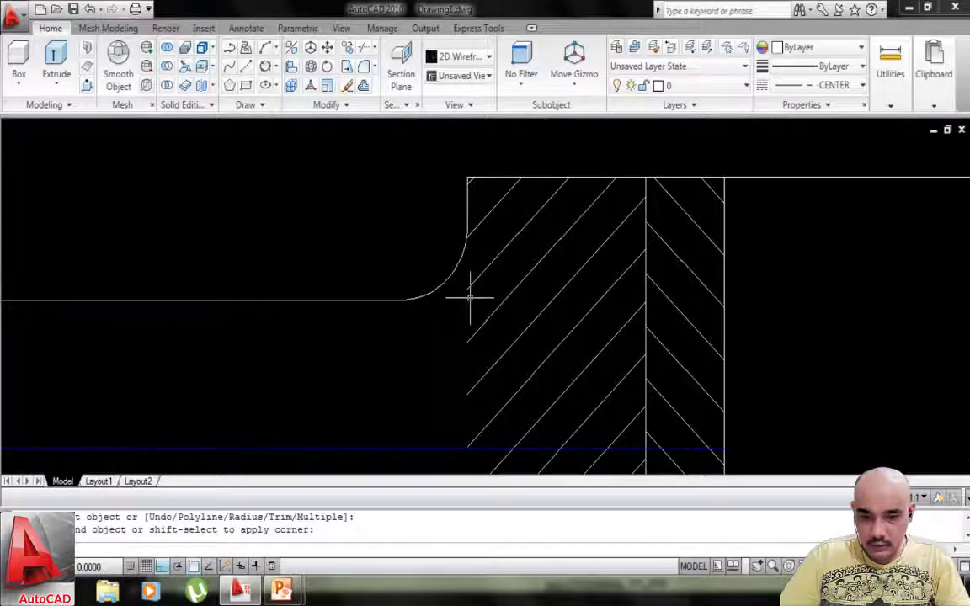
{"action": "scroll", "coordinate": [470, 297], "scroll_direction": "down", "scroll_amount": 2}
{"action": "scroll", "coordinate": [470, 297], "scroll_direction": "up", "scroll_amount": 2}
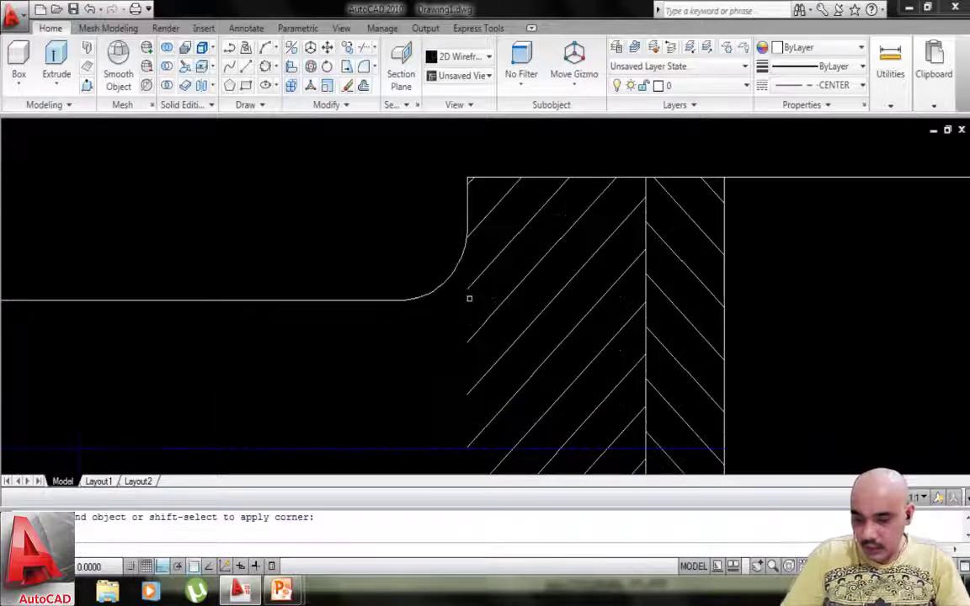
{"action": "key", "text": "ctrl+z"}
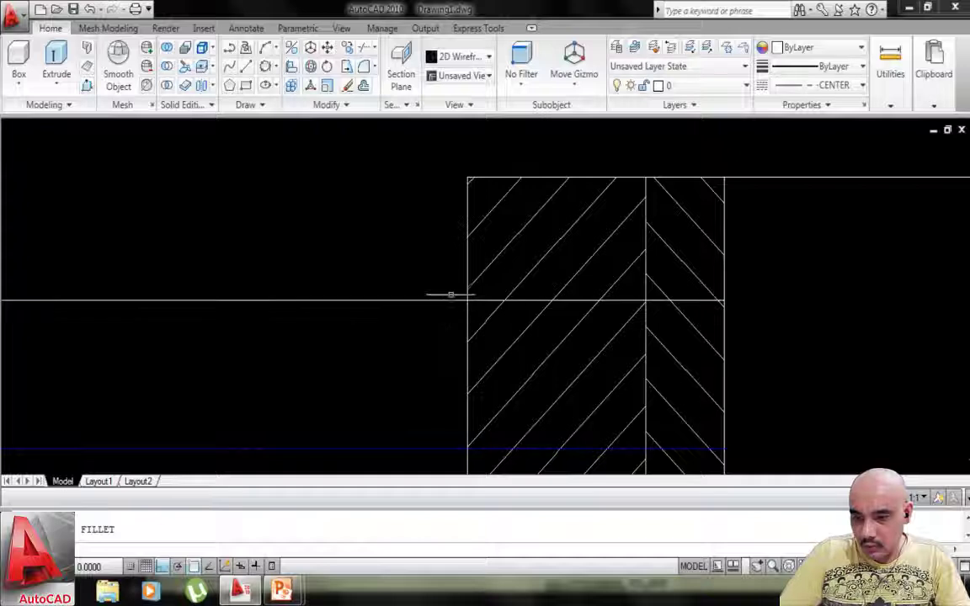
Draw a tangent-tangent-radius circle of radius 6 touching the plan view's upper left plate edge and the hub's outer left edge.
{"action": "type", "text": "c"}
{"action": "key", "text": "Return"}
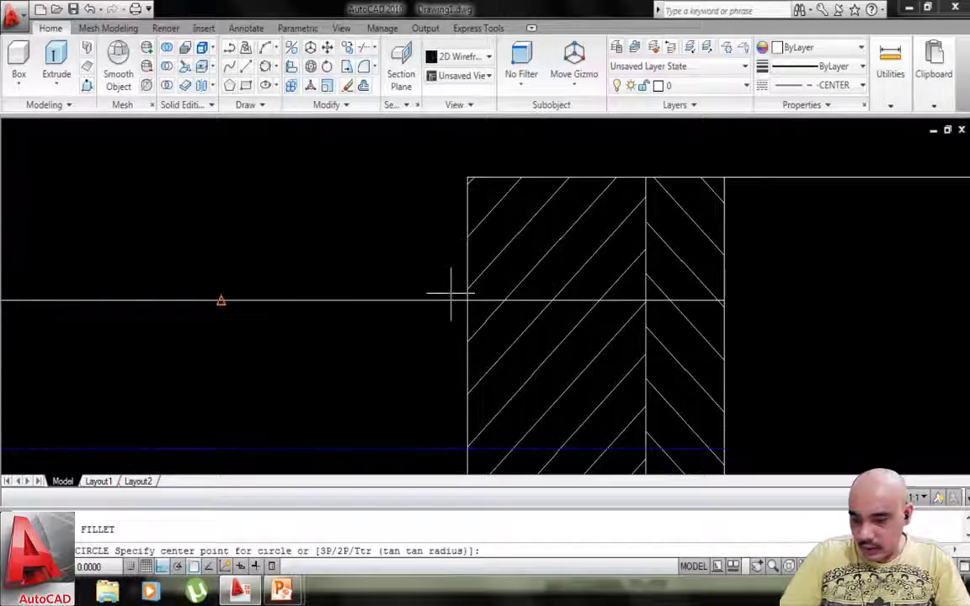
{"action": "type", "text": "TT"}
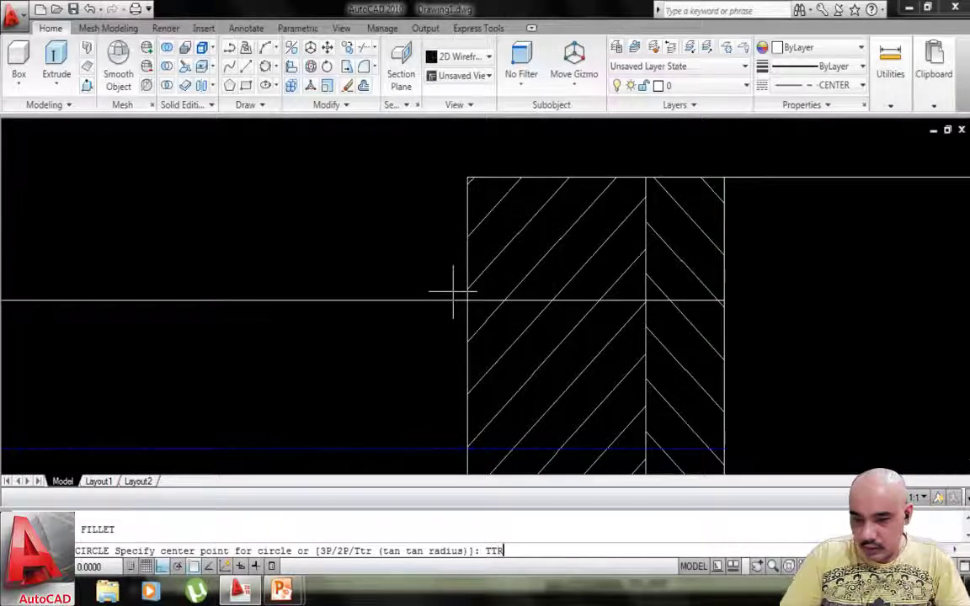
{"action": "type", "text": "R"}
{"action": "key", "text": "Return"}
{"action": "left_click", "coordinate": [442, 299]}
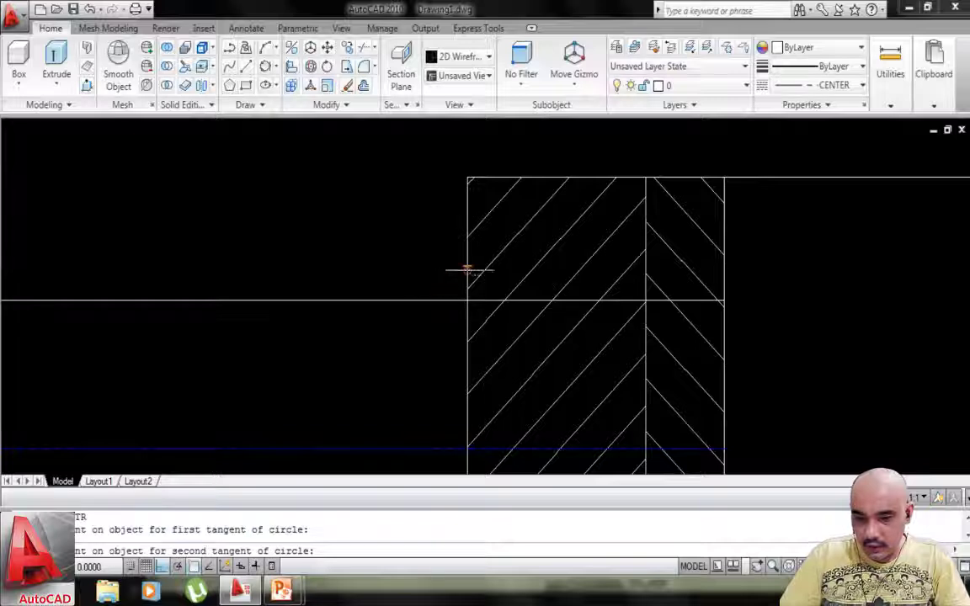
{"action": "left_click", "coordinate": [468, 270]}
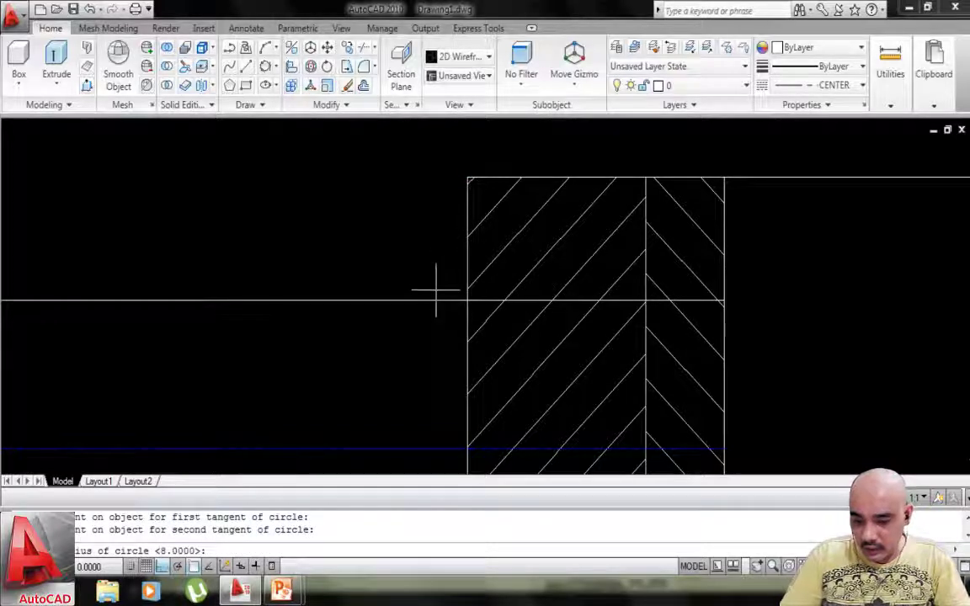
{"action": "type", "text": "6"}
{"action": "key", "text": "Return"}
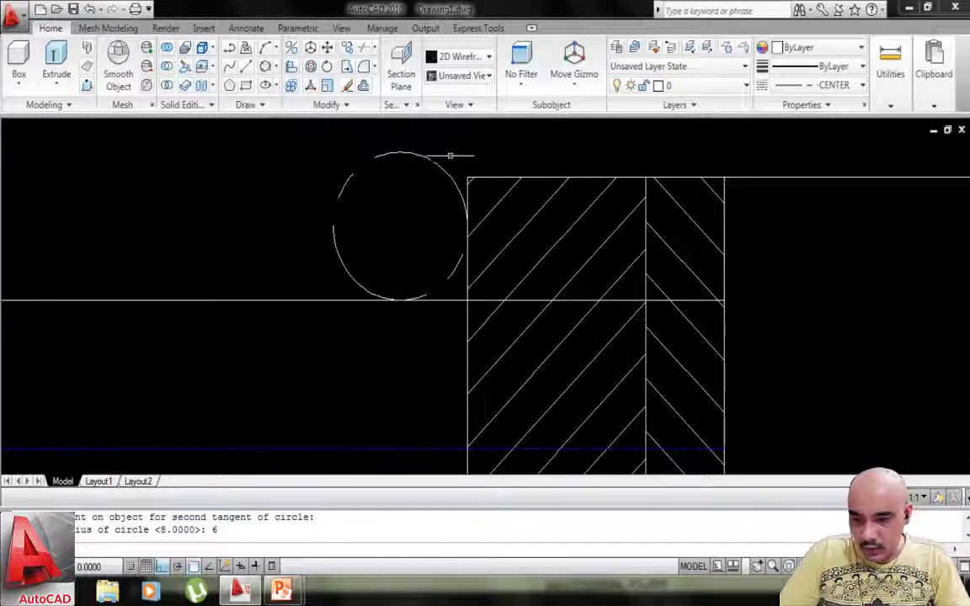
Set the tangent circle's linetype to Continuous.
{"action": "left_click", "coordinate": [450, 156]}
{"action": "left_click", "coordinate": [387, 148]}
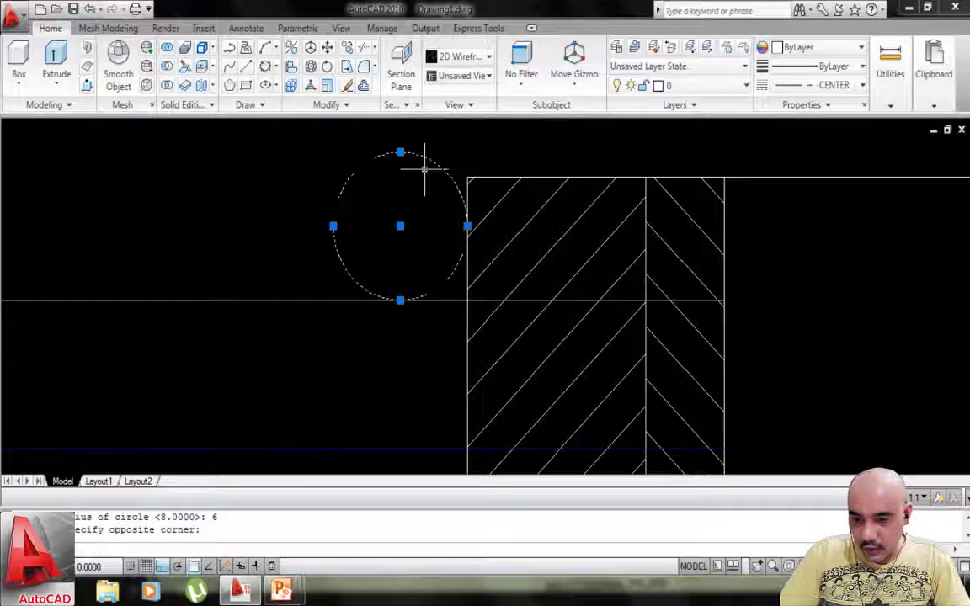
{"action": "left_click", "coordinate": [830, 89]}
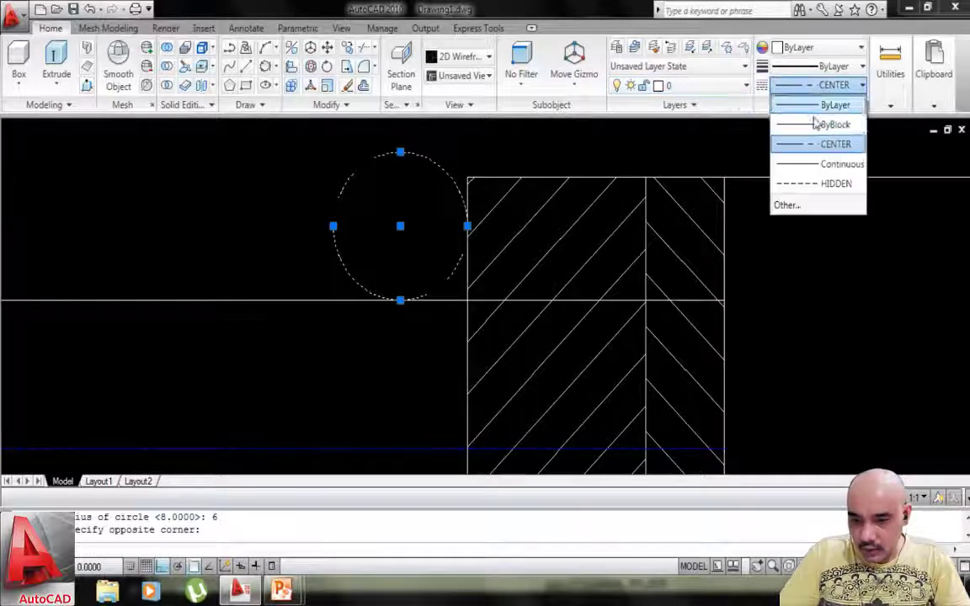
{"action": "left_click", "coordinate": [829, 163]}
{"action": "key", "text": "Escape"}
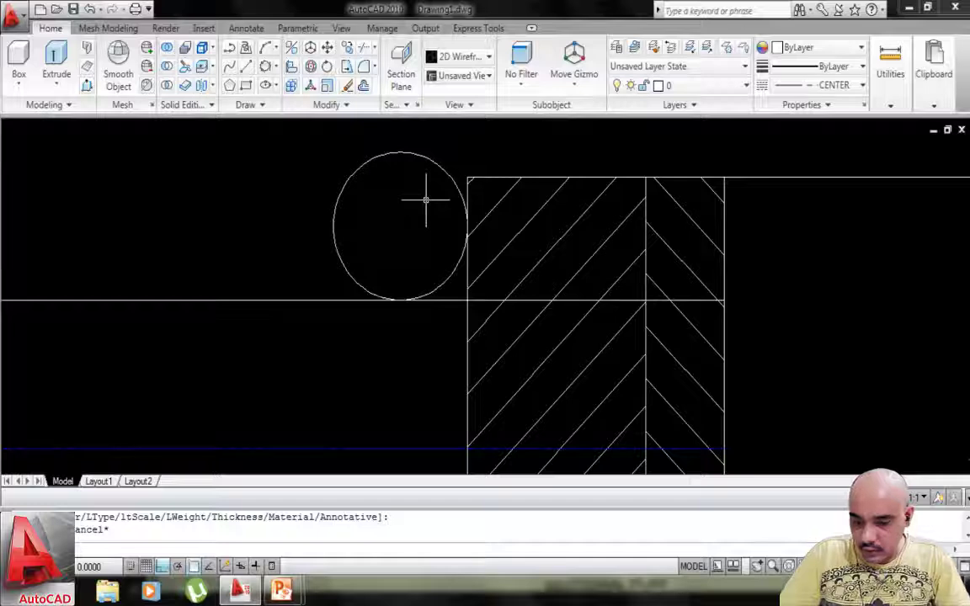
Trim the circle and plate edge to a rounded inner corner, and erase the leftover edge line crossing the left hatched hub wall.
{"action": "type", "text": "tr"}
{"action": "key", "text": "Return"}
{"action": "key", "text": "Return"}
{"action": "left_click", "coordinate": [371, 159]}
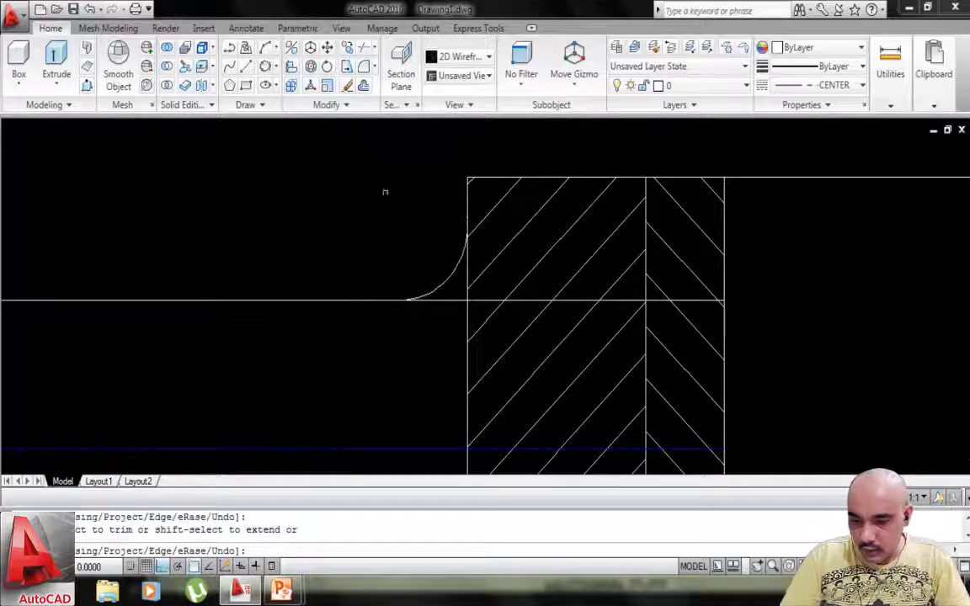
{"action": "left_click", "coordinate": [453, 299]}
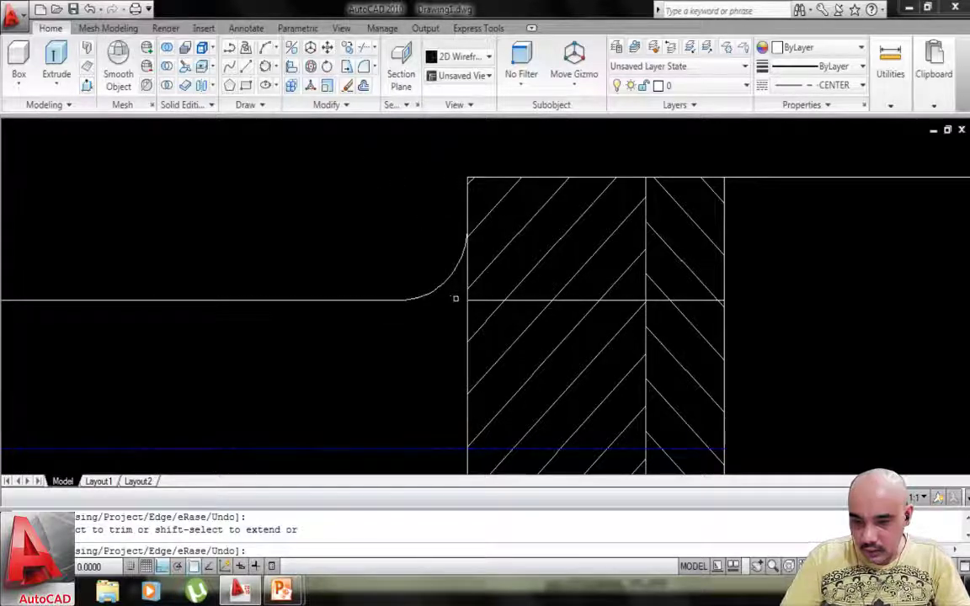
{"action": "key", "text": "Escape"}
{"action": "left_click", "coordinate": [482, 300]}
{"action": "key", "text": "Delete"}
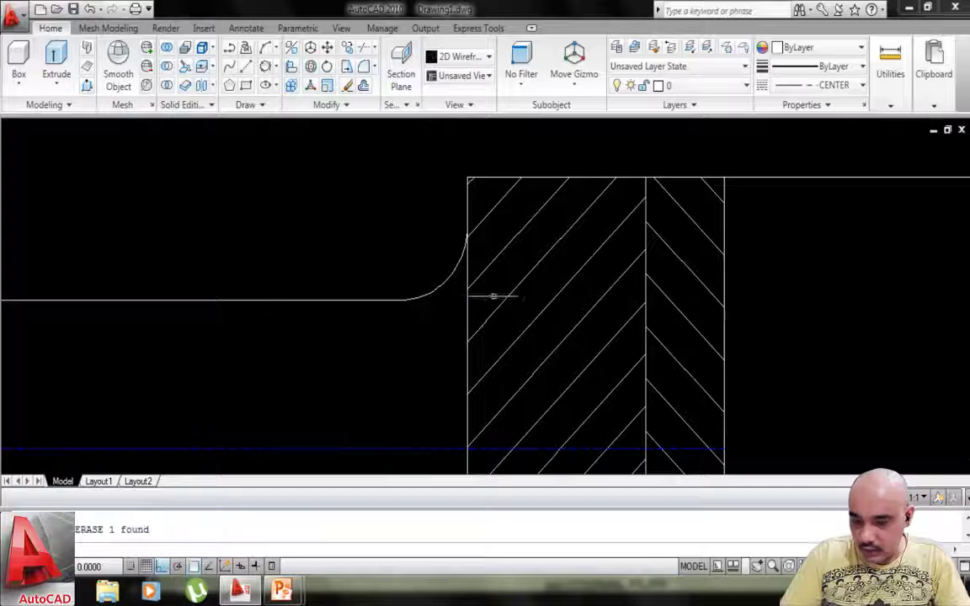
Mirror the plan view's upper left corner arc about the left slot's horizontal centre line, keeping the original.
{"action": "scroll", "coordinate": [494, 294], "scroll_direction": "down", "scroll_amount": 3}
{"action": "scroll", "coordinate": [650, 259], "scroll_direction": "up", "scroll_amount": 3}
{"action": "scroll", "coordinate": [596, 273], "scroll_direction": "down", "scroll_amount": 8}
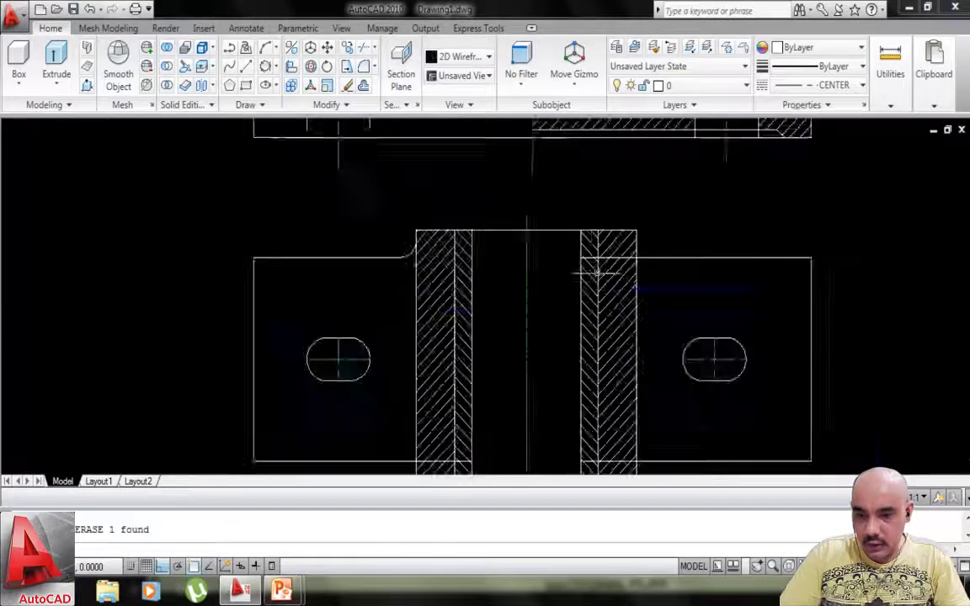
{"action": "middle_click_drag", "start_coordinate": [539, 315], "coordinate": [539, 295]}
{"action": "scroll", "coordinate": [493, 328], "scroll_direction": "up", "scroll_amount": 3}
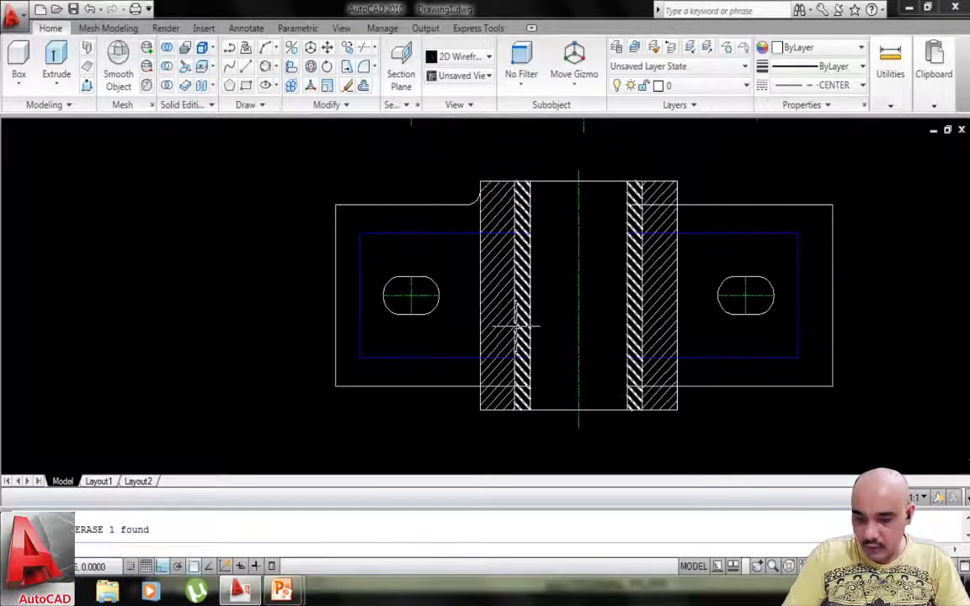
{"action": "type", "text": "mi"}
{"action": "key", "text": "Return"}
{"action": "scroll", "coordinate": [486, 220], "scroll_direction": "up", "scroll_amount": 2}
{"action": "scroll", "coordinate": [488, 216], "scroll_direction": "up", "scroll_amount": 2}
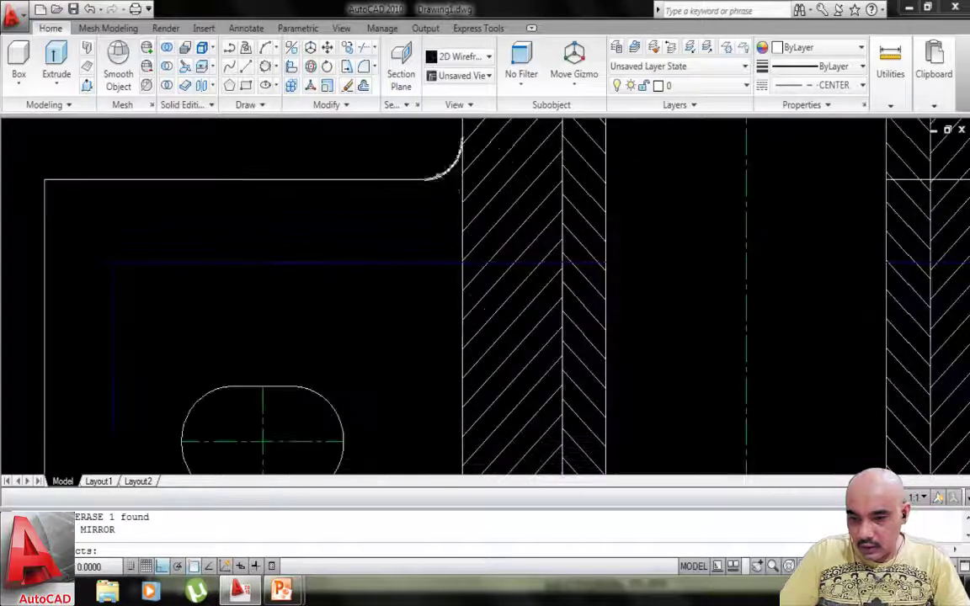
{"action": "left_click", "coordinate": [435, 177]}
{"action": "key", "text": "Return"}
{"action": "scroll", "coordinate": [438, 183], "scroll_direction": "down", "scroll_amount": 6}
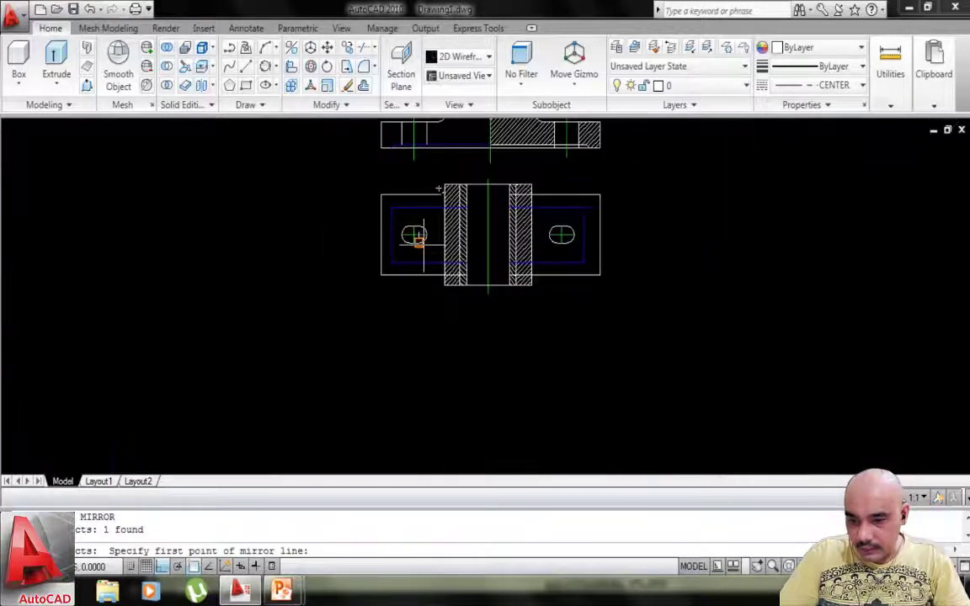
{"action": "scroll", "coordinate": [402, 223], "scroll_direction": "up", "scroll_amount": 3}
{"action": "left_click", "coordinate": [400, 224]}
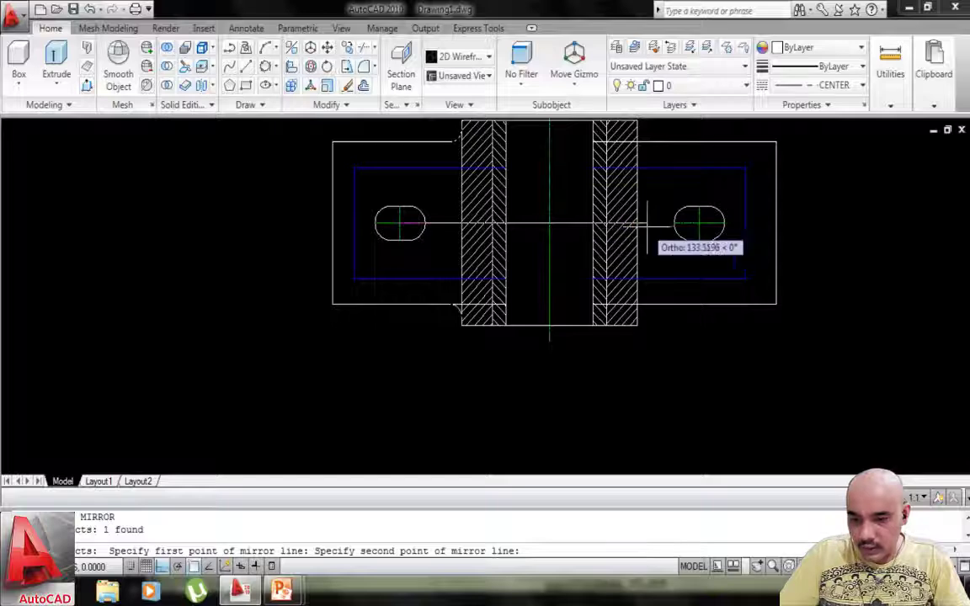
{"action": "left_click", "coordinate": [657, 226]}
{"action": "key", "text": "Return"}
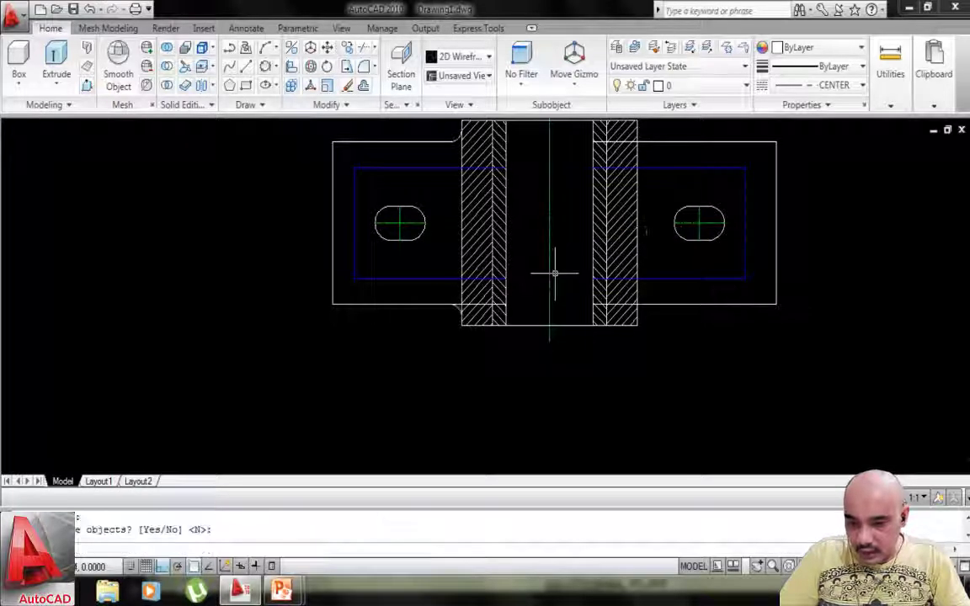
Trim the plan view's lower left plate edge back to the mirrored arc and erase the leftover line crossing the left hatched hub wall.
{"action": "scroll", "coordinate": [460, 307], "scroll_direction": "up", "scroll_amount": 6}
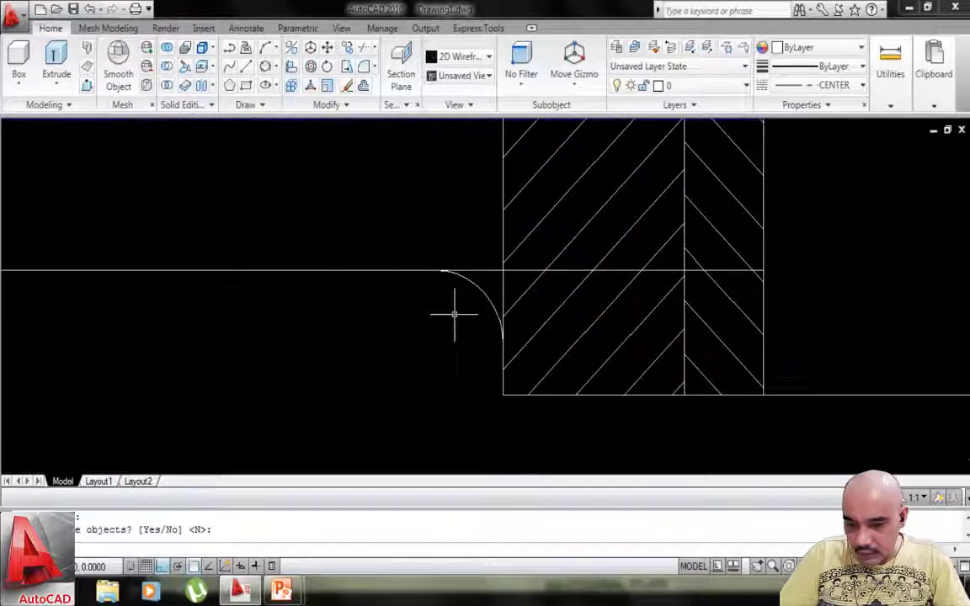
{"action": "type", "text": "tr"}
{"action": "key", "text": "Return"}
{"action": "key", "text": "Return"}
{"action": "left_click", "coordinate": [485, 270]}
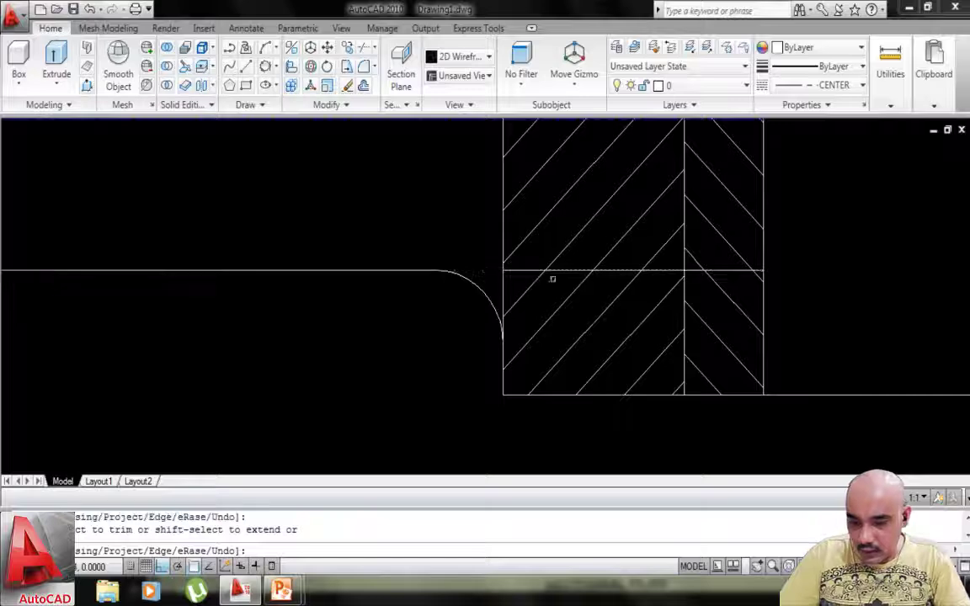
{"action": "key", "text": "Escape"}
{"action": "left_click", "coordinate": [555, 270]}
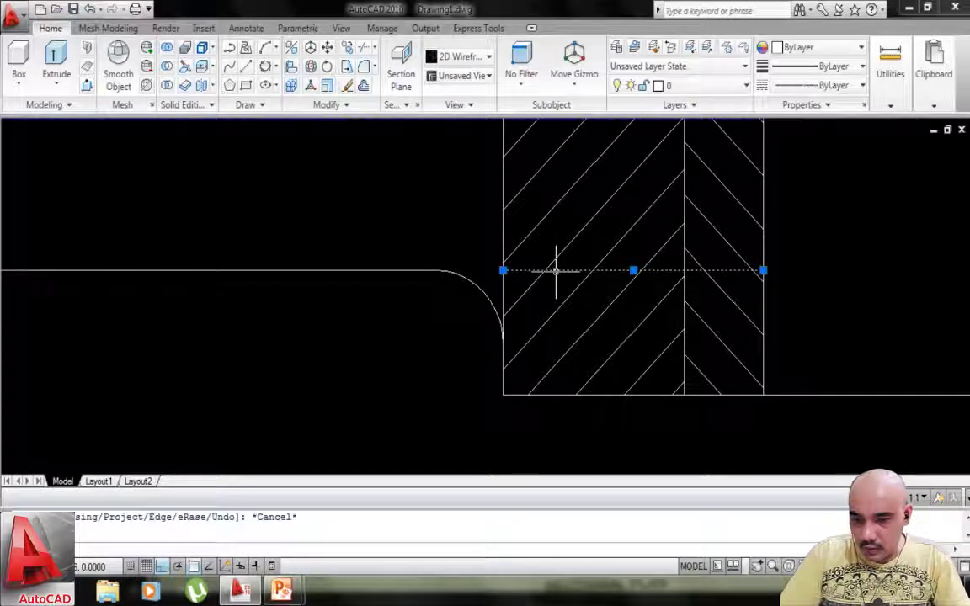
{"action": "key", "text": "Delete"}
{"action": "scroll", "coordinate": [555, 270], "scroll_direction": "down", "scroll_amount": 5}
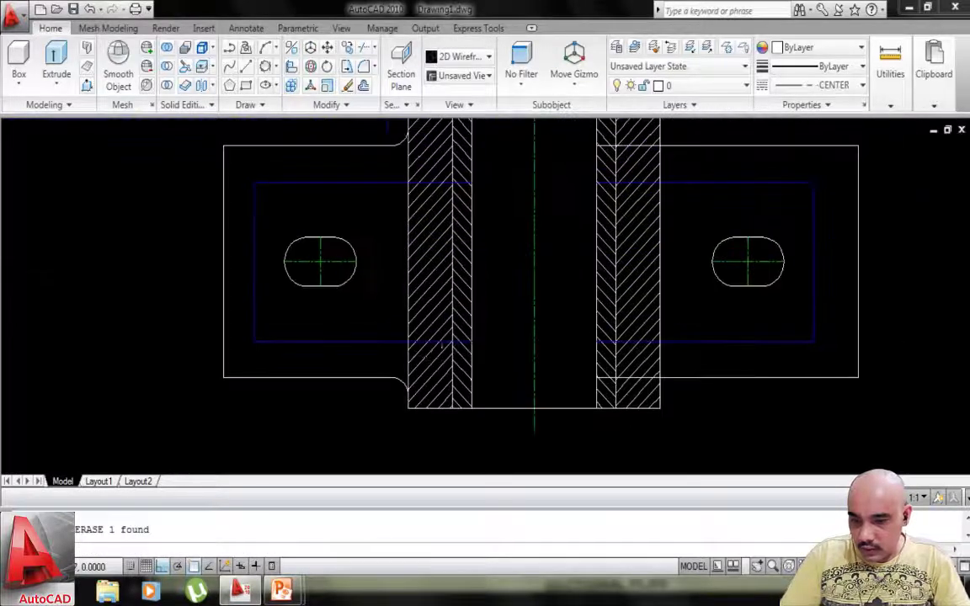
Mirror the plan view's two left corner arcs about the hub's vertical centre line, keeping the originals.
{"action": "scroll", "coordinate": [446, 288], "scroll_direction": "up", "scroll_amount": 3}
{"action": "type", "text": "mi"}
{"action": "key", "text": "Return"}
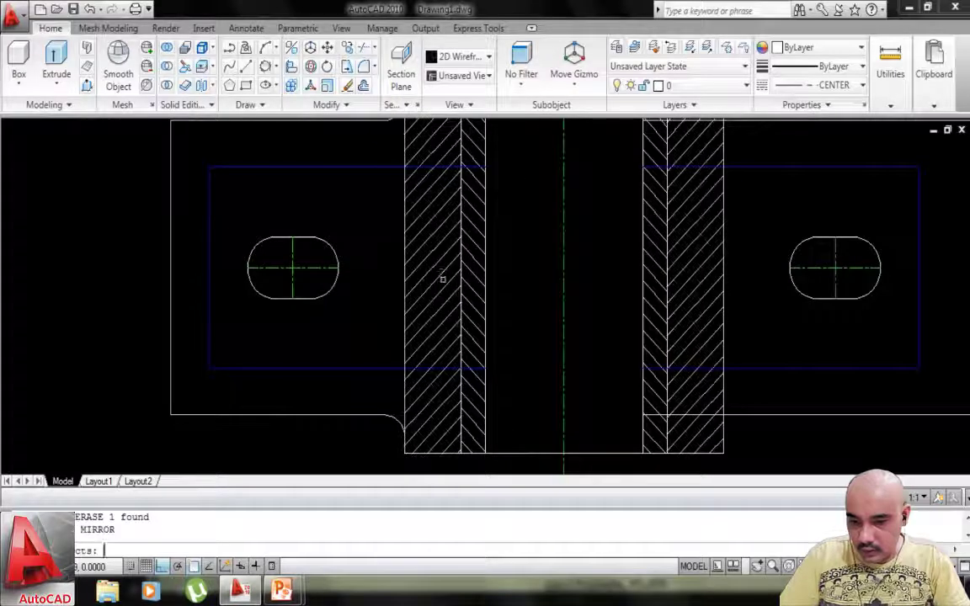
{"action": "scroll", "coordinate": [435, 168], "scroll_direction": "up", "scroll_amount": 1}
{"action": "middle_click_drag", "start_coordinate": [421, 197], "coordinate": [400, 288]}
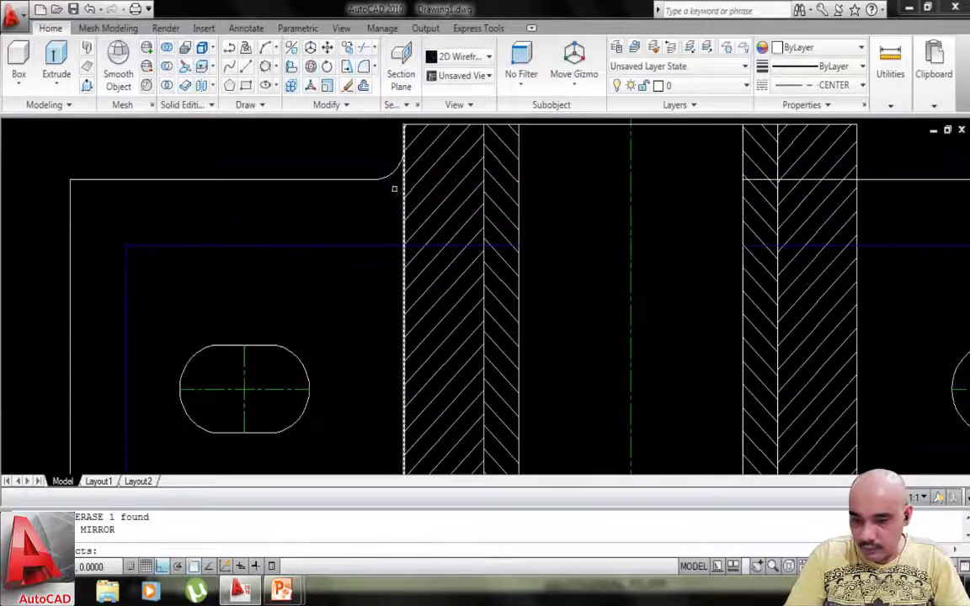
{"action": "scroll", "coordinate": [381, 270], "scroll_direction": "down", "scroll_amount": 4}
{"action": "scroll", "coordinate": [384, 353], "scroll_direction": "up", "scroll_amount": 4}
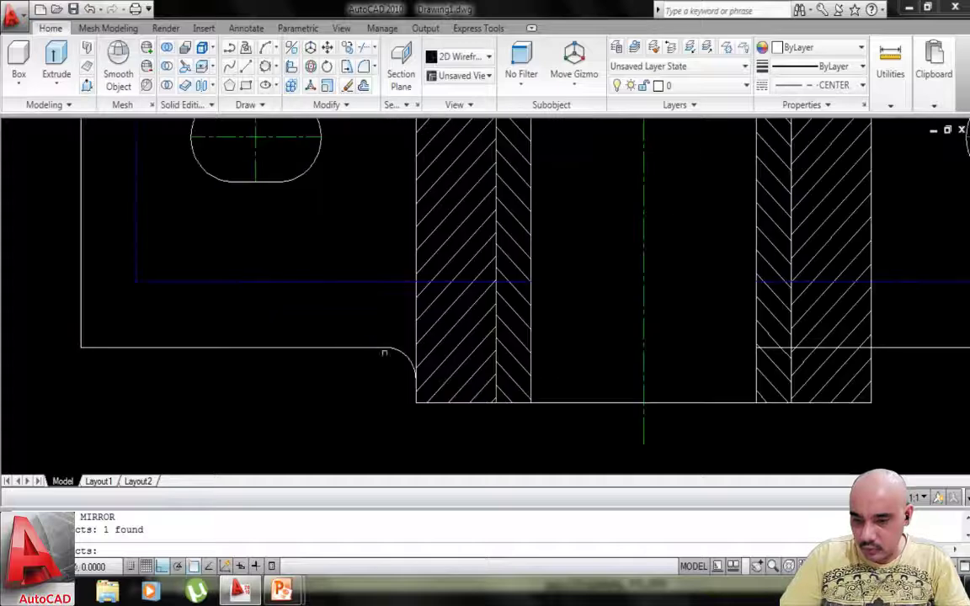
{"action": "left_click", "coordinate": [381, 347]}
{"action": "scroll", "coordinate": [413, 320], "scroll_direction": "down", "scroll_amount": 5}
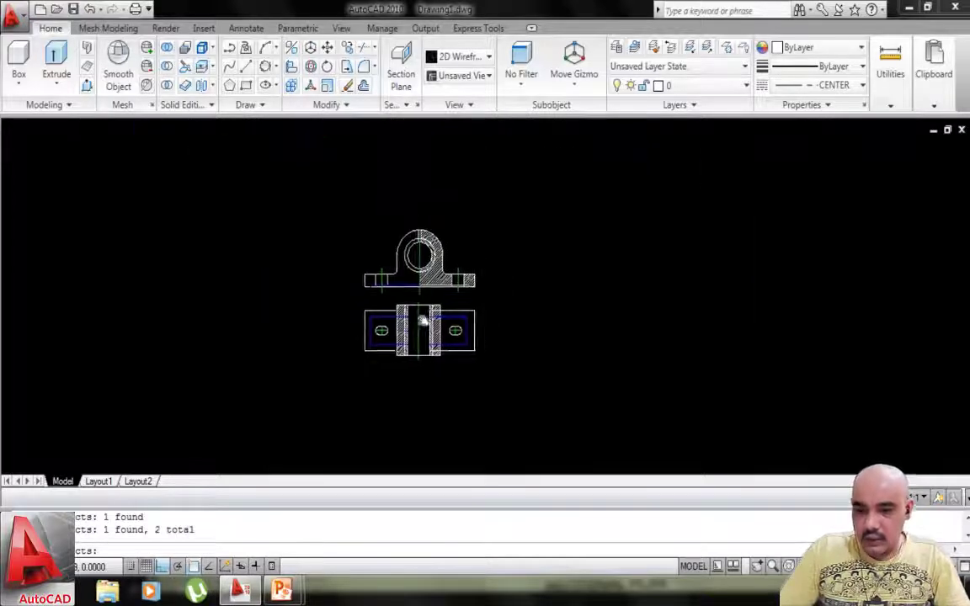
{"action": "key", "text": "Return"}
{"action": "scroll", "coordinate": [418, 307], "scroll_direction": "up", "scroll_amount": 4}
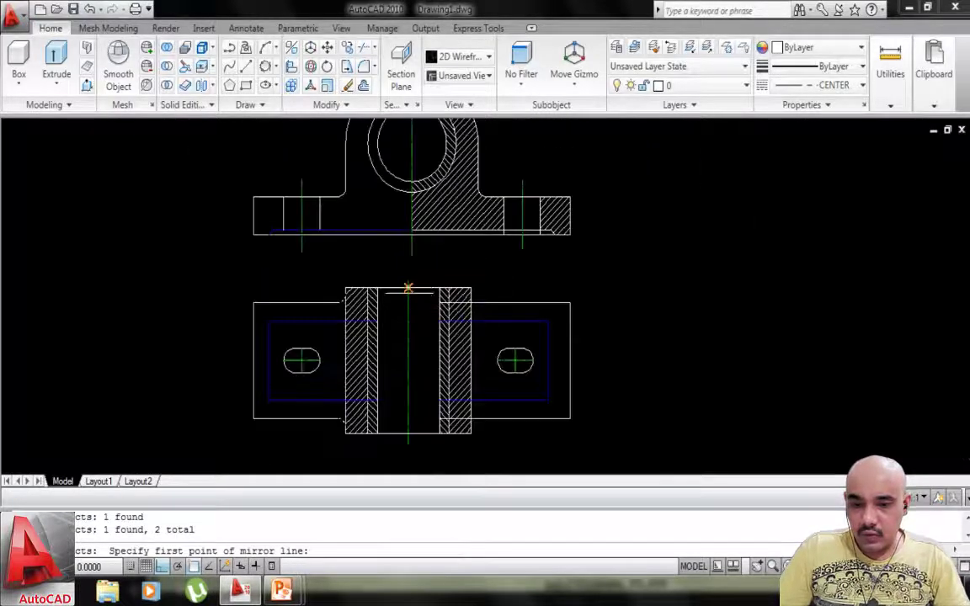
{"action": "left_click", "coordinate": [408, 288]}
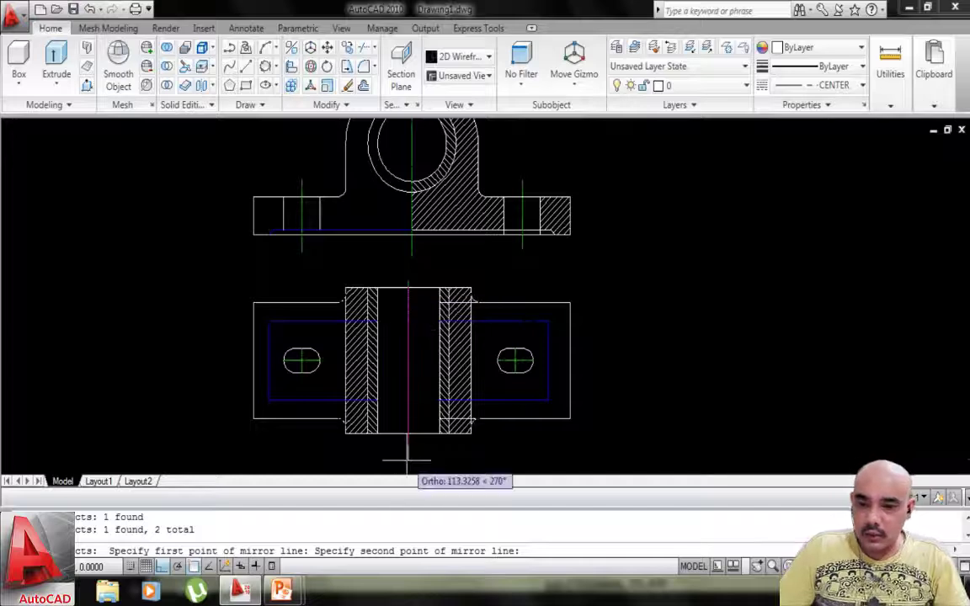
{"action": "left_click", "coordinate": [406, 460]}
{"action": "scroll", "coordinate": [488, 345], "scroll_direction": "up", "scroll_amount": 5}
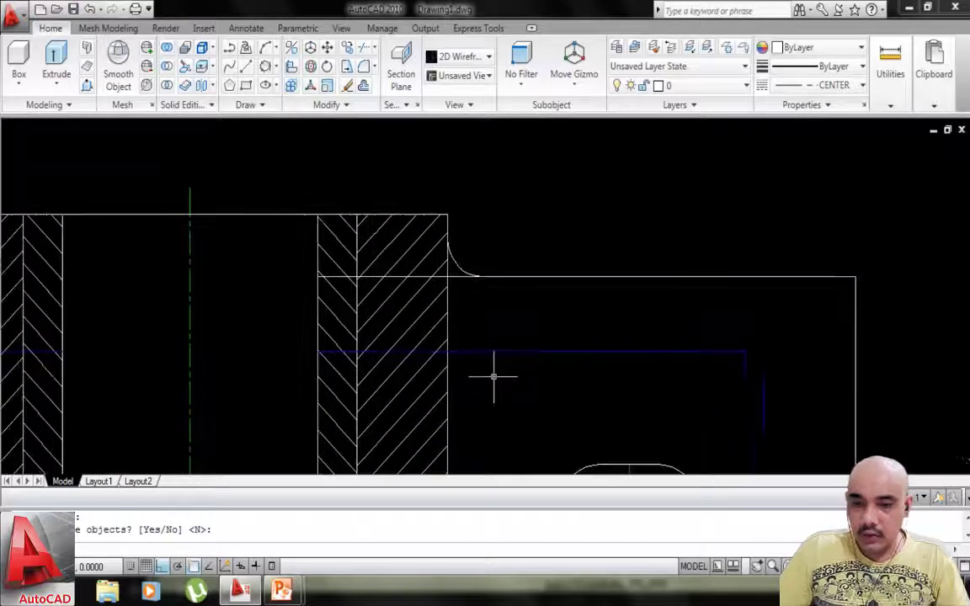
Trim the plan view's upper right plate edge back to its corner arc and erase the leftover line crossing the right hatched hub wall.
{"action": "key", "text": "Return"}
{"action": "key", "text": "Return"}
{"action": "left_click", "coordinate": [457, 277]}
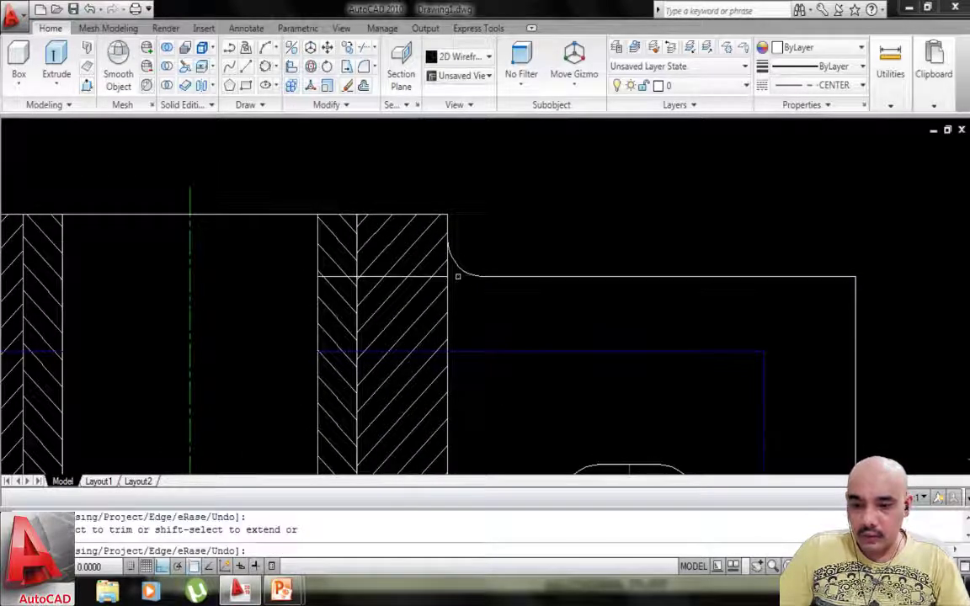
{"action": "key", "text": "Escape"}
{"action": "left_click", "coordinate": [440, 276]}
{"action": "key", "text": "Delete"}
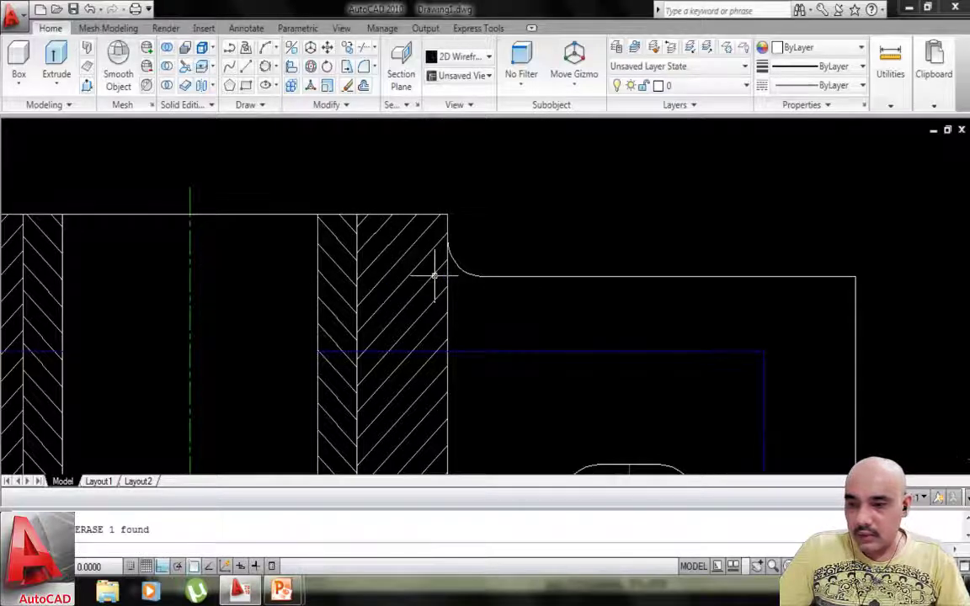
Trim the plan view's lower right plate edge back to its corner arc and erase the leftover line inside the right hatched hub wall.
{"action": "scroll", "coordinate": [466, 292], "scroll_direction": "down", "scroll_amount": 3}
{"action": "middle_click_drag", "start_coordinate": [488, 336], "coordinate": [481, 194]}
{"action": "scroll", "coordinate": [474, 331], "scroll_direction": "up", "scroll_amount": 7}
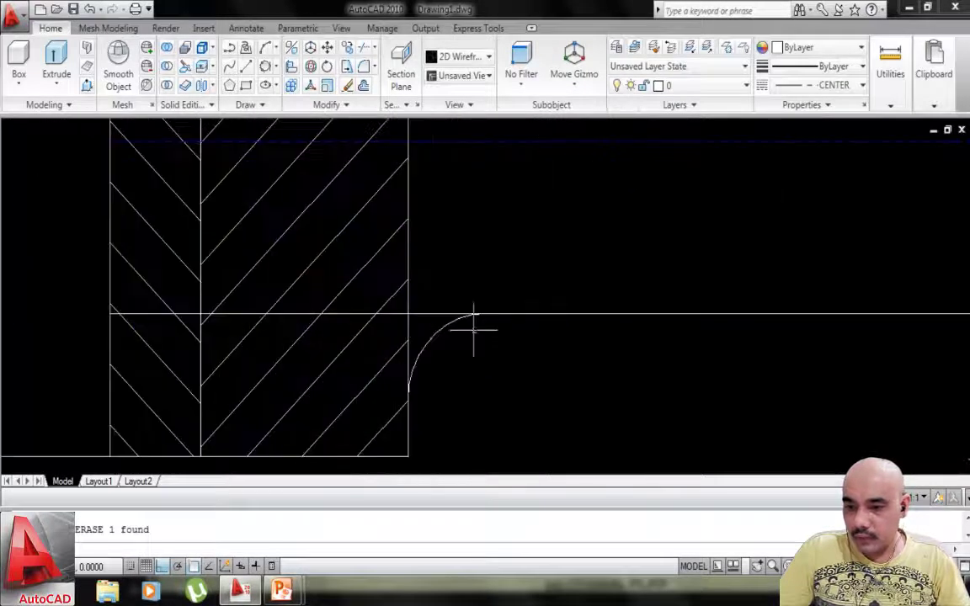
{"action": "type", "text": "tr"}
{"action": "key", "text": "Return"}
{"action": "key", "text": "Return"}
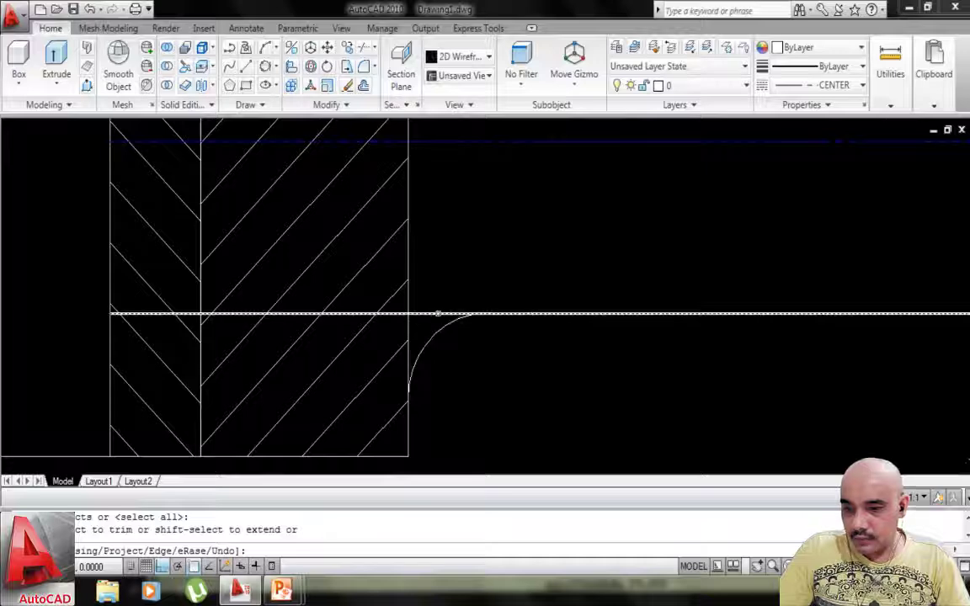
{"action": "left_click", "coordinate": [438, 313]}
{"action": "key", "text": "Escape"}
{"action": "left_click", "coordinate": [390, 314]}
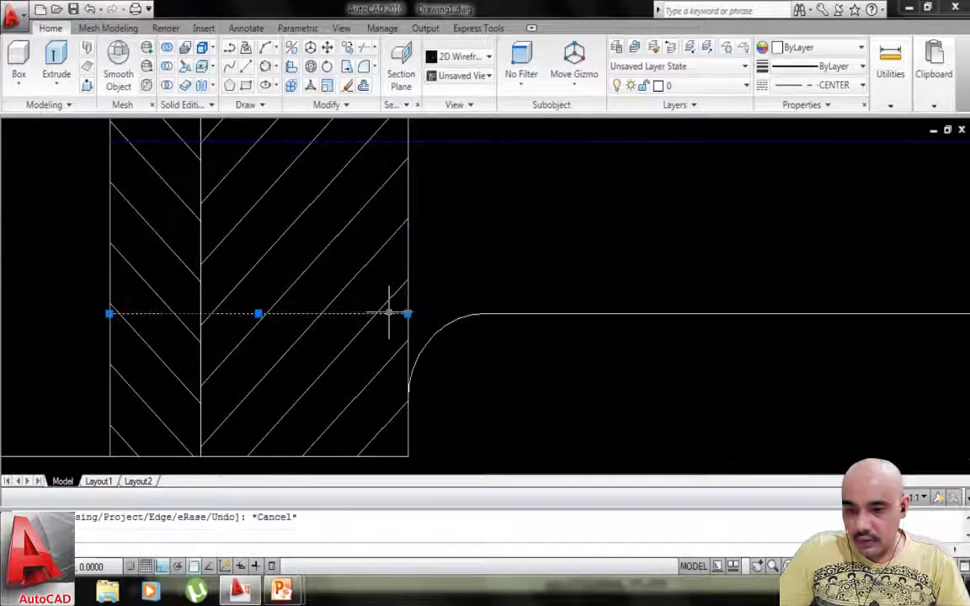
{"action": "key", "text": "Delete"}
Examine the front view and plan view for completeness, including the hub's corner arcs, slots and hidden edges.
{"action": "scroll", "coordinate": [461, 333], "scroll_direction": "down", "scroll_amount": 10}
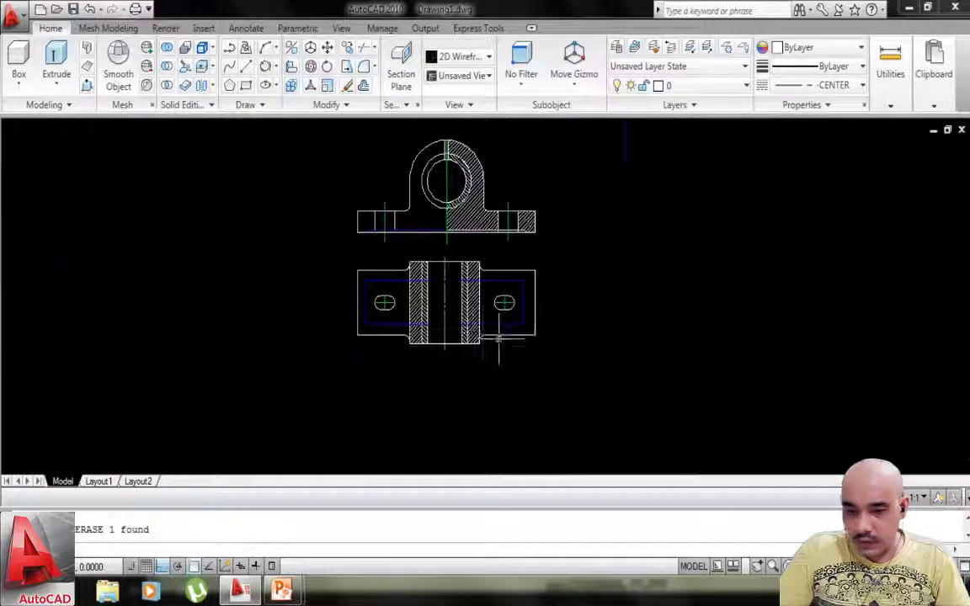
{"action": "middle_click_drag", "start_coordinate": [459, 306], "coordinate": [533, 341]}
{"action": "scroll", "coordinate": [522, 330], "scroll_direction": "up", "scroll_amount": 5}
{"action": "scroll", "coordinate": [522, 330], "scroll_direction": "down", "scroll_amount": 6}
{"action": "scroll", "coordinate": [528, 318], "scroll_direction": "up", "scroll_amount": 3}
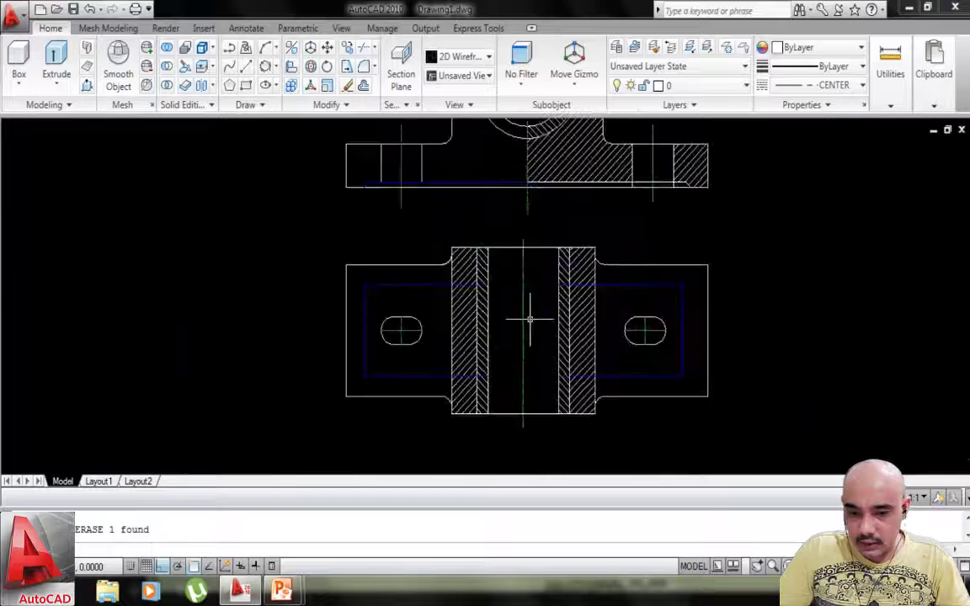
{"action": "scroll", "coordinate": [532, 346], "scroll_direction": "up", "scroll_amount": 1}
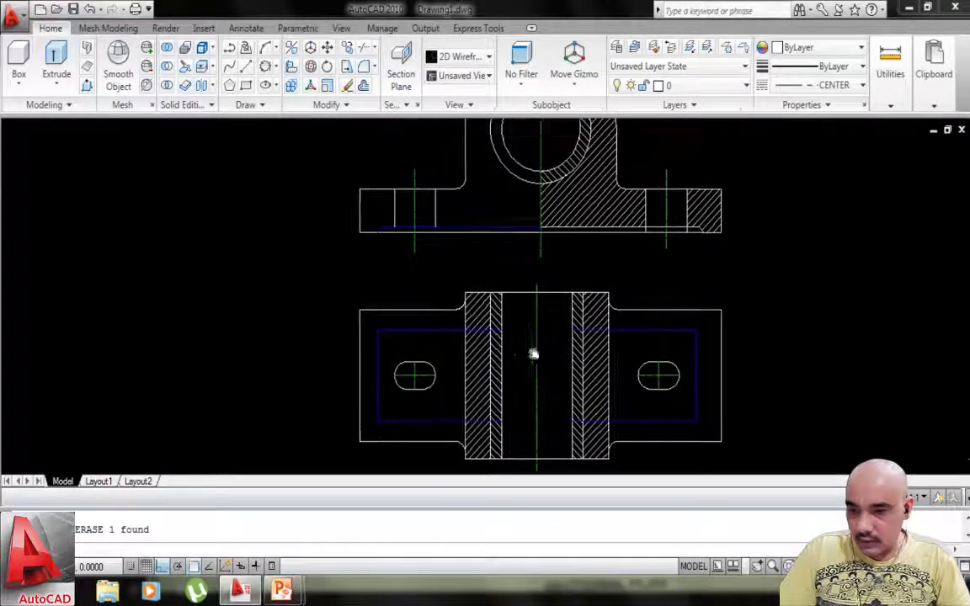
{"action": "scroll", "coordinate": [529, 332], "scroll_direction": "up", "scroll_amount": 2}
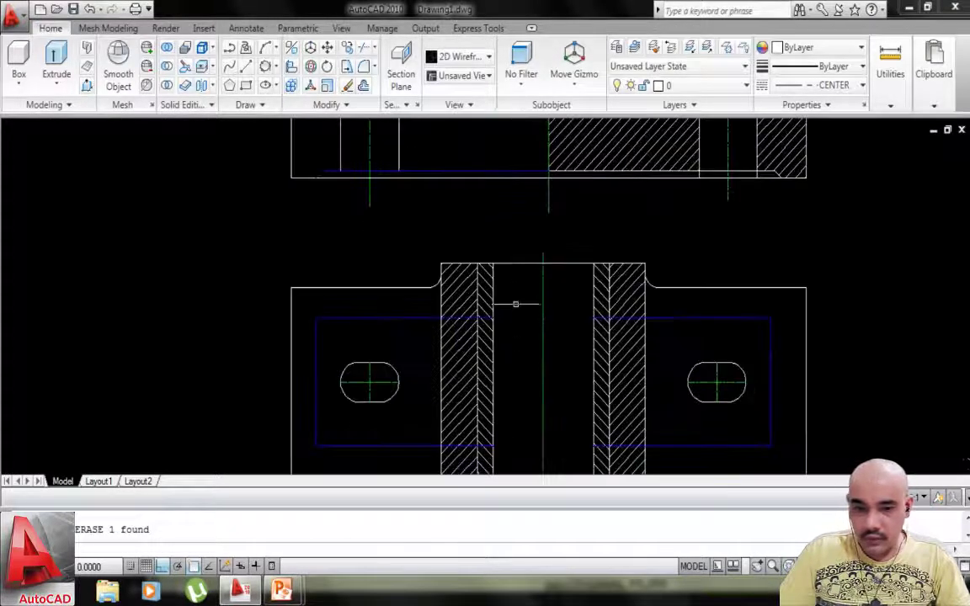
{"action": "middle_click_drag", "start_coordinate": [515, 304], "coordinate": [513, 384]}
{"action": "scroll", "coordinate": [497, 281], "scroll_direction": "down", "scroll_amount": 3}
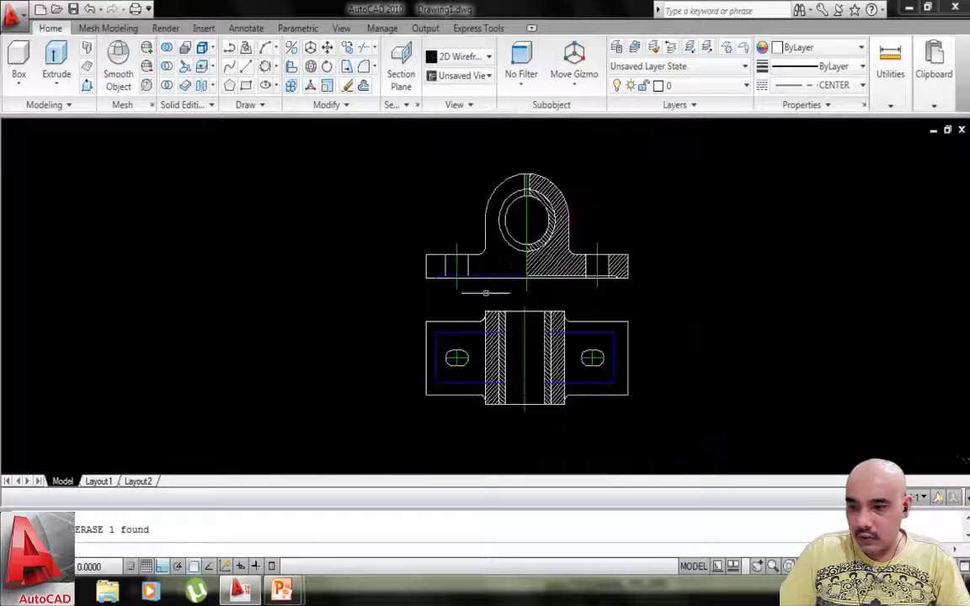
{"action": "mouse_move", "coordinate": [487, 269]}
{"action": "middle_mouse_down"}
{"action": "mouse_move", "coordinate": [531, 278]}
{"action": "mouse_move", "coordinate": [517, 307]}
{"action": "middle_mouse_up"}
{"action": "scroll", "coordinate": [522, 301], "scroll_direction": "up", "scroll_amount": 1}
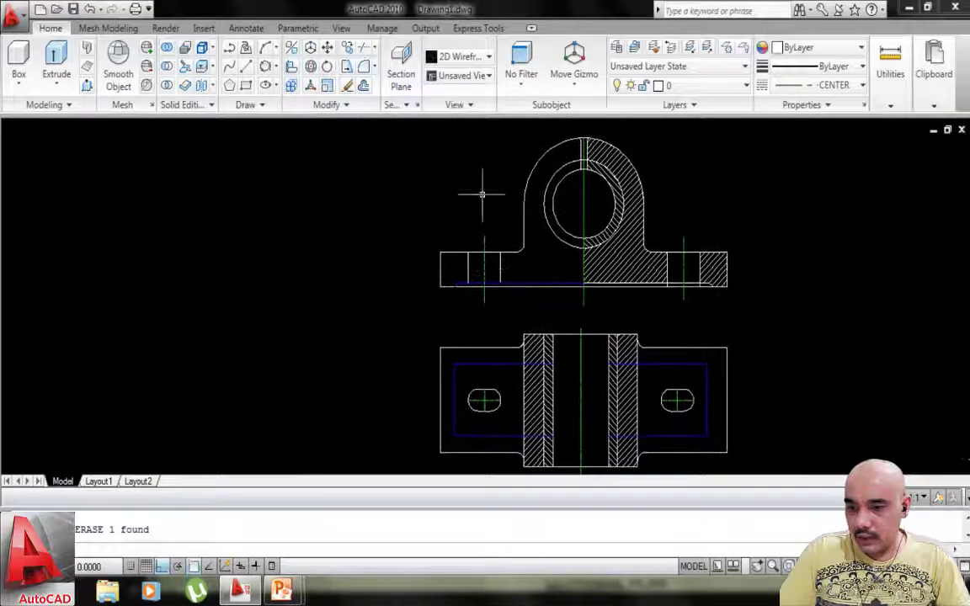
{"action": "left_click", "coordinate": [261, 30]}
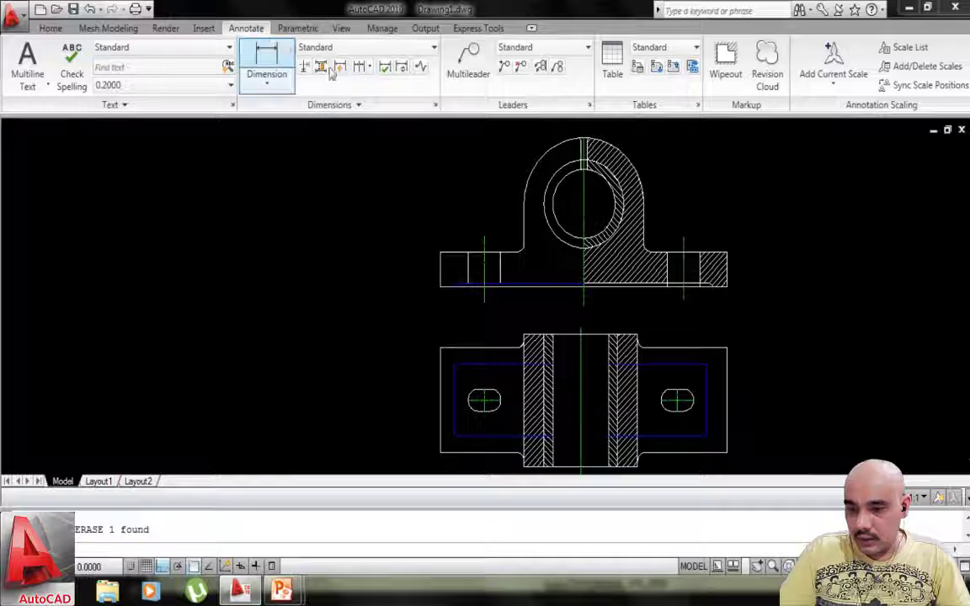
{"action": "left_click", "coordinate": [271, 86]}
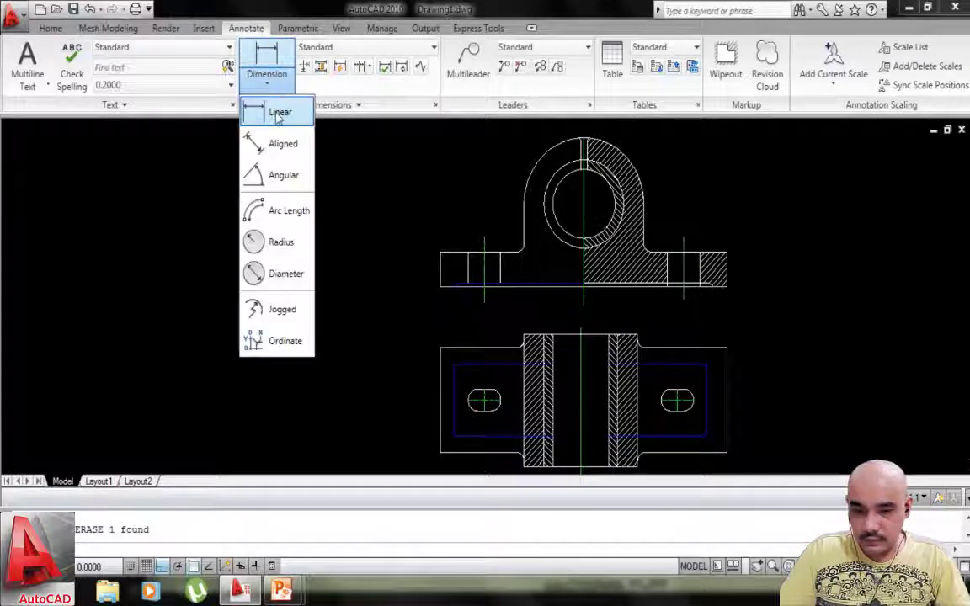
{"action": "left_click", "coordinate": [278, 117]}
{"action": "scroll", "coordinate": [469, 250], "scroll_direction": "up", "scroll_amount": 3}
{"action": "middle_click_drag", "start_coordinate": [496, 240], "coordinate": [350, 127]}
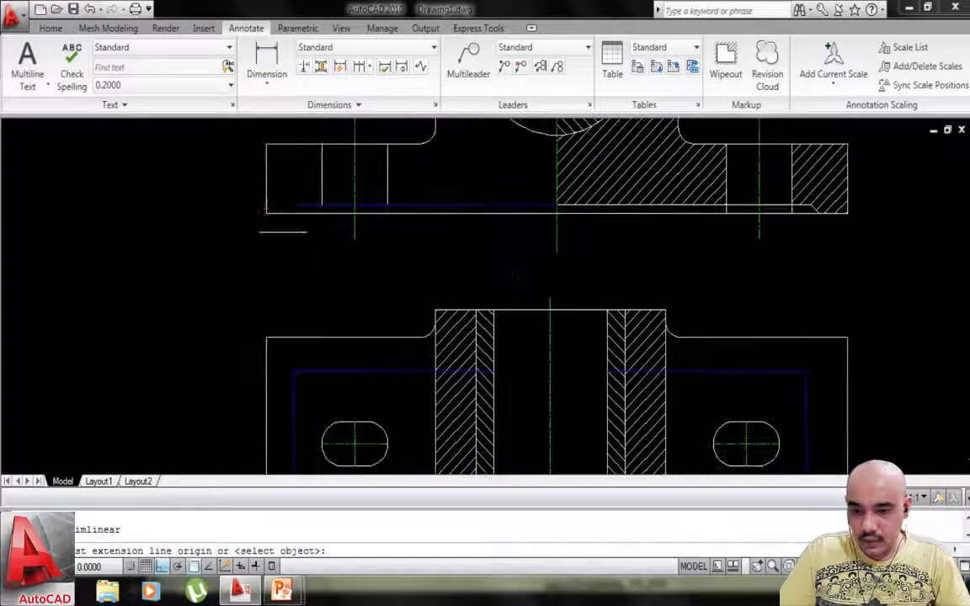
{"action": "left_click", "coordinate": [355, 205]}
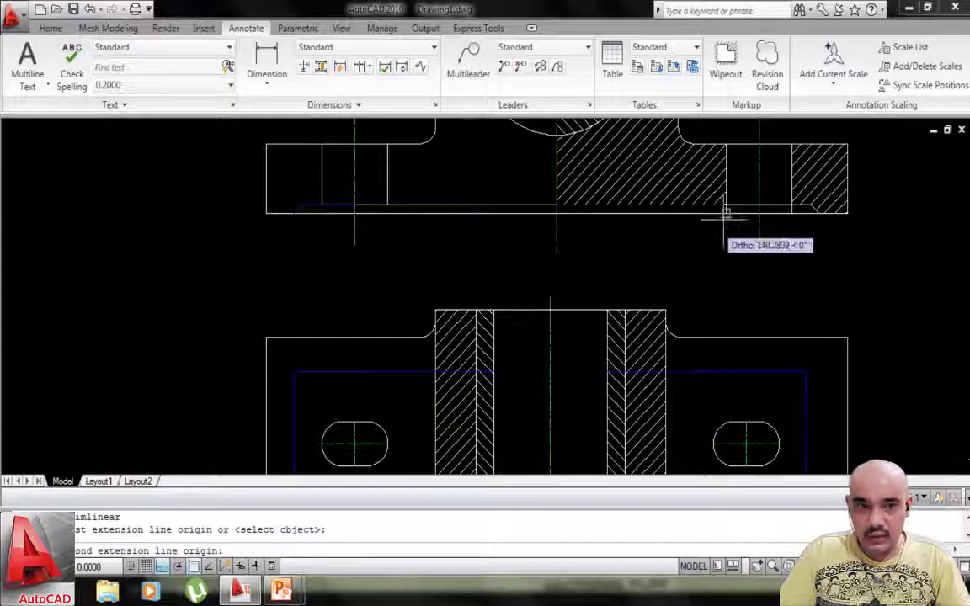
{"action": "left_click", "coordinate": [757, 205]}
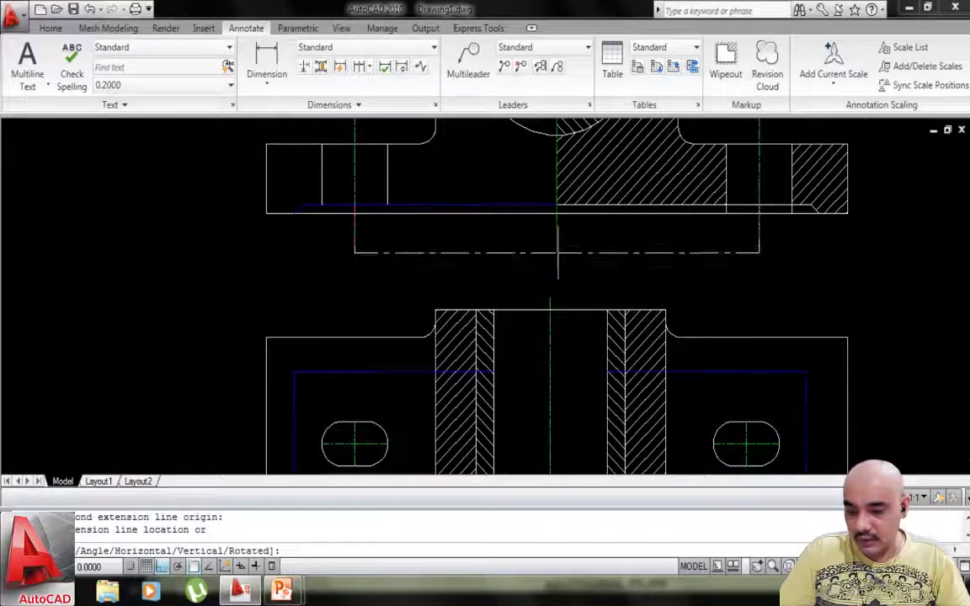
{"action": "key", "text": "Escape"}
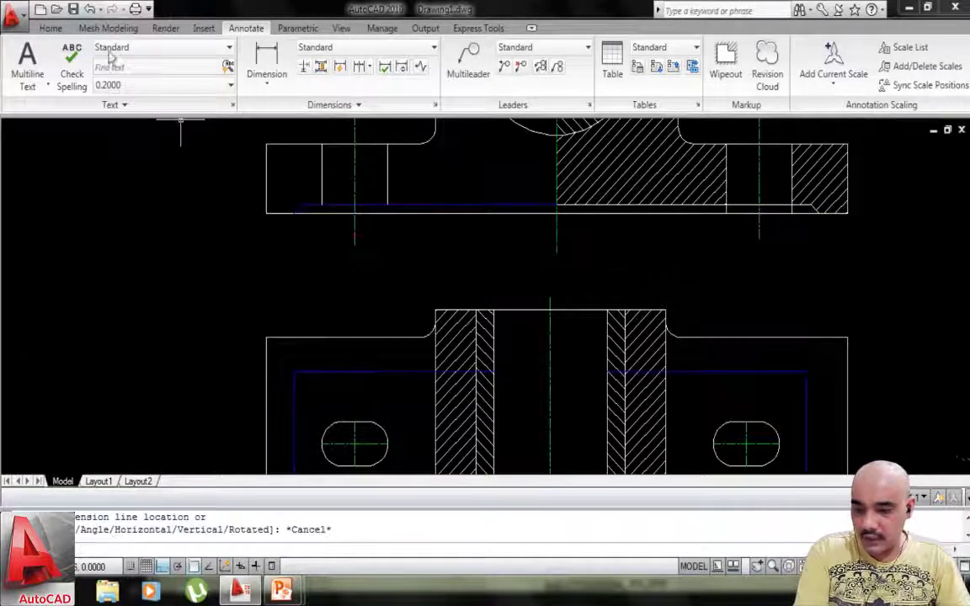
Set the current linetype to Continuous.
{"action": "left_click", "coordinate": [52, 28]}
{"action": "left_click", "coordinate": [842, 91]}
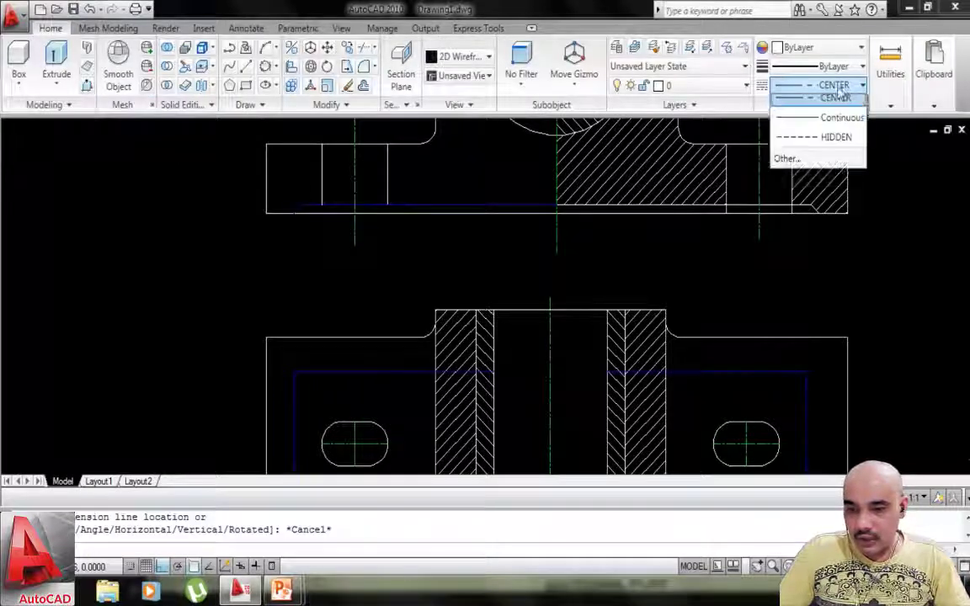
{"action": "left_click", "coordinate": [828, 162]}
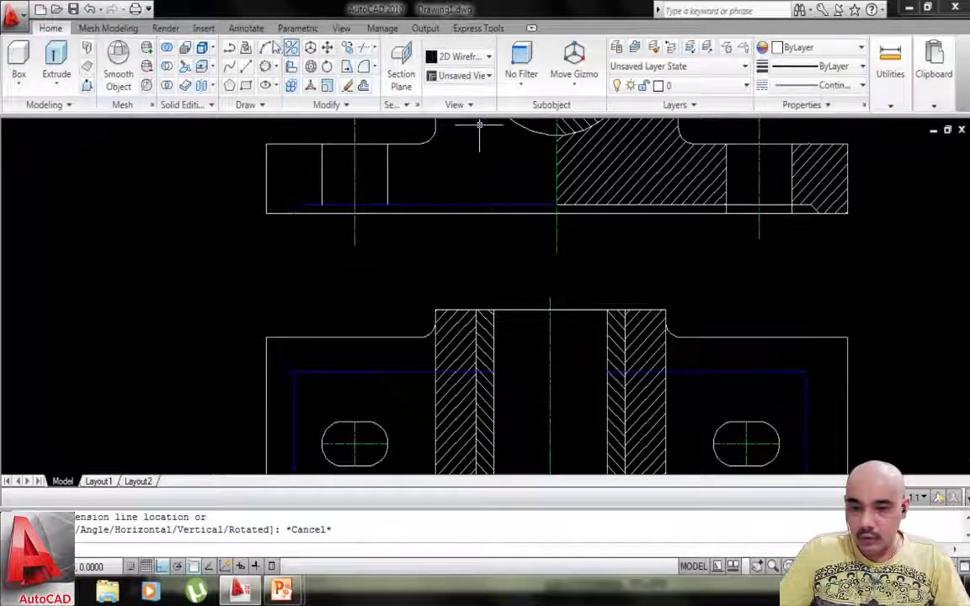
Add a horizontal linear dimension between the front view's two base hole centre lines, placed below the base.
{"action": "left_click", "coordinate": [246, 28]}
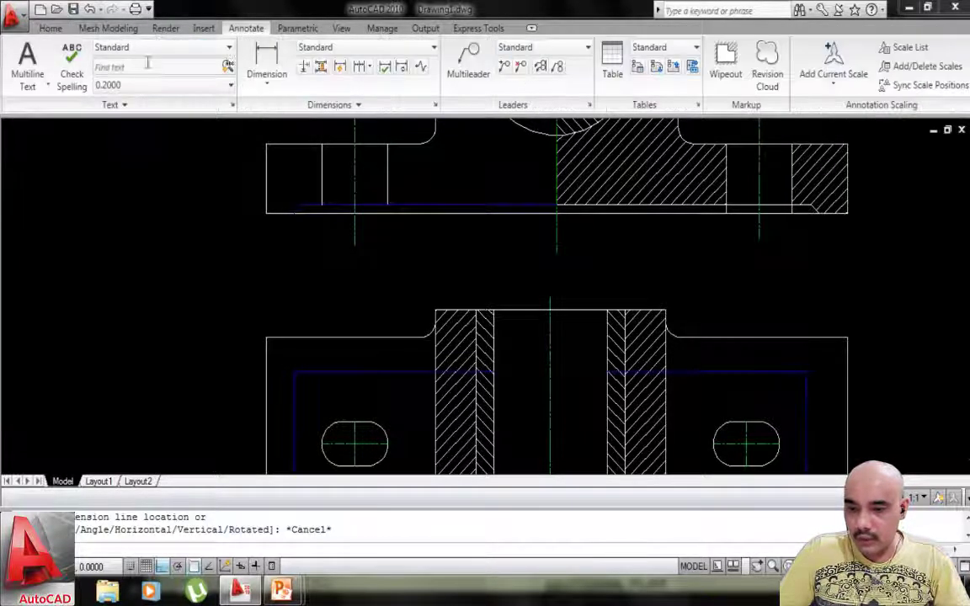
{"action": "left_click", "coordinate": [266, 84]}
{"action": "left_click", "coordinate": [277, 113]}
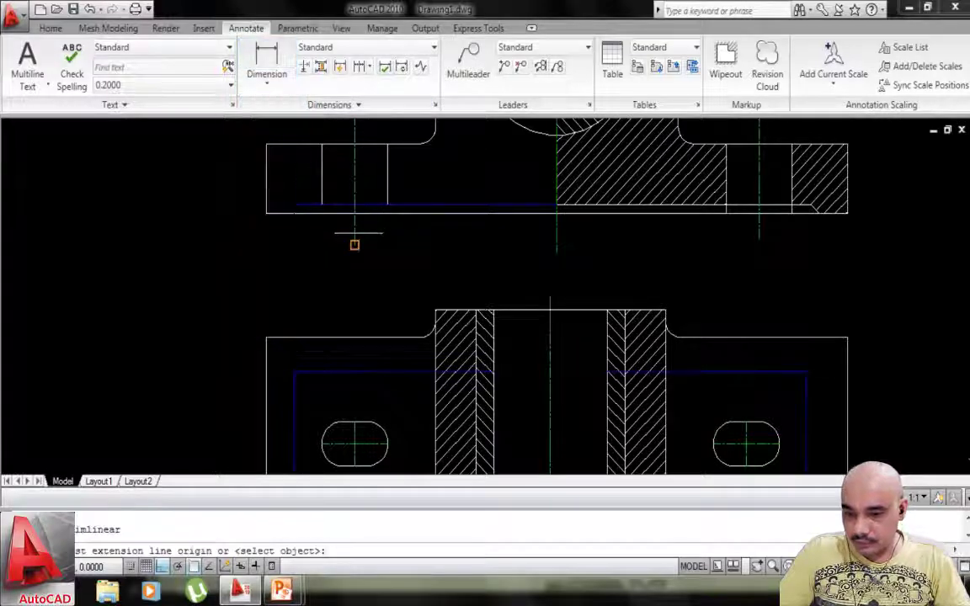
{"action": "left_click", "coordinate": [355, 213]}
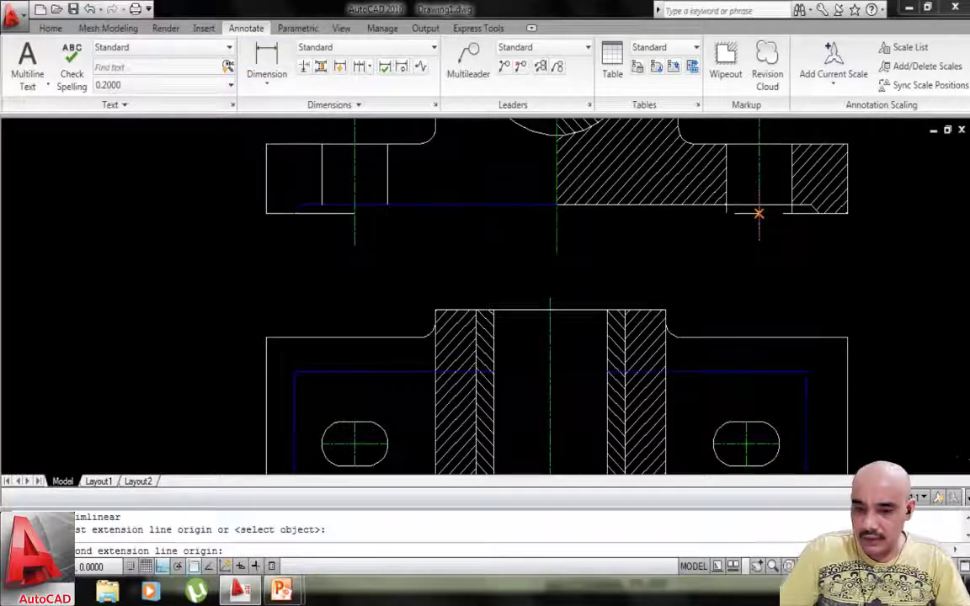
{"action": "left_click", "coordinate": [759, 212]}
{"action": "left_click", "coordinate": [588, 273]}
Modify the Standard dimension style to a text height of 5 with ISO standard text alignment.
{"action": "scroll", "coordinate": [542, 276], "scroll_direction": "up", "scroll_amount": 6}
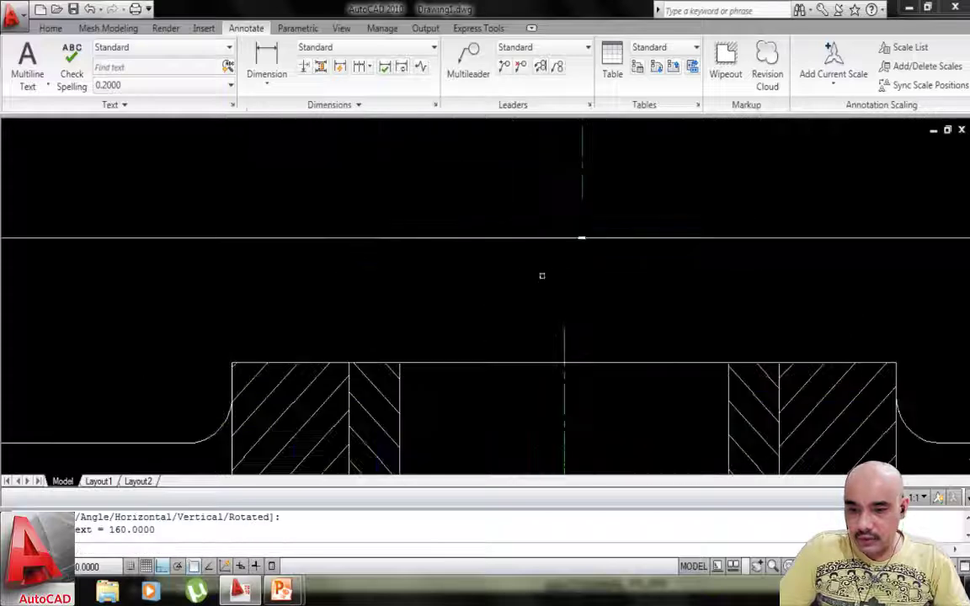
{"action": "scroll", "coordinate": [564, 224], "scroll_direction": "down", "scroll_amount": 3}
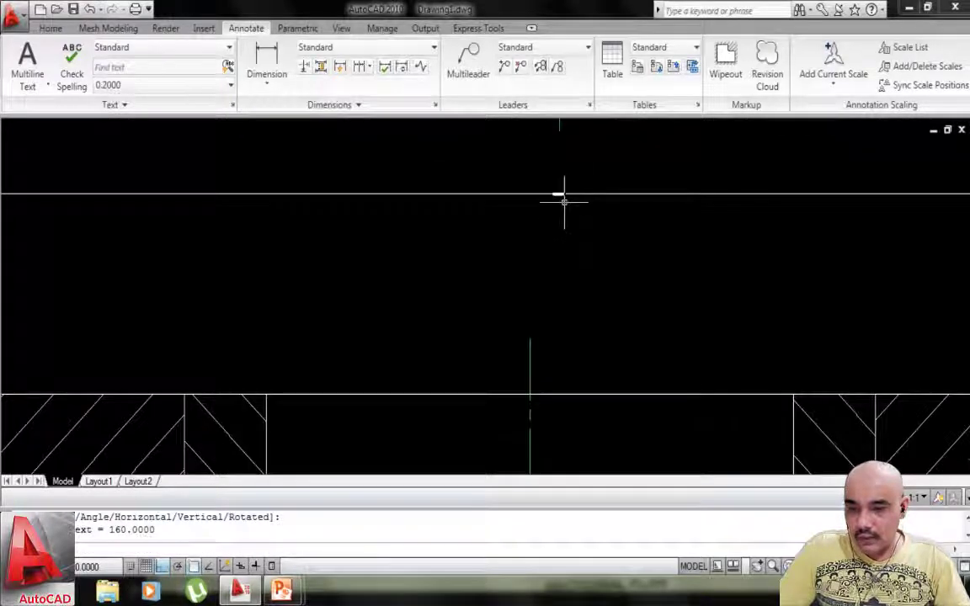
{"action": "type", "text": "d"}
{"action": "key", "text": "Return"}
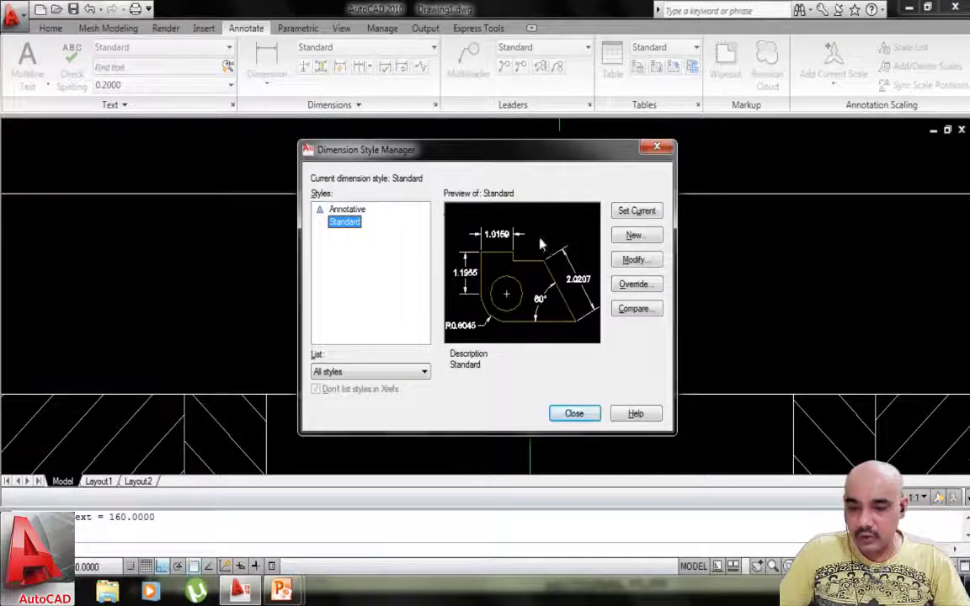
{"action": "left_click", "coordinate": [635, 261]}
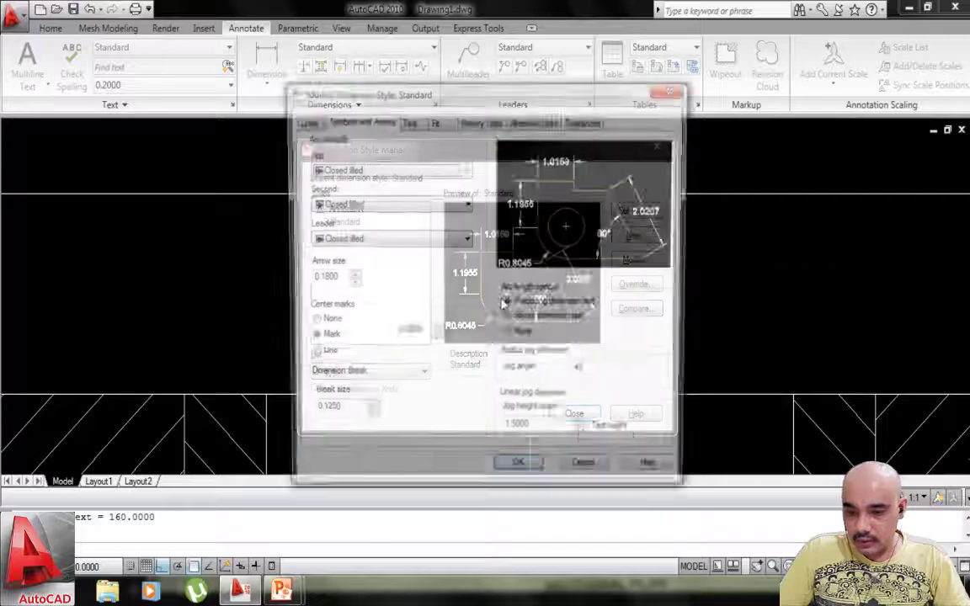
{"action": "left_click", "coordinate": [406, 123]}
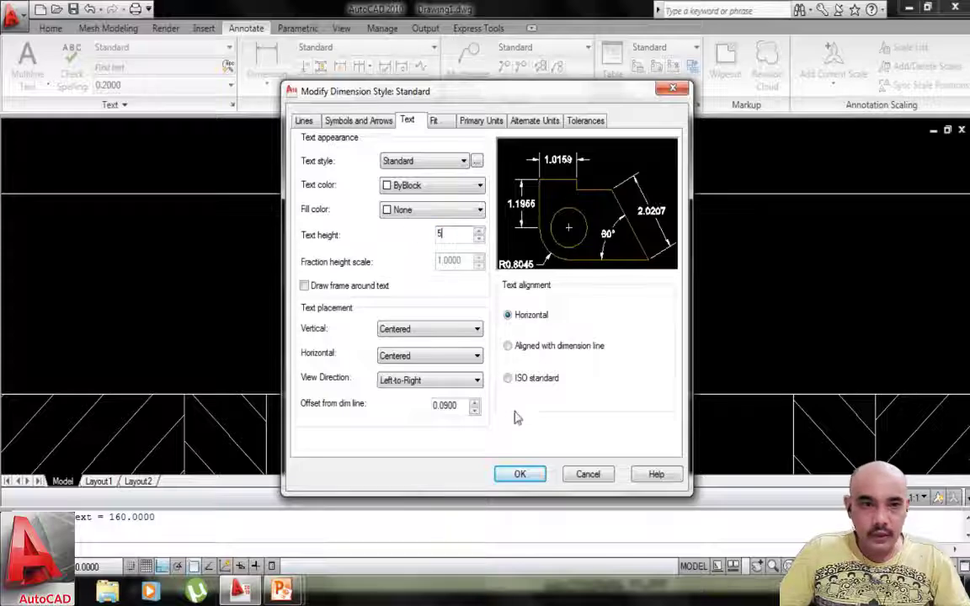
{"action": "left_click", "coordinate": [596, 391]}
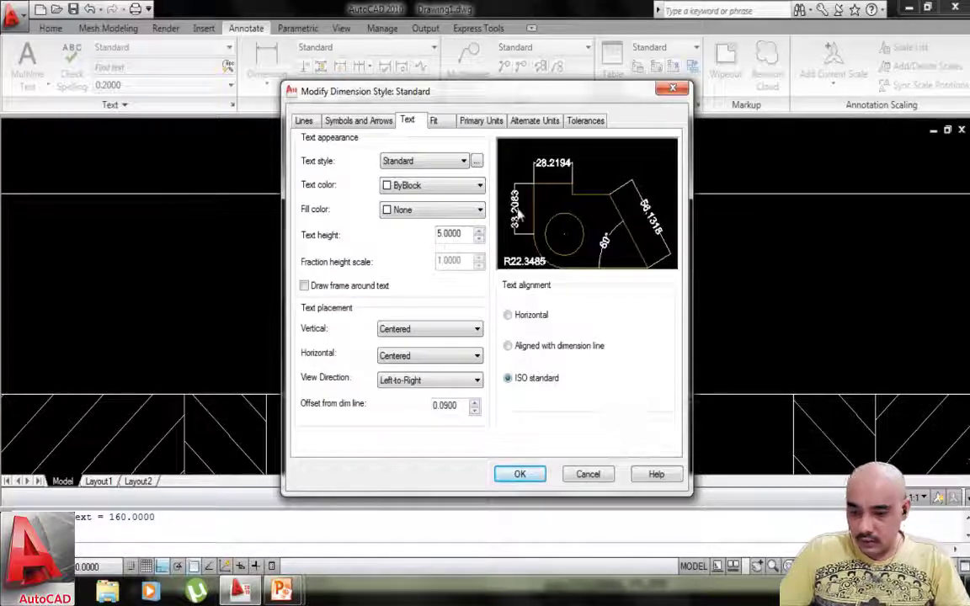
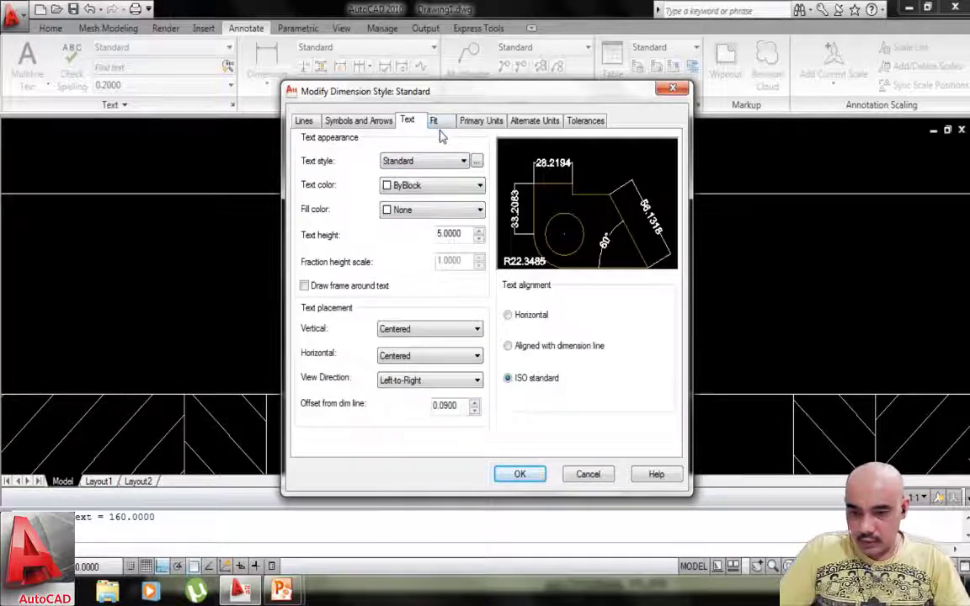
{"action": "left_click", "coordinate": [520, 475]}
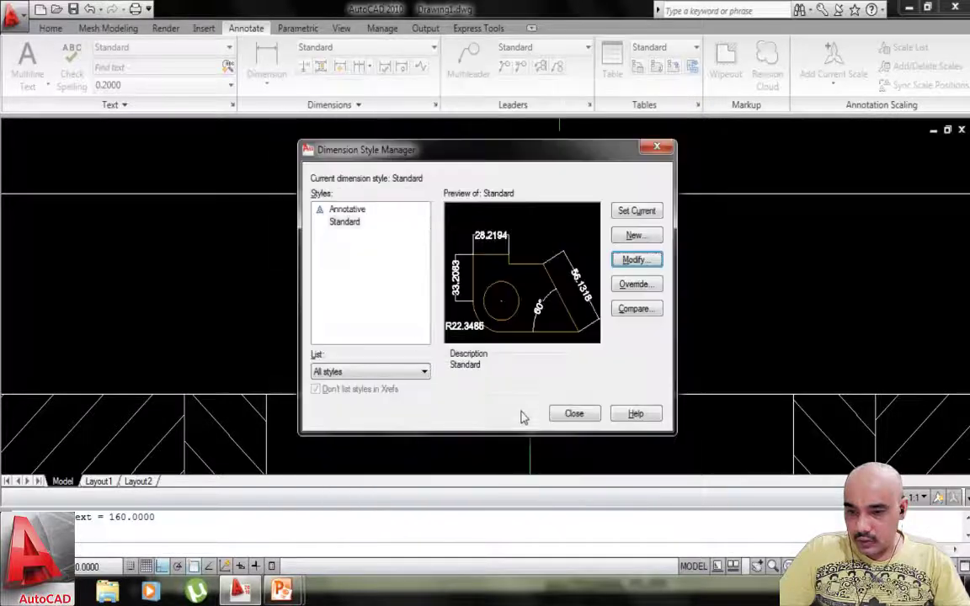
{"action": "left_click", "coordinate": [571, 413]}
{"action": "scroll", "coordinate": [414, 212], "scroll_direction": "down", "scroll_amount": 6}
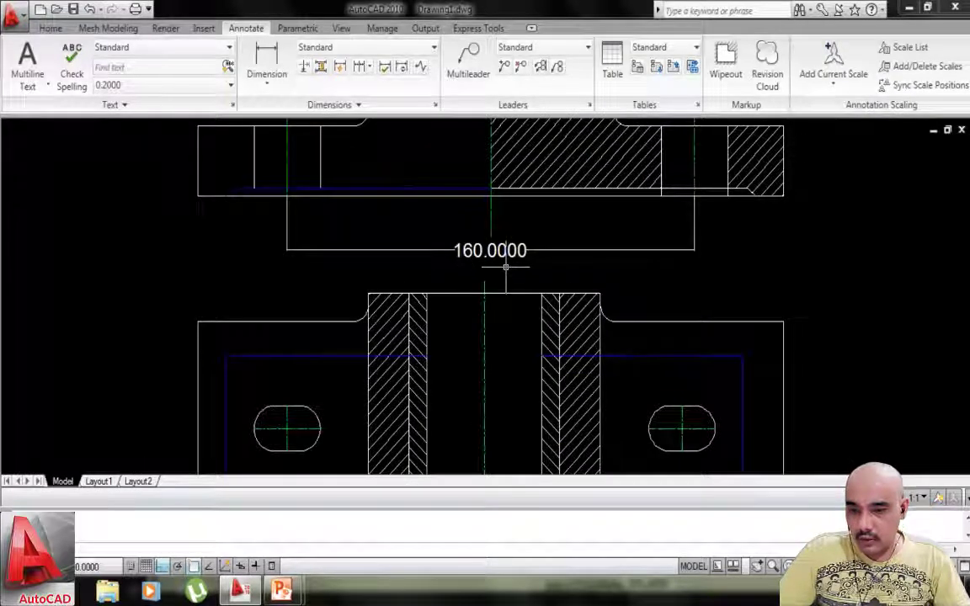
{"action": "double_click", "coordinate": [492, 250]}
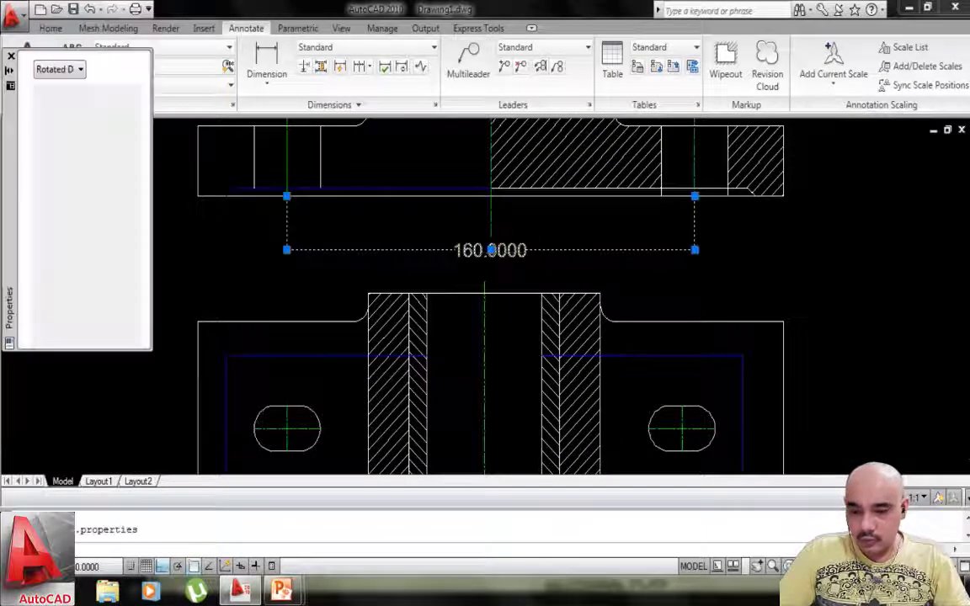
{"action": "key", "text": "Escape"}
{"action": "key", "text": "Escape"}
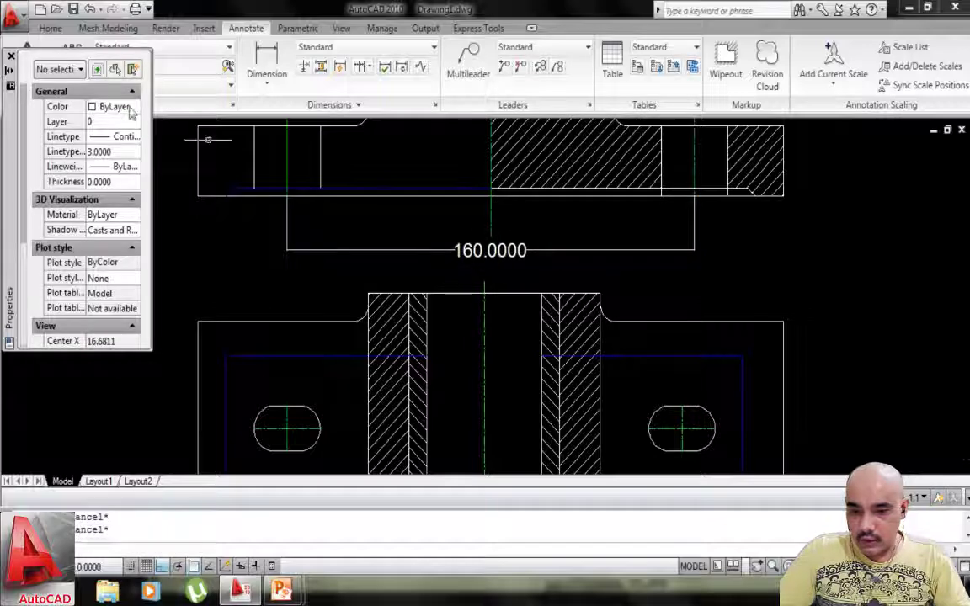
{"action": "key", "text": "ctrl+1"}
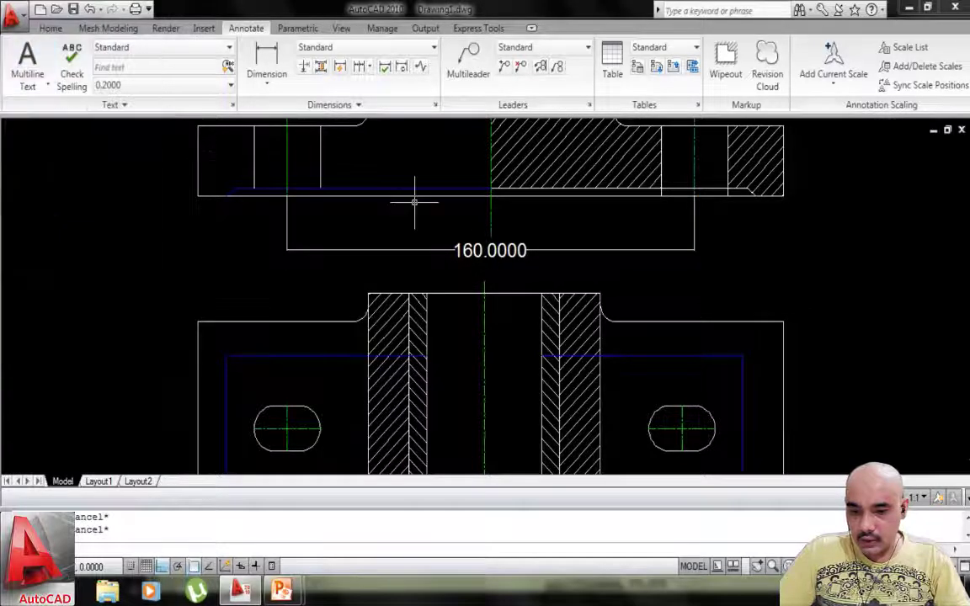
Set the Standard dimension style's linear precision to 0 and make that style current.
{"action": "type", "text": "d"}
{"action": "key", "text": "Return"}
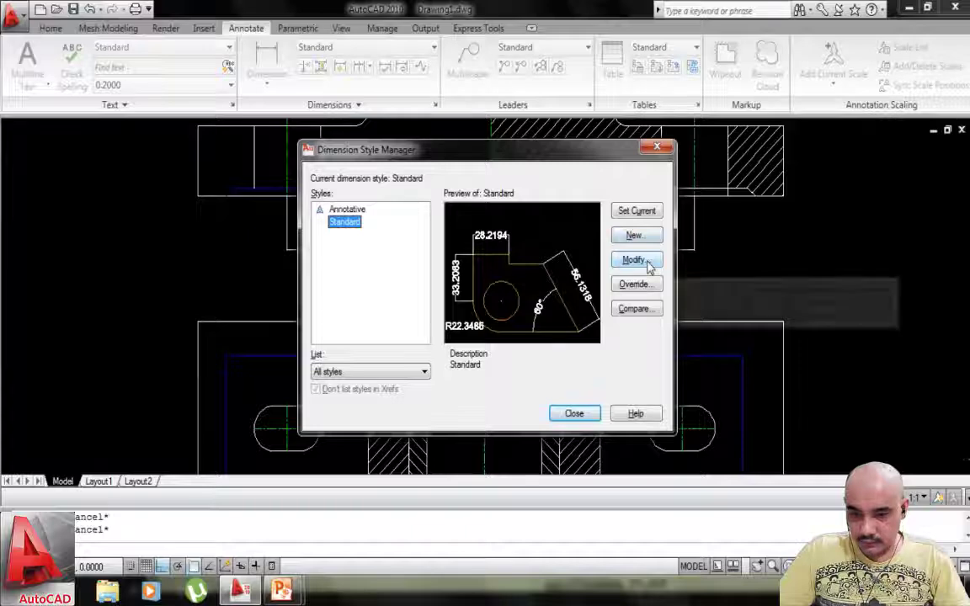
{"action": "left_click", "coordinate": [633, 260]}
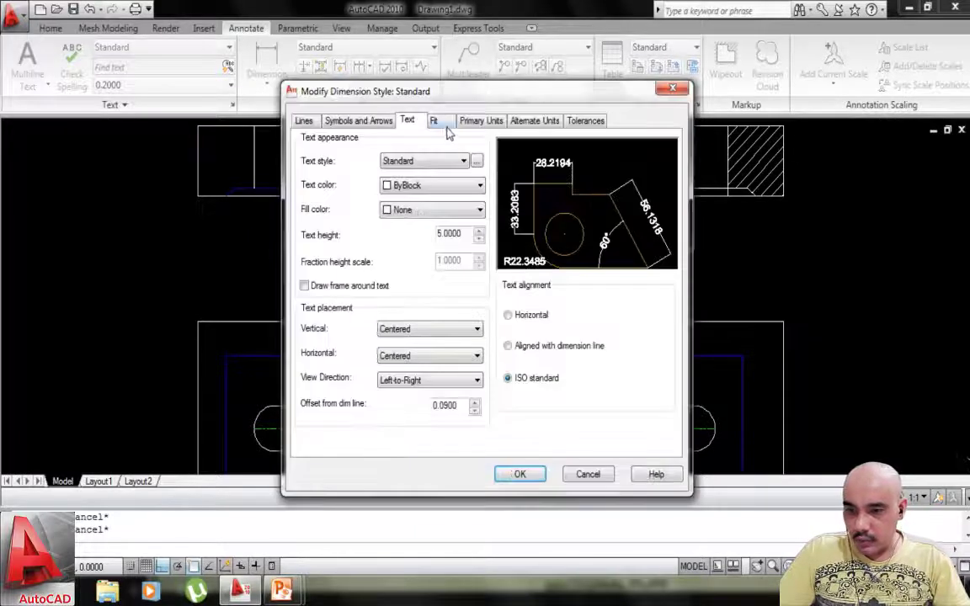
{"action": "left_click", "coordinate": [365, 123]}
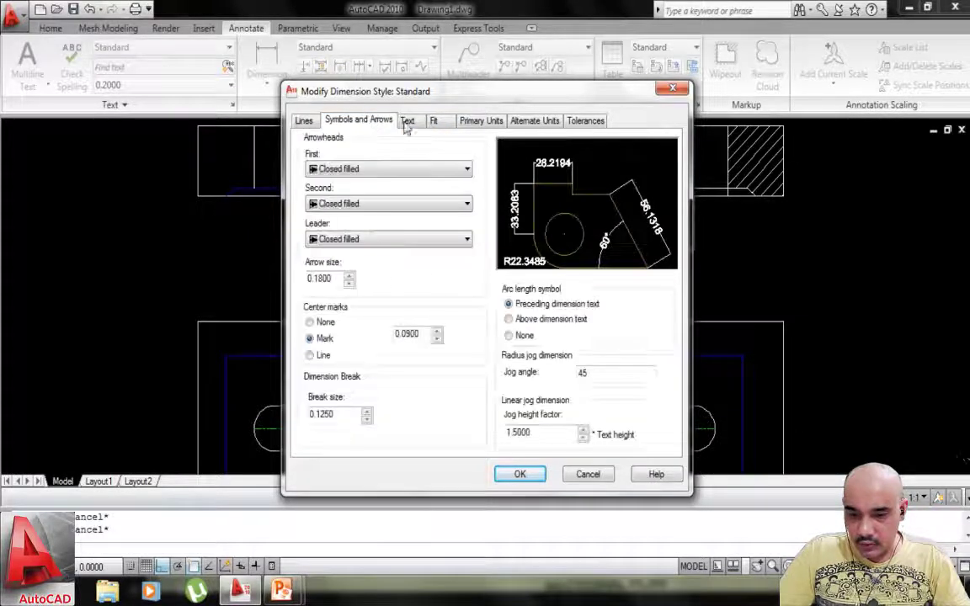
{"action": "left_click", "coordinate": [472, 121]}
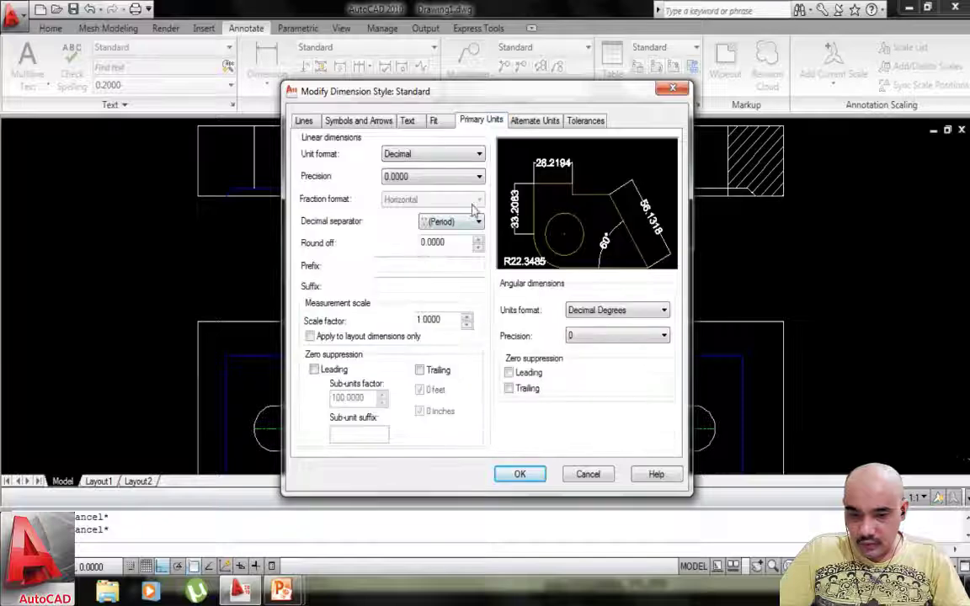
{"action": "left_click", "coordinate": [474, 177]}
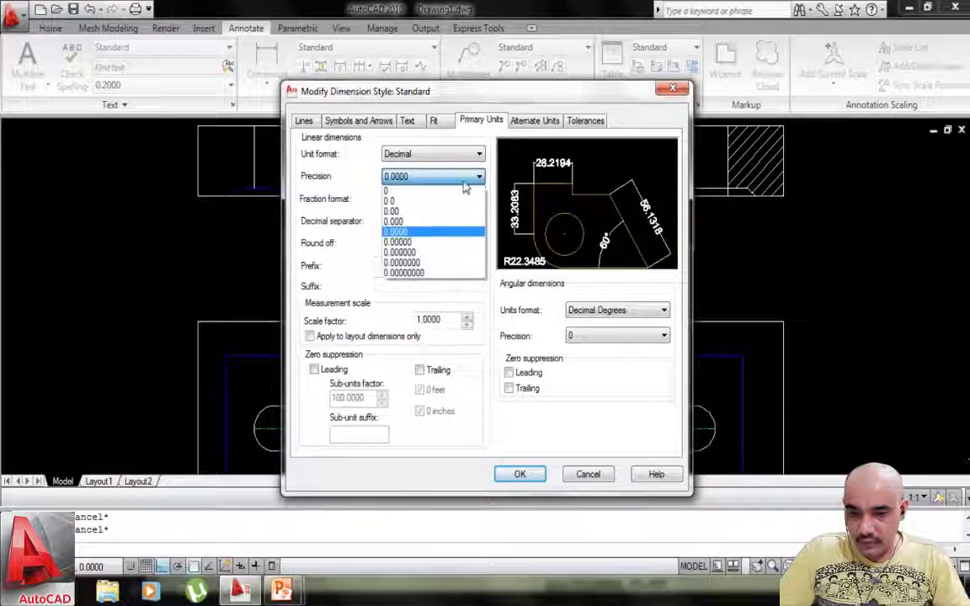
{"action": "left_click", "coordinate": [400, 202]}
{"action": "left_click", "coordinate": [412, 176]}
{"action": "left_click", "coordinate": [389, 191]}
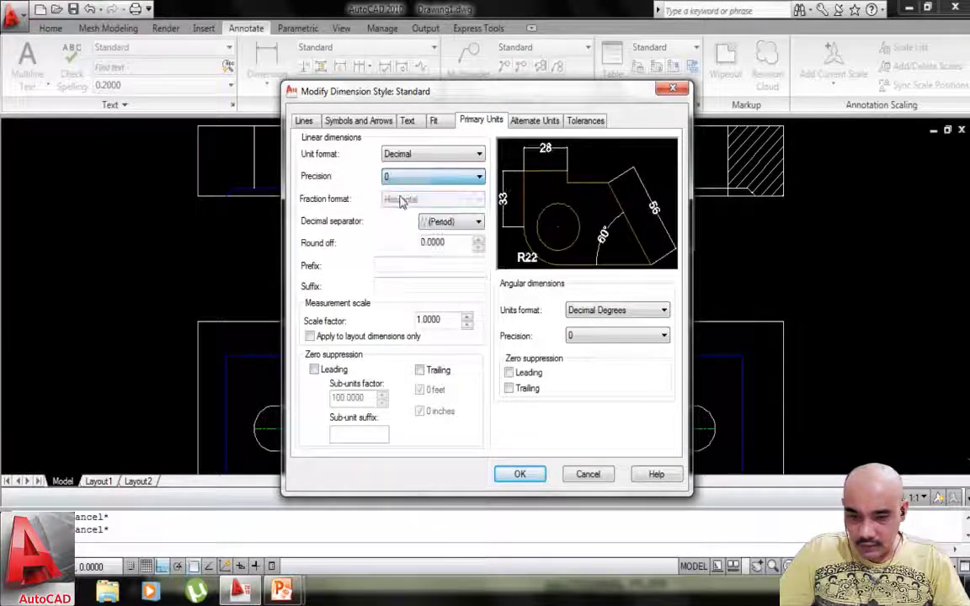
{"action": "left_click", "coordinate": [519, 475]}
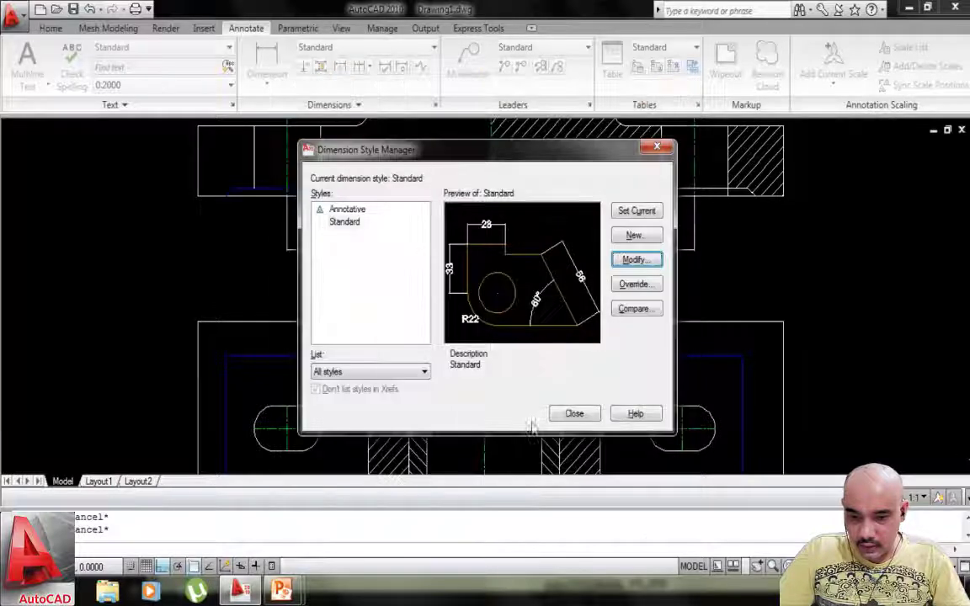
{"action": "left_click", "coordinate": [633, 211]}
{"action": "left_click", "coordinate": [573, 414]}
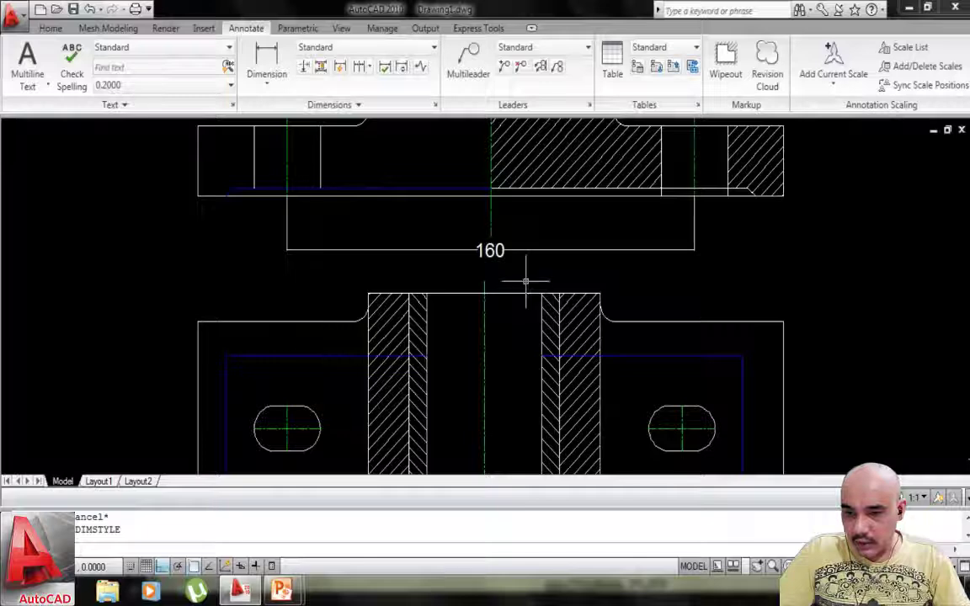
Add a vertical linear dimension for the base plate's thickness, placed beyond the front view's hatched end.
{"action": "scroll", "coordinate": [526, 281], "scroll_direction": "down", "scroll_amount": 3}
{"action": "mouse_move", "coordinate": [537, 275]}
{"action": "middle_mouse_down"}
{"action": "mouse_move", "coordinate": [555, 337]}
{"action": "mouse_move", "coordinate": [594, 313]}
{"action": "mouse_move", "coordinate": [536, 318]}
{"action": "middle_mouse_up"}
{"action": "left_click", "coordinate": [266, 66]}
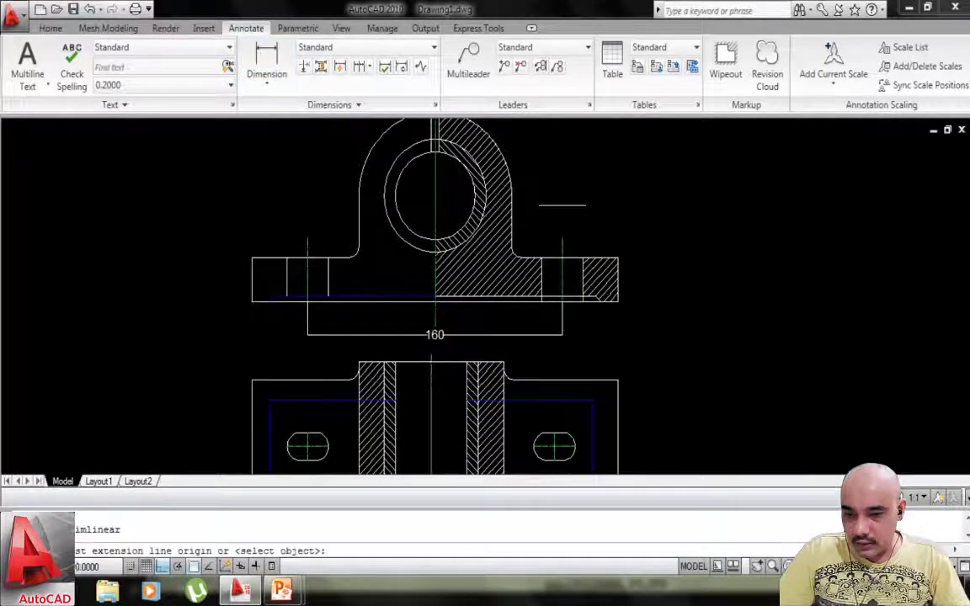
{"action": "left_click", "coordinate": [618, 301]}
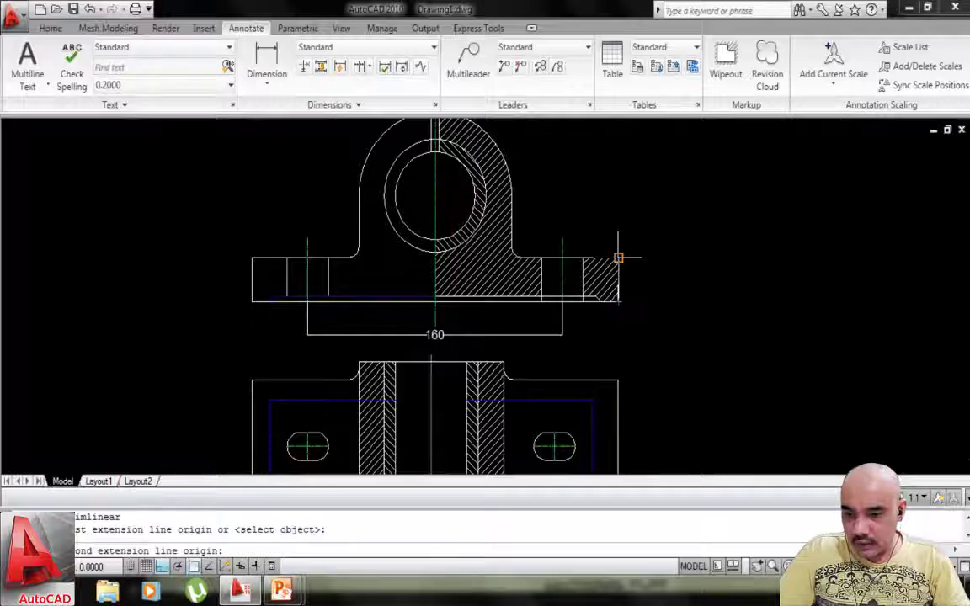
{"action": "left_click", "coordinate": [618, 258]}
{"action": "left_click", "coordinate": [653, 278]}
{"action": "scroll", "coordinate": [633, 293], "scroll_direction": "up", "scroll_amount": 2}
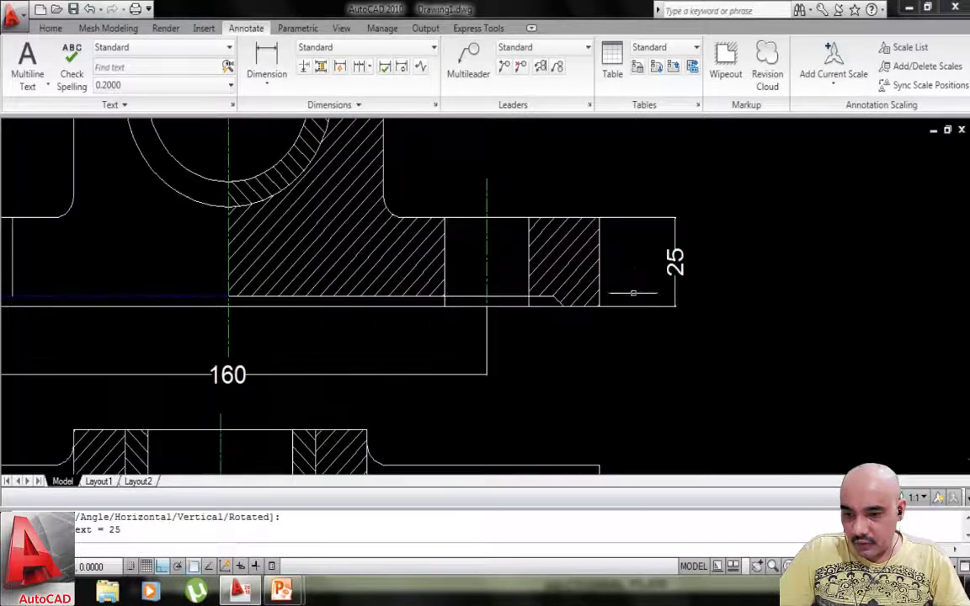
Add a vertical linear dimension from the bore's centre to the base plate's upper face, in line with the thickness dimension.
{"action": "scroll", "coordinate": [659, 337], "scroll_direction": "down", "scroll_amount": 4}
{"action": "key", "text": "Return"}
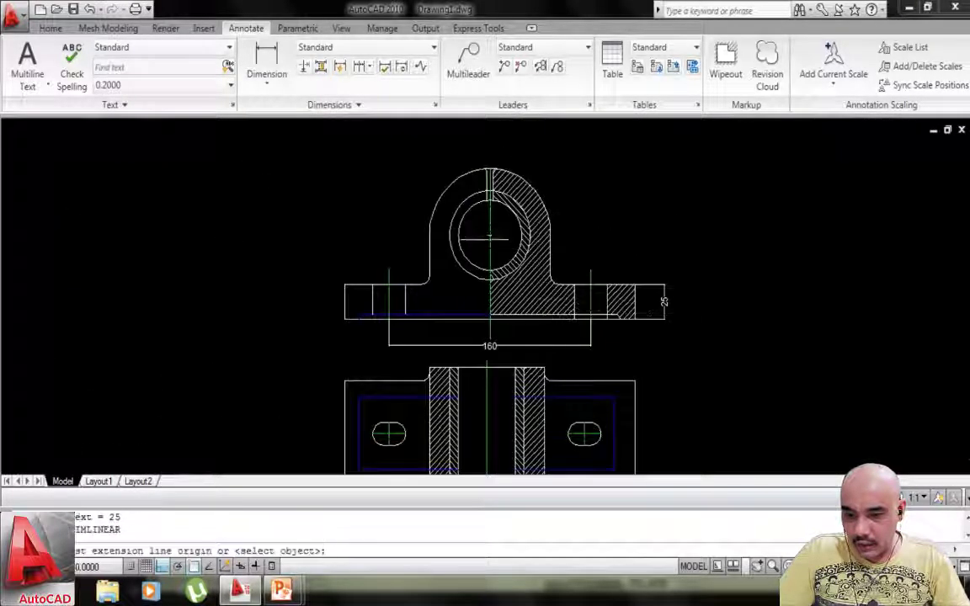
{"action": "left_click", "coordinate": [489, 235]}
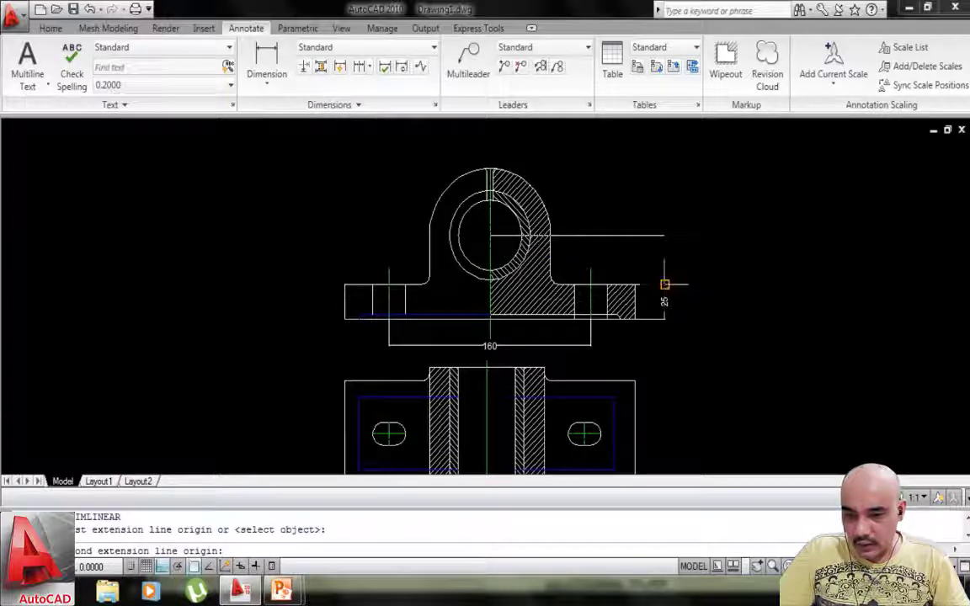
{"action": "left_click", "coordinate": [667, 284]}
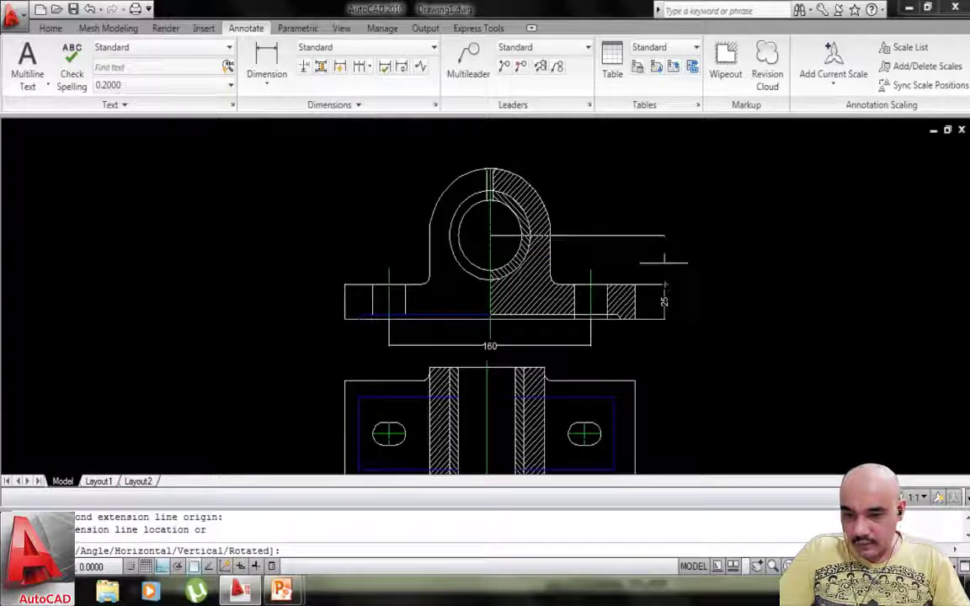
{"action": "left_click", "coordinate": [663, 261]}
Add a radius dimension to the hub's outer arc in the front view, placing its text outside the unhatched upper side.
{"action": "scroll", "coordinate": [505, 295], "scroll_direction": "up", "scroll_amount": 3}
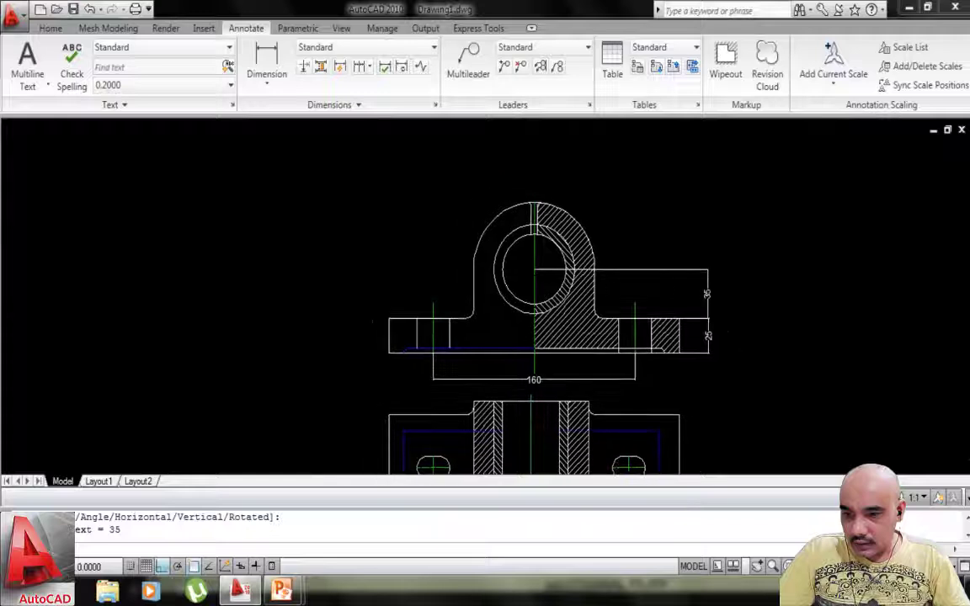
{"action": "left_click", "coordinate": [269, 82]}
{"action": "left_click", "coordinate": [283, 243]}
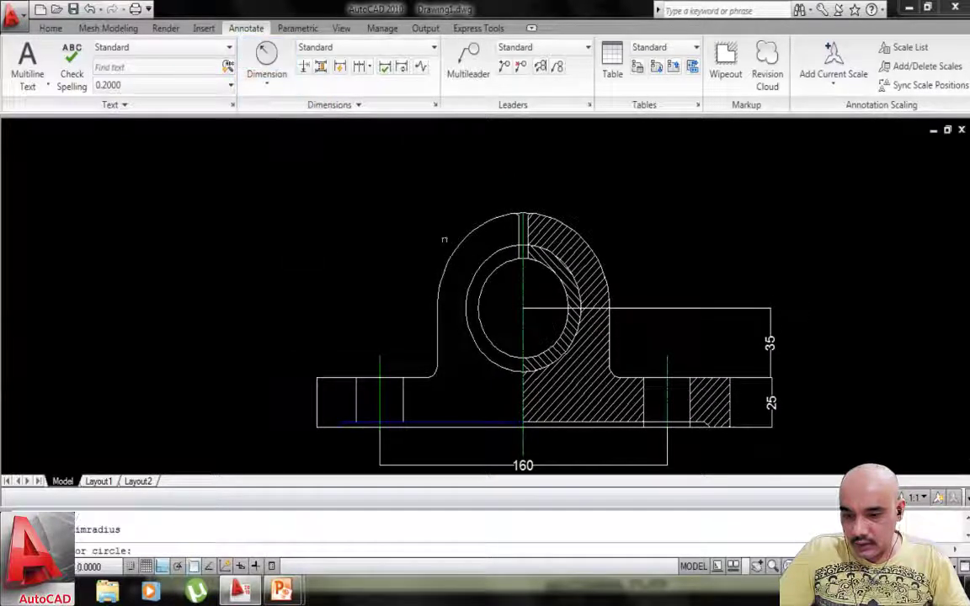
{"action": "left_click", "coordinate": [481, 234]}
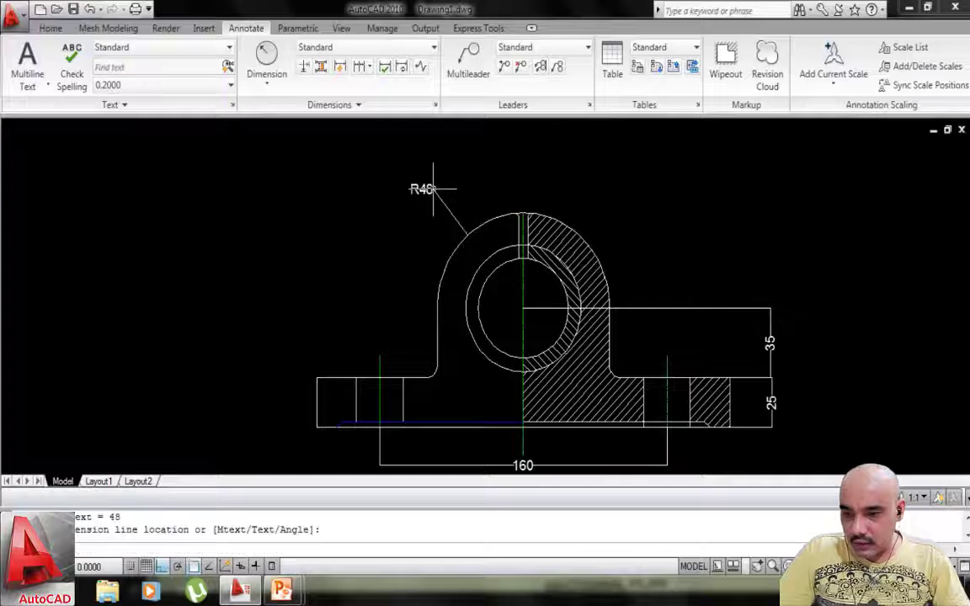
{"action": "left_click", "coordinate": [443, 288]}
{"action": "key", "text": "space"}
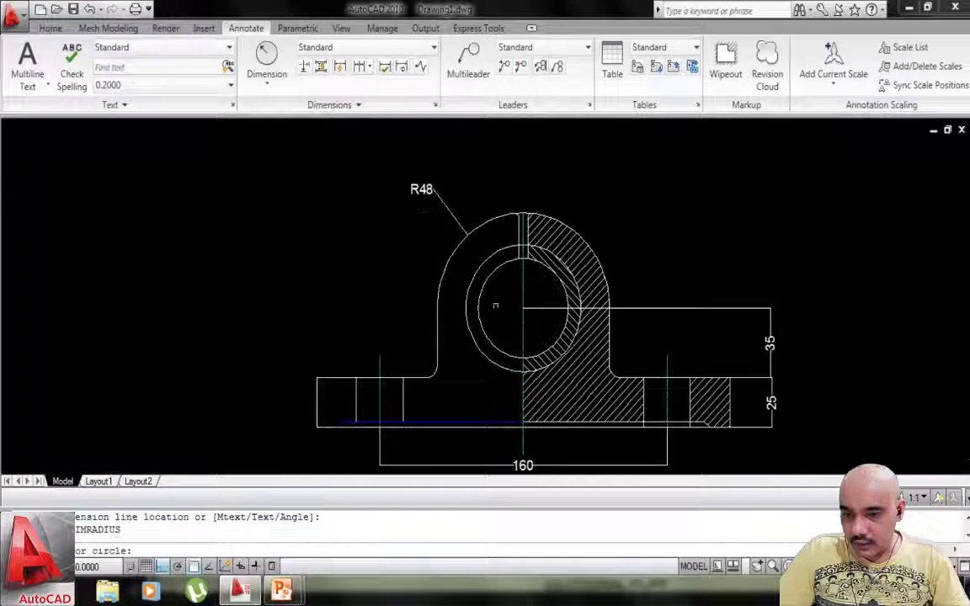
Add diameter dimensions to the bush's outer circle and its bore in the front view, placing both texts outside the hub's unhatched upper side.
{"action": "left_click", "coordinate": [274, 87]}
{"action": "left_click", "coordinate": [282, 273]}
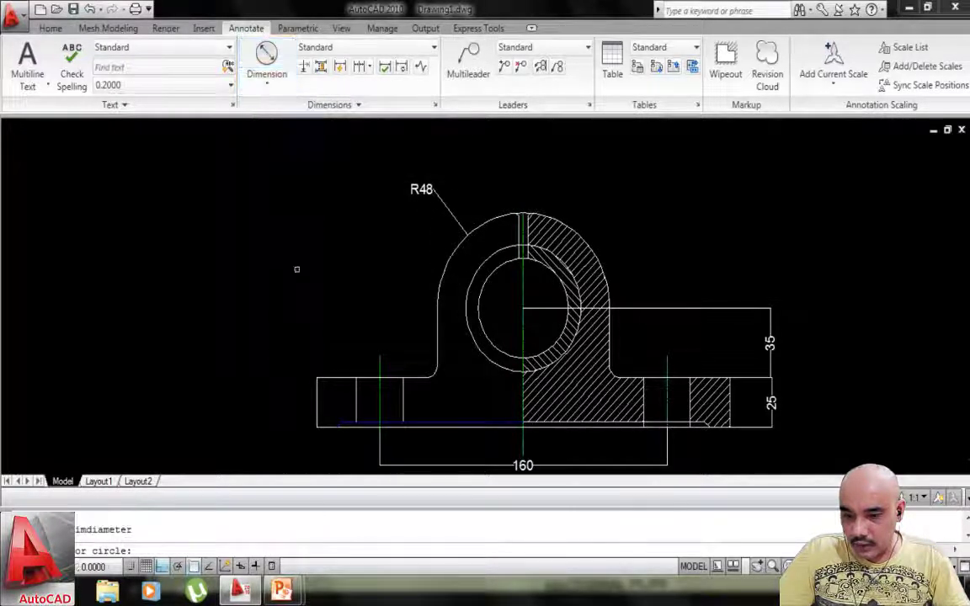
{"action": "left_click", "coordinate": [489, 256]}
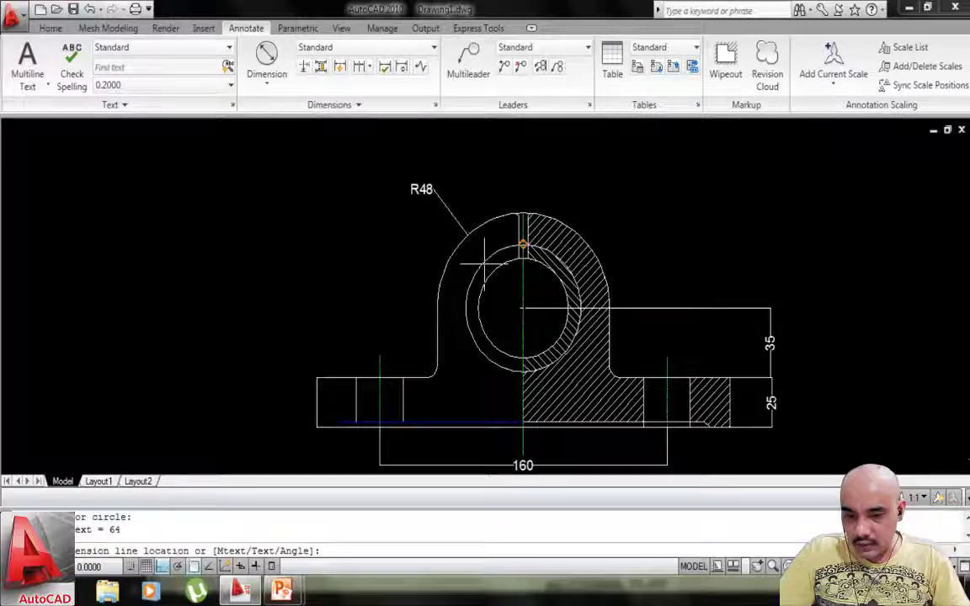
{"action": "left_click", "coordinate": [385, 211]}
{"action": "key", "text": "space"}
{"action": "left_click", "coordinate": [520, 258]}
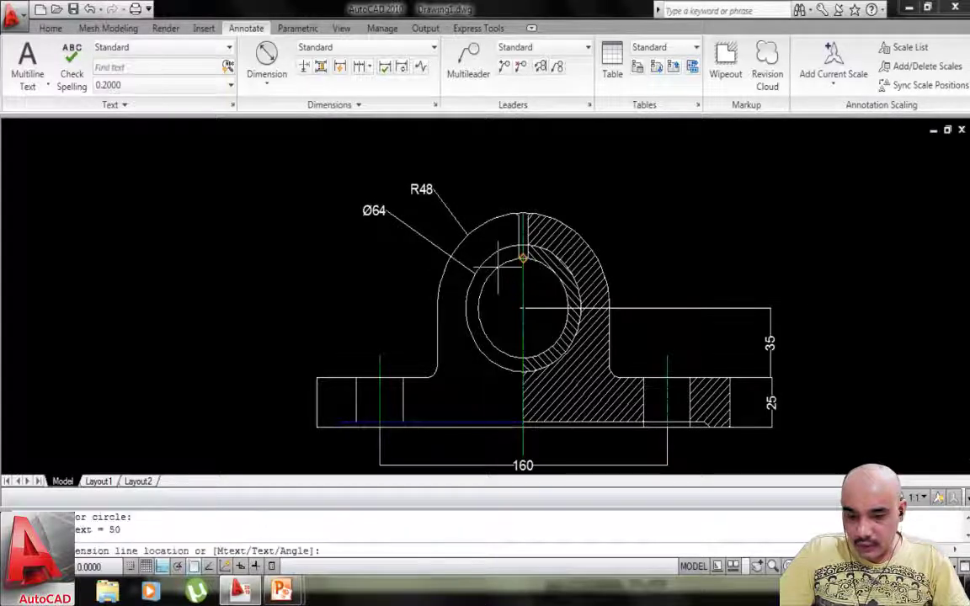
{"action": "left_click", "coordinate": [482, 168]}
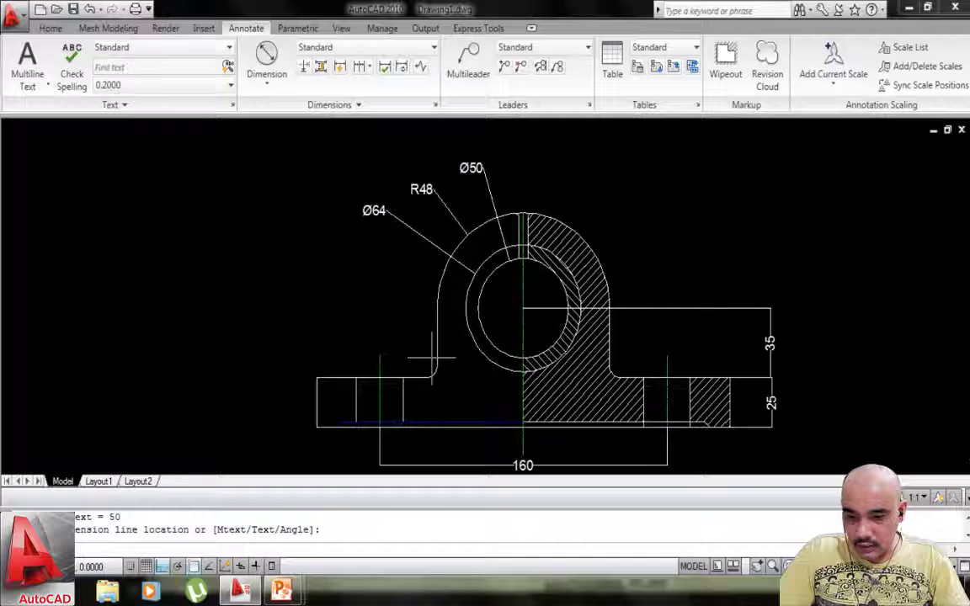
Add a radius dimension to the fillet between the hub and the base plate on the front view's unhatched side.
{"action": "left_click", "coordinate": [267, 78]}
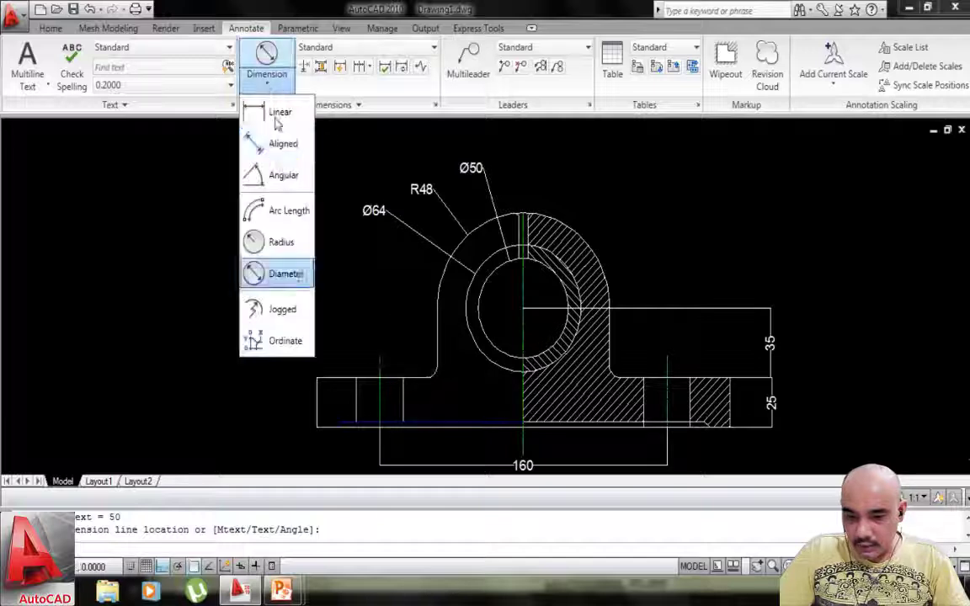
{"action": "left_click", "coordinate": [282, 245]}
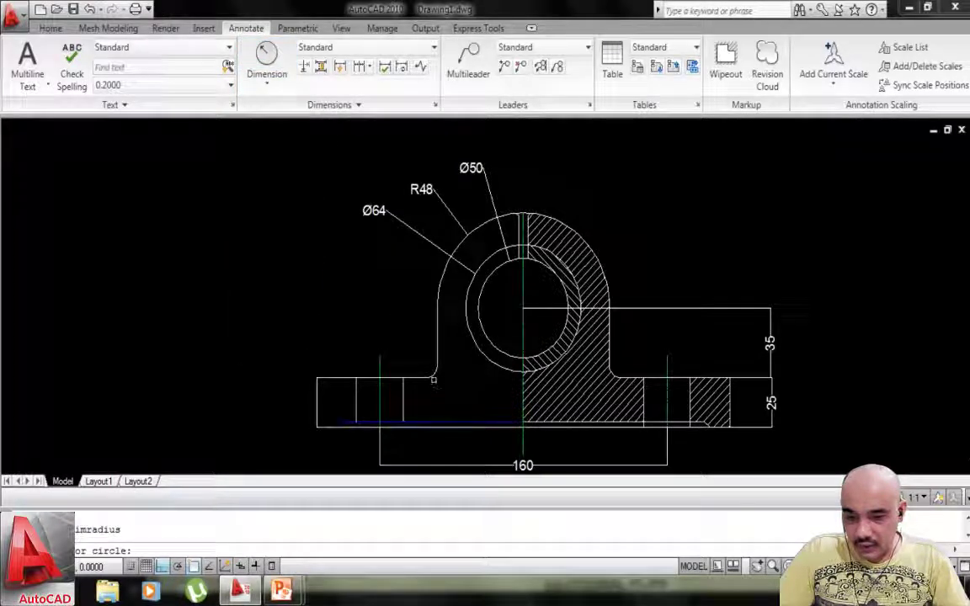
{"action": "left_click", "coordinate": [433, 380]}
Add a horizontal linear dimension across the mounting slot in the front view's unhatched half, placed just above the base plate.
{"action": "mouse_move", "coordinate": [346, 366]}
{"action": "middle_mouse_down"}
{"action": "mouse_move", "coordinate": [361, 308]}
{"action": "mouse_move", "coordinate": [352, 277]}
{"action": "middle_mouse_up"}
{"action": "left_click", "coordinate": [266, 81]}
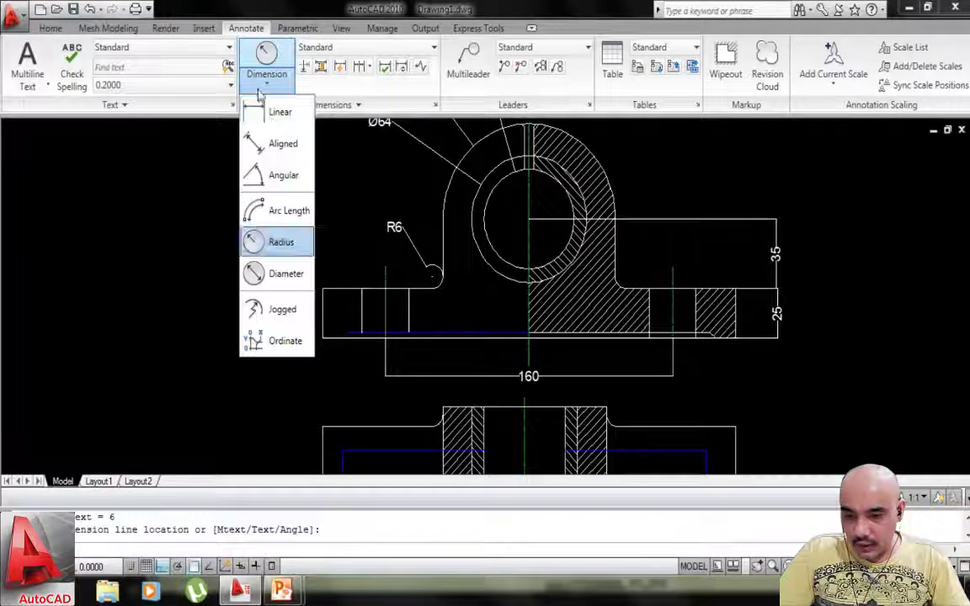
{"action": "left_click", "coordinate": [277, 110]}
{"action": "left_click", "coordinate": [361, 288]}
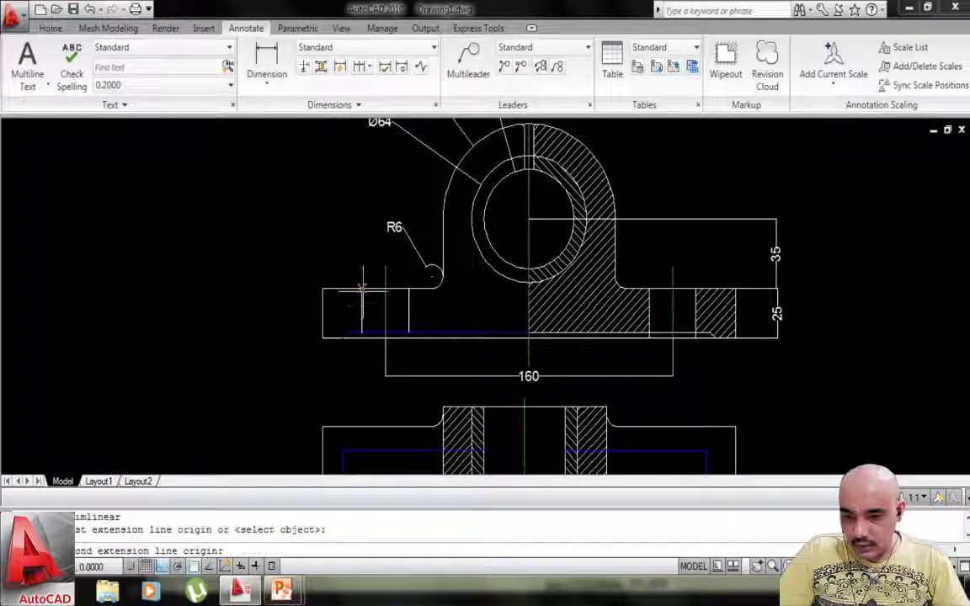
{"action": "left_click", "coordinate": [408, 288]}
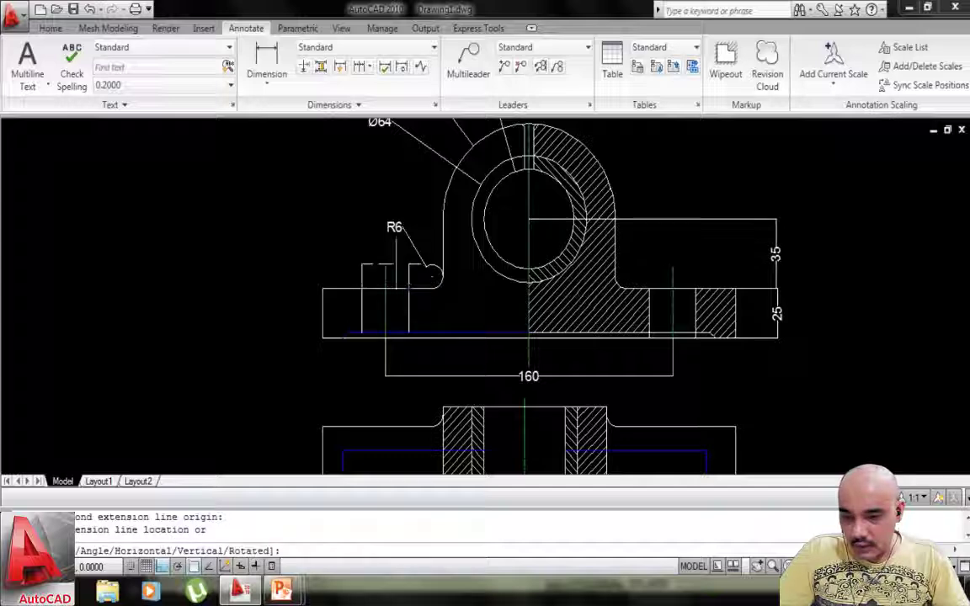
{"action": "left_click", "coordinate": [386, 268]}
Add a horizontal linear dimension from the hatched side's slot centreline to the base plate's end, in line with the slot centre-distance dimension.
{"action": "scroll", "coordinate": [673, 337], "scroll_direction": "up", "scroll_amount": 2}
{"action": "middle_click_drag", "start_coordinate": [805, 337], "coordinate": [654, 306]}
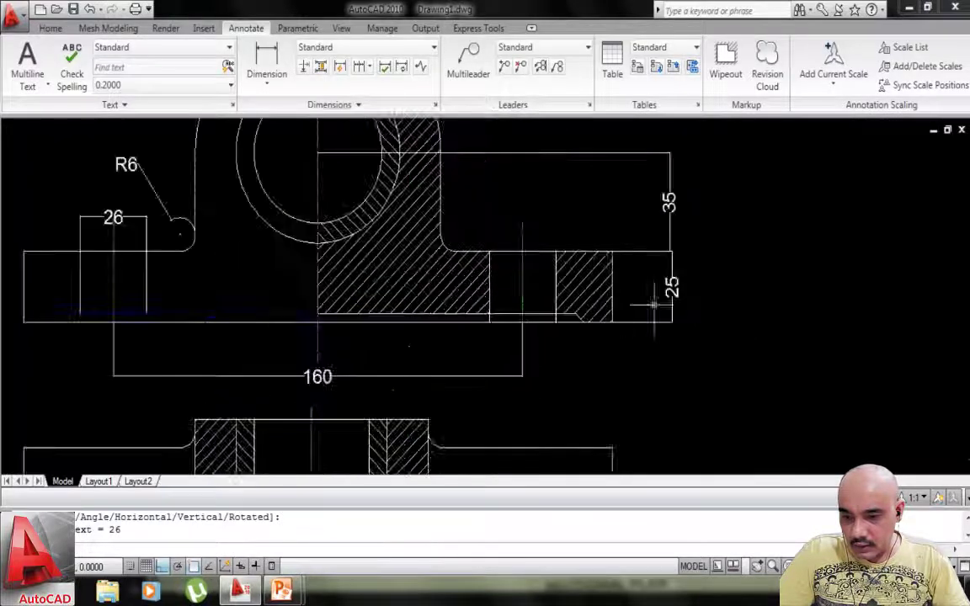
{"action": "scroll", "coordinate": [653, 305], "scroll_direction": "up", "scroll_amount": 2}
{"action": "key", "text": "Return"}
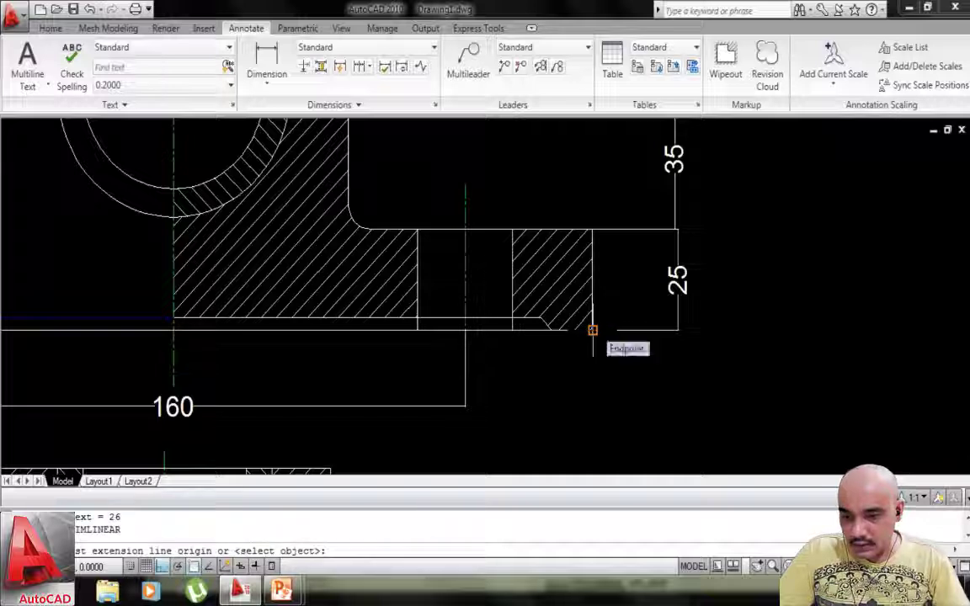
{"action": "left_click", "coordinate": [593, 330]}
{"action": "left_click", "coordinate": [466, 329]}
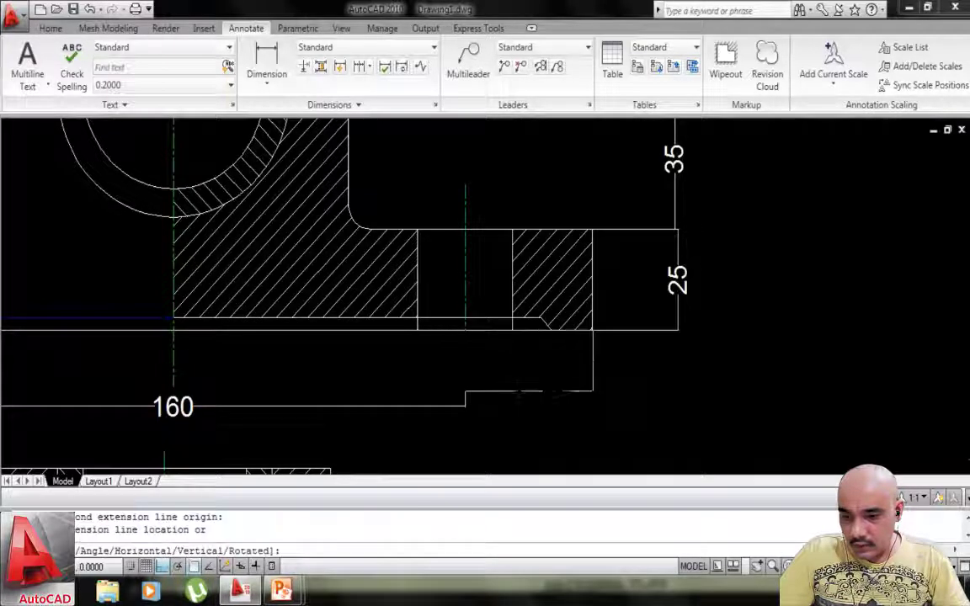
{"action": "left_click", "coordinate": [539, 404]}
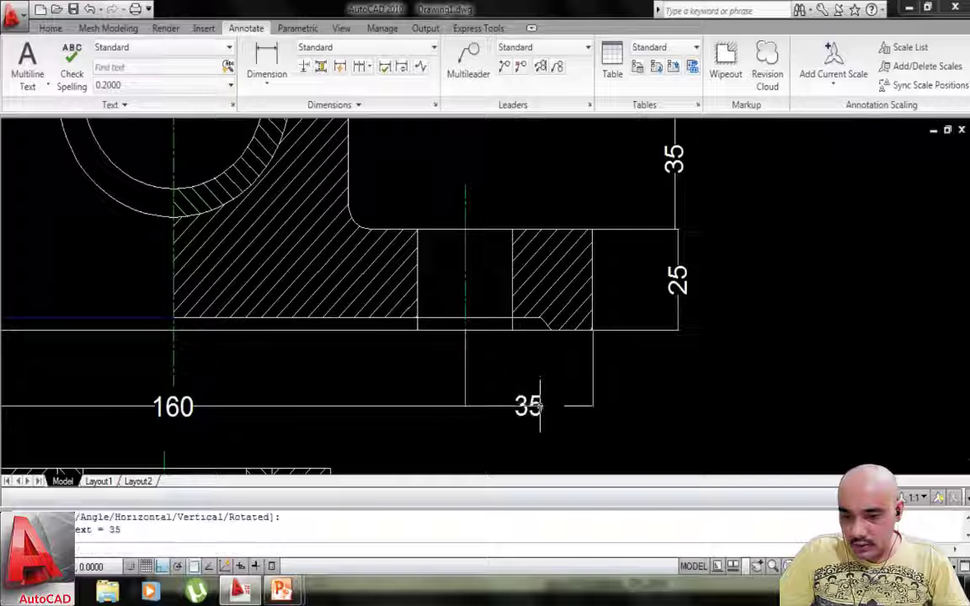
Add a vertical linear dimension for the hub's full length in the plan view, placed well beyond the base plate's left end.
{"action": "scroll", "coordinate": [594, 366], "scroll_direction": "up", "scroll_amount": 2}
{"action": "scroll", "coordinate": [594, 367], "scroll_direction": "down", "scroll_amount": 8}
{"action": "middle_click_drag", "start_coordinate": [613, 346], "coordinate": [612, 261]}
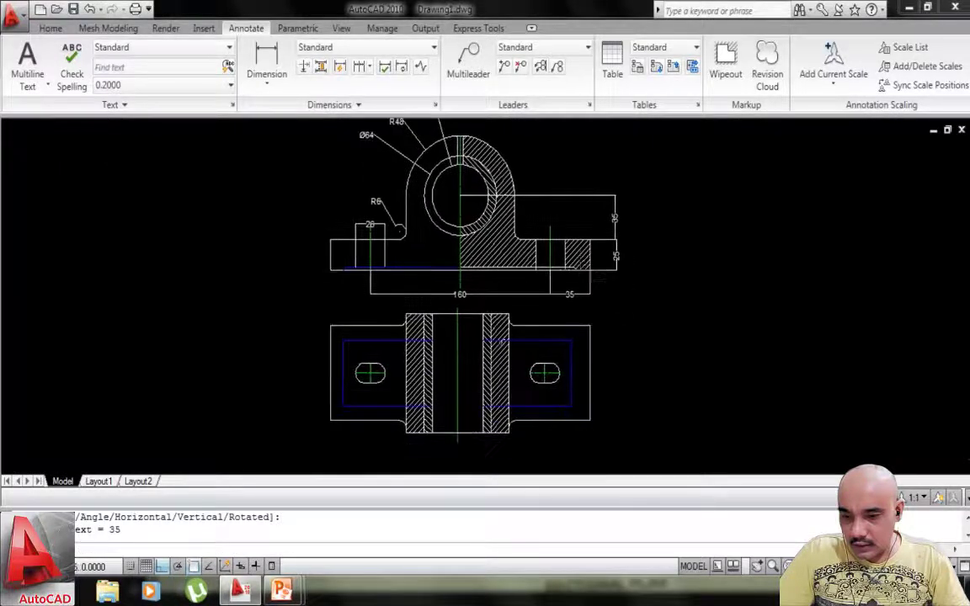
{"action": "scroll", "coordinate": [502, 338], "scroll_direction": "up", "scroll_amount": 5}
{"action": "mouse_move", "coordinate": [523, 347]}
{"action": "middle_mouse_down"}
{"action": "mouse_move", "coordinate": [533, 328]}
{"action": "mouse_move", "coordinate": [529, 273]}
{"action": "mouse_move", "coordinate": [572, 250]}
{"action": "middle_mouse_up"}
{"action": "scroll", "coordinate": [526, 271], "scroll_direction": "down", "scroll_amount": 4}
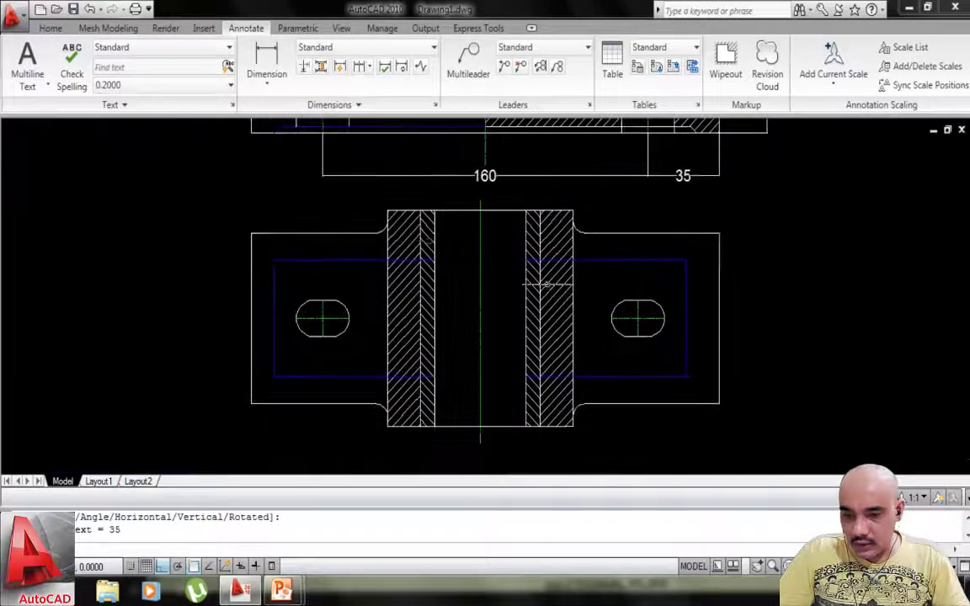
{"action": "key", "text": "Return"}
{"action": "left_click", "coordinate": [387, 209]}
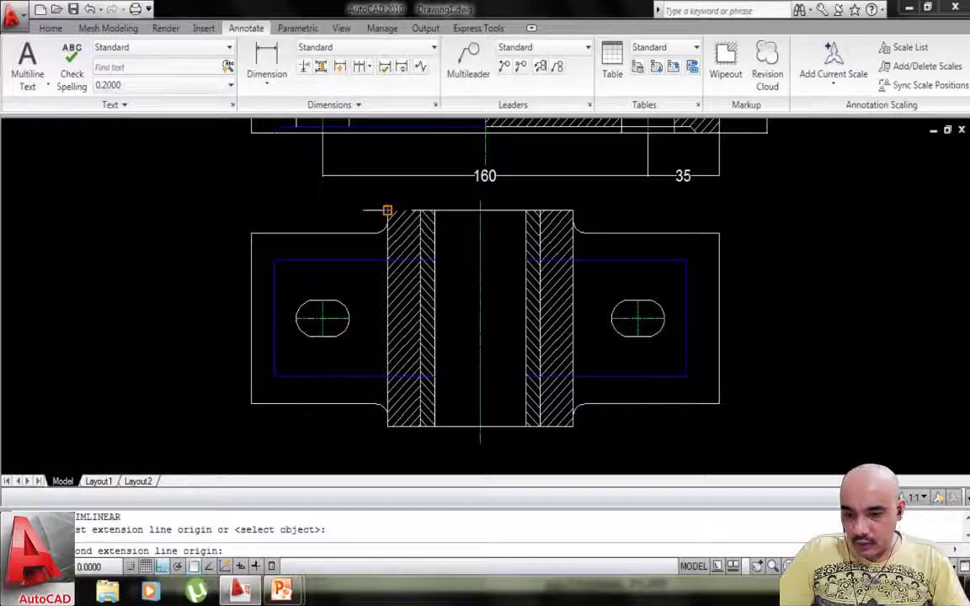
{"action": "left_click", "coordinate": [386, 426]}
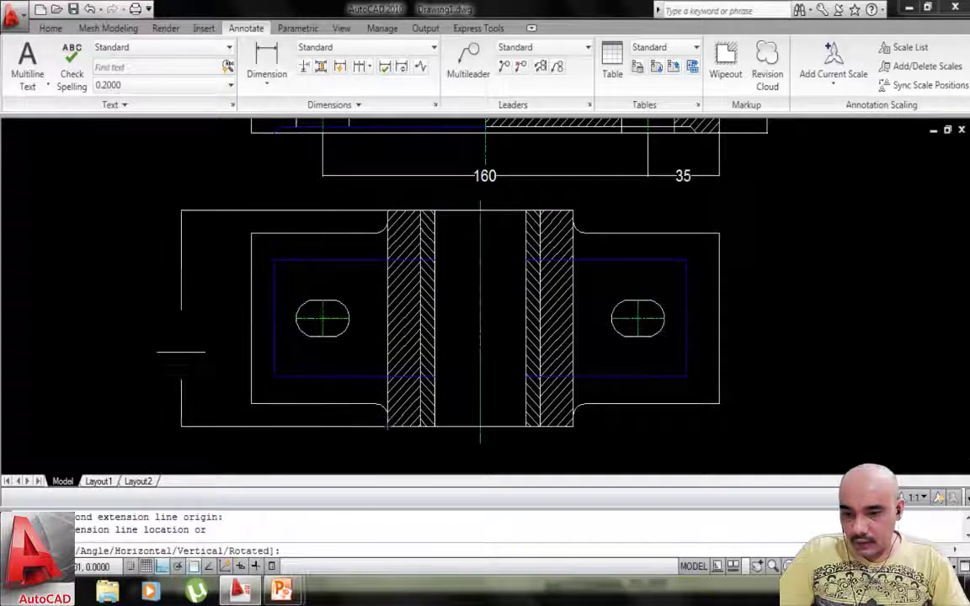
{"action": "left_click", "coordinate": [181, 319]}
Add a vertical linear dimension for the base plate's width in the plan view, between the plate's end and the hub-length dimension.
{"action": "key", "text": "Return"}
{"action": "left_click", "coordinate": [251, 233]}
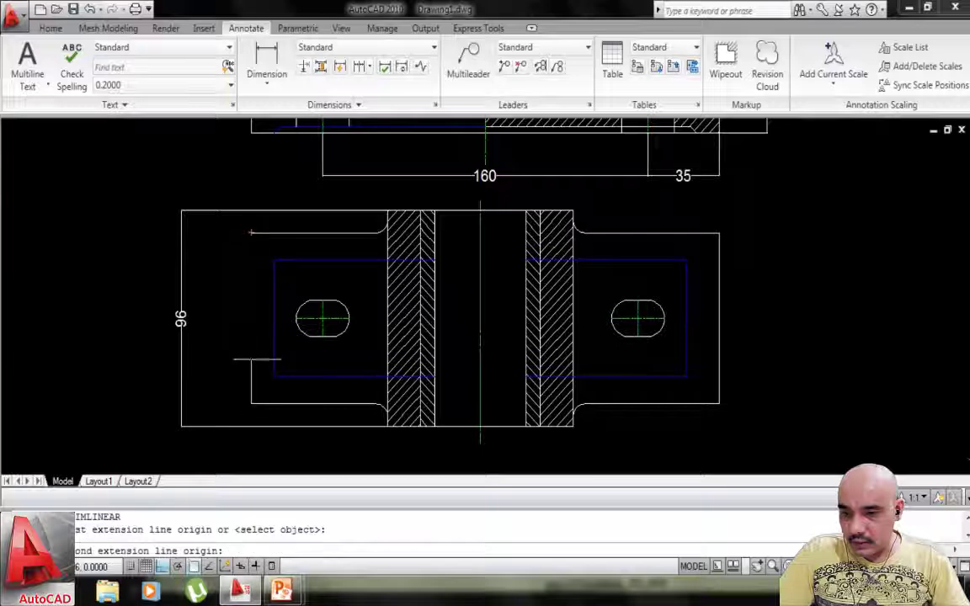
{"action": "left_click", "coordinate": [250, 404]}
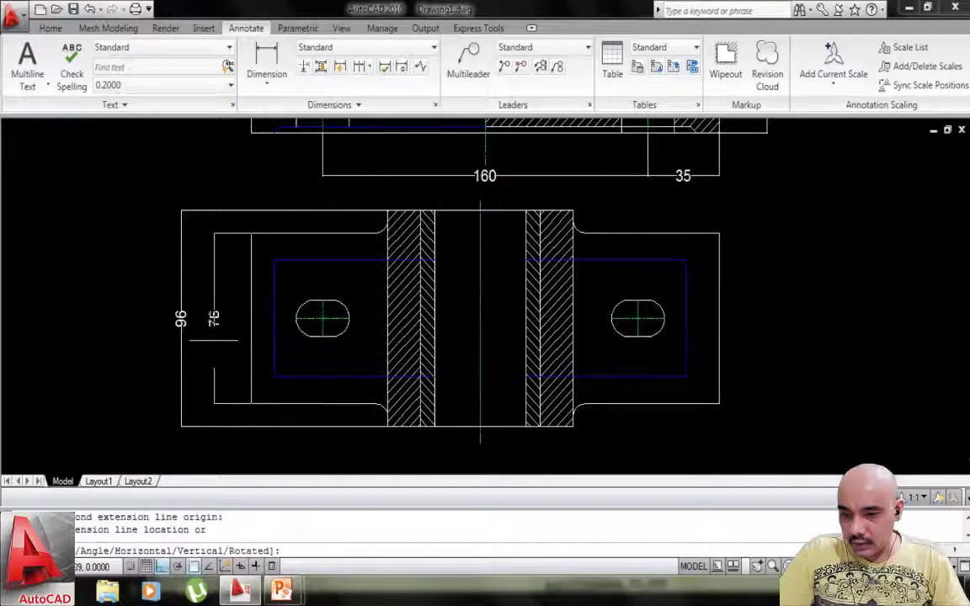
{"action": "left_click", "coordinate": [214, 328]}
Add a vertical linear dimension for the width of the plan view's left-hand slot, placed between the slot and the hub.
{"action": "scroll", "coordinate": [338, 329], "scroll_direction": "up", "scroll_amount": 3}
{"action": "key", "text": "Return"}
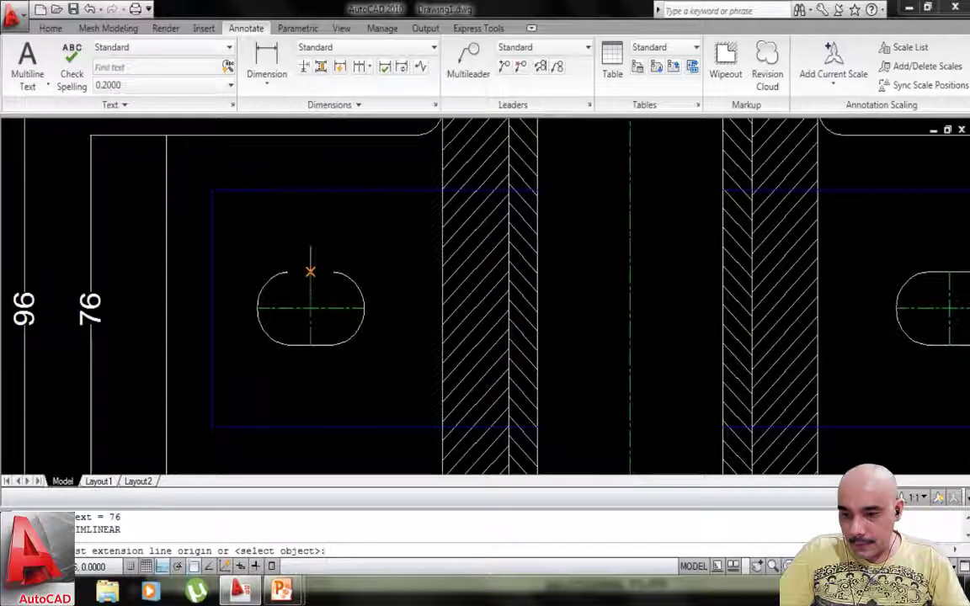
{"action": "left_click", "coordinate": [311, 273]}
{"action": "left_click", "coordinate": [311, 345]}
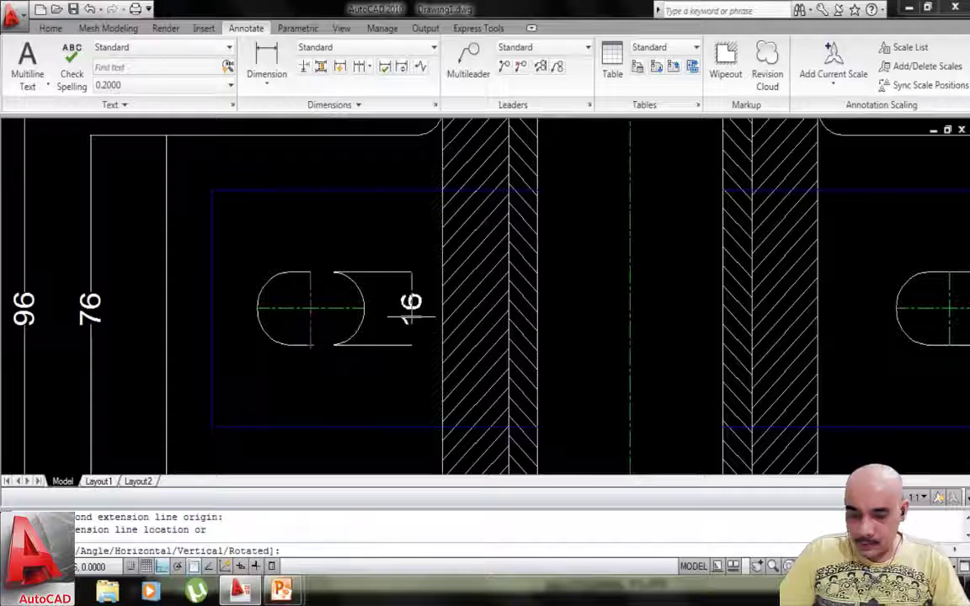
{"action": "left_click", "coordinate": [398, 309]}
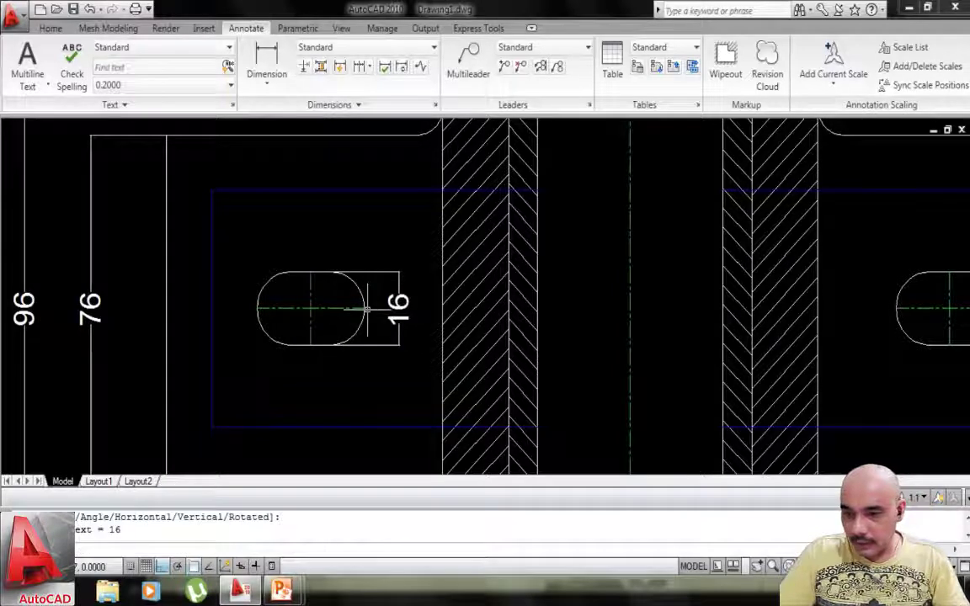
Add a horizontal linear dimension for the overall length of the same plan-view slot, placed just above it.
{"action": "key", "text": "Return"}
{"action": "left_click", "coordinate": [365, 308]}
{"action": "left_click", "coordinate": [257, 308]}
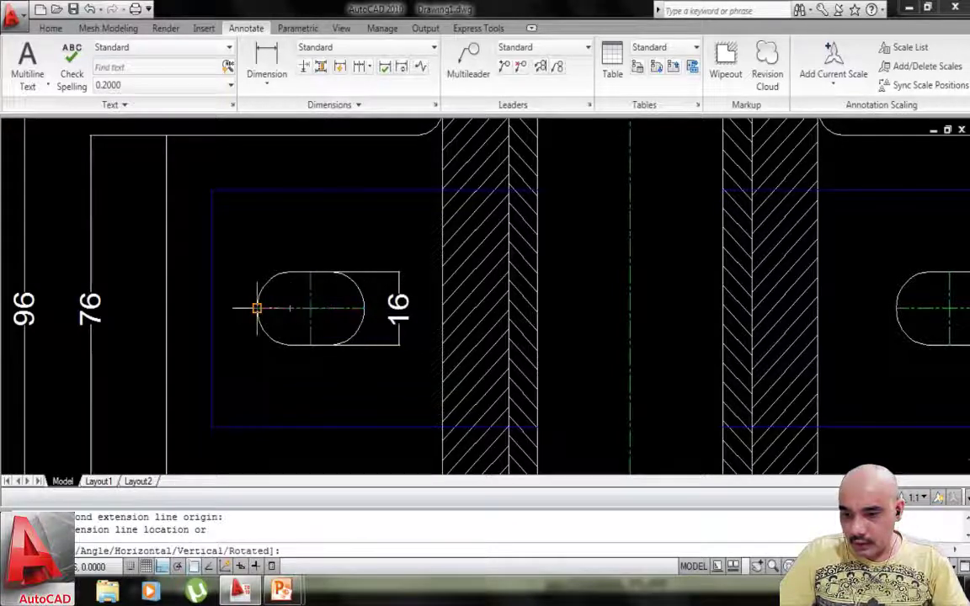
{"action": "left_click", "coordinate": [308, 251]}
Add a horizontal linear dimension across the oil hole at the hub's crown in the front view, placed just above the hub.
{"action": "scroll", "coordinate": [395, 330], "scroll_direction": "down", "scroll_amount": 2}
{"action": "scroll", "coordinate": [399, 330], "scroll_direction": "down", "scroll_amount": 2}
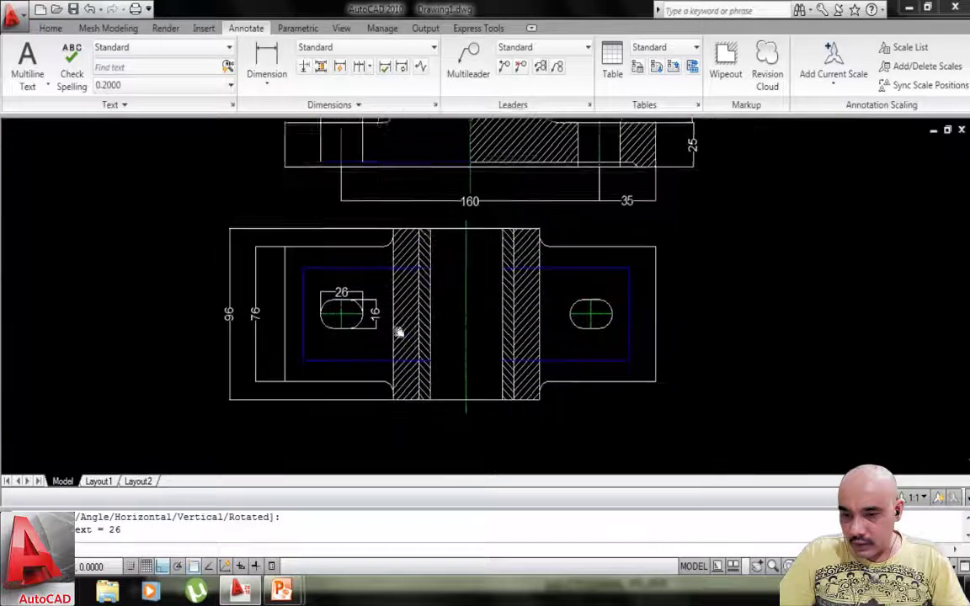
{"action": "middle_click_drag", "start_coordinate": [399, 331], "coordinate": [333, 324]}
{"action": "middle_click_drag", "start_coordinate": [422, 309], "coordinate": [425, 450]}
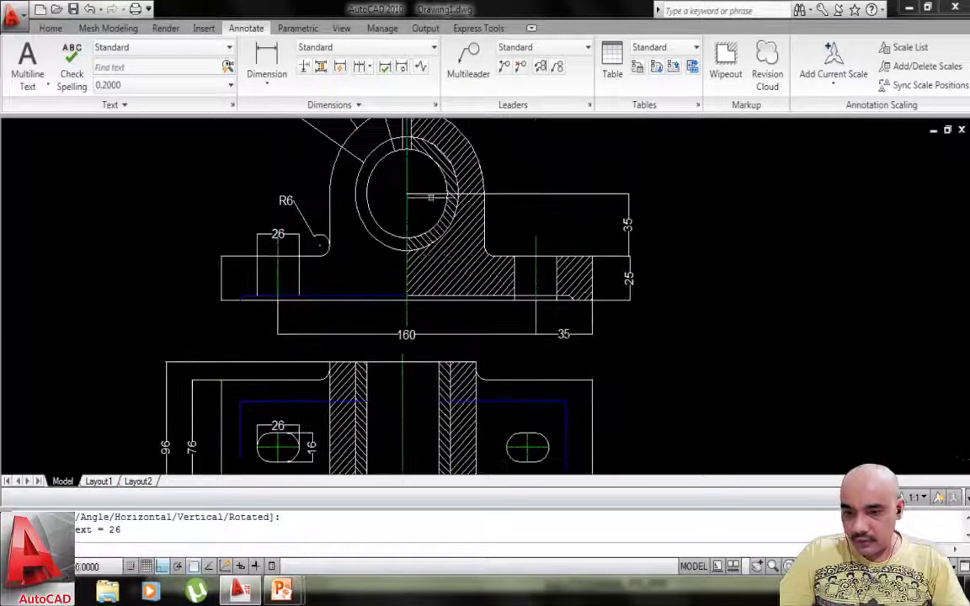
{"action": "scroll", "coordinate": [426, 169], "scroll_direction": "up", "scroll_amount": 8}
{"action": "scroll", "coordinate": [379, 216], "scroll_direction": "up", "scroll_amount": 2}
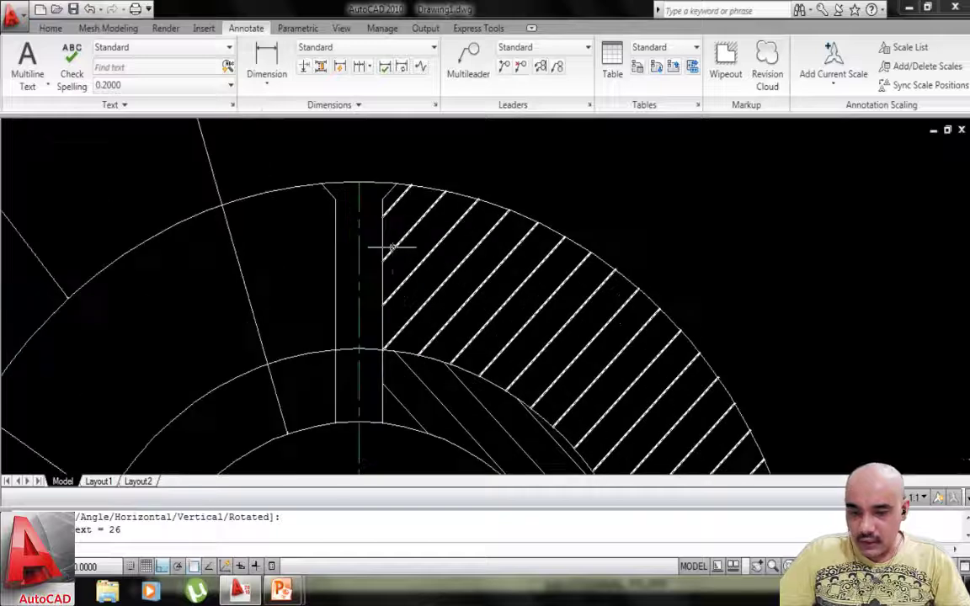
{"action": "left_click", "coordinate": [272, 83]}
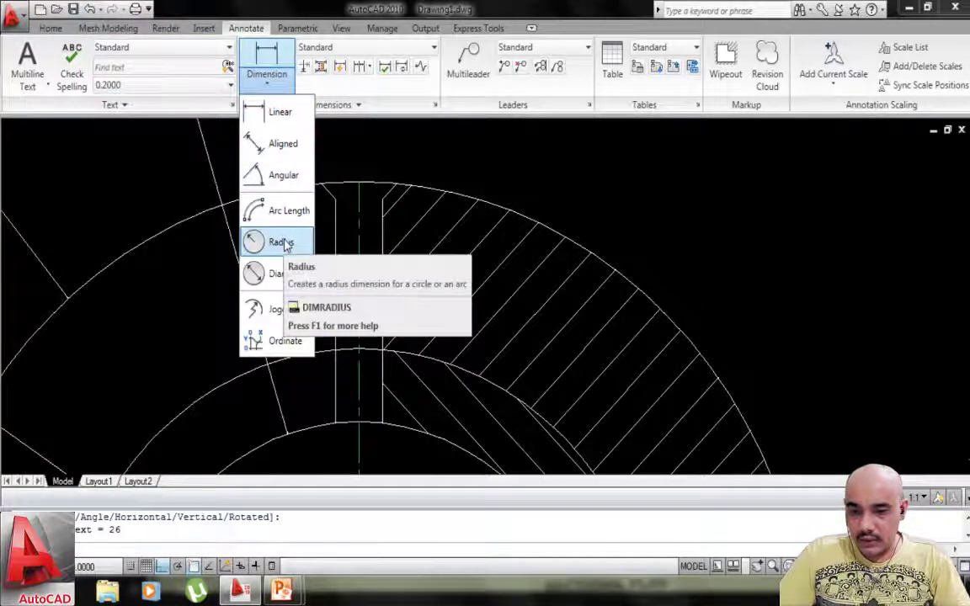
{"action": "left_click", "coordinate": [375, 149]}
{"action": "left_click", "coordinate": [267, 80]}
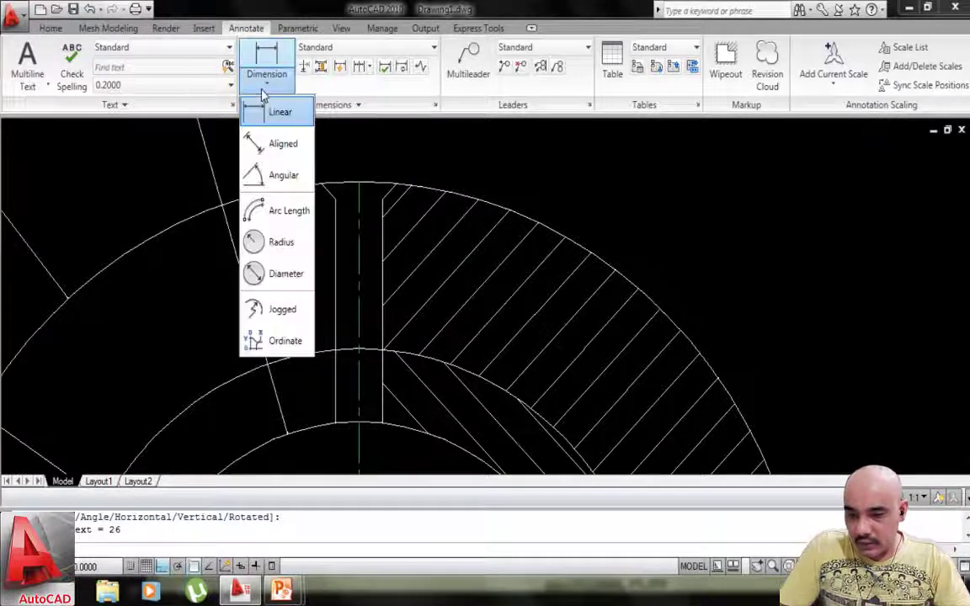
{"action": "left_click", "coordinate": [277, 113]}
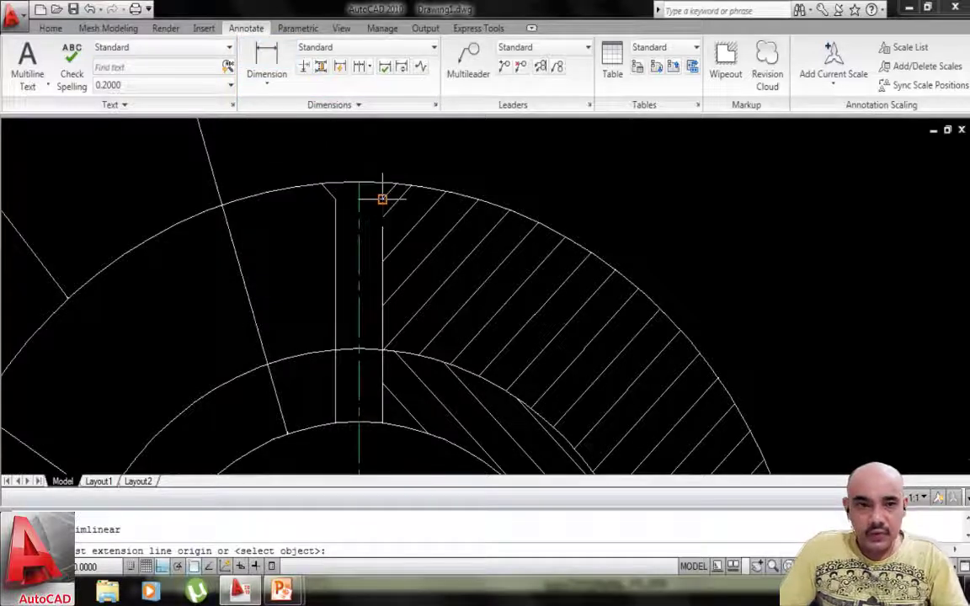
{"action": "left_click", "coordinate": [381, 199]}
{"action": "left_click", "coordinate": [334, 198]}
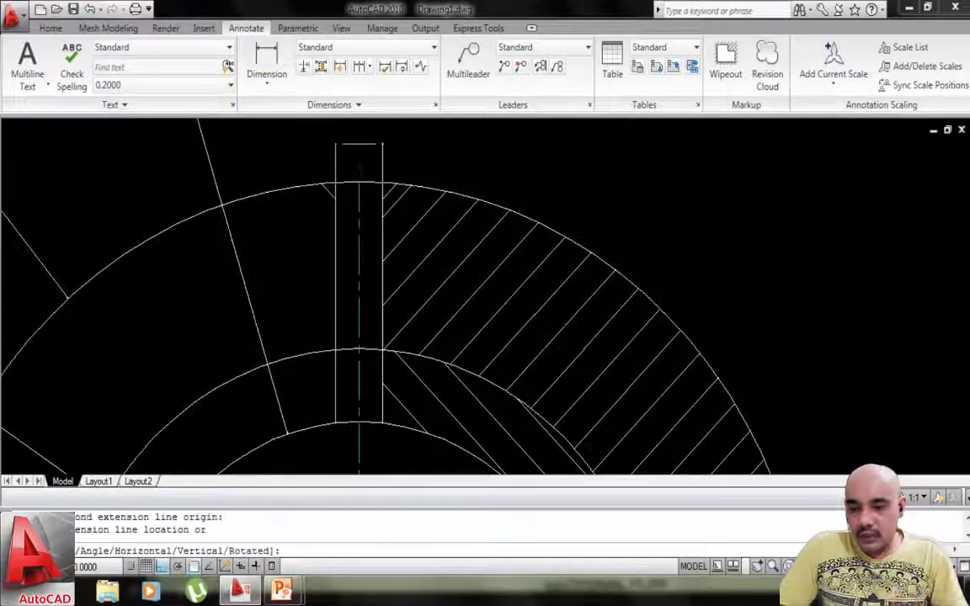
{"action": "left_click", "coordinate": [360, 145]}
Review the dimensioned front and plan views, and switch to PowerPoint to check them against the bushed bearing reference drawing.
{"action": "scroll", "coordinate": [413, 202], "scroll_direction": "down", "scroll_amount": 7}
{"action": "middle_click_drag", "start_coordinate": [431, 348], "coordinate": [447, 264]}
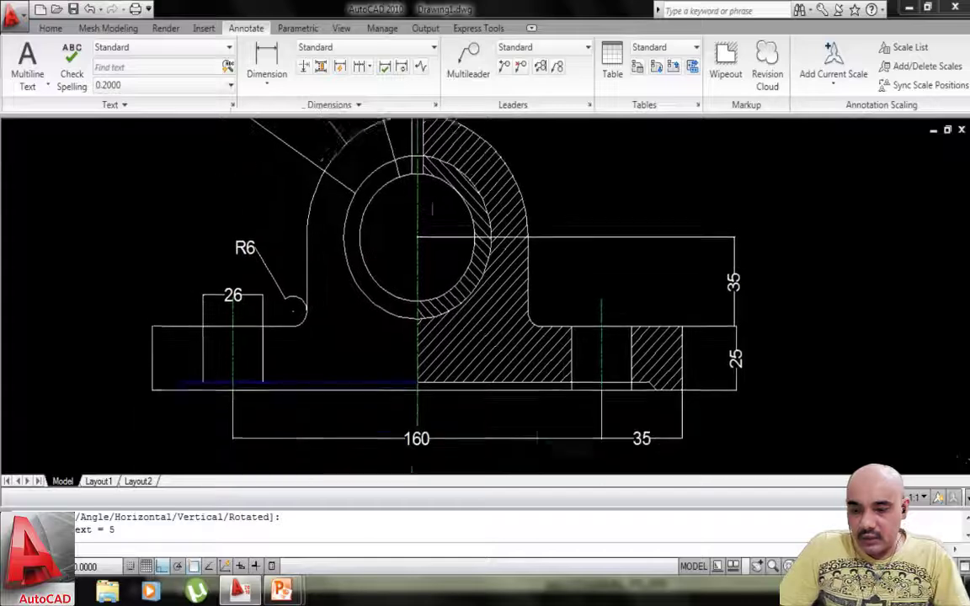
{"action": "scroll", "coordinate": [446, 263], "scroll_direction": "down", "scroll_amount": 2}
{"action": "scroll", "coordinate": [446, 256], "scroll_direction": "up", "scroll_amount": 2}
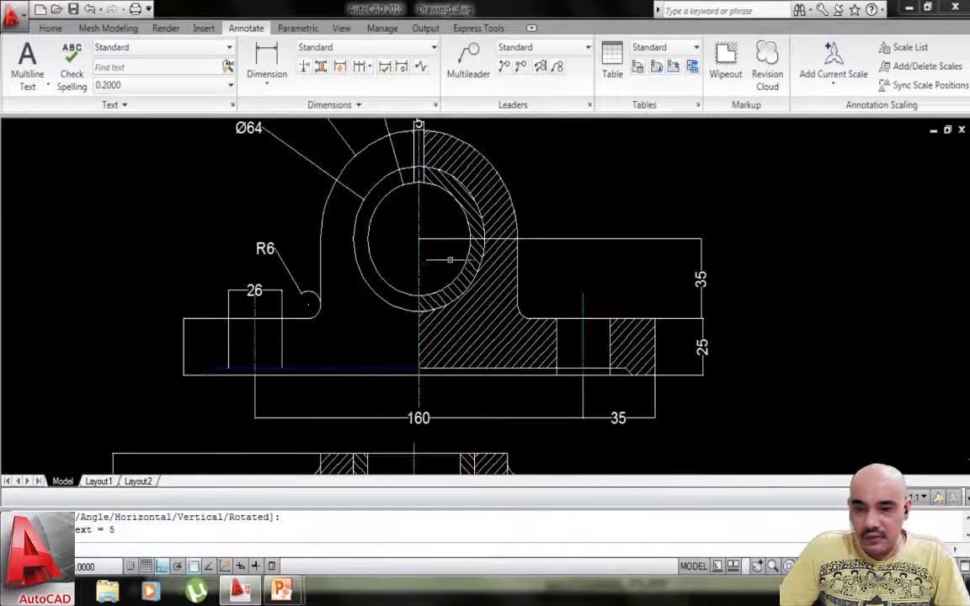
{"action": "scroll", "coordinate": [450, 260], "scroll_direction": "down", "scroll_amount": 6}
{"action": "middle_click_drag", "start_coordinate": [471, 278], "coordinate": [482, 228]}
{"action": "scroll", "coordinate": [475, 345], "scroll_direction": "up", "scroll_amount": 4}
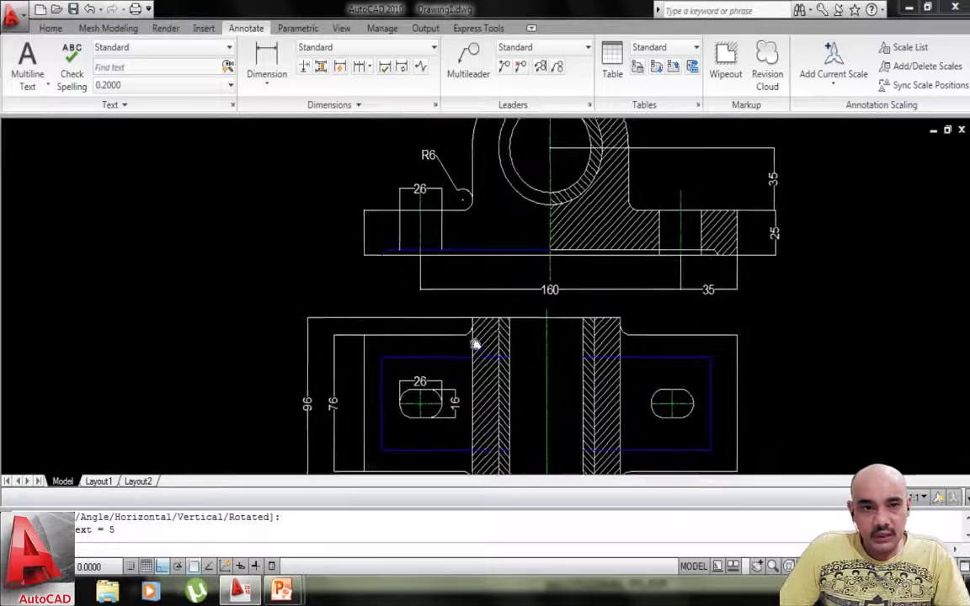
{"action": "middle_click_drag", "start_coordinate": [475, 345], "coordinate": [472, 347]}
{"action": "scroll", "coordinate": [465, 312], "scroll_direction": "down", "scroll_amount": 3}
{"action": "middle_click_drag", "start_coordinate": [439, 306], "coordinate": [554, 327]}
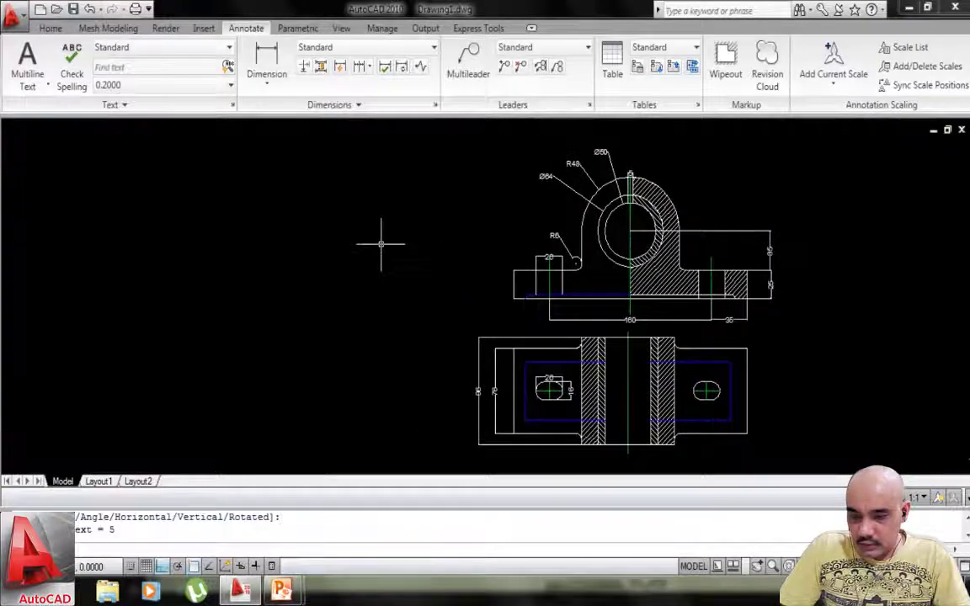
{"action": "left_click", "coordinate": [253, 592]}
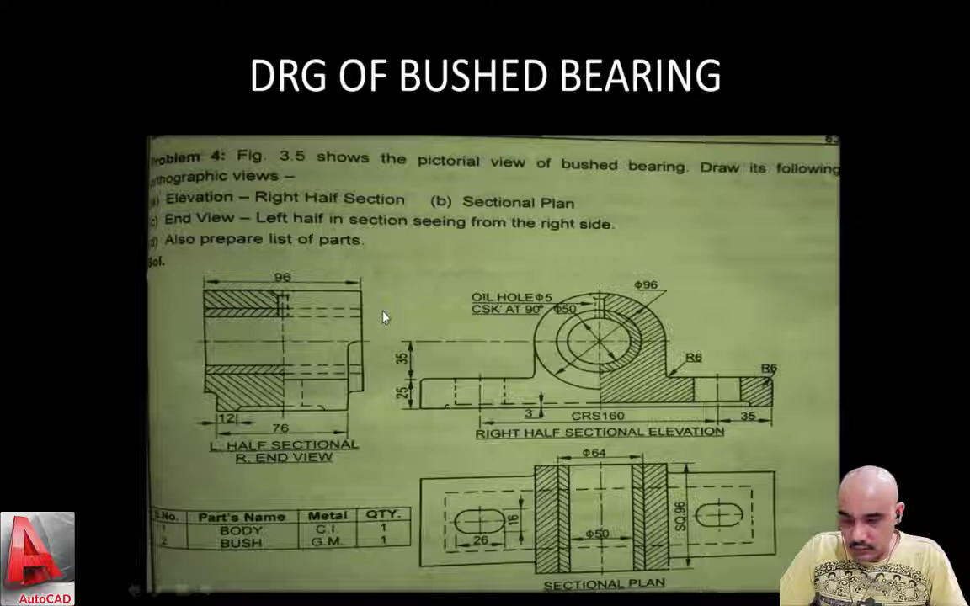
Switch back to AutoCAD and draw a long horizontal projection line leftwards from the oil hole's upper edge at the front view's hub crown.
{"action": "key", "text": "super"}
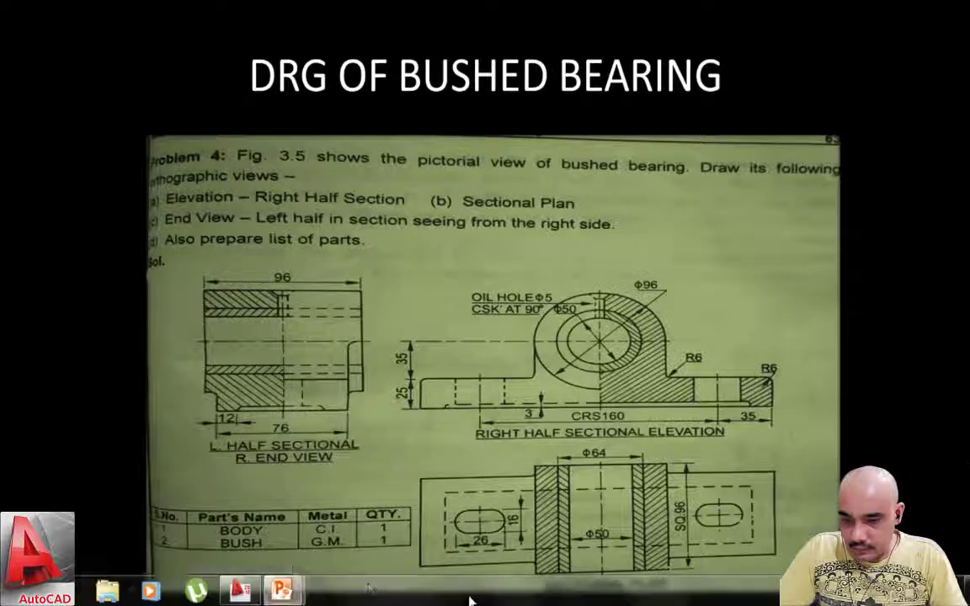
{"action": "left_click", "coordinate": [241, 589]}
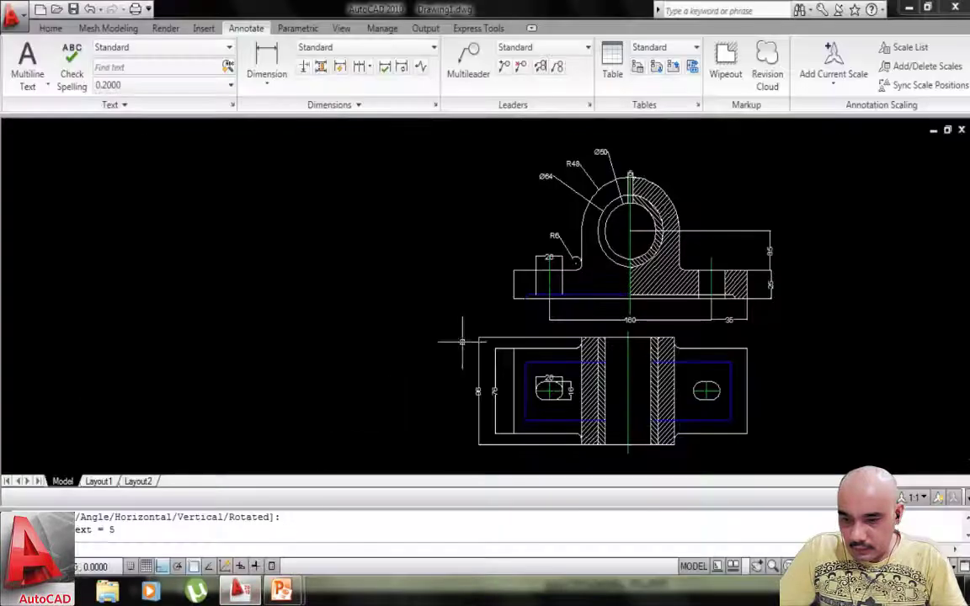
{"action": "middle_click_drag", "start_coordinate": [450, 274], "coordinate": [428, 303]}
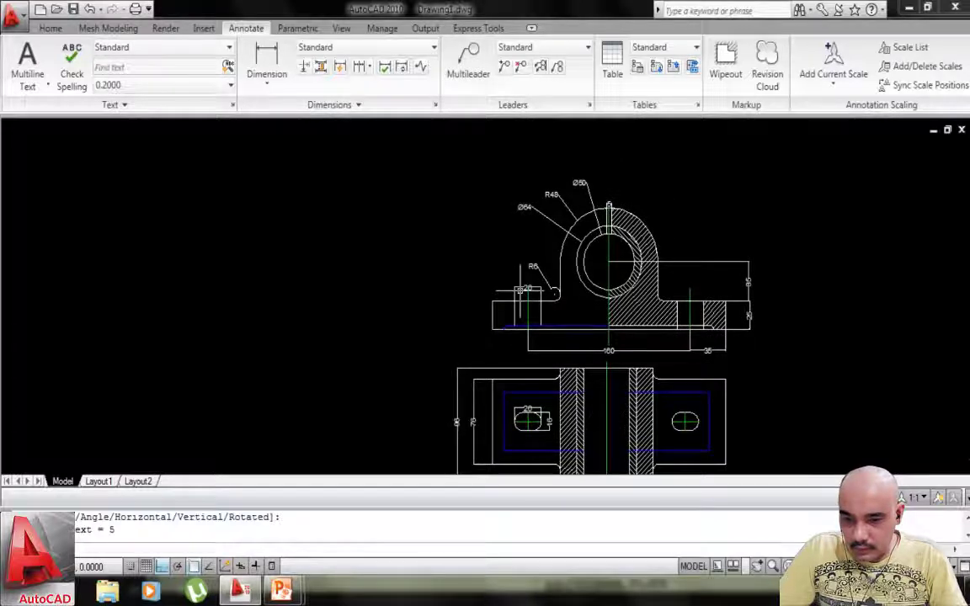
{"action": "type", "text": "l"}
{"action": "key", "text": "Return"}
{"action": "scroll", "coordinate": [611, 211], "scroll_direction": "up", "scroll_amount": 5}
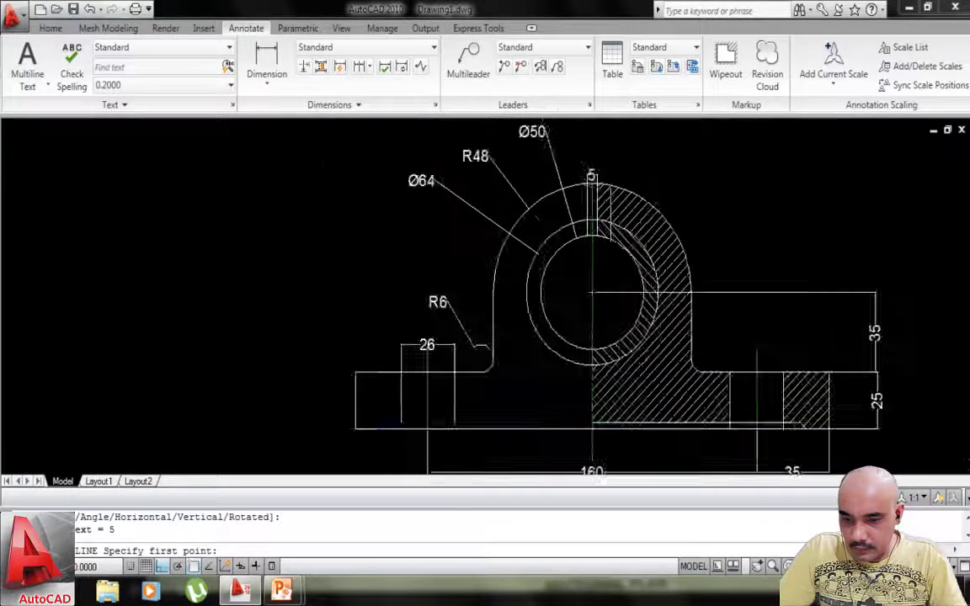
{"action": "left_click", "coordinate": [573, 169]}
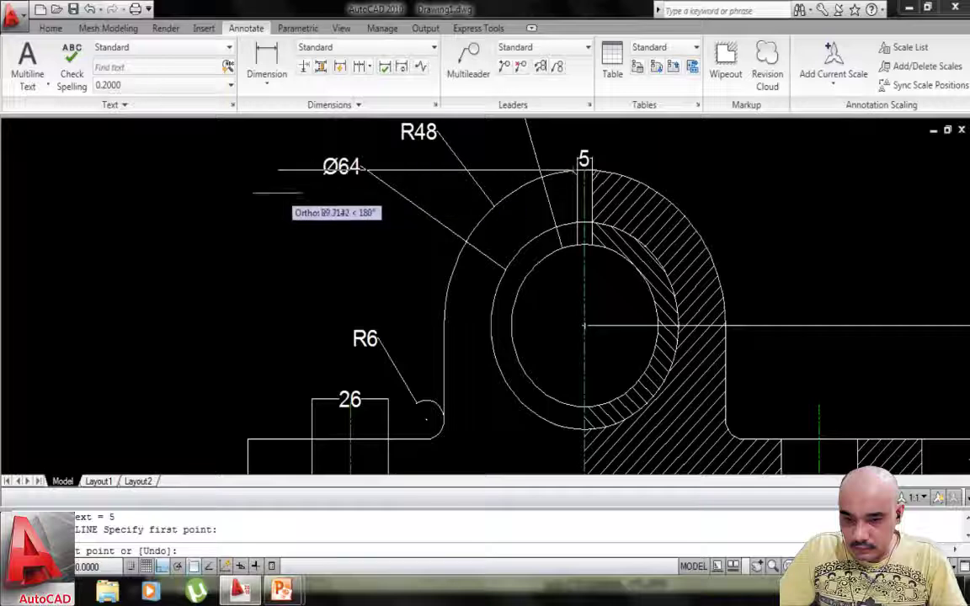
{"action": "middle_click_drag", "start_coordinate": [215, 209], "coordinate": [471, 183]}
{"action": "scroll", "coordinate": [425, 181], "scroll_direction": "down", "scroll_amount": 4}
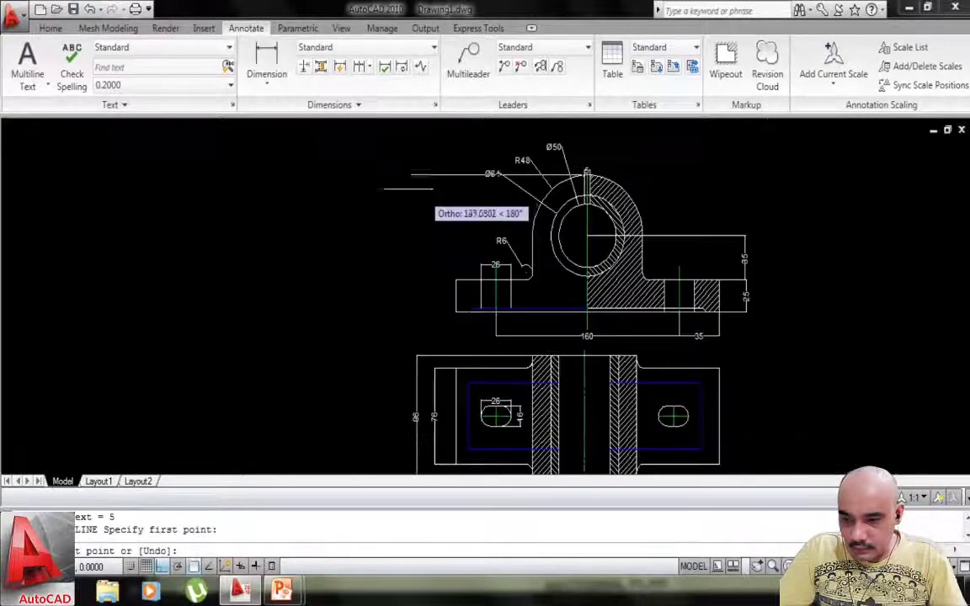
{"action": "left_click", "coordinate": [156, 179]}
{"action": "key", "text": "Return"}
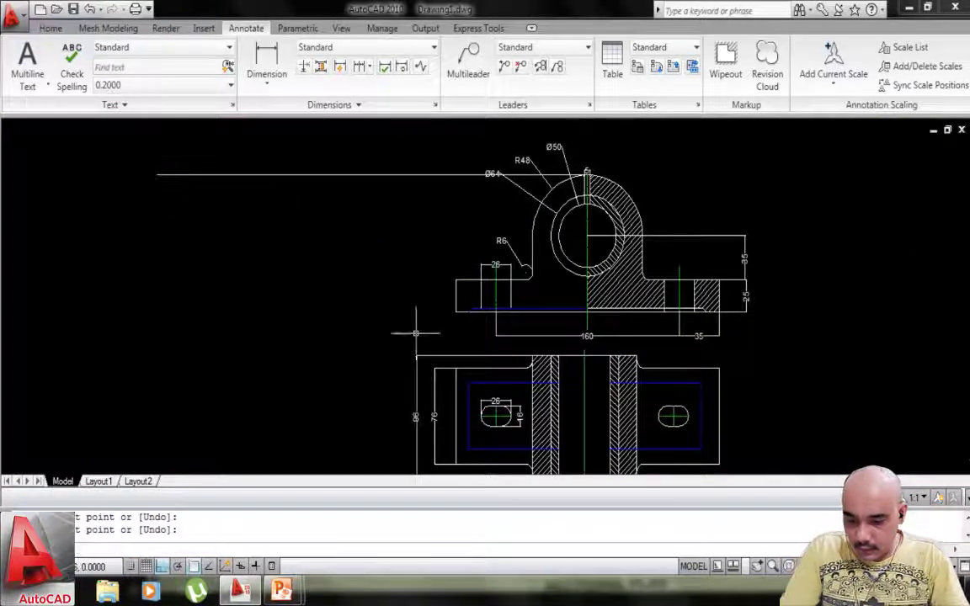
Draw a horizontal projection line leftwards from the lower left corner of the front view's base.
{"action": "key", "text": "Return"}
{"action": "left_click", "coordinate": [456, 311]}
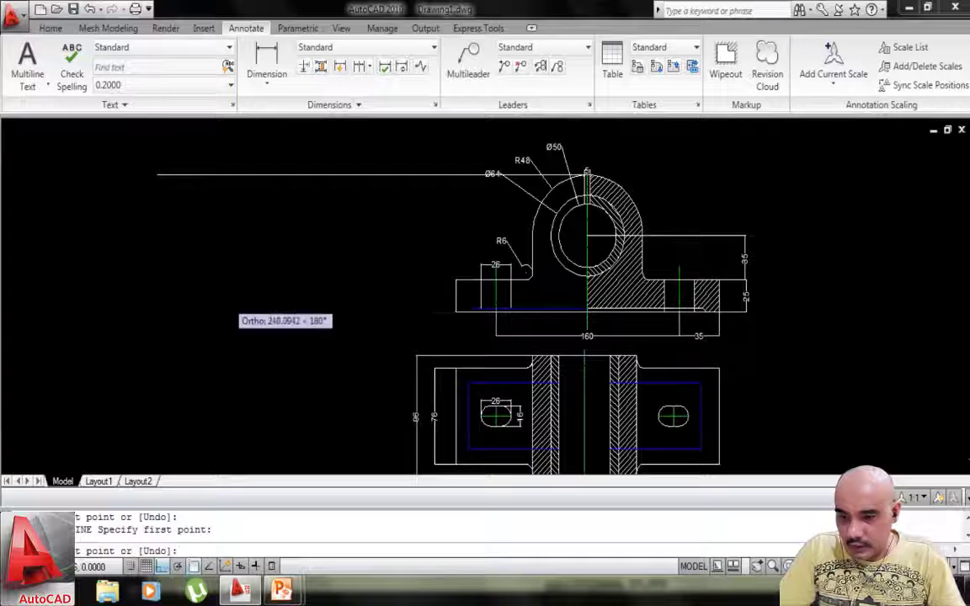
{"action": "left_click", "coordinate": [166, 312]}
{"action": "scroll", "coordinate": [452, 312], "scroll_direction": "up", "scroll_amount": 2}
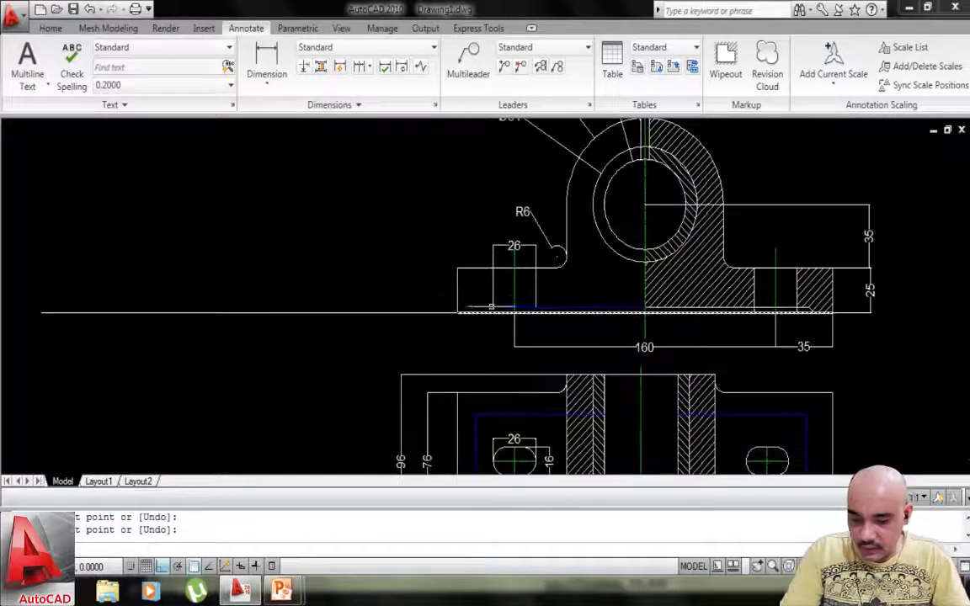
{"action": "key", "text": "Return"}
Draw a horizontal projection line leftwards from the left end of the blue recess line, just above the base's bottom edge.
{"action": "key", "text": "Return"}
{"action": "left_click", "coordinate": [480, 307]}
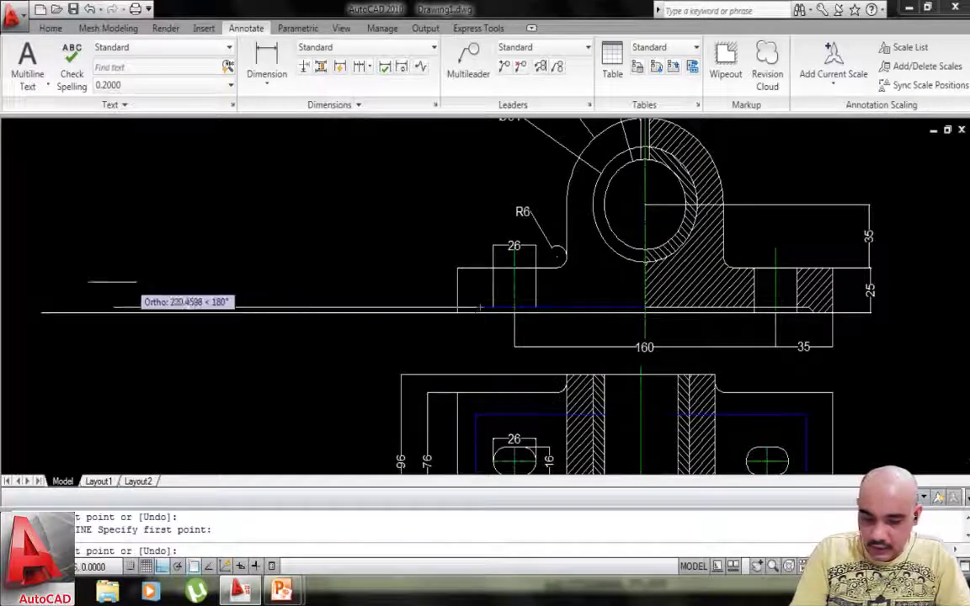
{"action": "left_click", "coordinate": [44, 306]}
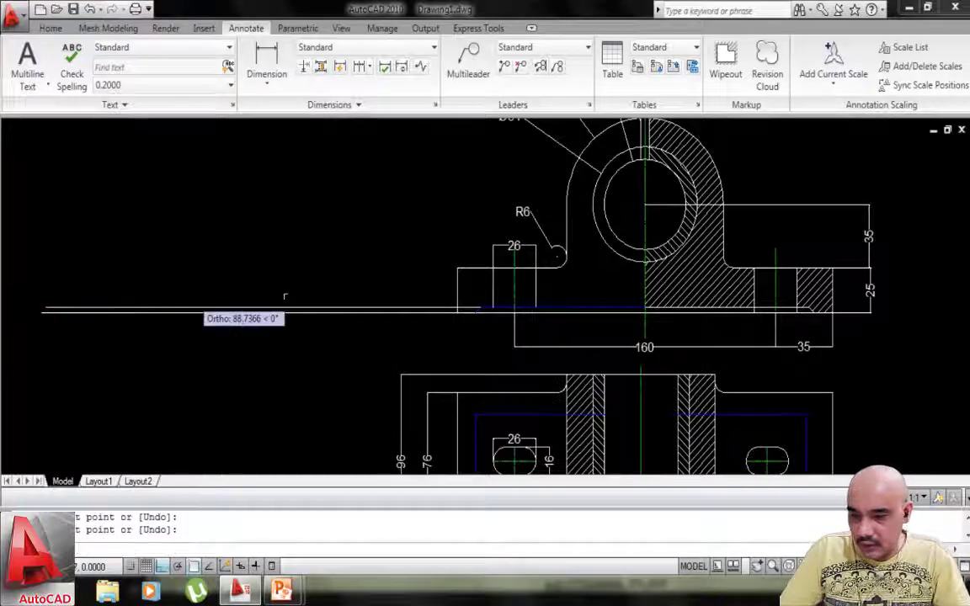
{"action": "middle_click_drag", "start_coordinate": [410, 260], "coordinate": [401, 320]}
{"action": "key", "text": "Return"}
Draw two horizontal projection lines leftwards from the oil hole's intersections with the bush's outer circle and the bore circle.
{"action": "key", "text": "Return"}
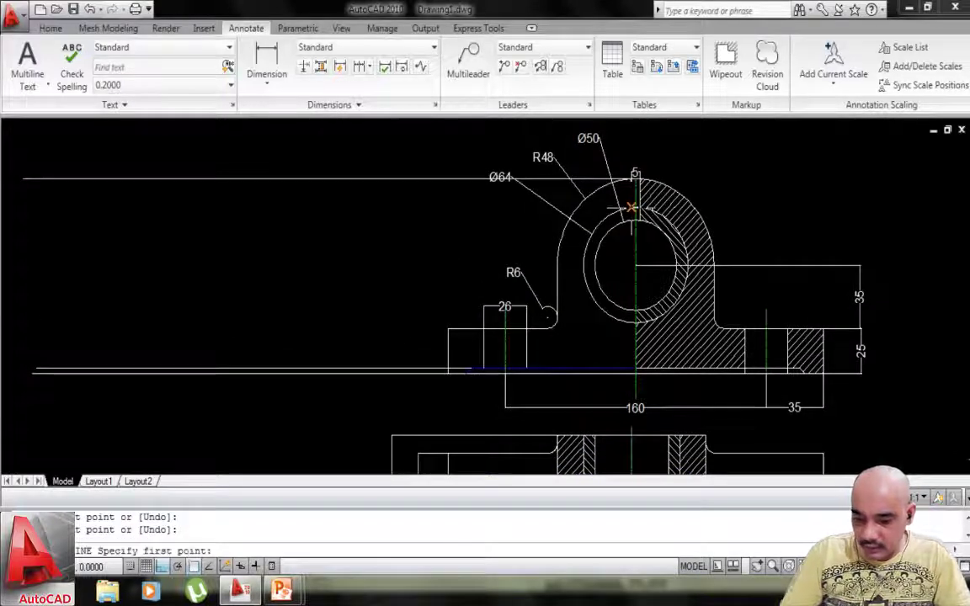
{"action": "left_click", "coordinate": [633, 207]}
{"action": "left_click", "coordinate": [23, 207]}
{"action": "key", "text": "Return"}
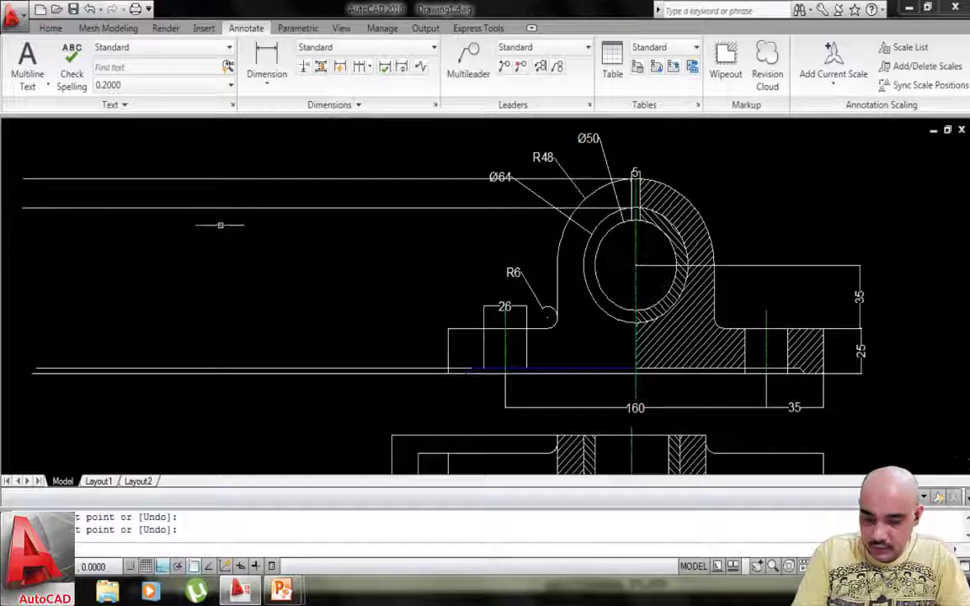
{"action": "key", "text": "Return"}
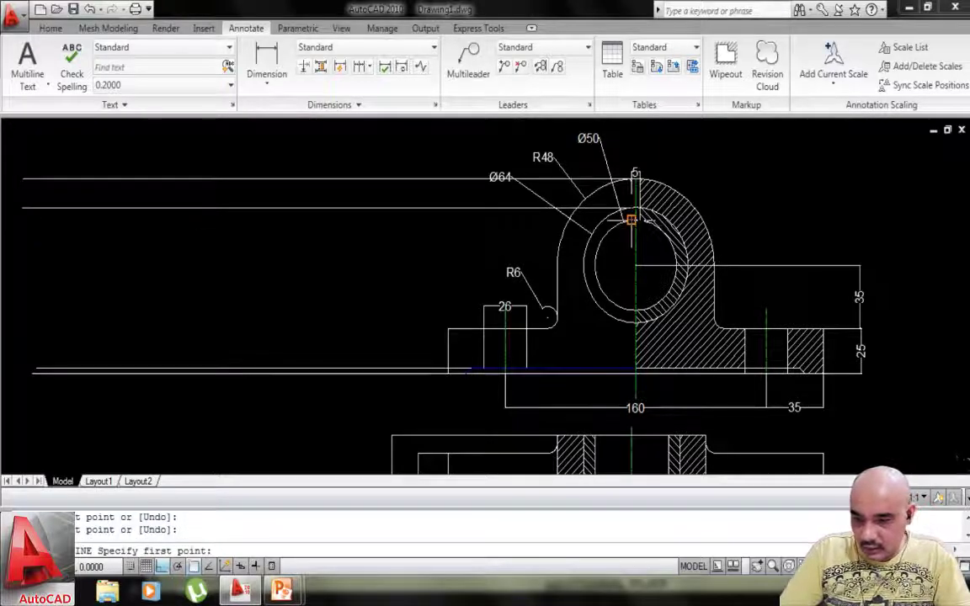
{"action": "left_click", "coordinate": [631, 220]}
{"action": "left_click", "coordinate": [25, 219]}
{"action": "key", "text": "Return"}
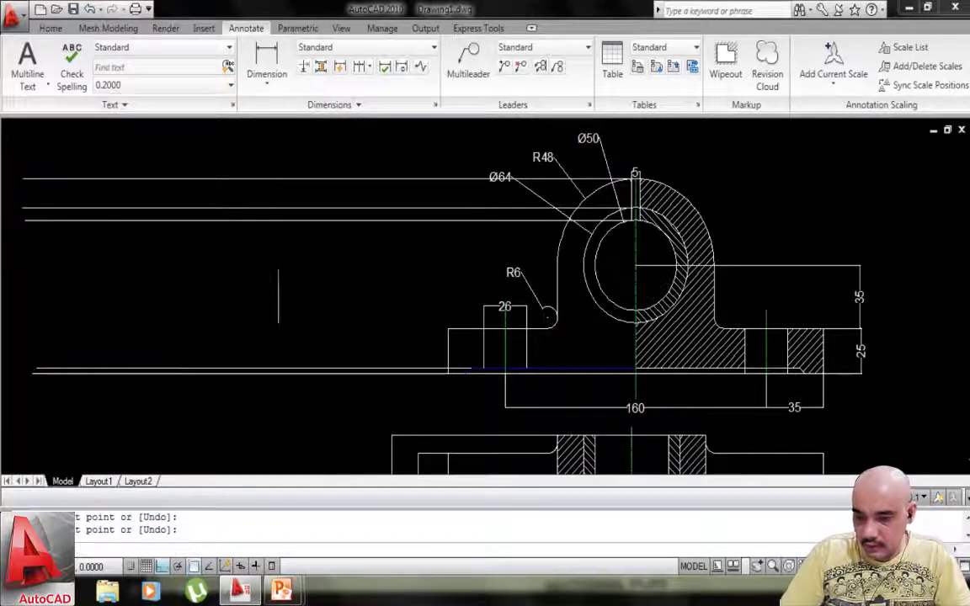
Draw a vertical line across all the projection lines, well to the left of the front view, as the end view's right edge.
{"action": "scroll", "coordinate": [303, 298], "scroll_direction": "down", "scroll_amount": 4}
{"action": "middle_click_drag", "start_coordinate": [321, 307], "coordinate": [353, 289]}
{"action": "scroll", "coordinate": [366, 254], "scroll_direction": "up", "scroll_amount": 3}
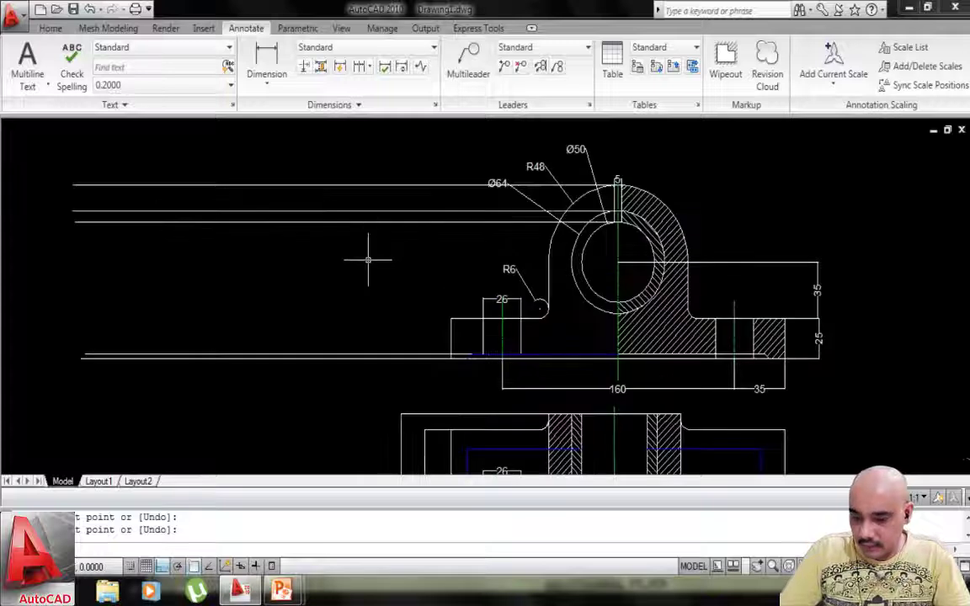
{"action": "key", "text": "Return"}
{"action": "left_click", "coordinate": [282, 160]}
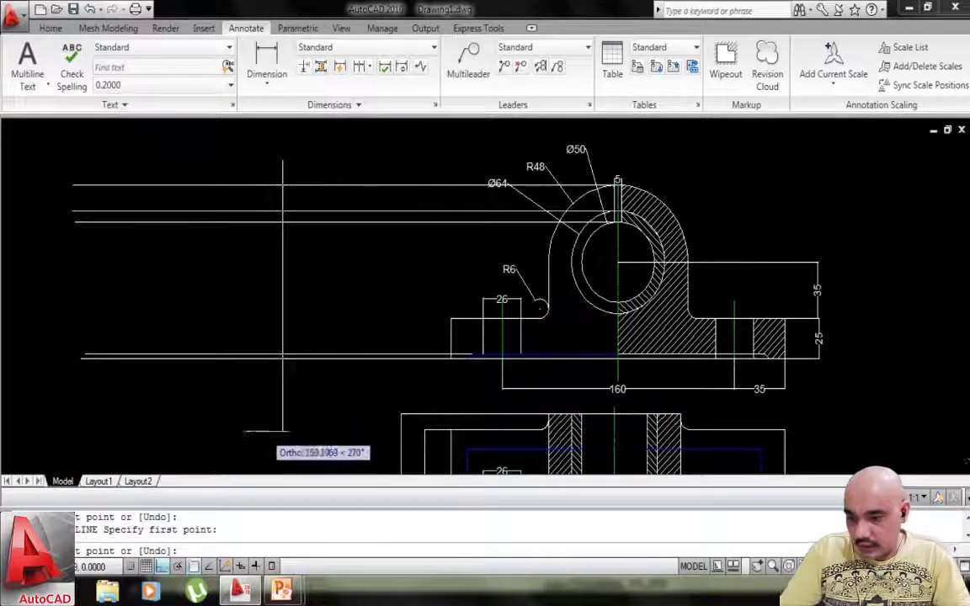
{"action": "left_click", "coordinate": [282, 400]}
{"action": "key", "text": "Return"}
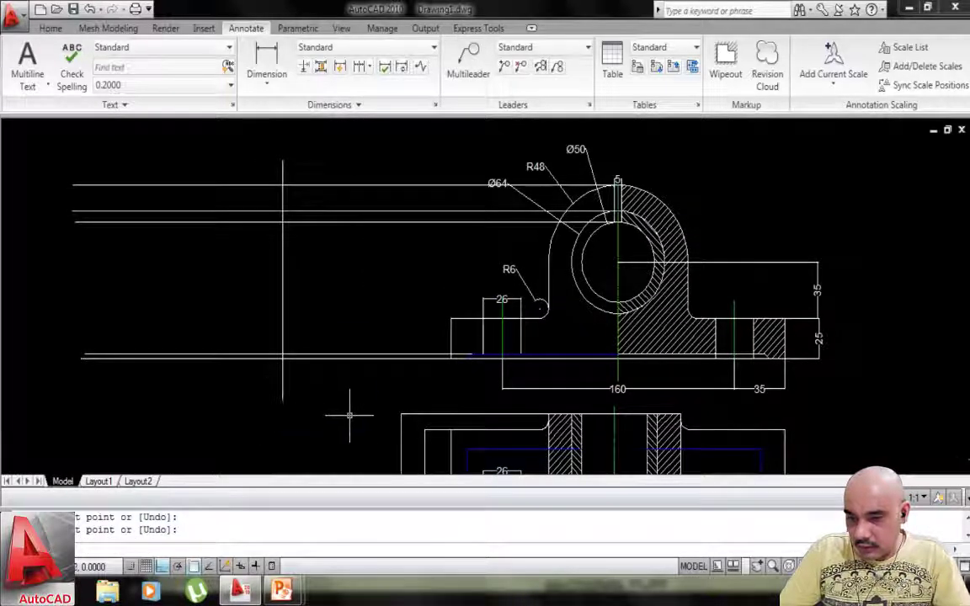
Offset the vertical line 96 to the left for the end view's overall width.
{"action": "type", "text": "o"}
{"action": "key", "text": "Return"}
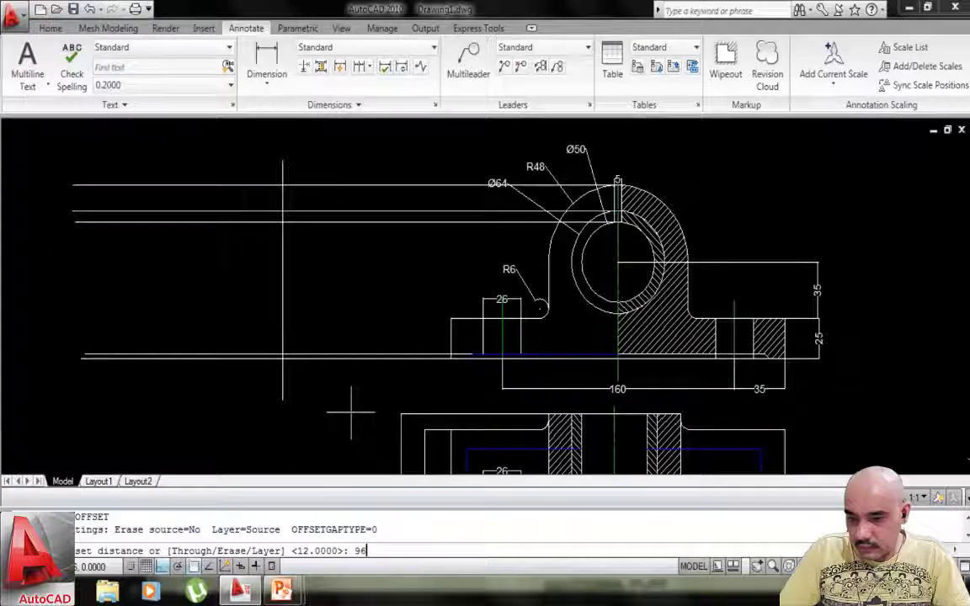
{"action": "key", "text": "Return"}
{"action": "left_click", "coordinate": [283, 306]}
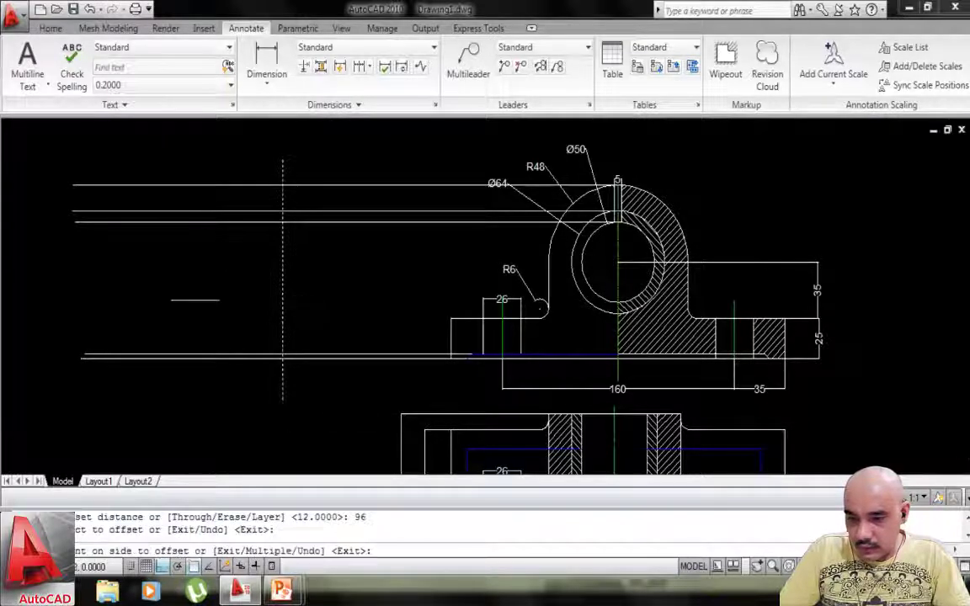
{"action": "left_click", "coordinate": [227, 305]}
{"action": "middle_click_drag", "start_coordinate": [238, 310], "coordinate": [296, 322]}
{"action": "key", "text": "Escape"}
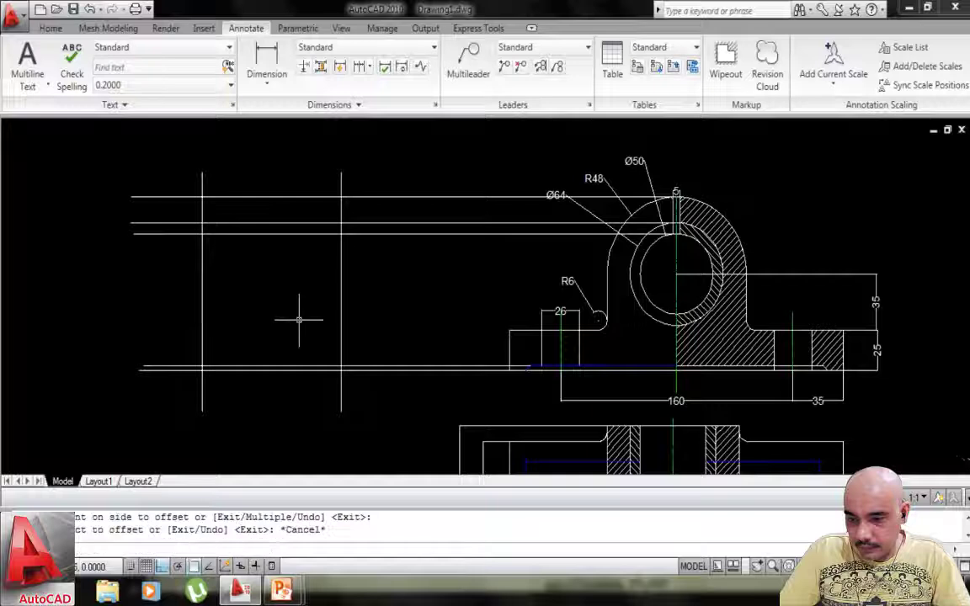
Offset the end view's right-hand vertical line 76 to the left for the base width.
{"action": "key", "text": "Return"}
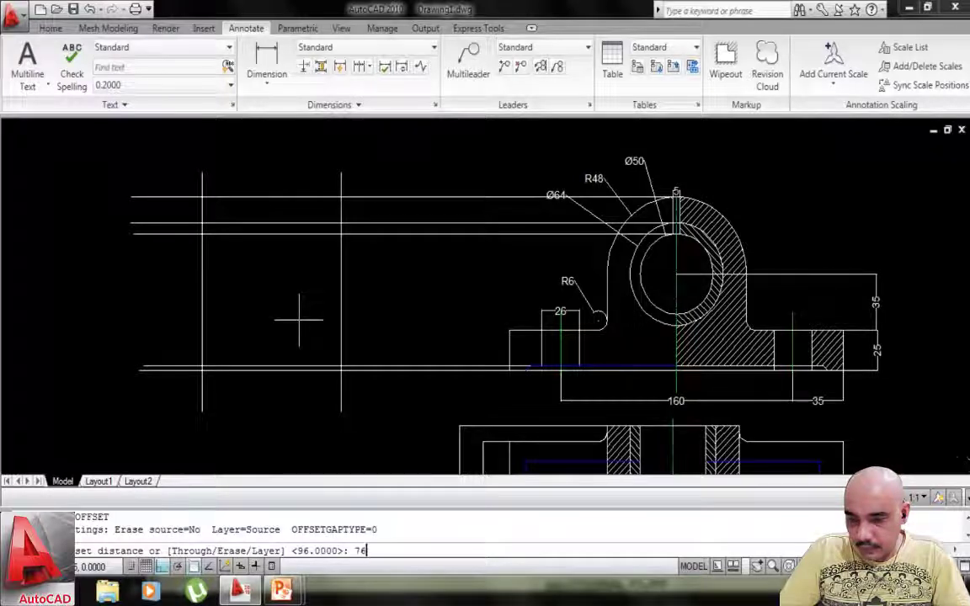
{"action": "type", "text": "76"}
{"action": "key", "text": "Return"}
{"action": "left_click", "coordinate": [341, 306]}
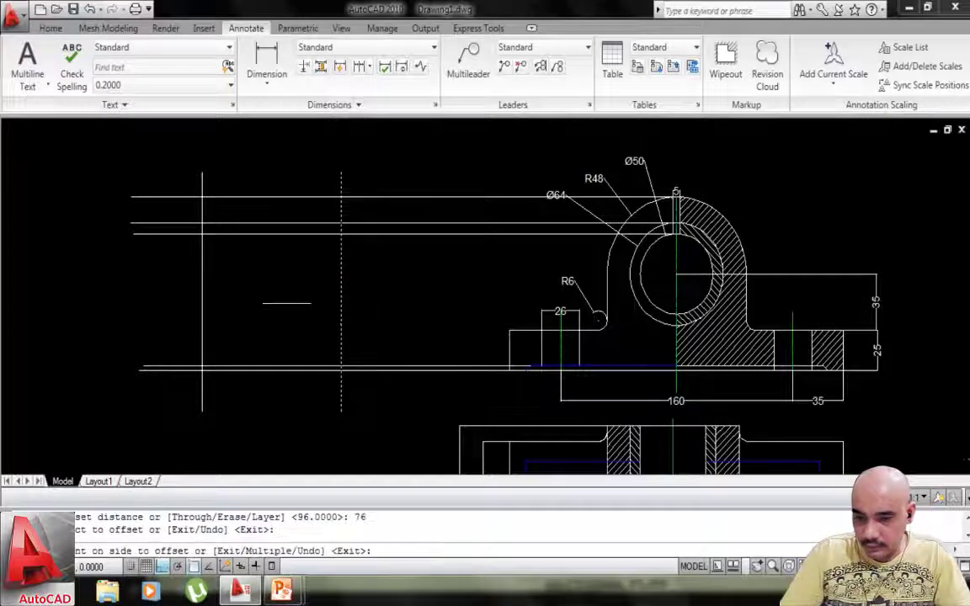
{"action": "left_click", "coordinate": [255, 275]}
{"action": "mouse_move", "coordinate": [285, 312]}
{"action": "middle_mouse_down"}
{"action": "mouse_move", "coordinate": [336, 322]}
{"action": "mouse_move", "coordinate": [311, 323]}
{"action": "middle_mouse_up"}
{"action": "key", "text": "Escape"}
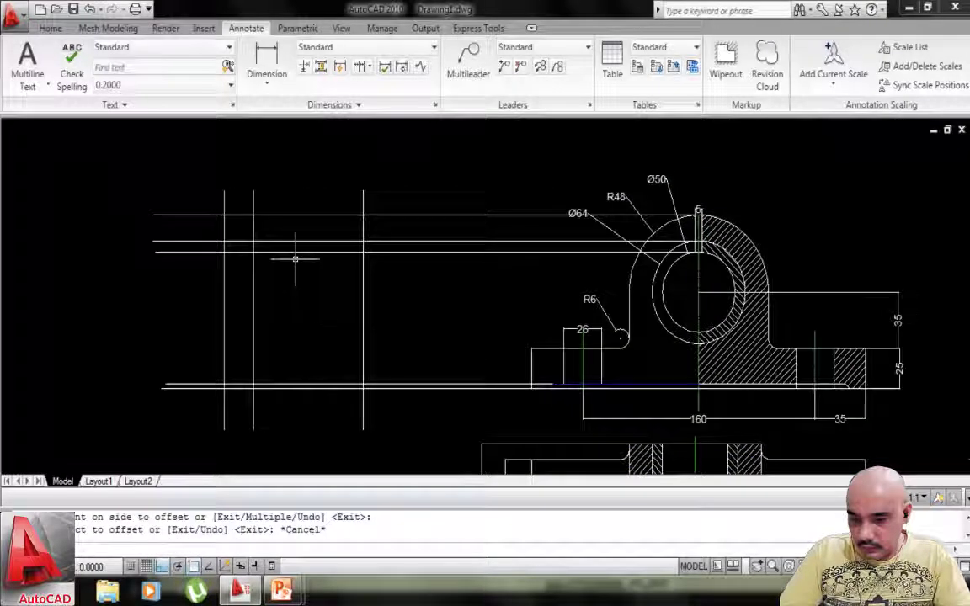
Try to trim the projection-line ends left of the end view, the vertical ends above it, and the top edge between the two left verticals.
{"action": "type", "text": "tr"}
{"action": "key", "text": "Return"}
{"action": "key", "text": "Return"}
{"action": "left_click", "coordinate": [194, 152]}
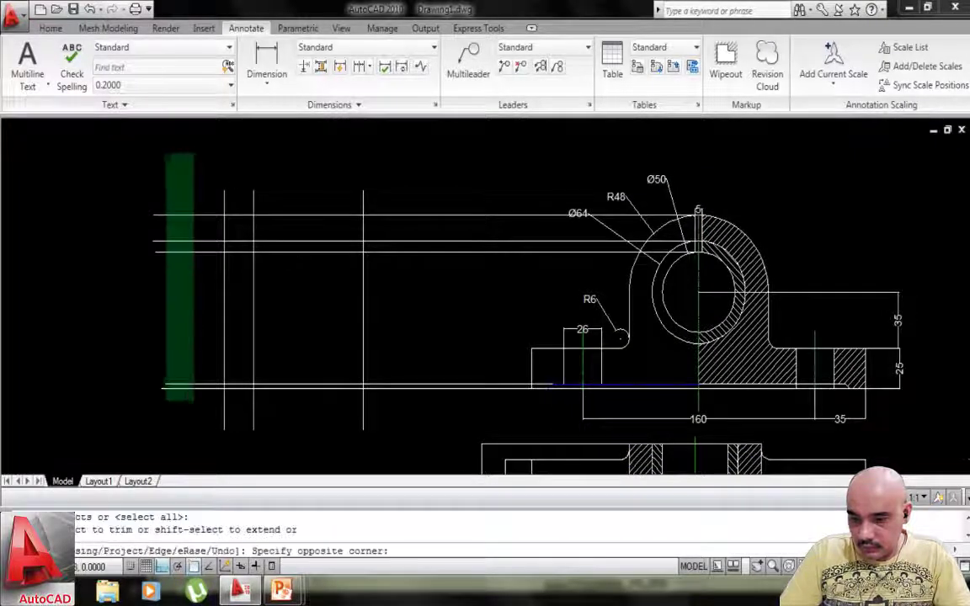
{"action": "left_click", "coordinate": [141, 429]}
{"action": "left_click", "coordinate": [256, 148]}
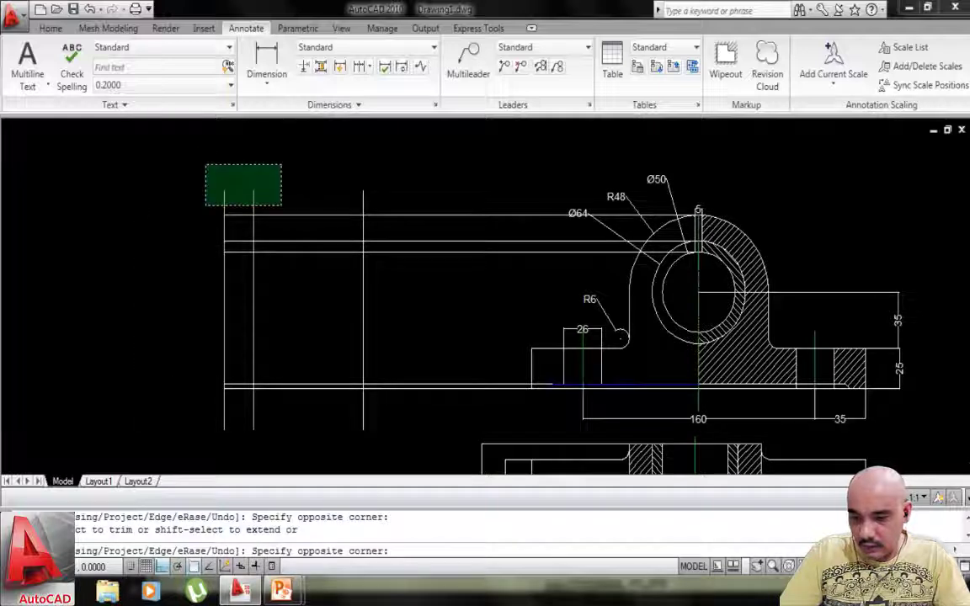
{"action": "left_click", "coordinate": [205, 204]}
{"action": "left_click", "coordinate": [363, 200]}
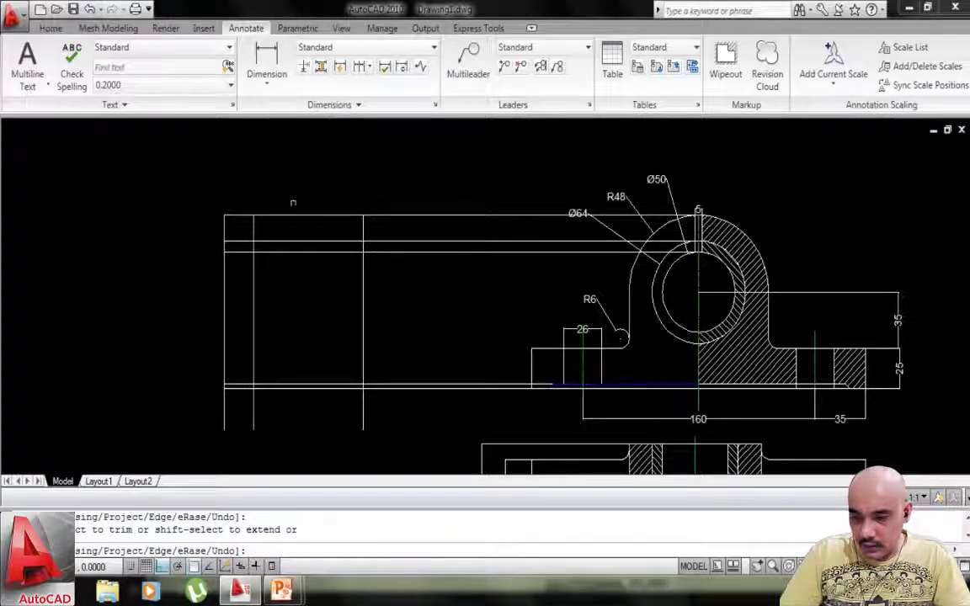
{"action": "left_click", "coordinate": [237, 214]}
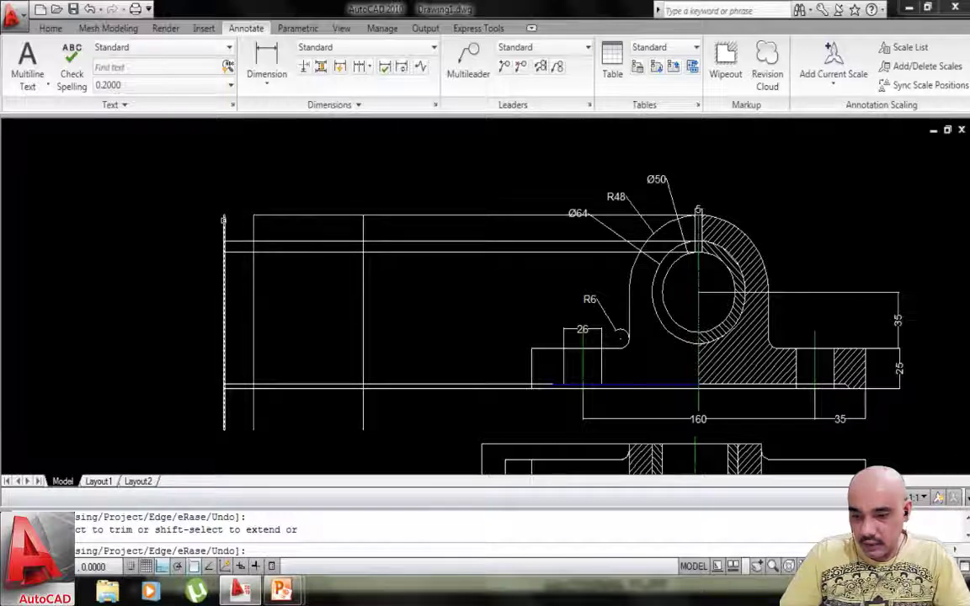
{"action": "key", "text": "Escape"}
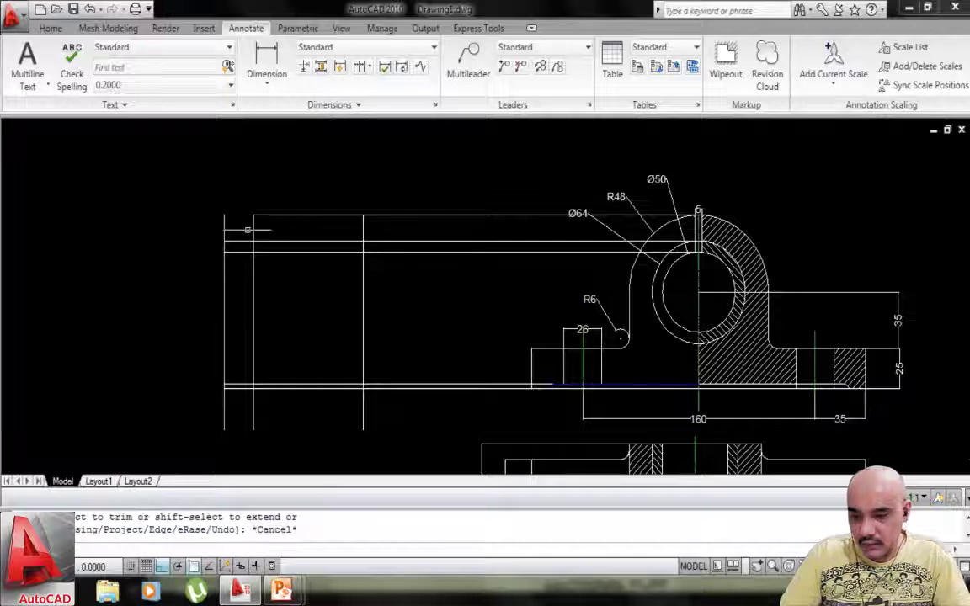
Switch to PowerPoint to check the left half-sectional end view in the bushed bearing reference drawing, and return to AutoCAD.
{"action": "scroll", "coordinate": [233, 239], "scroll_direction": "up", "scroll_amount": 2}
{"action": "scroll", "coordinate": [268, 245], "scroll_direction": "down", "scroll_amount": 3}
{"action": "middle_click_drag", "start_coordinate": [273, 257], "coordinate": [241, 252]}
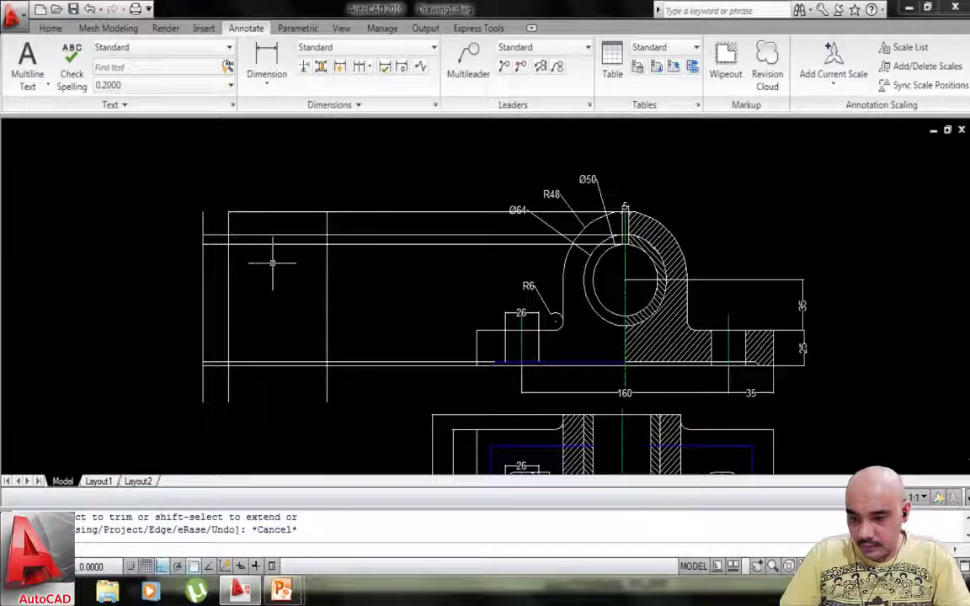
{"action": "mouse_move", "coordinate": [283, 588]}
{"action": "left_click", "coordinate": [355, 510]}
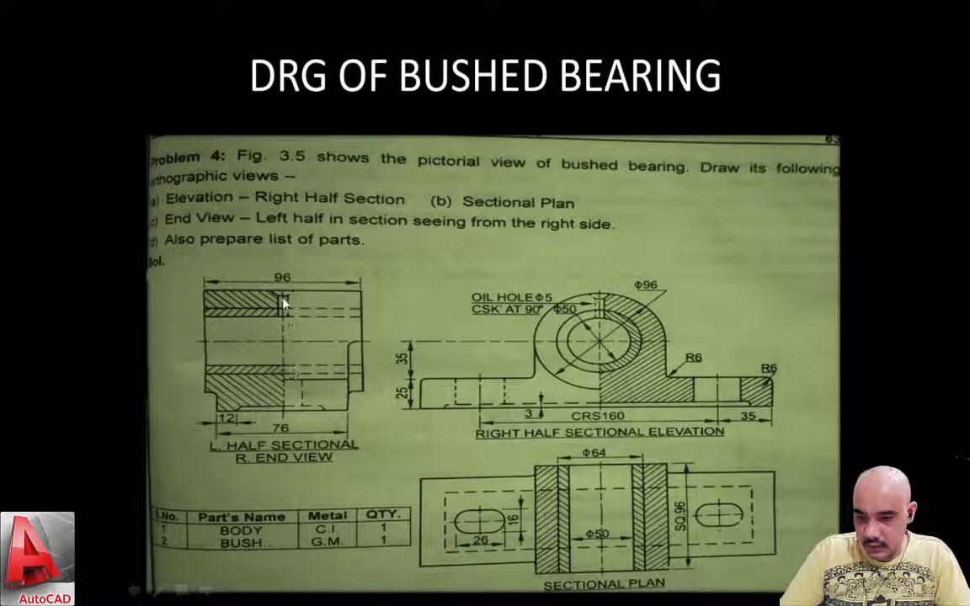
{"action": "key", "text": "Escape"}
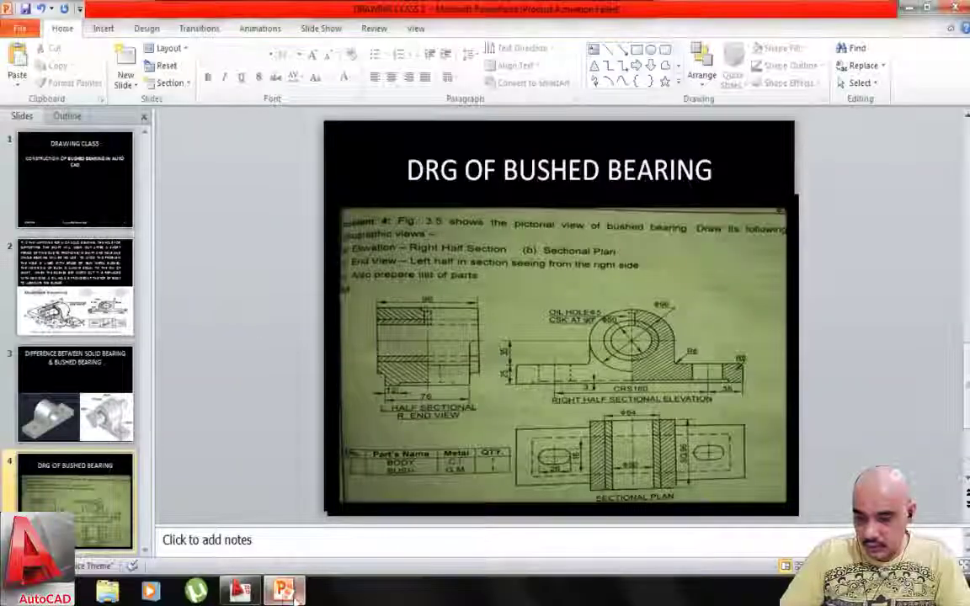
{"action": "left_click", "coordinate": [239, 592]}
{"action": "scroll", "coordinate": [351, 277], "scroll_direction": "up", "scroll_amount": 4}
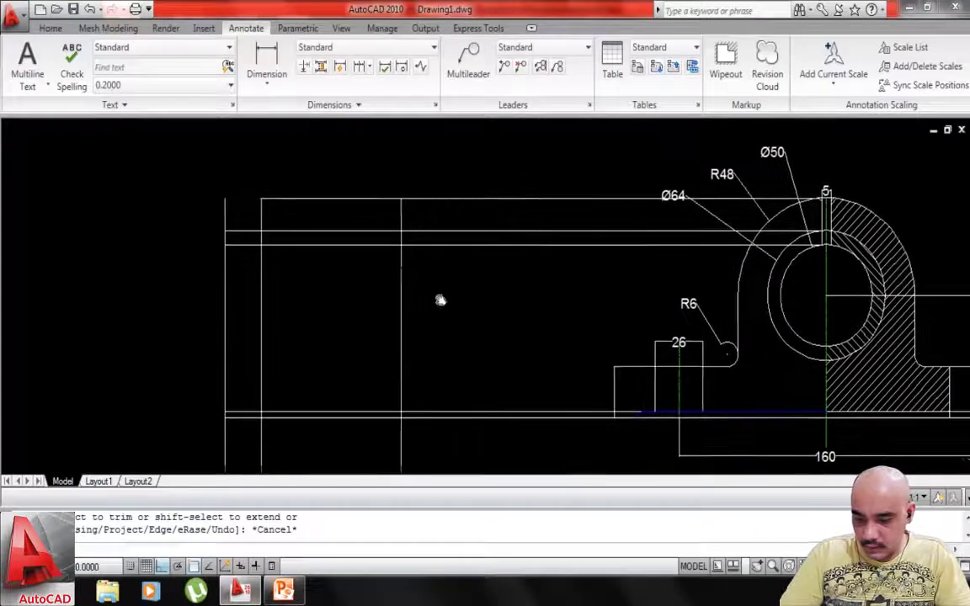
{"action": "scroll", "coordinate": [390, 288], "scroll_direction": "down", "scroll_amount": 3}
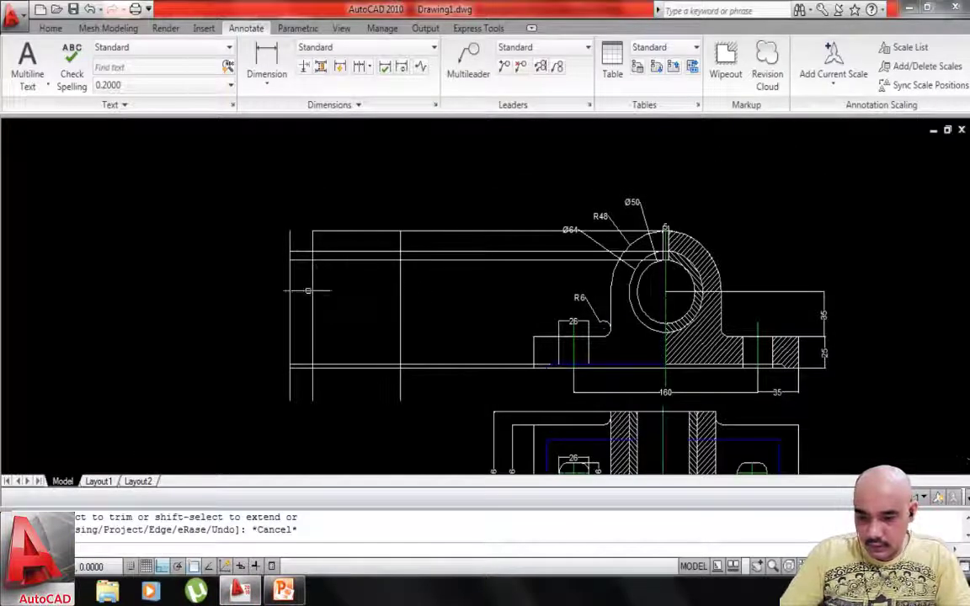
Undo the last trimming of the end view's projection lines and vertical lines.
{"action": "key", "text": "ctrl+z"}
{"action": "key", "text": "ctrl+z"}
{"action": "key", "text": "ctrl+z"}
{"action": "key", "text": "ctrl+z"}
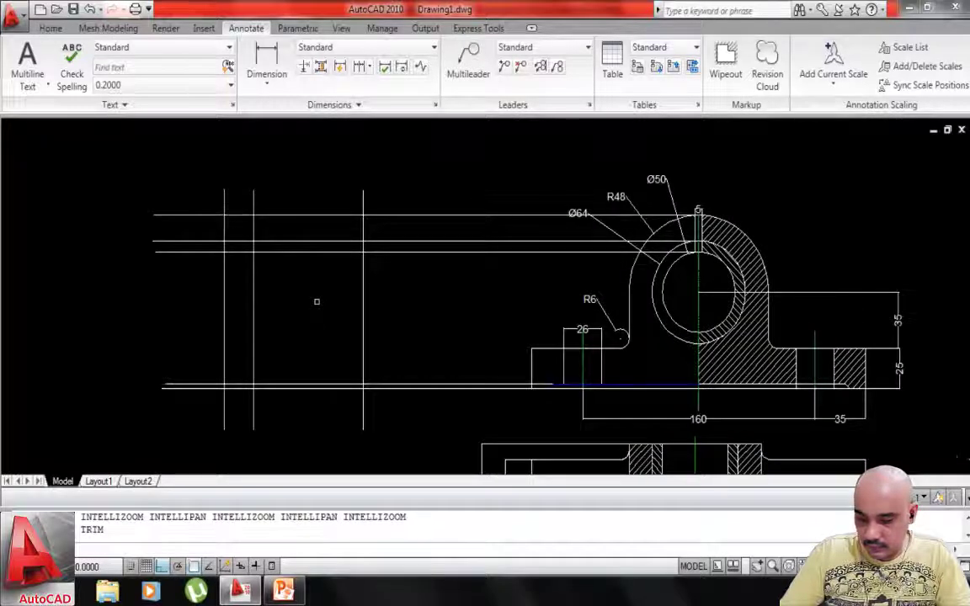
Erase the end view's two left vertical lines, keeping only the right-hand vertical line.
{"action": "left_click", "coordinate": [253, 294]}
{"action": "key", "text": "Delete"}
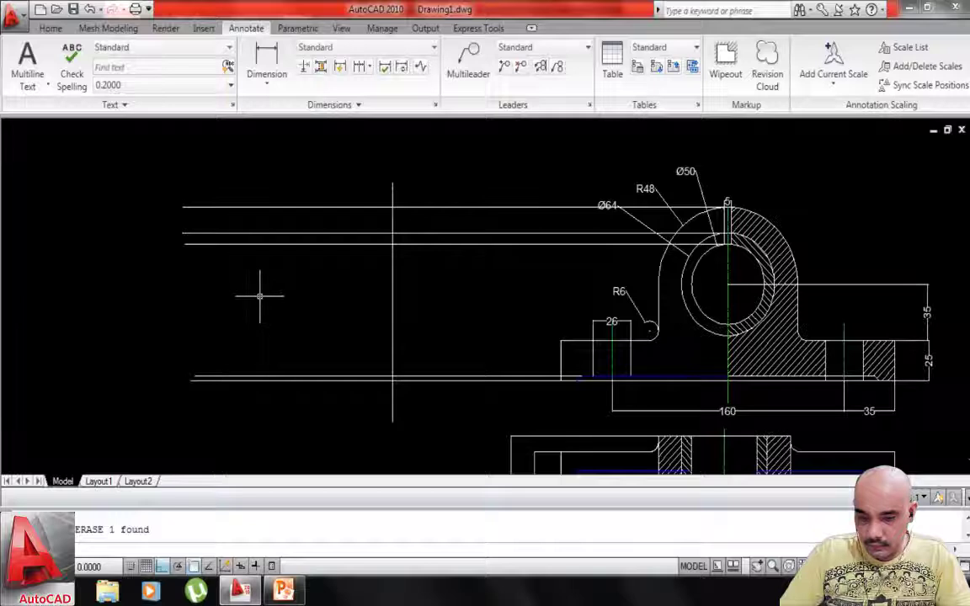
{"action": "middle_click_drag", "start_coordinate": [362, 318], "coordinate": [338, 316]}
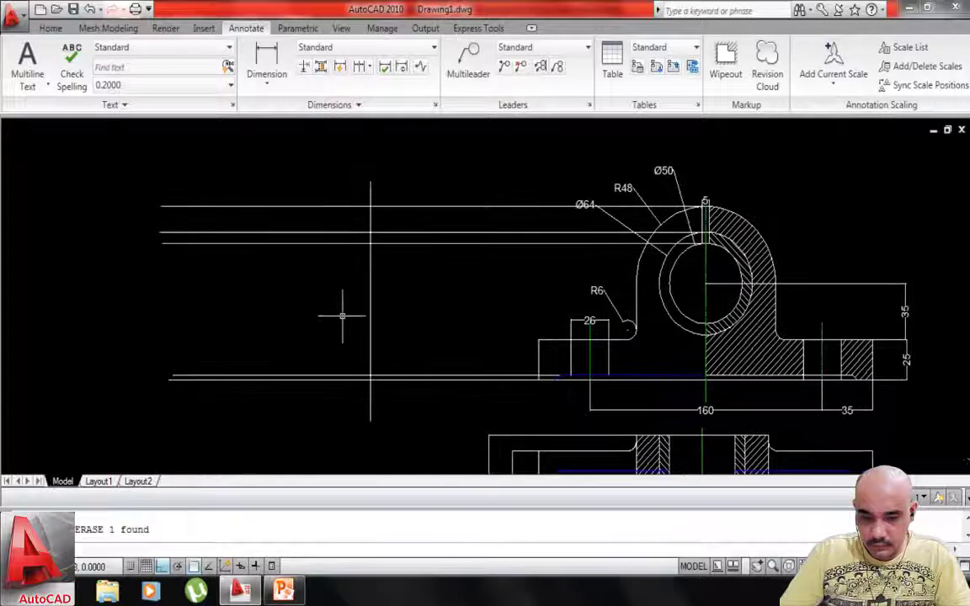
Offset the end view's remaining vertical line 76 to the left.
{"action": "type", "text": "o"}
{"action": "key", "text": "Return"}
{"action": "type", "text": "7"}
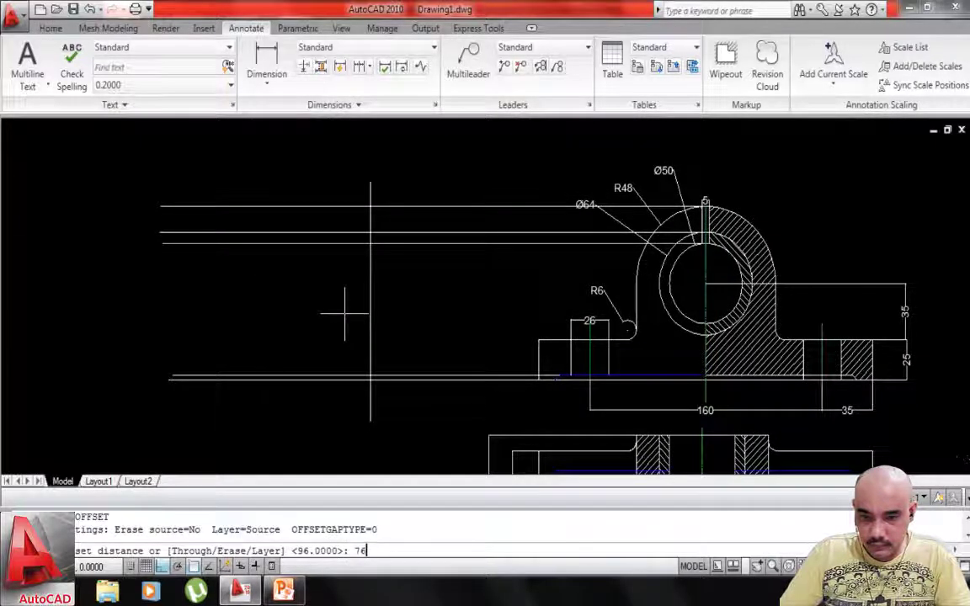
{"action": "type", "text": "6"}
{"action": "key", "text": "Return"}
{"action": "left_click", "coordinate": [368, 313]}
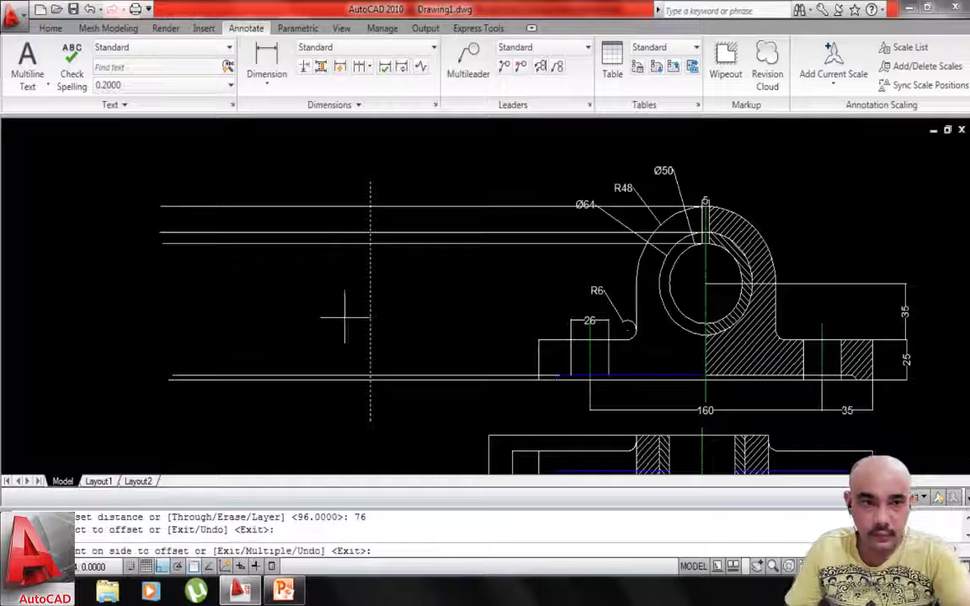
{"action": "left_click", "coordinate": [313, 322]}
{"action": "middle_click_drag", "start_coordinate": [298, 319], "coordinate": [339, 326]}
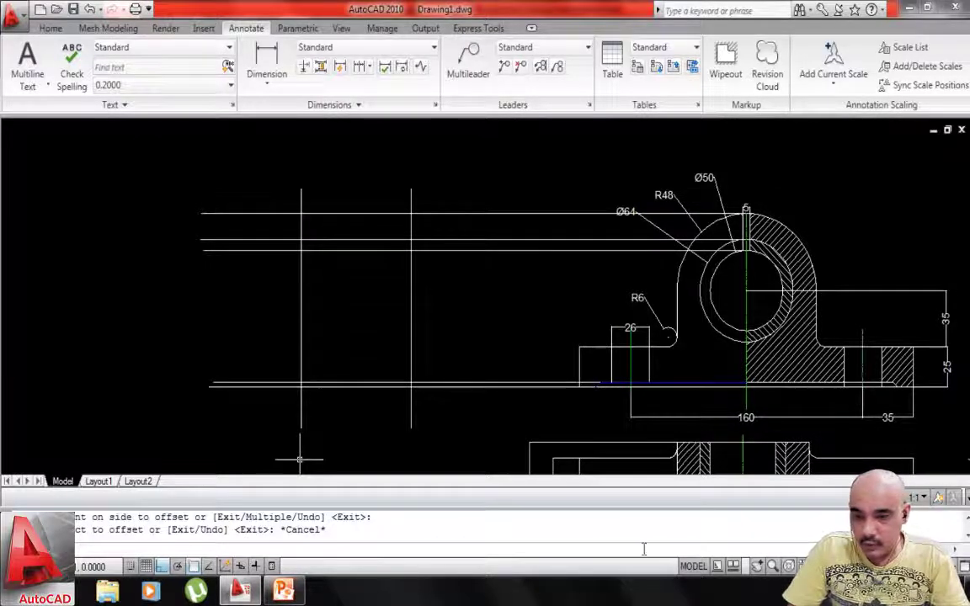
{"action": "key", "text": "super"}
{"action": "left_click", "coordinate": [239, 592]}
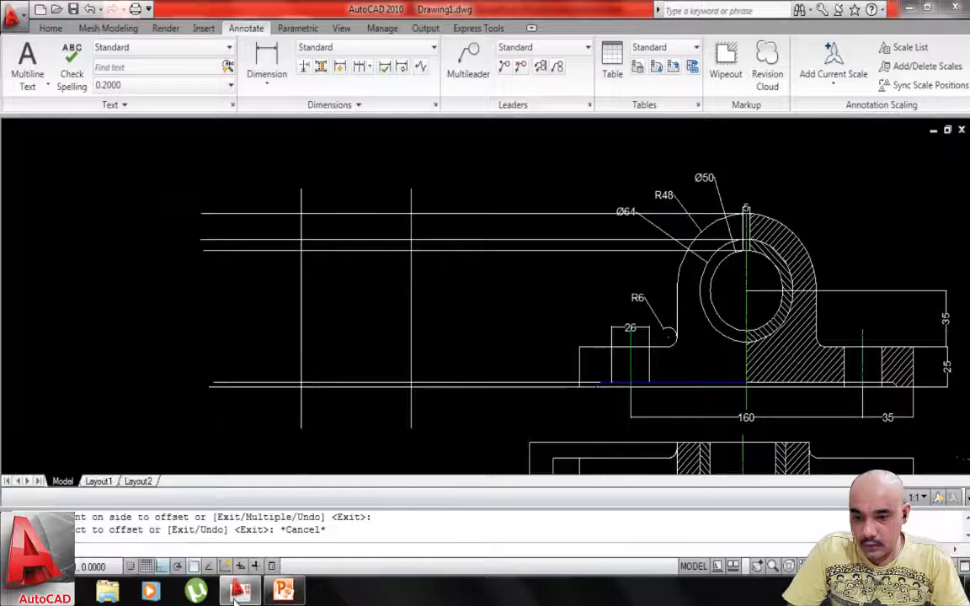
{"action": "left_click", "coordinate": [238, 592]}
{"action": "left_click", "coordinate": [238, 592]}
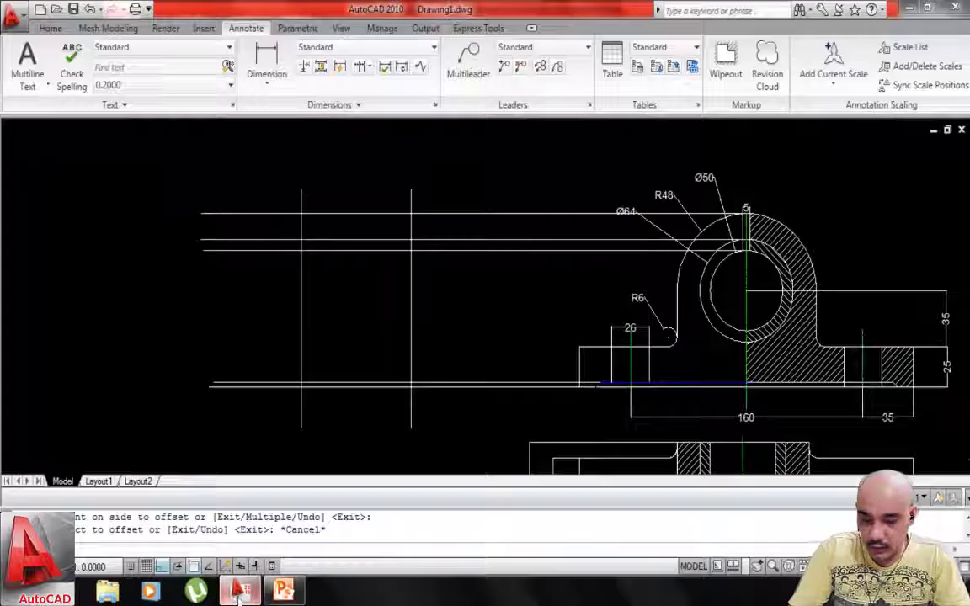
{"action": "left_click", "coordinate": [833, 592]}
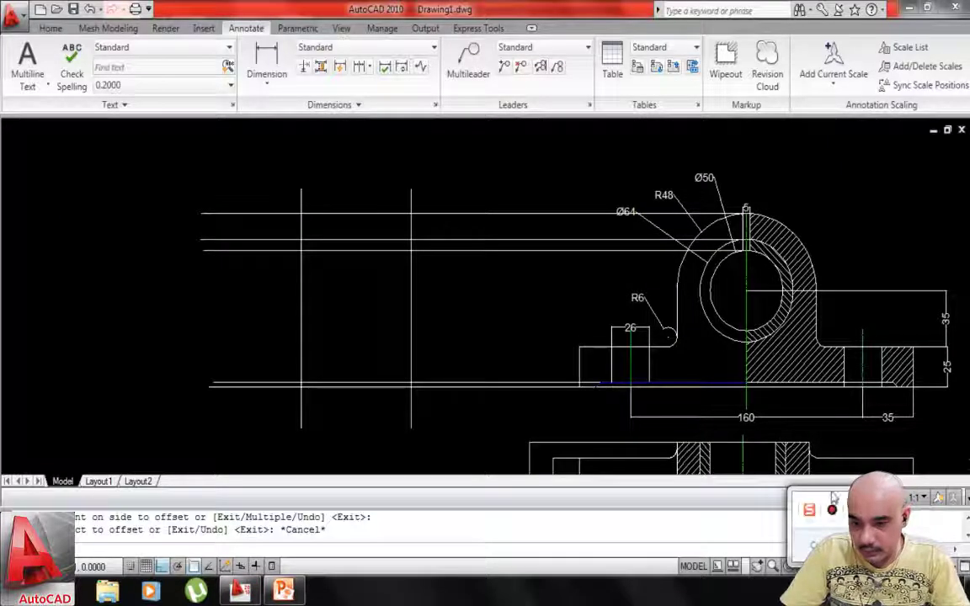
{"action": "left_click", "coordinate": [833, 510]}
{"action": "left_click", "coordinate": [621, 110]}
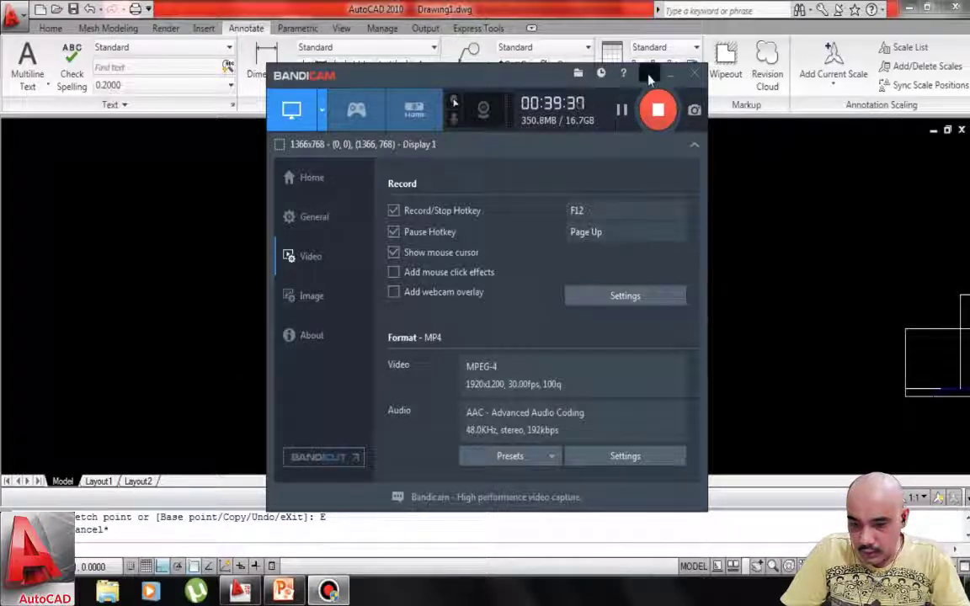
{"action": "left_click", "coordinate": [669, 75]}
Examine the half end view and the narrow stepped base beneath it up close.
{"action": "scroll", "coordinate": [448, 277], "scroll_direction": "down", "scroll_amount": 2}
{"action": "scroll", "coordinate": [396, 282], "scroll_direction": "down", "scroll_amount": 2}
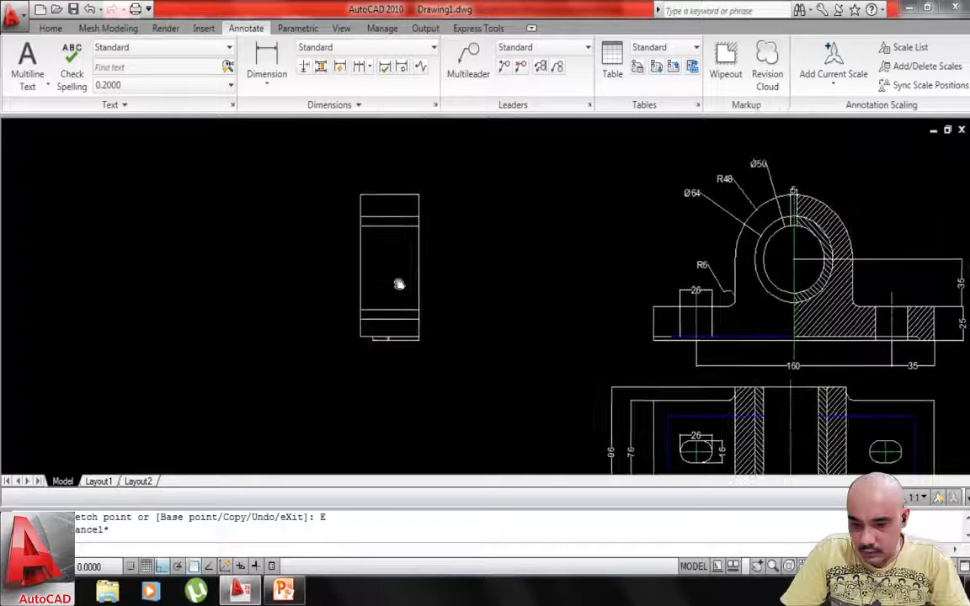
{"action": "scroll", "coordinate": [397, 281], "scroll_direction": "up", "scroll_amount": 5}
{"action": "scroll", "coordinate": [407, 295], "scroll_direction": "up", "scroll_amount": 2}
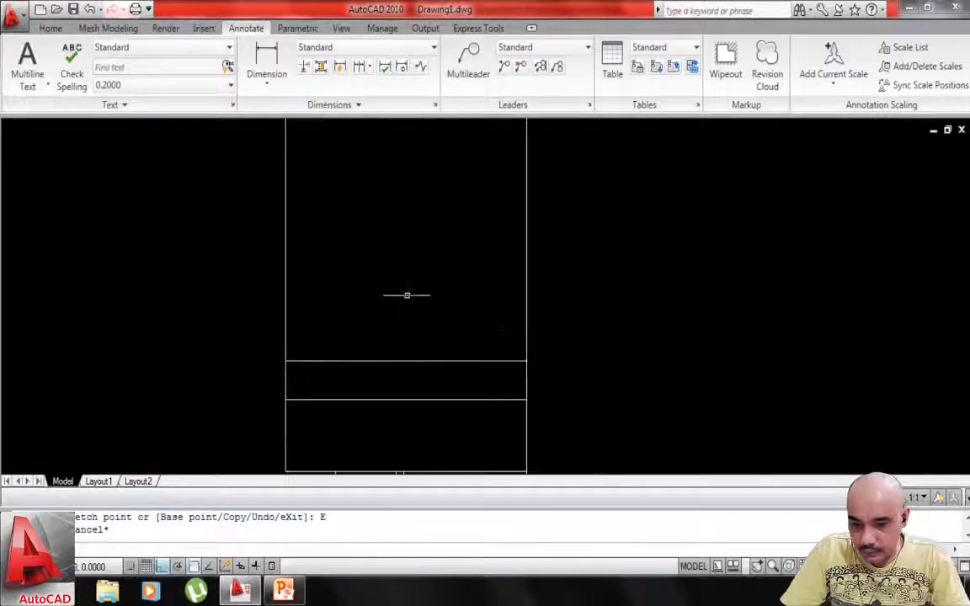
{"action": "scroll", "coordinate": [407, 296], "scroll_direction": "down", "scroll_amount": 4}
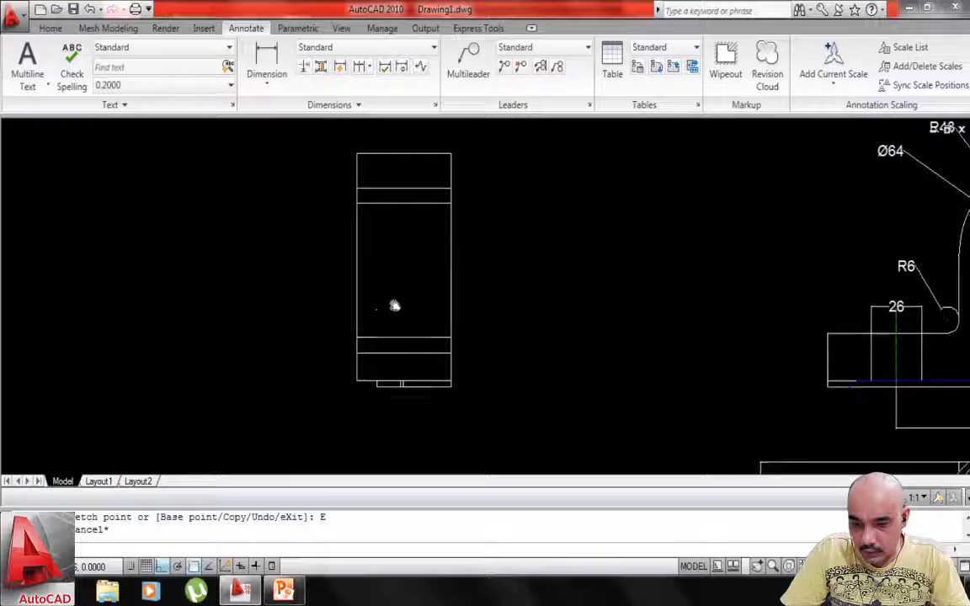
{"action": "scroll", "coordinate": [373, 306], "scroll_direction": "up", "scroll_amount": 3}
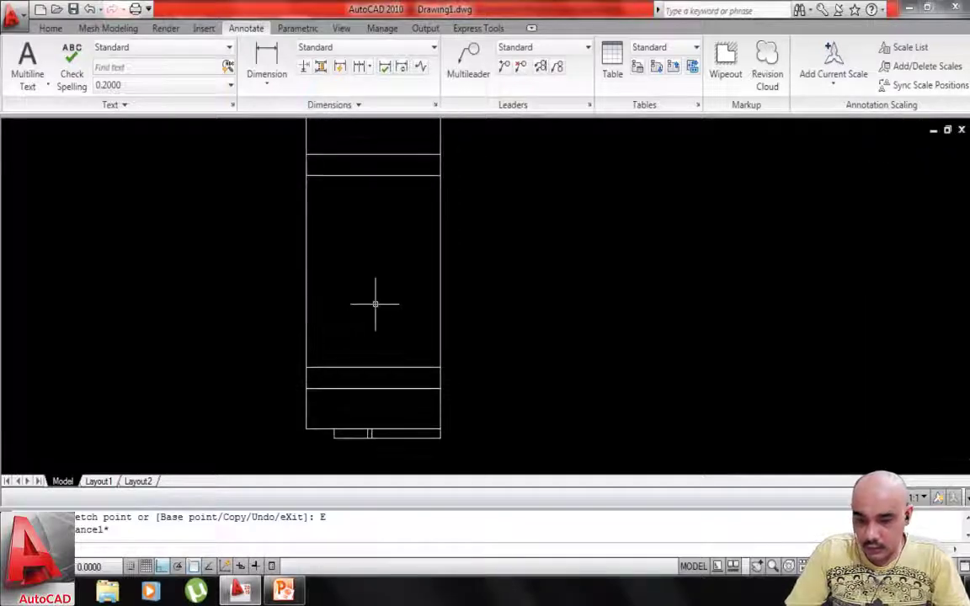
{"action": "scroll", "coordinate": [375, 303], "scroll_direction": "down", "scroll_amount": 3}
{"action": "middle_click_drag", "start_coordinate": [375, 304], "coordinate": [368, 318]}
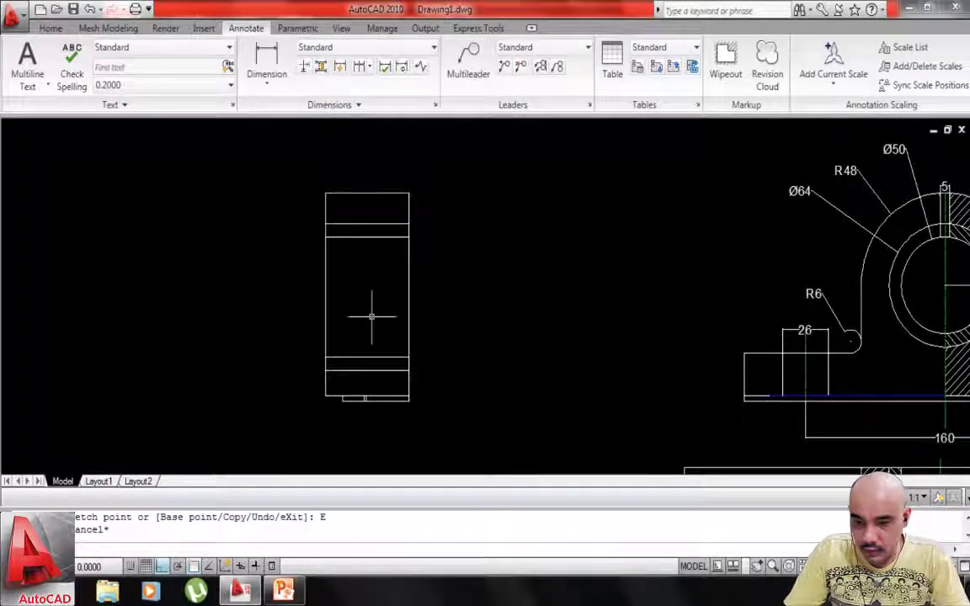
Mirror the half end view, including its stepped base and narrow strip lines, about its right-hand vertical edge, keeping the source objects.
{"action": "type", "text": "mi"}
{"action": "key", "text": "Return"}
{"action": "left_click", "coordinate": [443, 165]}
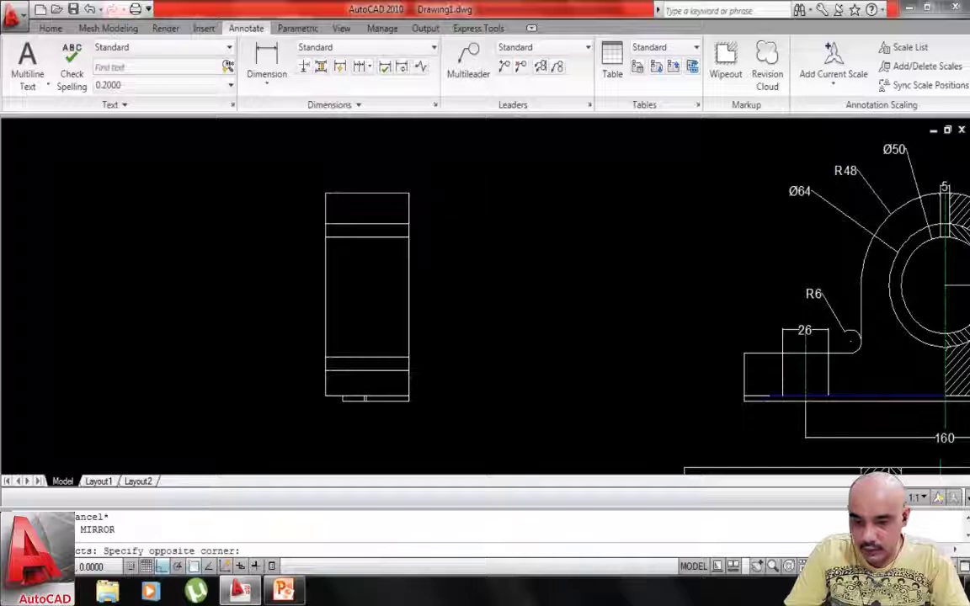
{"action": "left_click", "coordinate": [443, 166]}
{"action": "left_click", "coordinate": [443, 166]}
{"action": "left_click", "coordinate": [392, 161]}
{"action": "left_click", "coordinate": [392, 161]}
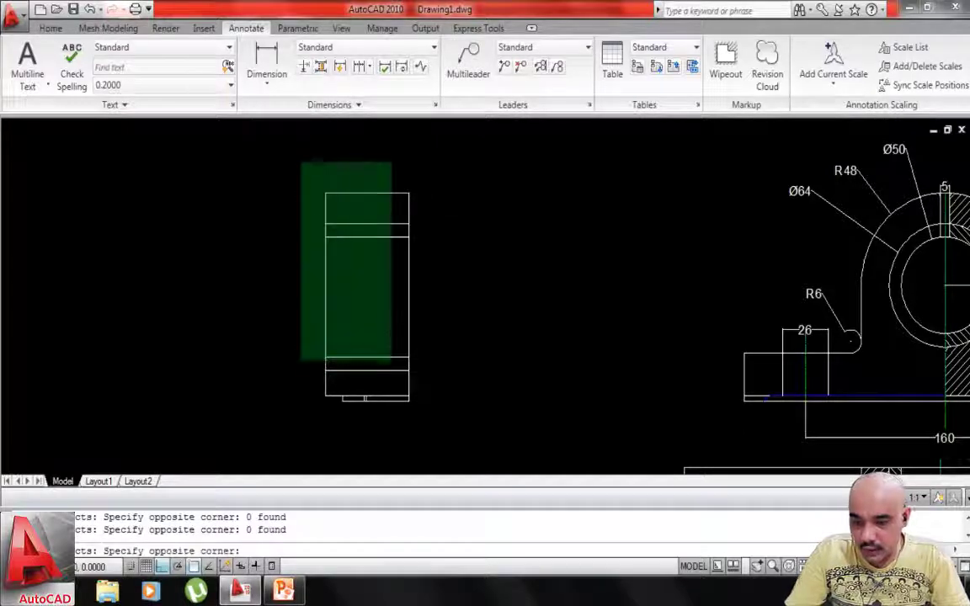
{"action": "left_click", "coordinate": [264, 385]}
{"action": "scroll", "coordinate": [341, 395], "scroll_direction": "up", "scroll_amount": 6}
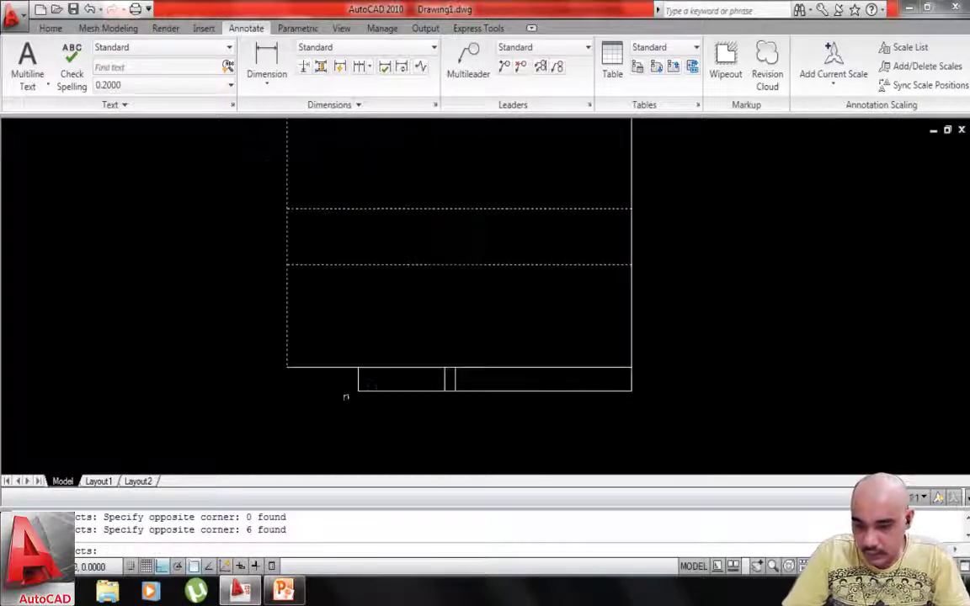
{"action": "left_click", "coordinate": [337, 368]}
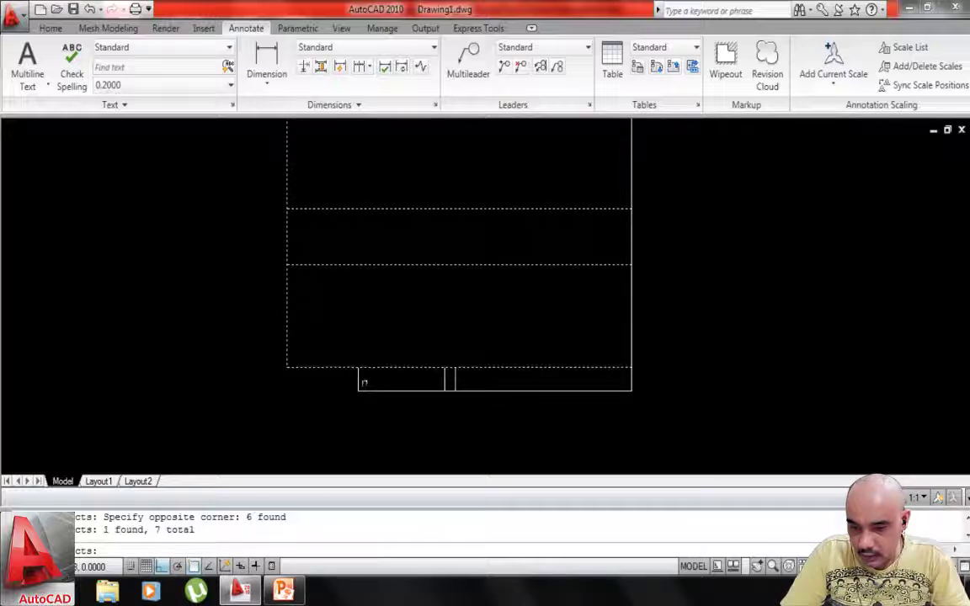
{"action": "left_click", "coordinate": [357, 383]}
{"action": "scroll", "coordinate": [432, 372], "scroll_direction": "up", "scroll_amount": 3}
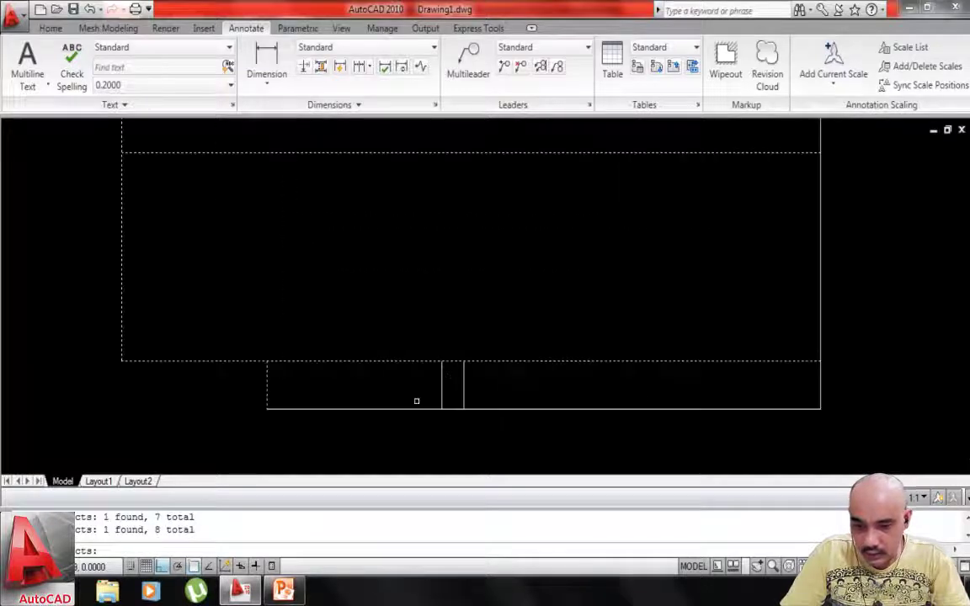
{"action": "left_click", "coordinate": [415, 409]}
{"action": "left_click", "coordinate": [442, 383]}
{"action": "left_click", "coordinate": [445, 387]}
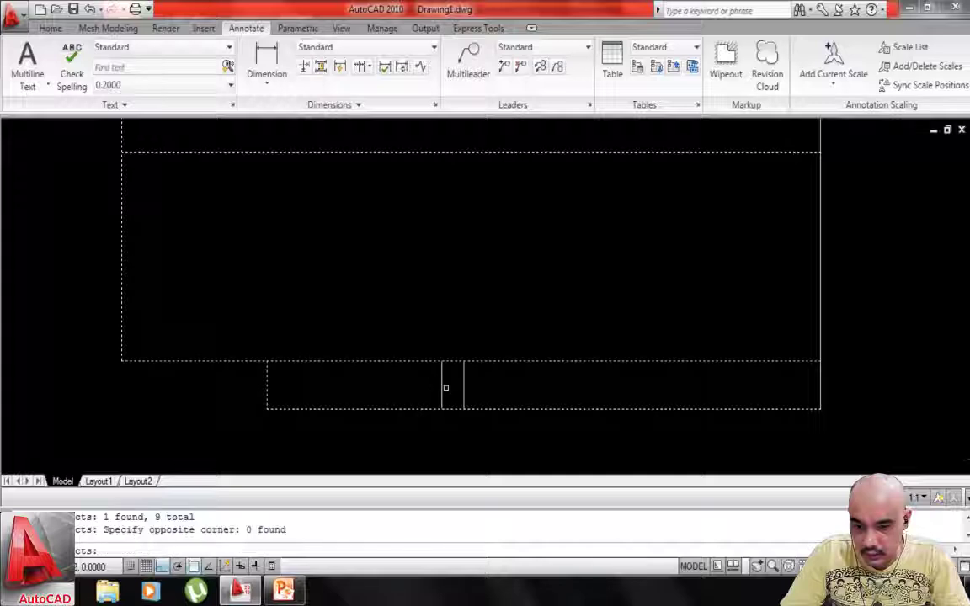
{"action": "left_click", "coordinate": [442, 386]}
{"action": "left_click", "coordinate": [462, 385]}
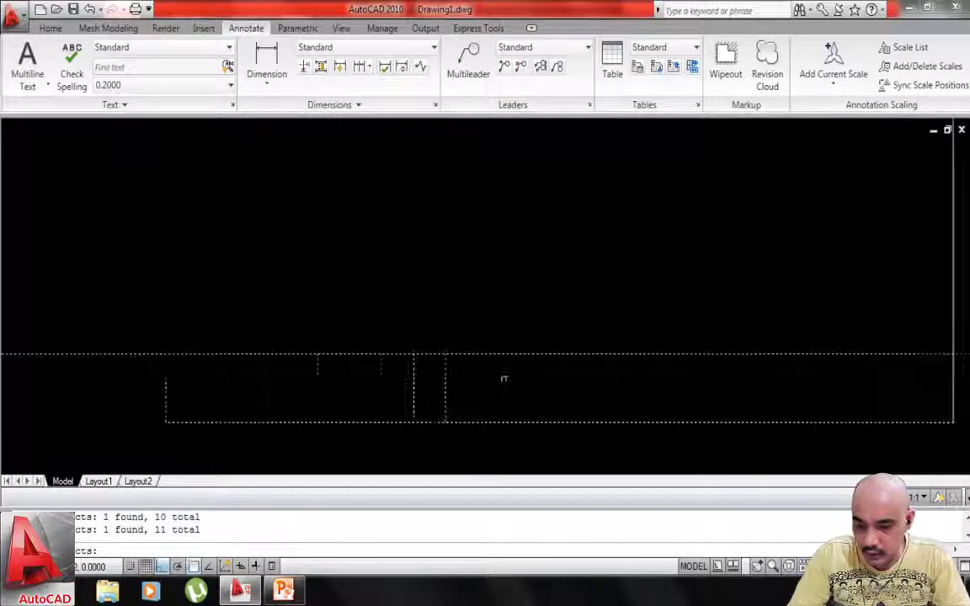
{"action": "scroll", "coordinate": [463, 386], "scroll_direction": "down", "scroll_amount": 5}
{"action": "key", "text": "Return"}
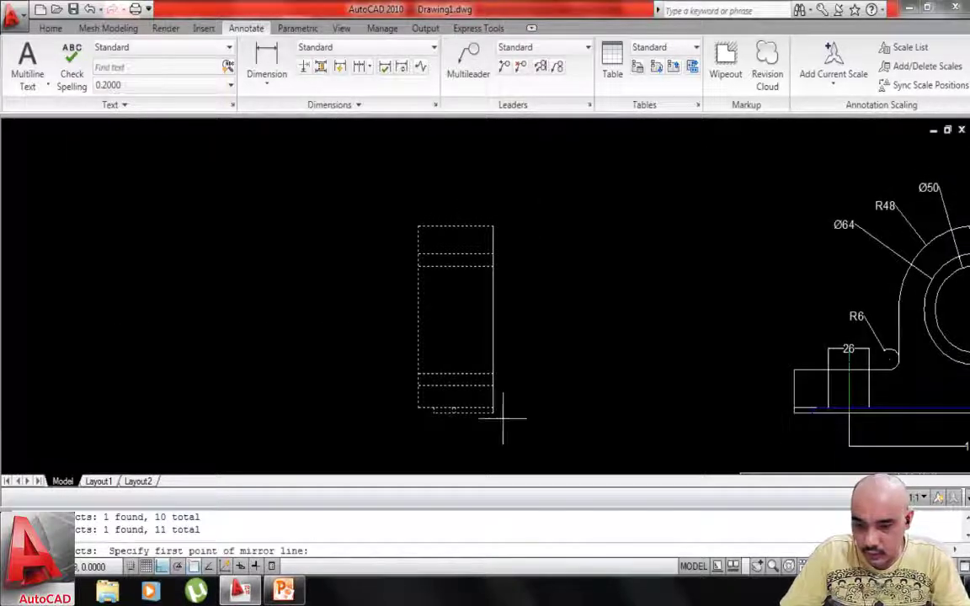
{"action": "left_click", "coordinate": [492, 413]}
{"action": "left_click", "coordinate": [472, 190]}
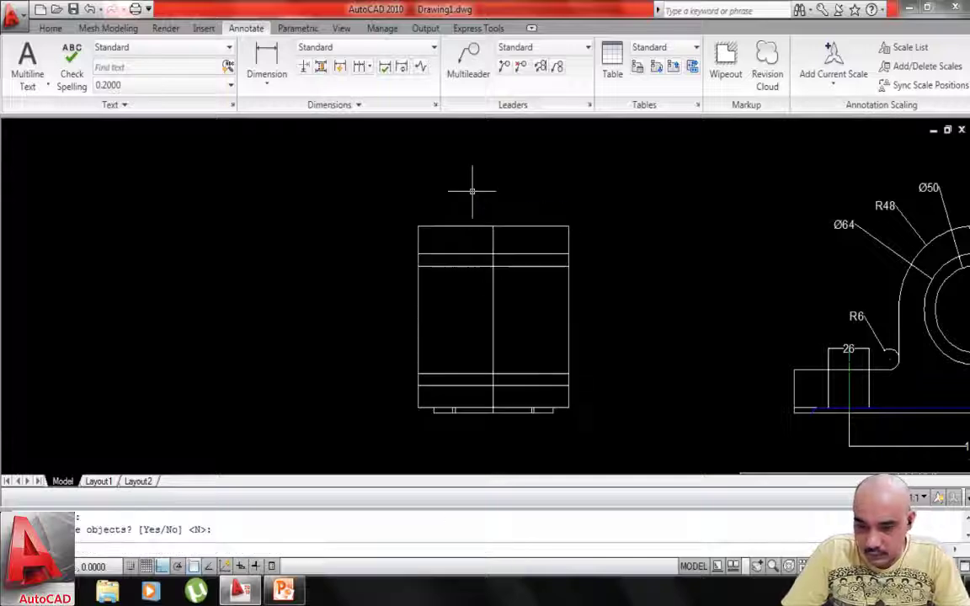
Draw a diagonal line across the narrow strip in the base's left half, from its lower outer corner to its upper inner corner.
{"action": "scroll", "coordinate": [513, 380], "scroll_direction": "up", "scroll_amount": 6}
{"action": "scroll", "coordinate": [485, 361], "scroll_direction": "down", "scroll_amount": 4}
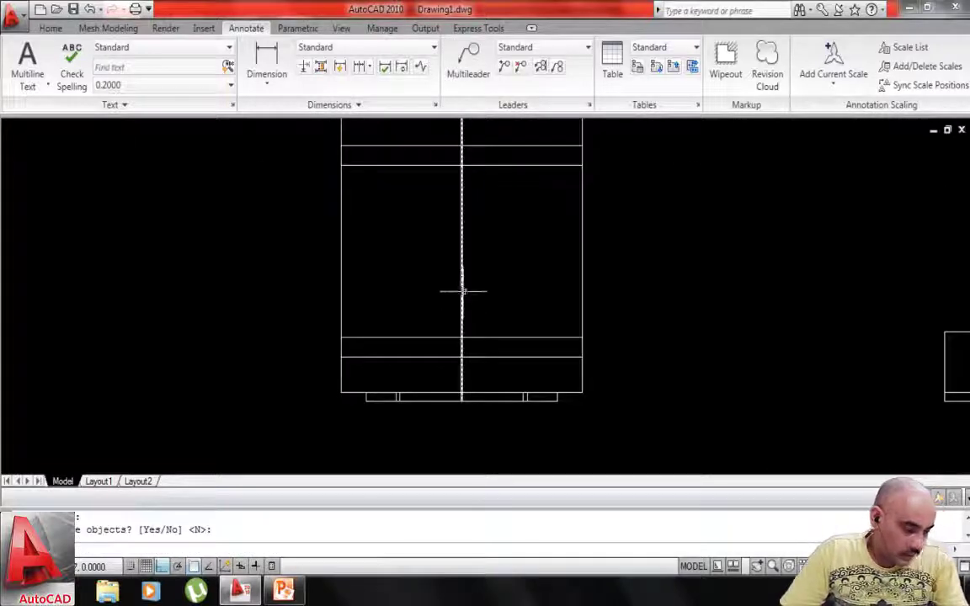
{"action": "scroll", "coordinate": [425, 401], "scroll_direction": "up", "scroll_amount": 5}
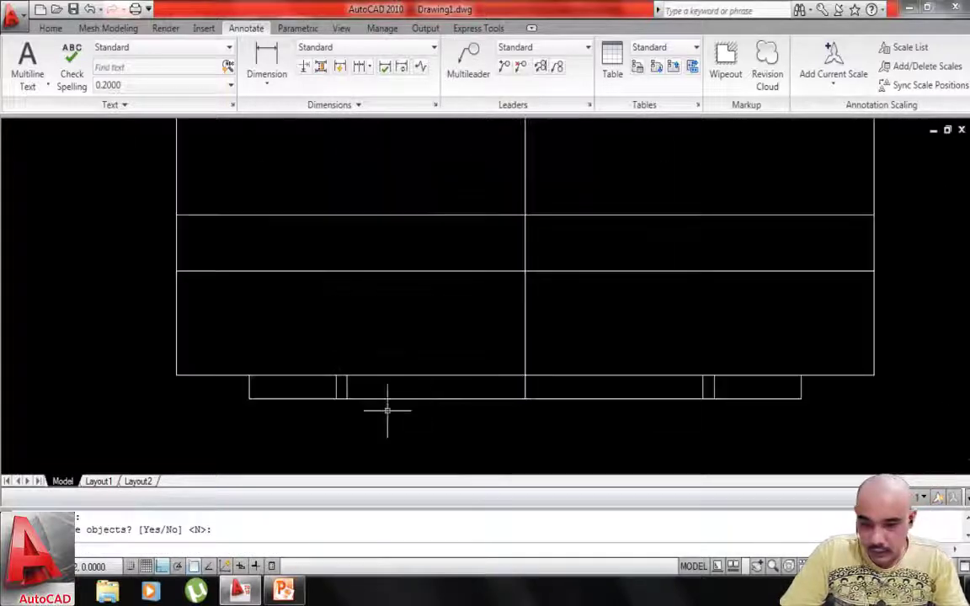
{"action": "key", "text": "Return"}
{"action": "type", "text": "l"}
{"action": "key", "text": "Return"}
{"action": "scroll", "coordinate": [337, 396], "scroll_direction": "up", "scroll_amount": 3}
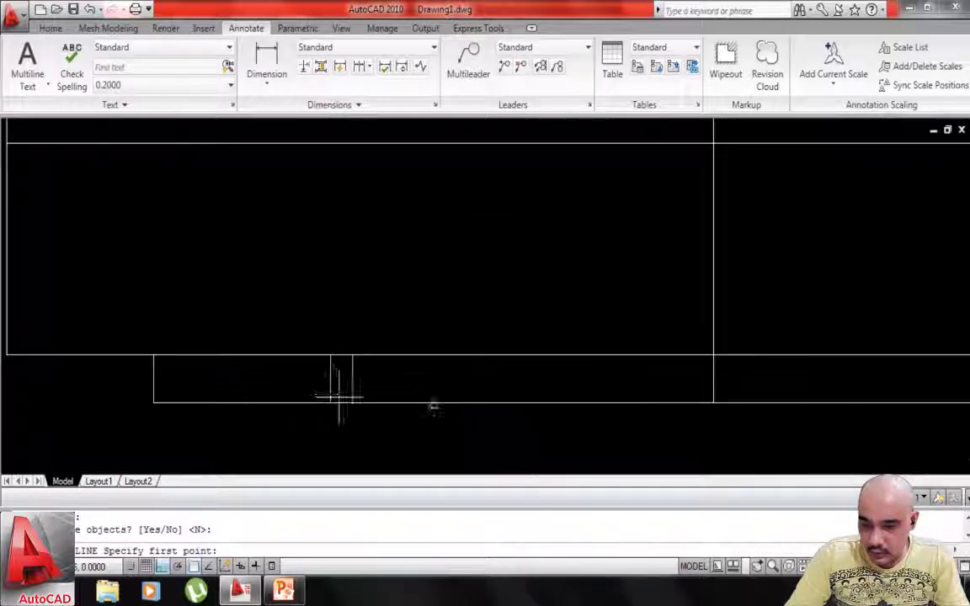
{"action": "left_click", "coordinate": [330, 402]}
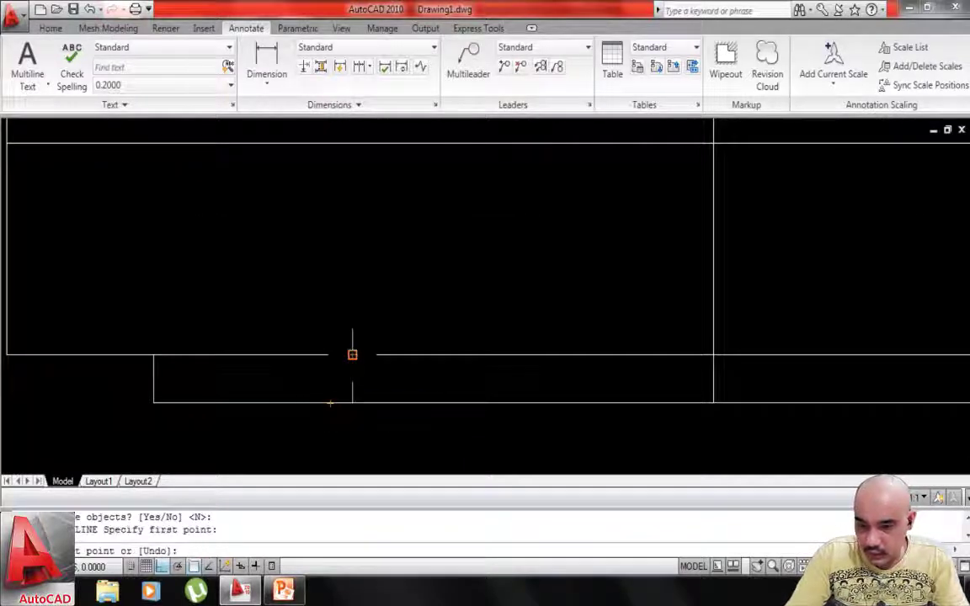
{"action": "left_click", "coordinate": [351, 355]}
{"action": "scroll", "coordinate": [401, 357], "scroll_direction": "down", "scroll_amount": 5}
{"action": "scroll", "coordinate": [558, 372], "scroll_direction": "up", "scroll_amount": 6}
{"action": "key", "text": "Return"}
Draw the matching diagonal across the base's right narrow strip, from its upper inner corner to its lower outer corner.
{"action": "key", "text": "Return"}
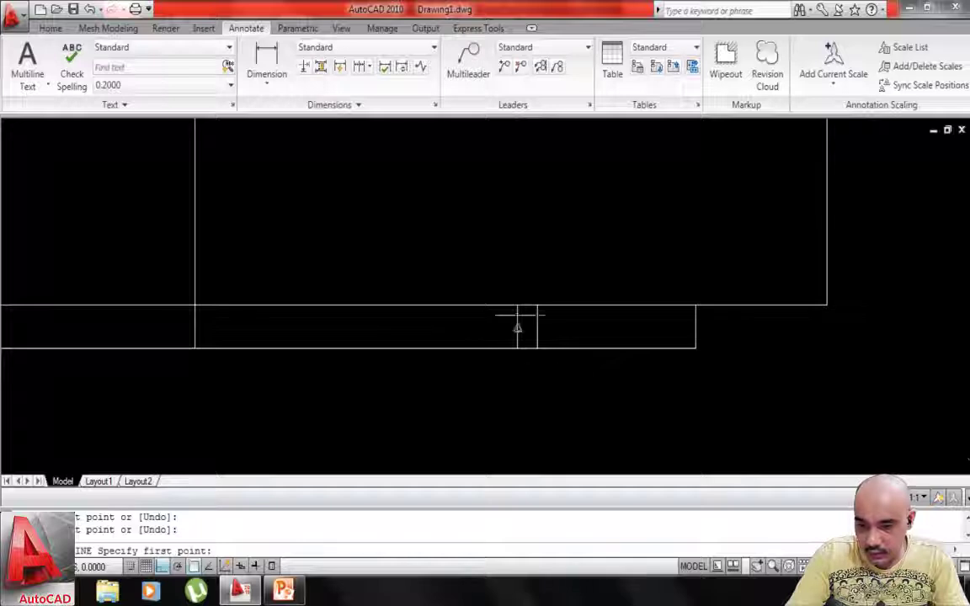
{"action": "left_click", "coordinate": [518, 306]}
{"action": "left_click", "coordinate": [536, 347]}
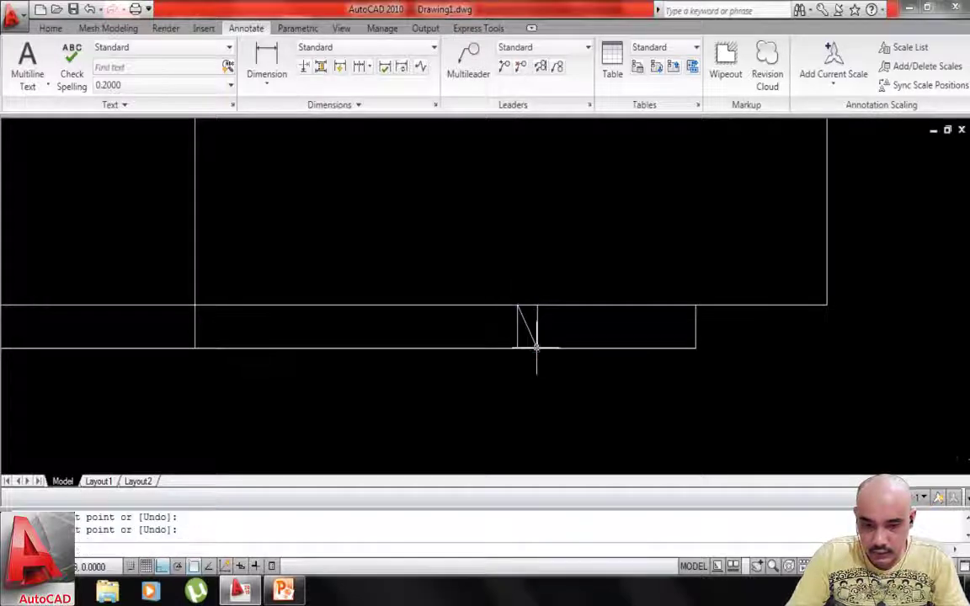
Try to trim the base's bottom edge between the left strip and the centre line, and undo the trim.
{"action": "scroll", "coordinate": [536, 347], "scroll_direction": "down", "scroll_amount": 6}
{"action": "middle_click_drag", "start_coordinate": [465, 378], "coordinate": [508, 380]}
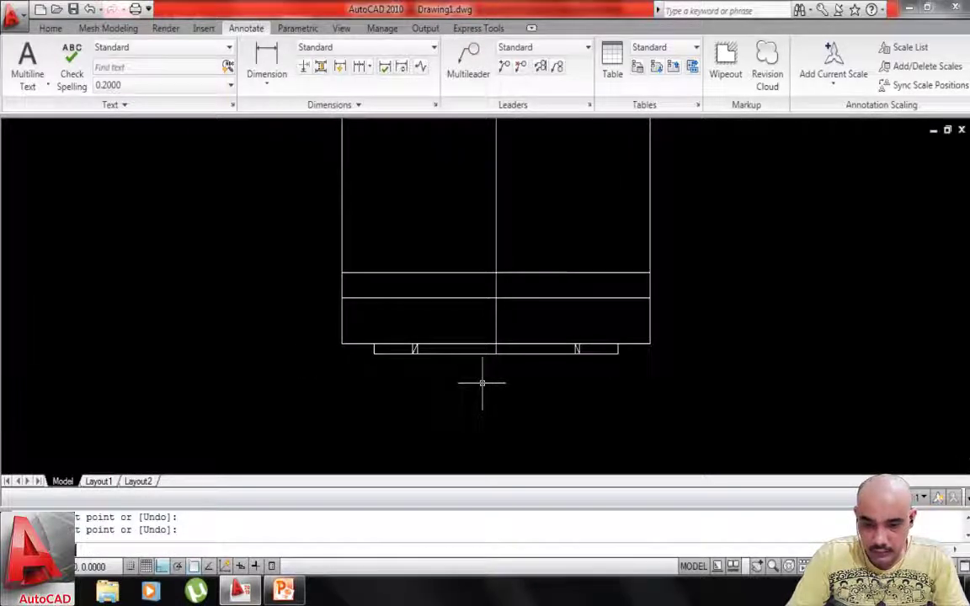
{"action": "key", "text": "Return"}
{"action": "type", "text": "tr"}
{"action": "key", "text": "Return"}
{"action": "key", "text": "Return"}
{"action": "left_click", "coordinate": [446, 354]}
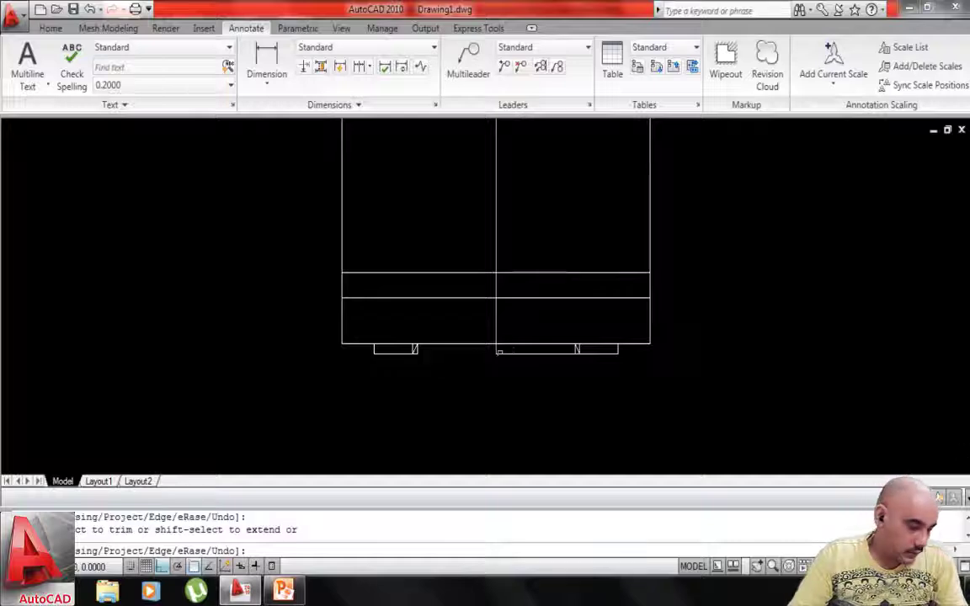
{"action": "type", "text": "u"}
{"action": "key", "text": "Return"}
{"action": "scroll", "coordinate": [467, 358], "scroll_direction": "up", "scroll_amount": 5}
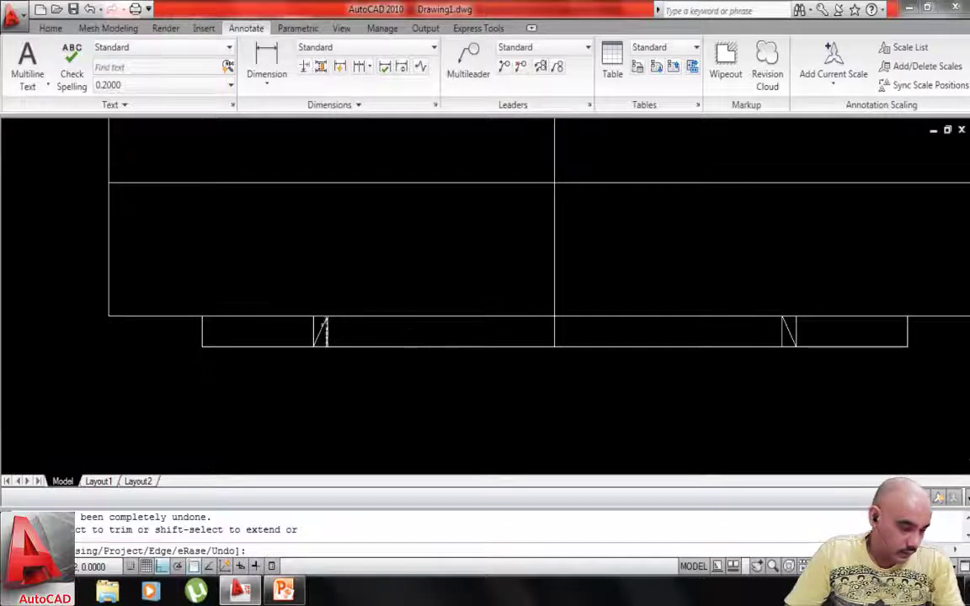
{"action": "key", "text": "Escape"}
Delete the outer vertical line of the base's left strip and the inner vertical line beside the right diagonal, leaving the sloped recess edges.
{"action": "left_click", "coordinate": [314, 330]}
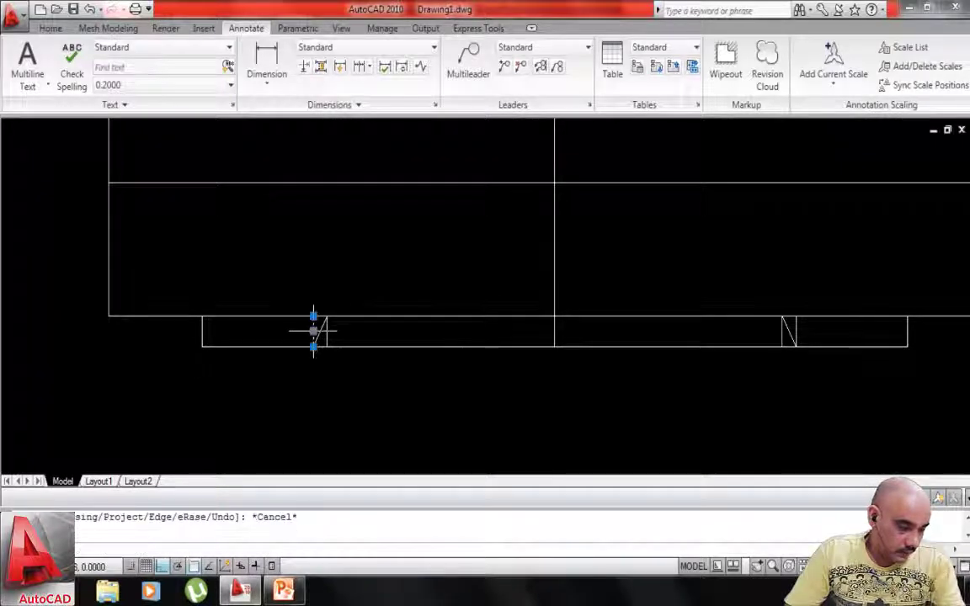
{"action": "key", "text": "Delete"}
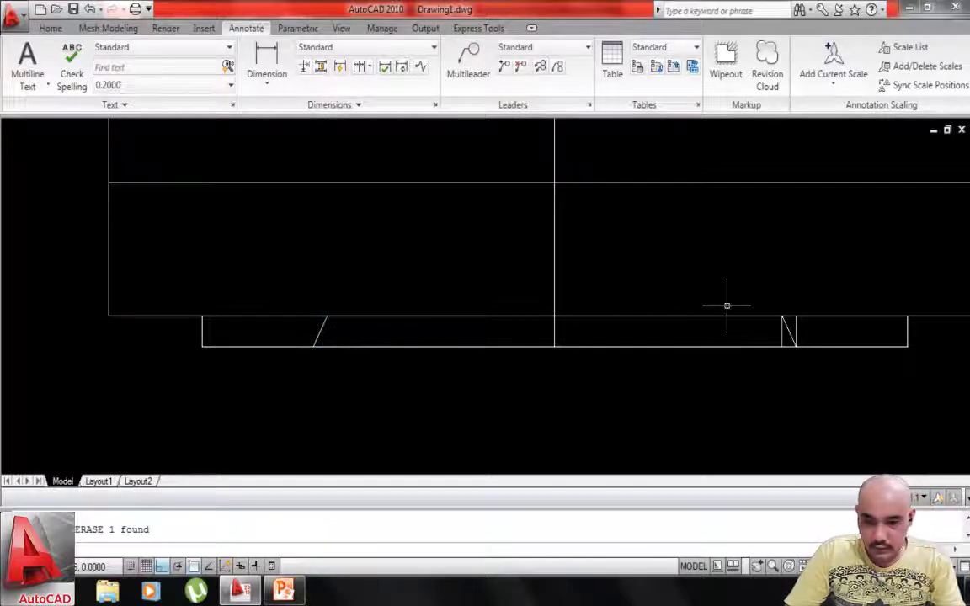
{"action": "left_click", "coordinate": [782, 331]}
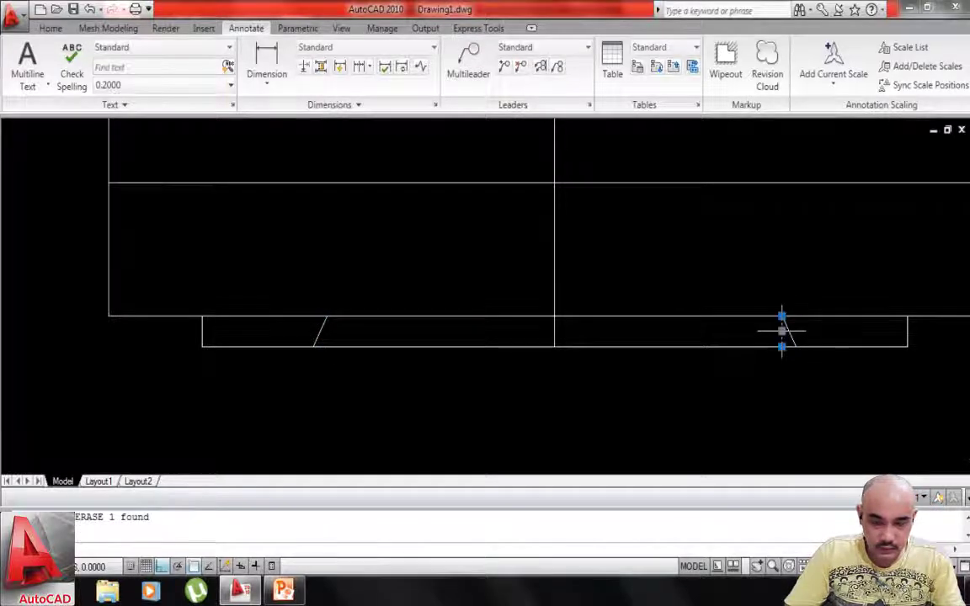
{"action": "key", "text": "Delete"}
Examine the sloped base recess in the end view and compare it with the dimensioned front view.
{"action": "scroll", "coordinate": [696, 374], "scroll_direction": "down", "scroll_amount": 4}
{"action": "scroll", "coordinate": [598, 389], "scroll_direction": "up", "scroll_amount": 4}
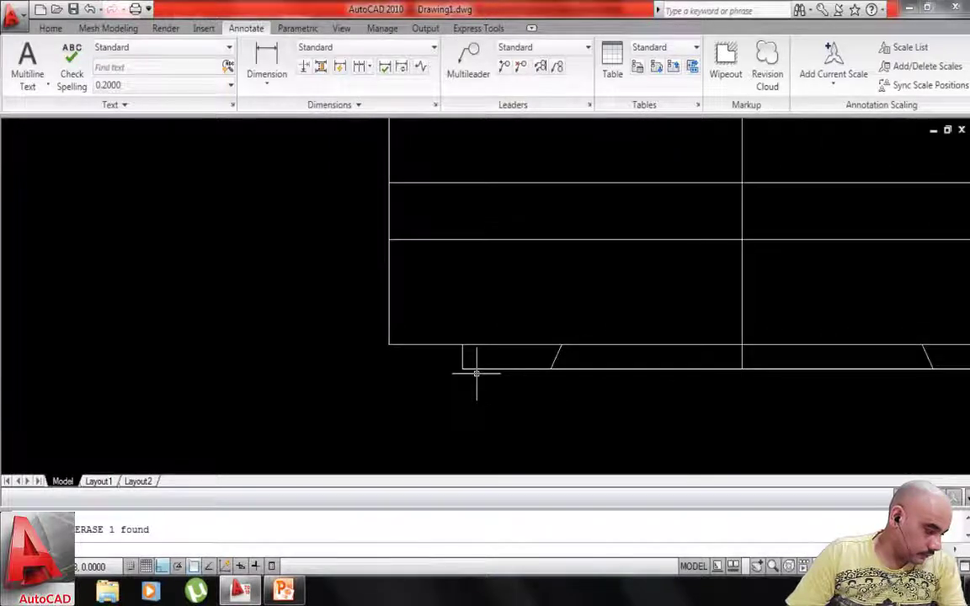
{"action": "scroll", "coordinate": [467, 347], "scroll_direction": "up", "scroll_amount": 2}
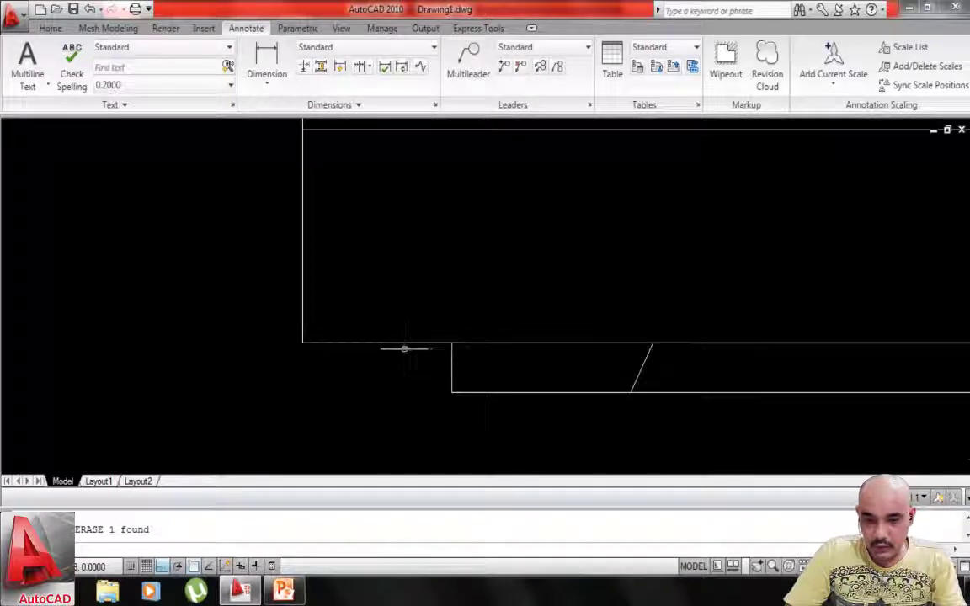
{"action": "scroll", "coordinate": [405, 346], "scroll_direction": "down", "scroll_amount": 3}
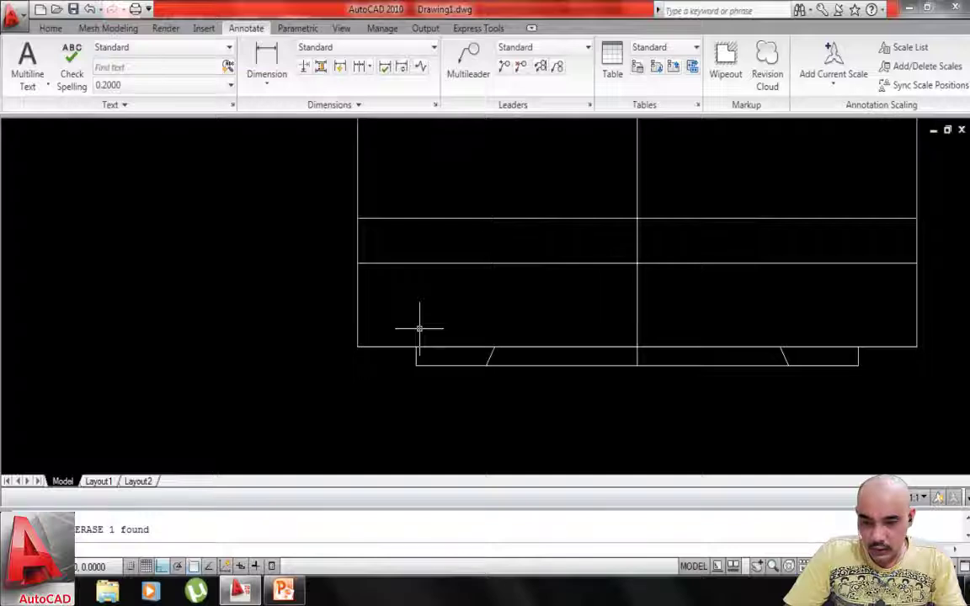
{"action": "mouse_move", "coordinate": [487, 326]}
{"action": "middle_mouse_down"}
{"action": "mouse_move", "coordinate": [487, 338]}
{"action": "mouse_move", "coordinate": [467, 337]}
{"action": "middle_mouse_up"}
{"action": "scroll", "coordinate": [443, 315], "scroll_direction": "down", "scroll_amount": 6}
{"action": "scroll", "coordinate": [469, 336], "scroll_direction": "up", "scroll_amount": 3}
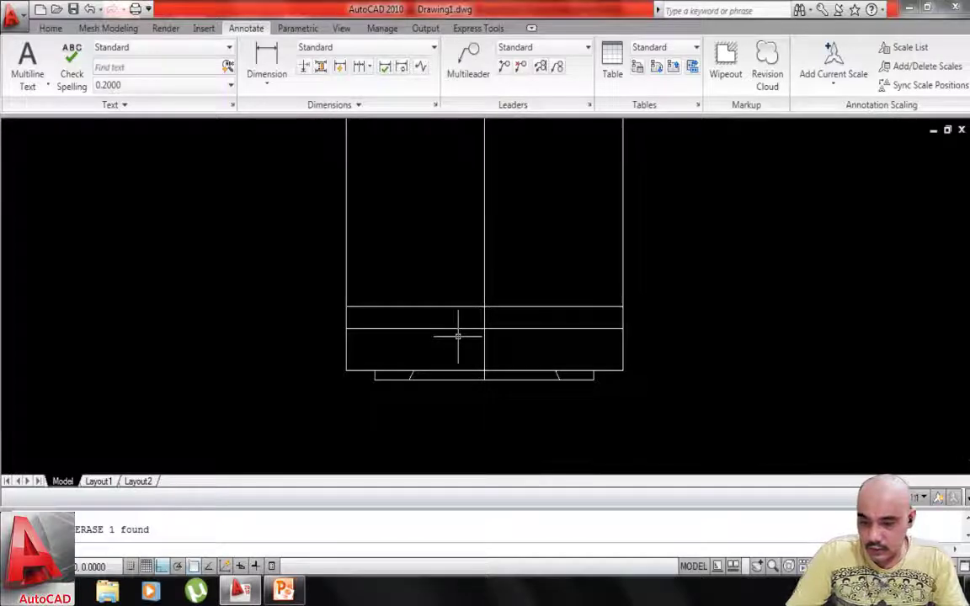
{"action": "scroll", "coordinate": [458, 336], "scroll_direction": "down", "scroll_amount": 5}
{"action": "middle_click_drag", "start_coordinate": [478, 333], "coordinate": [457, 336]}
{"action": "scroll", "coordinate": [799, 316], "scroll_direction": "up", "scroll_amount": 4}
{"action": "scroll", "coordinate": [721, 331], "scroll_direction": "down", "scroll_amount": 2}
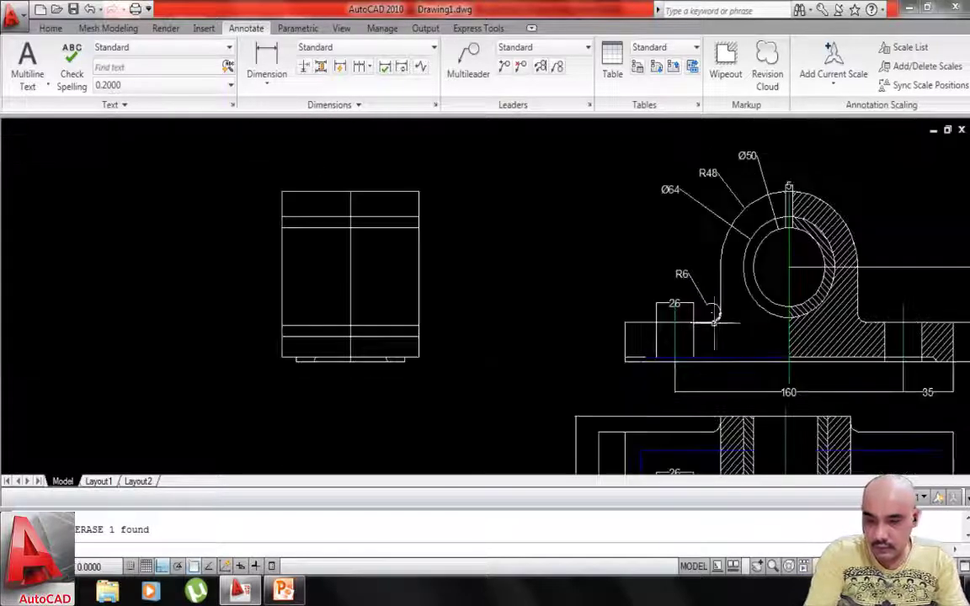
{"action": "middle_click_drag", "start_coordinate": [714, 319], "coordinate": [598, 310]}
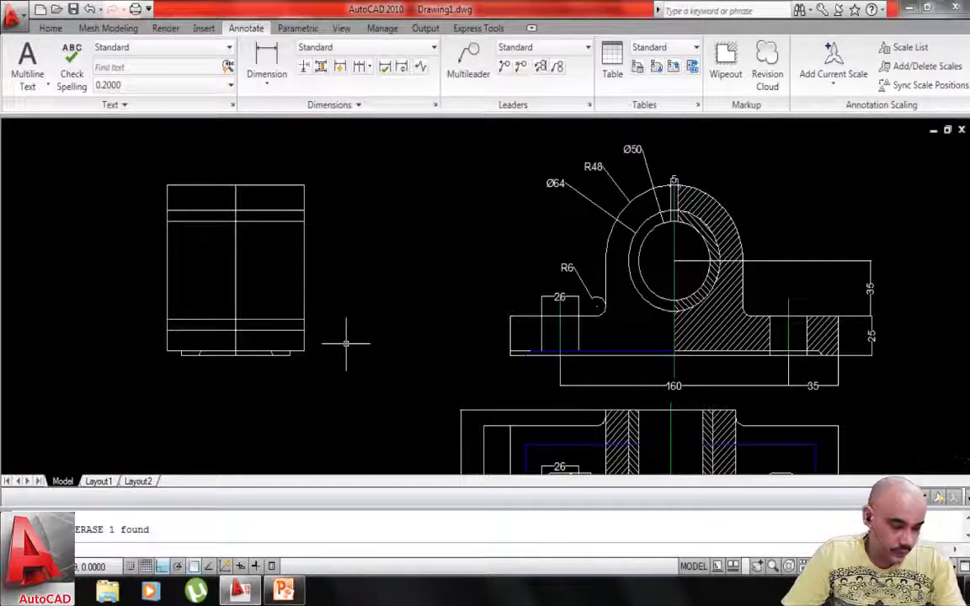
{"action": "scroll", "coordinate": [345, 344], "scroll_direction": "up", "scroll_amount": 2}
{"action": "scroll", "coordinate": [345, 343], "scroll_direction": "down", "scroll_amount": 3}
{"action": "scroll", "coordinate": [222, 280], "scroll_direction": "up", "scroll_amount": 5}
{"action": "type", "text": "h"}
{"action": "key", "text": "Return"}
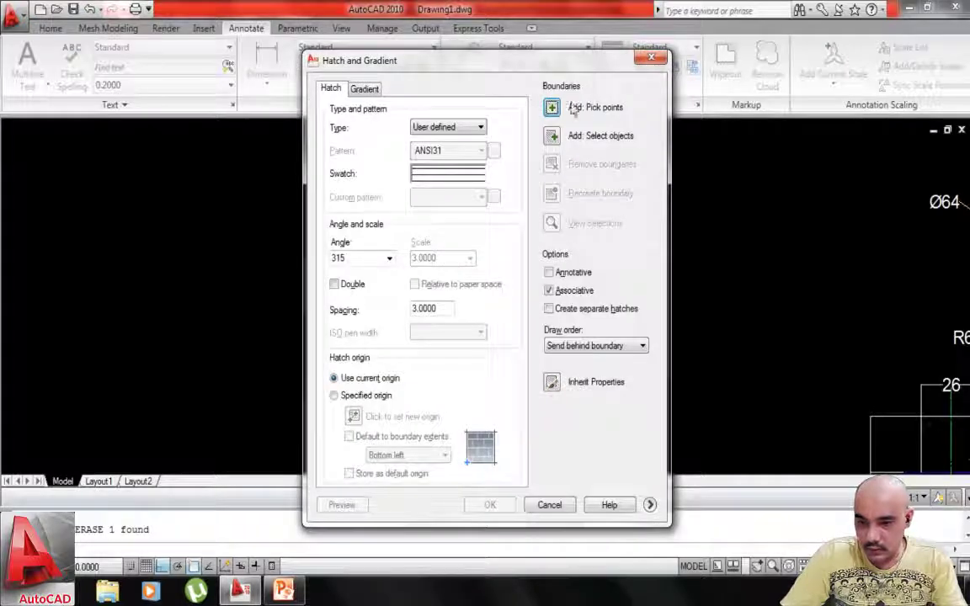
{"action": "left_click", "coordinate": [376, 257]}
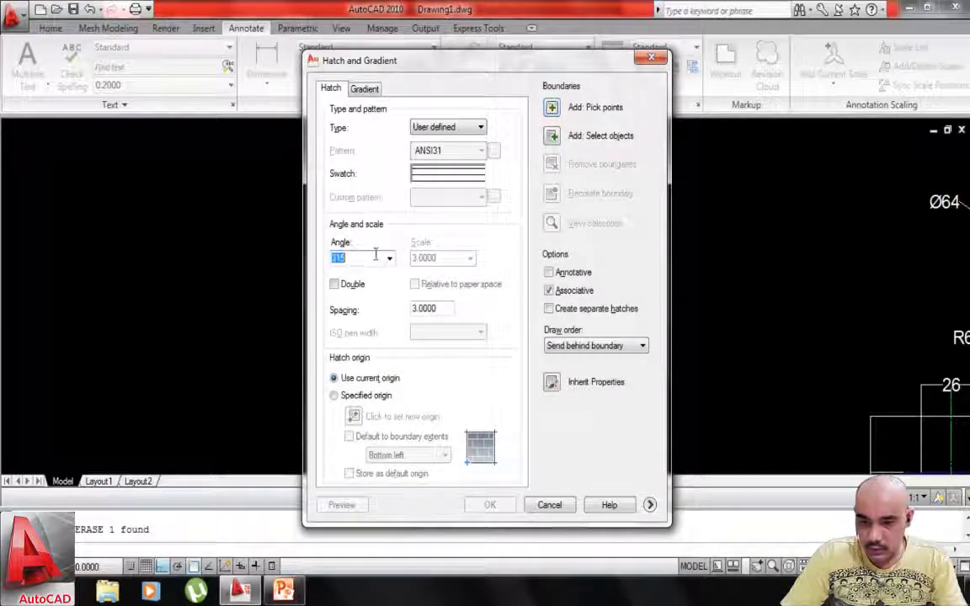
{"action": "type", "text": "445"}
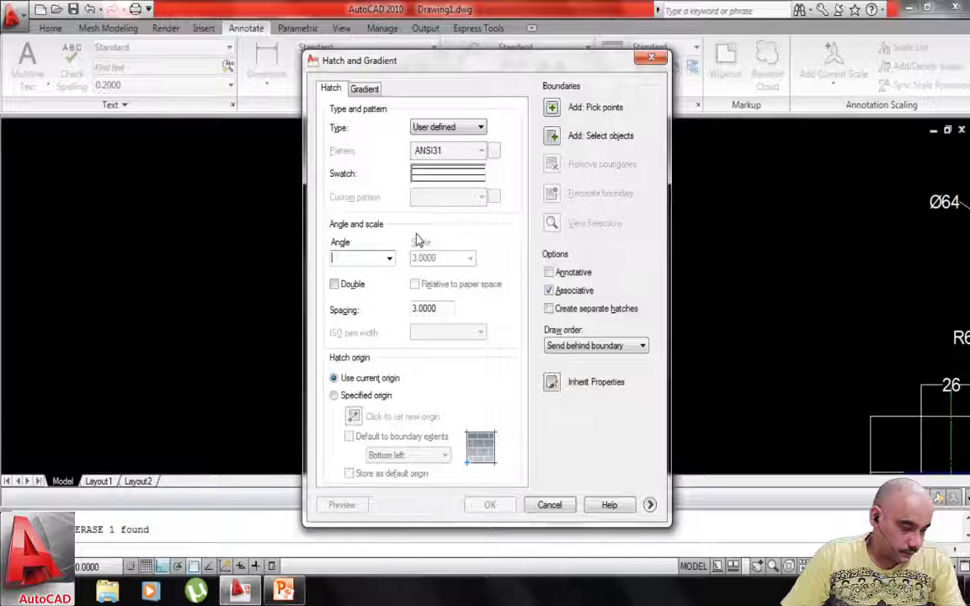
{"action": "type", "text": "45"}
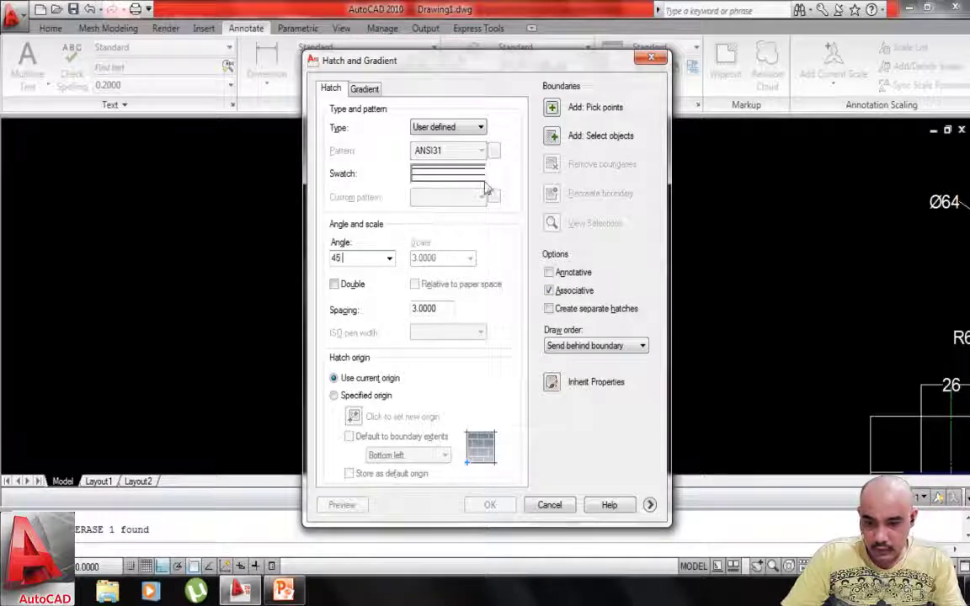
{"action": "left_click", "coordinate": [553, 110]}
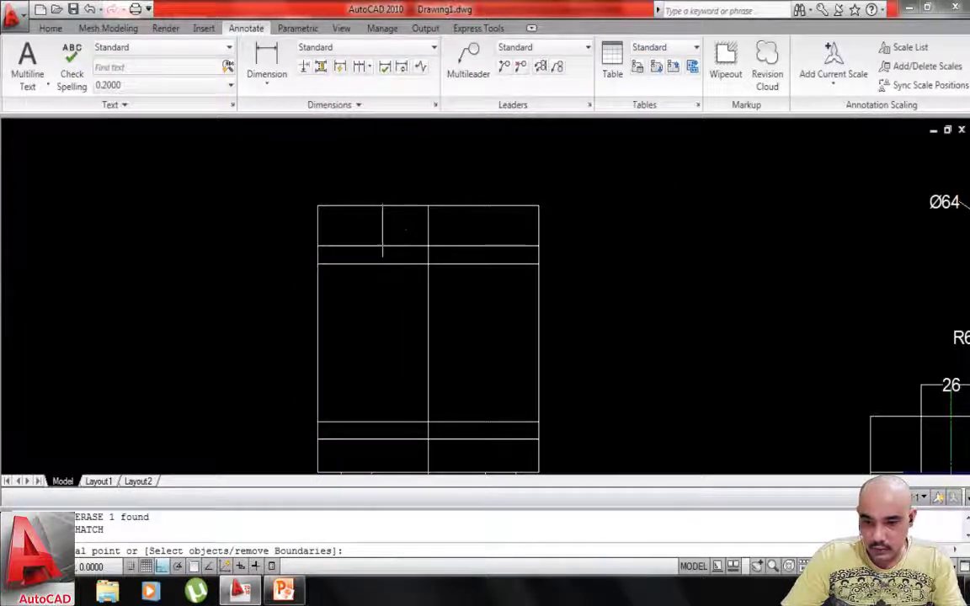
{"action": "left_click", "coordinate": [381, 226]}
{"action": "left_click", "coordinate": [473, 223]}
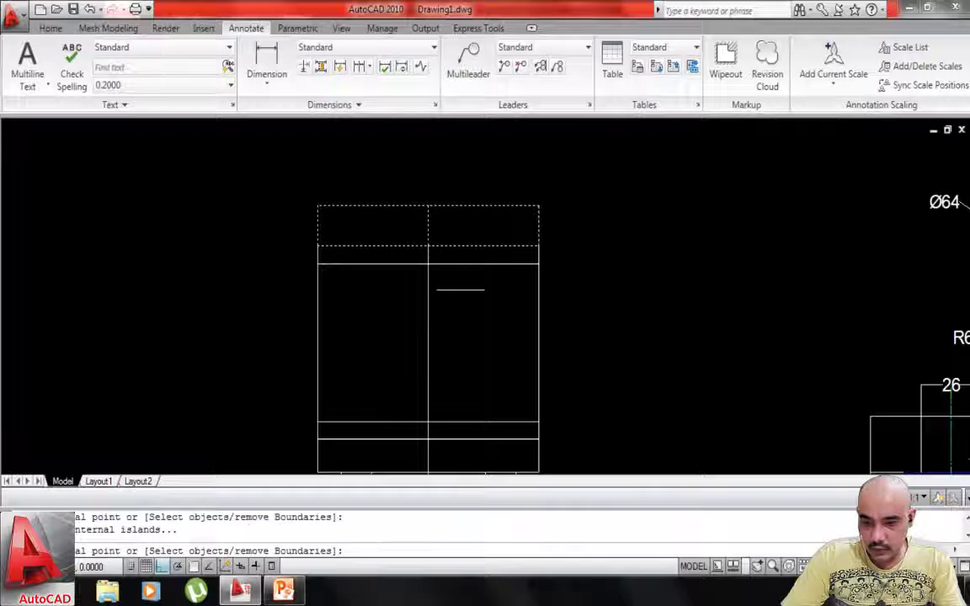
{"action": "key", "text": "Escape"}
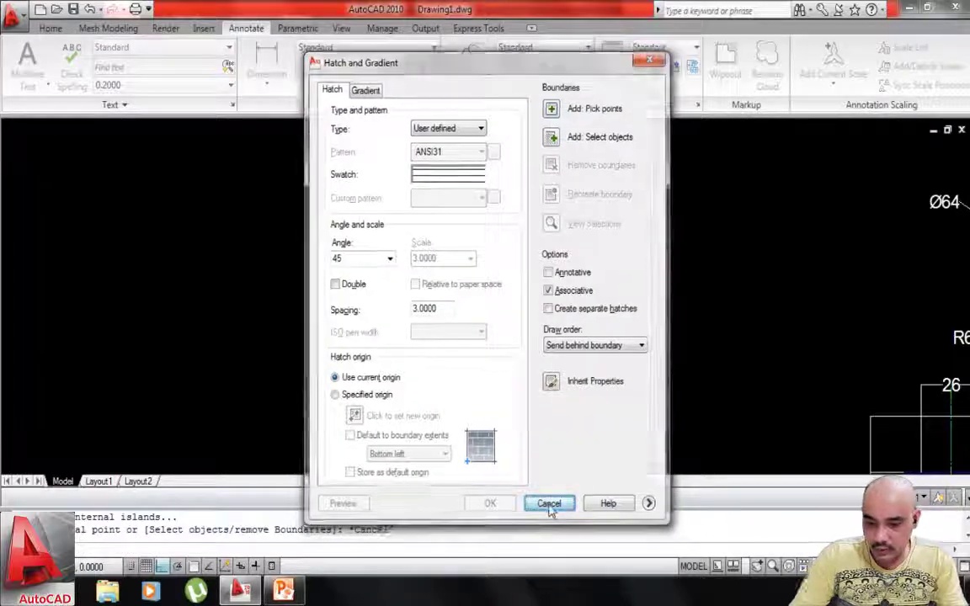
{"action": "left_click", "coordinate": [549, 504]}
Hatch the uppermost and lowermost housing bands in the end view's left half with the user-defined pattern at 315 degrees, spacing 3.
{"action": "key", "text": "Return"}
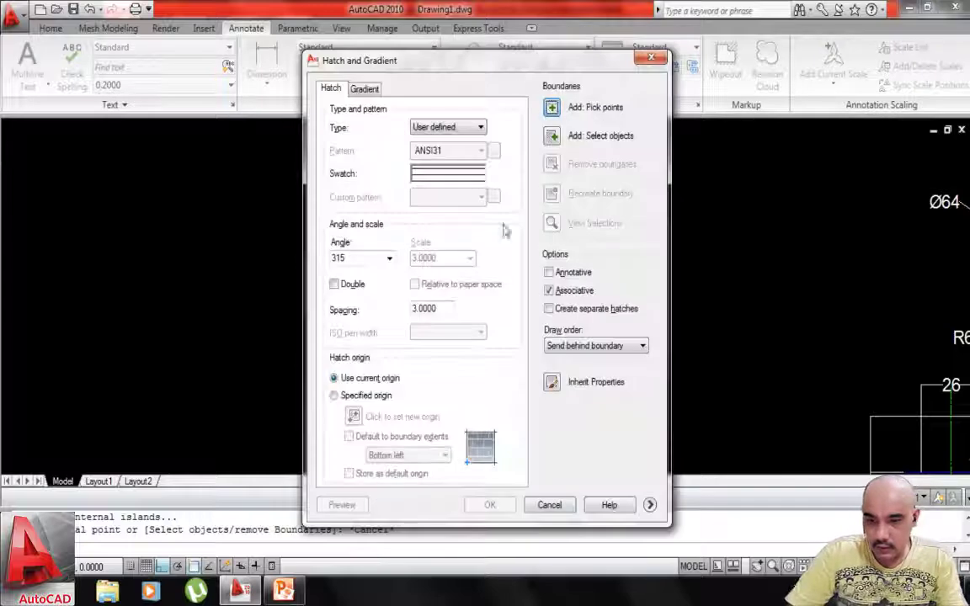
{"action": "left_click", "coordinate": [555, 111]}
{"action": "left_click", "coordinate": [368, 221]}
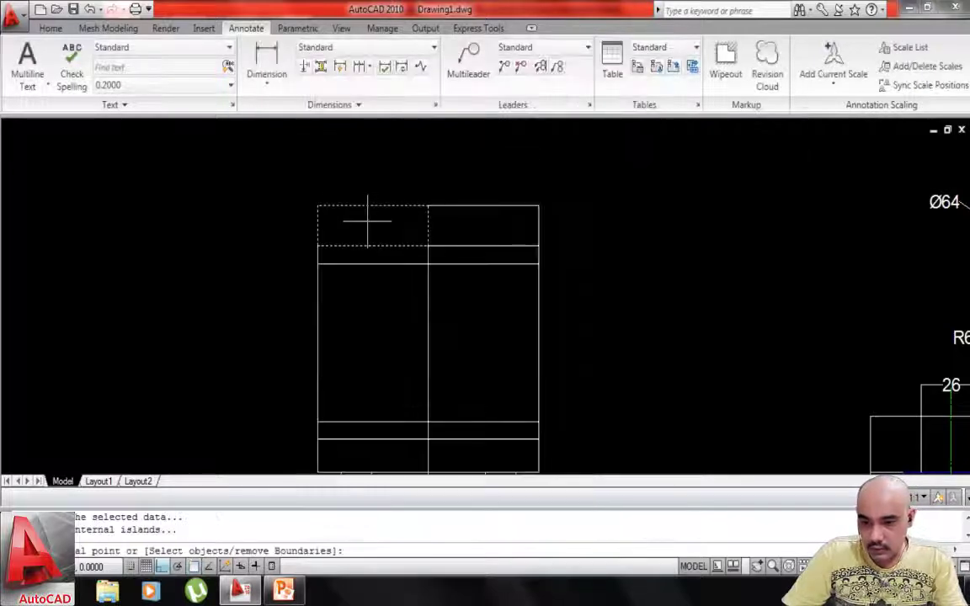
{"action": "mouse_move", "coordinate": [379, 318]}
{"action": "middle_mouse_down"}
{"action": "mouse_move", "coordinate": [390, 260]}
{"action": "mouse_move", "coordinate": [390, 270]}
{"action": "middle_mouse_up"}
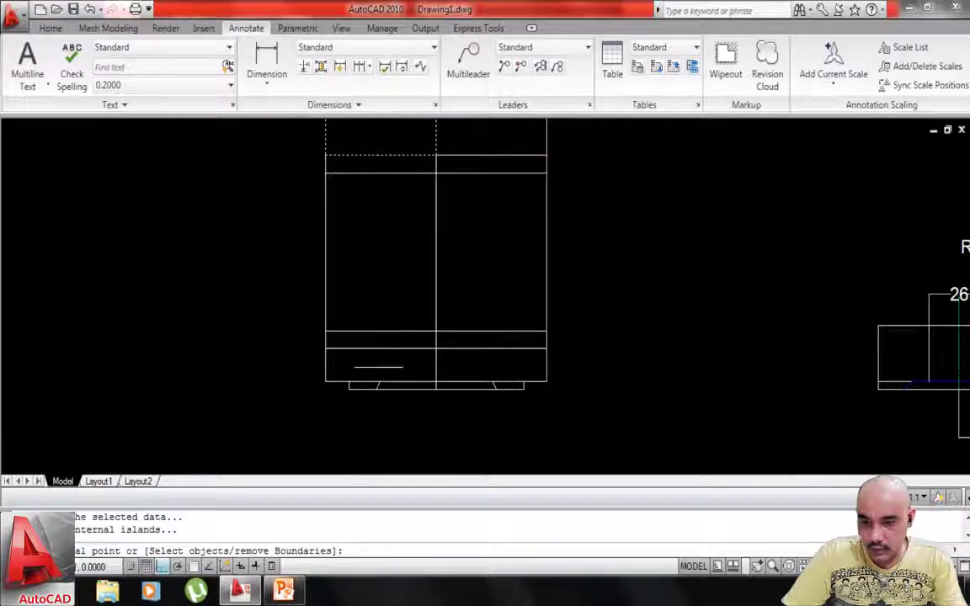
{"action": "left_click", "coordinate": [378, 357]}
{"action": "middle_click_drag", "start_coordinate": [380, 349], "coordinate": [386, 411]}
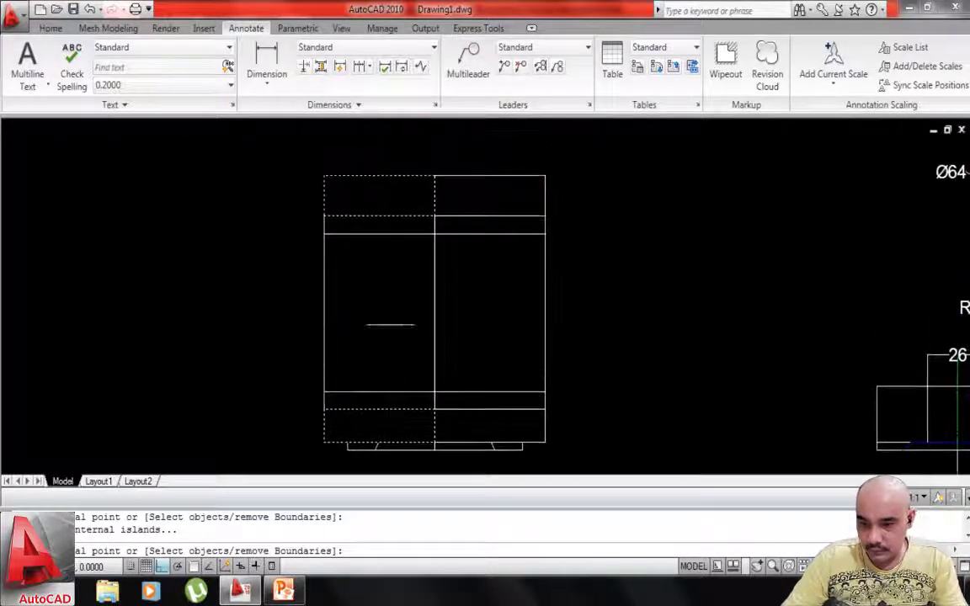
{"action": "key", "text": "Return"}
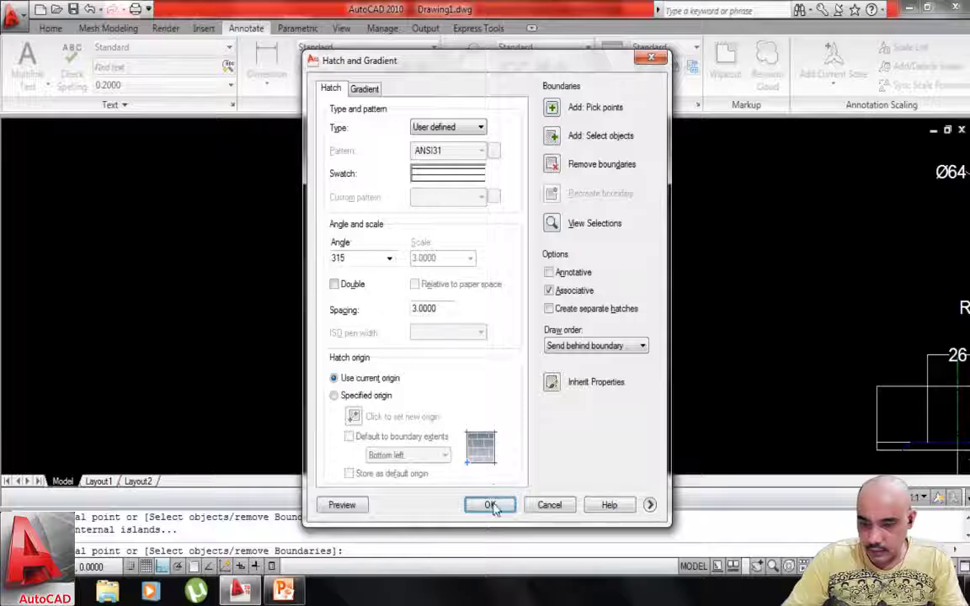
{"action": "left_click", "coordinate": [491, 505]}
Hatch the two narrow bush bands in the end view's left half with the user-defined pattern at -45 degrees, spacing 3.
{"action": "key", "text": "Return"}
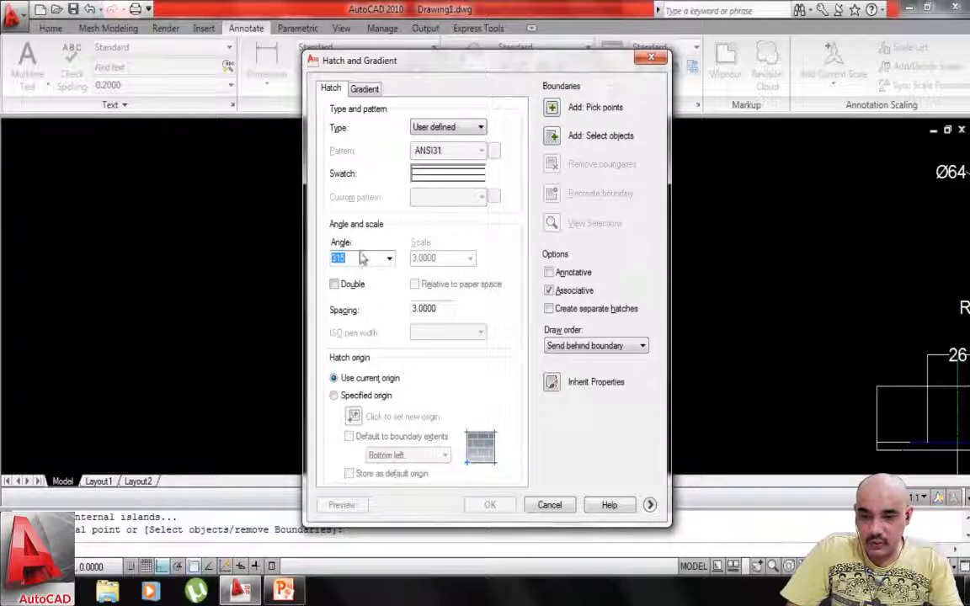
{"action": "type", "text": "45"}
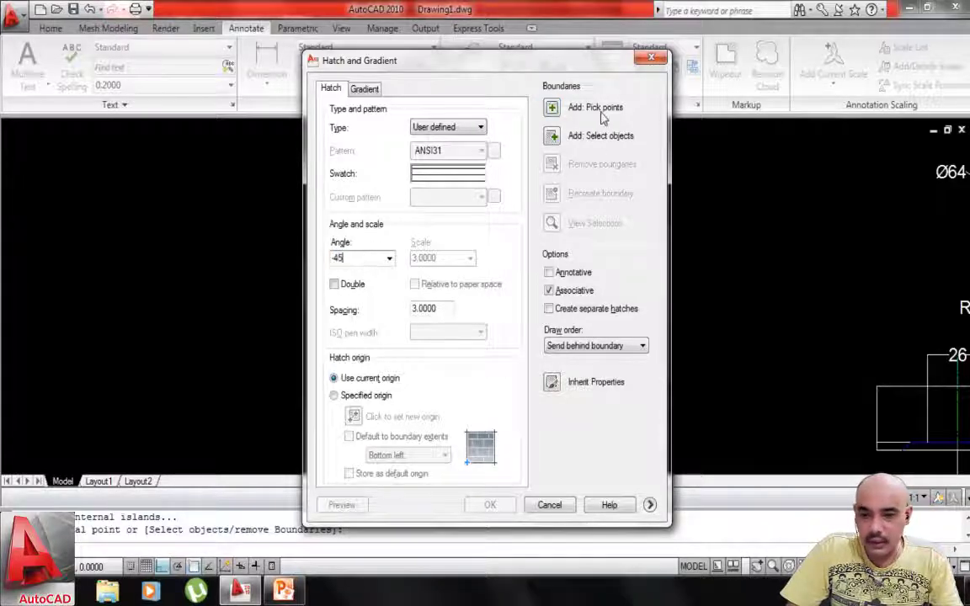
{"action": "left_click", "coordinate": [552, 109]}
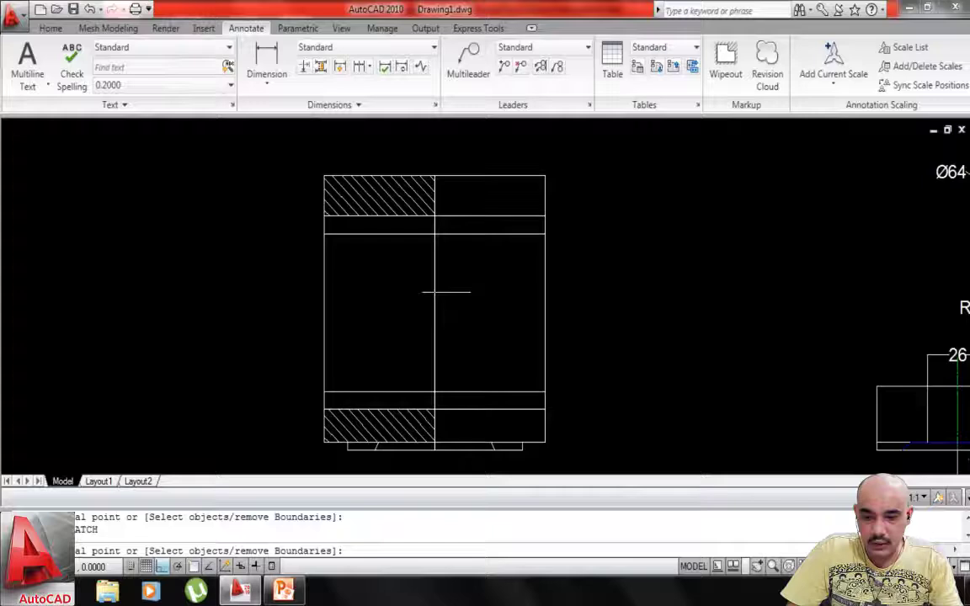
{"action": "left_click", "coordinate": [395, 396]}
{"action": "key", "text": "Return"}
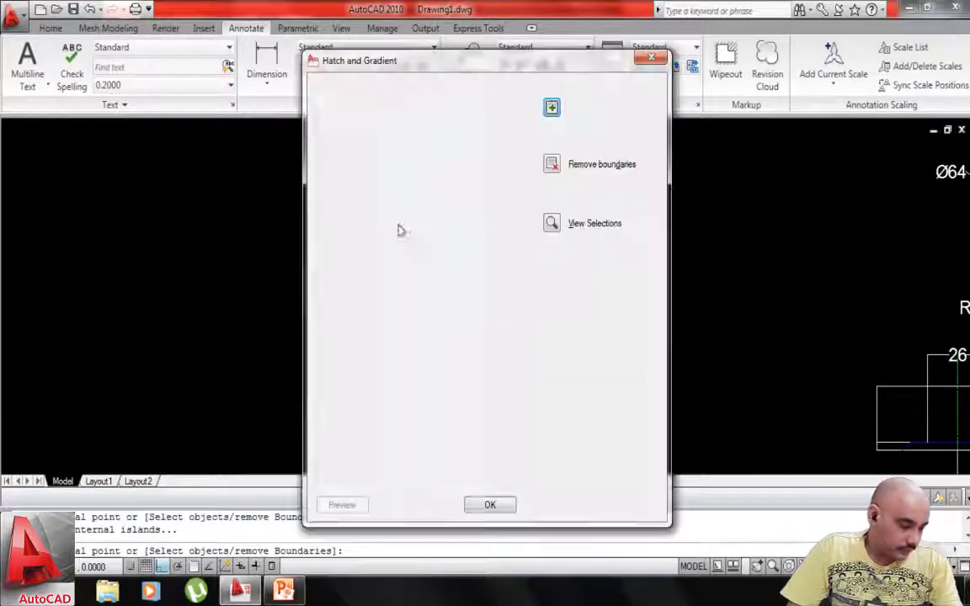
{"action": "left_click", "coordinate": [488, 505]}
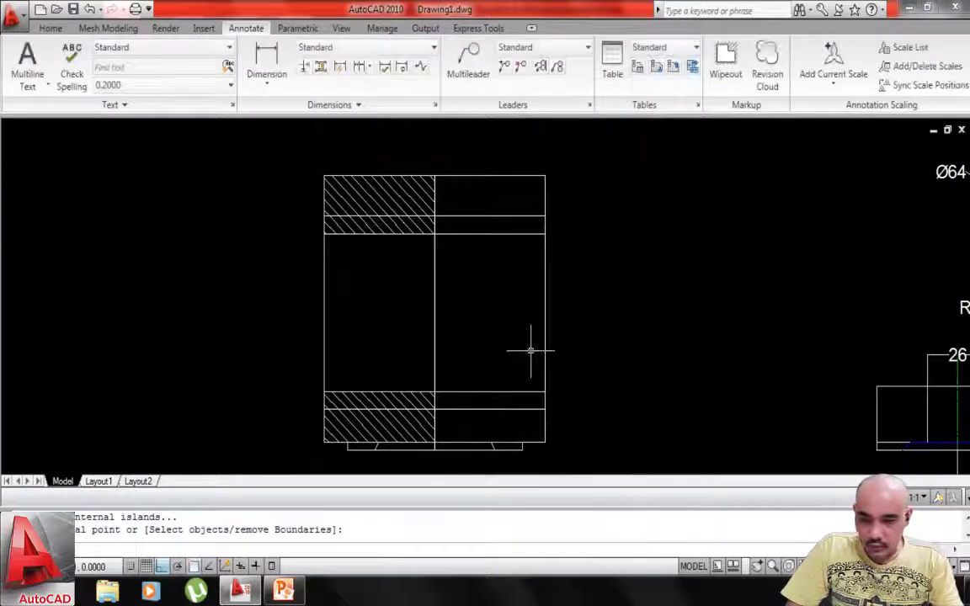
Change the bush bands' hatch angle to 45 degrees.
{"action": "double_click", "coordinate": [388, 221]}
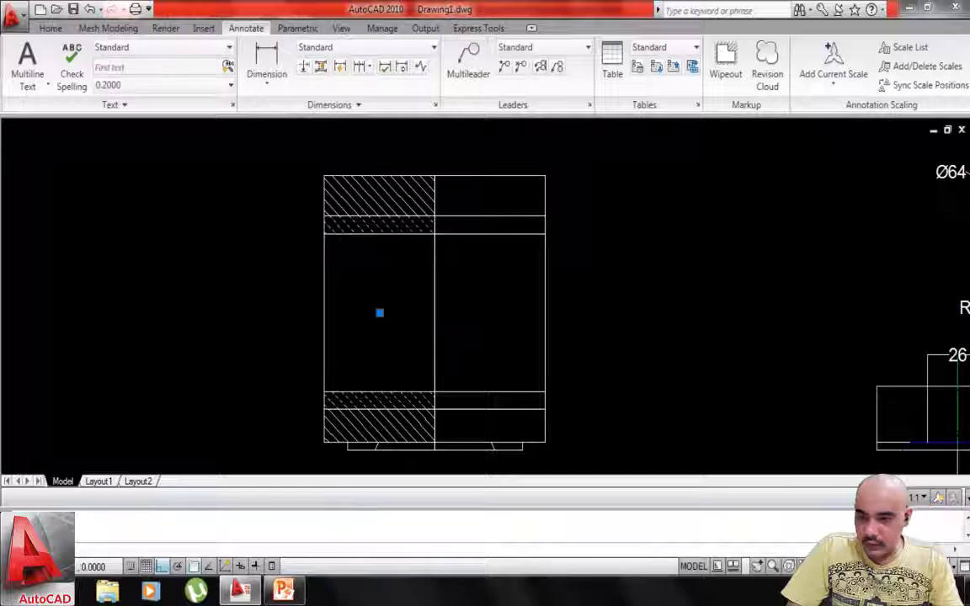
{"action": "double_click", "coordinate": [364, 257]}
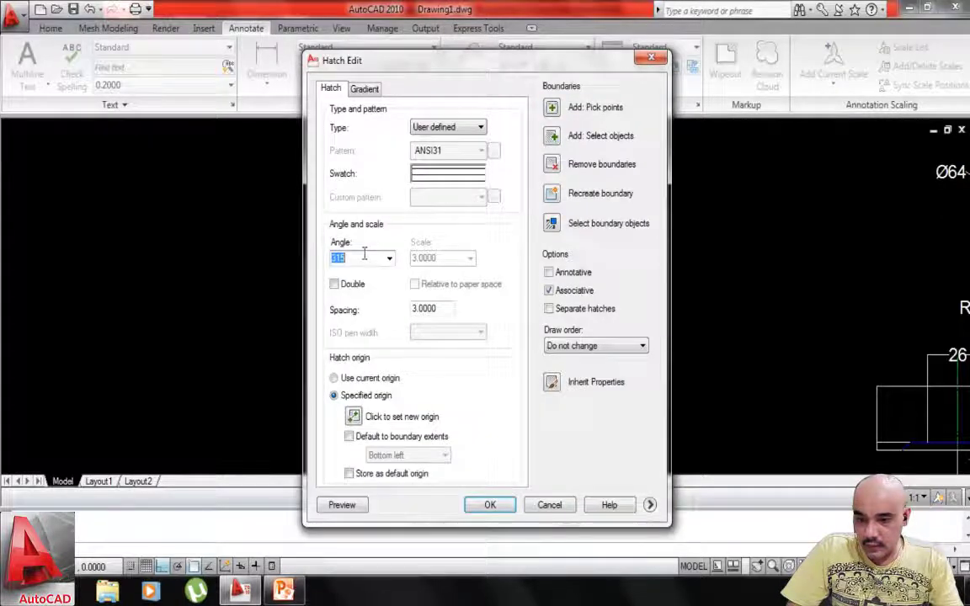
{"action": "type", "text": "45"}
{"action": "key", "text": "Return"}
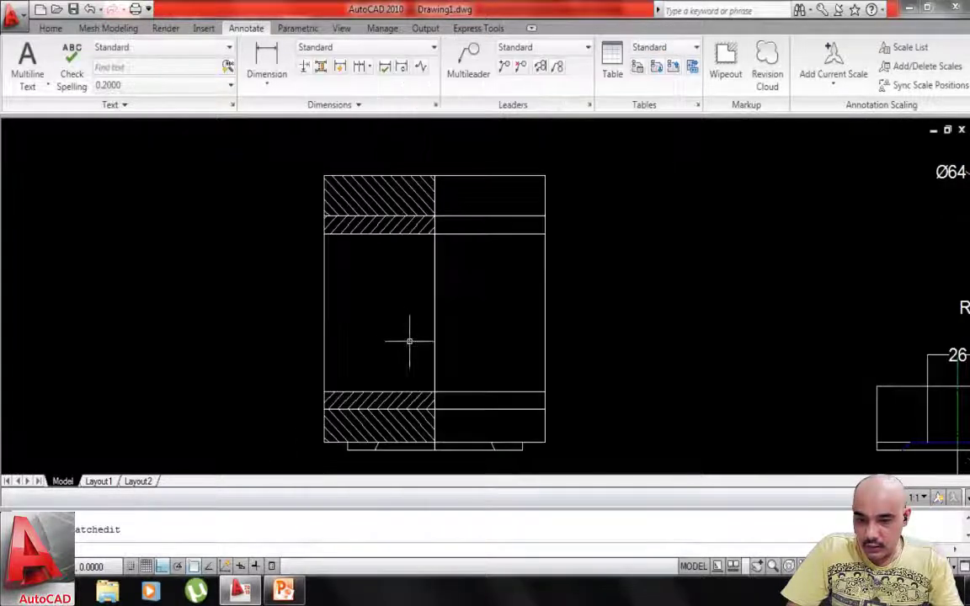
{"action": "key", "text": "Escape"}
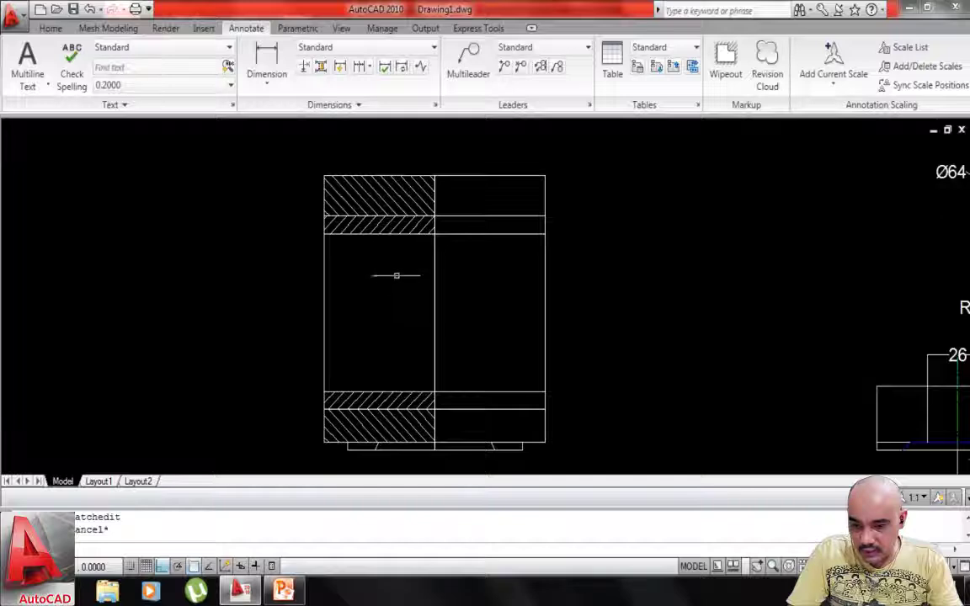
Add a horizontal linear dimension for the overall housing width above the end view.
{"action": "middle_click_drag", "start_coordinate": [437, 340], "coordinate": [410, 277]}
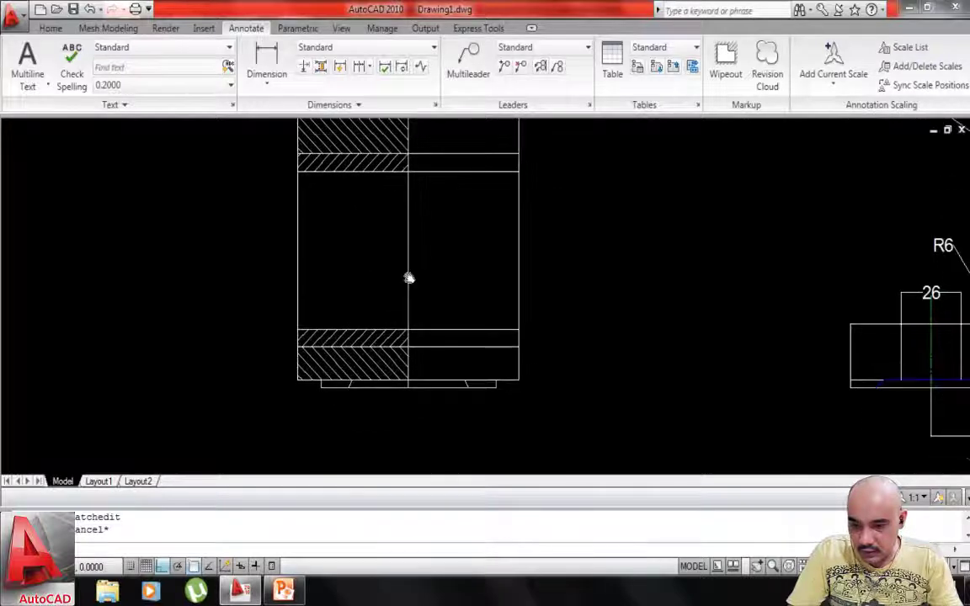
{"action": "scroll", "coordinate": [421, 359], "scroll_direction": "up", "scroll_amount": 2}
{"action": "middle_click_drag", "start_coordinate": [432, 360], "coordinate": [427, 368]}
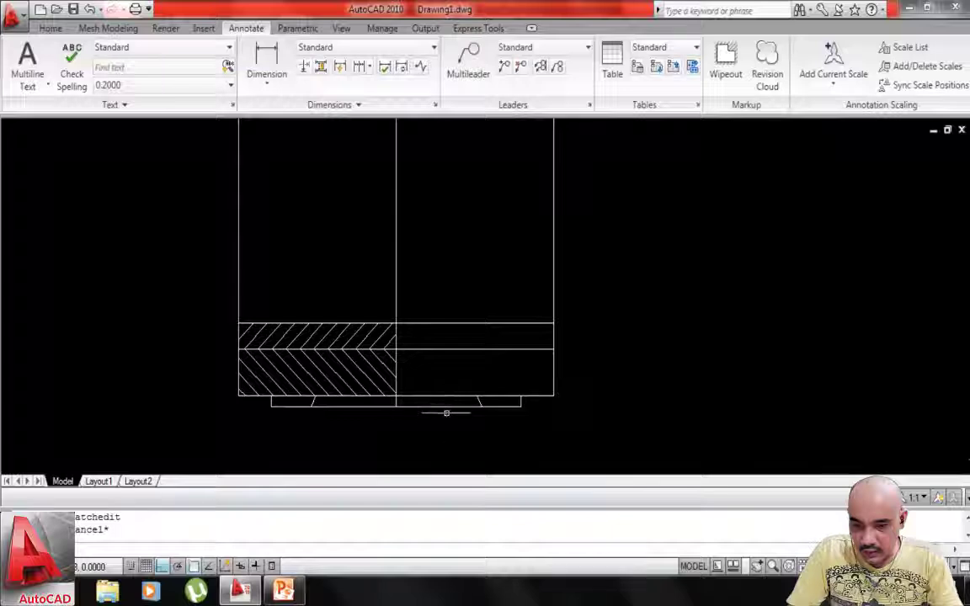
{"action": "scroll", "coordinate": [446, 412], "scroll_direction": "down", "scroll_amount": 2}
{"action": "middle_click_drag", "start_coordinate": [417, 387], "coordinate": [405, 376]}
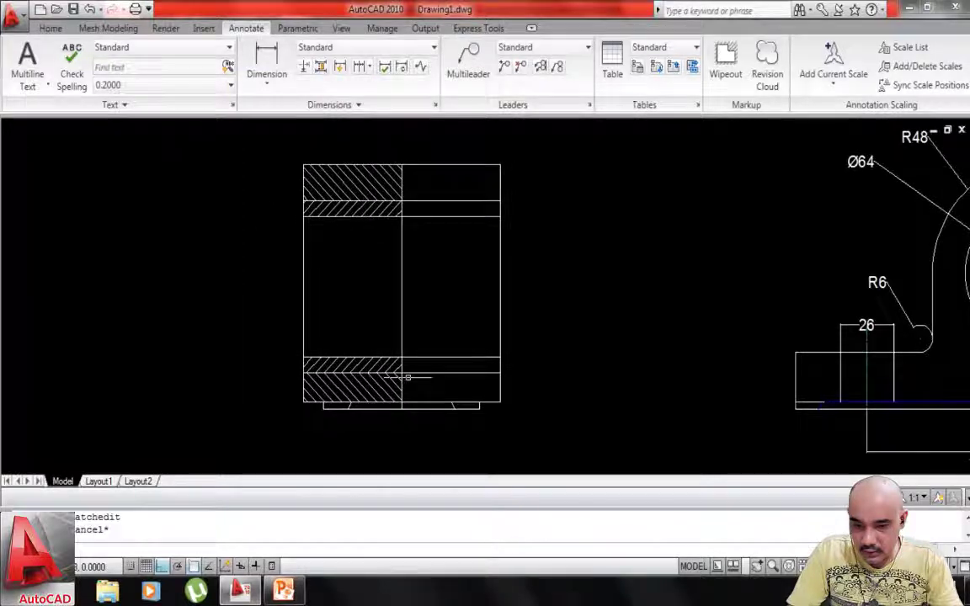
{"action": "left_click", "coordinate": [266, 59]}
{"action": "middle_click_drag", "start_coordinate": [294, 165], "coordinate": [295, 224]}
{"action": "left_click", "coordinate": [303, 224]}
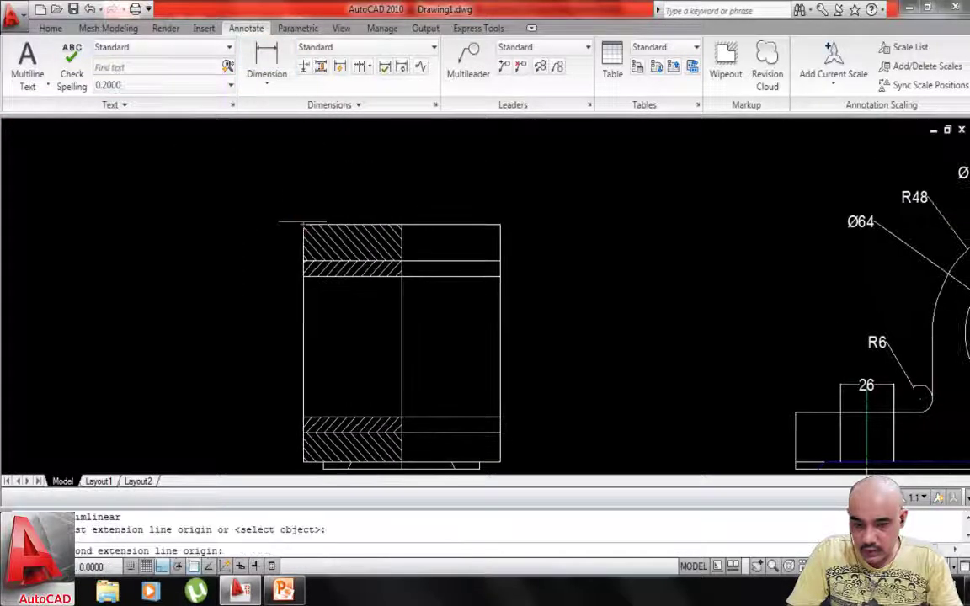
{"action": "left_click", "coordinate": [500, 223]}
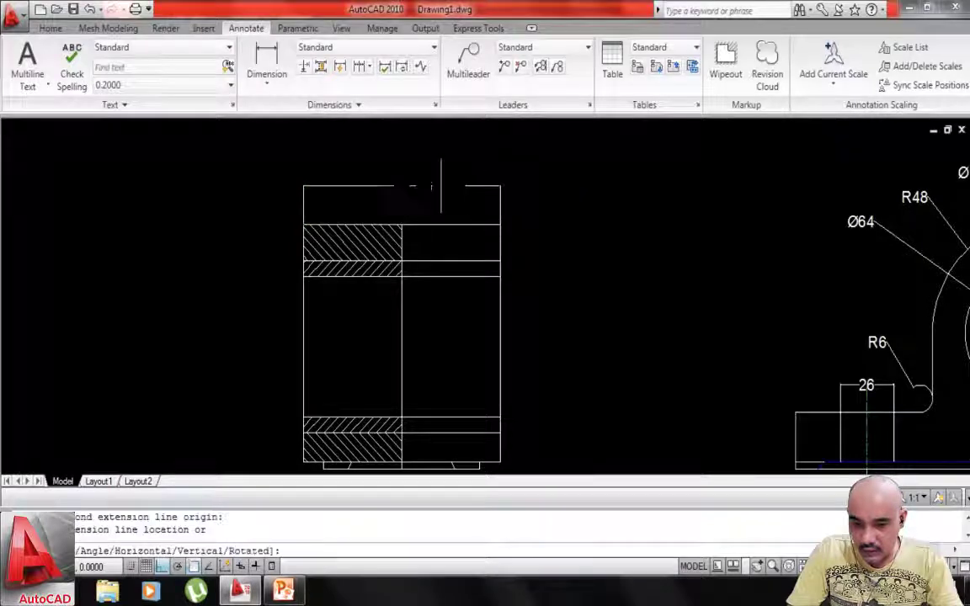
{"action": "left_click", "coordinate": [417, 178]}
Dimension the full width of the narrower base strip, placing the dimension below the end view.
{"action": "middle_click_drag", "start_coordinate": [427, 267], "coordinate": [419, 192]}
{"action": "key", "text": "space"}
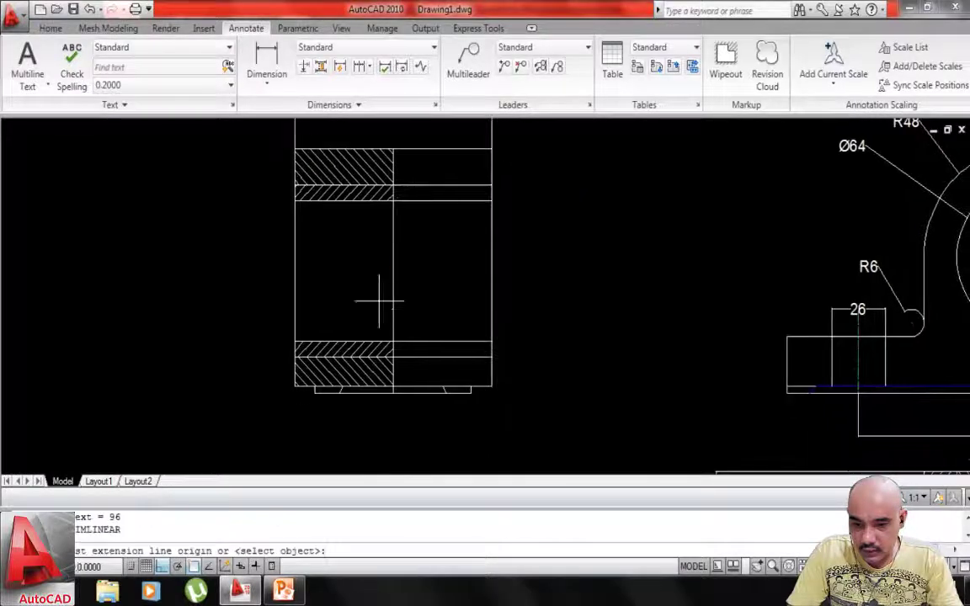
{"action": "left_click", "coordinate": [314, 392]}
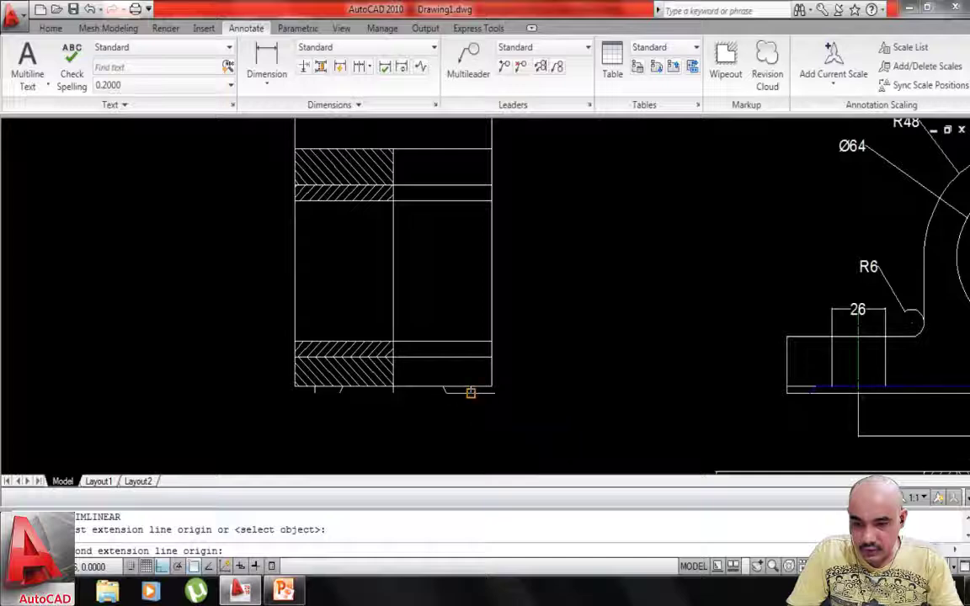
{"action": "left_click", "coordinate": [470, 391]}
{"action": "left_click", "coordinate": [408, 430]}
Dimension the left foot's bottom width, from the base strip's outer corner to the sloped recess edge in the end view.
{"action": "scroll", "coordinate": [370, 406], "scroll_direction": "up", "scroll_amount": 5}
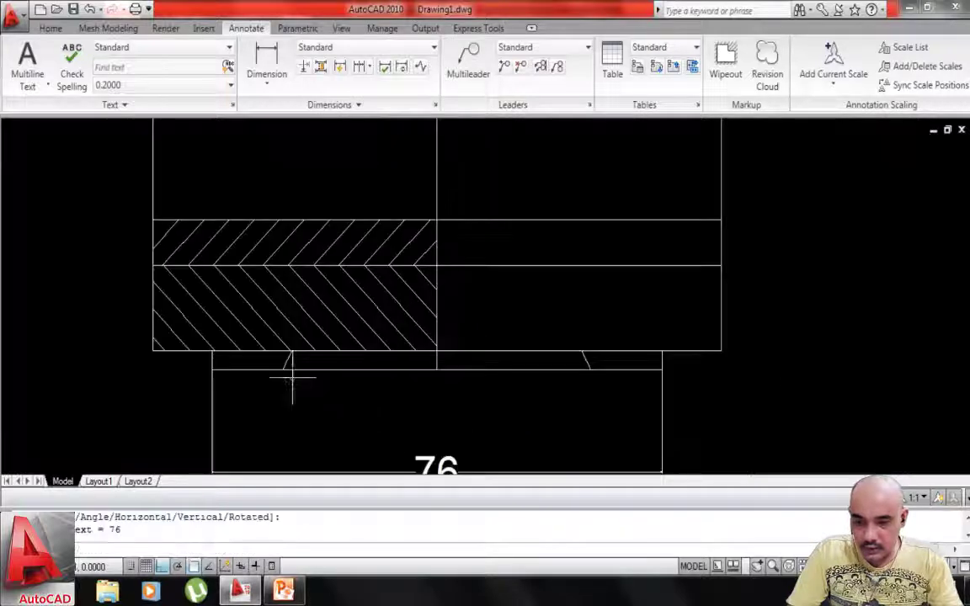
{"action": "key", "text": "space"}
{"action": "left_click", "coordinate": [211, 370]}
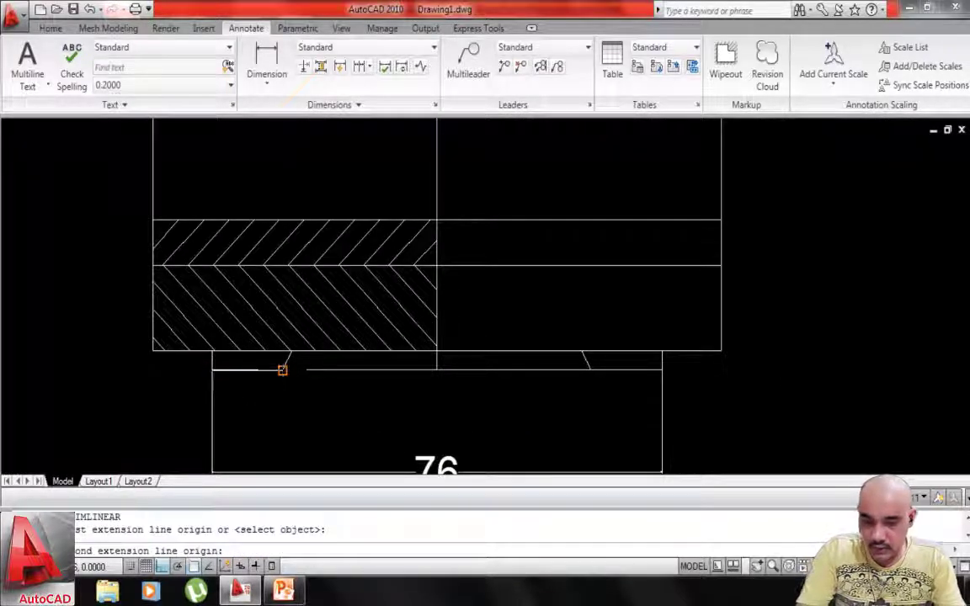
{"action": "left_click", "coordinate": [281, 371]}
{"action": "left_click", "coordinate": [271, 421]}
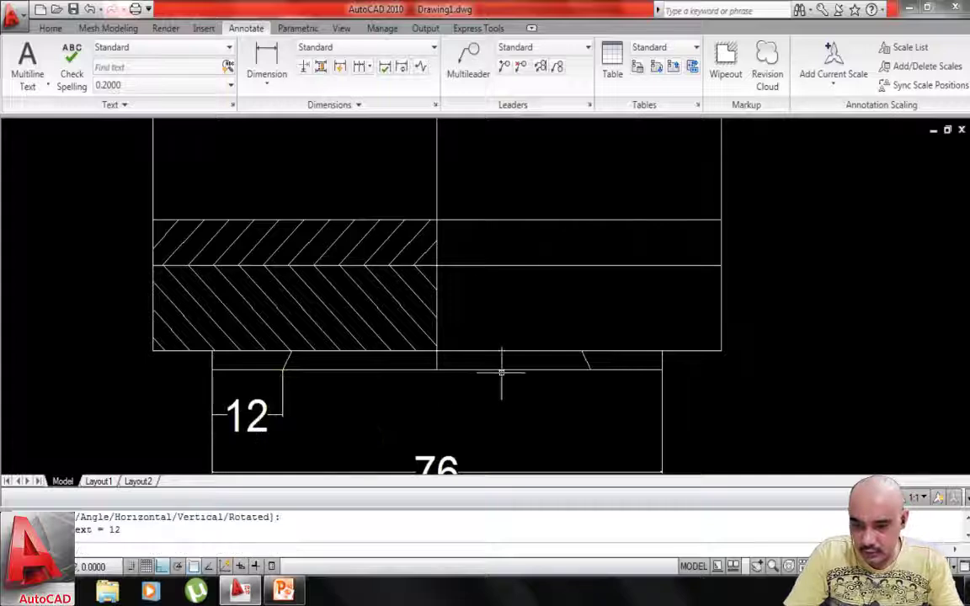
Add a vertical dimension for the base strip's height, placed beyond the end view's right side.
{"action": "key", "text": "space"}
{"action": "left_click", "coordinate": [661, 371]}
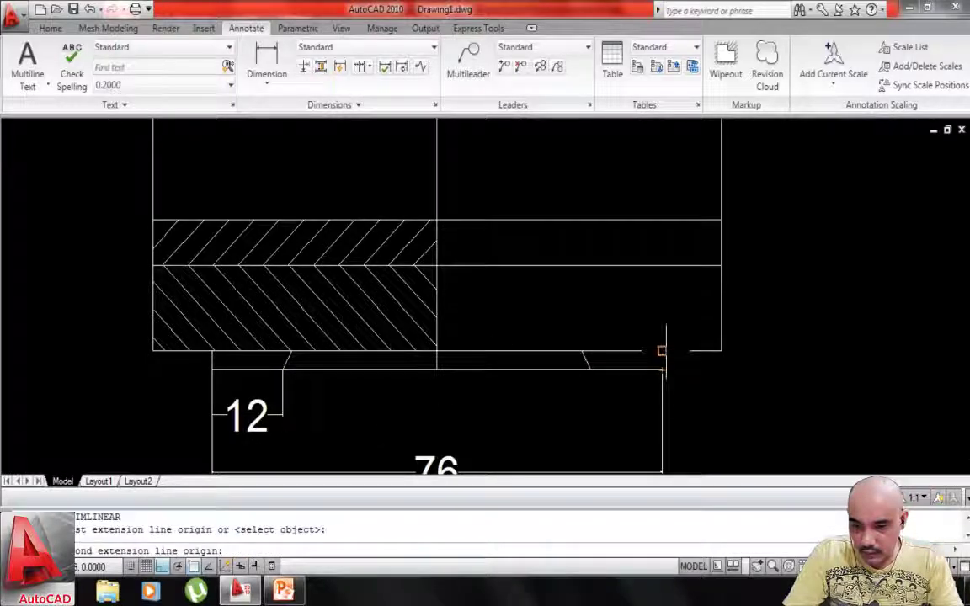
{"action": "left_click", "coordinate": [662, 350]}
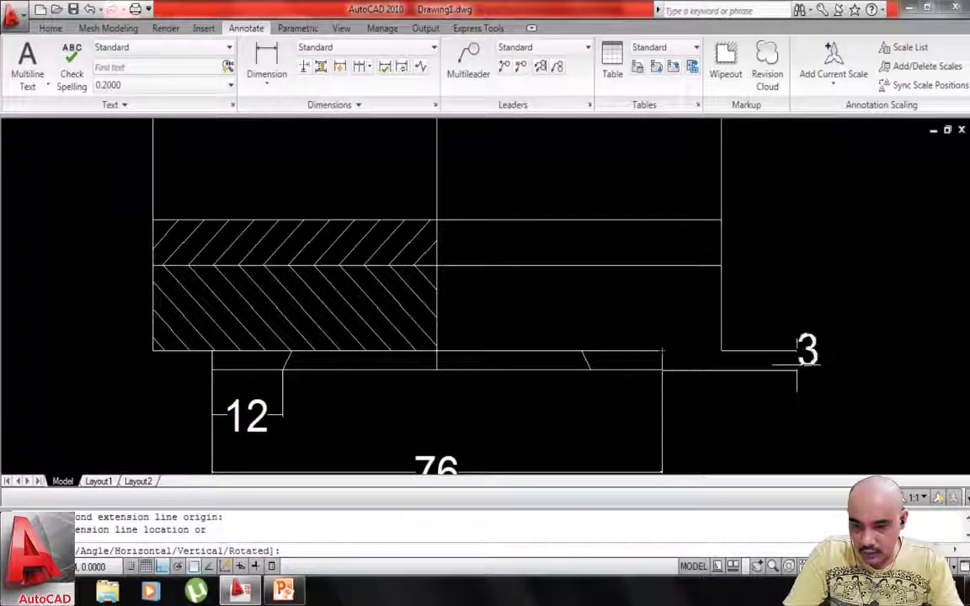
{"action": "left_click", "coordinate": [797, 361]}
Add a vertical dimension for the base recess depth at the left end of the front view.
{"action": "scroll", "coordinate": [819, 373], "scroll_direction": "down", "scroll_amount": 5}
{"action": "middle_click_drag", "start_coordinate": [819, 373], "coordinate": [462, 373]}
{"action": "scroll", "coordinate": [784, 325], "scroll_direction": "up", "scroll_amount": 5}
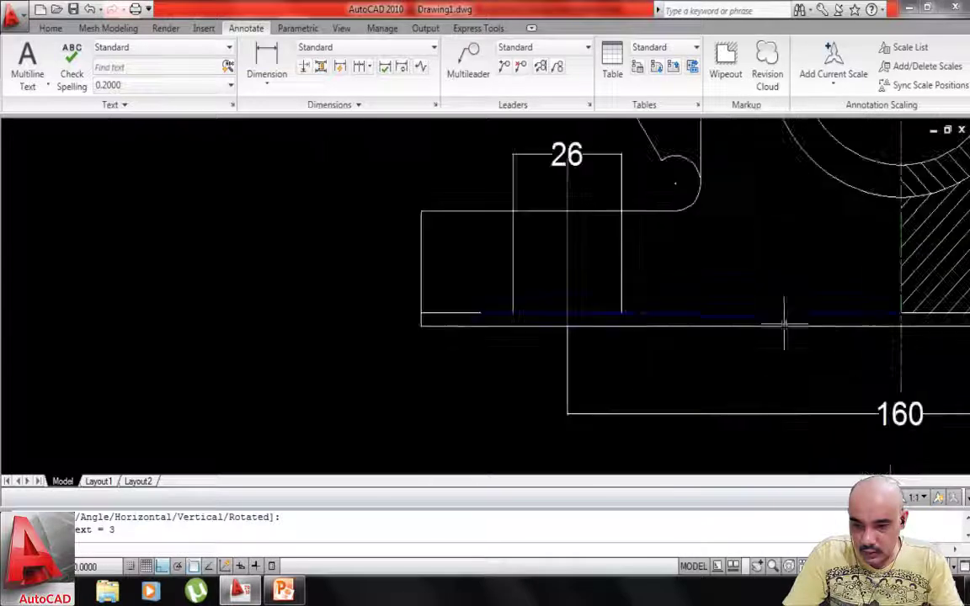
{"action": "scroll", "coordinate": [563, 356], "scroll_direction": "up", "scroll_amount": 3}
{"action": "key", "text": "Return"}
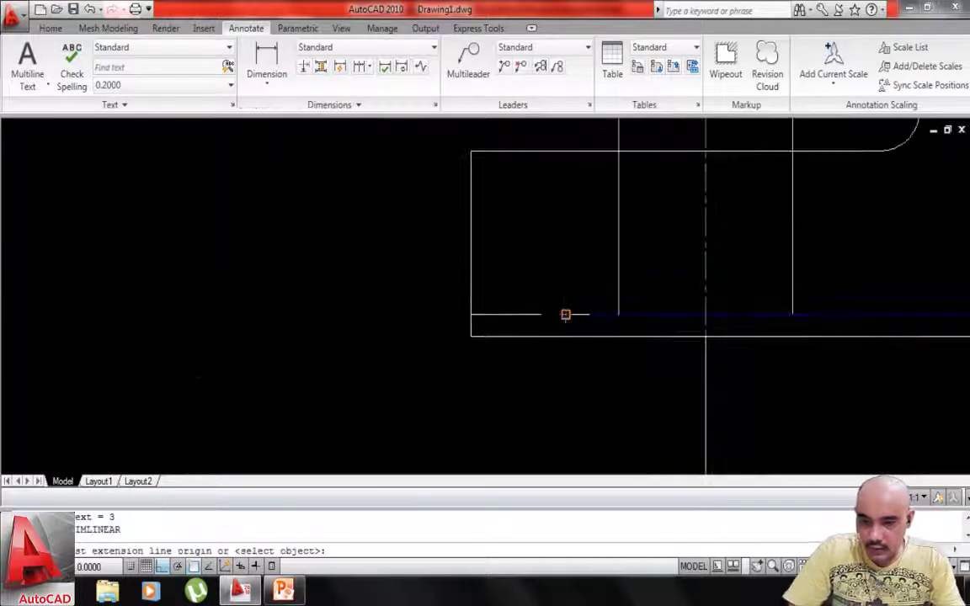
{"action": "left_click", "coordinate": [565, 314]}
{"action": "left_click", "coordinate": [470, 337]}
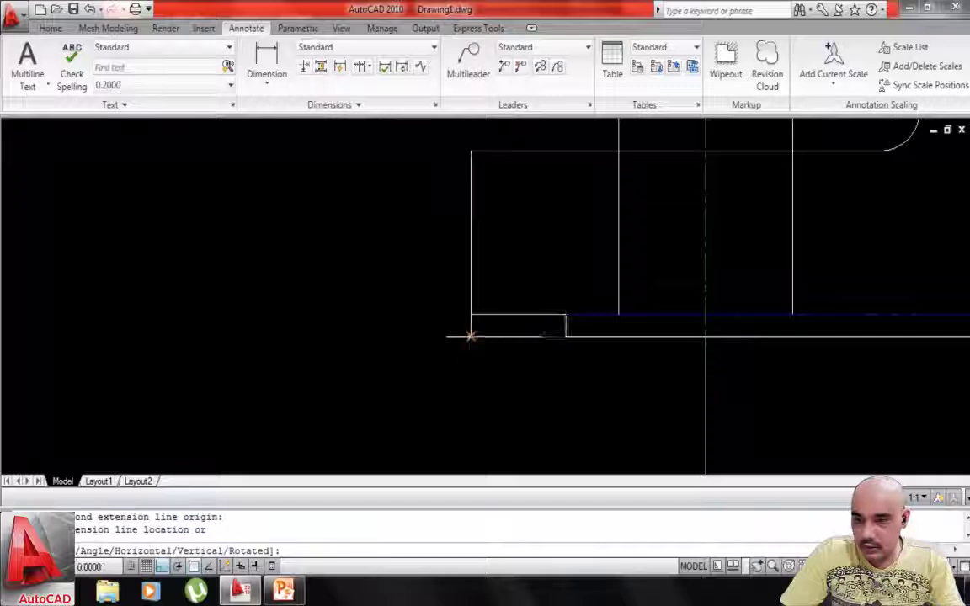
{"action": "left_click", "coordinate": [400, 325]}
Draw a horizontal axis line across the end view through its left edge's midpoint, extending past both side edges.
{"action": "scroll", "coordinate": [460, 372], "scroll_direction": "down", "scroll_amount": 5}
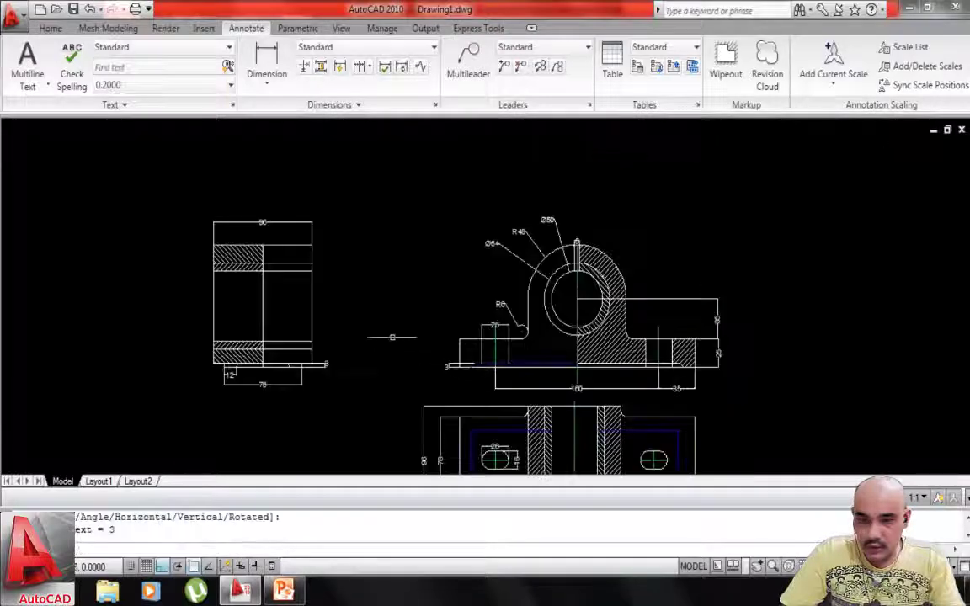
{"action": "scroll", "coordinate": [391, 337], "scroll_direction": "up", "scroll_amount": 3}
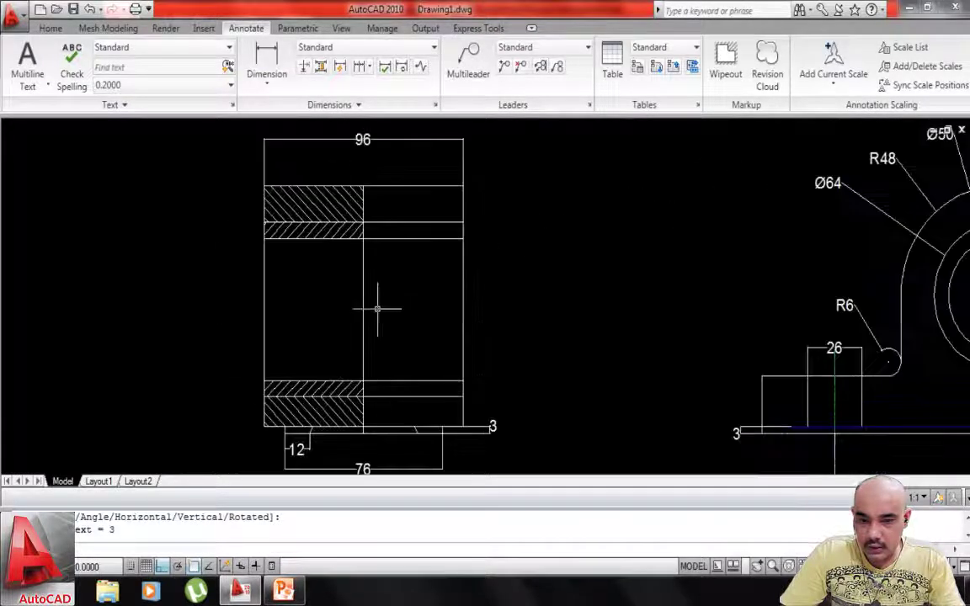
{"action": "scroll", "coordinate": [395, 313], "scroll_direction": "down", "scroll_amount": 2}
{"action": "scroll", "coordinate": [429, 316], "scroll_direction": "up", "scroll_amount": 1}
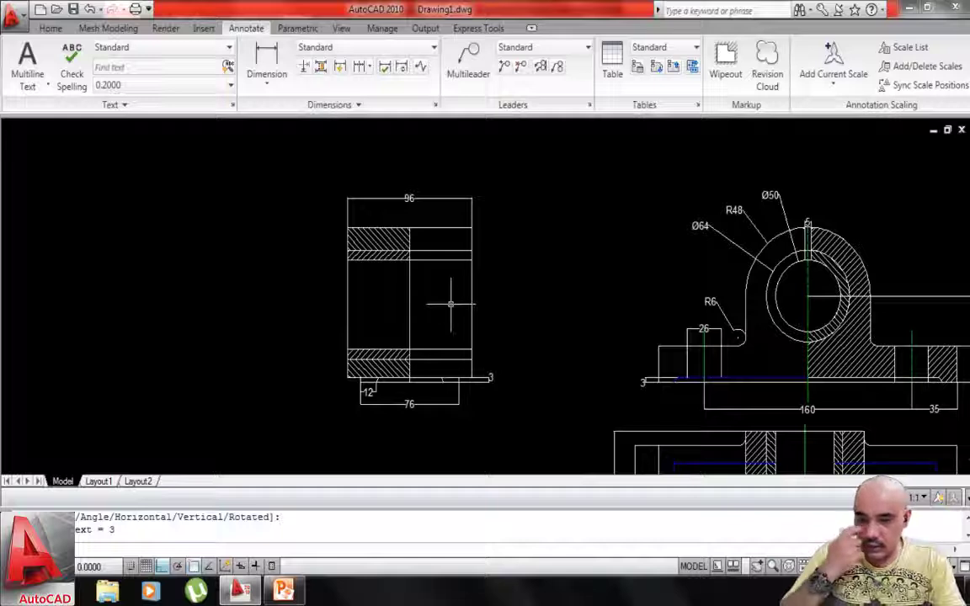
{"action": "type", "text": "l"}
{"action": "key", "text": "Return"}
{"action": "left_click", "coordinate": [347, 301]}
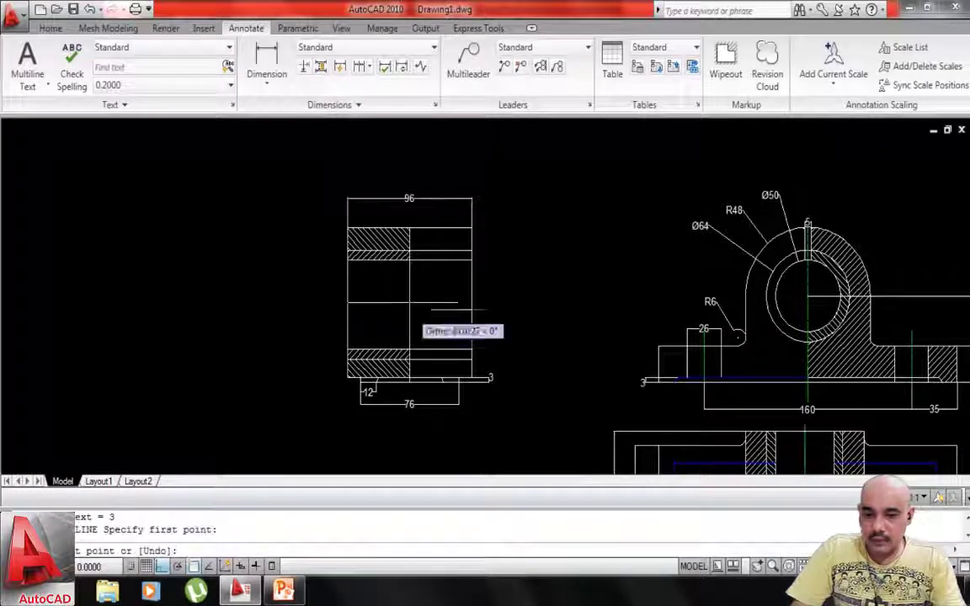
{"action": "left_click", "coordinate": [535, 301]}
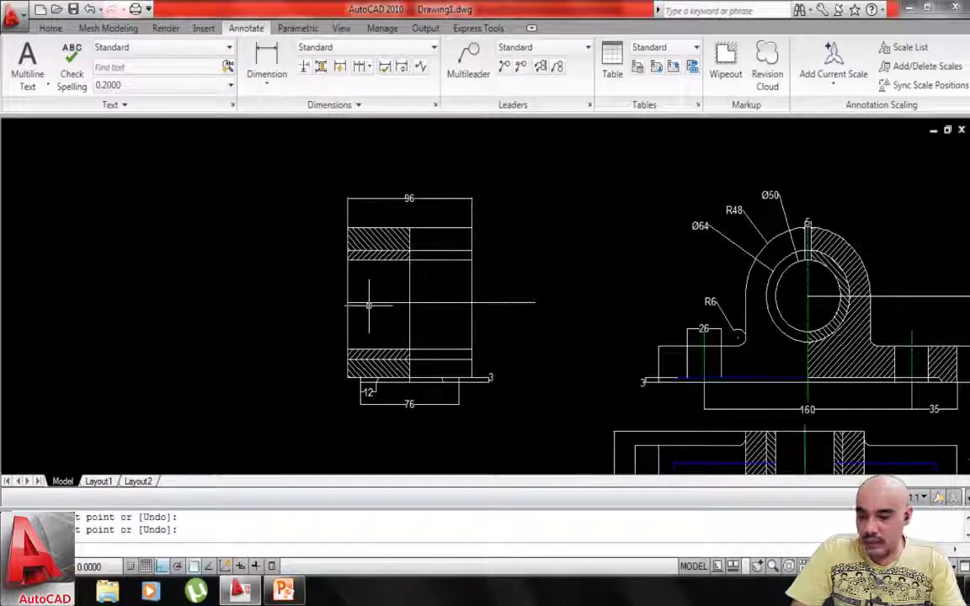
{"action": "key", "text": "Return"}
{"action": "left_click", "coordinate": [363, 302]}
{"action": "left_click", "coordinate": [347, 301]}
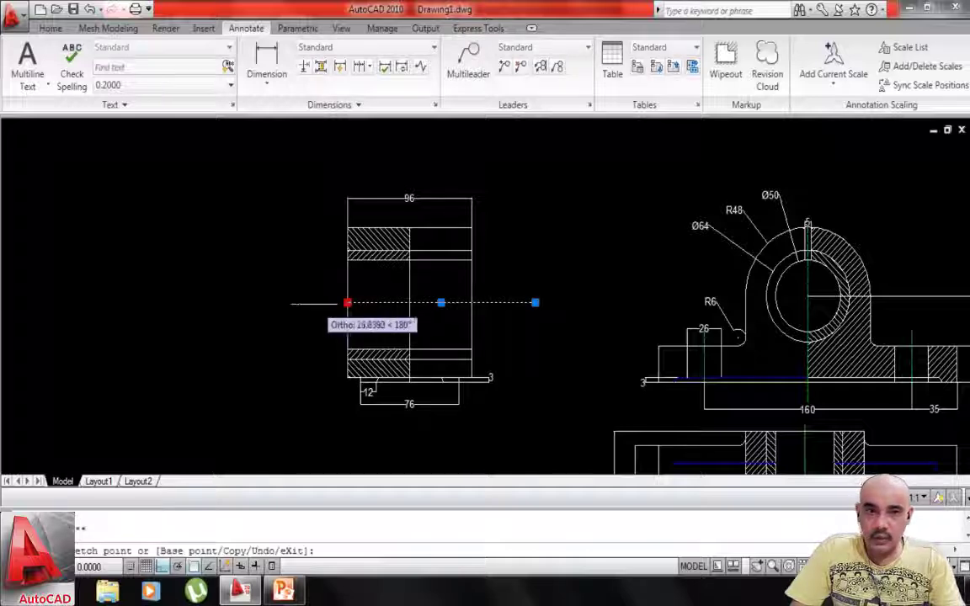
{"action": "left_click", "coordinate": [314, 302]}
{"action": "key", "text": "Return"}
{"action": "left_click", "coordinate": [424, 301]}
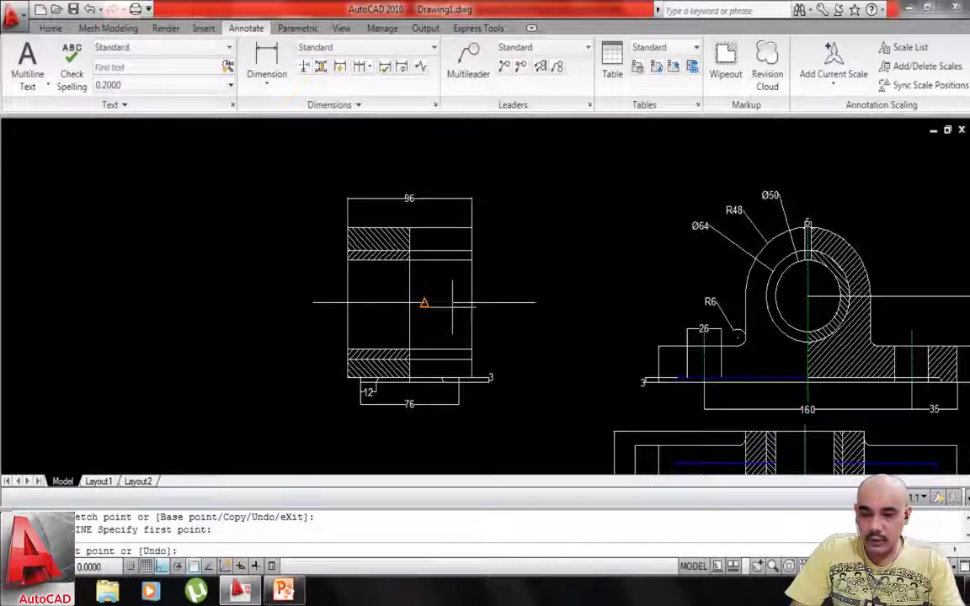
{"action": "key", "text": "Escape"}
Change the end view's horizontal axis line to the CENTER linetype.
{"action": "left_click", "coordinate": [462, 301]}
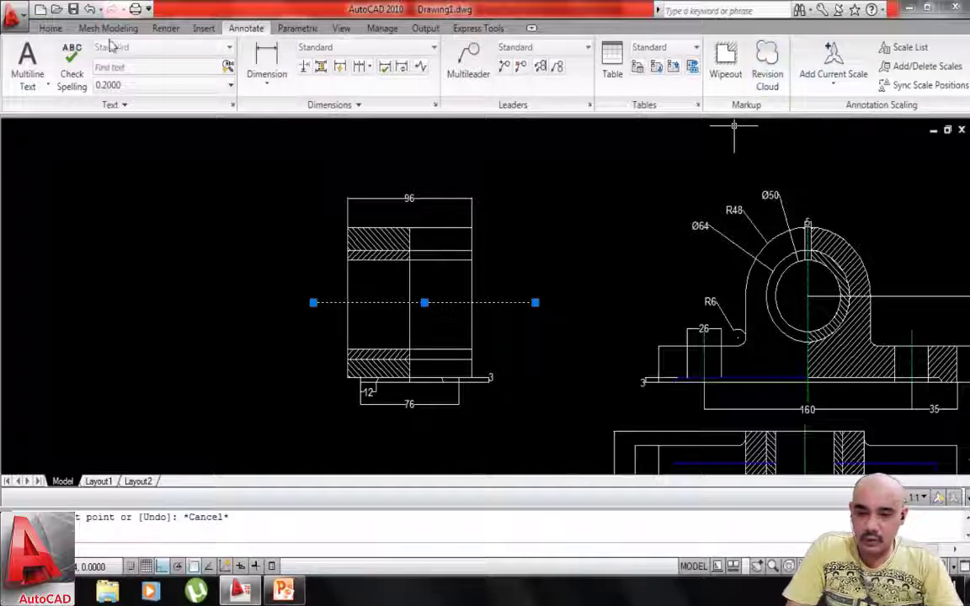
{"action": "left_click", "coordinate": [49, 28]}
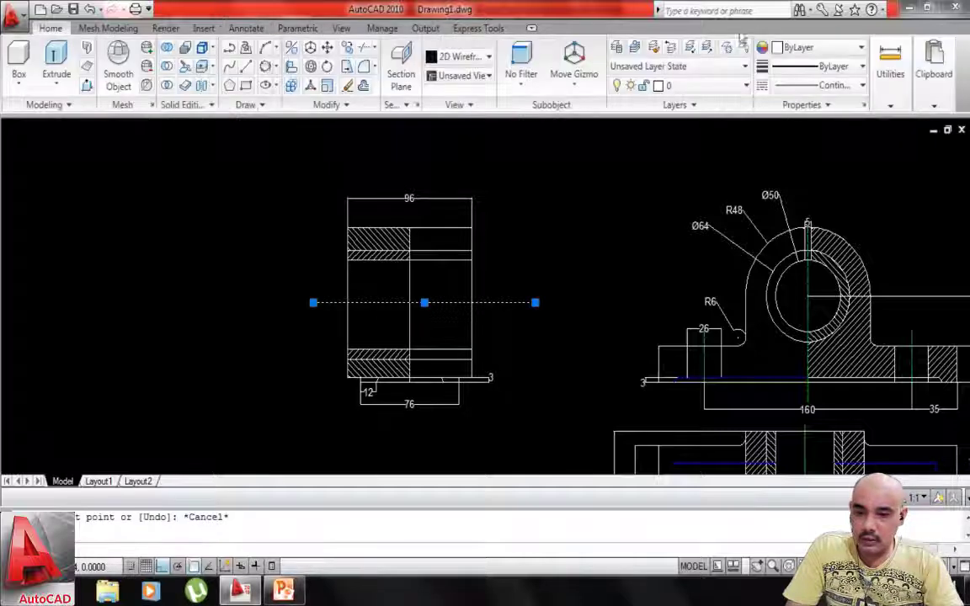
{"action": "left_click", "coordinate": [851, 88]}
{"action": "left_click", "coordinate": [846, 144]}
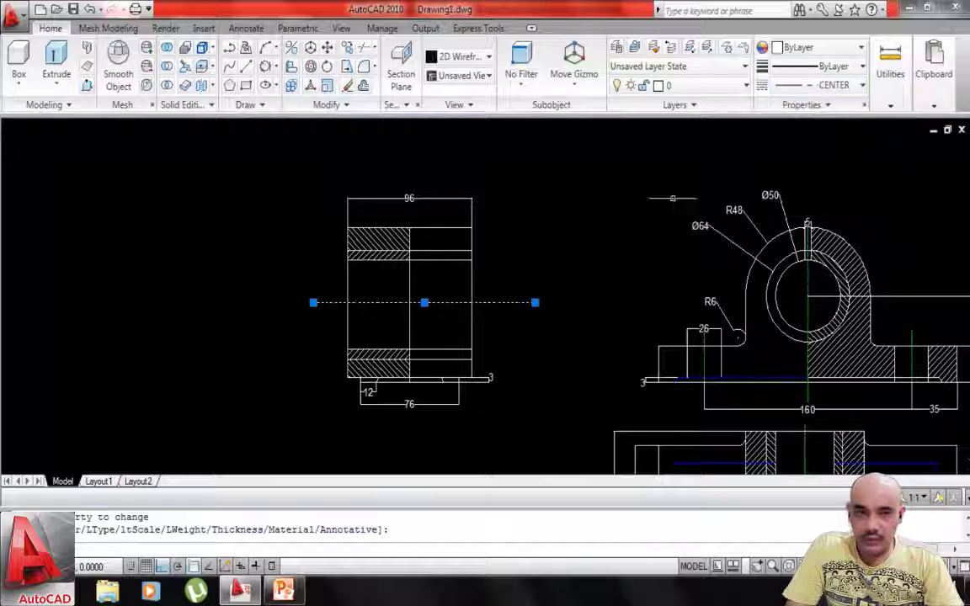
{"action": "key", "text": "Escape"}
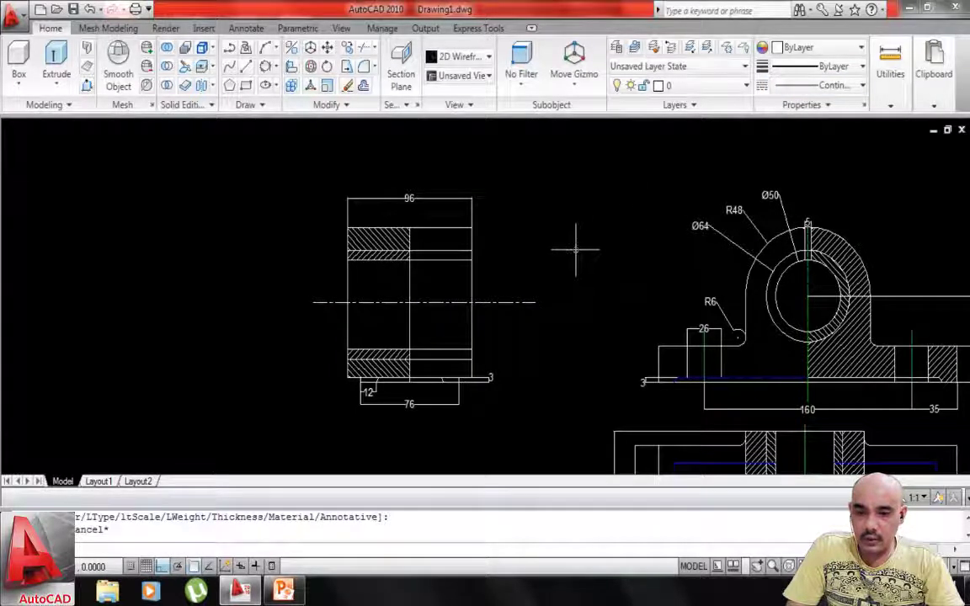
Examine the end, front and top views together to review the hatching, centre lines and dimensions.
{"action": "scroll", "coordinate": [526, 209], "scroll_direction": "down", "scroll_amount": 3}
{"action": "scroll", "coordinate": [515, 205], "scroll_direction": "up", "scroll_amount": 4}
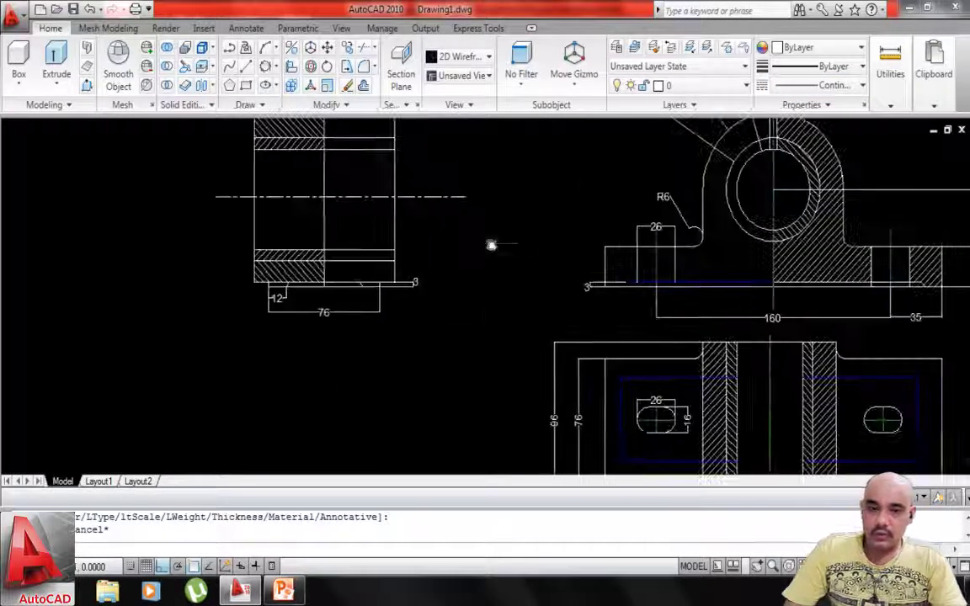
{"action": "scroll", "coordinate": [492, 245], "scroll_direction": "down", "scroll_amount": 5}
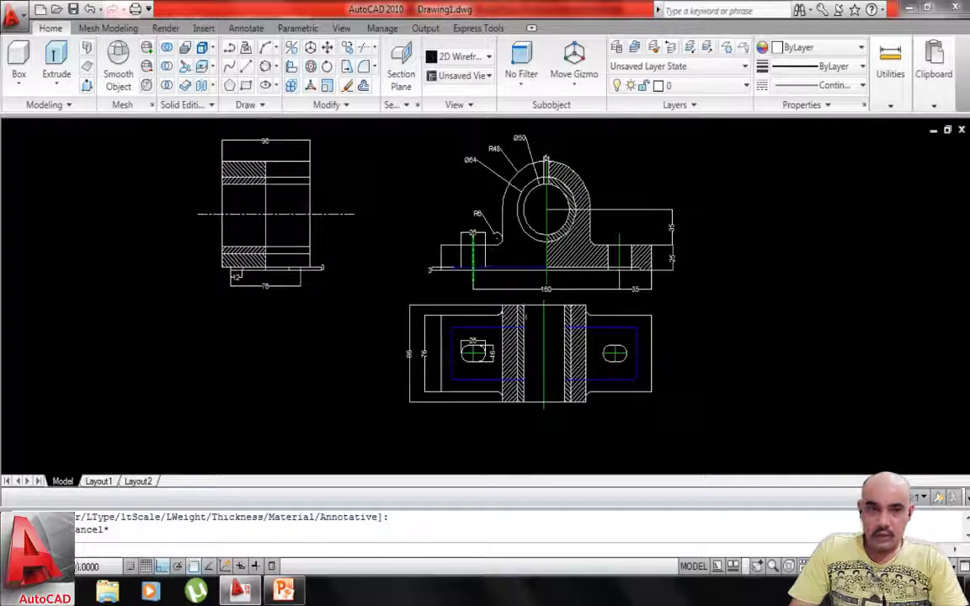
{"action": "scroll", "coordinate": [548, 307], "scroll_direction": "up", "scroll_amount": 3}
{"action": "scroll", "coordinate": [546, 304], "scroll_direction": "down", "scroll_amount": 4}
{"action": "middle_click_drag", "start_coordinate": [559, 306], "coordinate": [604, 304]}
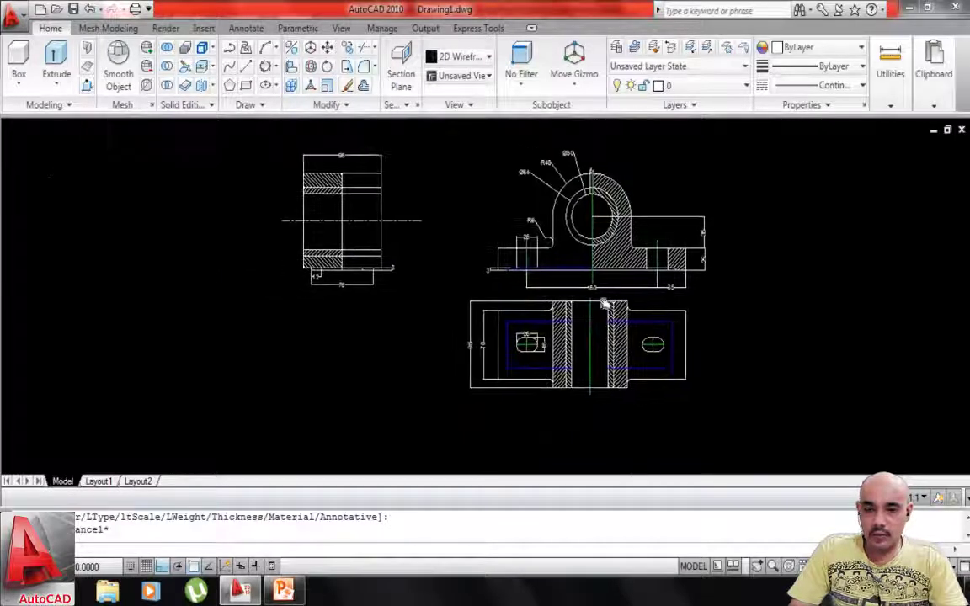
{"action": "mouse_move", "coordinate": [421, 243]}
{"action": "middle_mouse_down"}
{"action": "mouse_move", "coordinate": [446, 273]}
{"action": "mouse_move", "coordinate": [399, 275]}
{"action": "middle_mouse_up"}
{"action": "scroll", "coordinate": [437, 260], "scroll_direction": "up", "scroll_amount": 2}
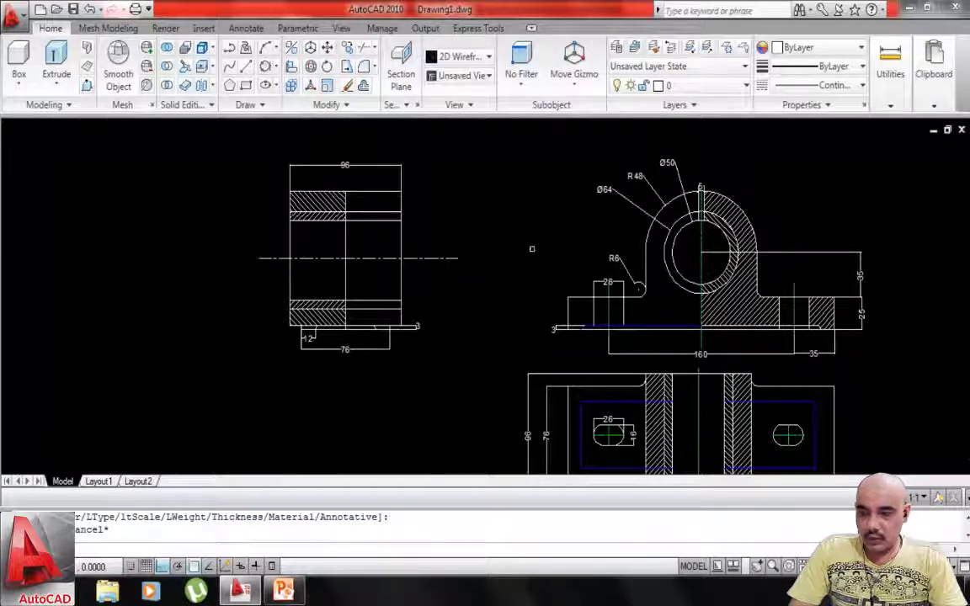
{"action": "middle_click_drag", "start_coordinate": [519, 242], "coordinate": [472, 207]}
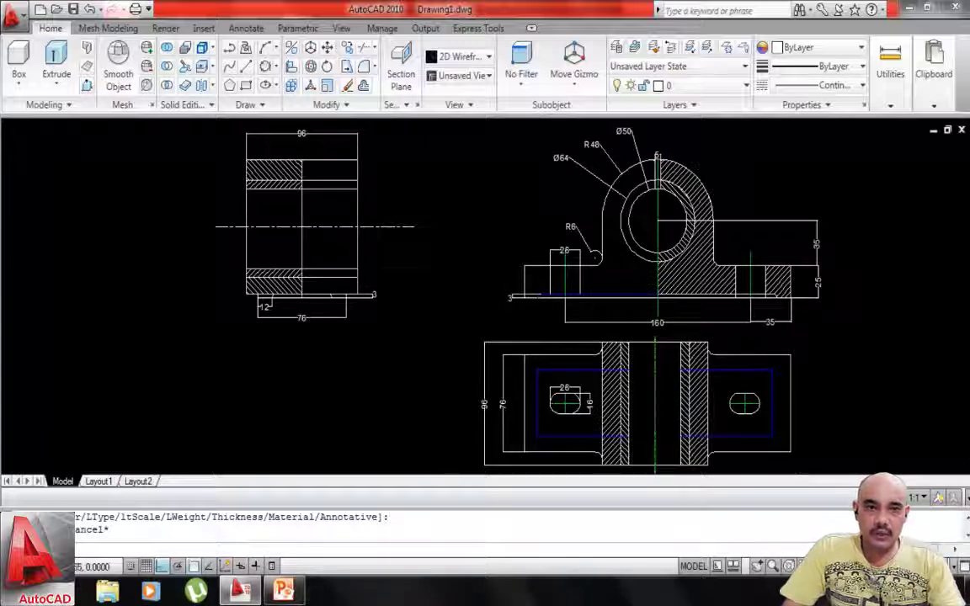
{"action": "scroll", "coordinate": [673, 275], "scroll_direction": "down", "scroll_amount": 2}
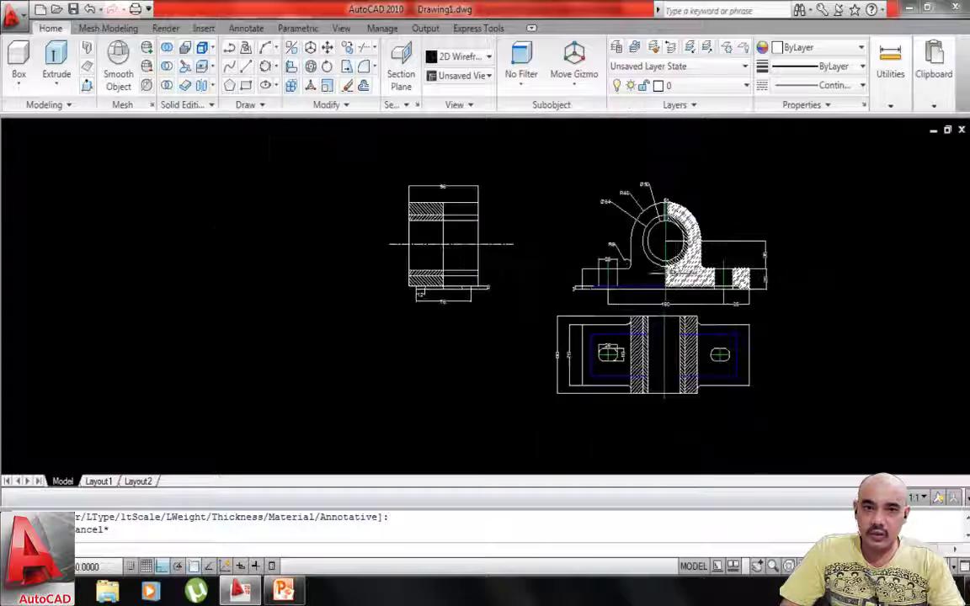
{"action": "mouse_move", "coordinate": [654, 274]}
{"action": "middle_mouse_down"}
{"action": "mouse_move", "coordinate": [572, 259]}
{"action": "mouse_move", "coordinate": [560, 278]}
{"action": "middle_mouse_up"}
{"action": "scroll", "coordinate": [560, 278], "scroll_direction": "up", "scroll_amount": 3}
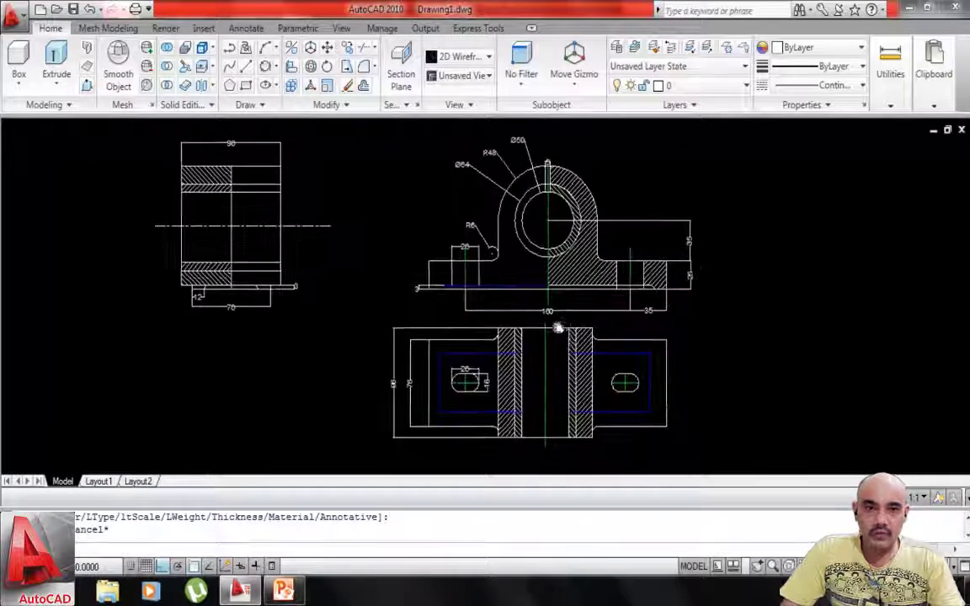